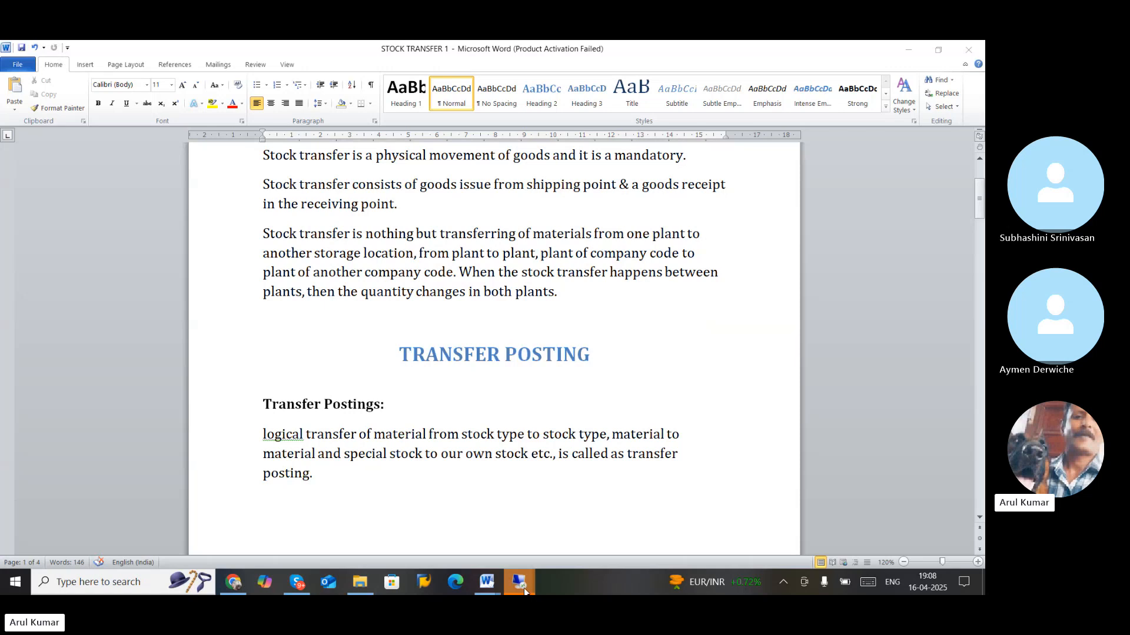
mouse_move(502, 581)
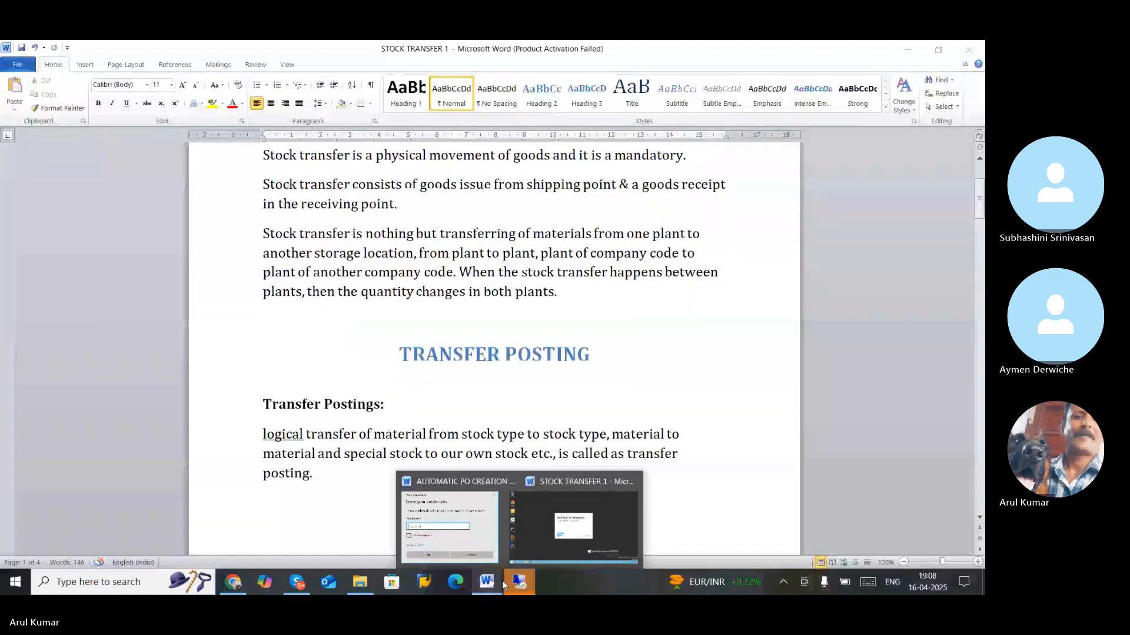
scroll(530, 368, "up", 5)
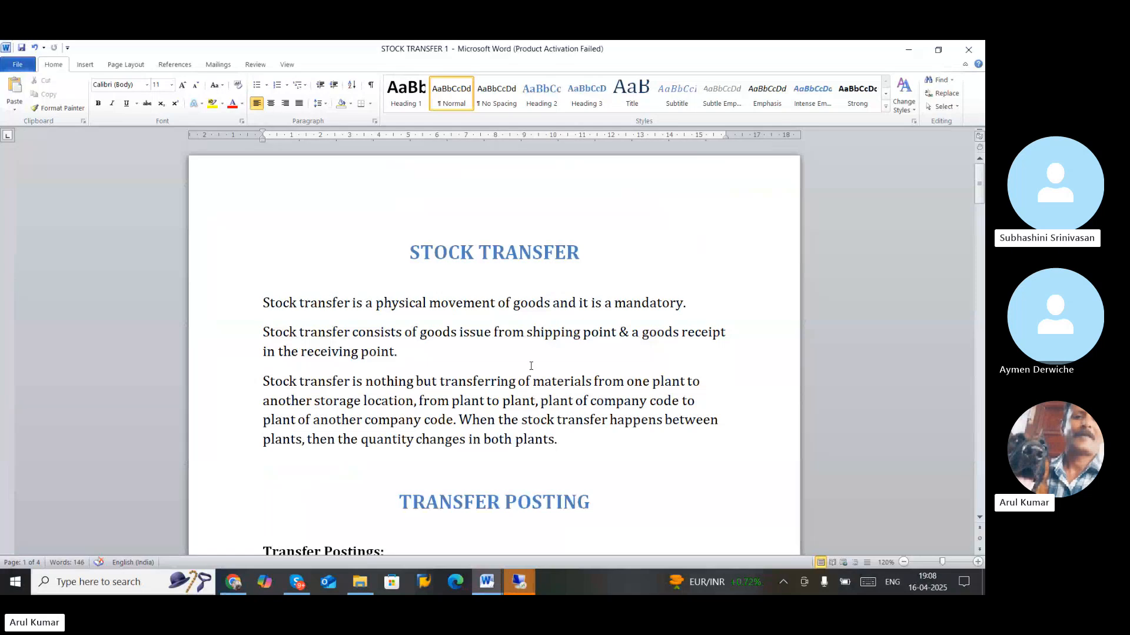
scroll(531, 366, "down", 5)
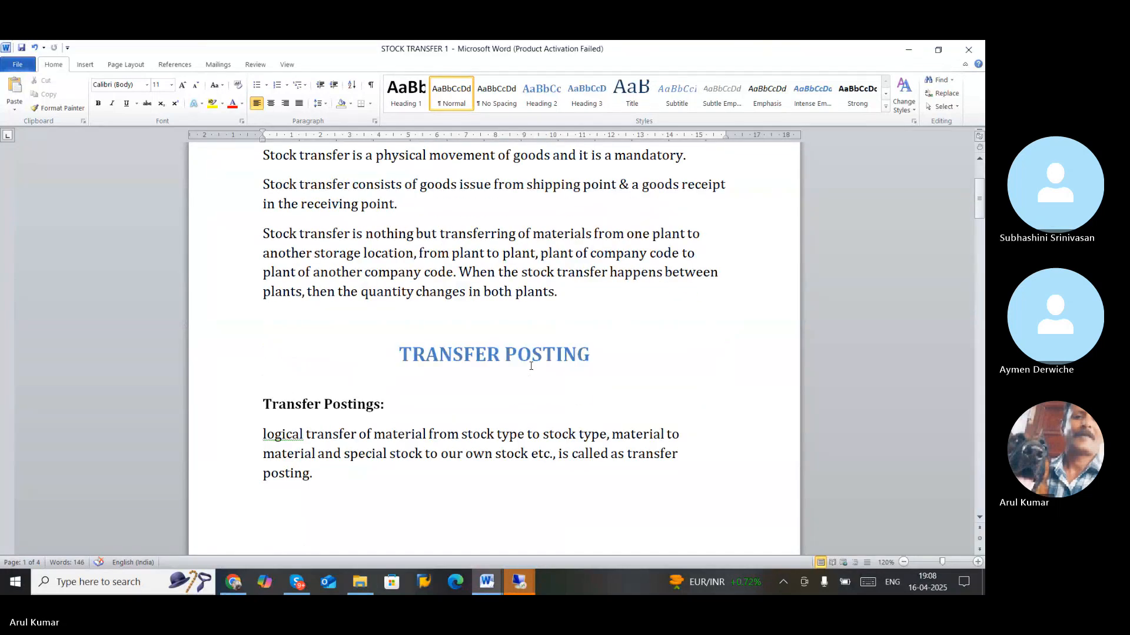
scroll(529, 366, "down", 8)
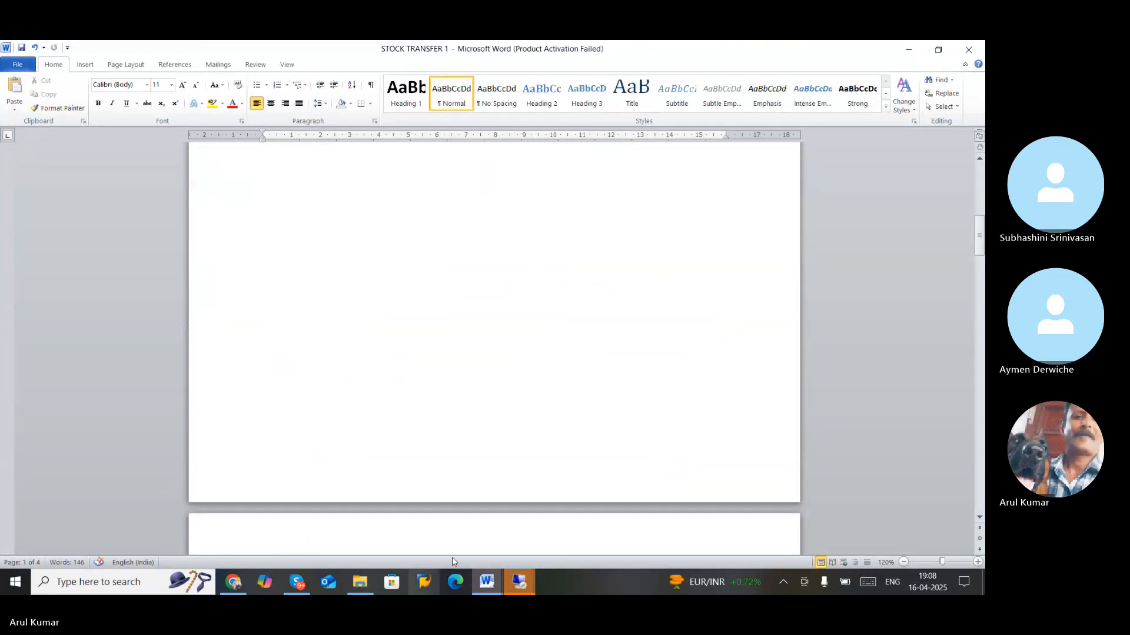
- Open the document AUTOMATIC PO CREATION 1 from the AUTOMATIC PO CREATION folder inside MM DOC TO STUDENT and go to its first page
left_click(360, 582)
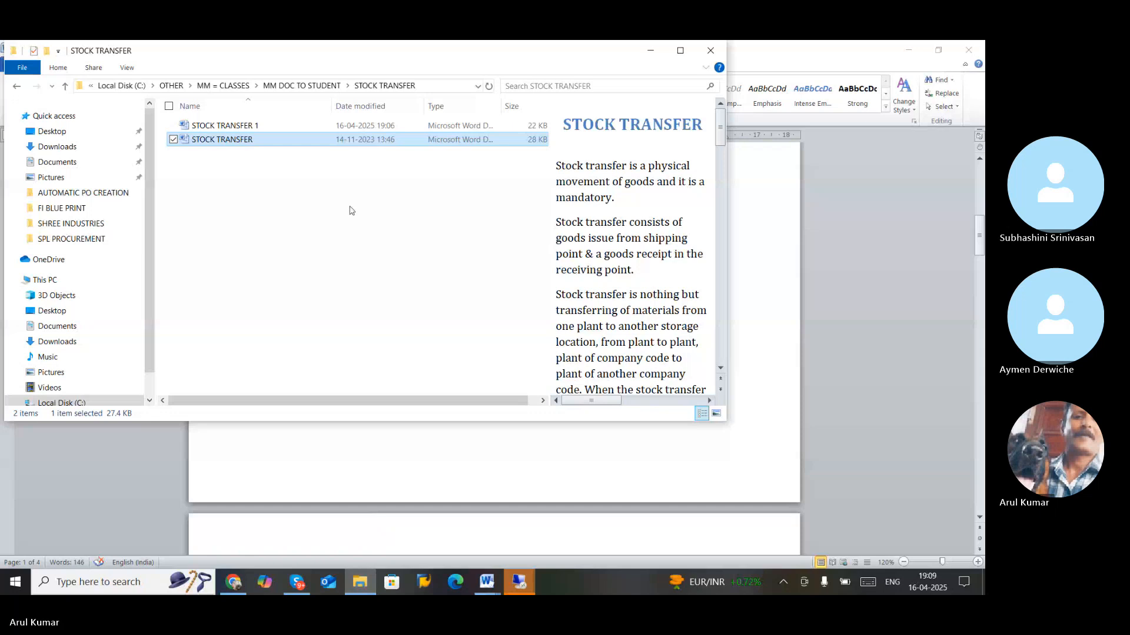
left_click(65, 87)
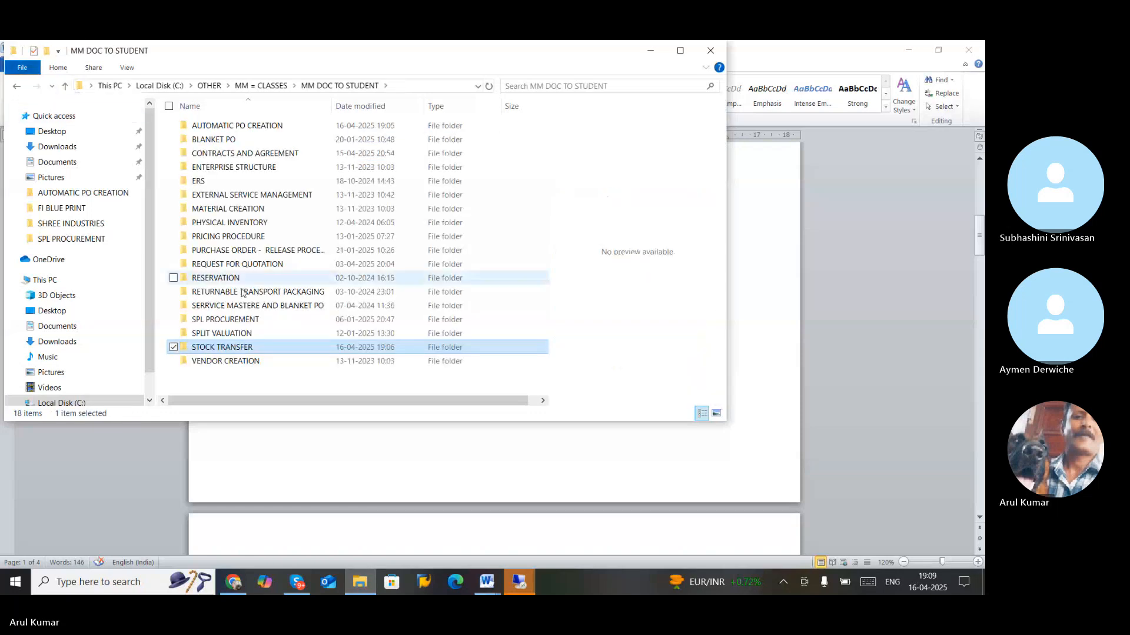
double_click(237, 125)
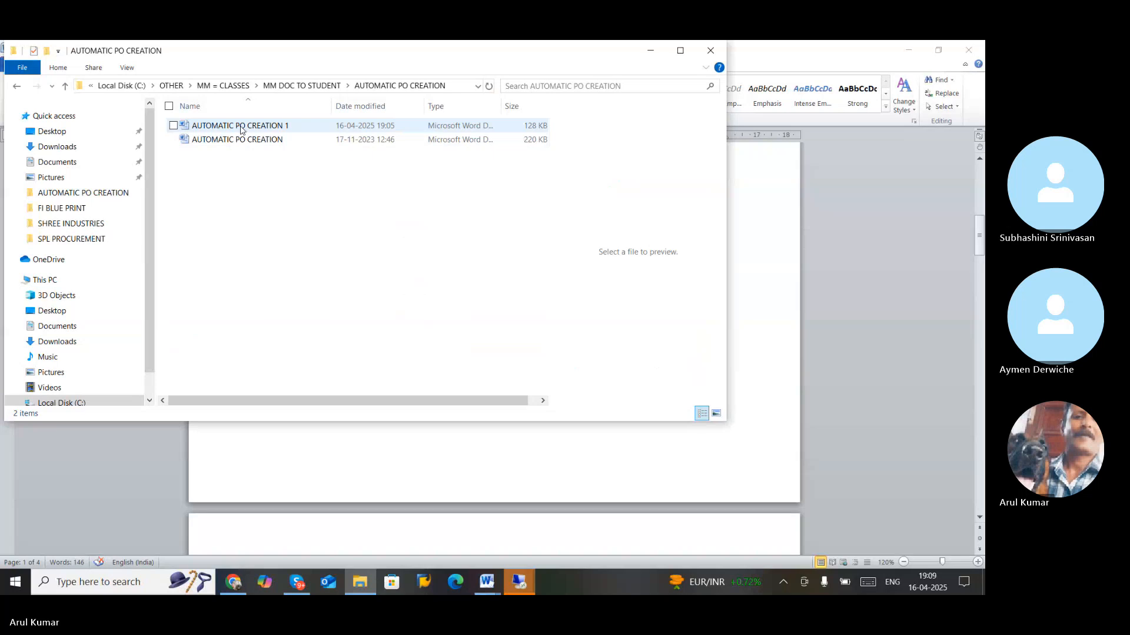
double_click(238, 126)
scroll(373, 328, "up", 15)
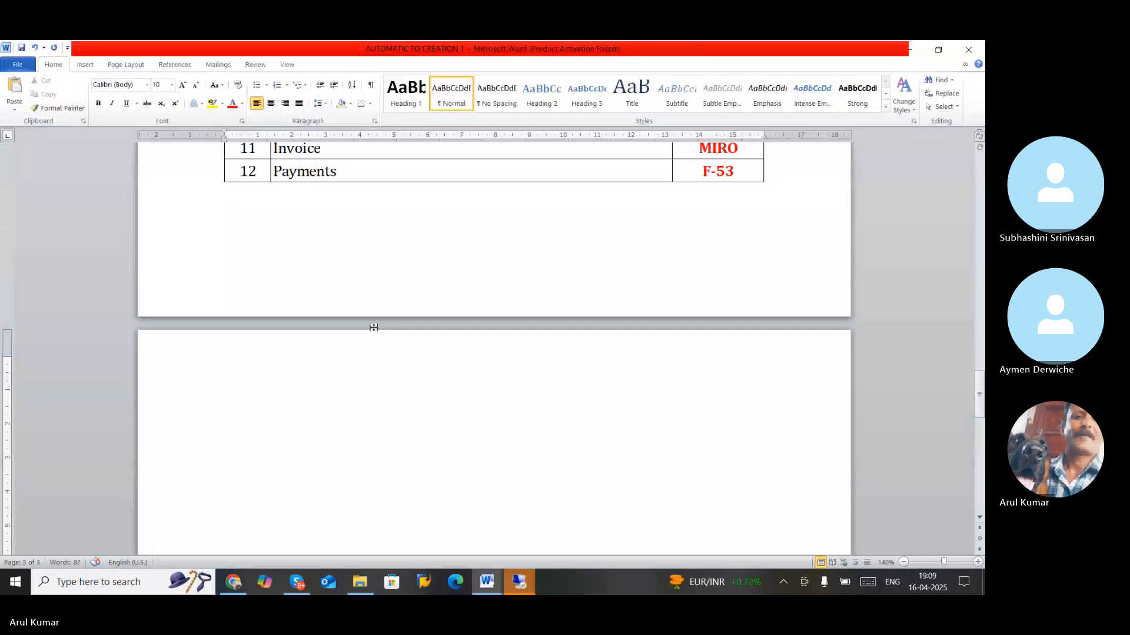
scroll(373, 328, "up", 5)
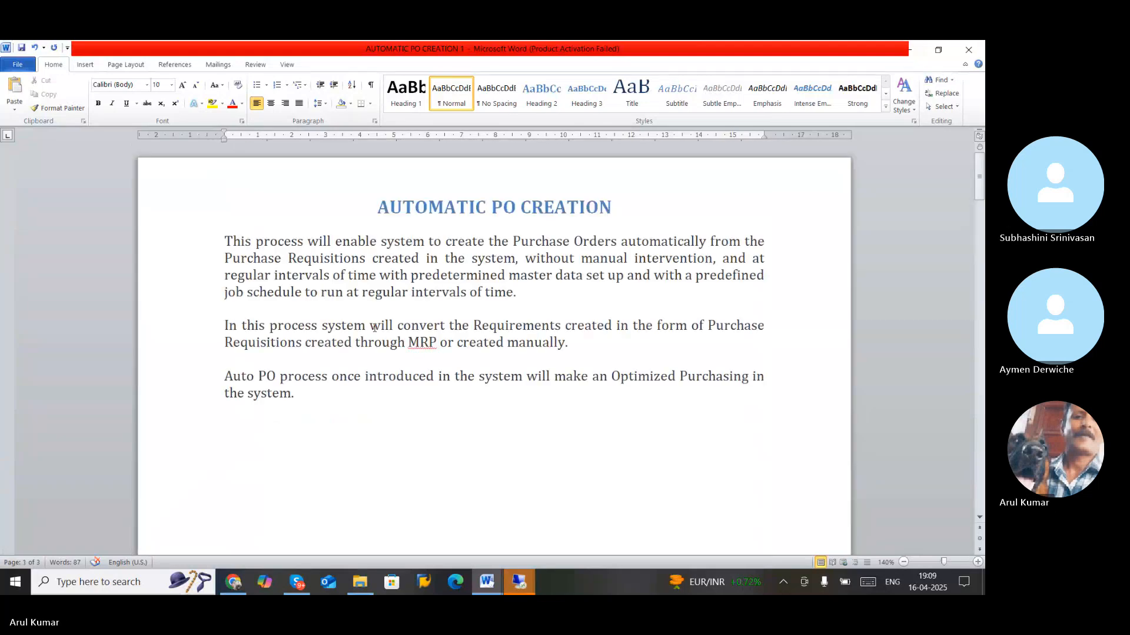
- Switch back to the STOCK TRANSFER 1 document and close it
key("alt+Tab")
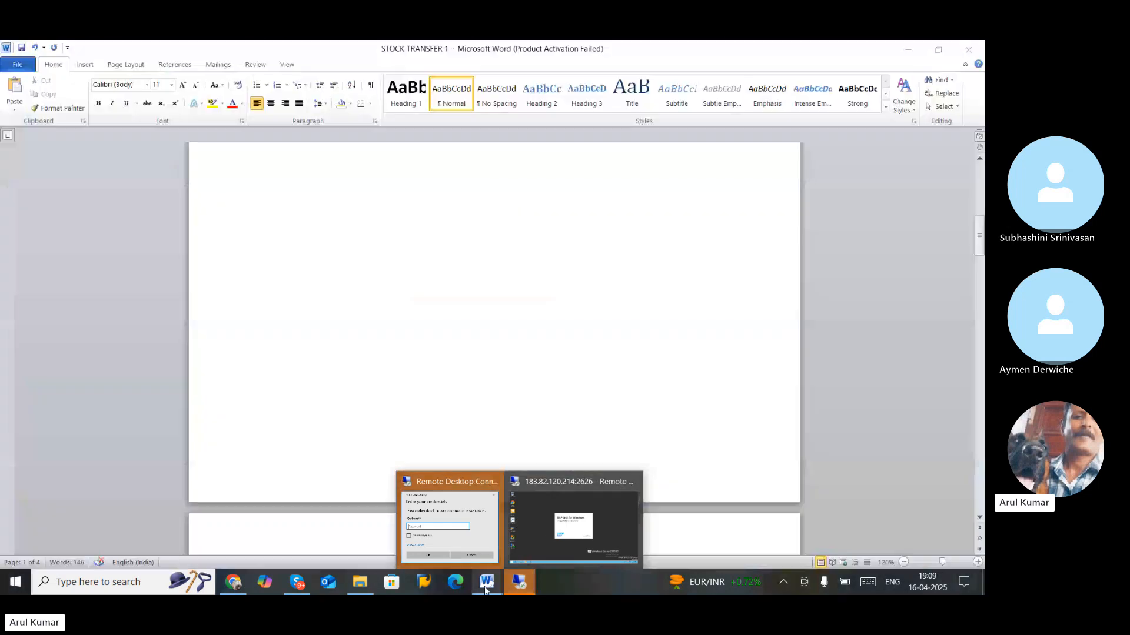
left_click(529, 524)
scroll(504, 421, "up", 10)
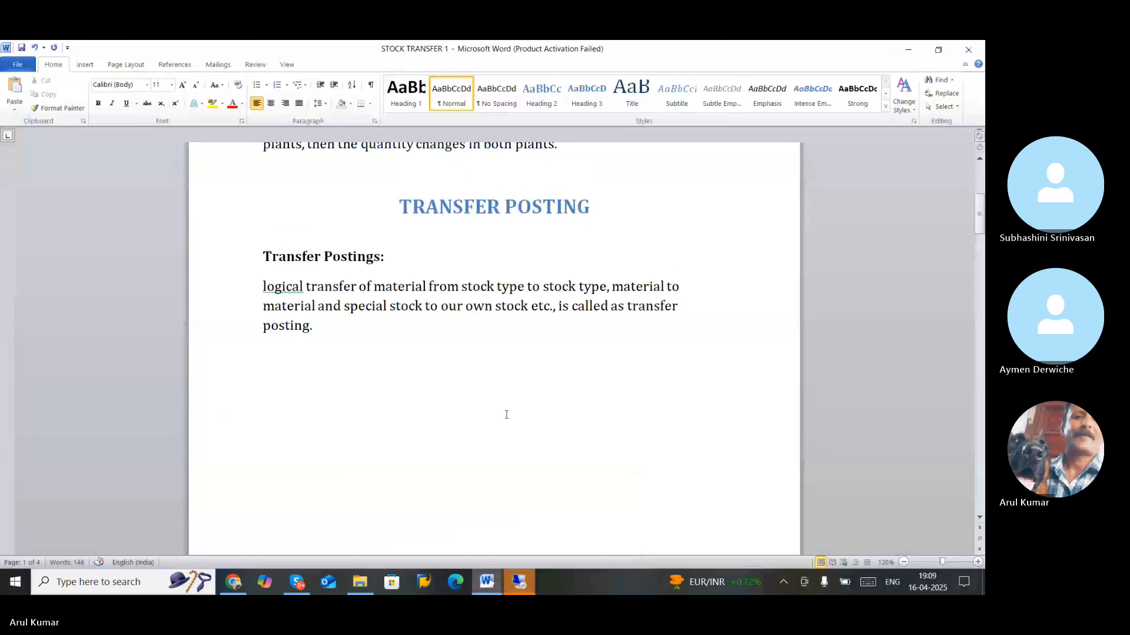
left_click(969, 50)
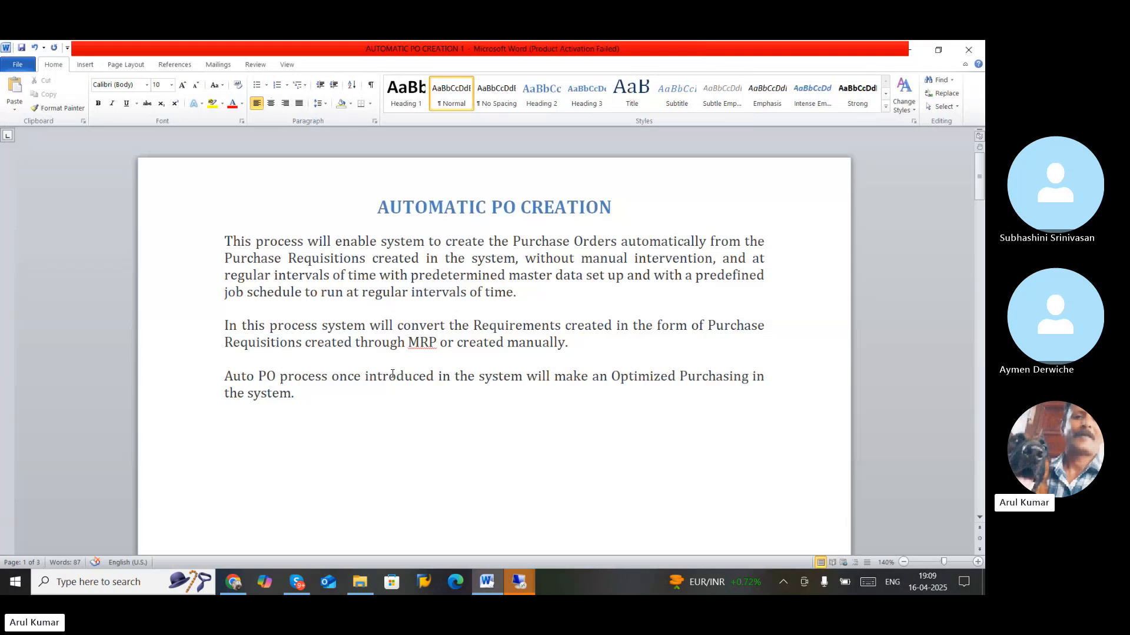
- Enlarge the AUTOMATIC PO CREATION 1 page and point out the words "Purchase Requisitions" in the first paragraph
scroll(392, 375, "up", 2)
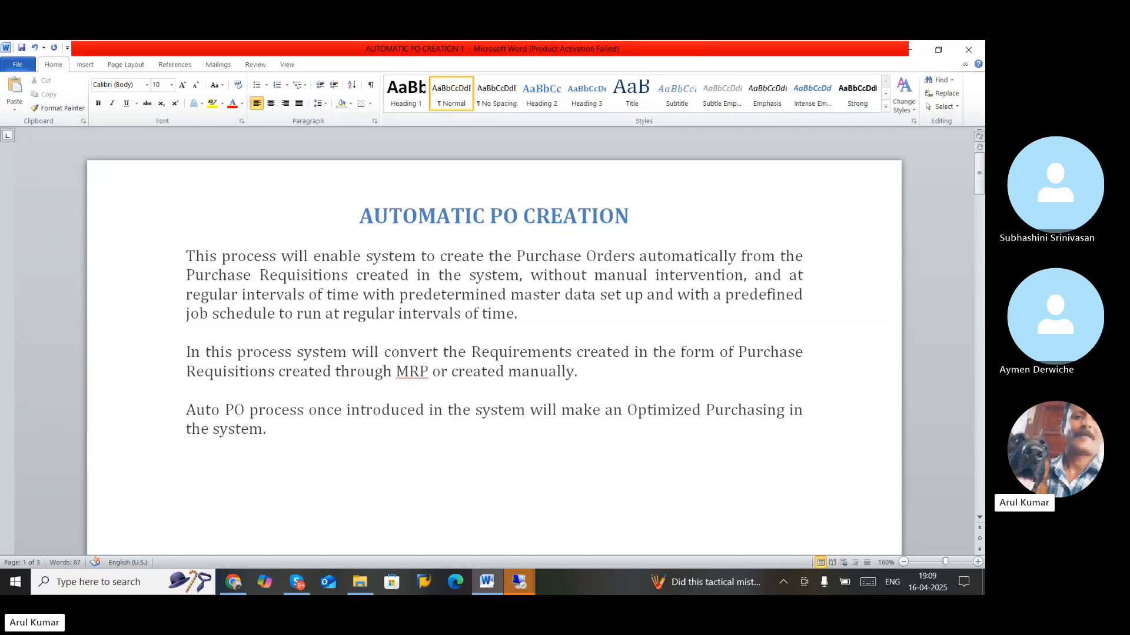
left_click_drag(180, 274, 353, 274)
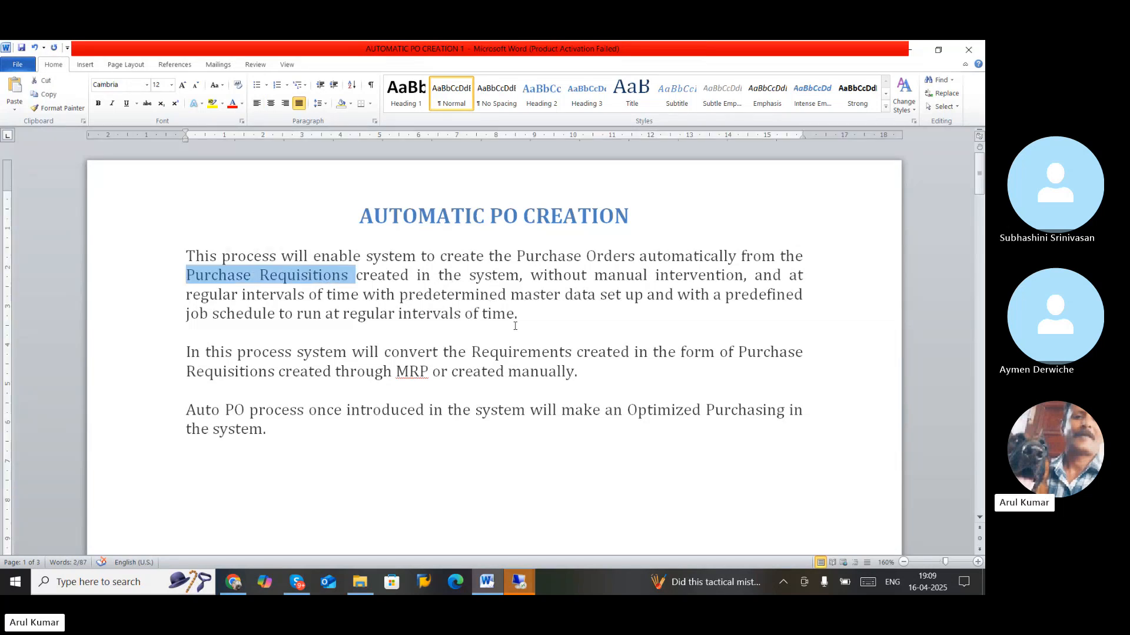
left_click(572, 352)
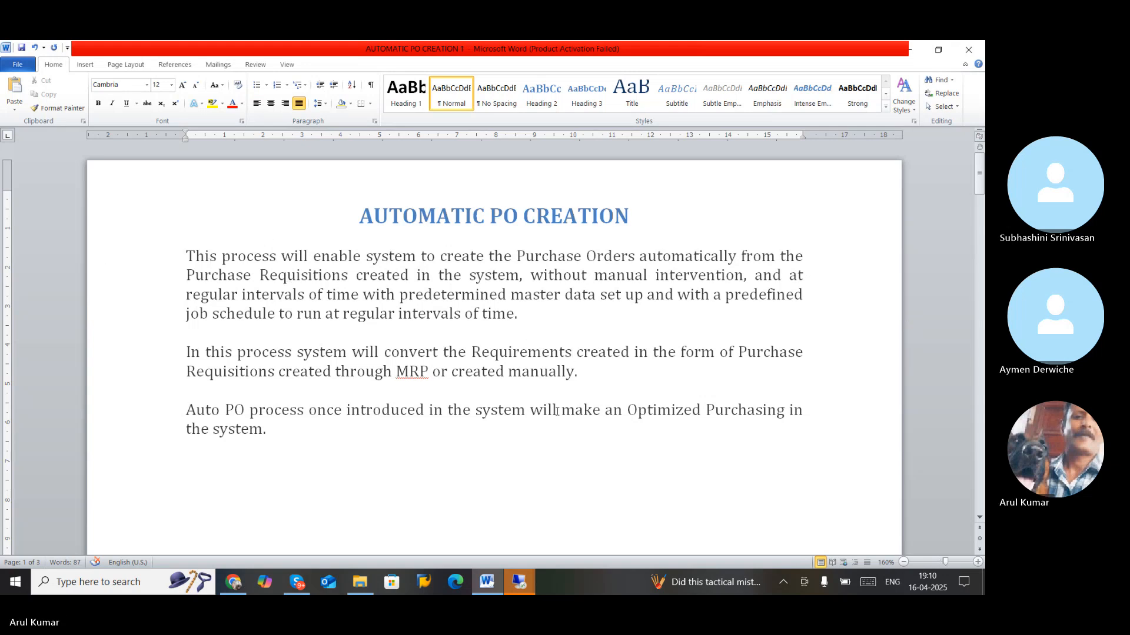
- Launch Microsoft Excel 2010, dismiss the activation wizard and open the recent workbook suba1
left_click(91, 585)
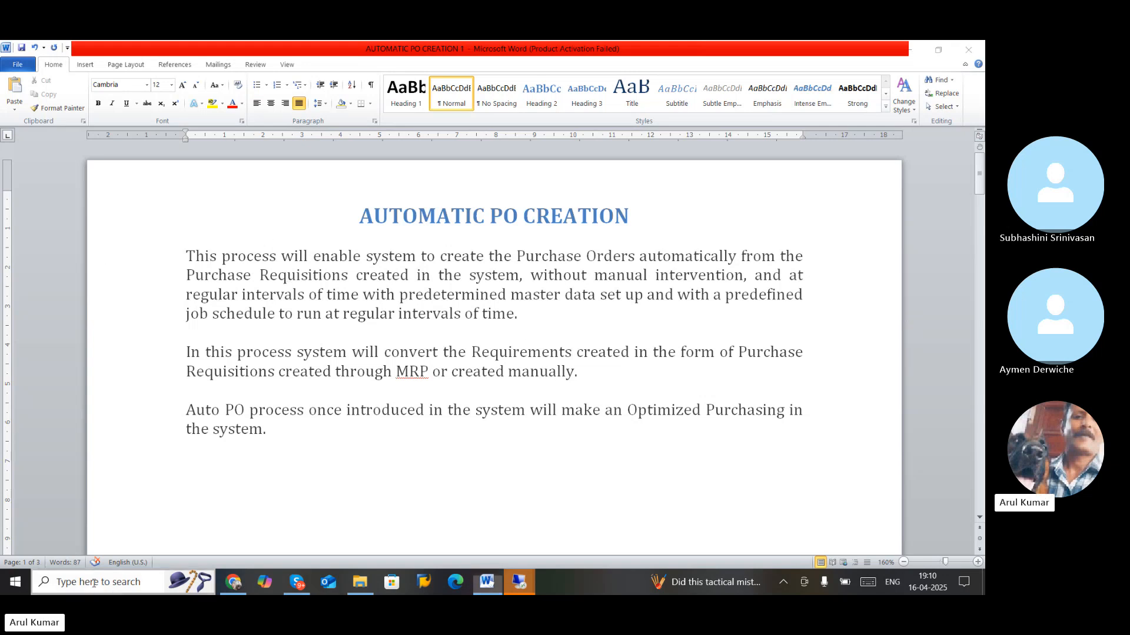
type("excel")
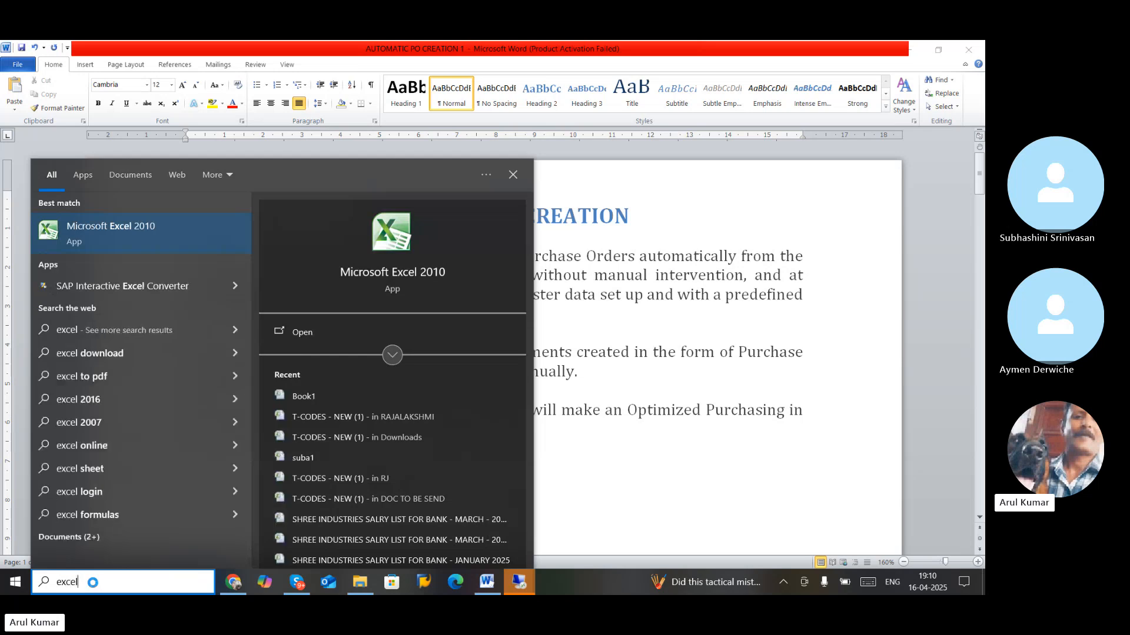
key("Return")
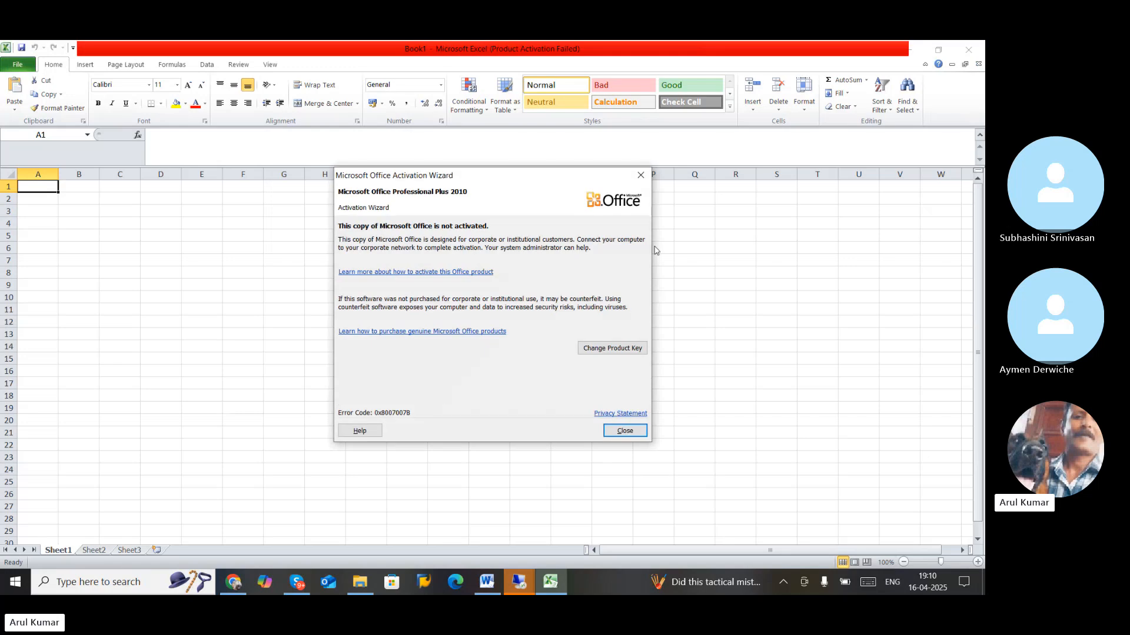
left_click(653, 172)
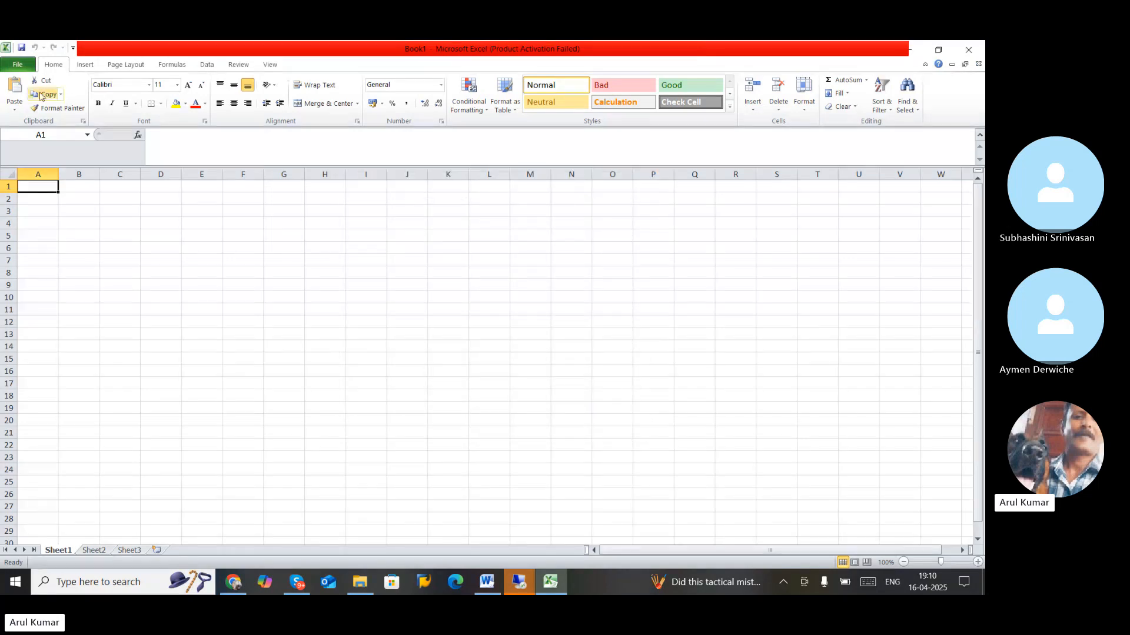
left_click(20, 64)
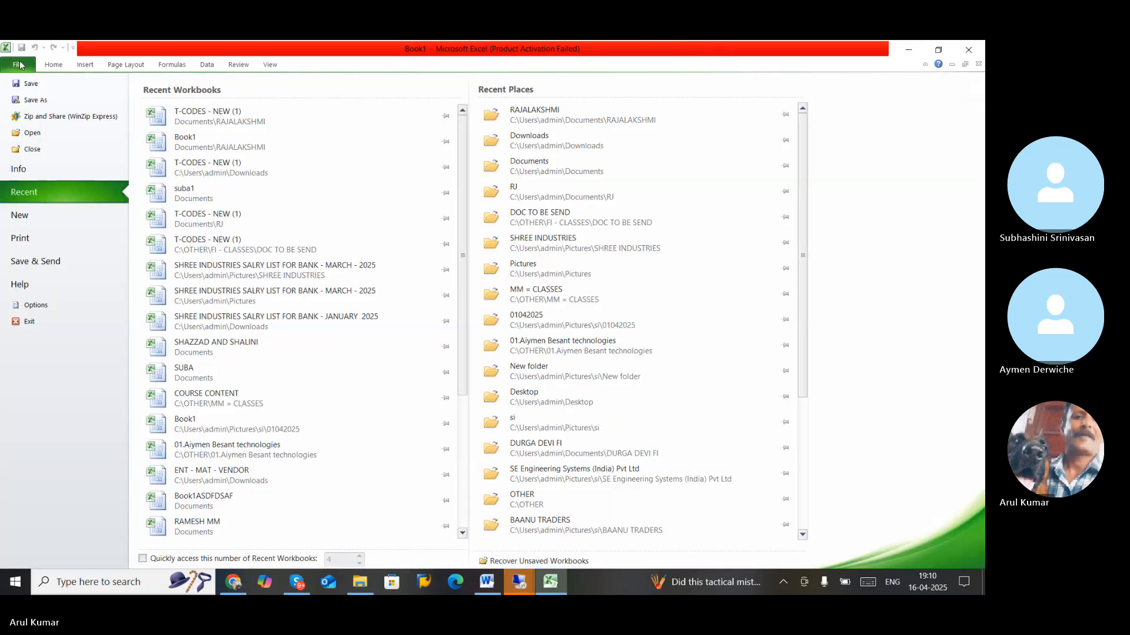
left_click(182, 195)
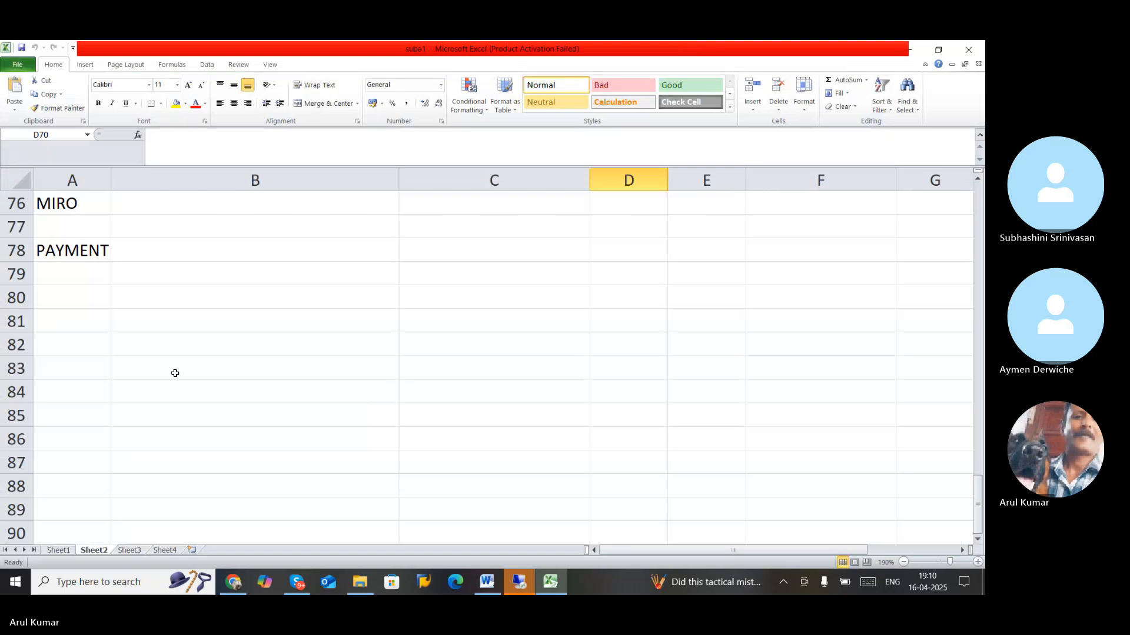
- Add a new worksheet after Sheet4, enlarge its view and select cell B2
left_click(163, 552)
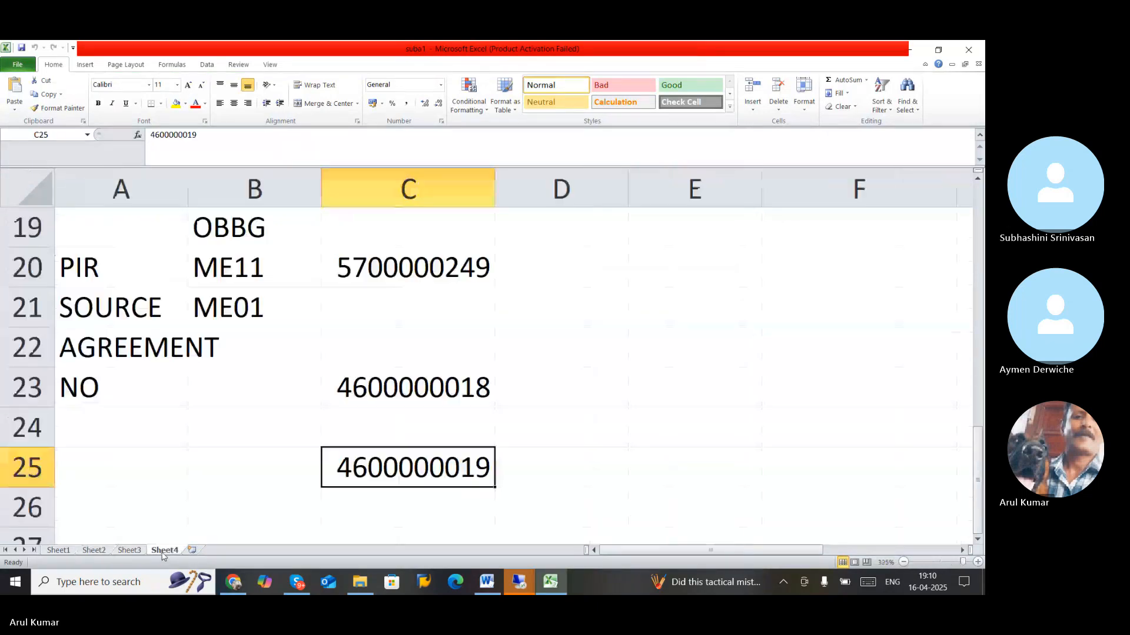
left_click(192, 551)
scroll(361, 376, "up", 10)
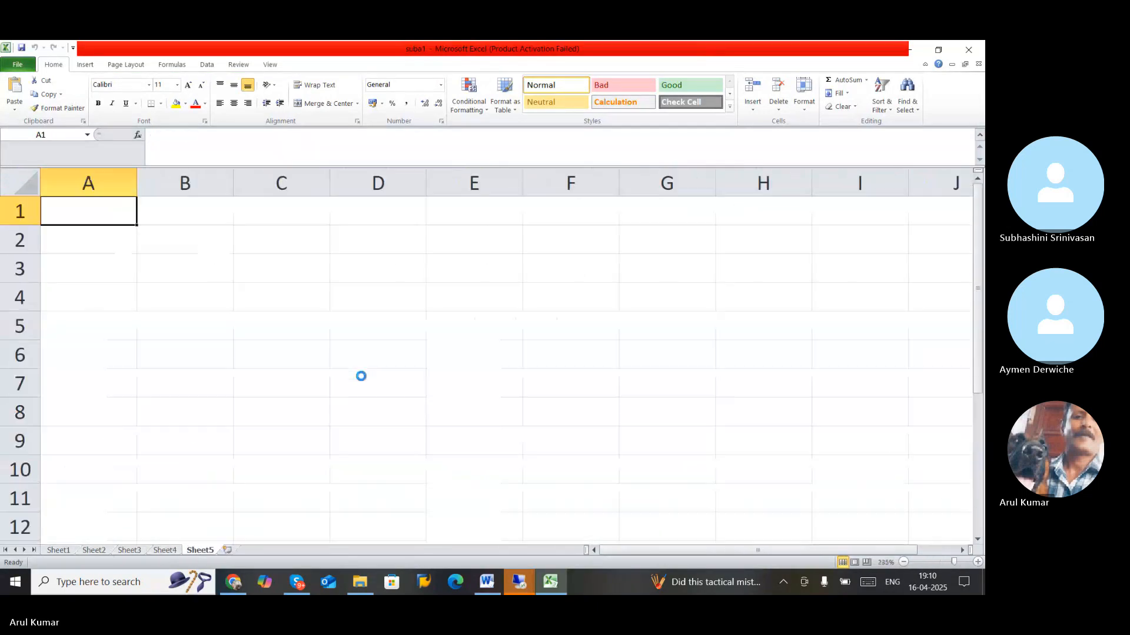
left_click(262, 267)
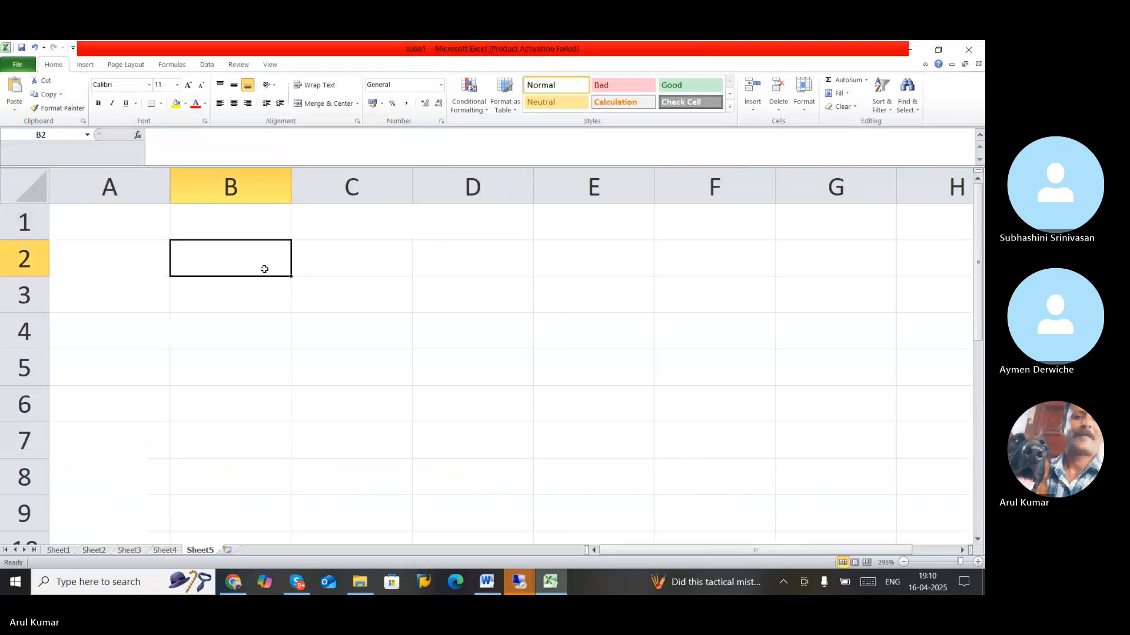
type("autom")
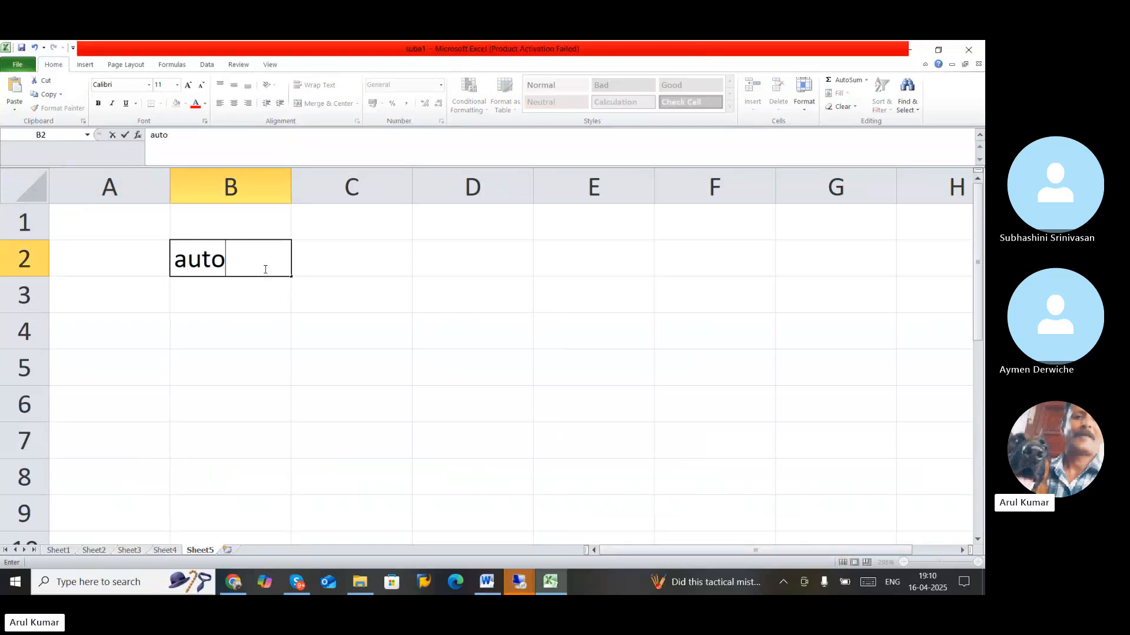
key("BackSpace")
key("BackSpace")
key("BackSpace")
key("BackSpace")
key("BackSpace")
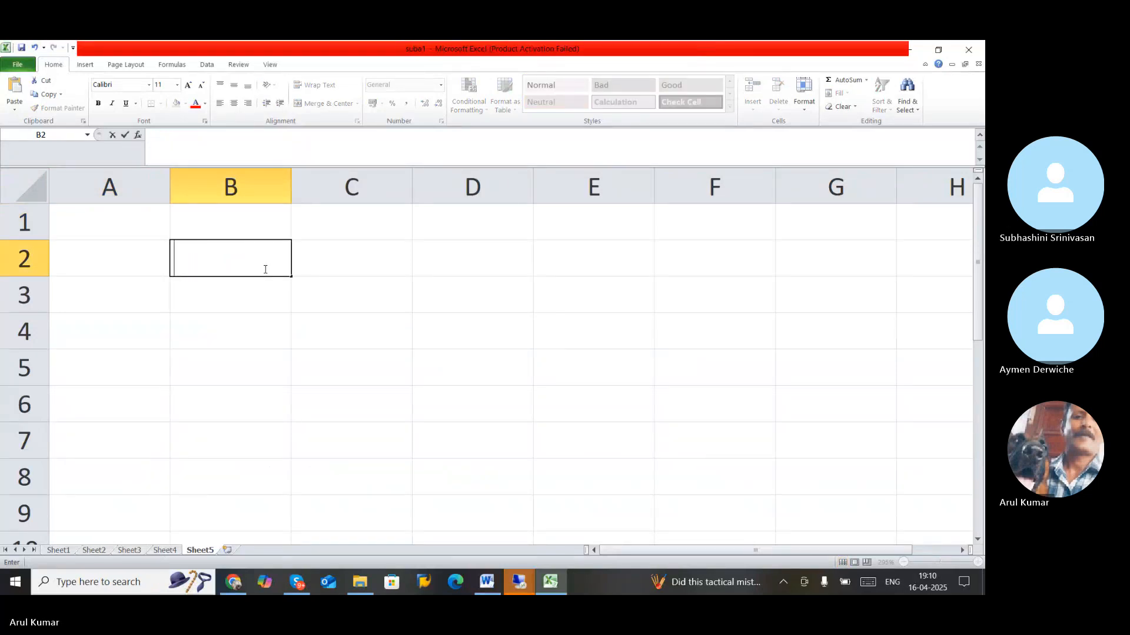
- Enter the heading "AUTOMATIC OURCHASE ORDER" in cell B2
type("AUTOMATIC")
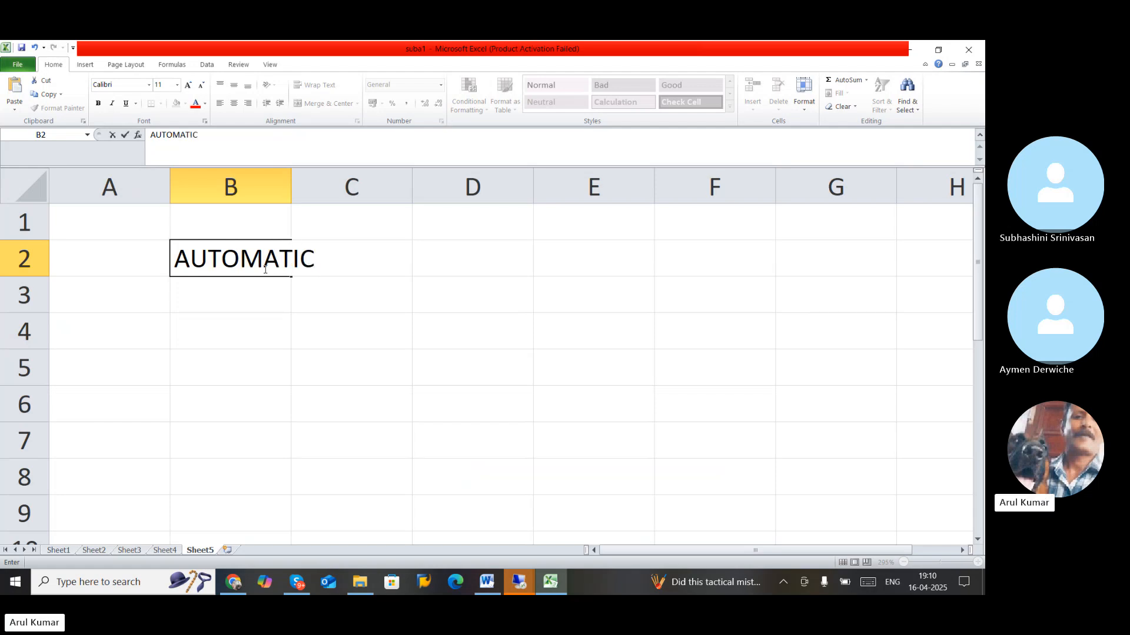
type(" OURCHA")
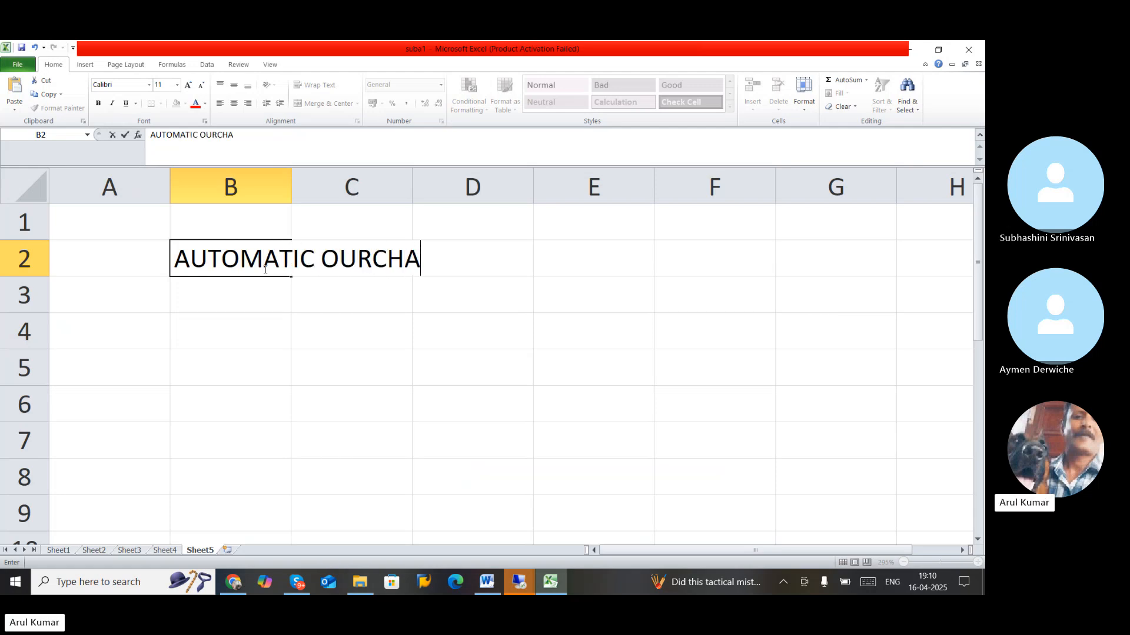
type("SE ORDER")
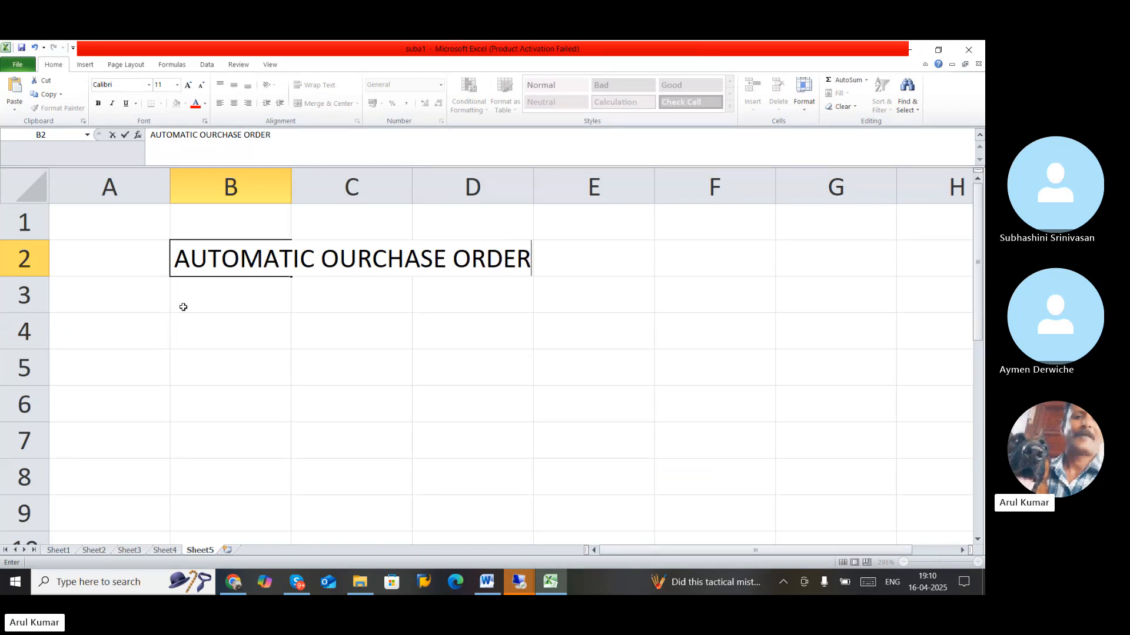
- Number the first prerequisite 1 in cell A4 and enter "IN PURCHASE REQUISITION" beside it in B4
left_click(153, 318)
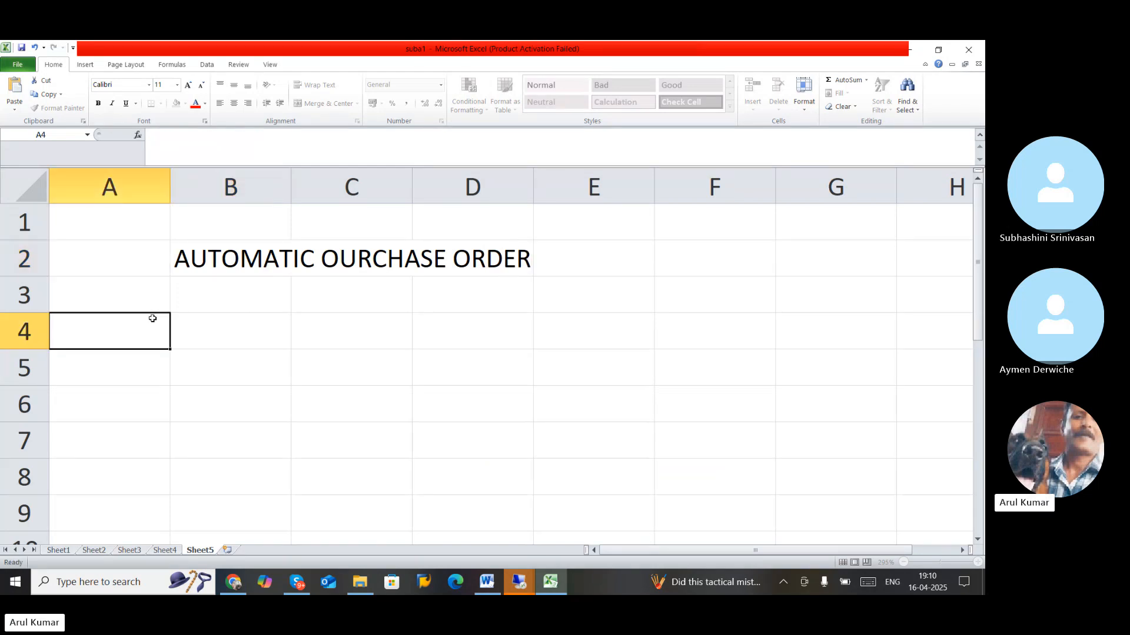
type("1")
key("Tab")
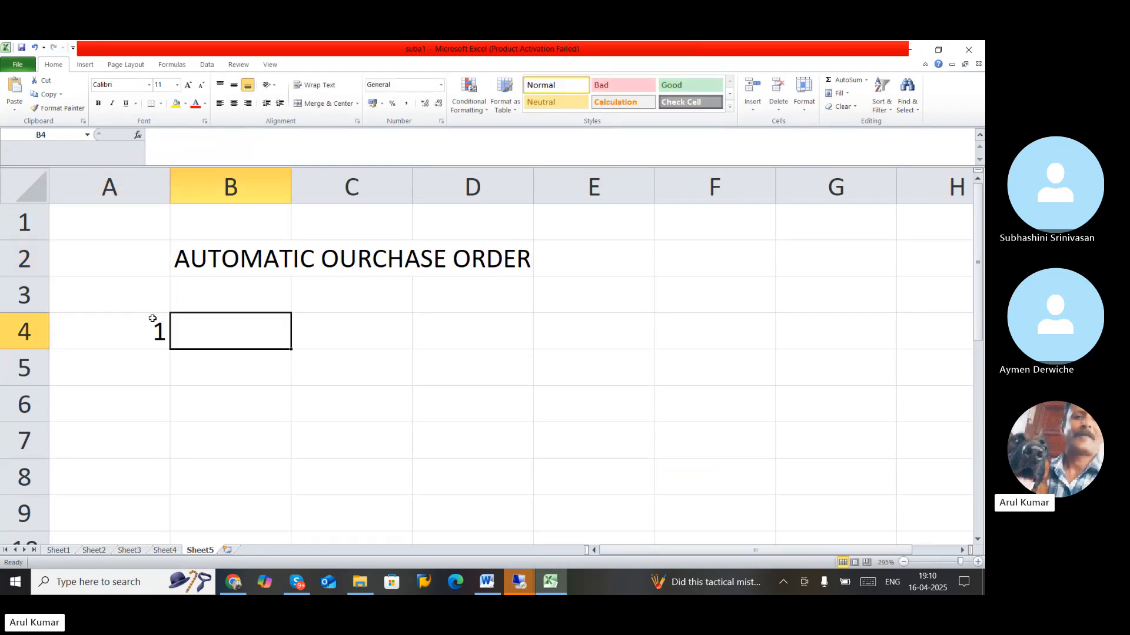
type("IN P")
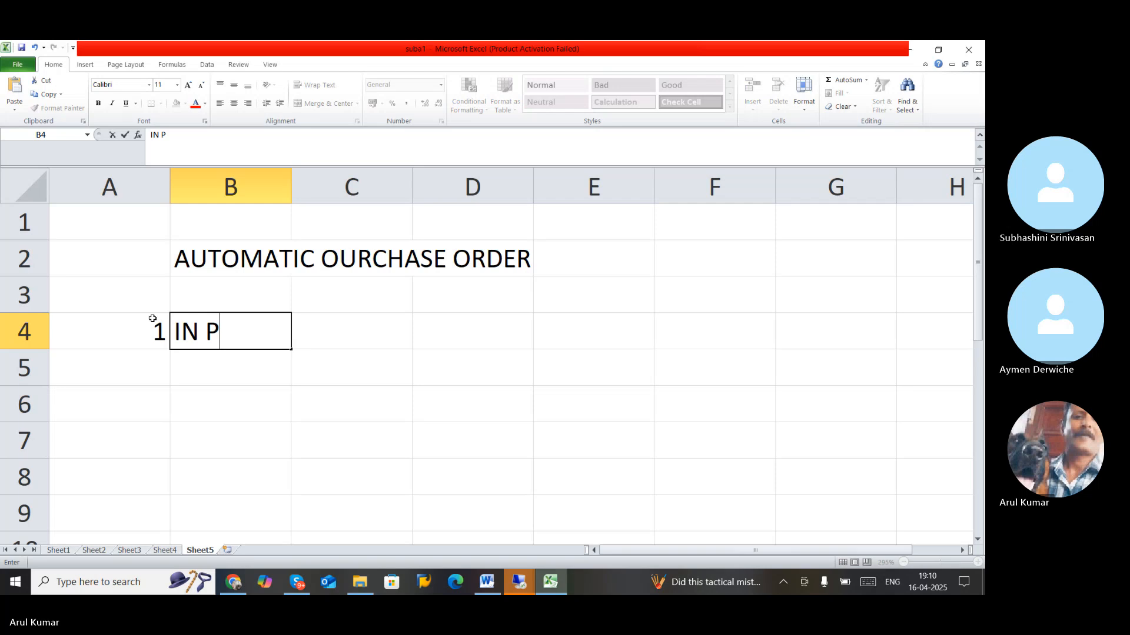
type("URCHASE ")
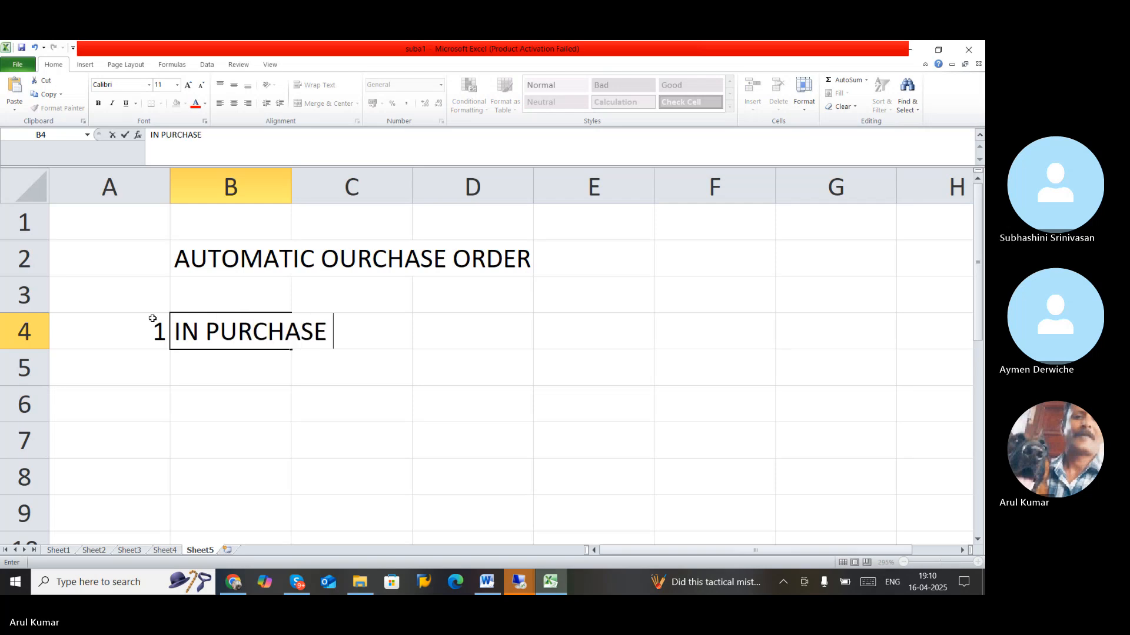
type("REQUI")
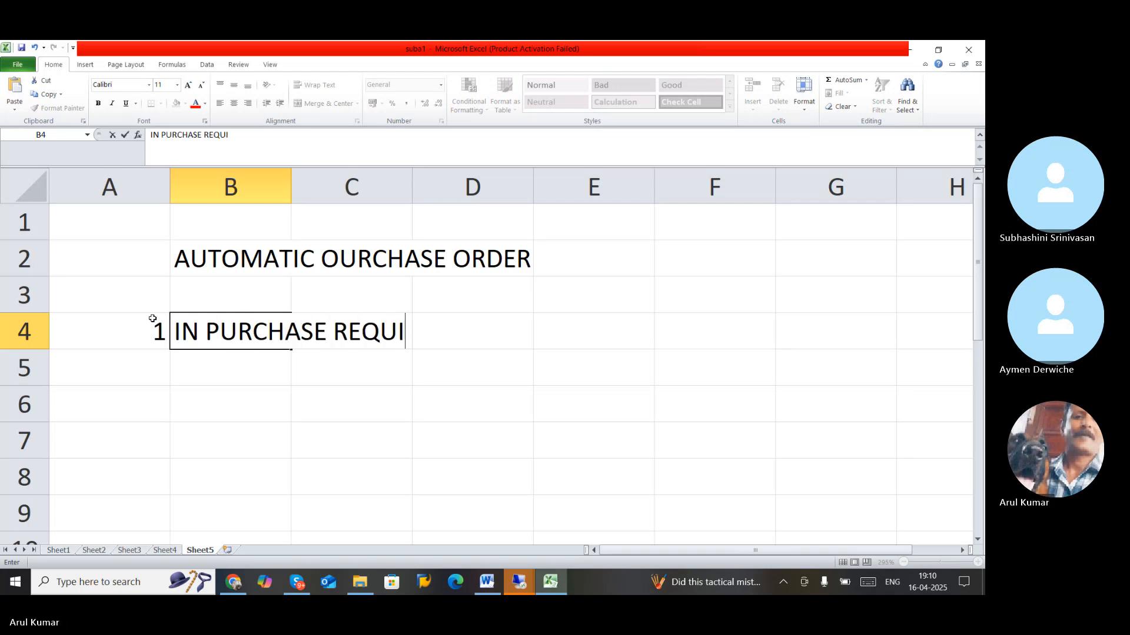
type("SITION")
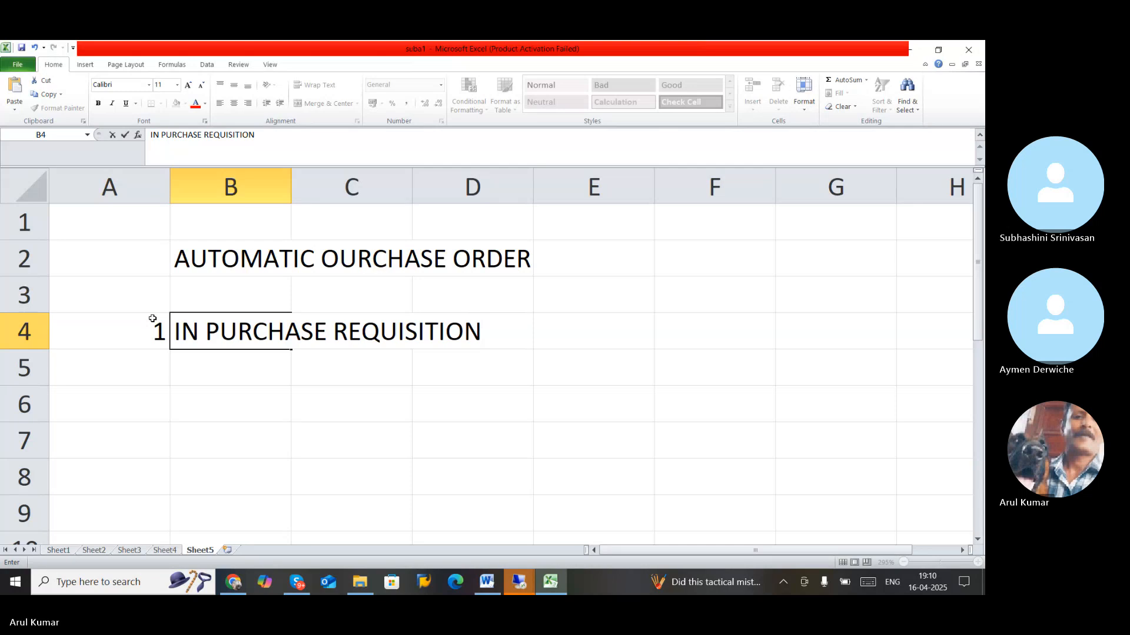
- Enter the note "WE'VE DETERMINE THE SOURCE" in cell C5 under the purchase requisition item
left_click(349, 365)
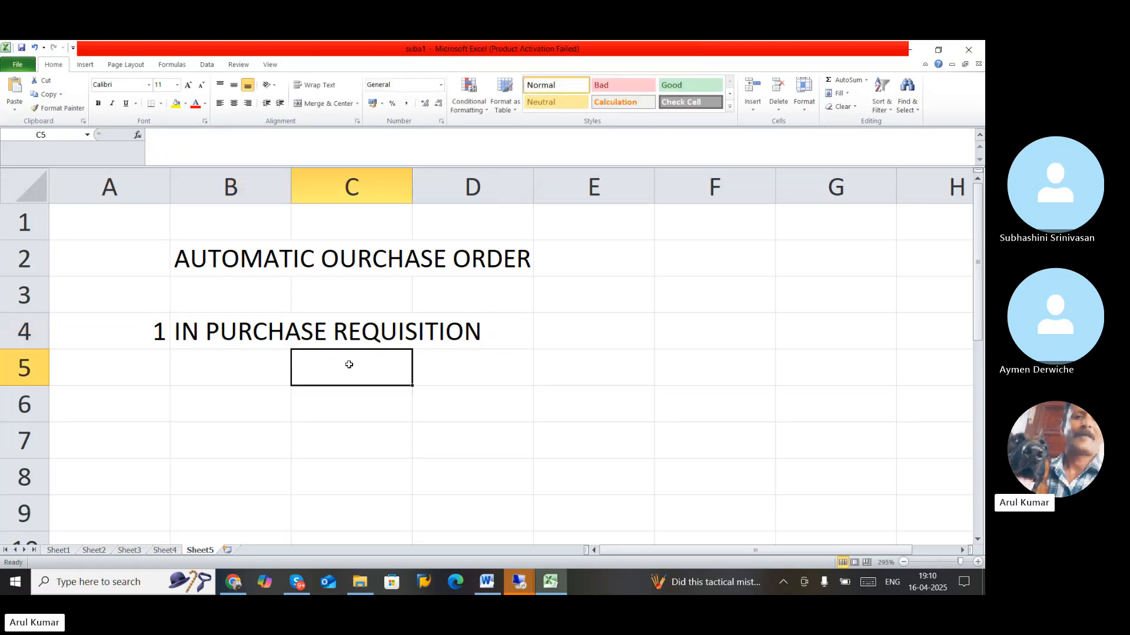
type("W")
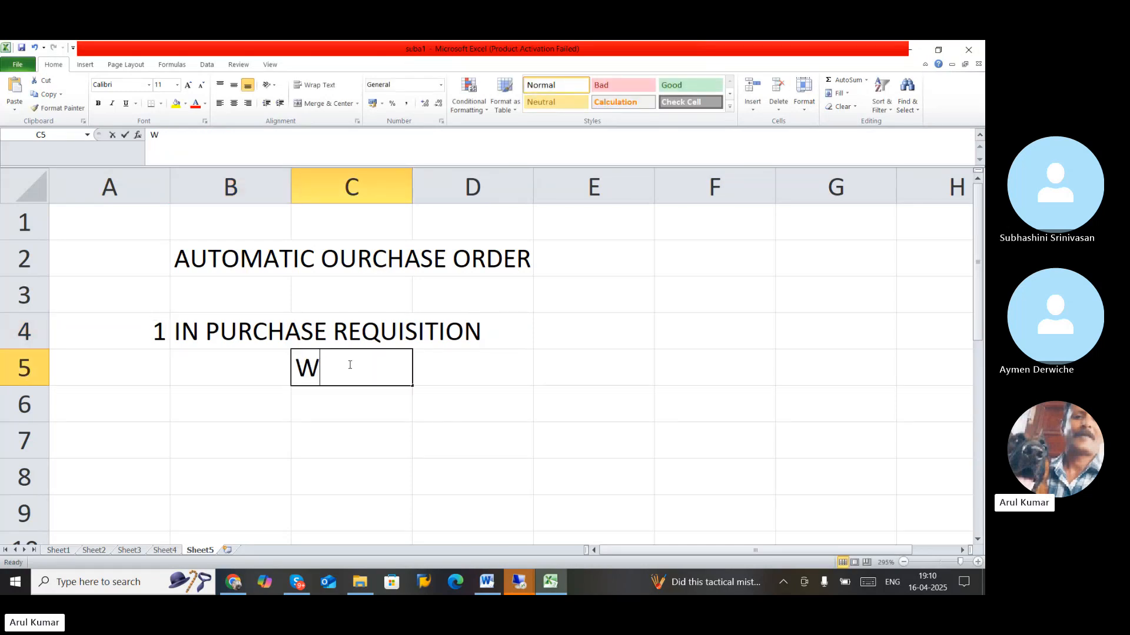
type("E")
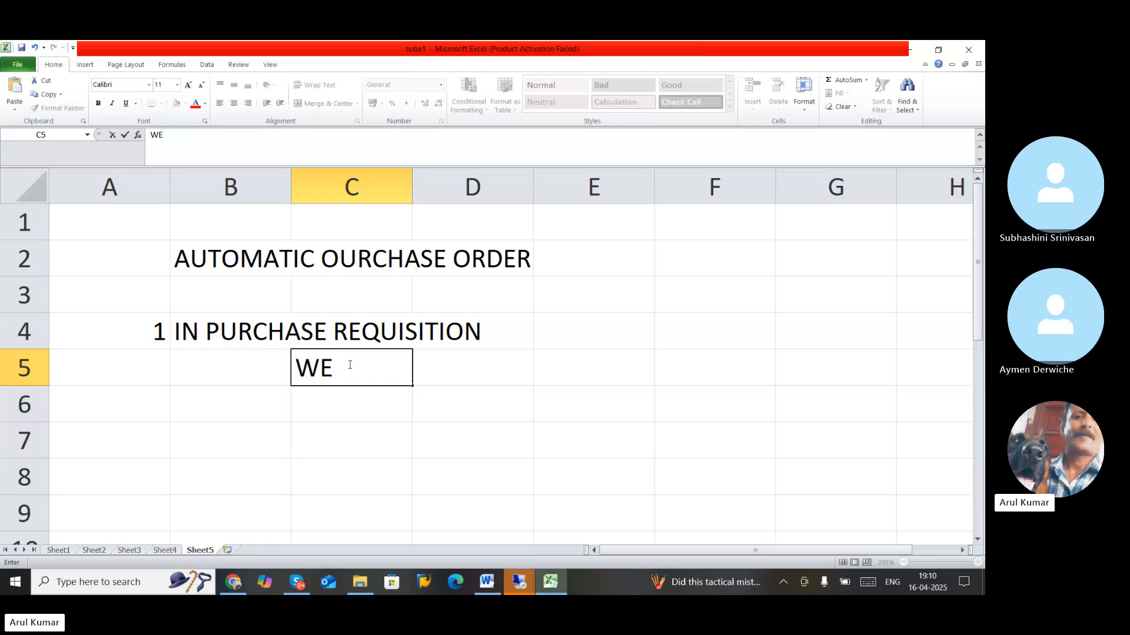
type("'VE D")
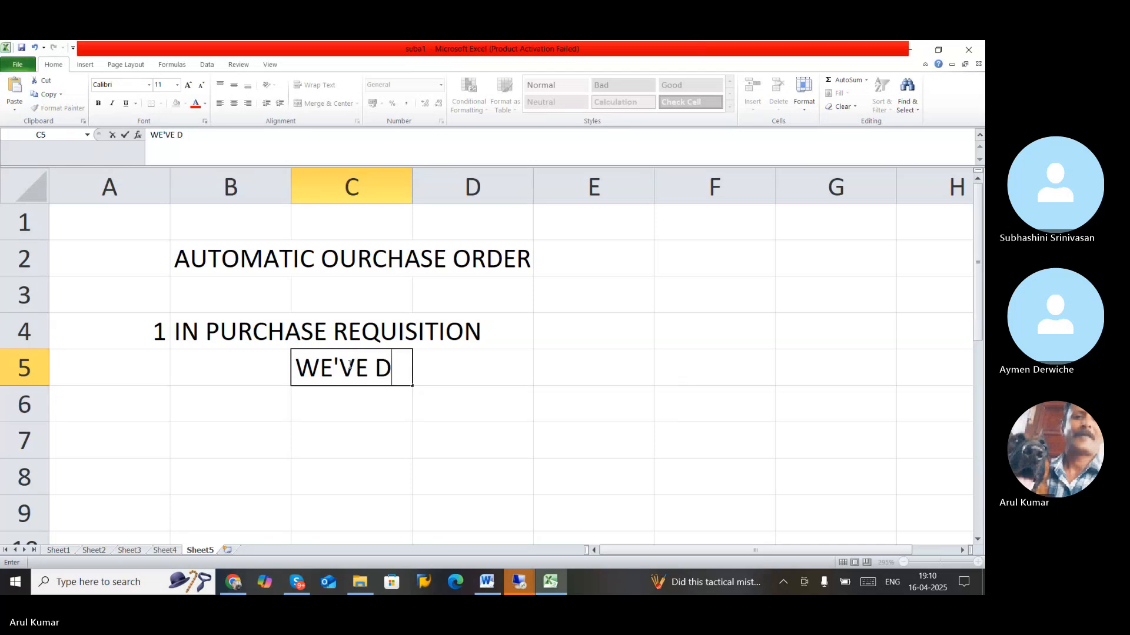
type("ETERMINE ")
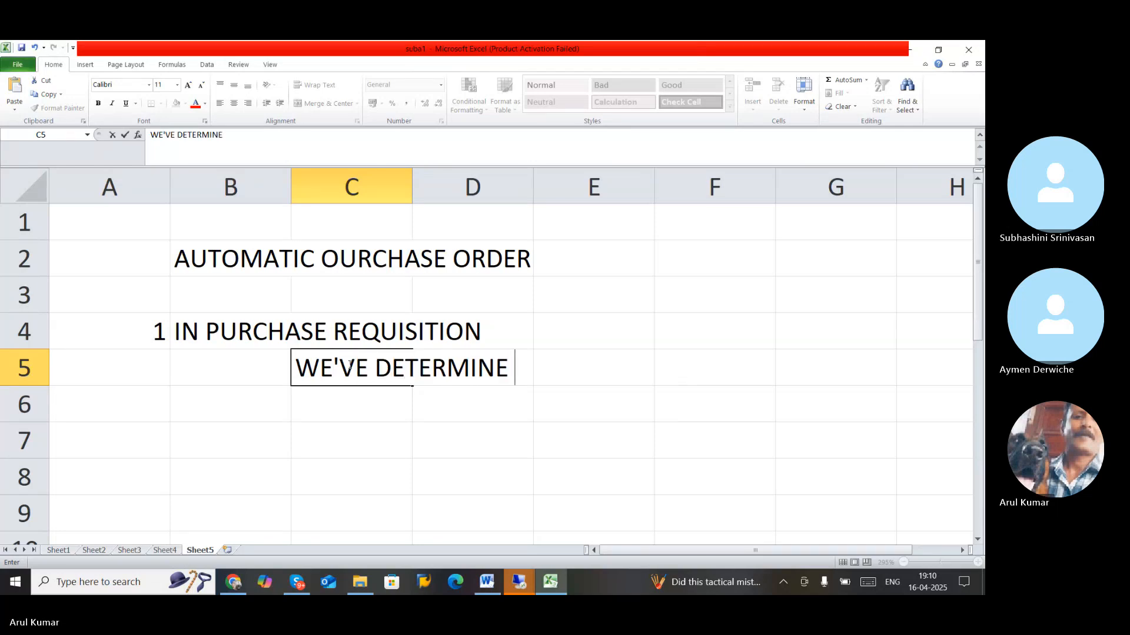
type("THE SOURCE")
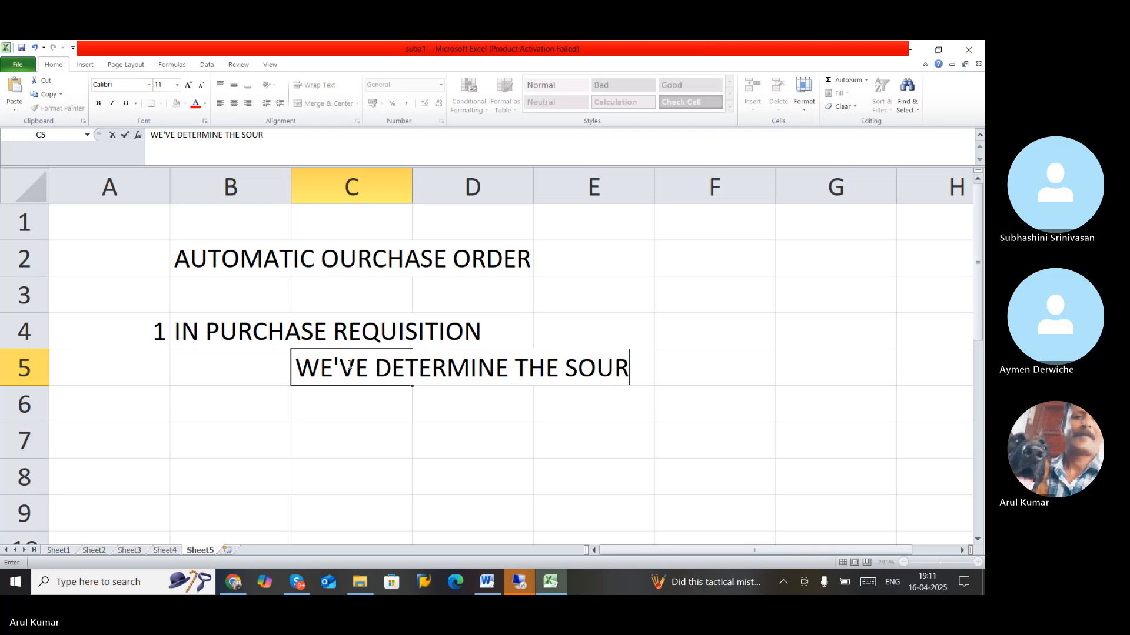
left_click(404, 448)
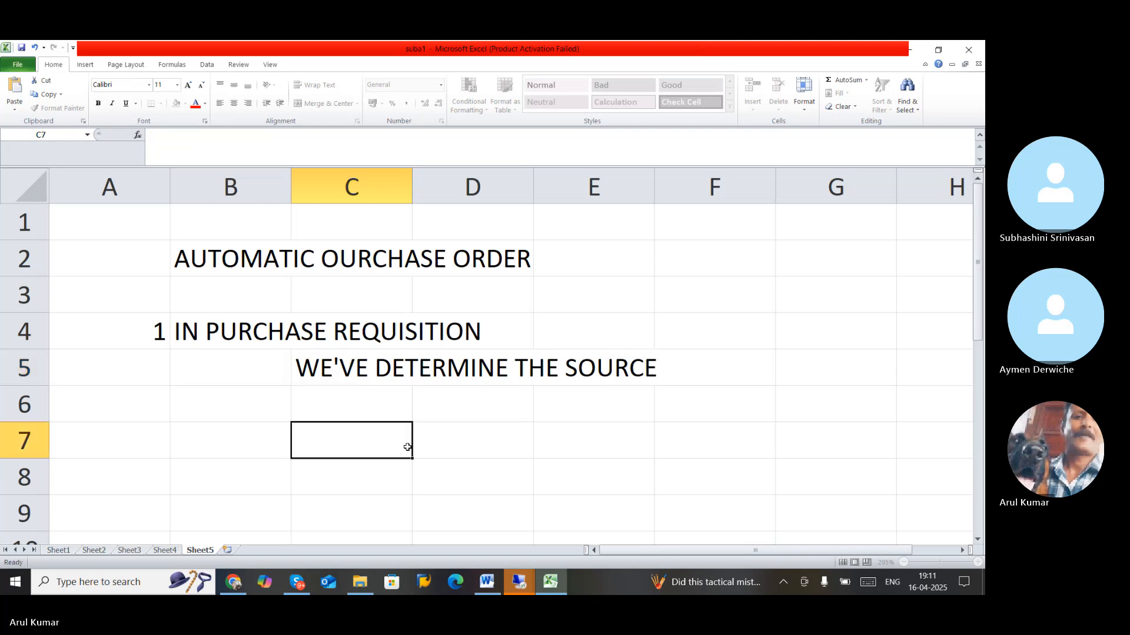
- Add item 2 in cell A7 with the text "MATERIAL MASTER" in B7
left_click(139, 424)
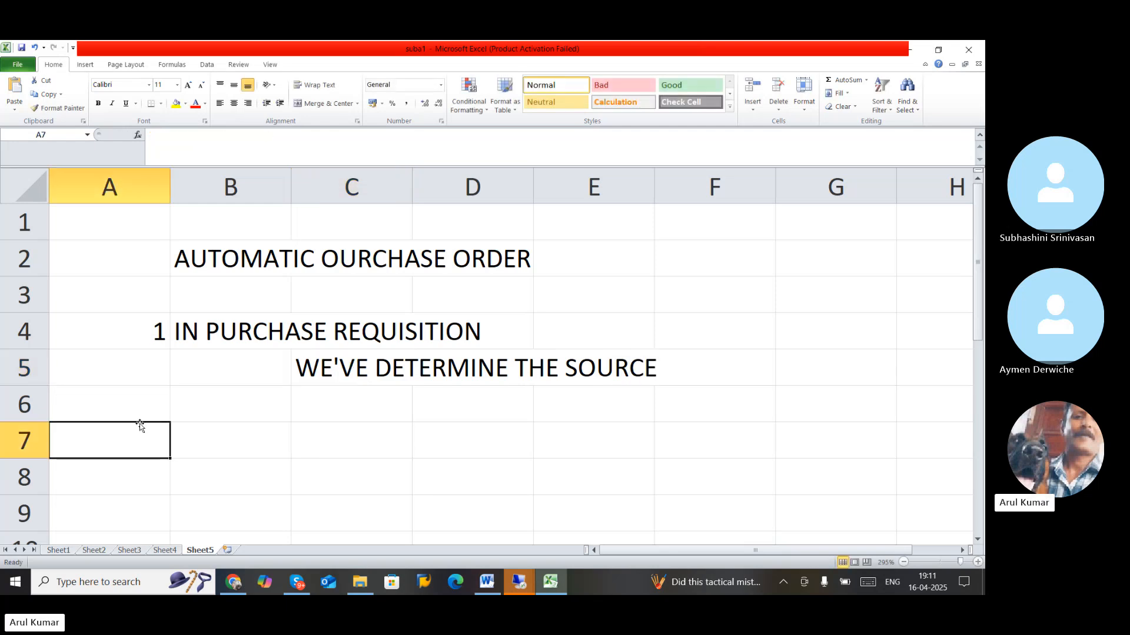
type("2")
key("Tab")
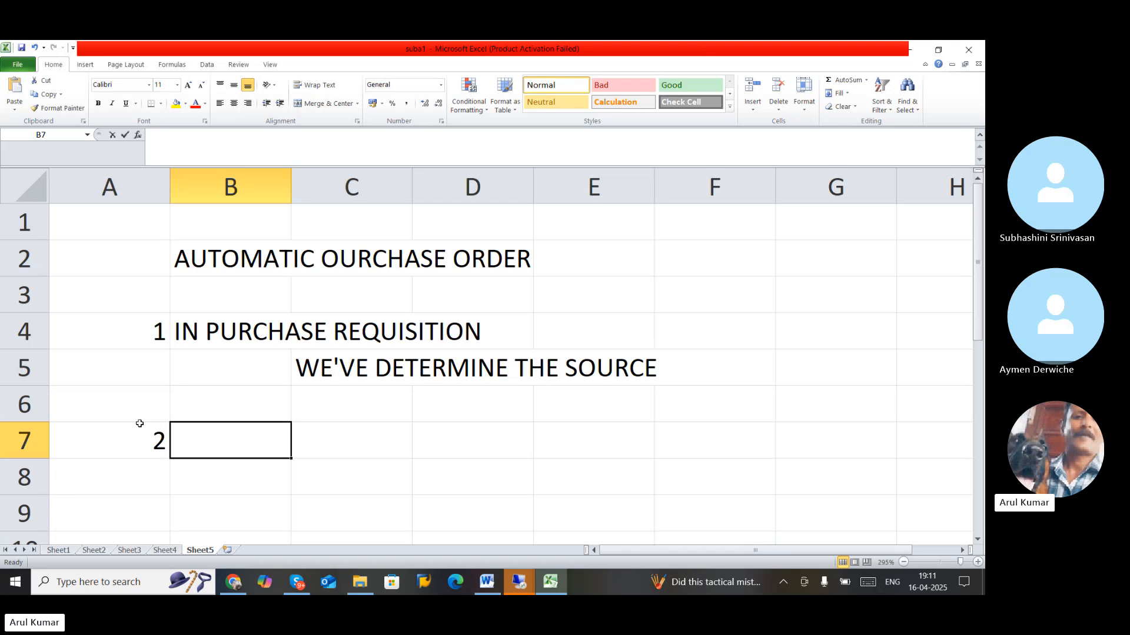
type("MATERIAL MASTER")
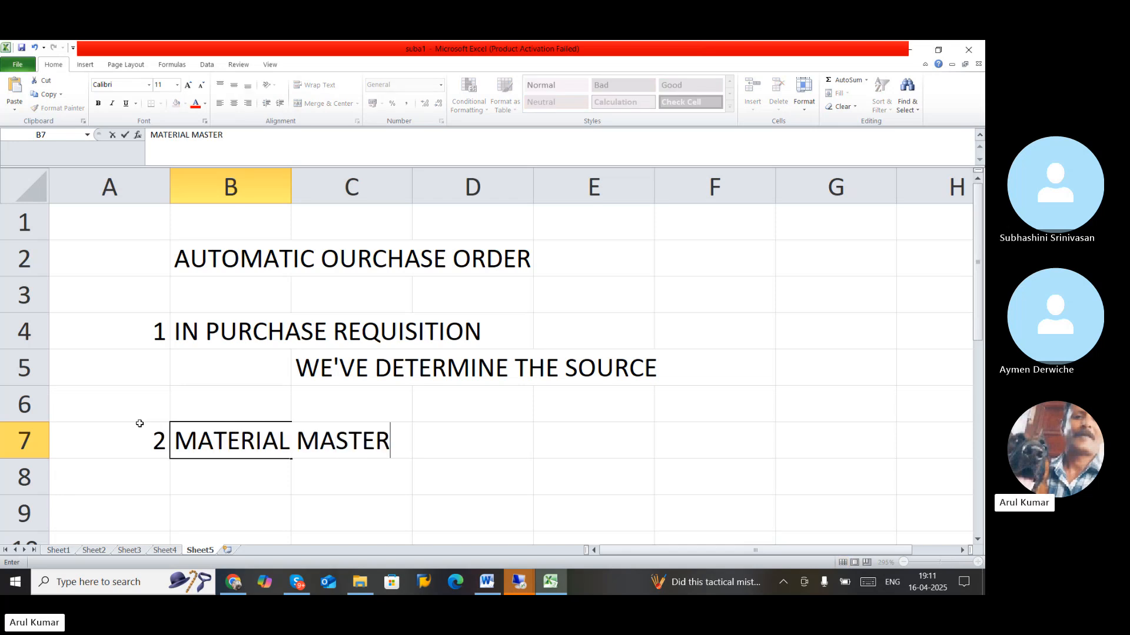
- Enter the note "AUTO PO SHOULD BE ENABLED" in cell C8 under the material master item
left_click(354, 491)
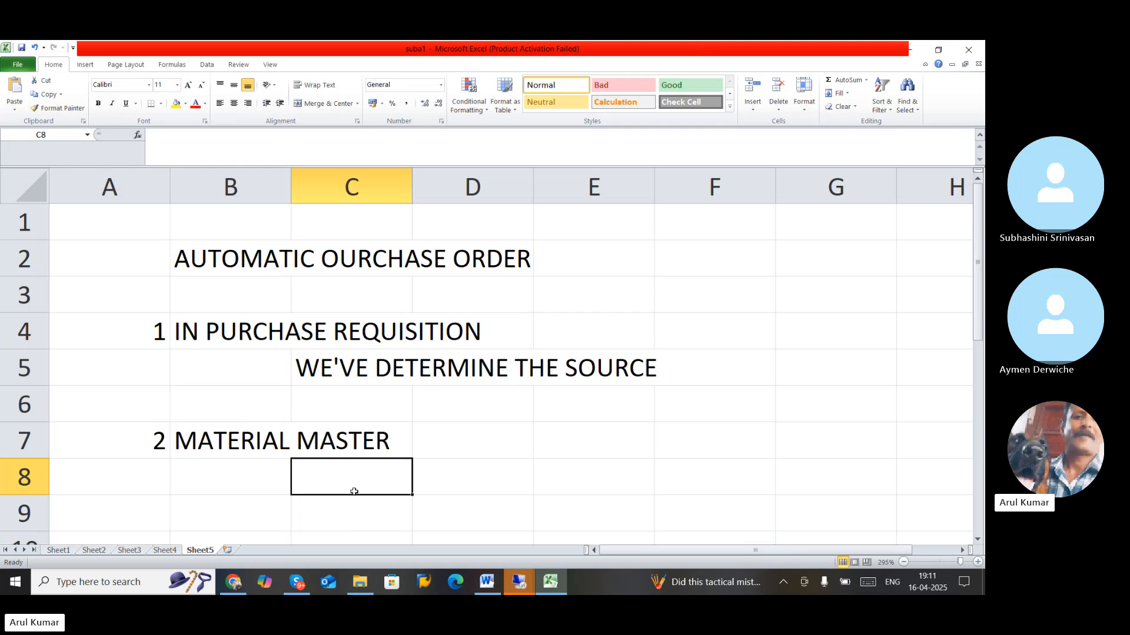
type("AU")
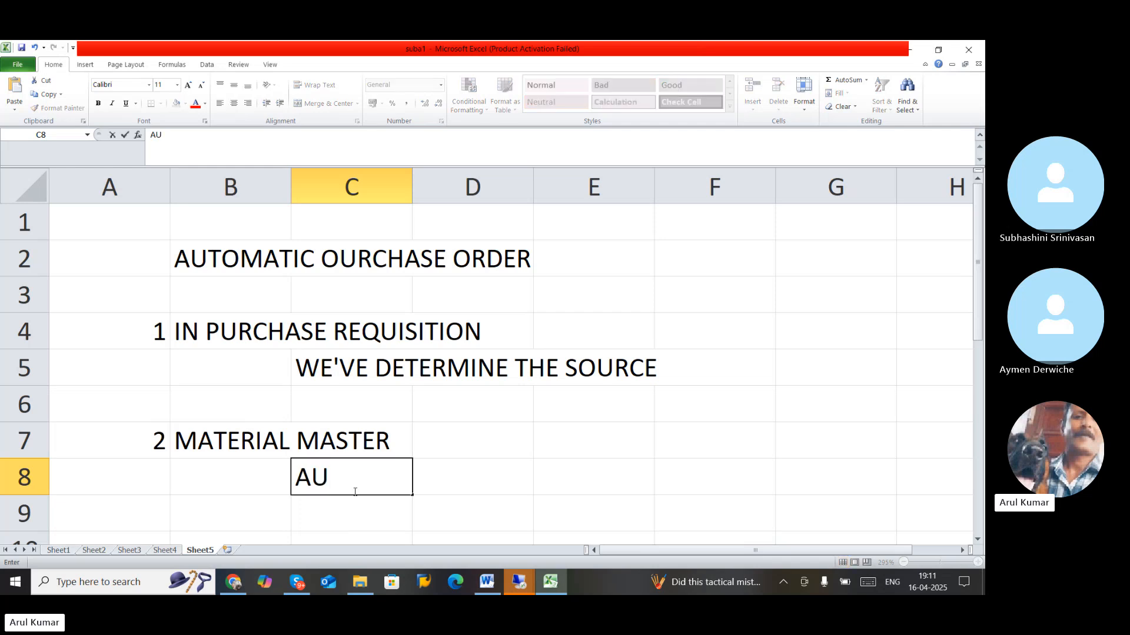
type("TO")
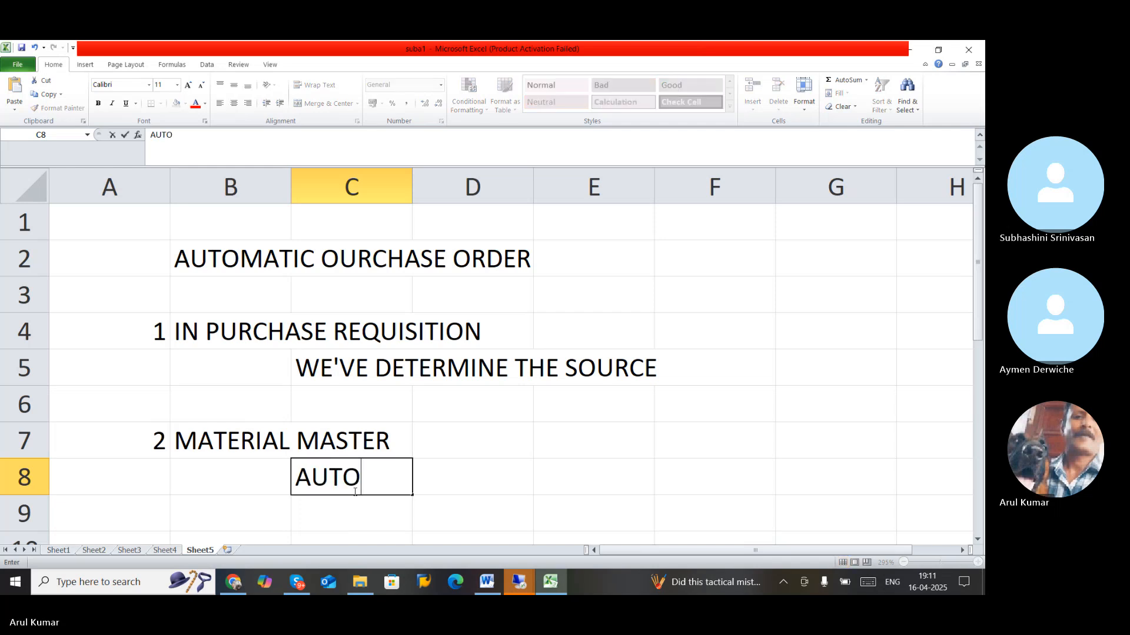
type(" PO SHOULS")
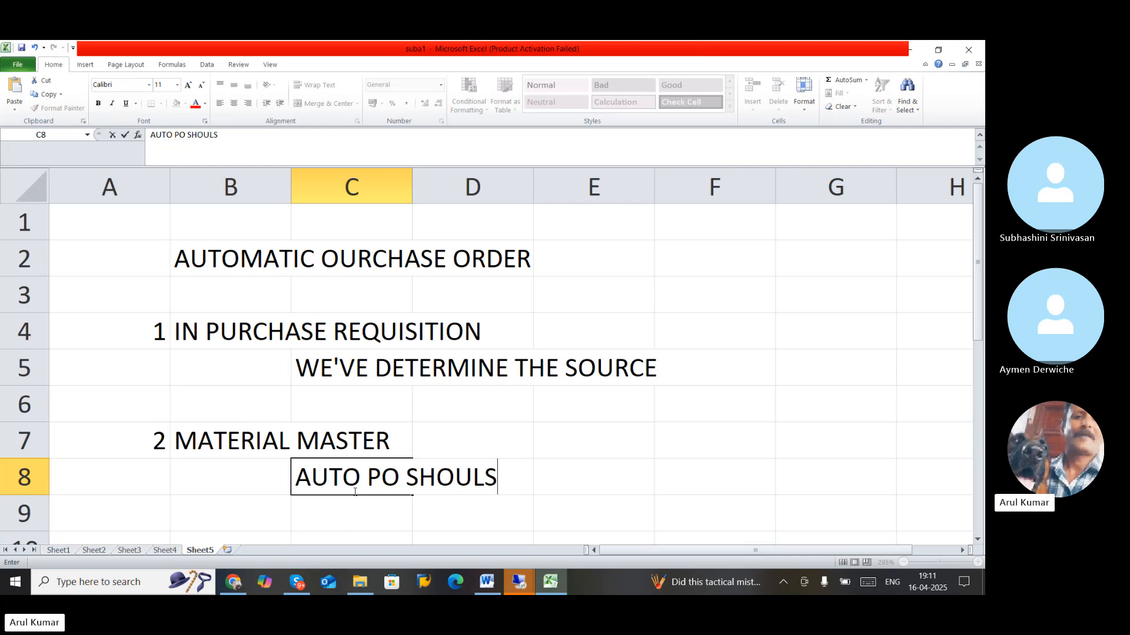
key("BackSpace")
type("D B")
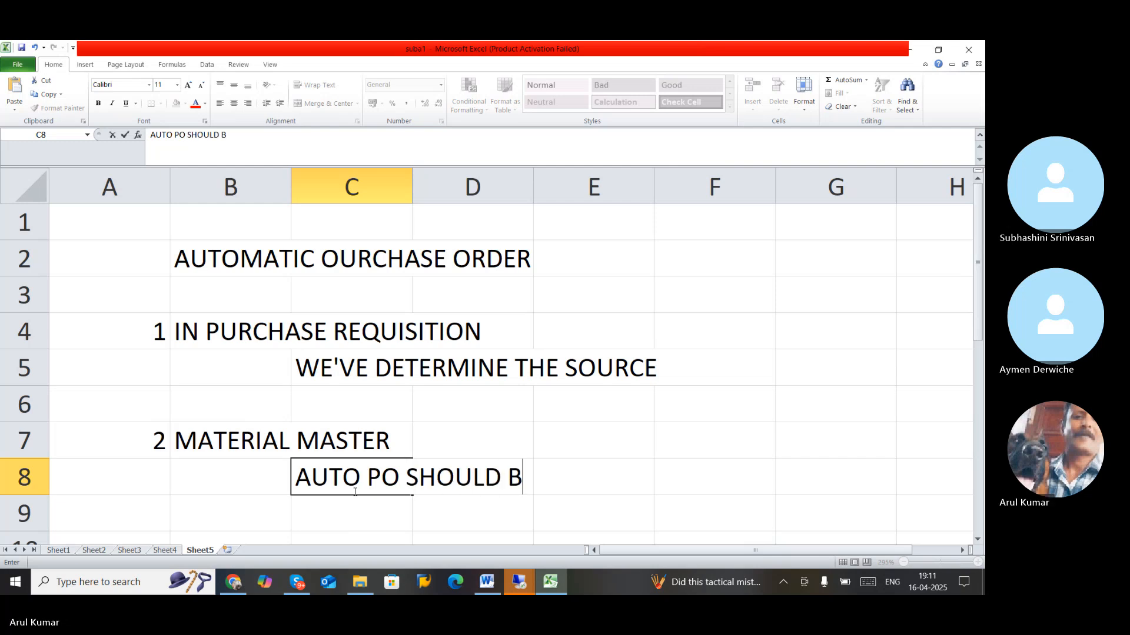
type("E ENAB")
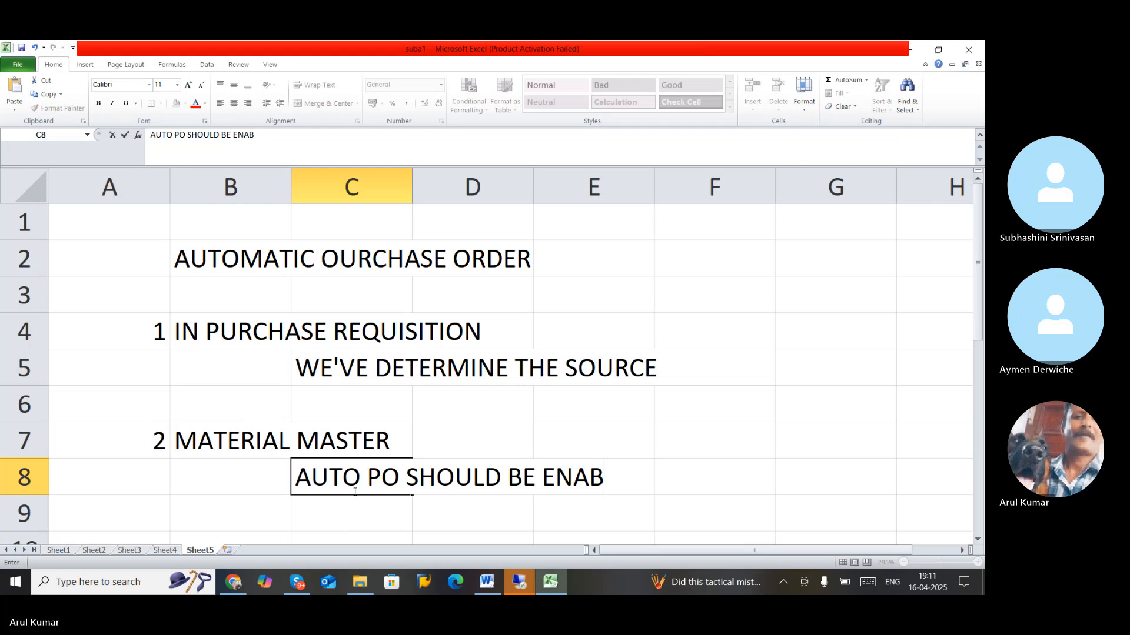
type("LED")
scroll(384, 437, "down", 2)
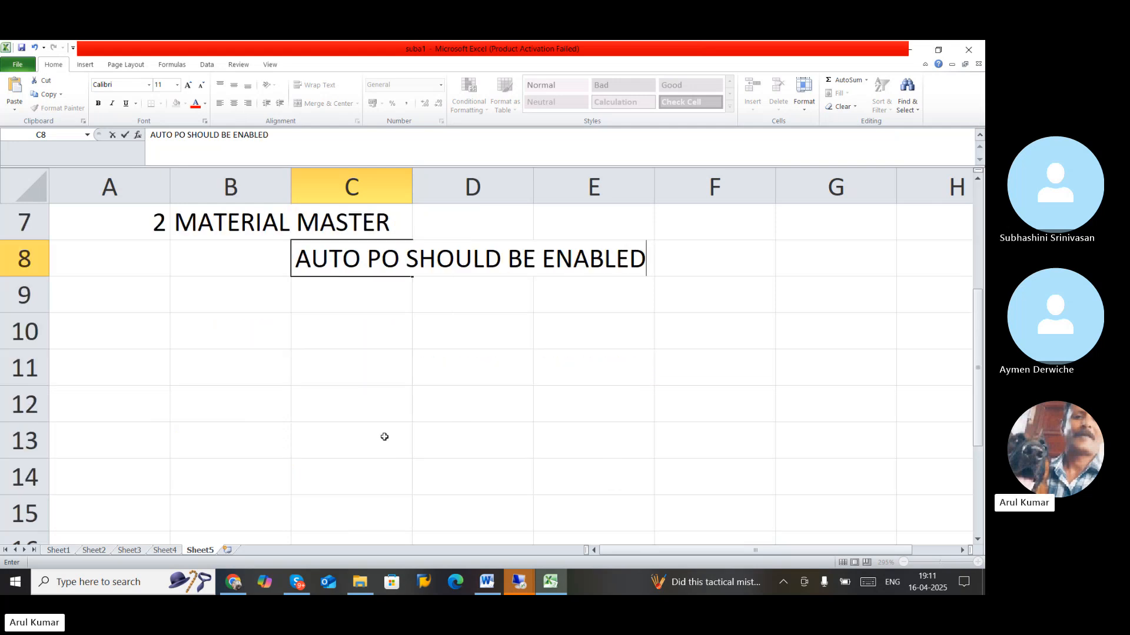
scroll(385, 437, "up", 1)
left_click(384, 437)
- Add item 3 in cell A10 with the text "VENDOR MASTER" in B10
scroll(390, 435, "up", 1)
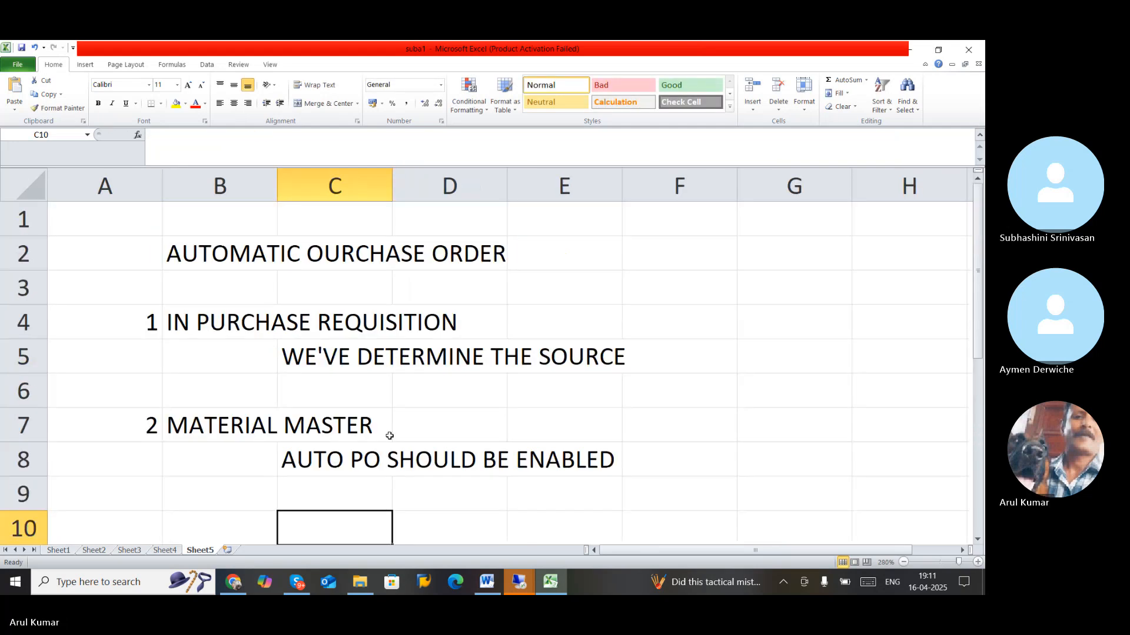
scroll(389, 436, "down", 3)
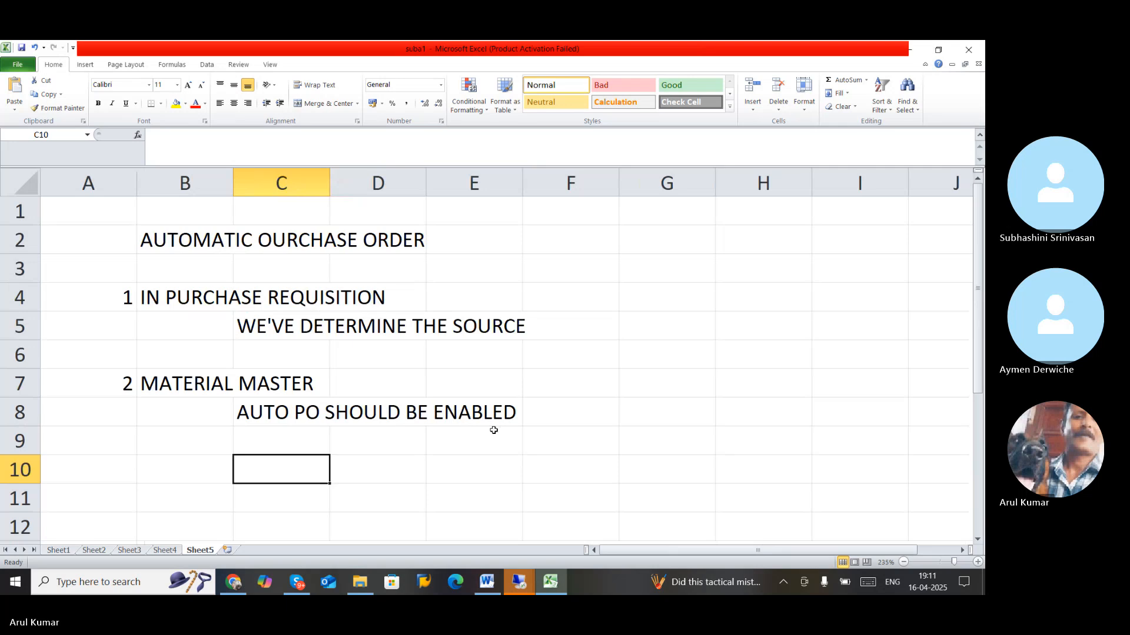
scroll(494, 430, "down", 1)
left_click(105, 389)
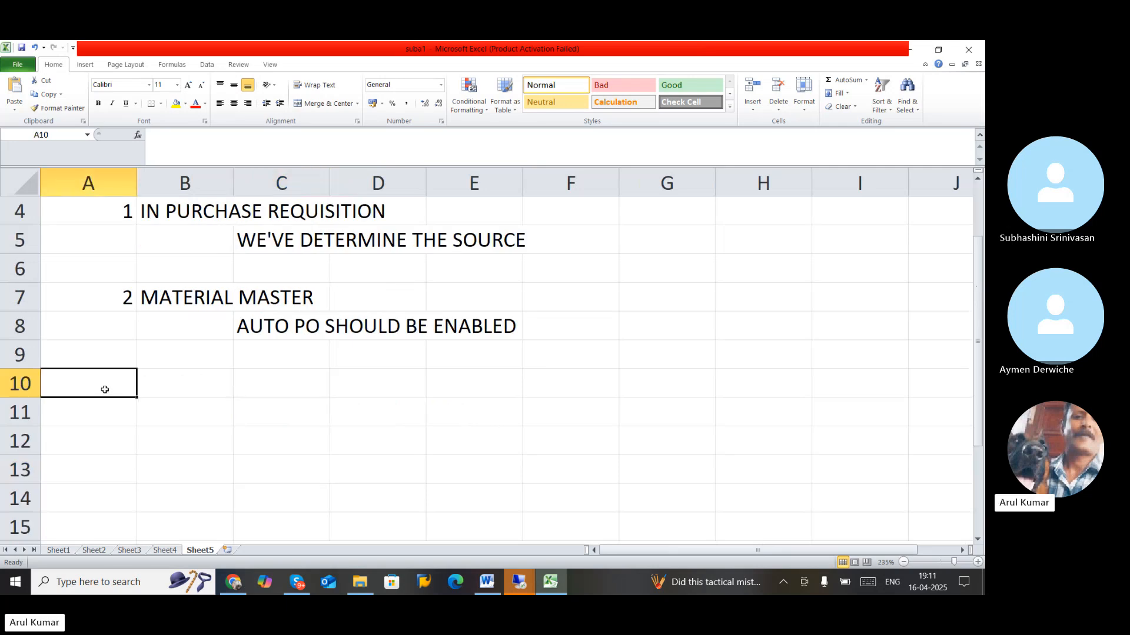
type("3")
key("Tab")
type("VE")
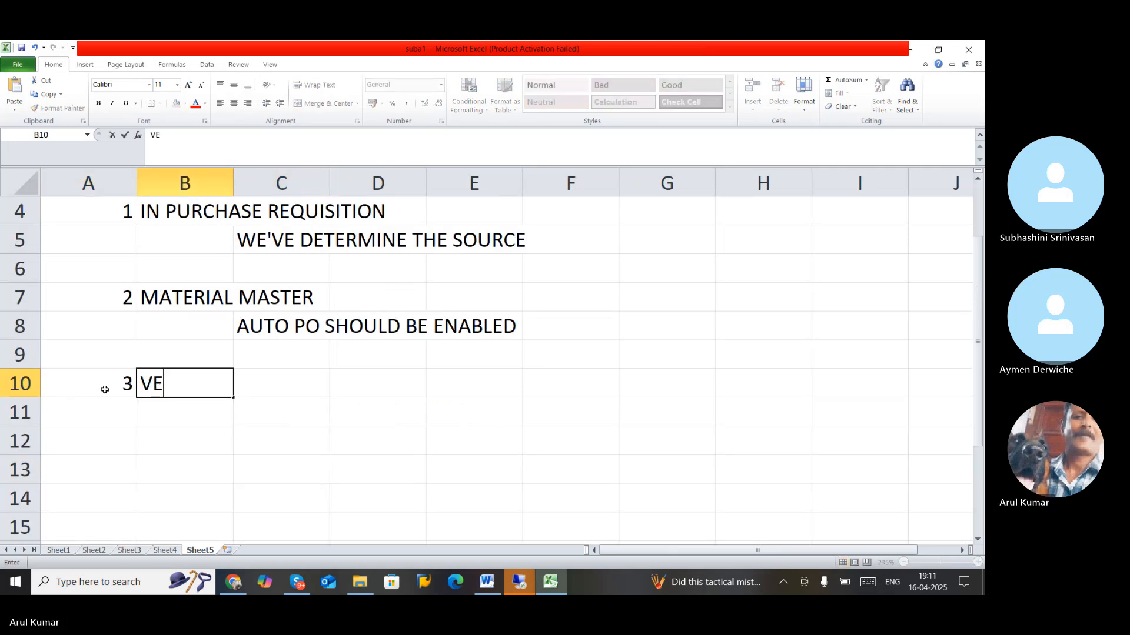
type("NDOR MASTER")
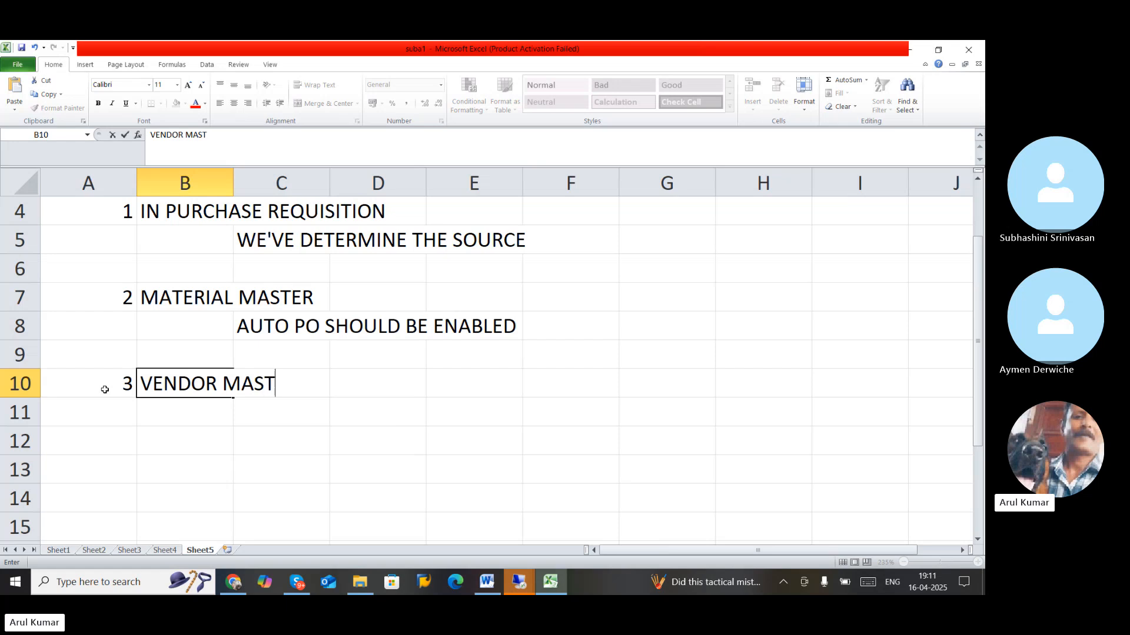
- Copy the "AUTO PO SHOULD BE ENABLED" note from C8 into cell C11 under the vendor master item
left_click(241, 324)
key("ctrl+c")
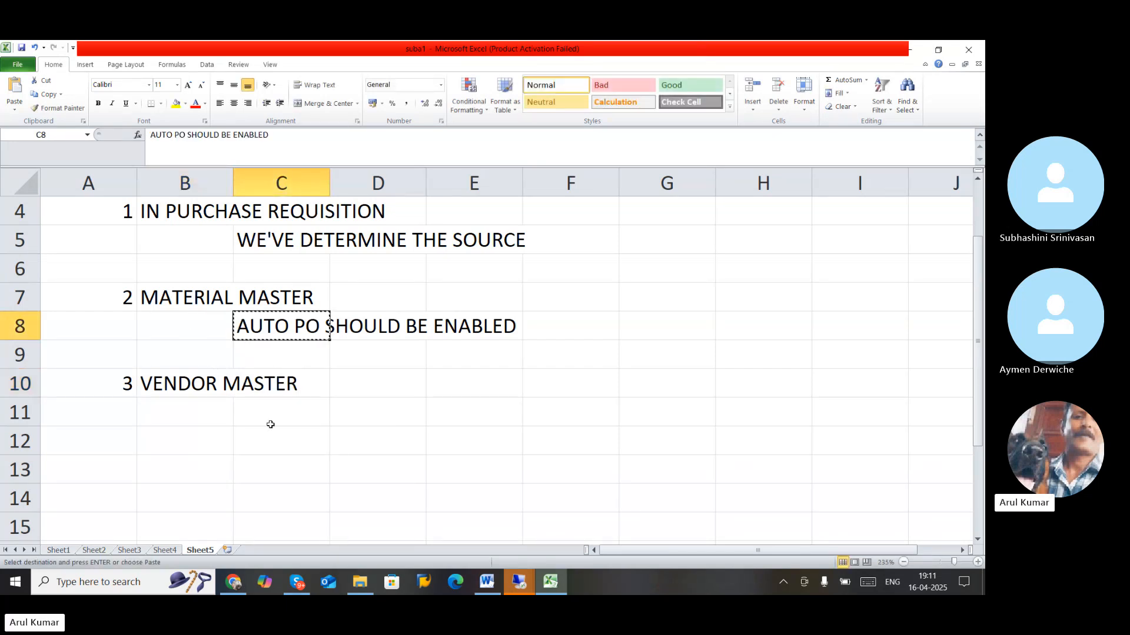
left_click(278, 410)
key("ctrl+v")
key("Down")
key("Down")
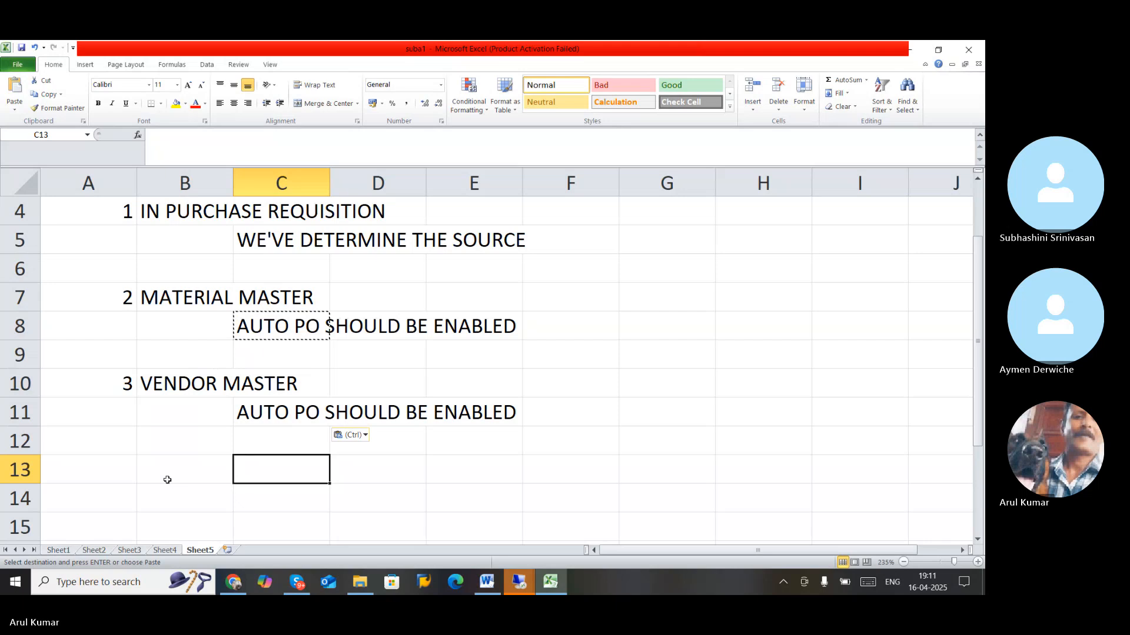
- Add item 4 in cell A13 with "PIR" in B13 and "PRICE" in D13
left_click(99, 465)
type("4")
key("Tab")
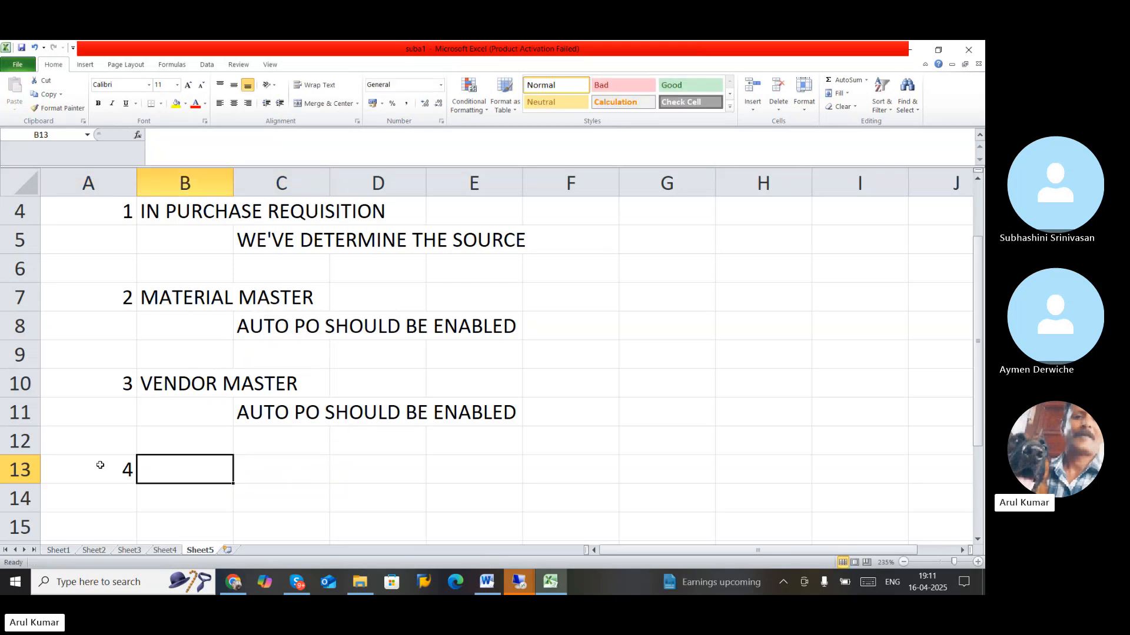
type("PIR")
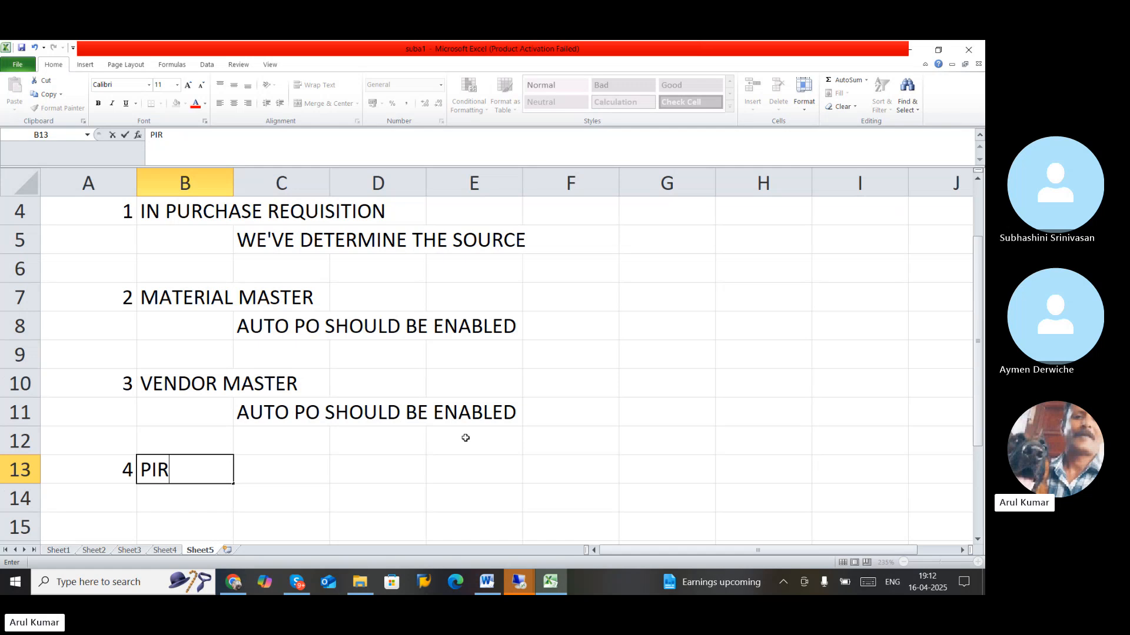
left_click(355, 474)
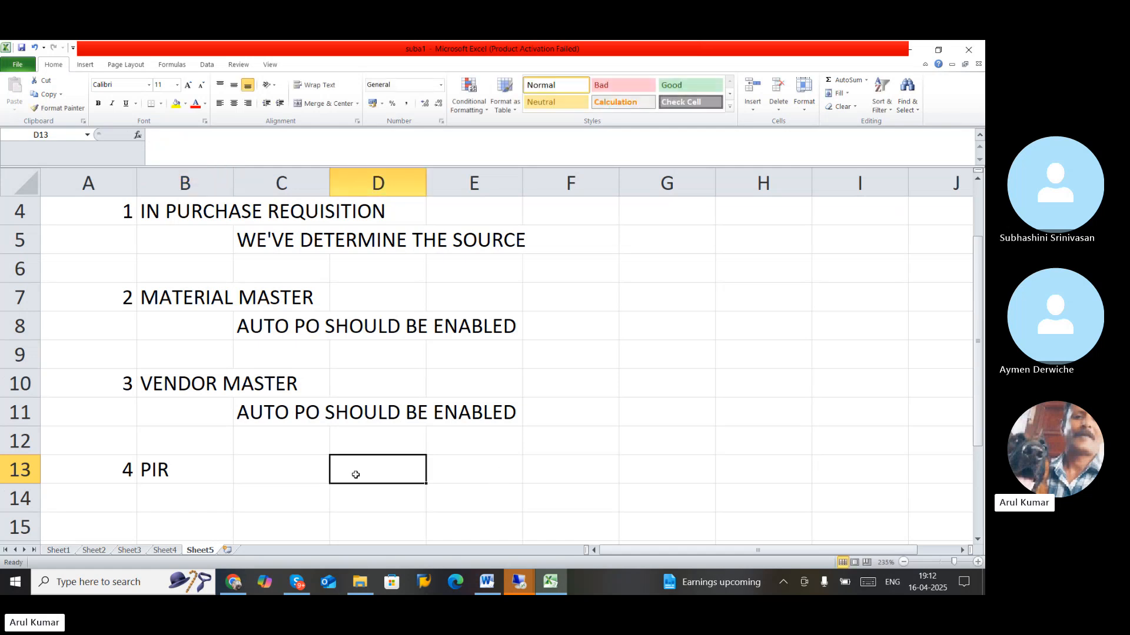
type("PRICE")
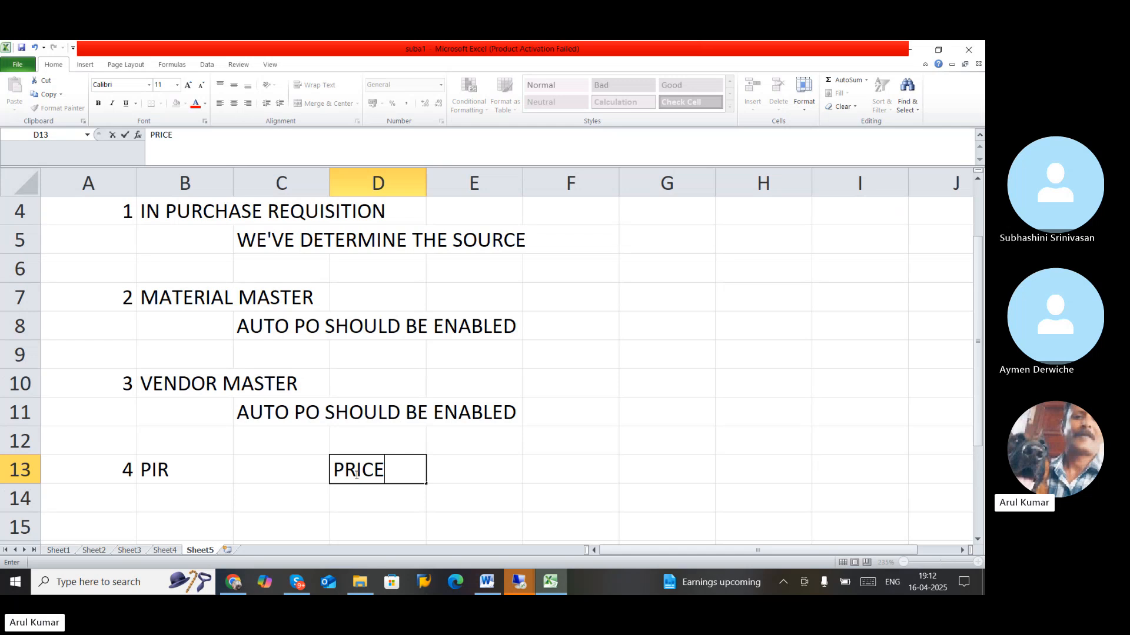
left_click(558, 461)
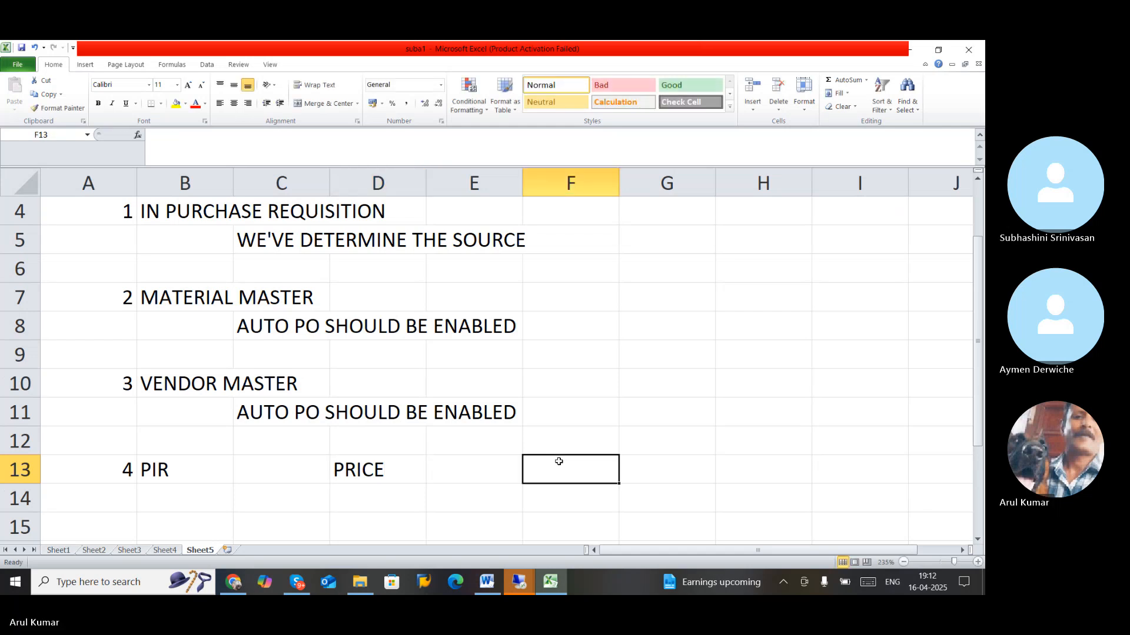
left_click(587, 433)
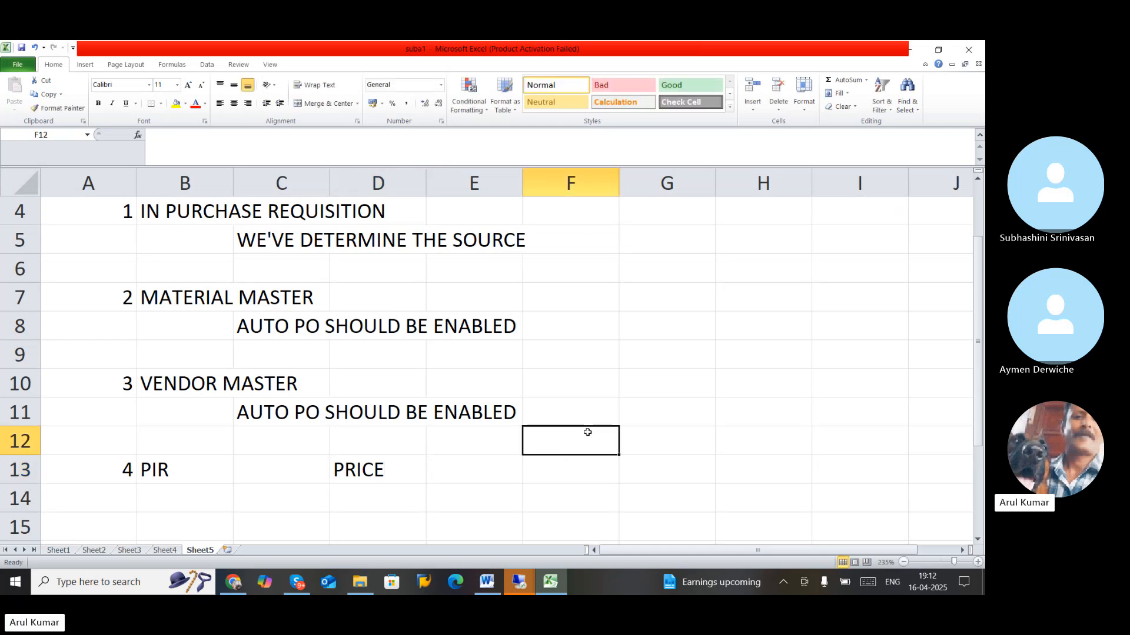
left_click(361, 476)
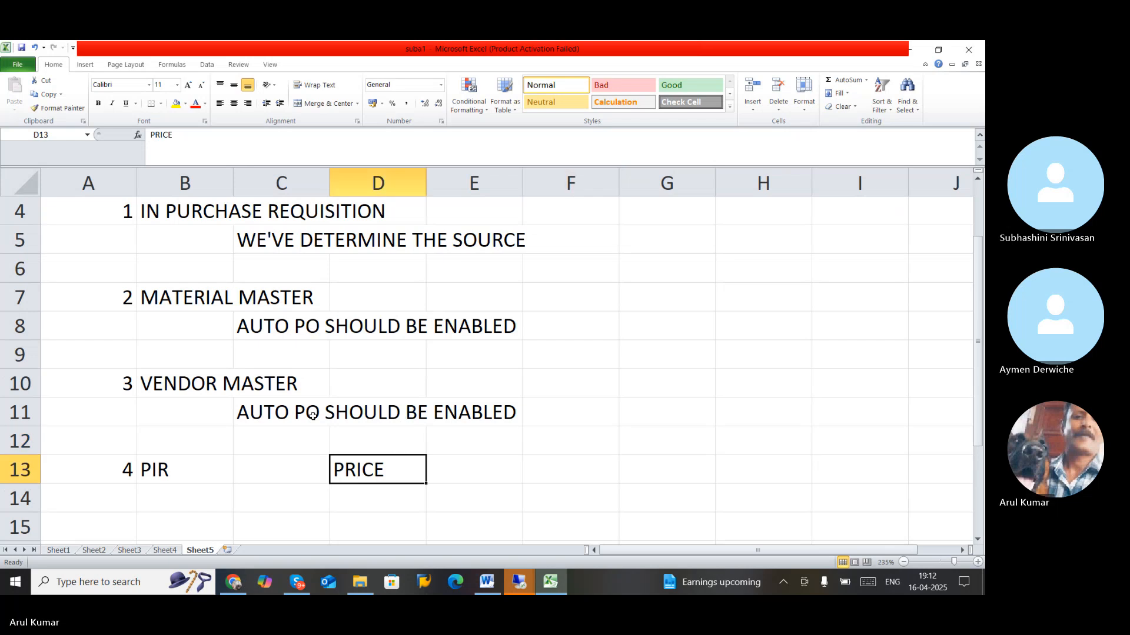
- Enter "VENDOR" in cell G5 beside the purchase requisition source note
scroll(270, 431, "up", 1)
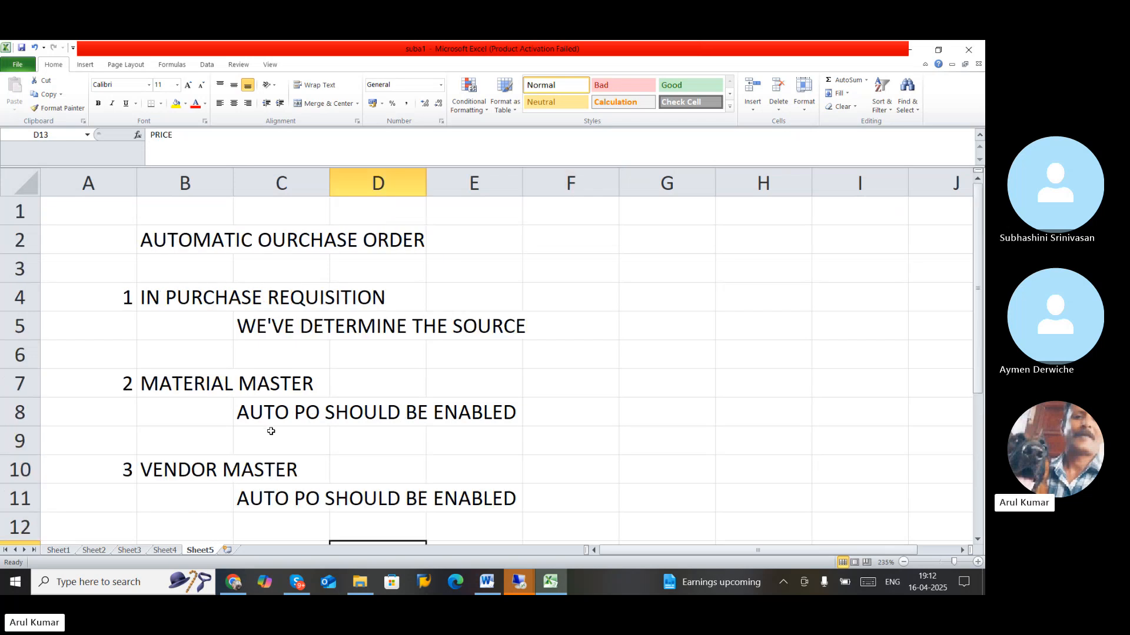
left_click(645, 322)
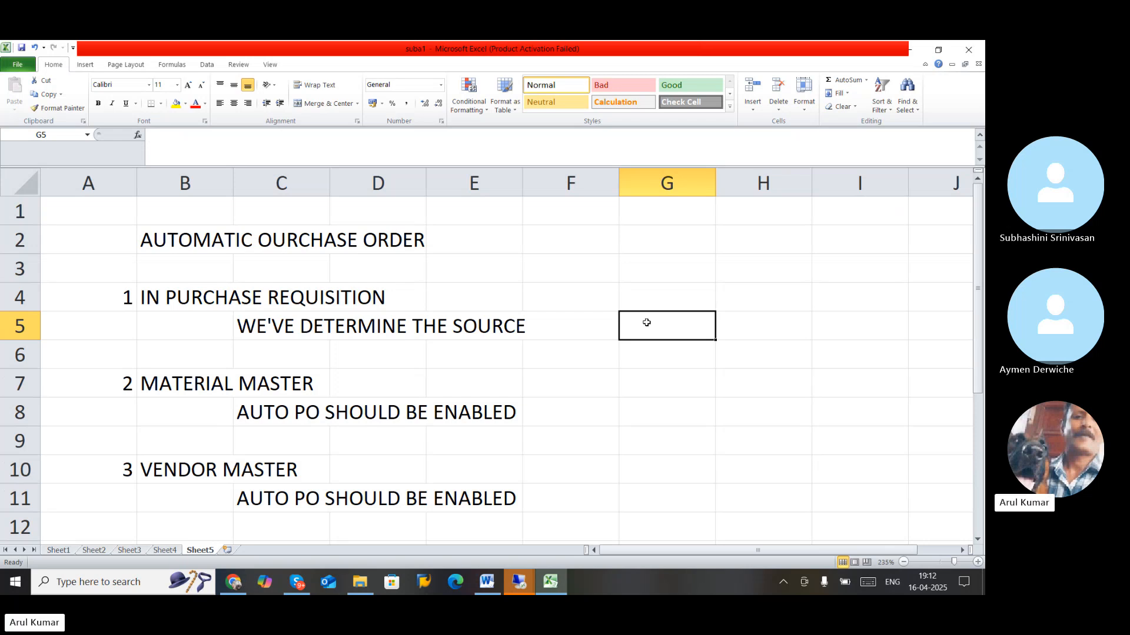
type("VENDOR")
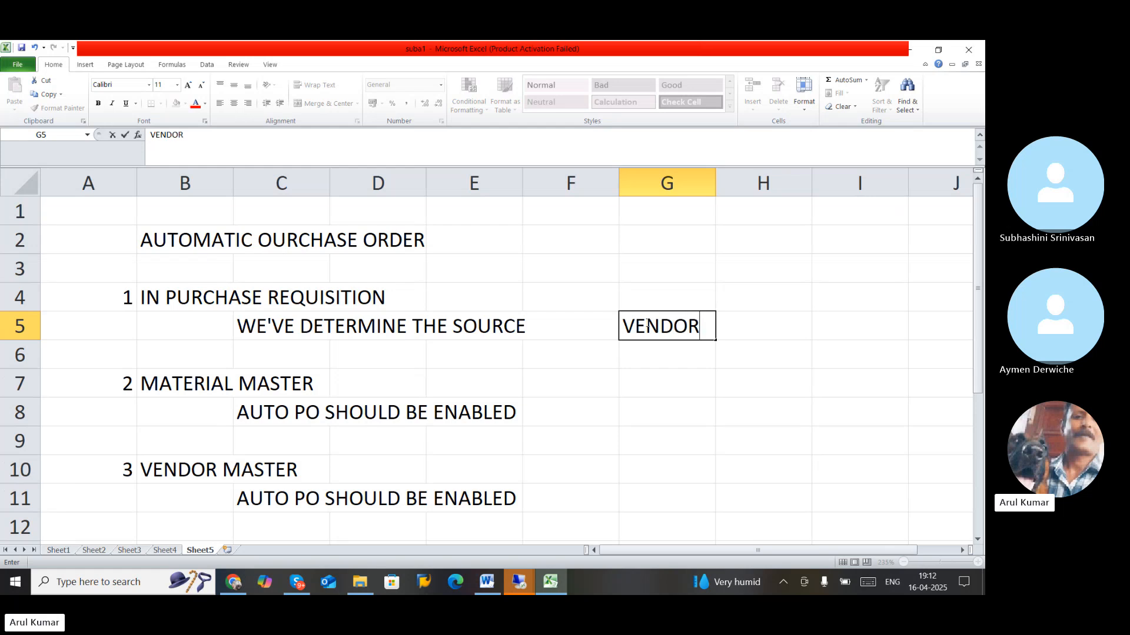
left_click(676, 391)
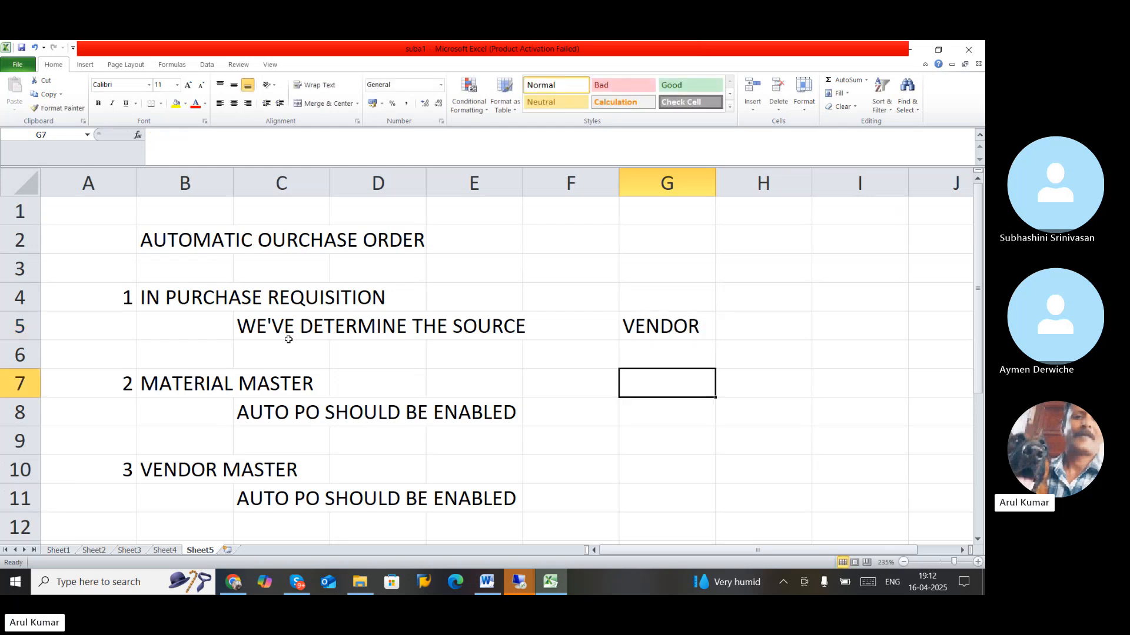
- Highlight the VENDOR cell G5 and the PRICE cell D13 with yellow fill
left_click(176, 301)
left_click(653, 323)
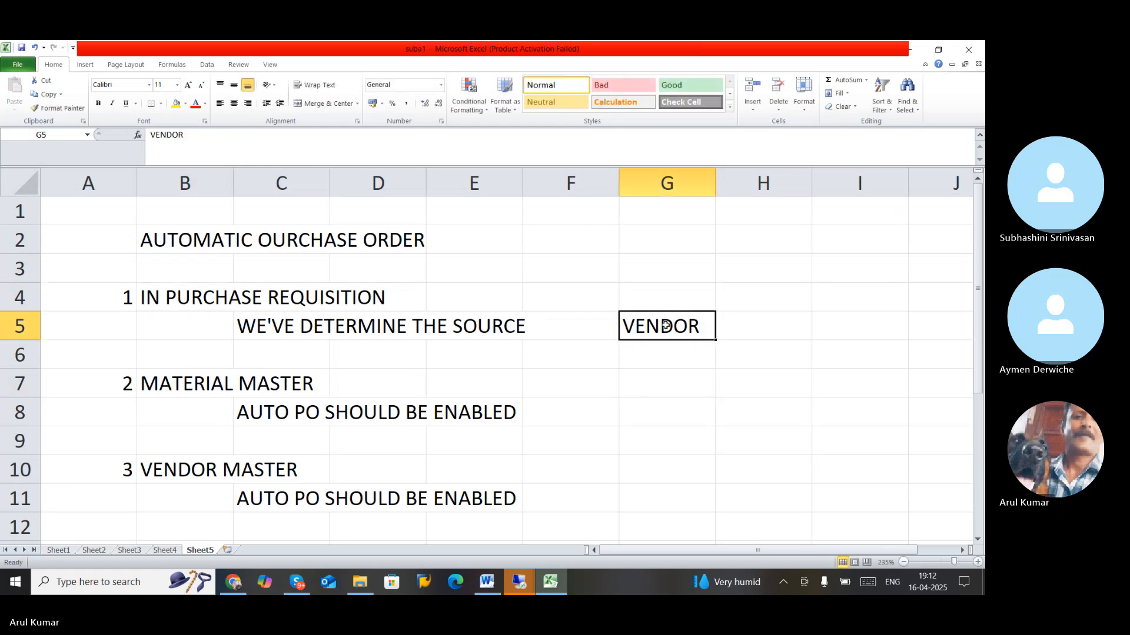
left_click(337, 328)
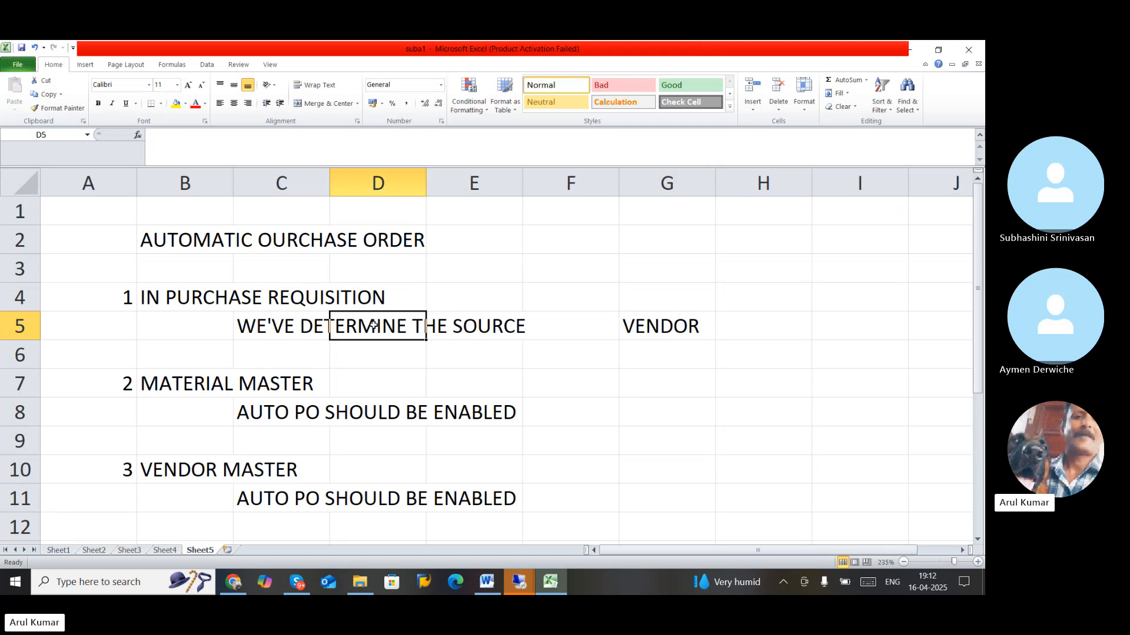
left_click(644, 320)
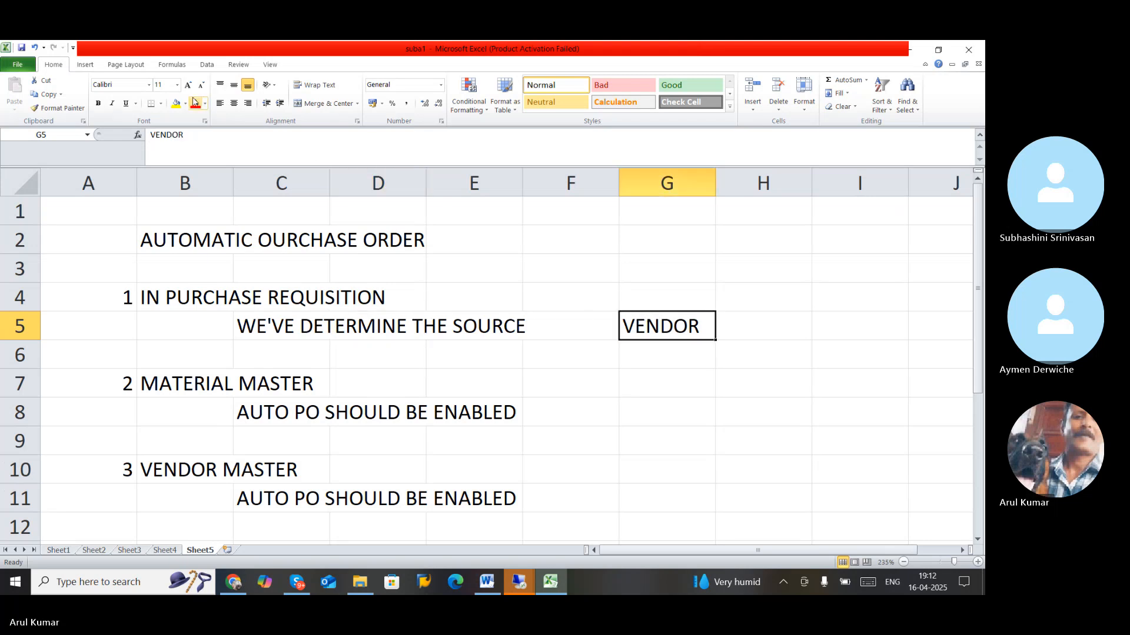
left_click(177, 104)
scroll(640, 399, "down", 1)
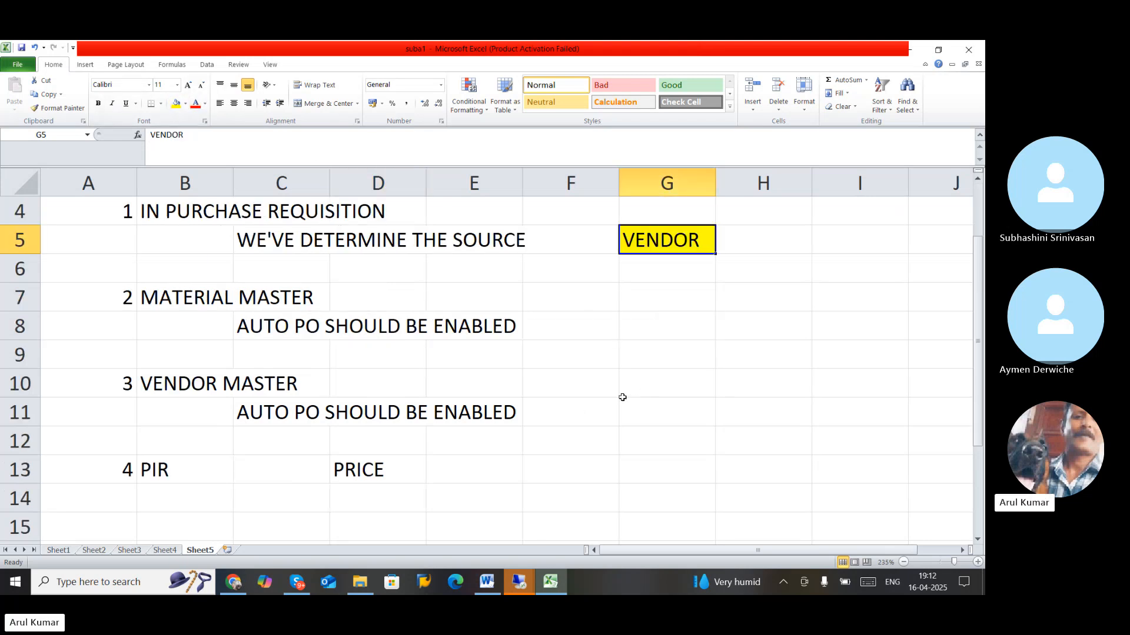
left_click(376, 467)
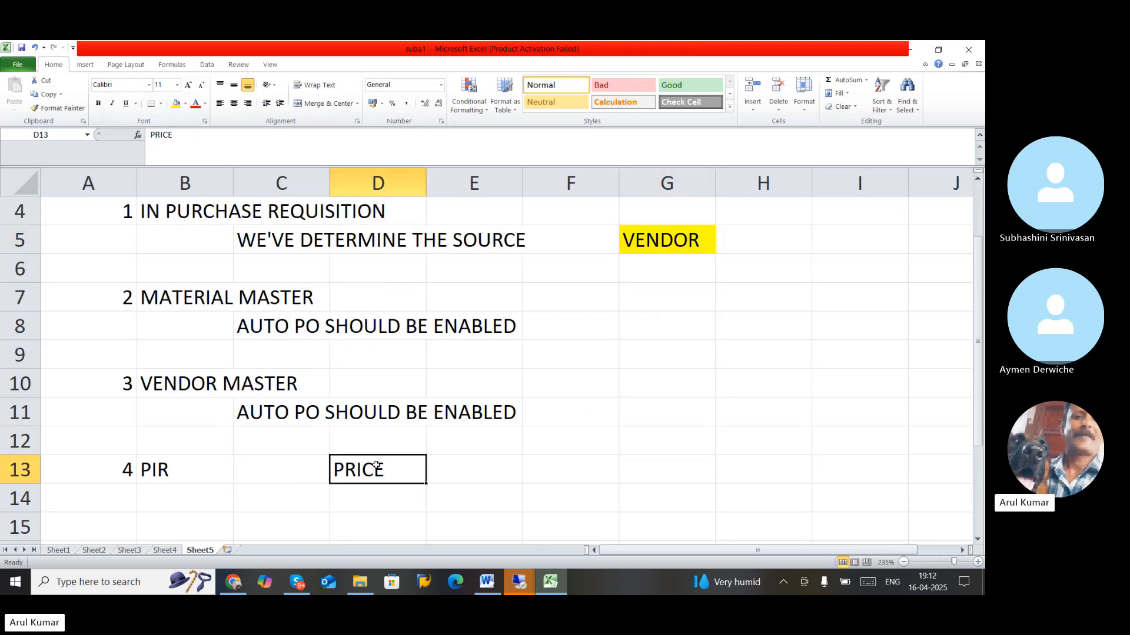
left_click(177, 104)
- Add item 5 in cell A15 with the text "SOURCE LIST" in B15
scroll(157, 504, "down", 1)
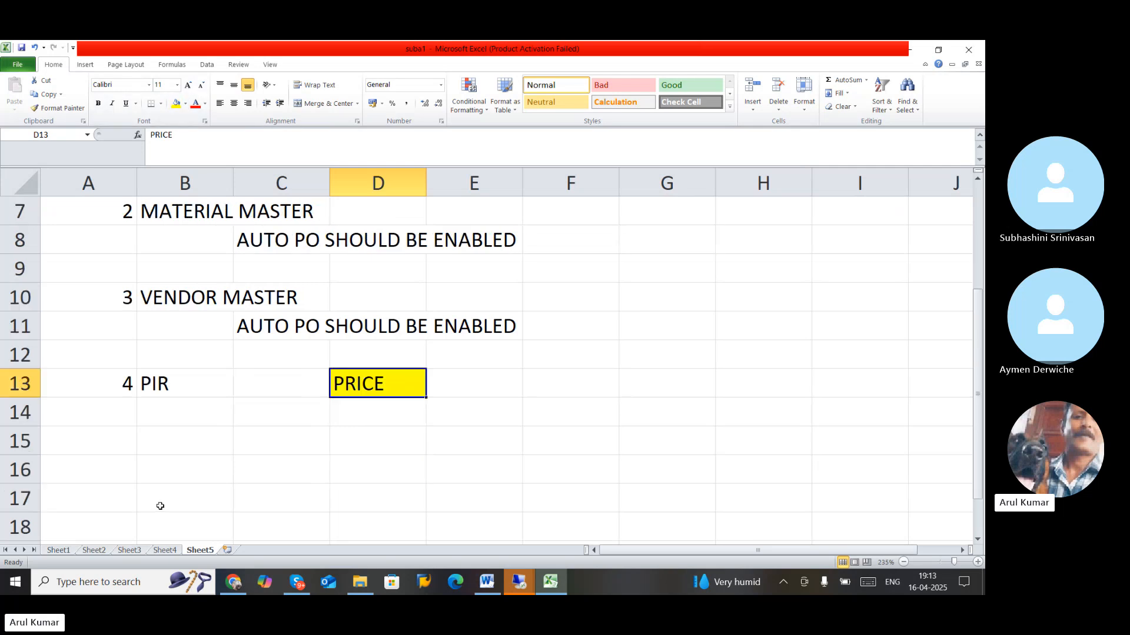
left_click(118, 433)
type("5")
key("Tab")
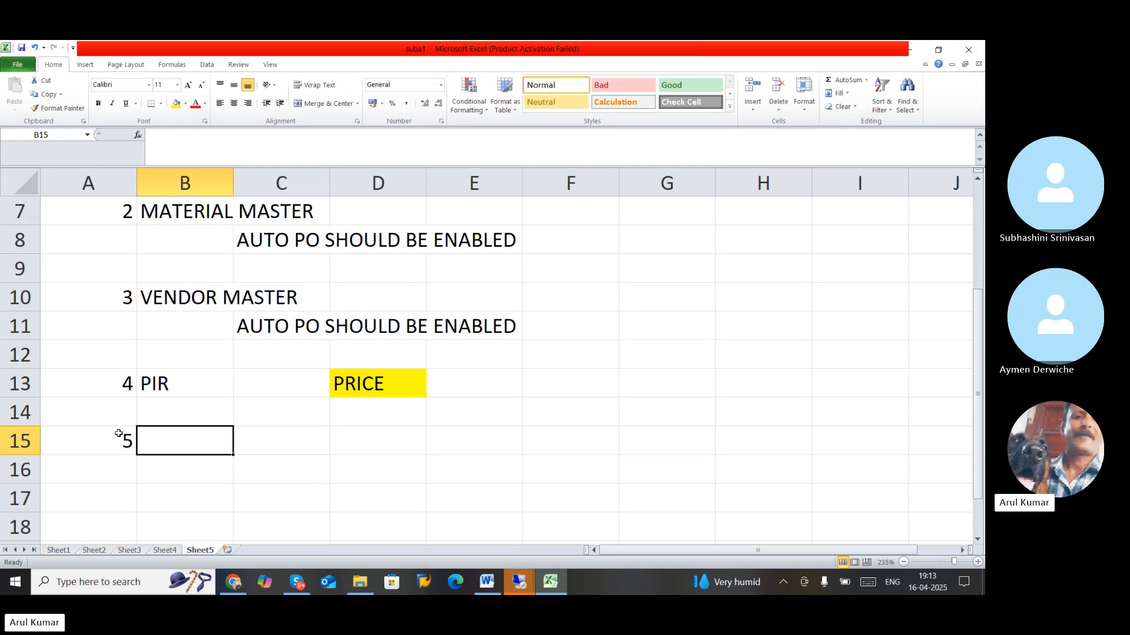
type("SOUR")
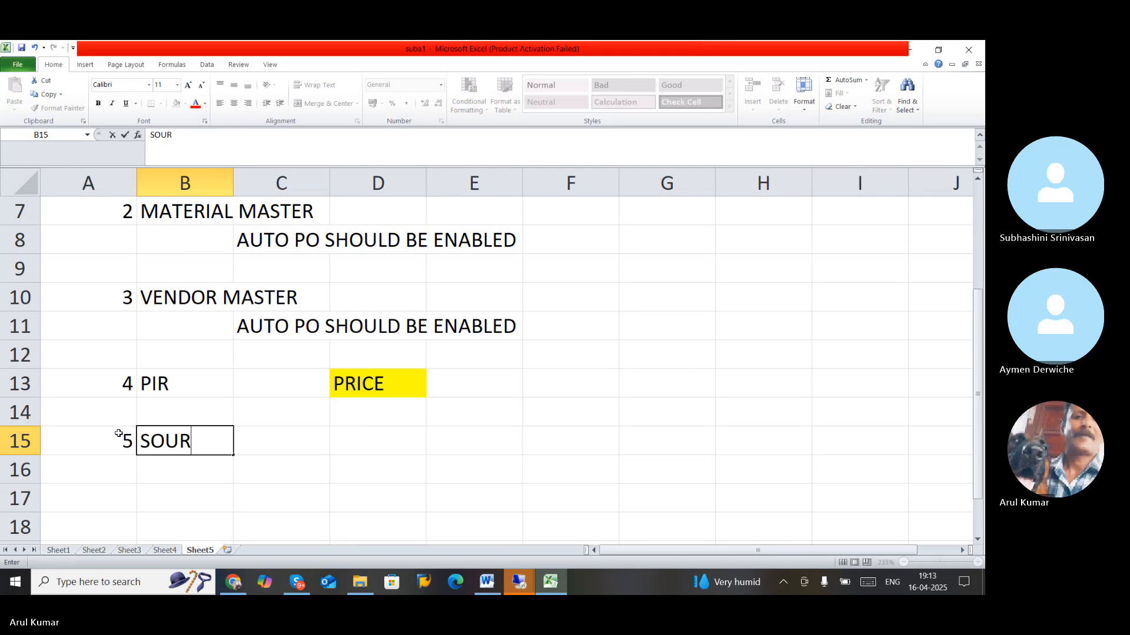
type("CE LIST")
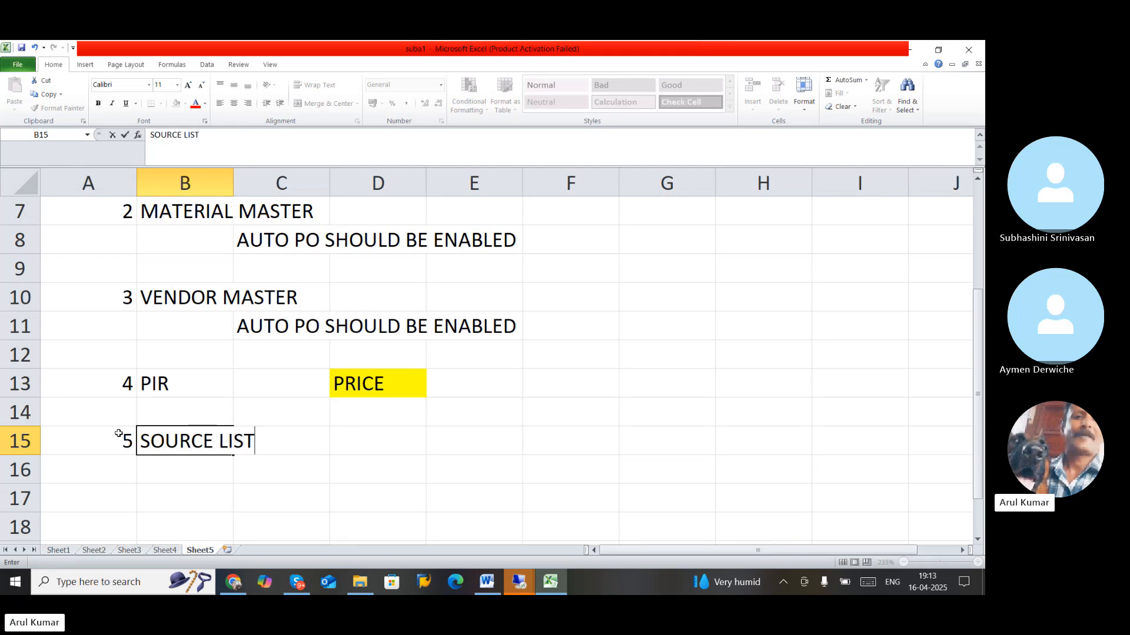
left_click(265, 500)
- Enter the note "IT WILL DETERMINE THE VENDOR" in cell C16 under the source list item
scroll(265, 500, "up", 2)
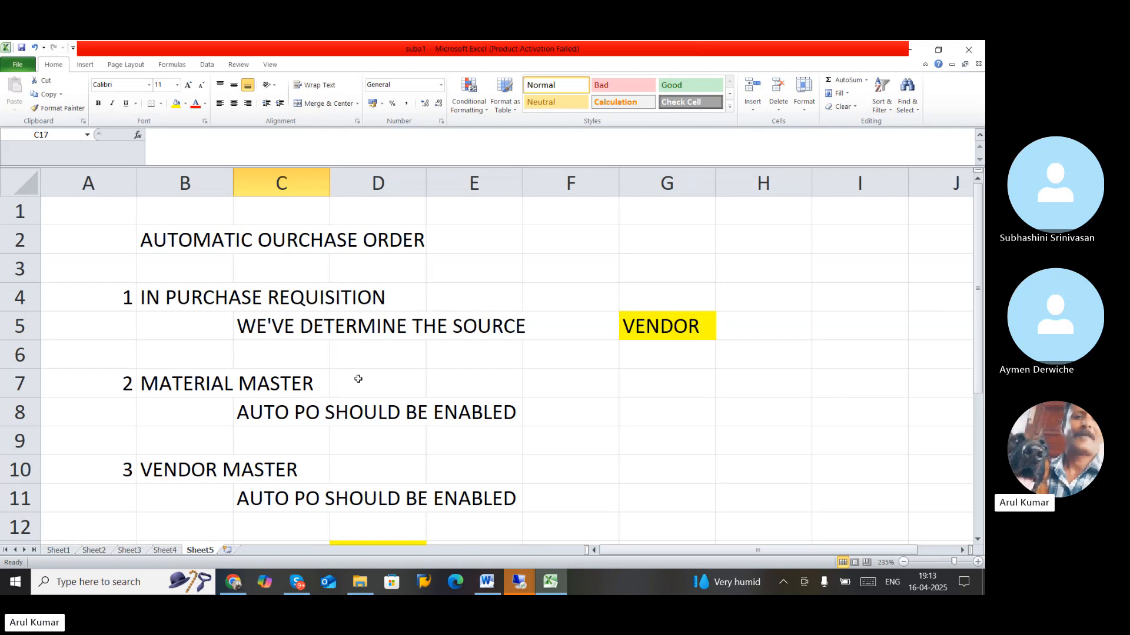
left_click(320, 328)
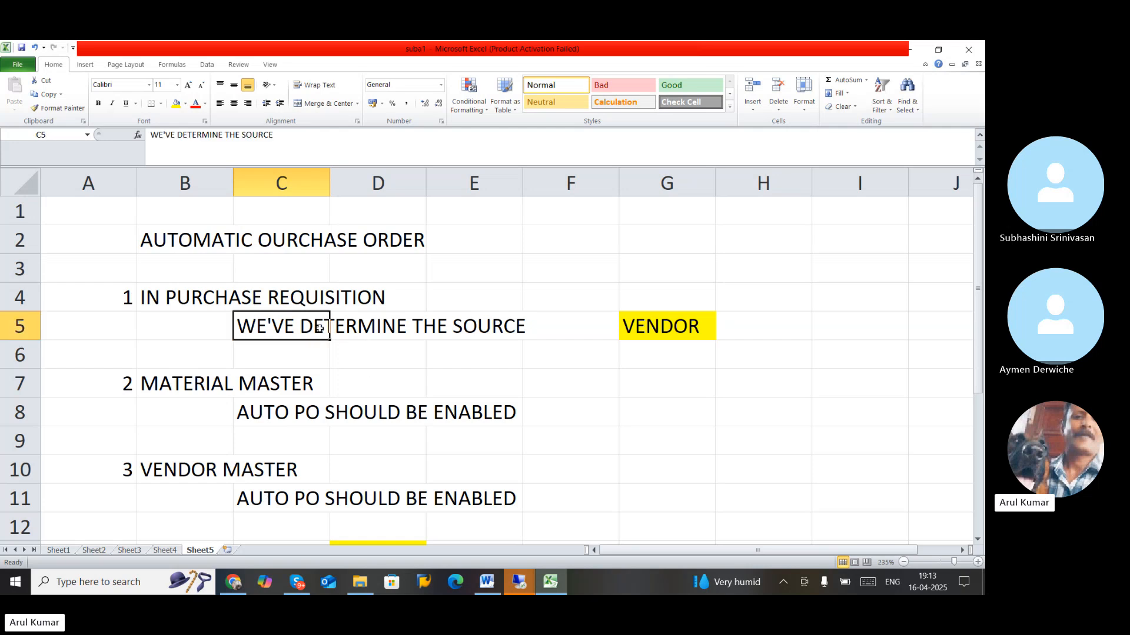
scroll(319, 327, "down", 4)
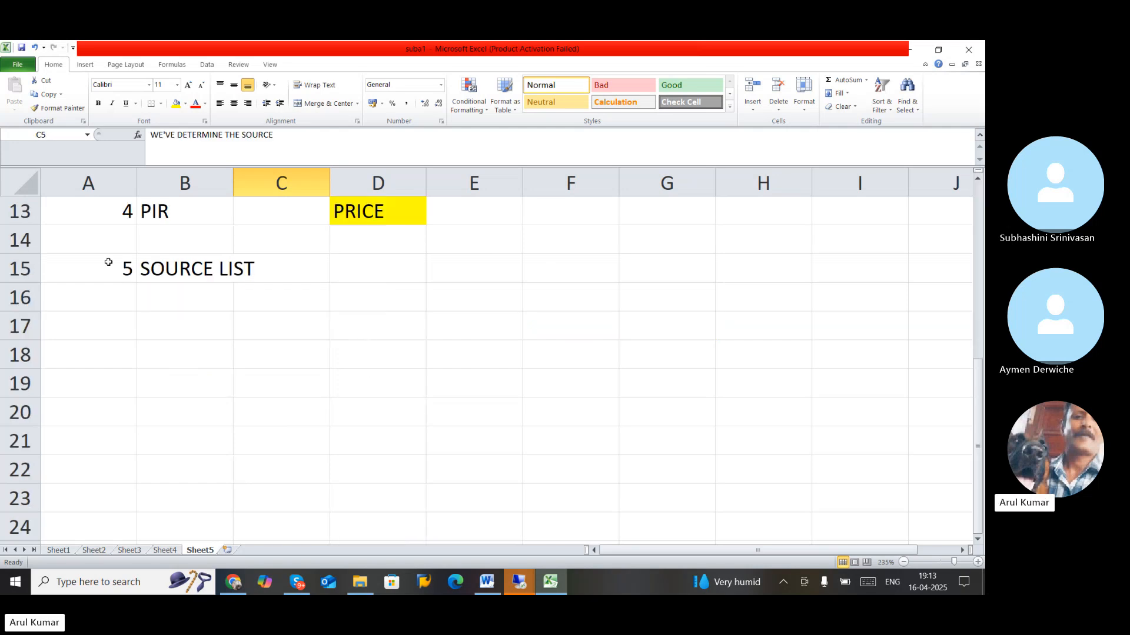
left_click(181, 270)
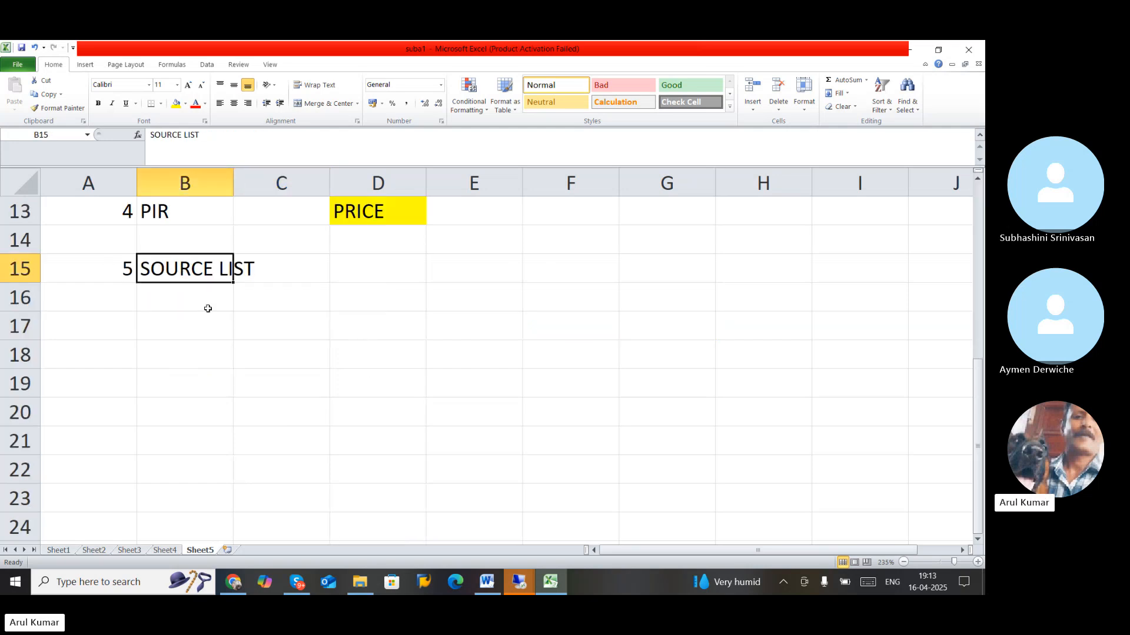
left_click(255, 294)
type("I")
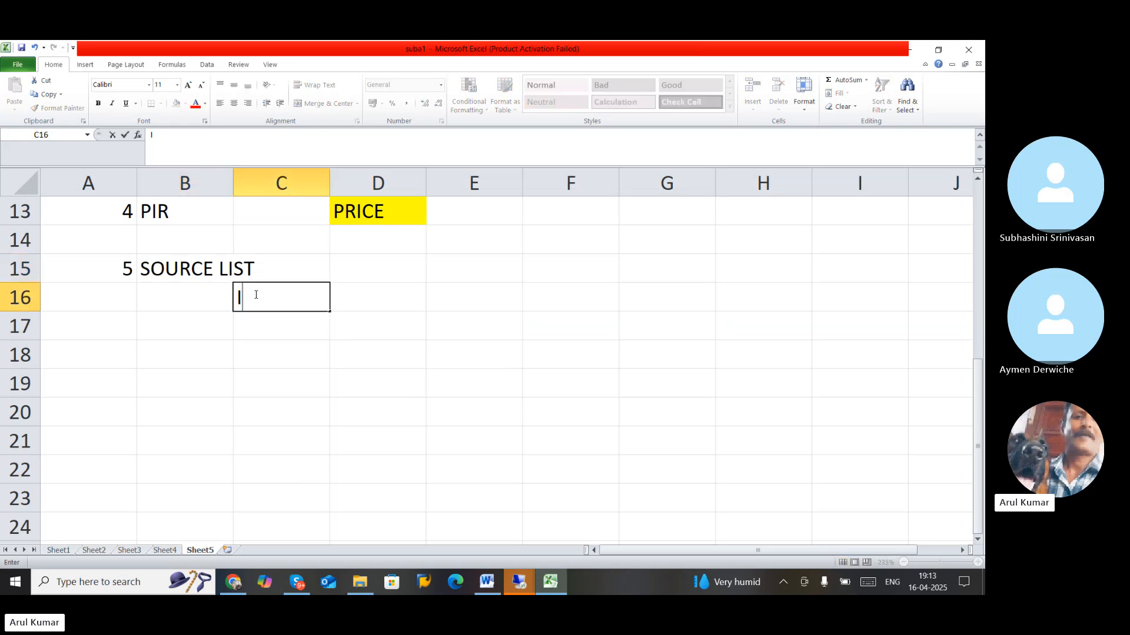
type("T WILL DETER")
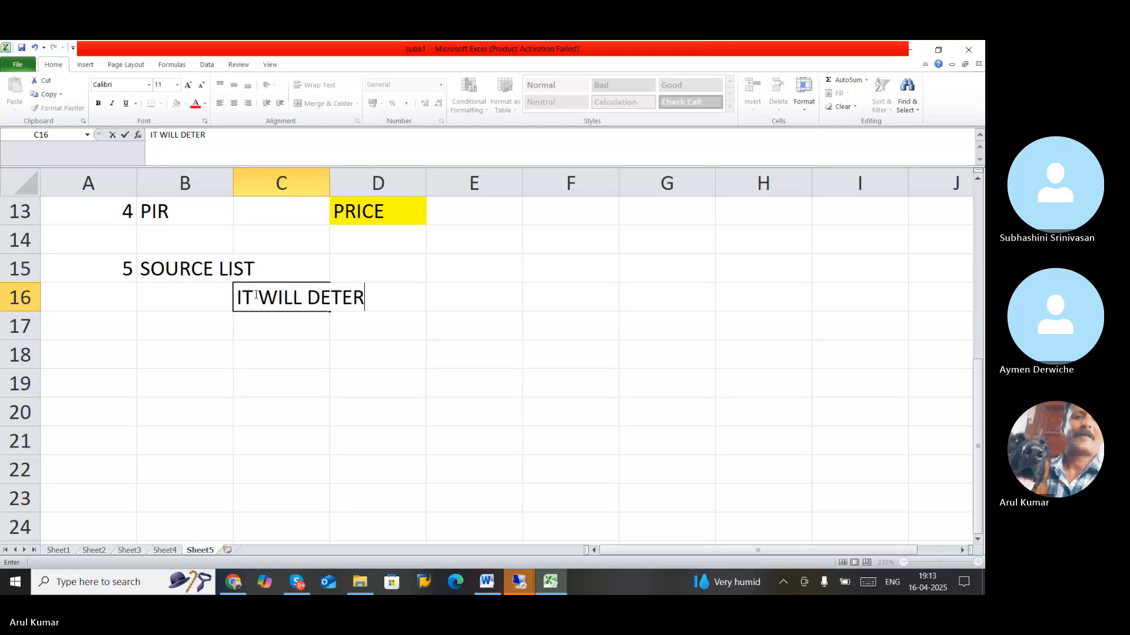
type("MINE THE VENDOR")
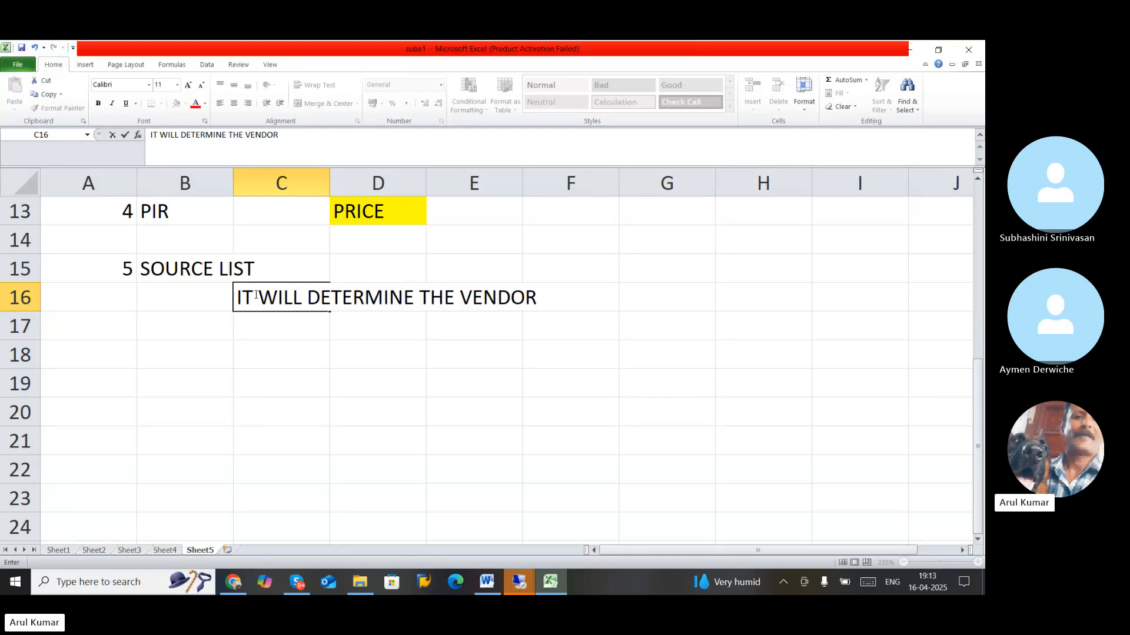
left_click(259, 374)
scroll(259, 373, "up", 1)
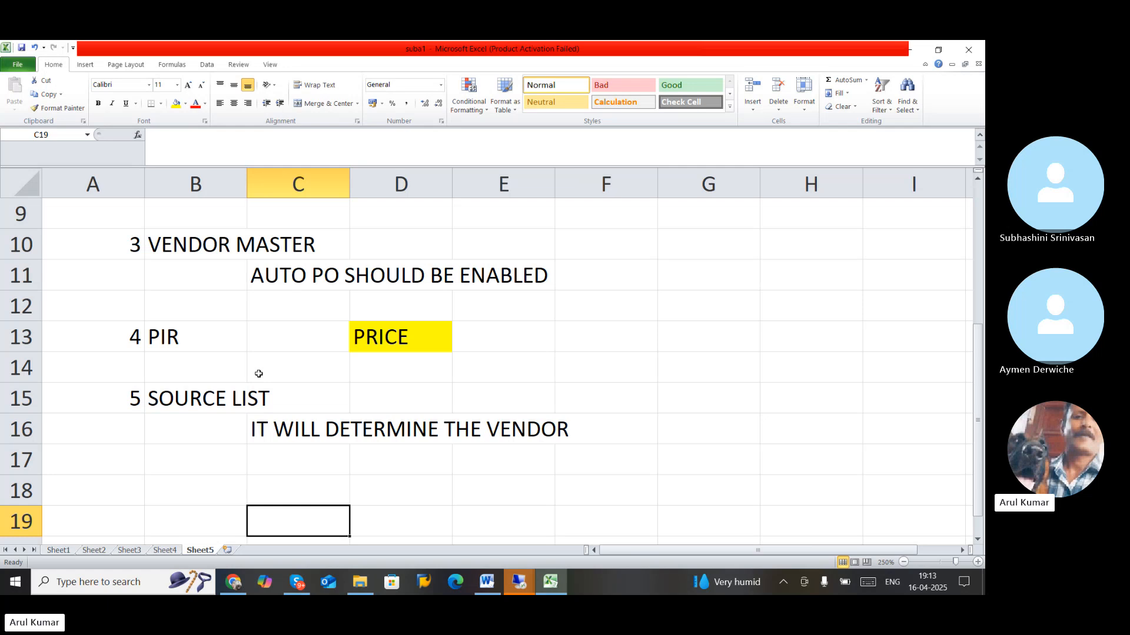
scroll(259, 374, "down", 1)
scroll(265, 372, "up", 2)
scroll(266, 370, "down", 2)
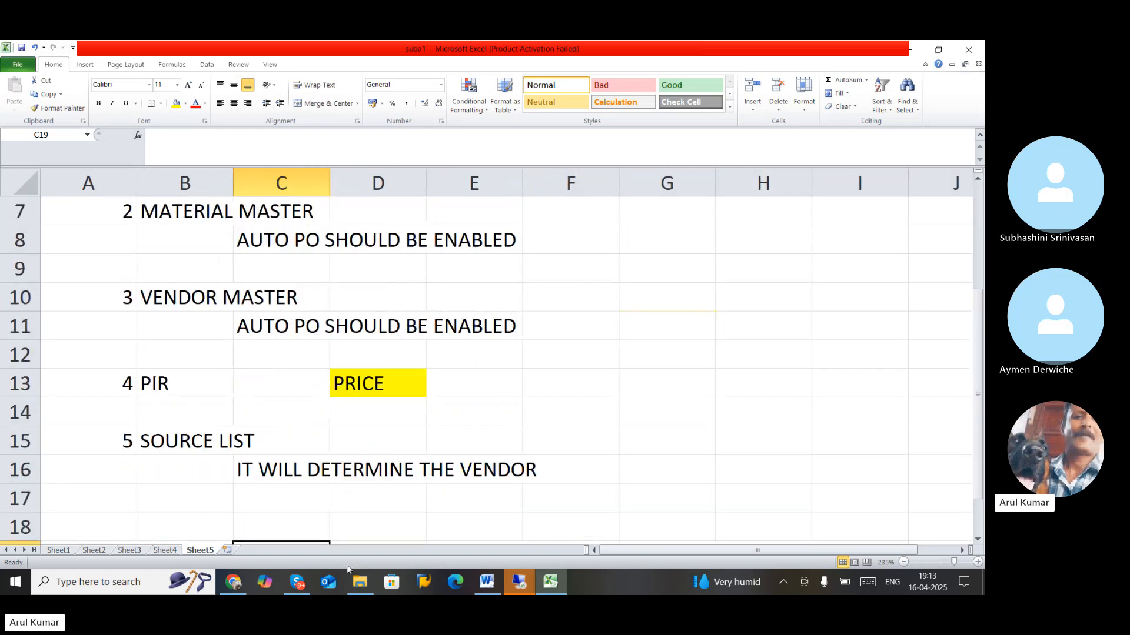
- Switch to the AUTOMATIC PO CREATION 1 Word document and review the Automatic Purchase Order table's steps and transaction codes
left_click(487, 581)
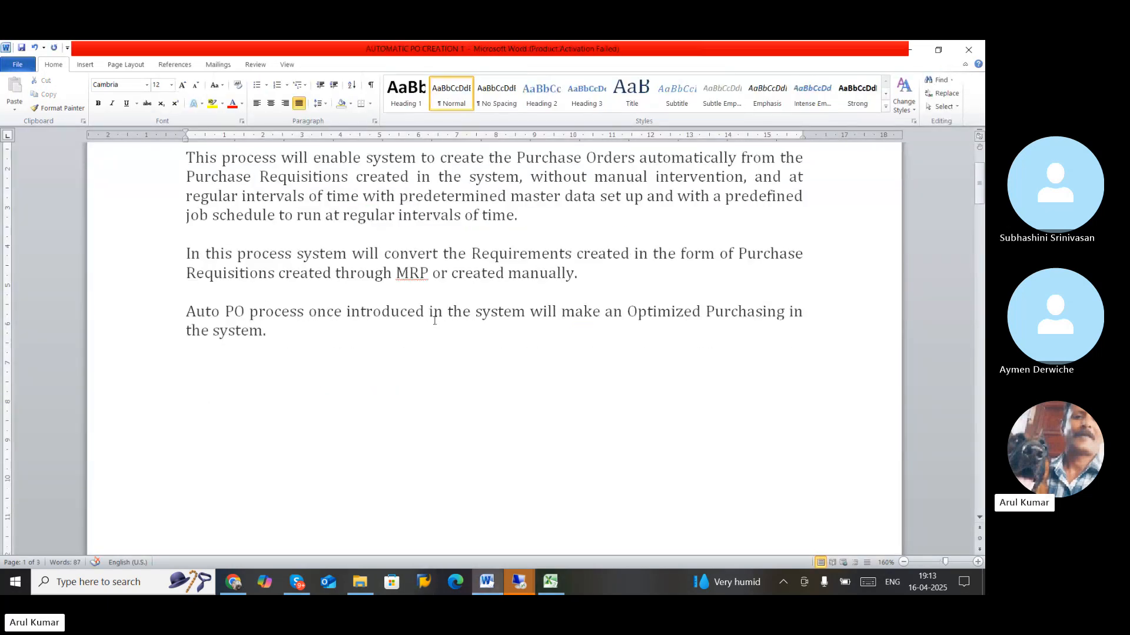
scroll(435, 321, "down", 10)
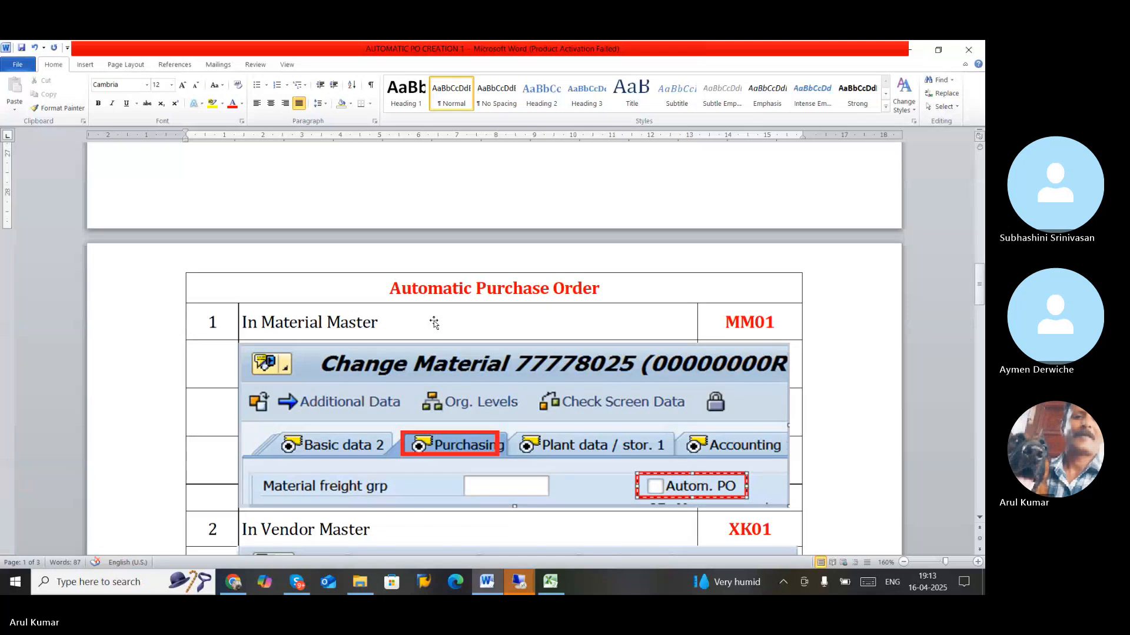
scroll(335, 335, "down", 3)
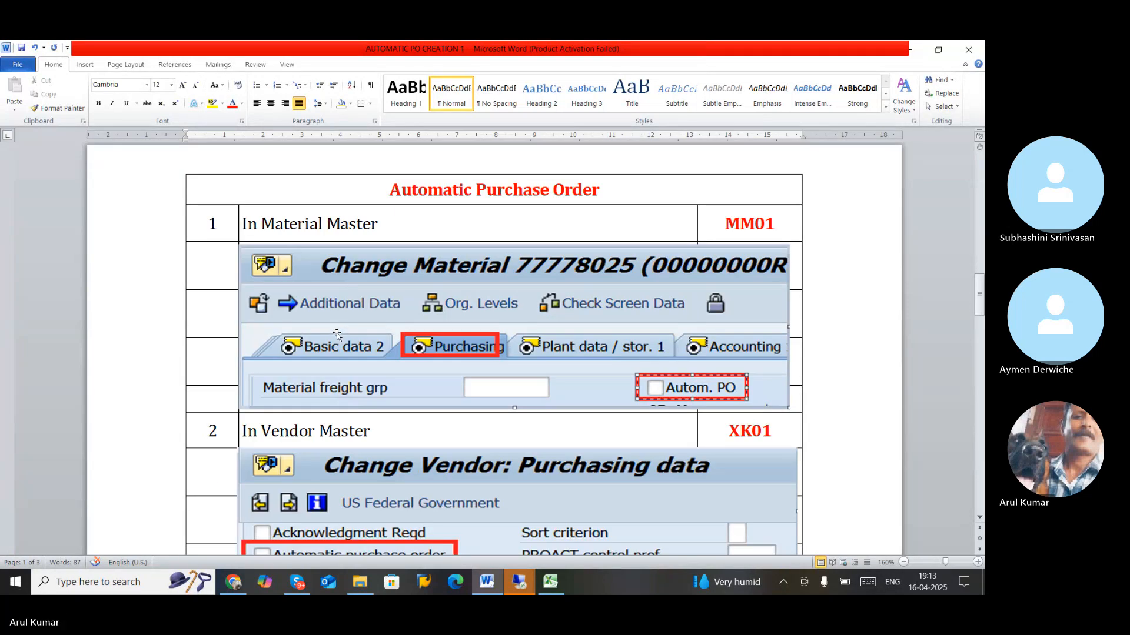
scroll(455, 351, "down", 3)
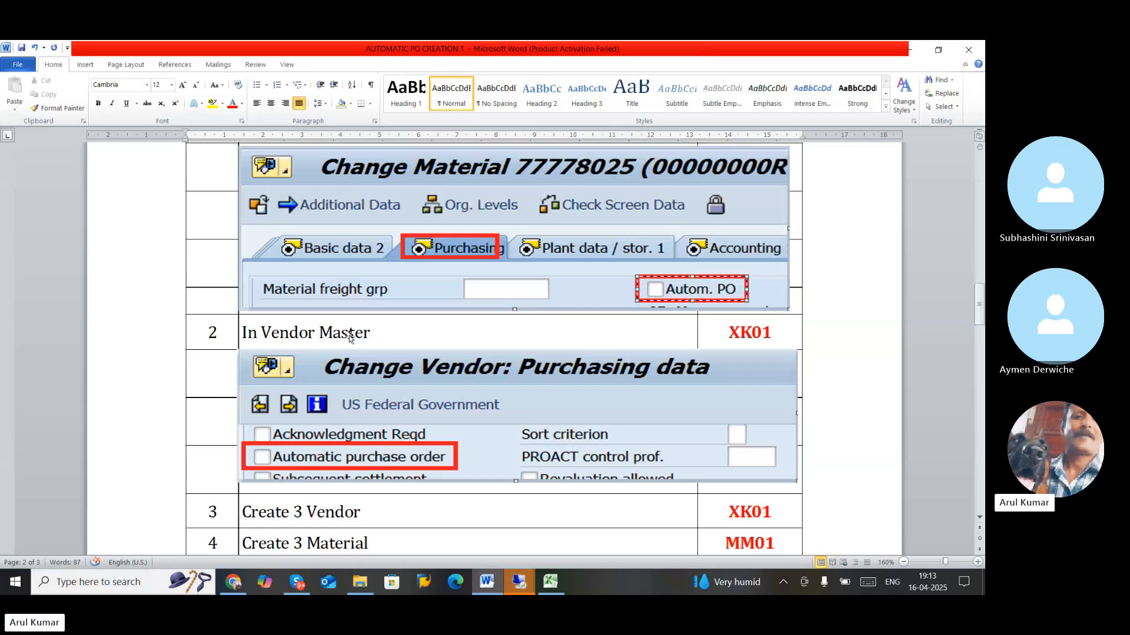
scroll(371, 418, "down", 2)
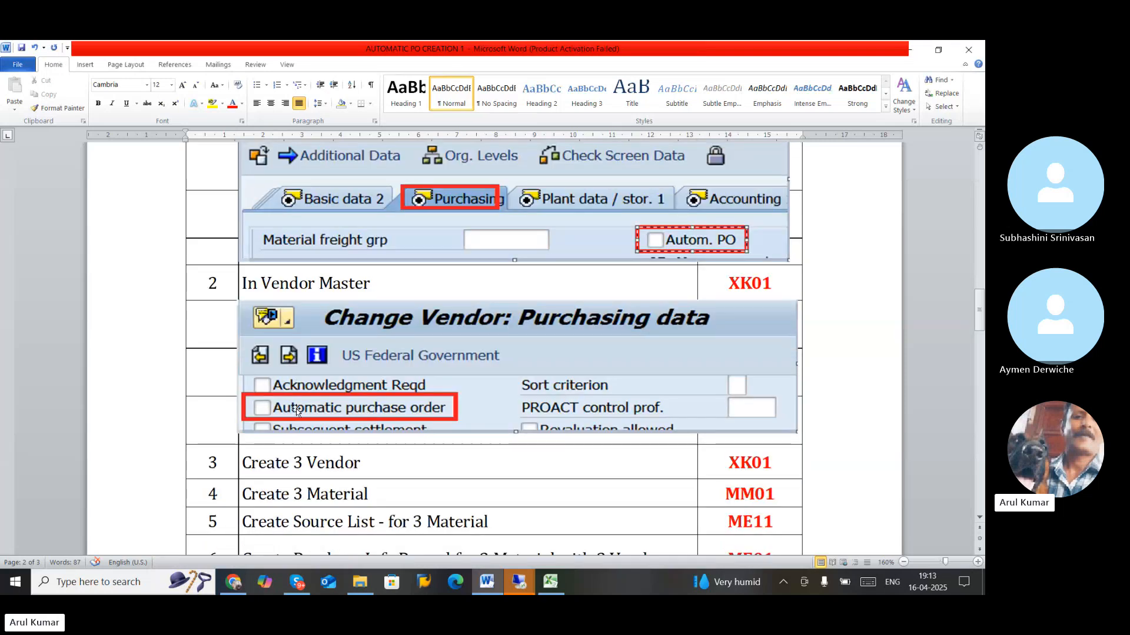
scroll(261, 411, "down", 3)
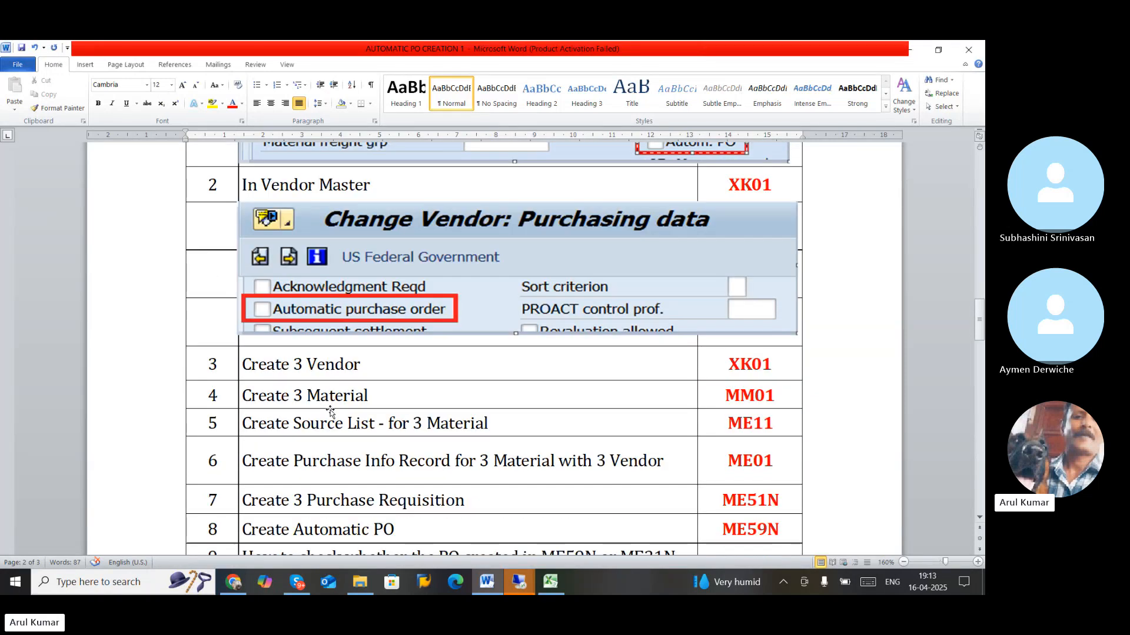
scroll(331, 411, "down", 2)
left_click(291, 360)
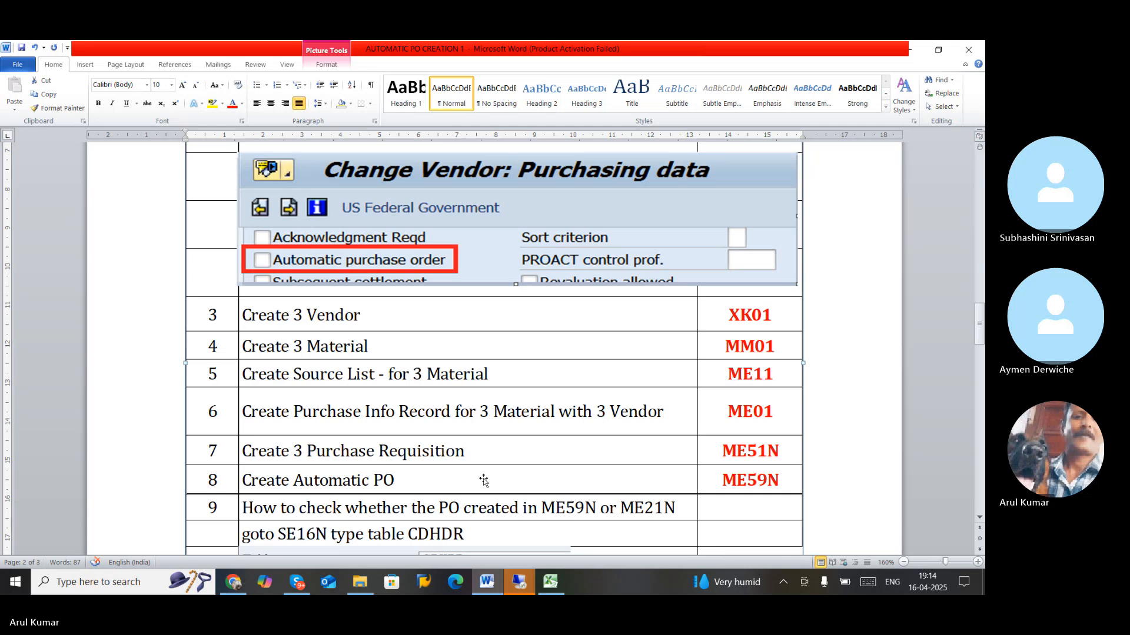
- Switch to the remote desktop session, open the s4hana connection and enter the SAP user name for client 100
mouse_move(521, 586)
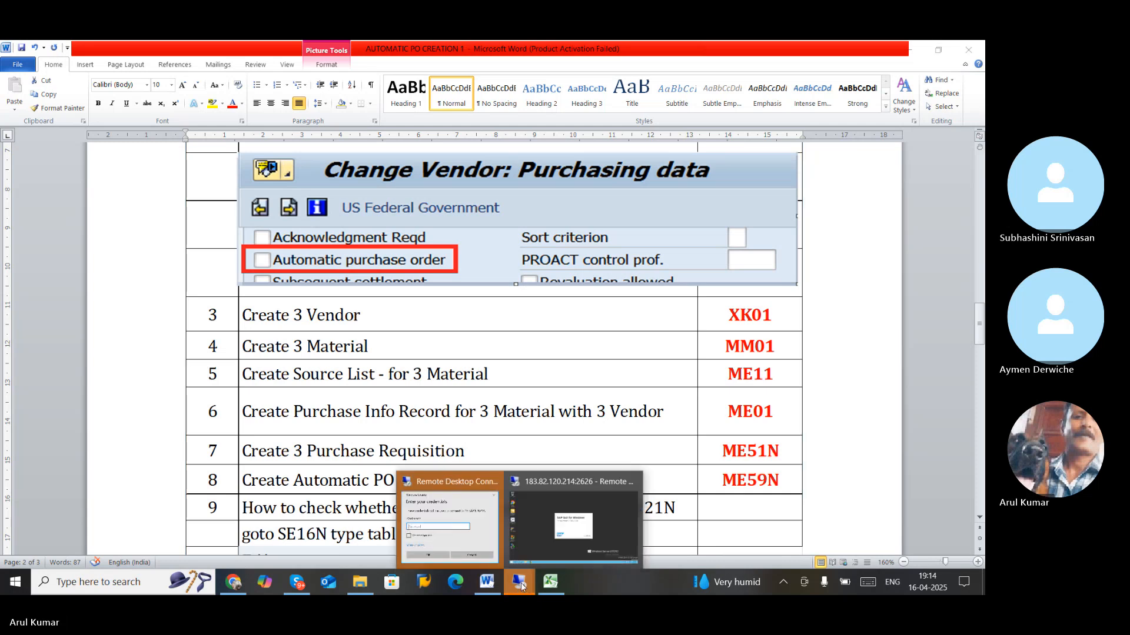
left_click(536, 518)
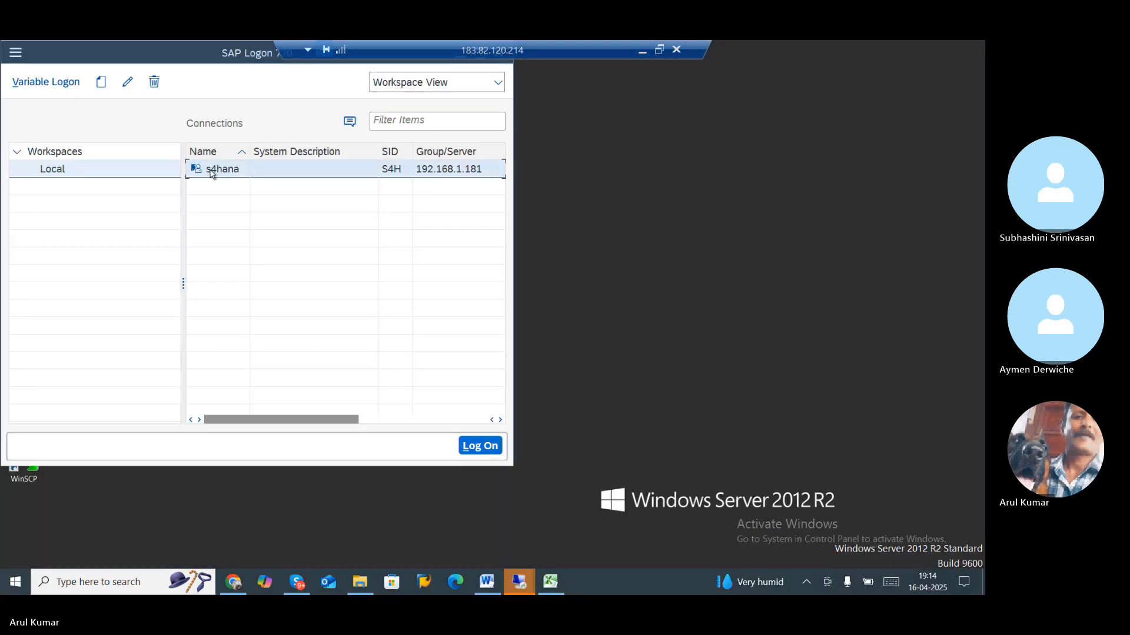
double_click(198, 180)
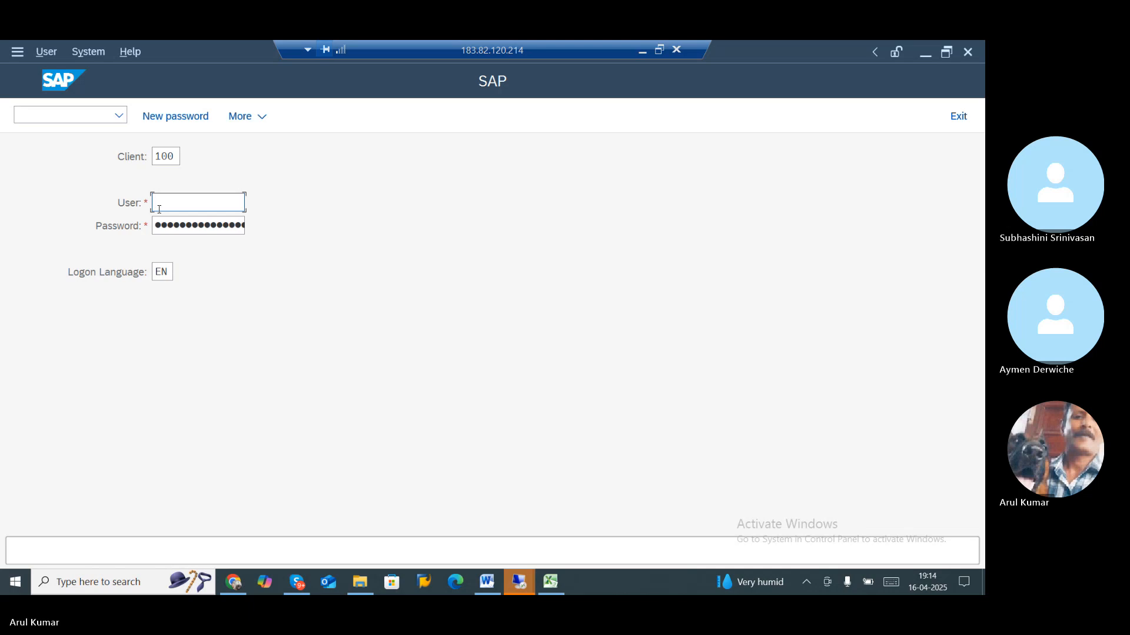
type("2")
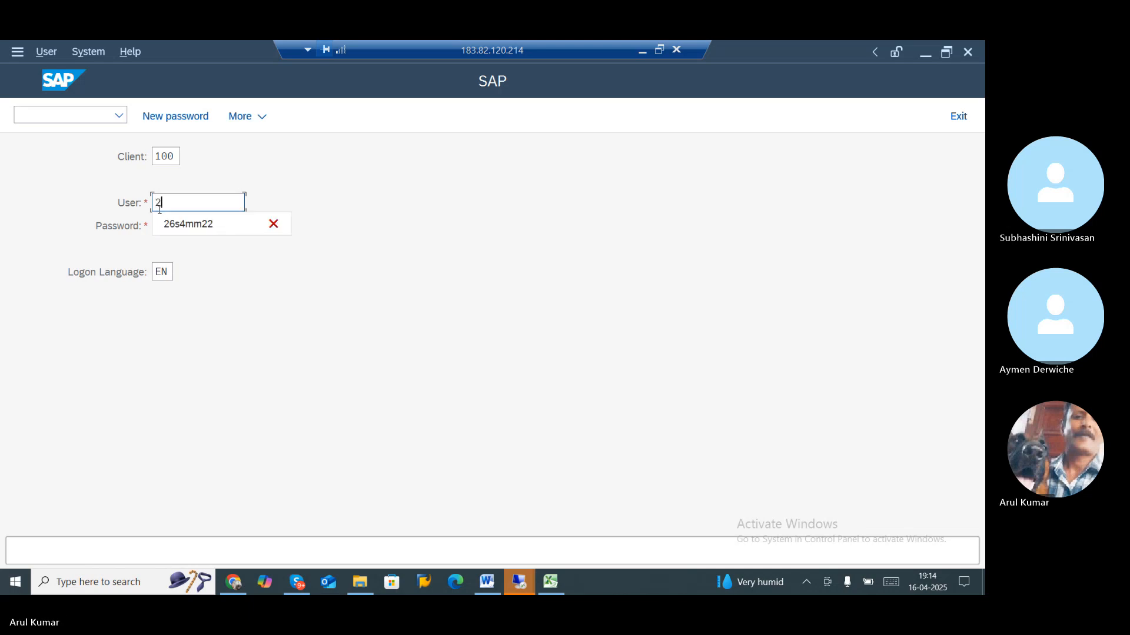
left_click(177, 225)
left_click(176, 226)
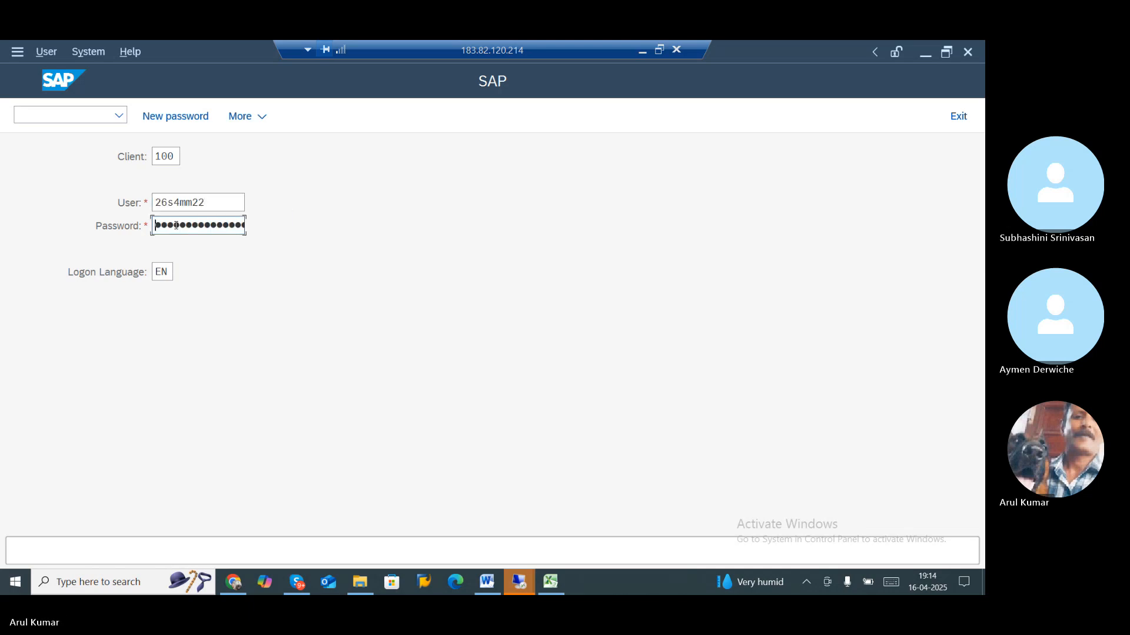
- Look up the logon password in the WhatsApp chat, enter it in the SAP password field and log on
left_click(643, 50)
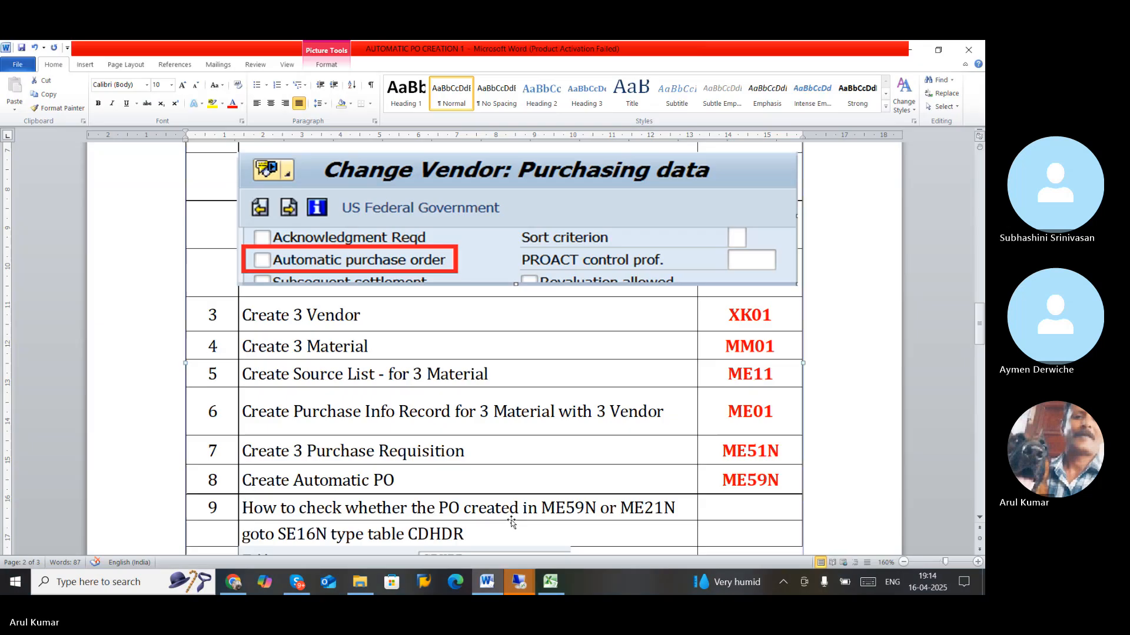
left_click(233, 582)
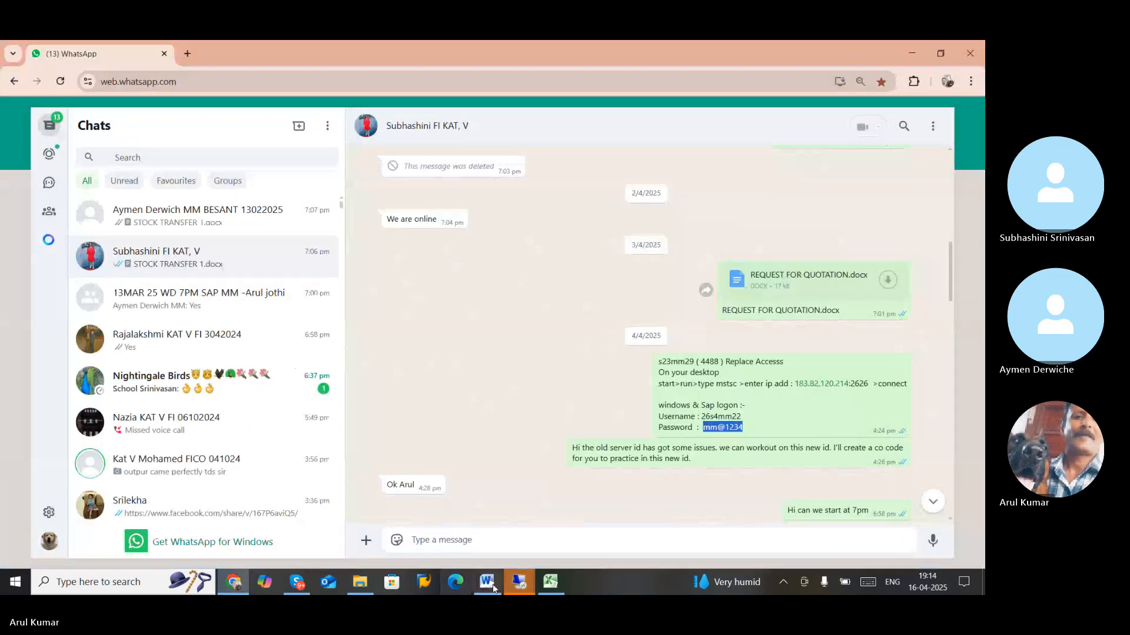
mouse_move(517, 582)
left_click(438, 516)
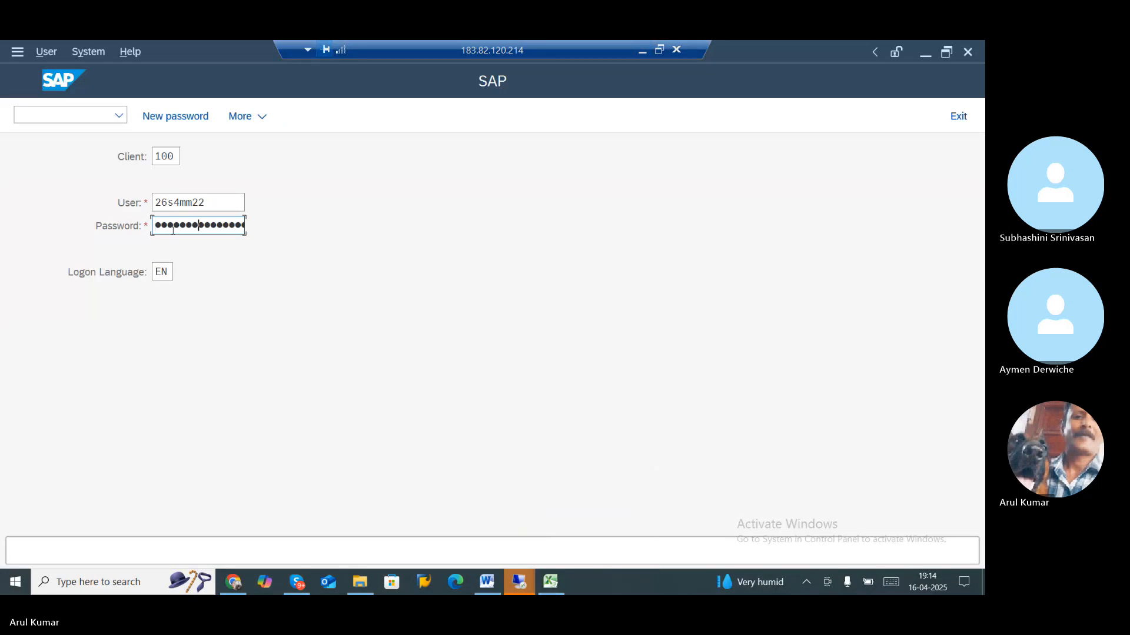
key("Return")
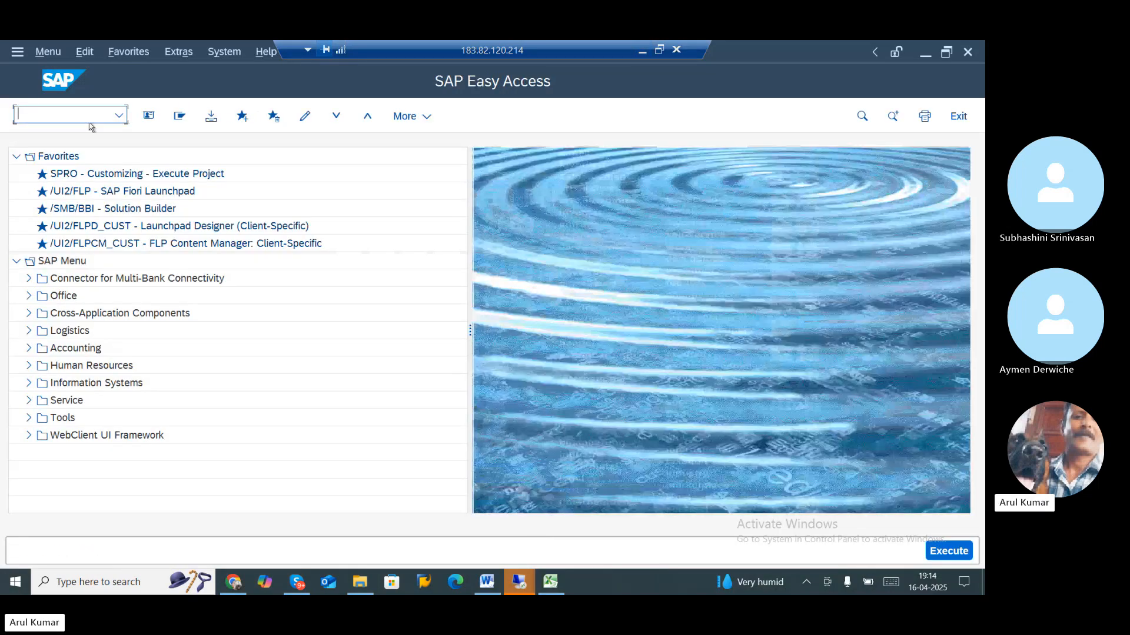
- Run transaction /NBP and start creating a new organization business partner
type("/NBP")
key("Return")
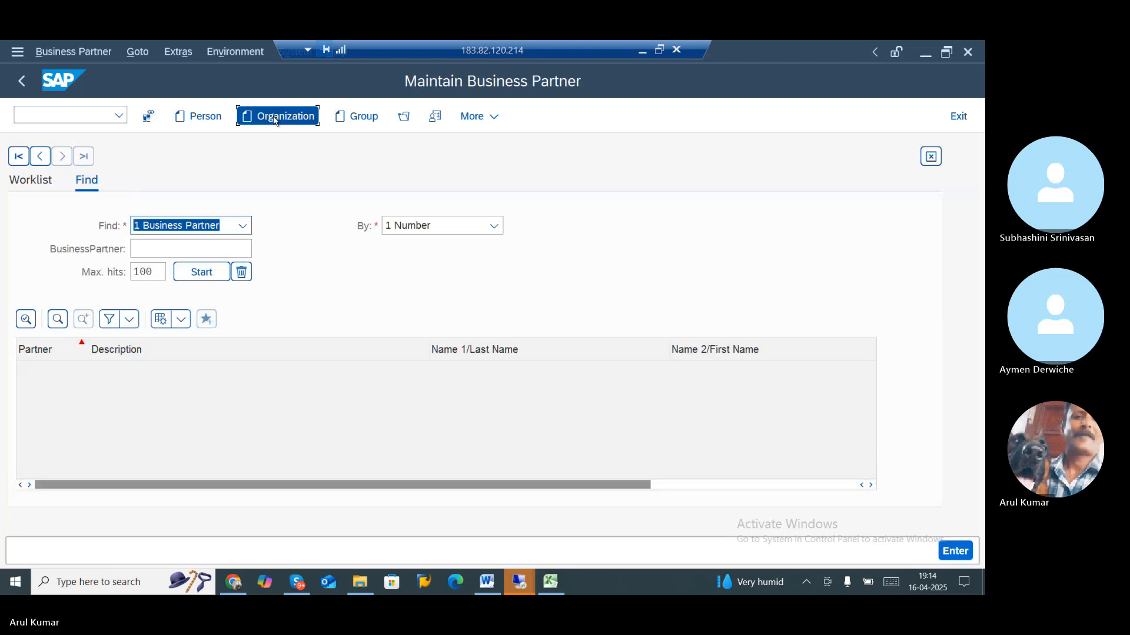
left_click(274, 117)
- Set the BP role to ZJ01VNX ZJ01 BP ROLE GRP VENDOR and continue in create mode
left_click(294, 181)
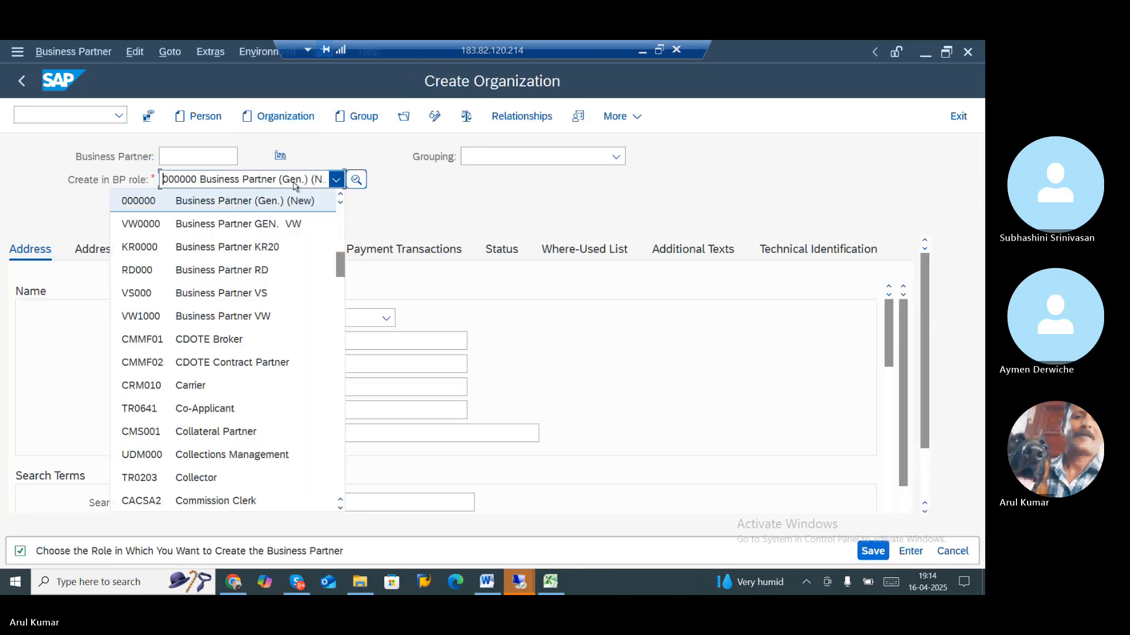
key("z")
key("z")
key("z")
key("z")
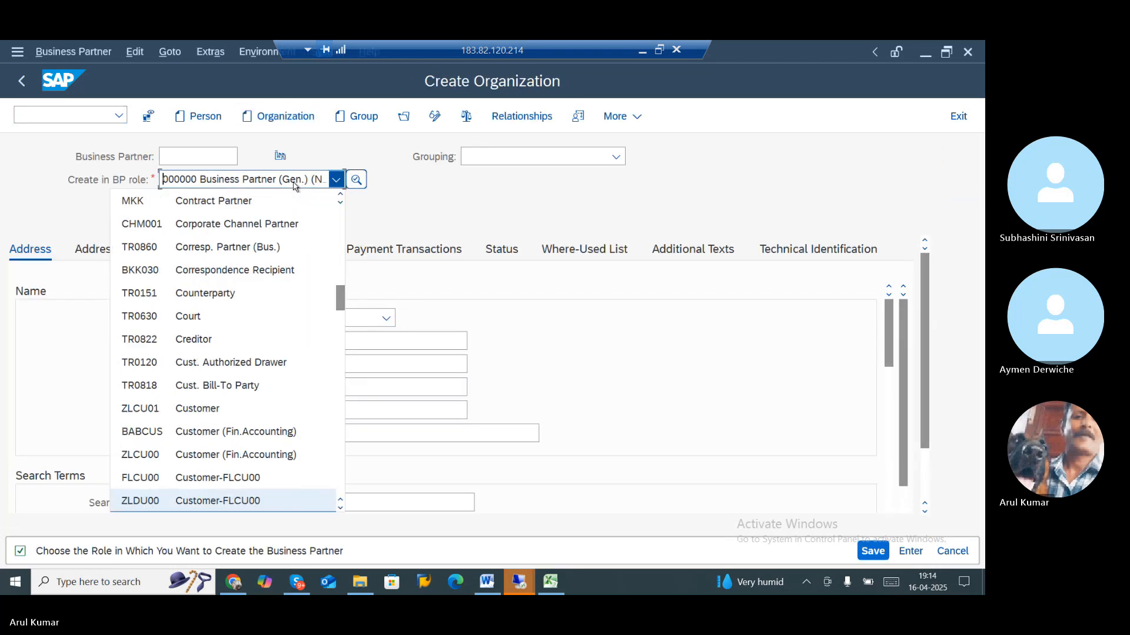
key("z")
key("z")
key("z")
key("z")
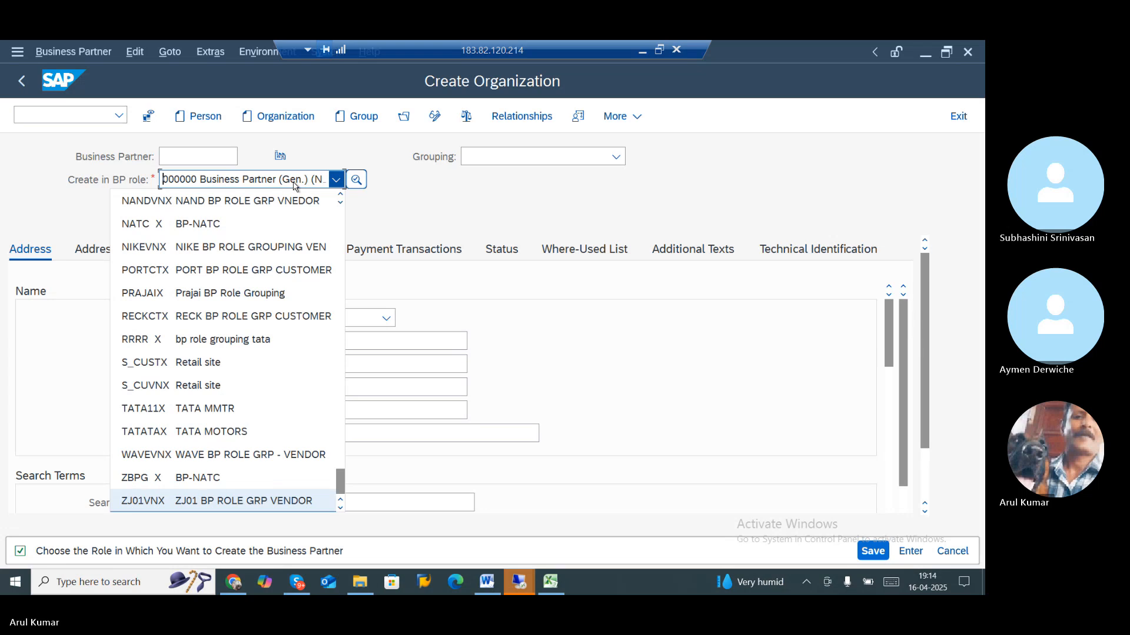
left_click(203, 477)
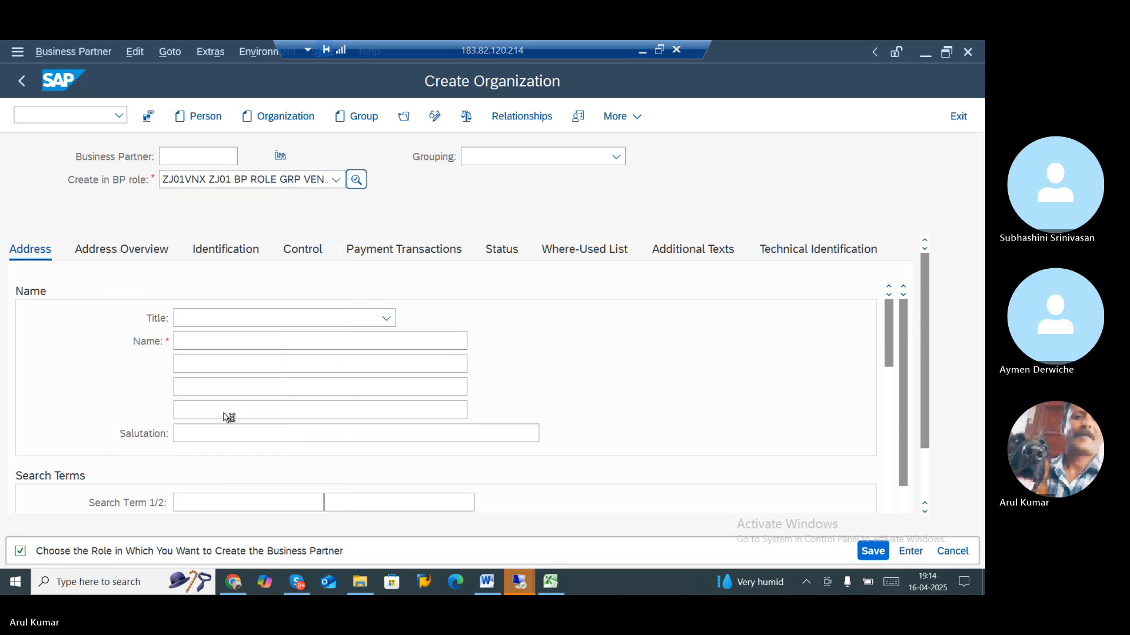
left_click(404, 479)
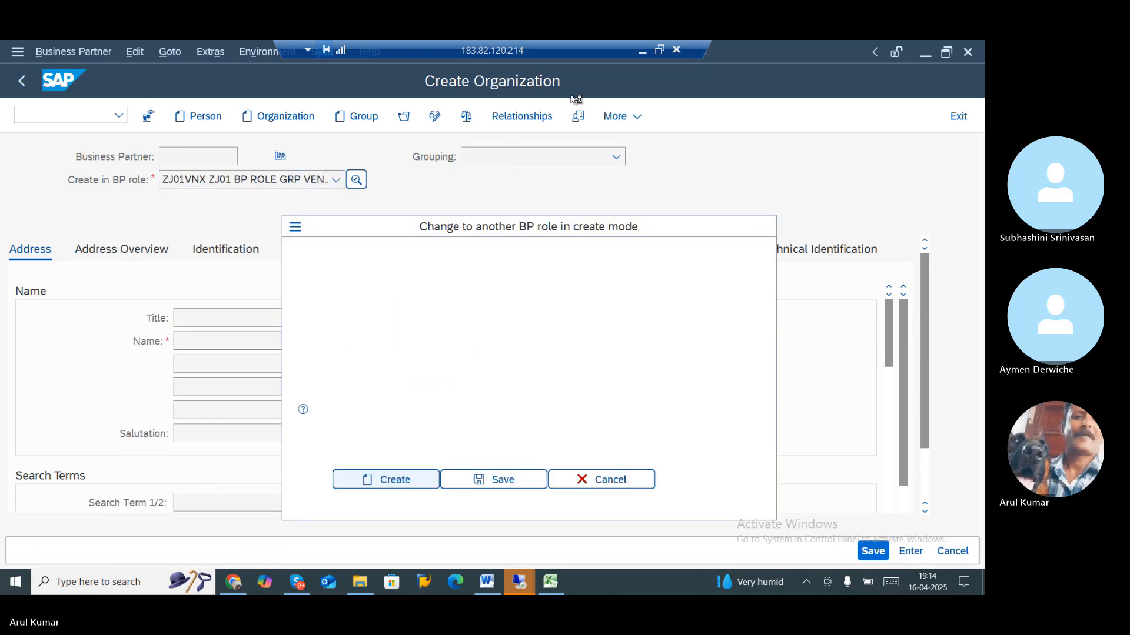
- Set the business partner grouping to ZJ01 BP VENDOR GROUP
left_click(570, 158)
key("z")
key("z")
key("z")
key("z")
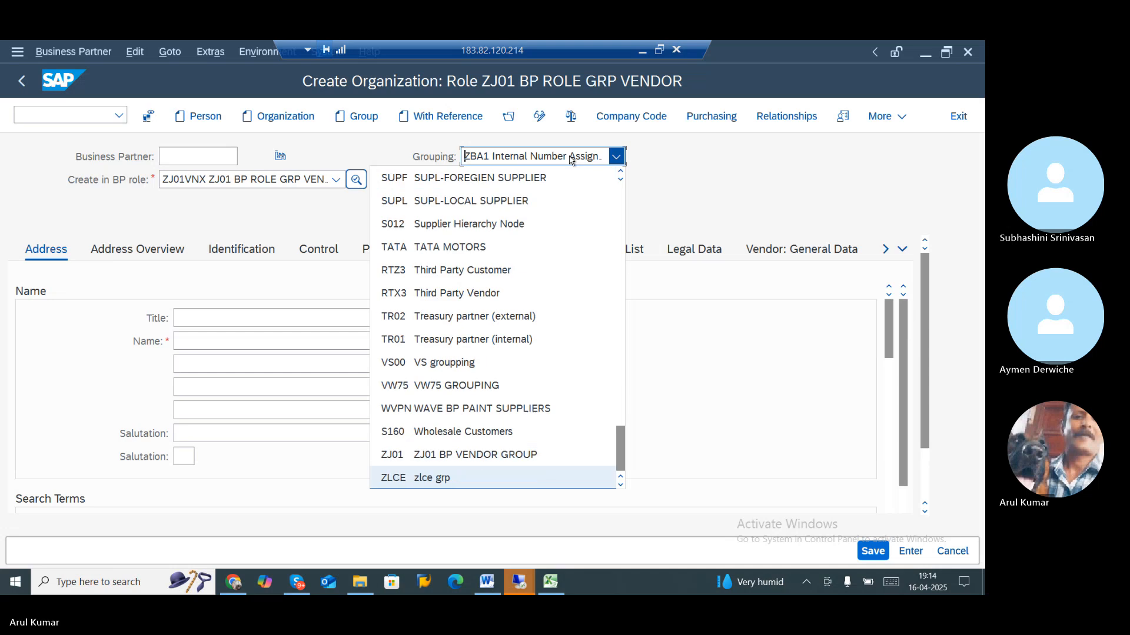
key("z")
key("z")
key("z")
key("z")
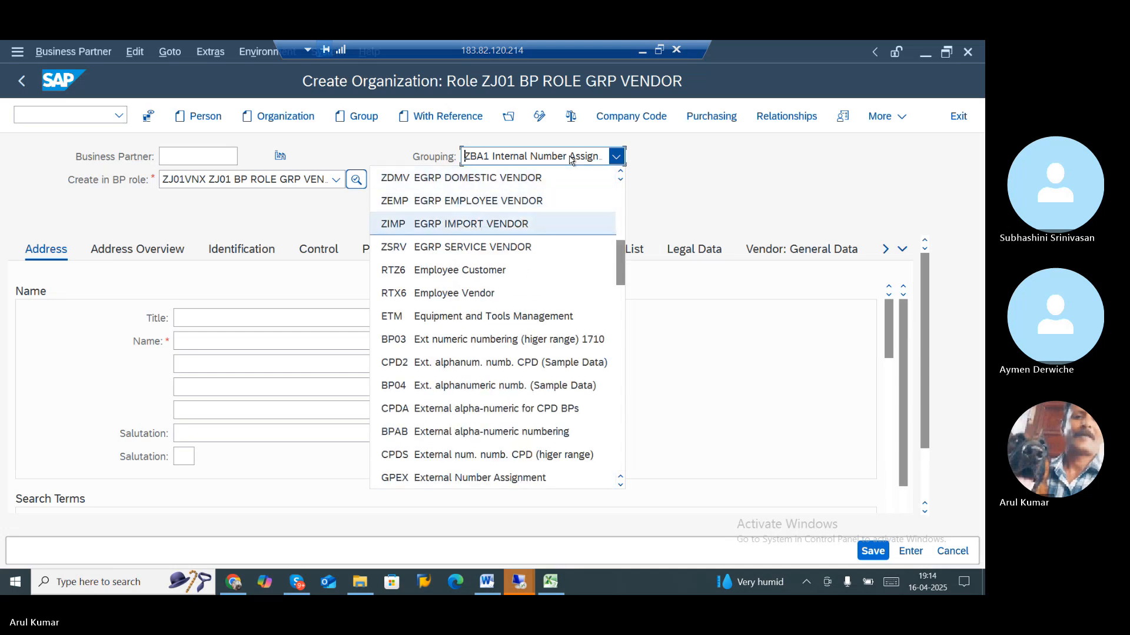
key("z")
key("z")
key("z")
key("z")
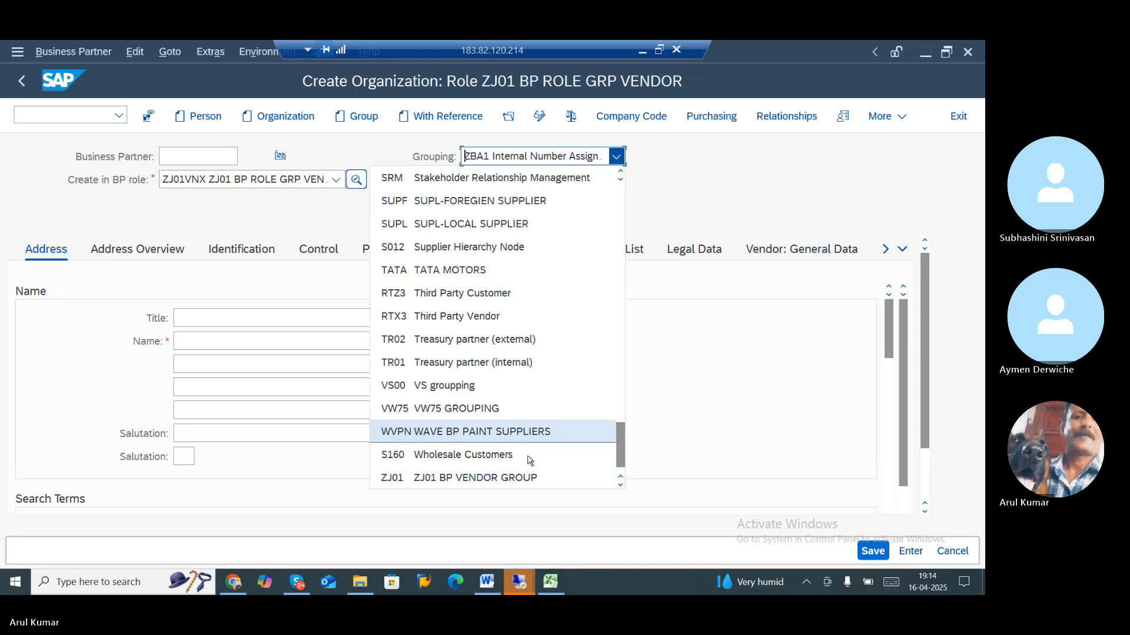
left_click(530, 477)
- Set the title to 0003 Company and enter BHARATH PETROLIUM as the organization's name
left_click(341, 317)
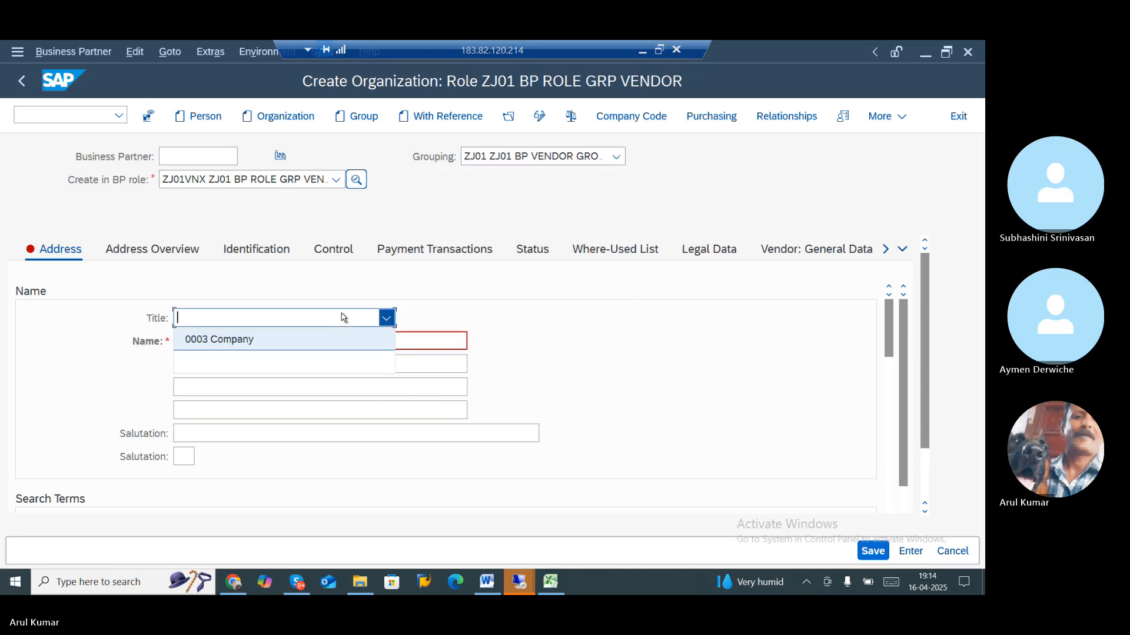
left_click(230, 338)
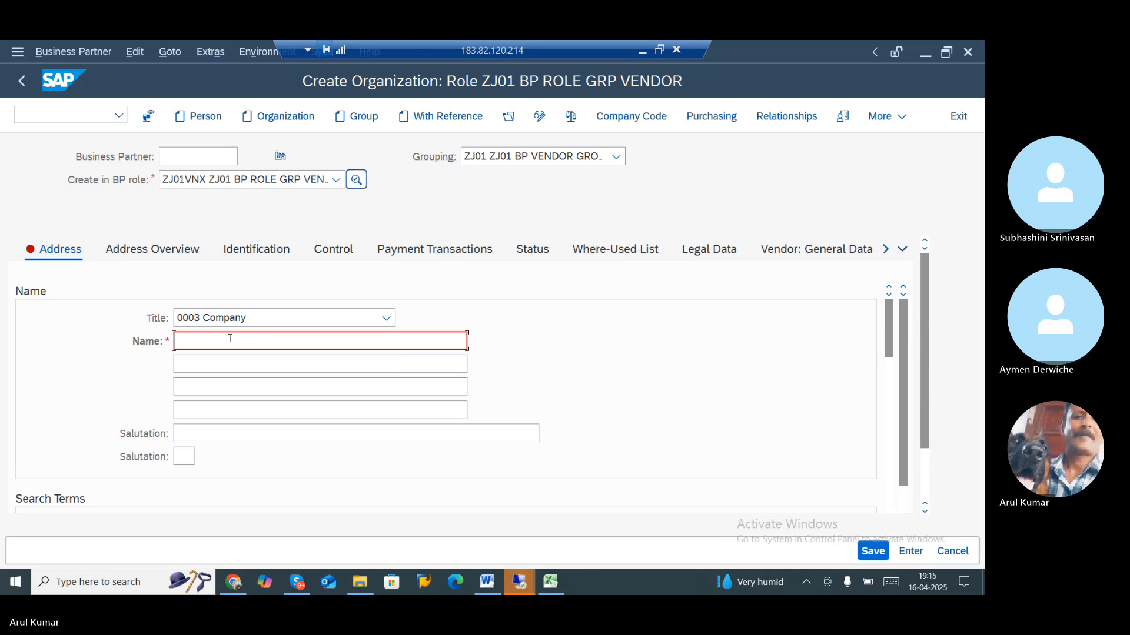
type("A")
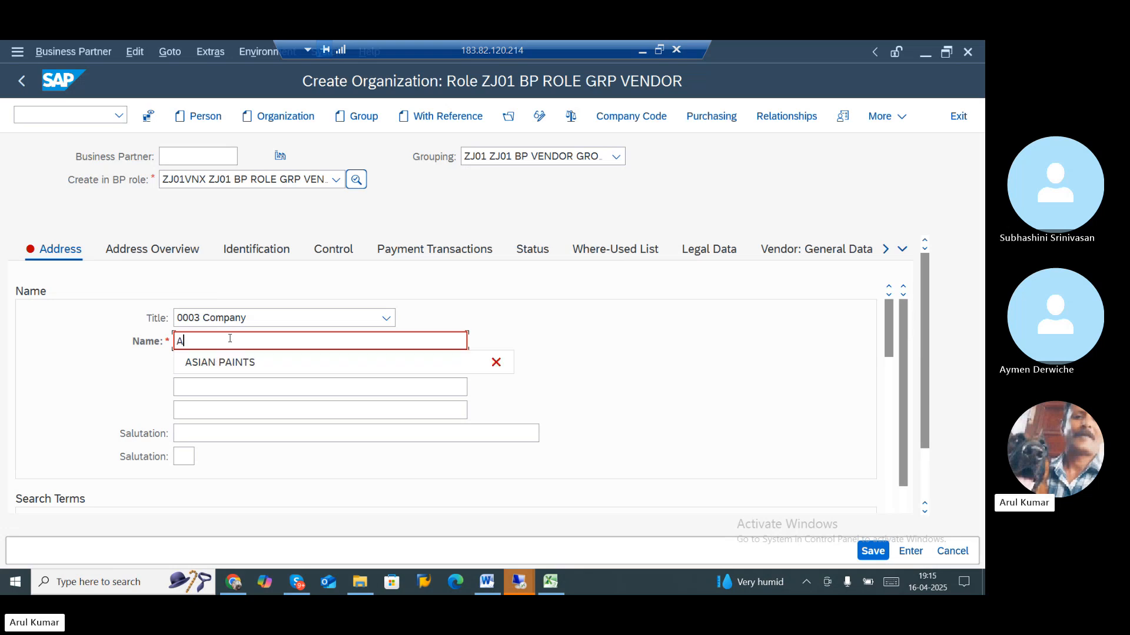
key("BackSpace")
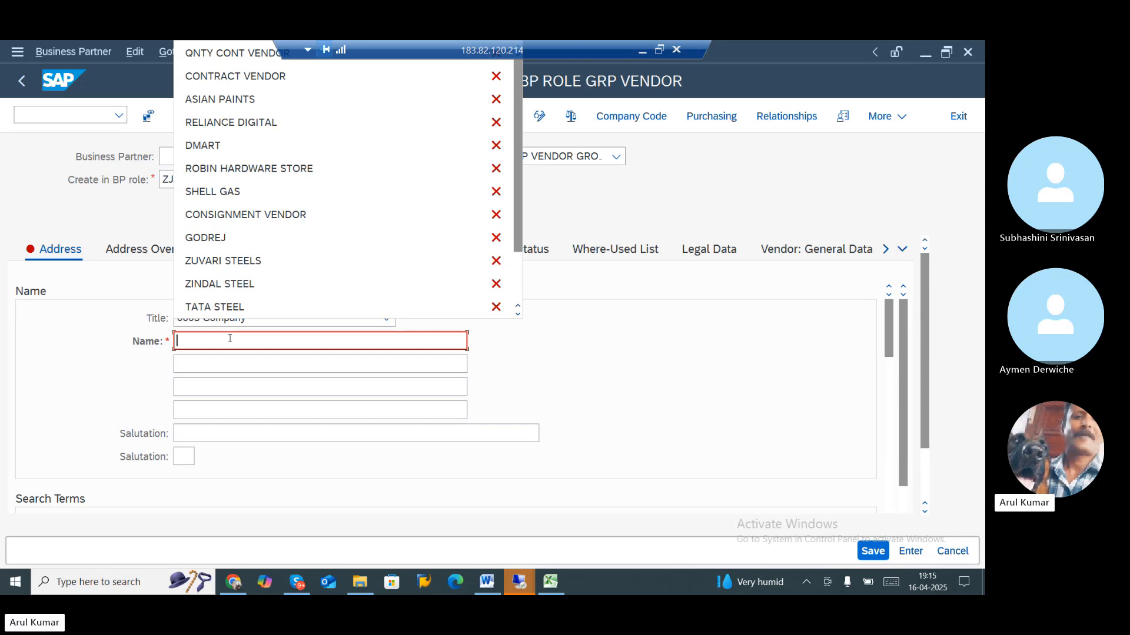
type("I")
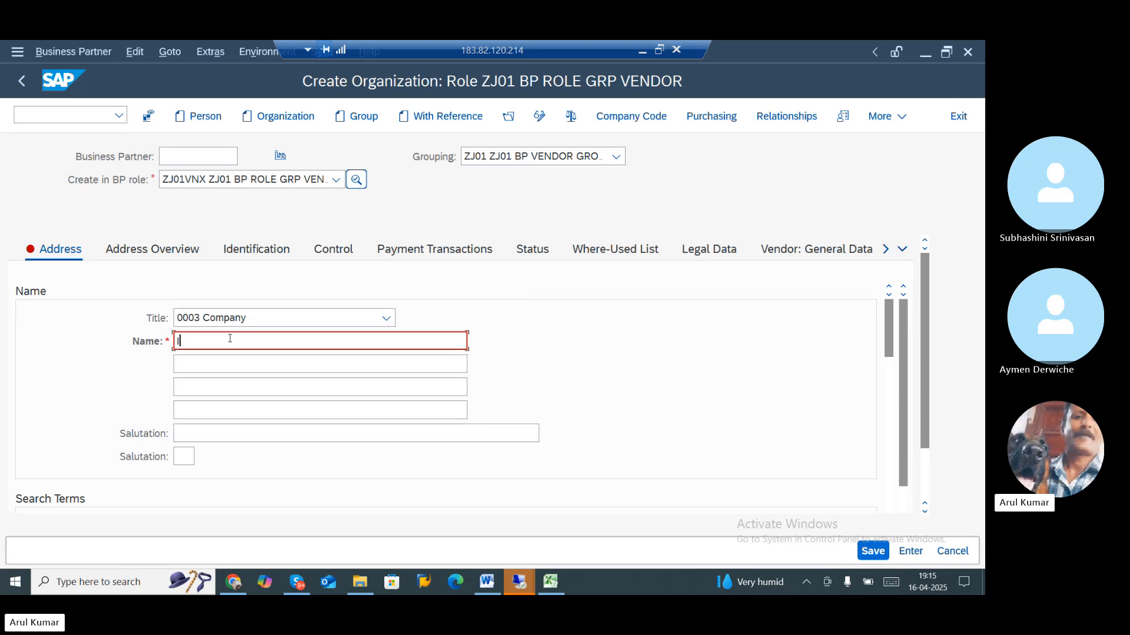
type("BHARATH PET")
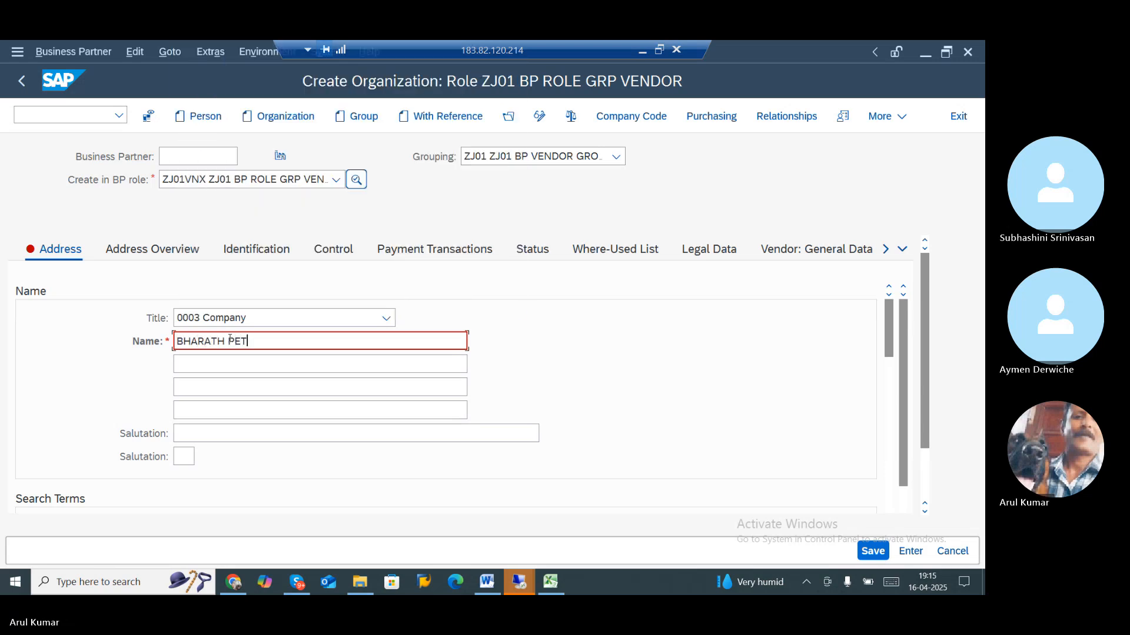
type("ROLIUM")
- Set the address country to IN and the communication language to EN English
scroll(256, 412, "down", 6)
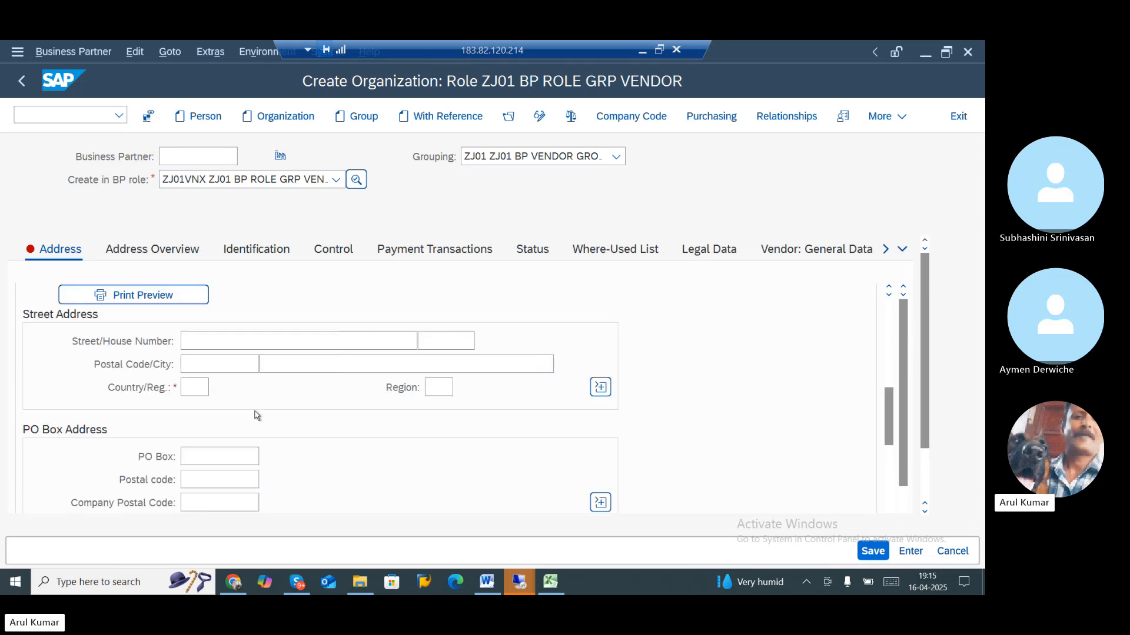
left_click(199, 393)
type("IN")
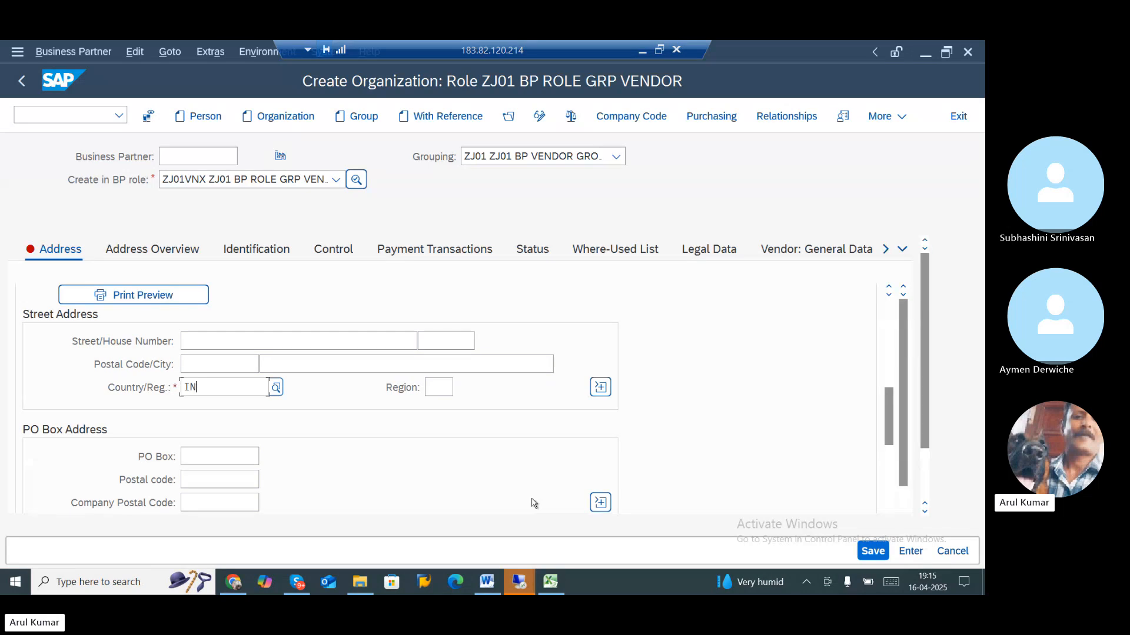
key("Return")
scroll(452, 483, "down", 3)
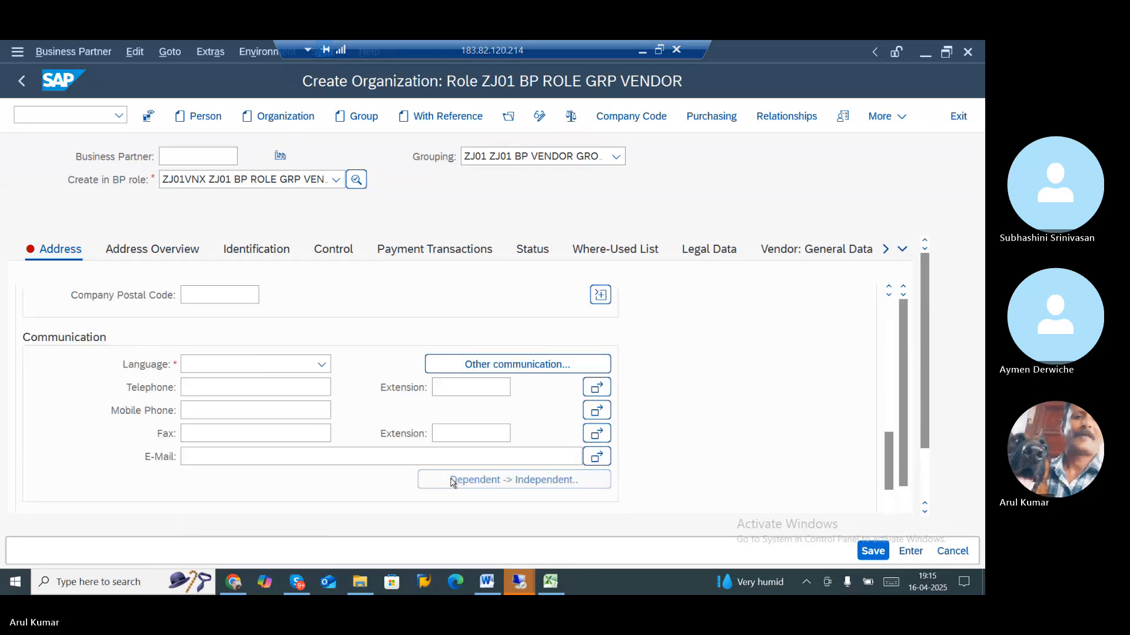
left_click(244, 376)
scroll(253, 459, "down", 2)
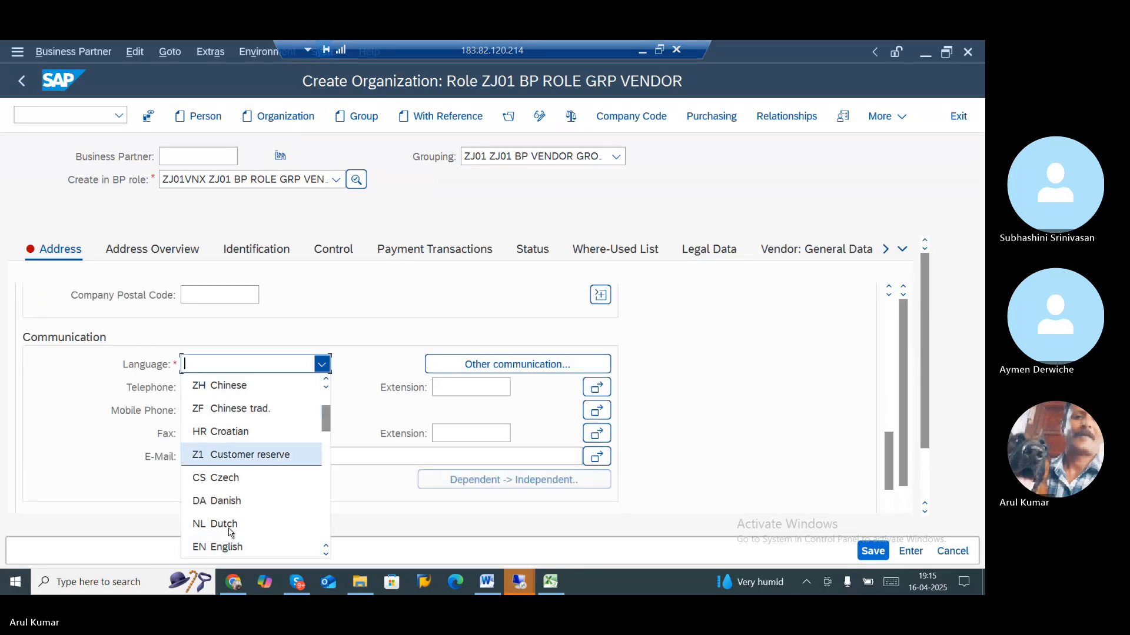
left_click(253, 547)
left_click(887, 118)
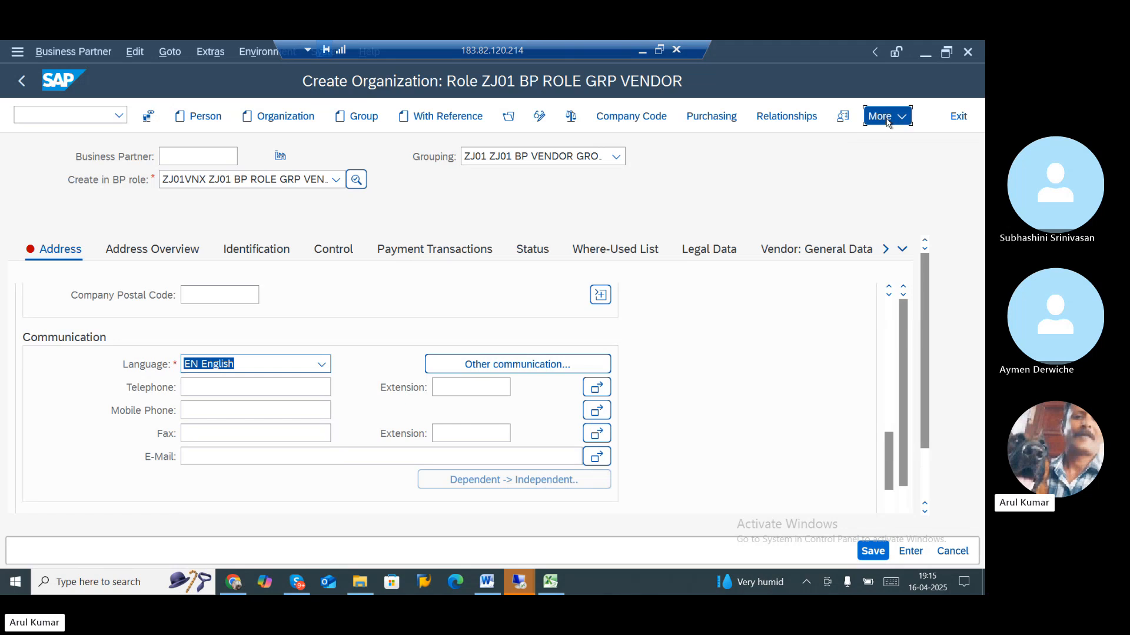
left_click(682, 213)
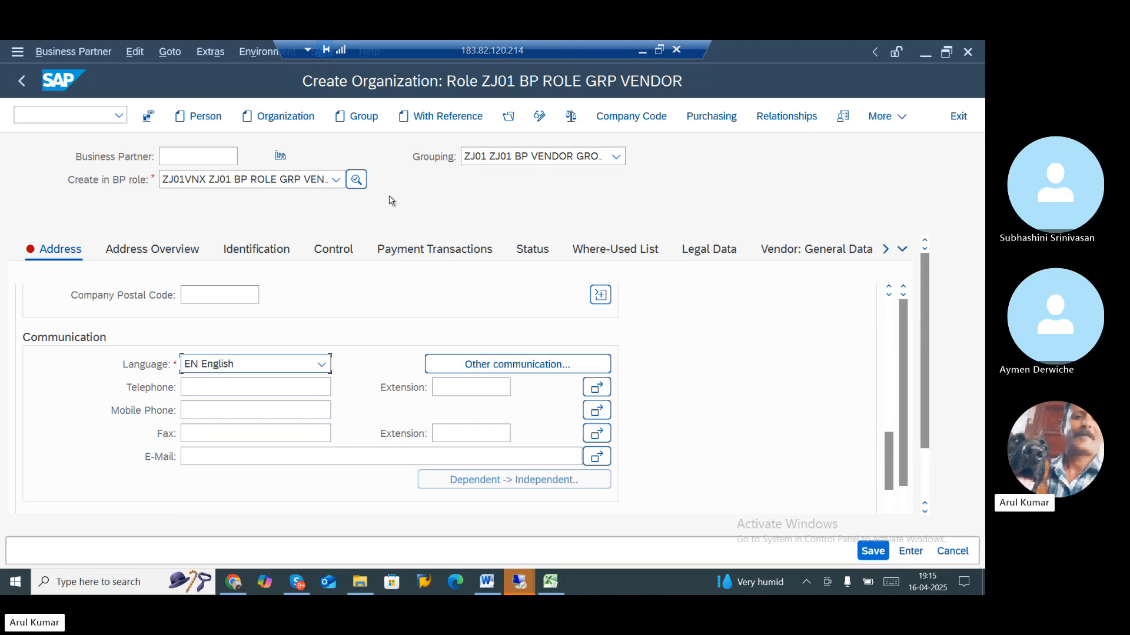
- Add company code ZJ01 to the vendor and set its reconciliation account to 21100000
left_click(618, 118)
type("ZJ")
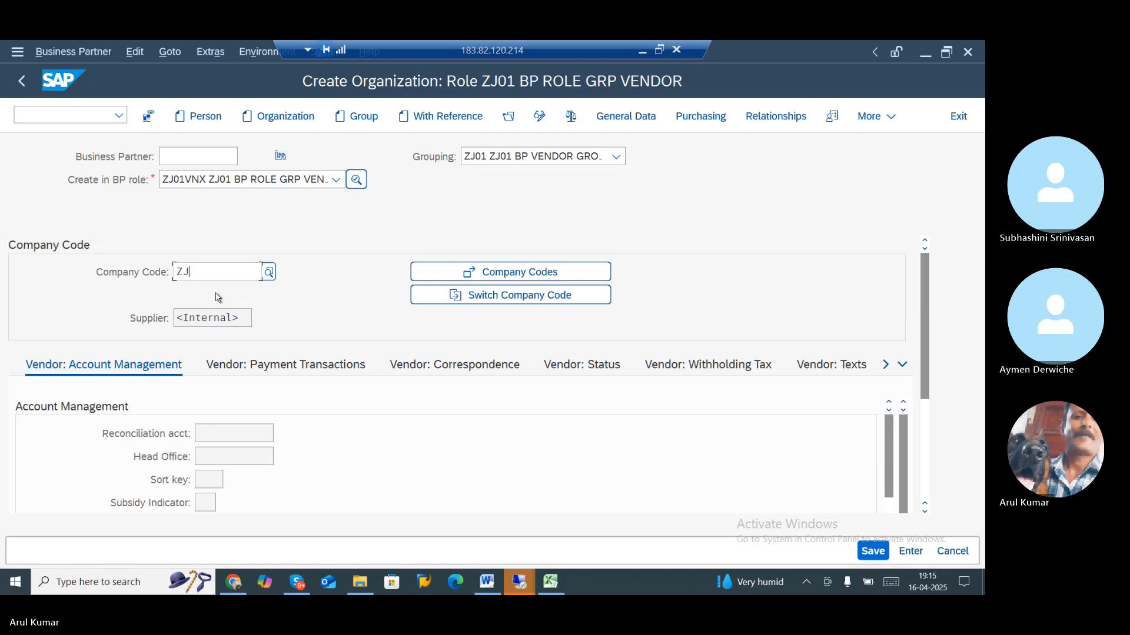
type("01")
key("Return")
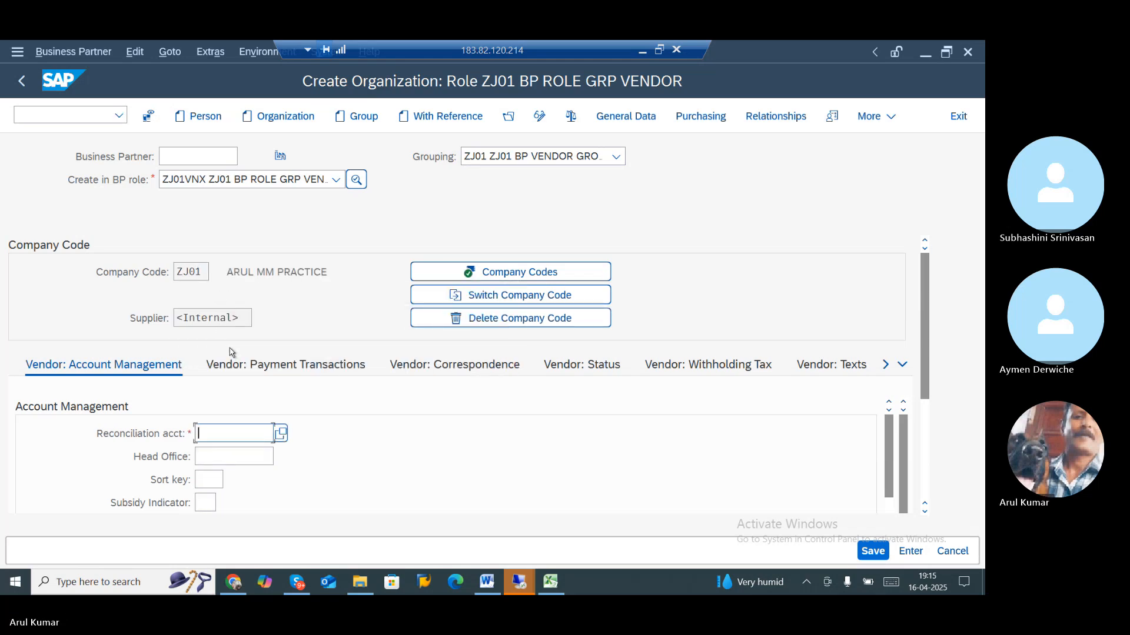
type("2")
left_click(247, 454)
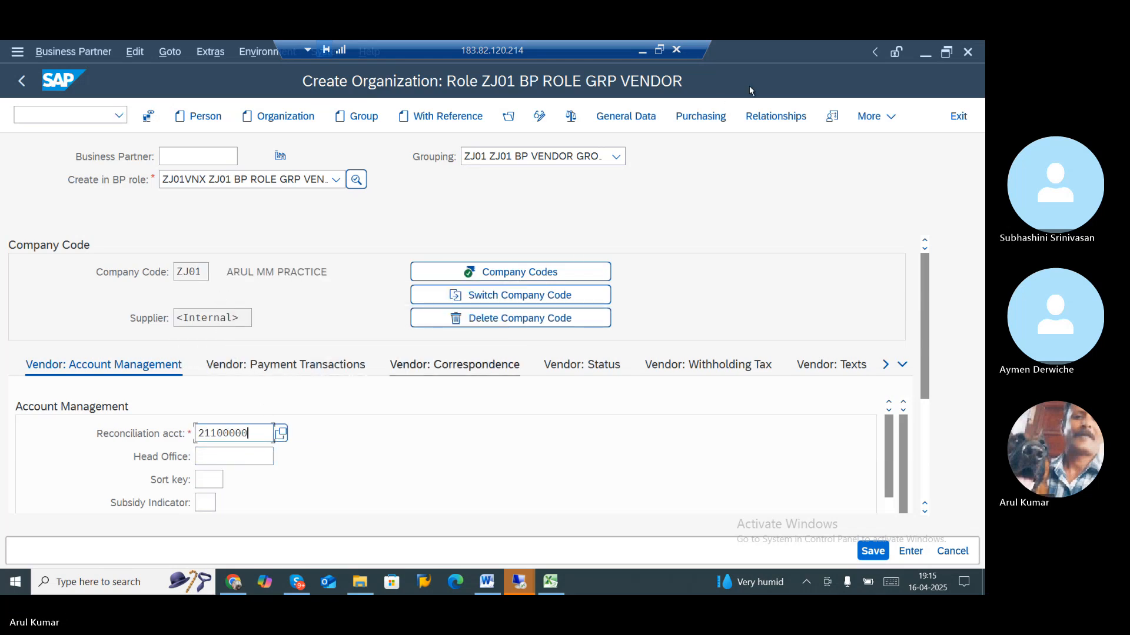
- Assign purchasing organization ZJ01 to the vendor and set its order currency to INR
left_click(700, 116)
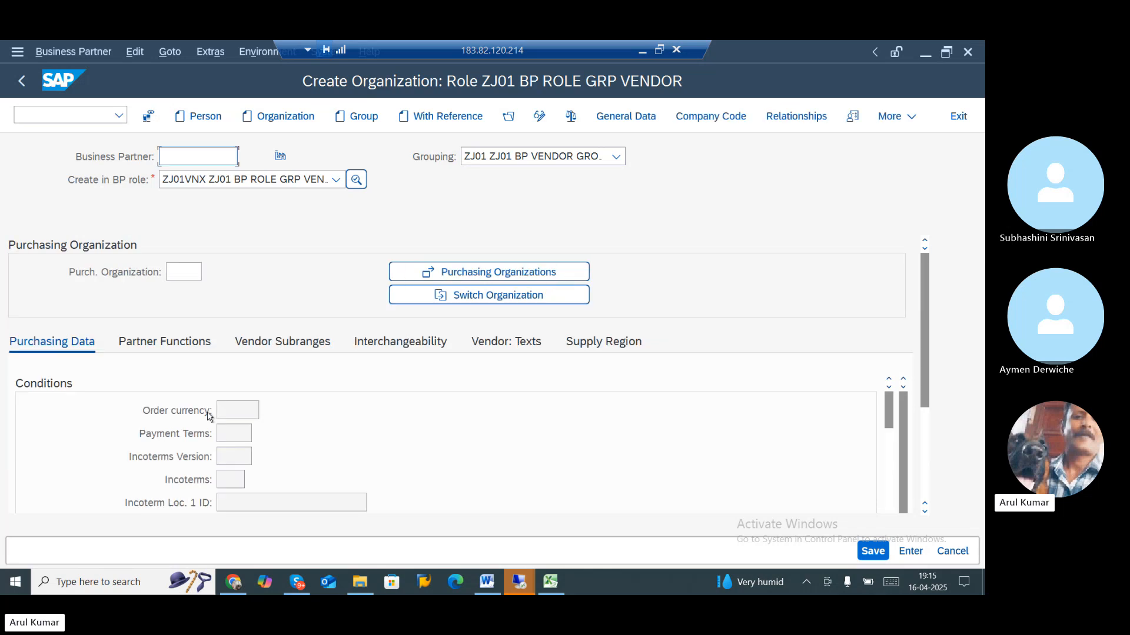
left_click(186, 271)
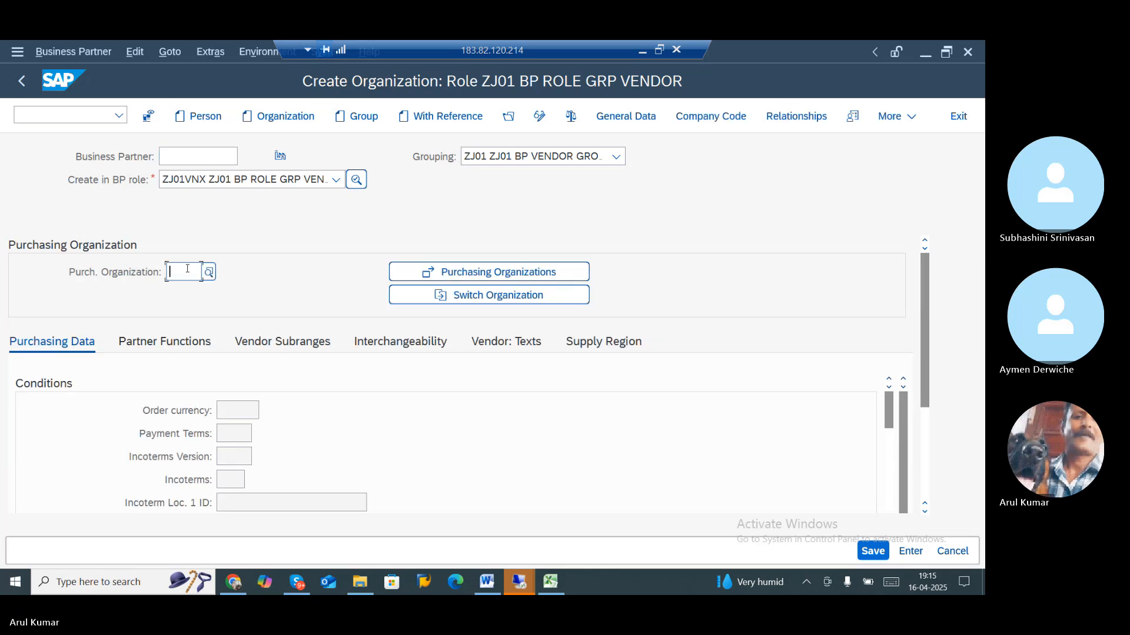
type("ZJ01")
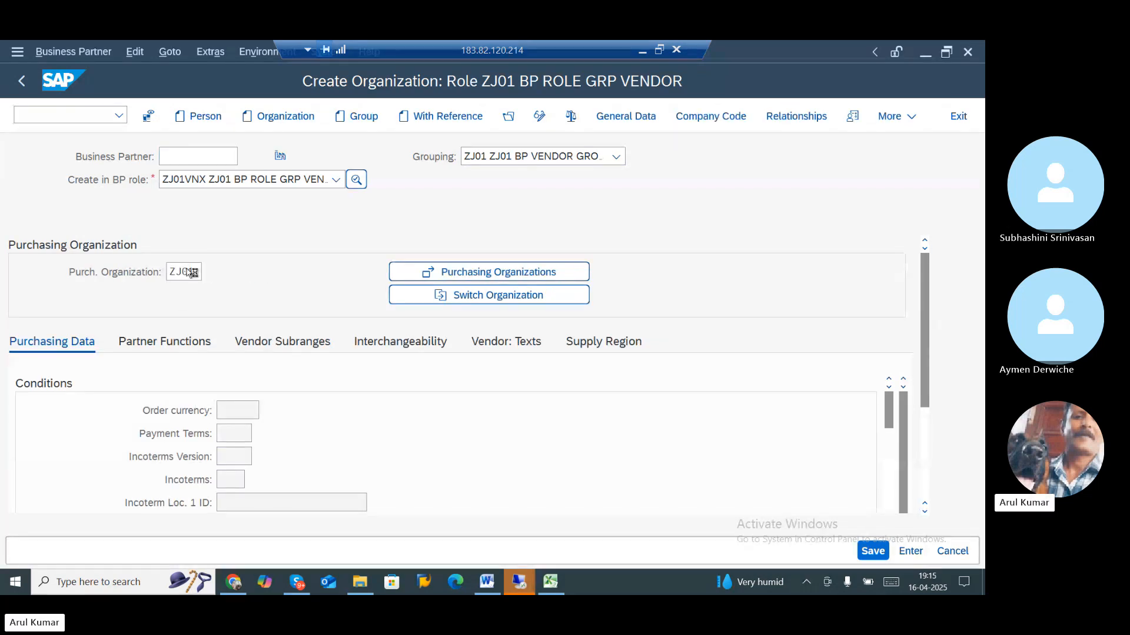
left_click(239, 433)
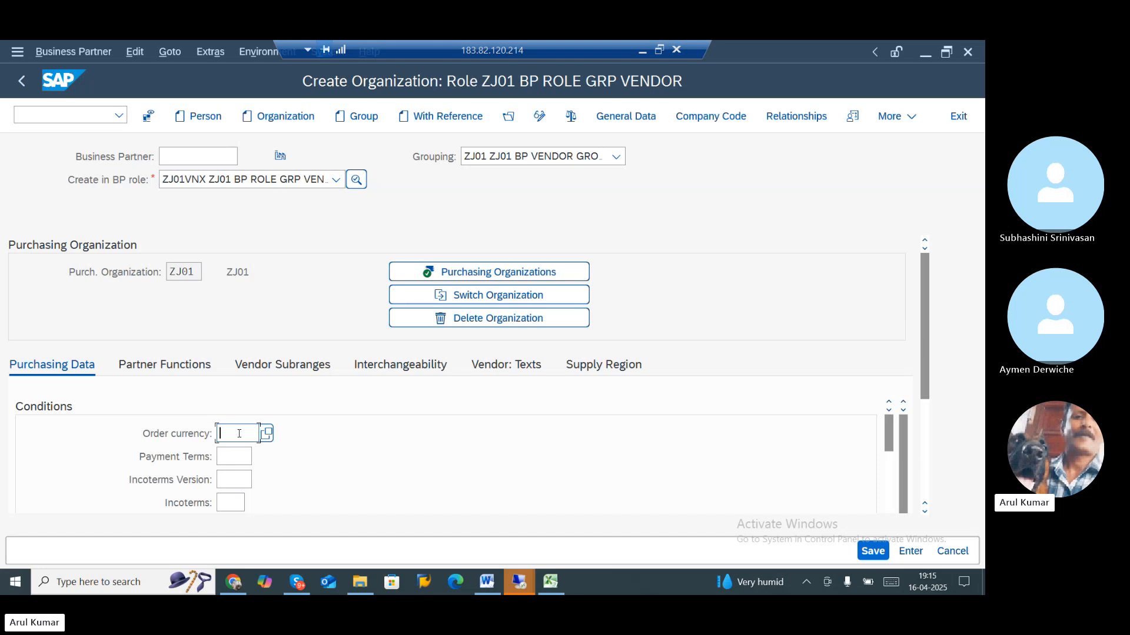
type("INR")
- Enable Automatic Purchase Order in the vendor's additional purchasing data
key("Tab")
key("Tab")
key("Tab")
key("Tab")
key("Tab")
key("Tab")
key("Tab")
key("Tab")
key("Tab")
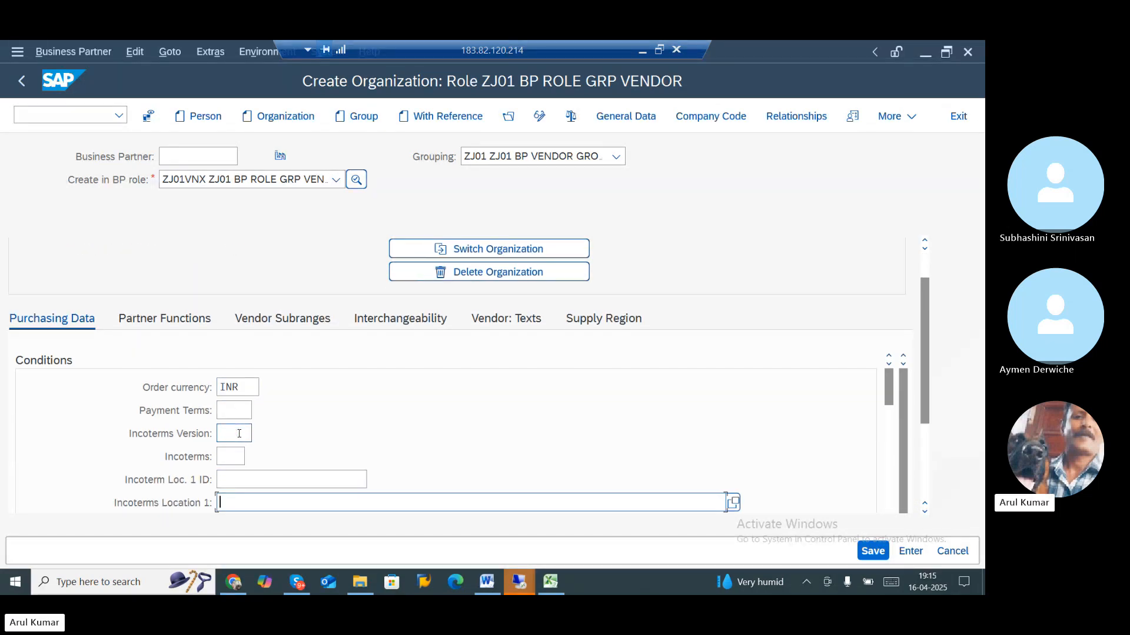
key("Tab")
key("Tab")
key("Tab")
key("Tab")
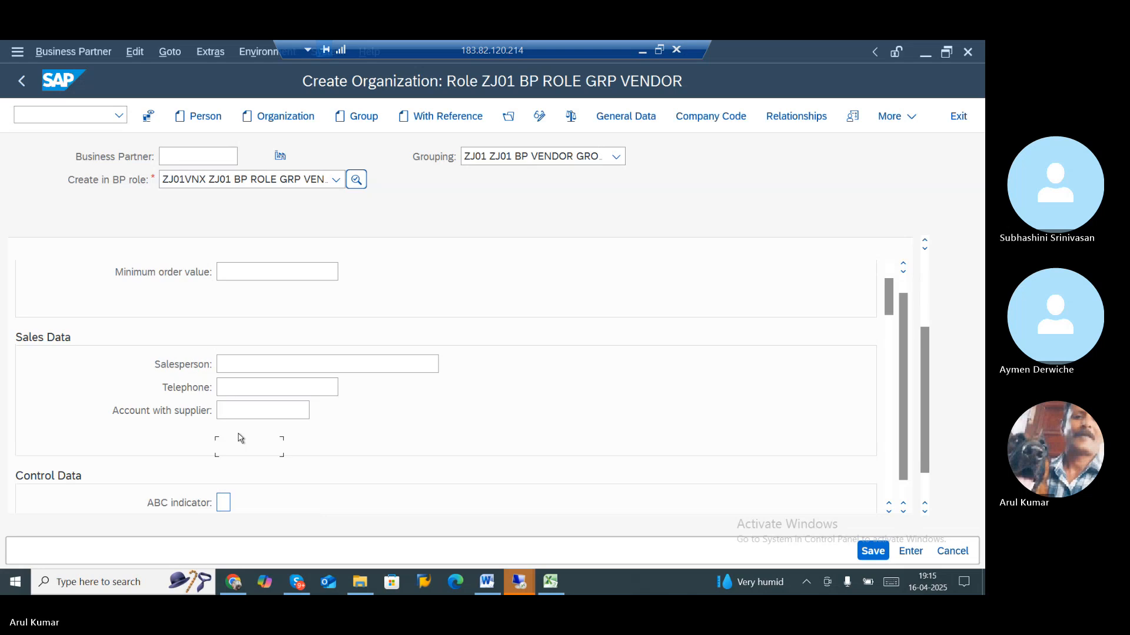
key("Tab")
key("Tab")
key("Tab")
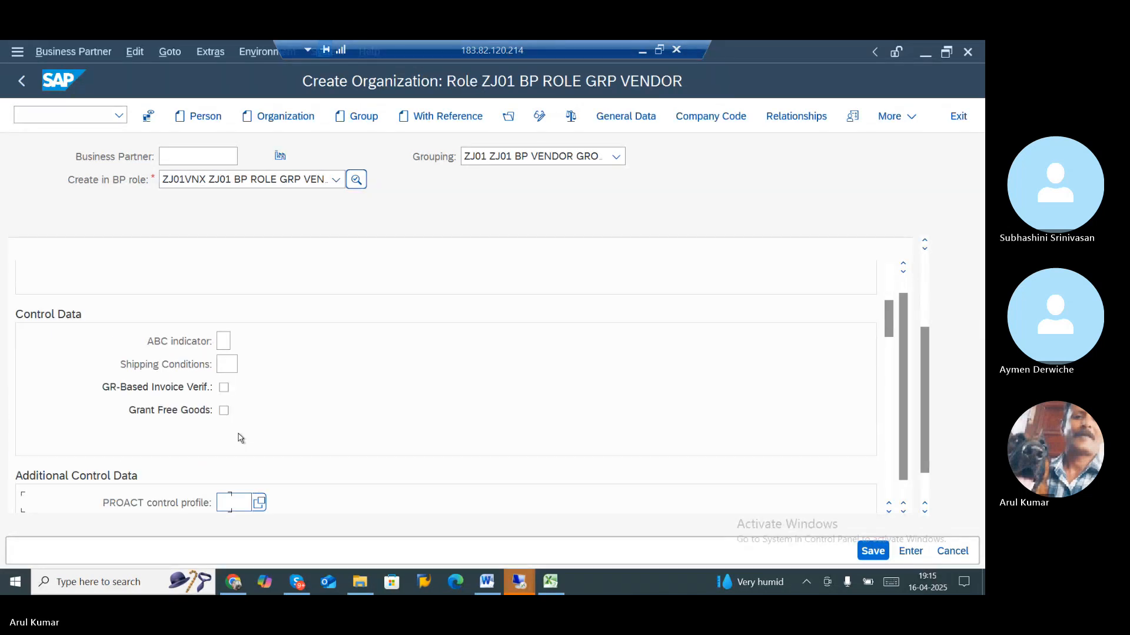
key("Tab")
key("Tab")
key("Tab")
key("Tab")
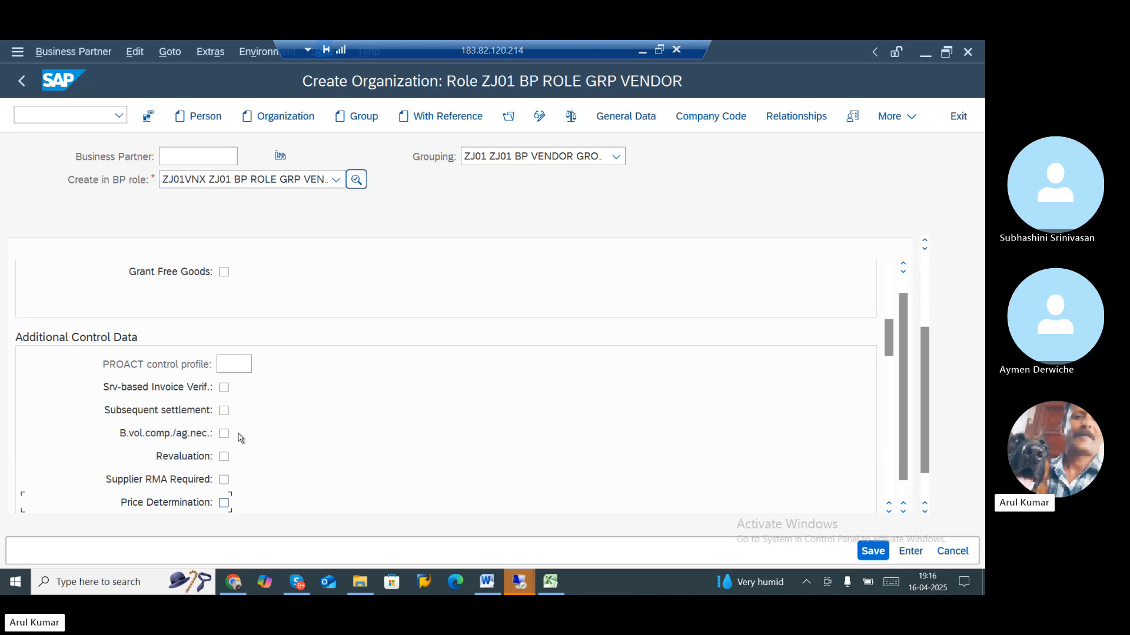
key("Tab")
key("Tab")
key("Tab")
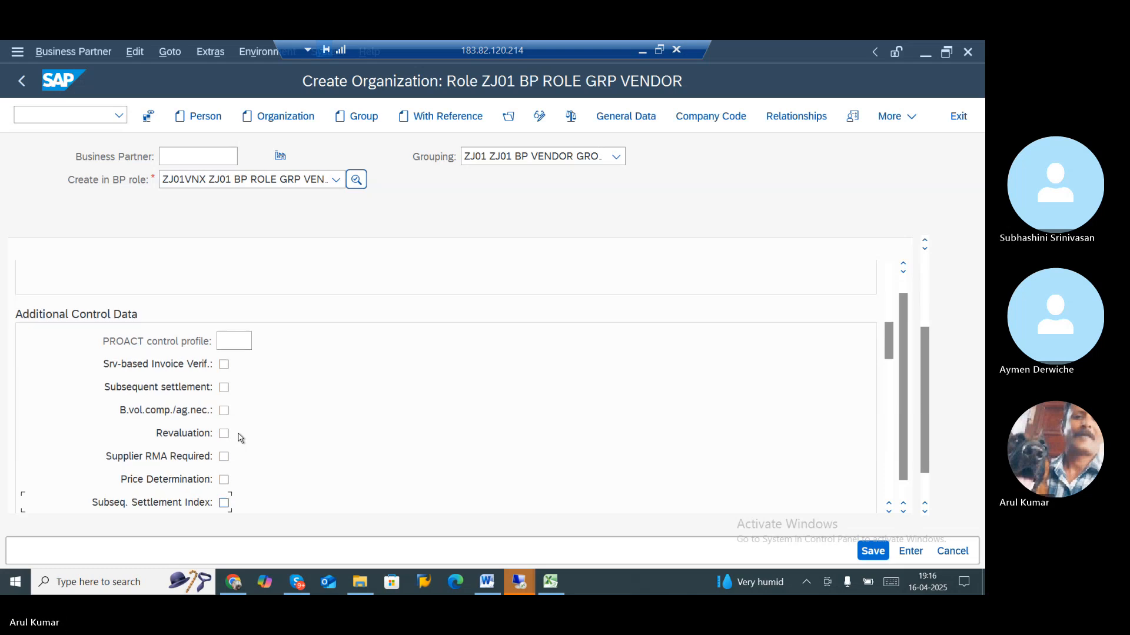
key("Tab")
key("Tab")
key("Tab")
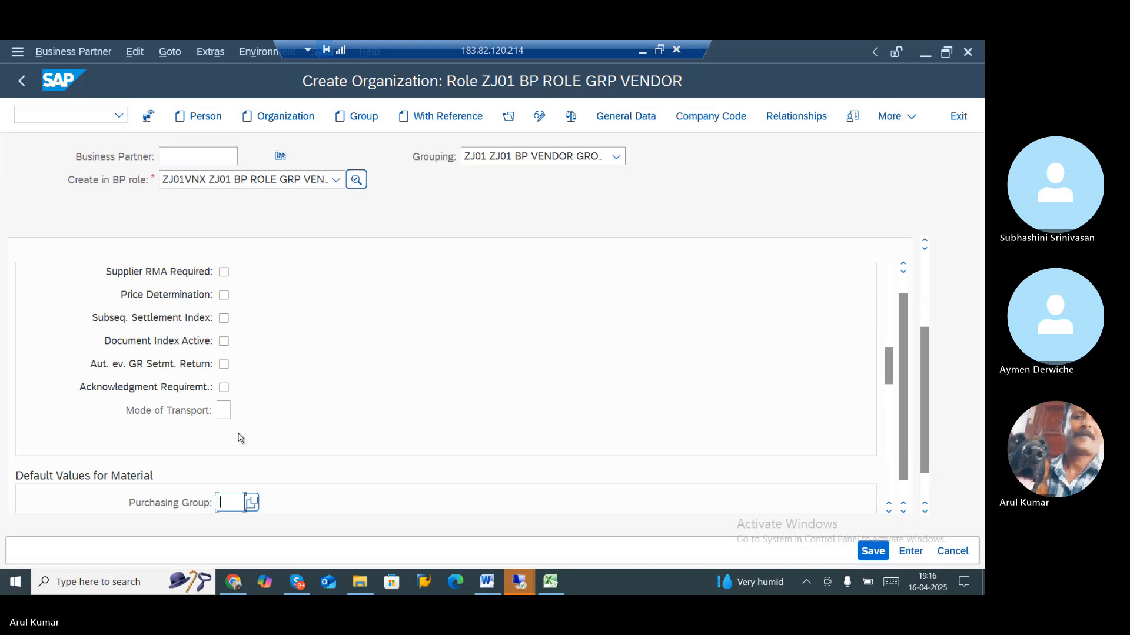
key("Tab")
key("Tab")
key("Tab")
key("Tab")
key("Tab")
key("Tab")
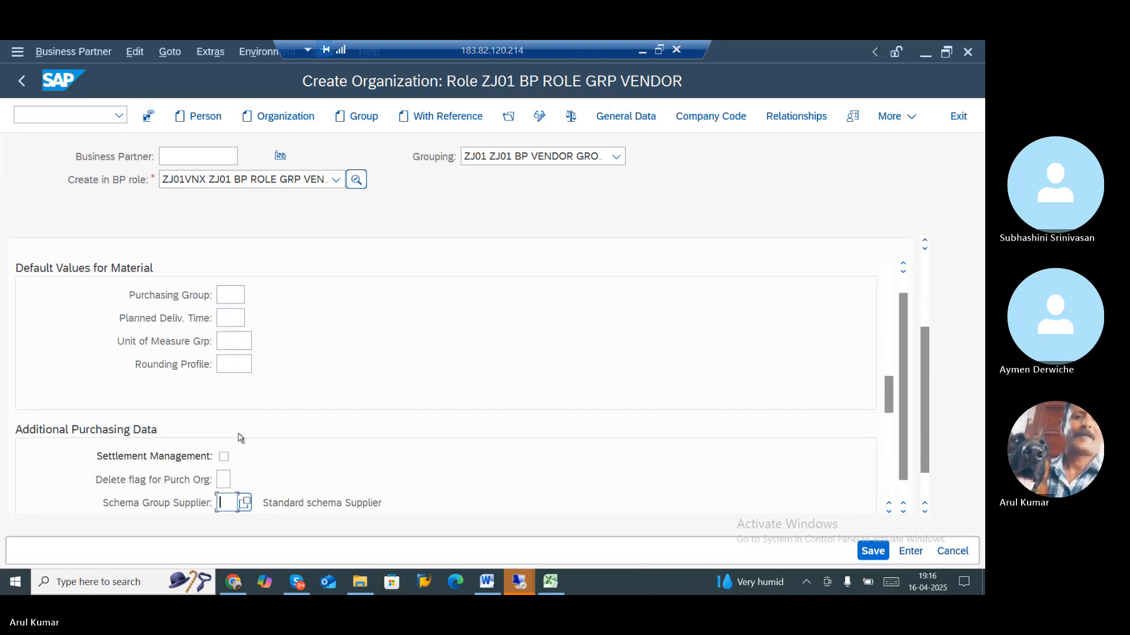
key("Tab")
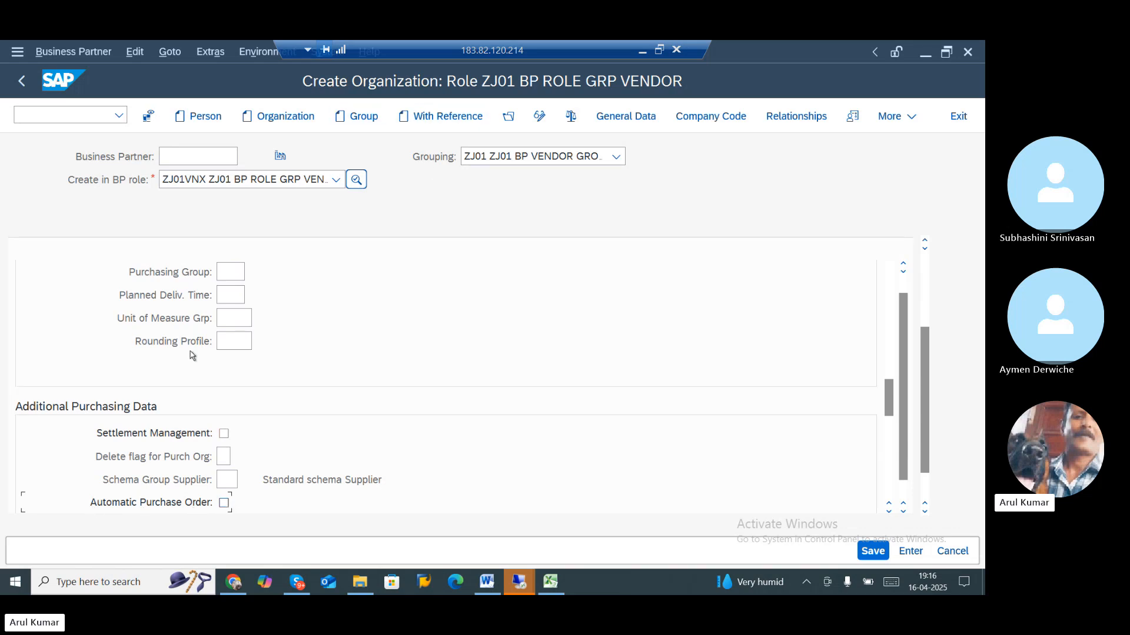
left_click(224, 503)
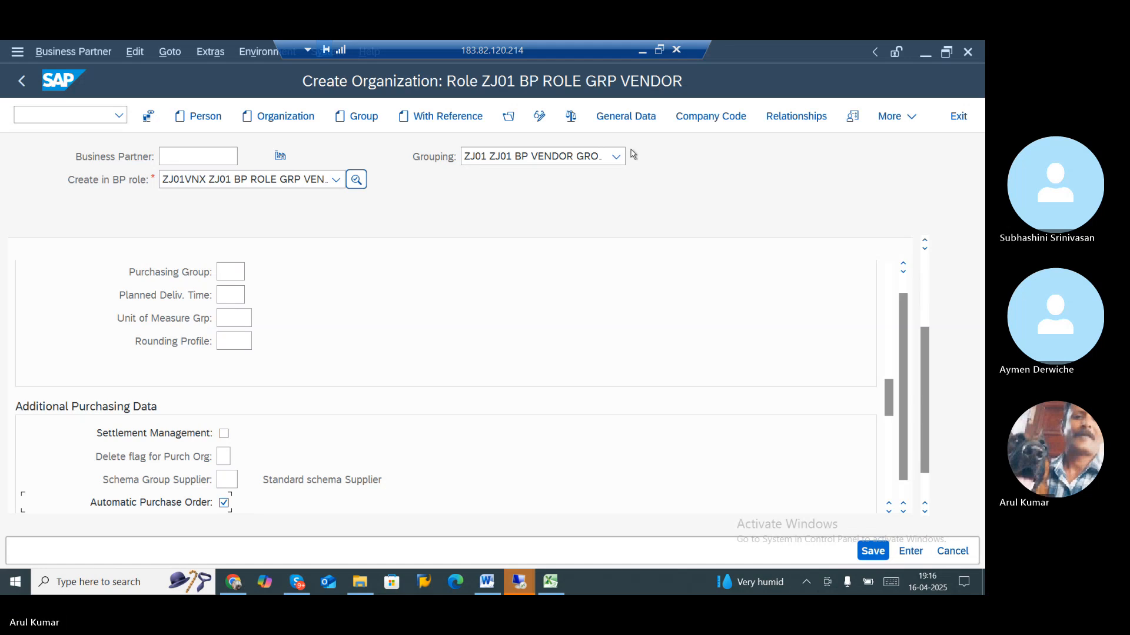
- Display the vendor's partner functions and save the business partner
scroll(674, 425, "up", 10)
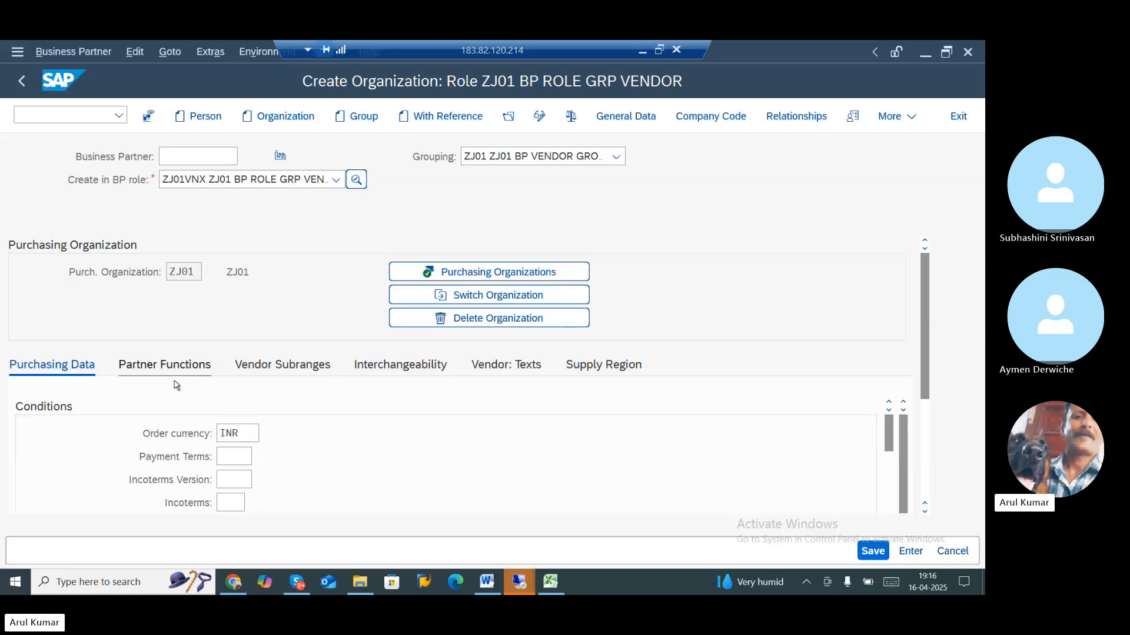
left_click(174, 380)
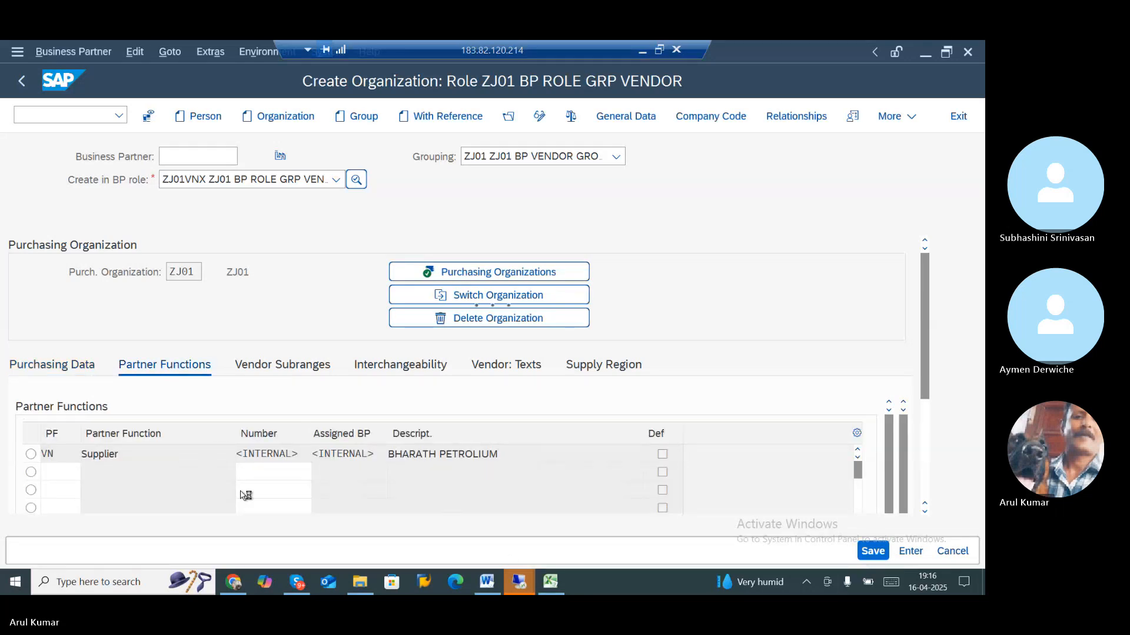
key("ctrl+s")
- Copy the new supplier number into cell C19 of Sheet5 in the Excel workbook and label it V in B19
left_click_drag(268, 433, 184, 432)
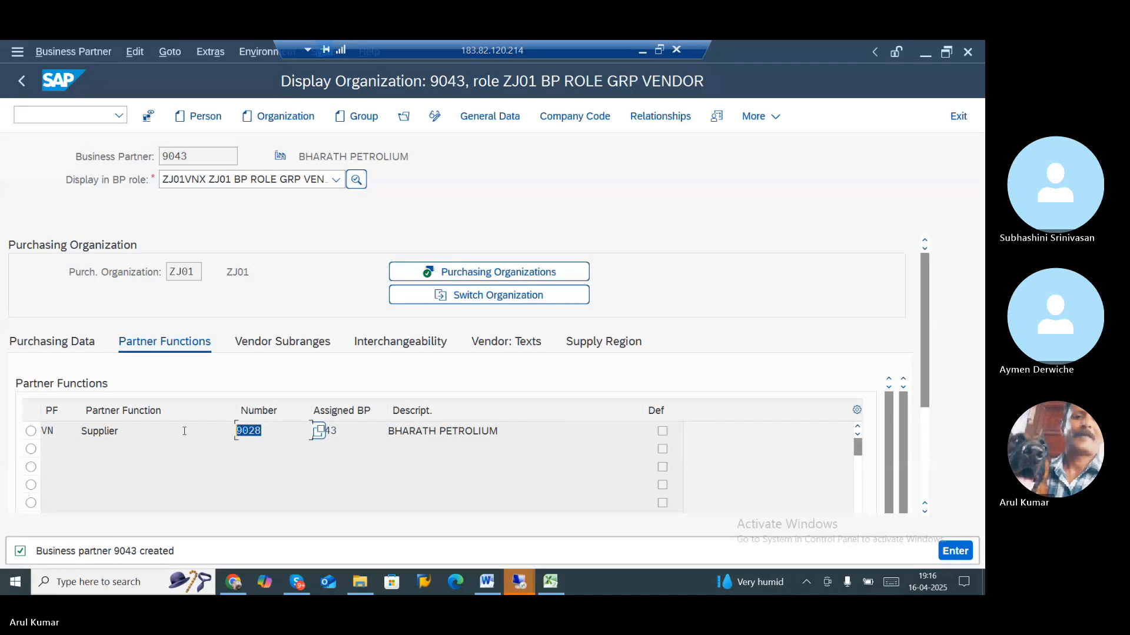
key("ctrl+c")
left_click(643, 51)
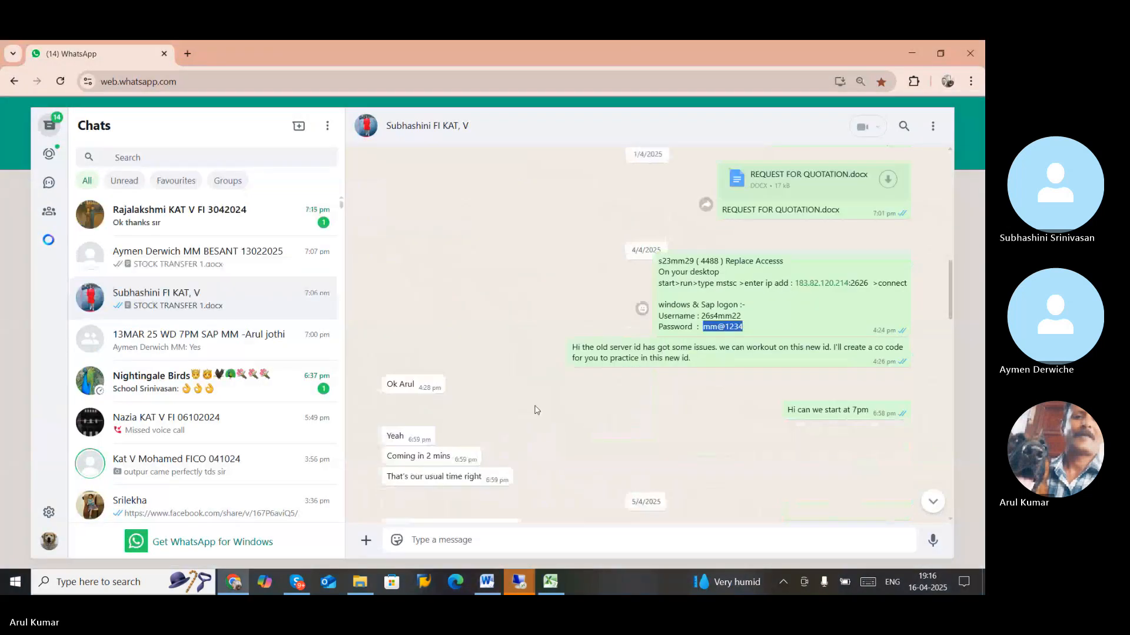
left_click(552, 582)
scroll(222, 318, "down", 3)
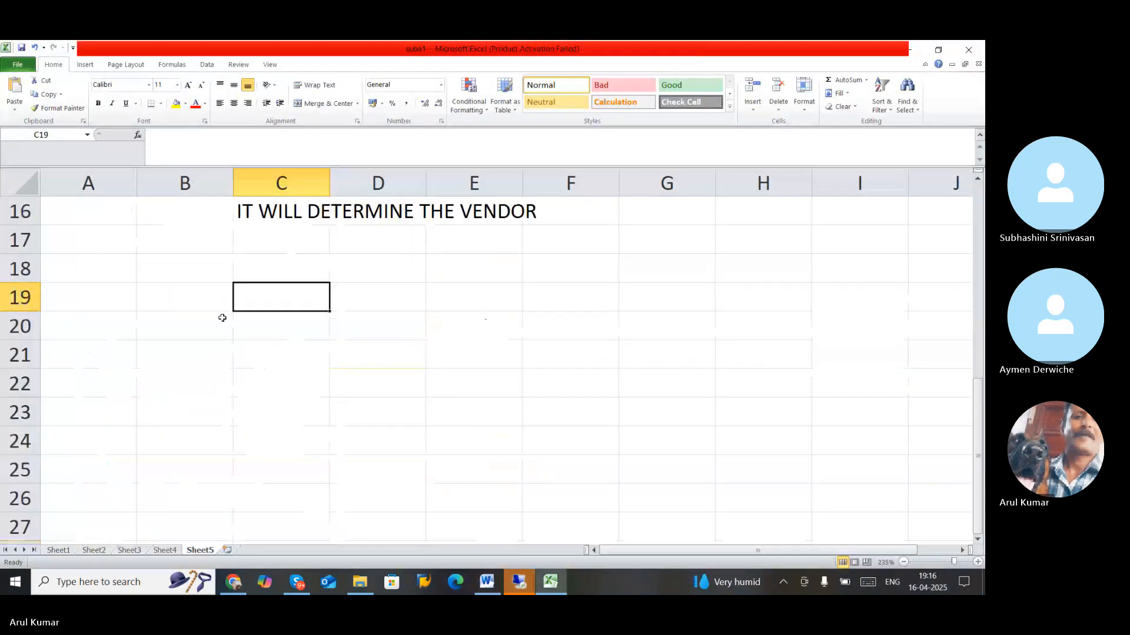
key("ctrl+v")
left_click(177, 298)
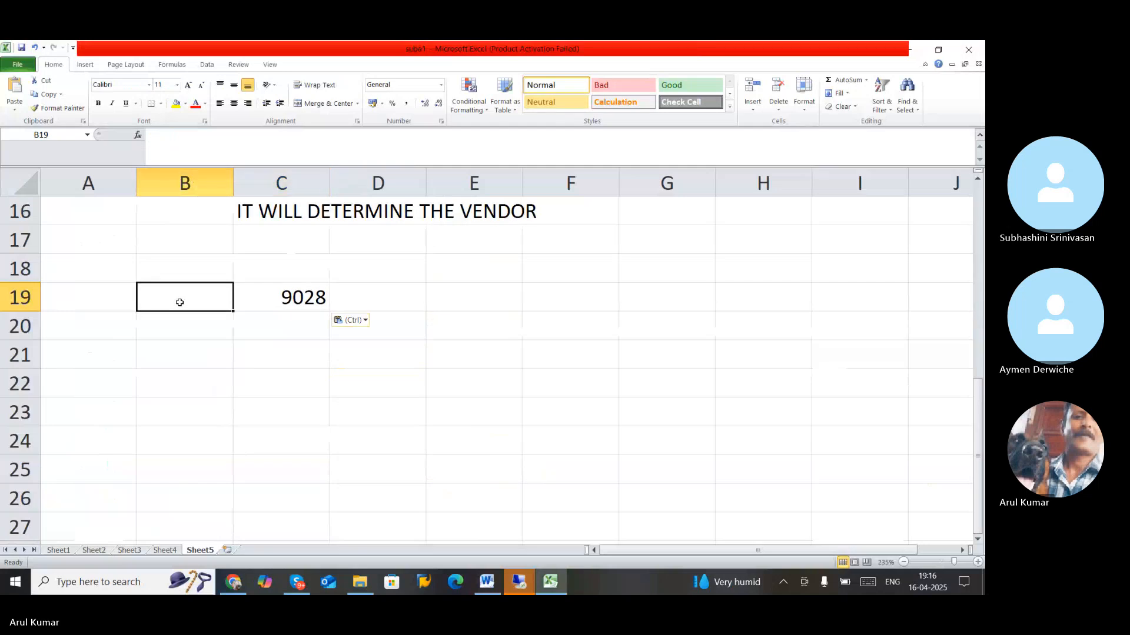
type("V")
left_click(328, 377)
- Return to the SAP remote session and start creating another organization in BP role ZJ01VNX ZJ01 BP ROLE GRP VENDOR
left_click(520, 582)
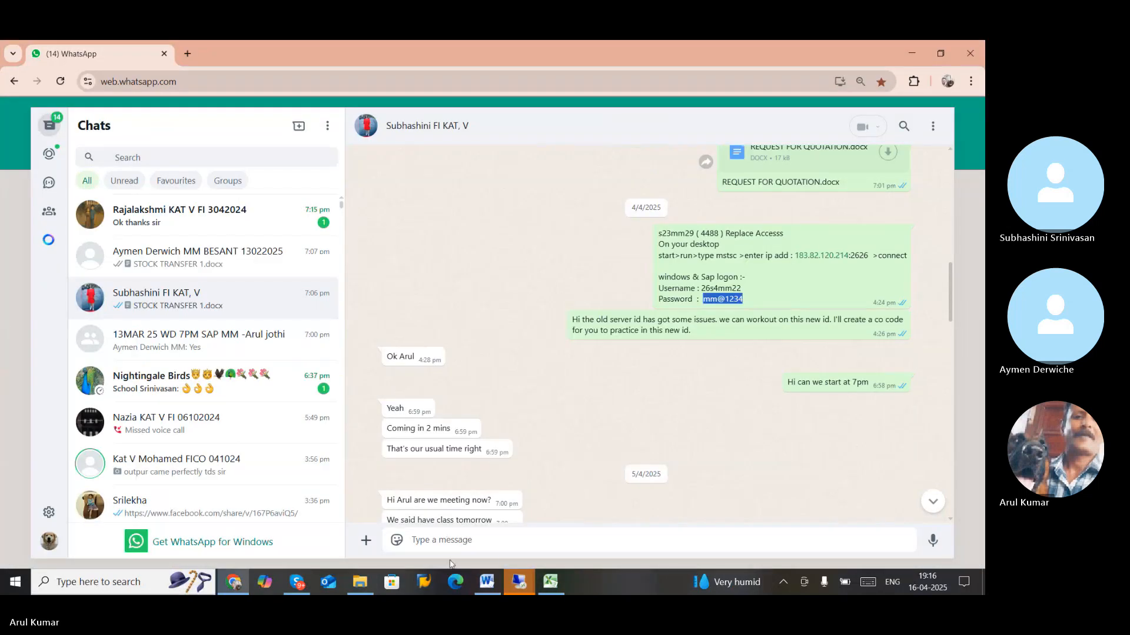
mouse_move(520, 582)
left_click(532, 517)
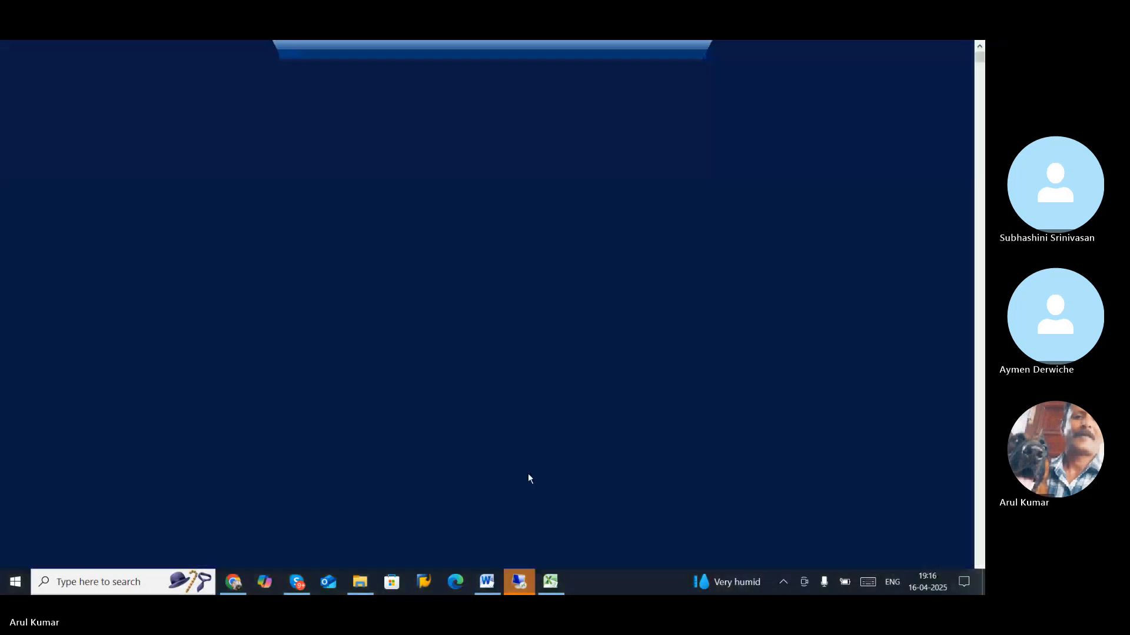
left_click(282, 116)
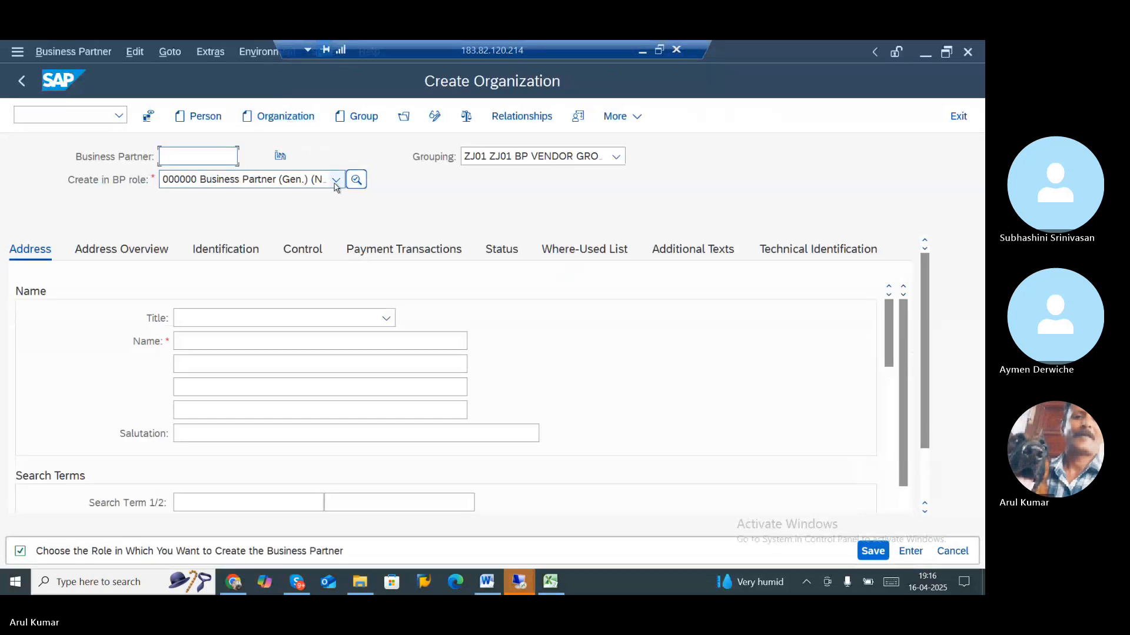
left_click(336, 180)
key("z")
key("z")
key("z")
key("z")
key("z")
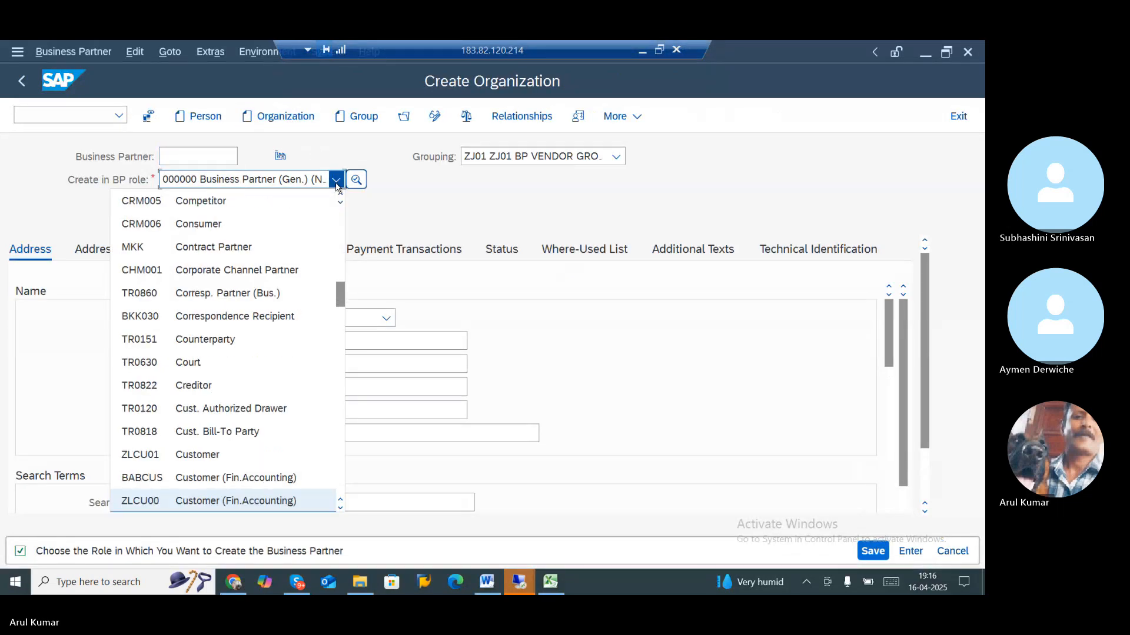
key("z")
key("z")
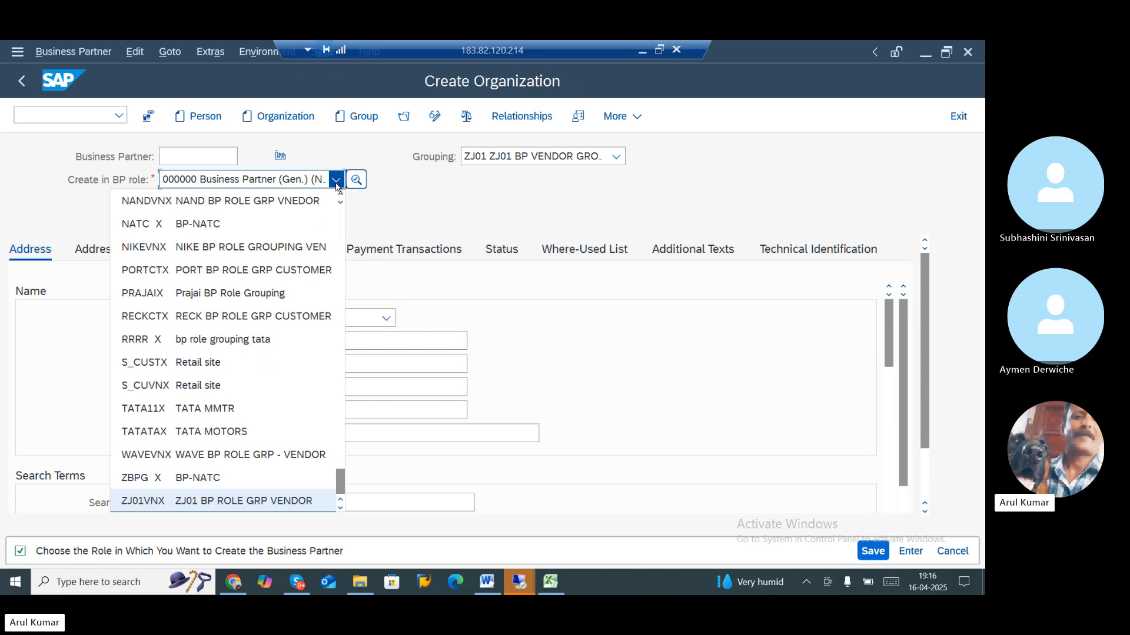
left_click(277, 501)
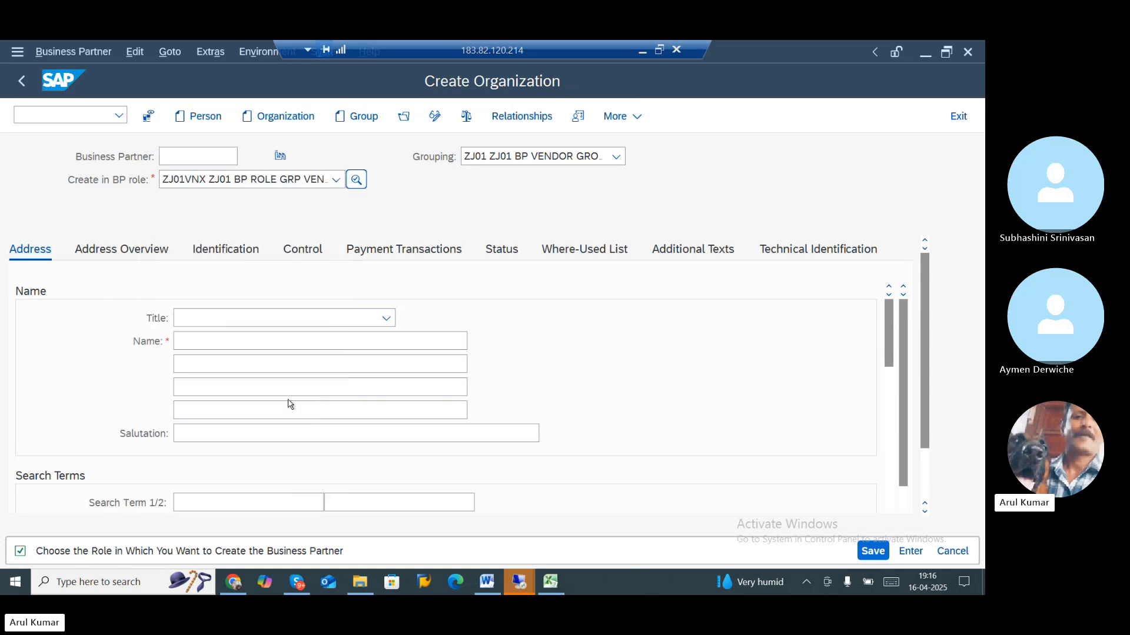
left_click(416, 481)
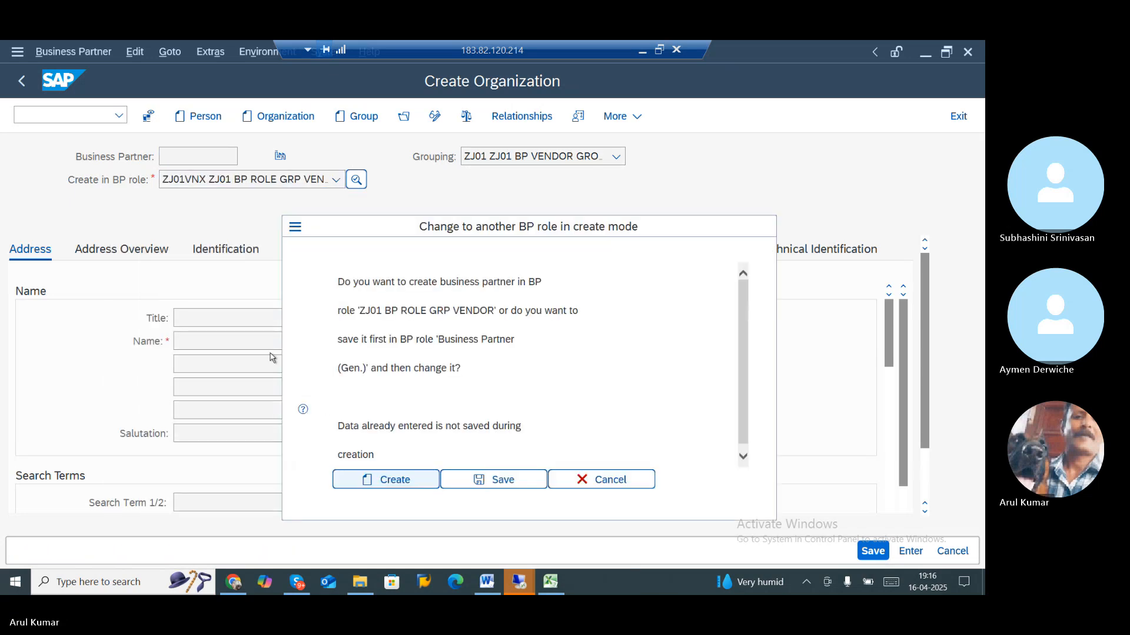
- Set the title to 0003 Company and enter HP OILS as the organization's name
left_click(242, 318)
left_click(239, 337)
left_click(239, 337)
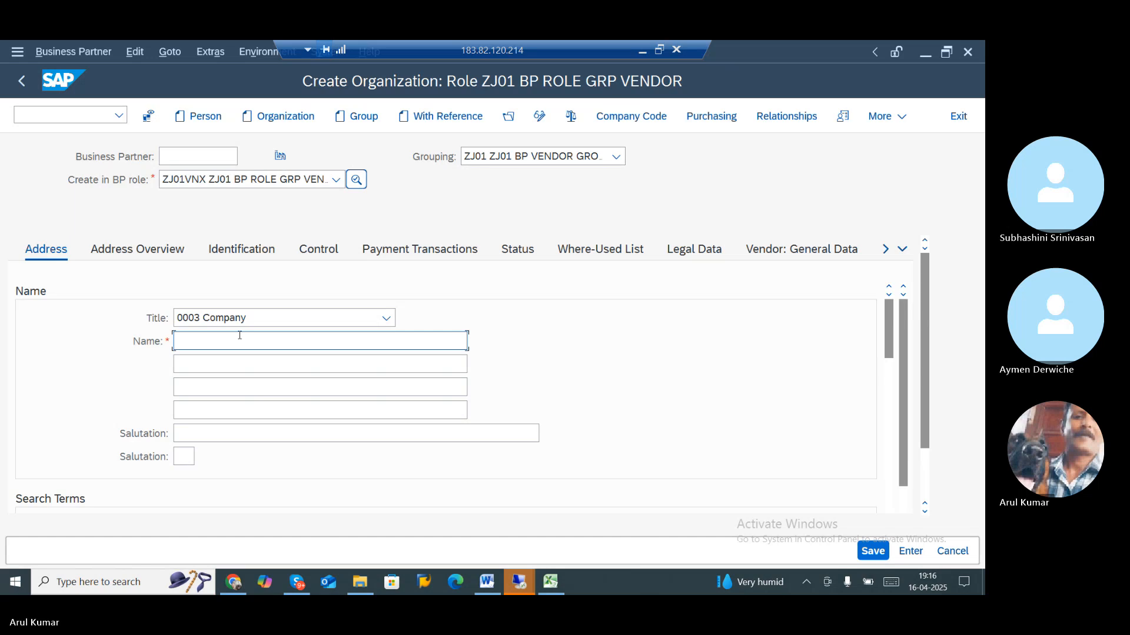
type("H")
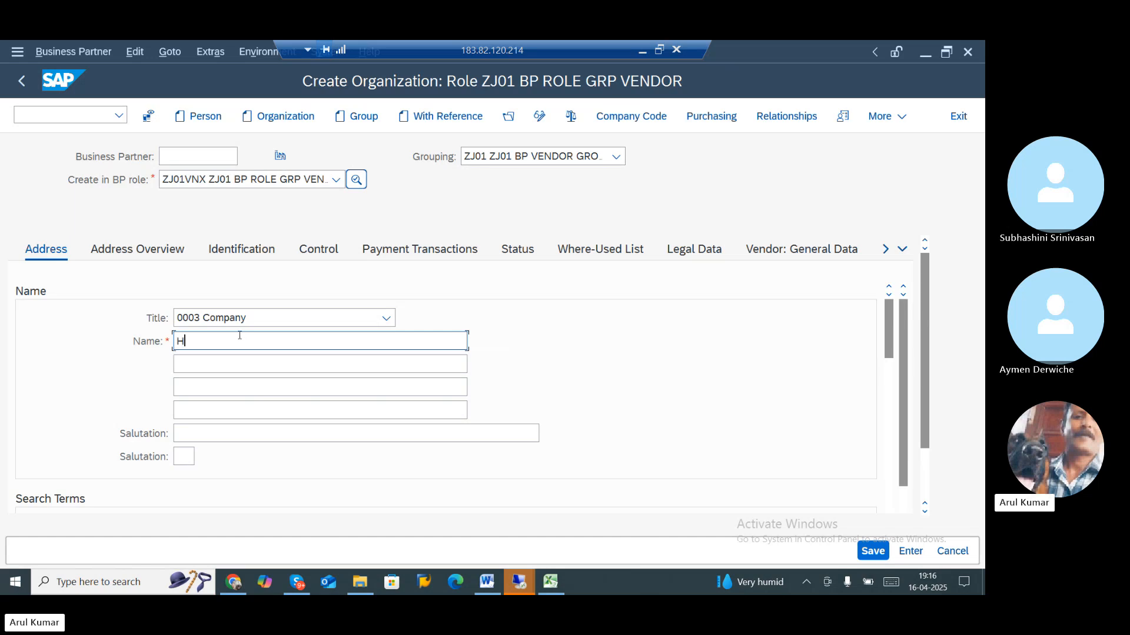
type("P OILS")
- Set the country of HP OILS to IN and its communication language to EN English
scroll(270, 424, "down", 8)
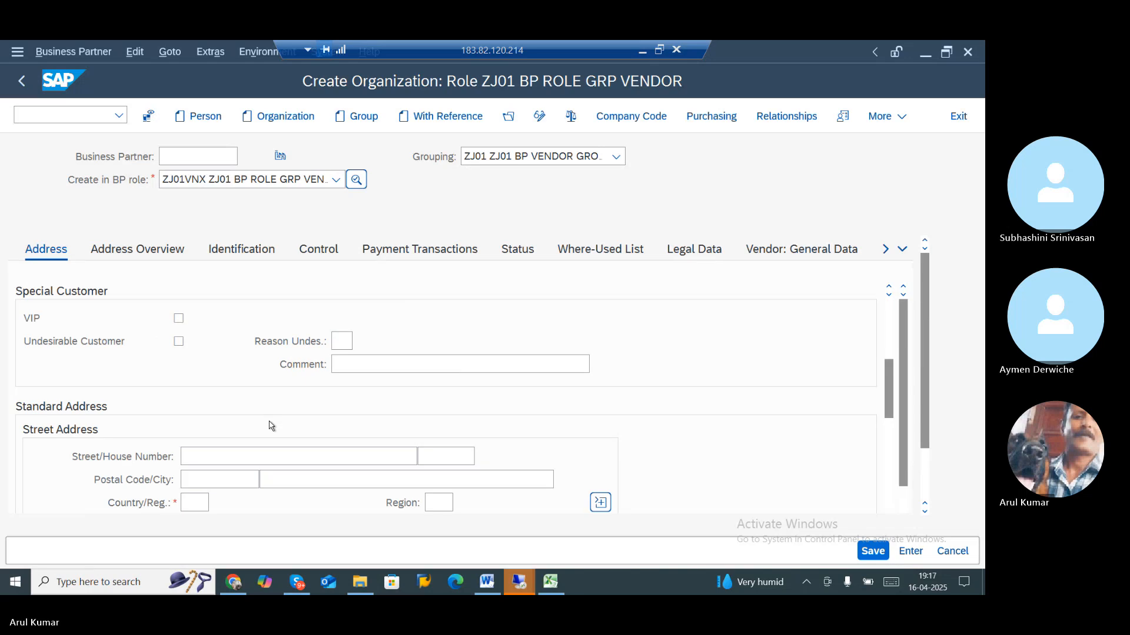
left_click(188, 366)
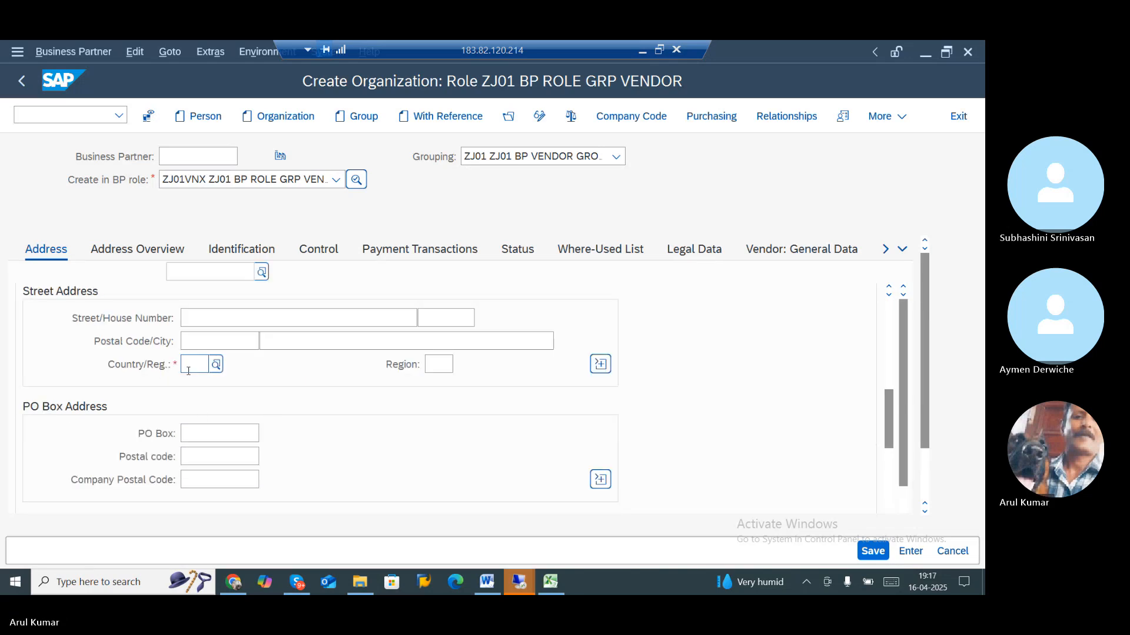
type("IN")
scroll(312, 420, "down", 1)
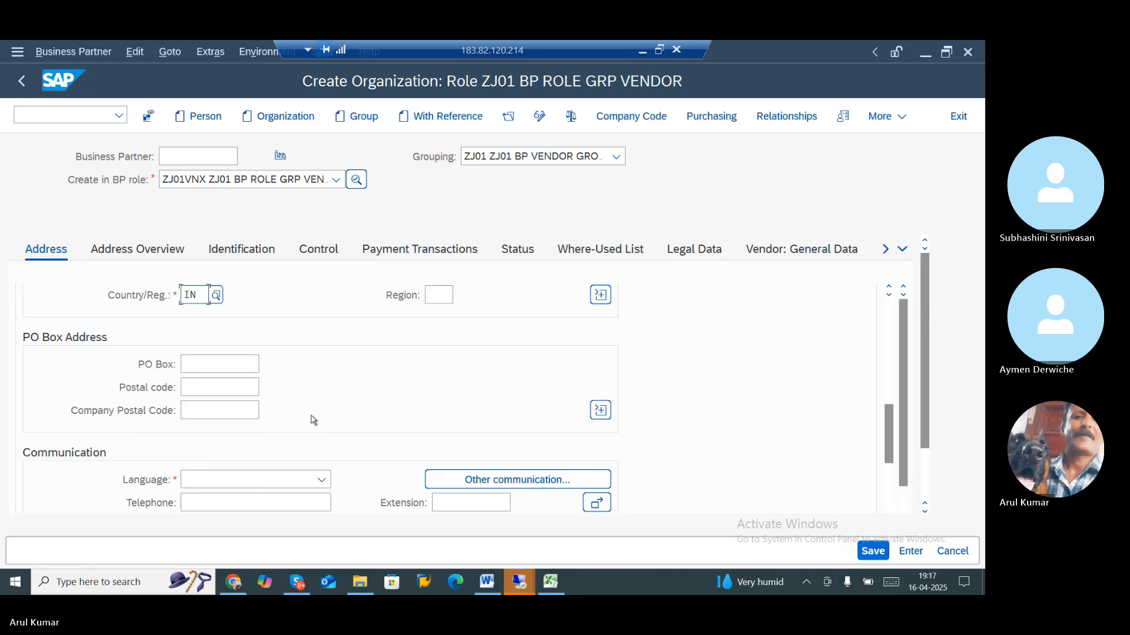
left_click(266, 479)
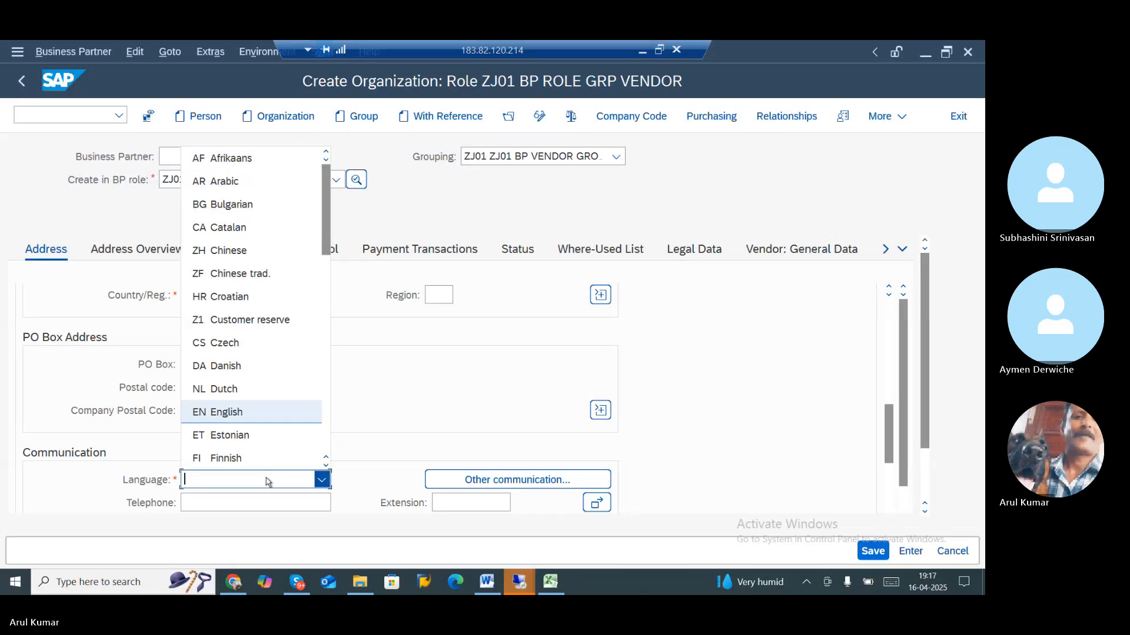
left_click(249, 419)
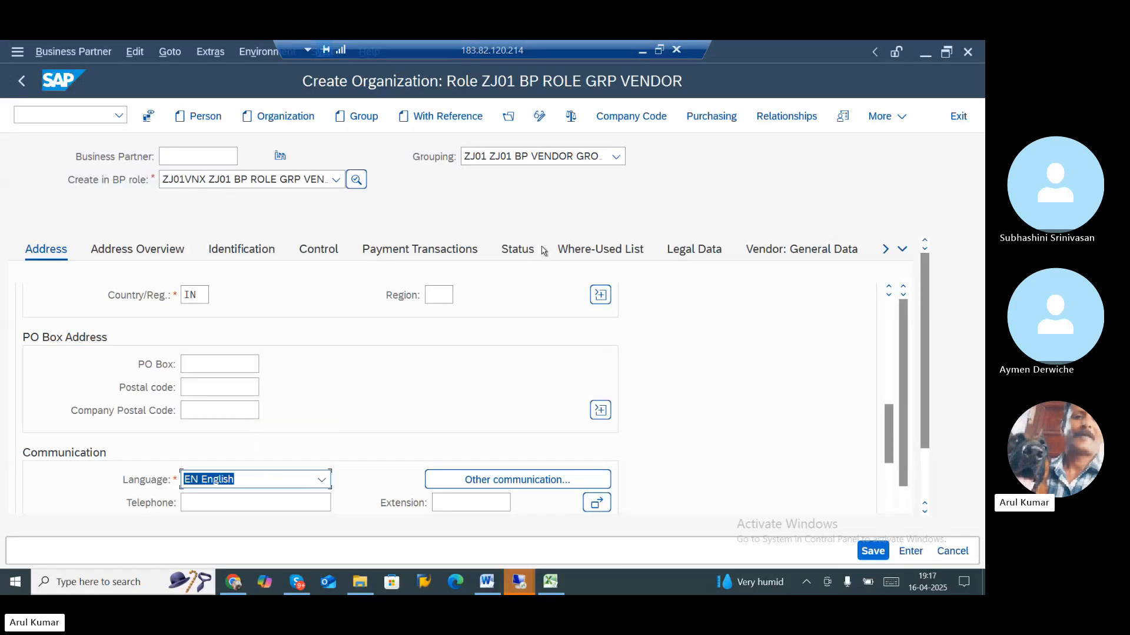
- Assign purchasing organization ZJ01 to HP OILS and set its order currency to INR
left_click(711, 116)
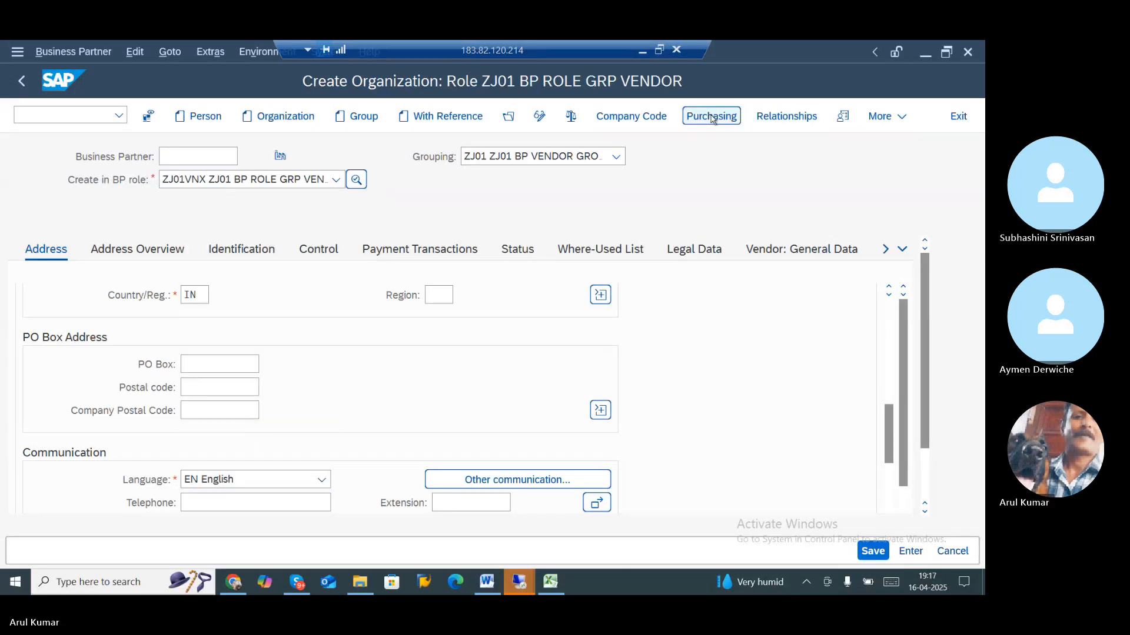
left_click(194, 274)
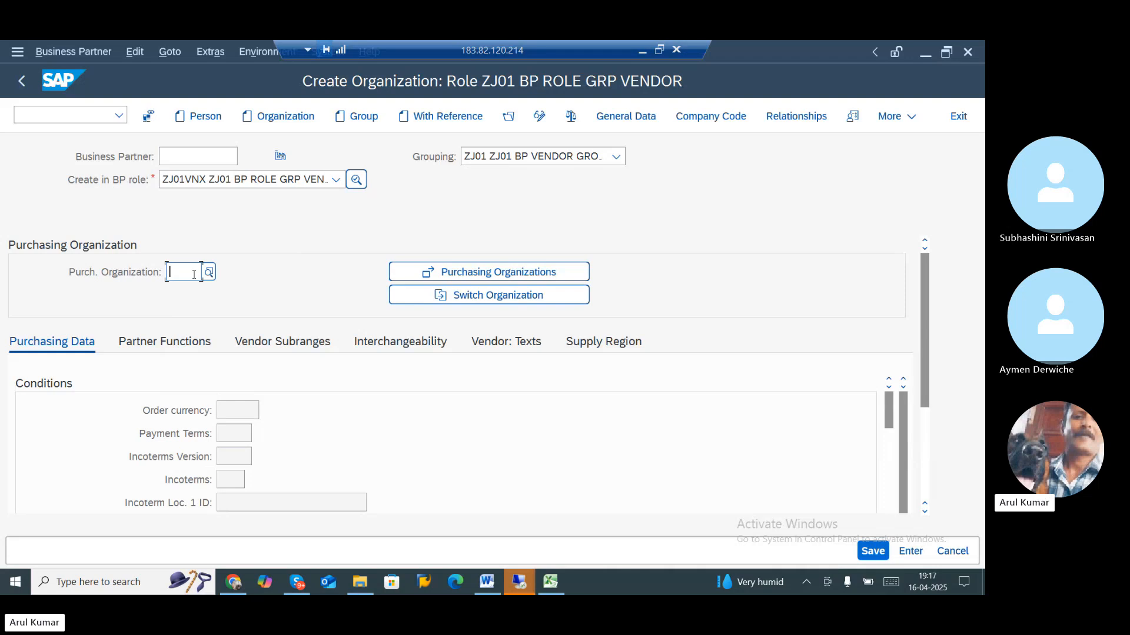
type("ZJ01")
key("Return")
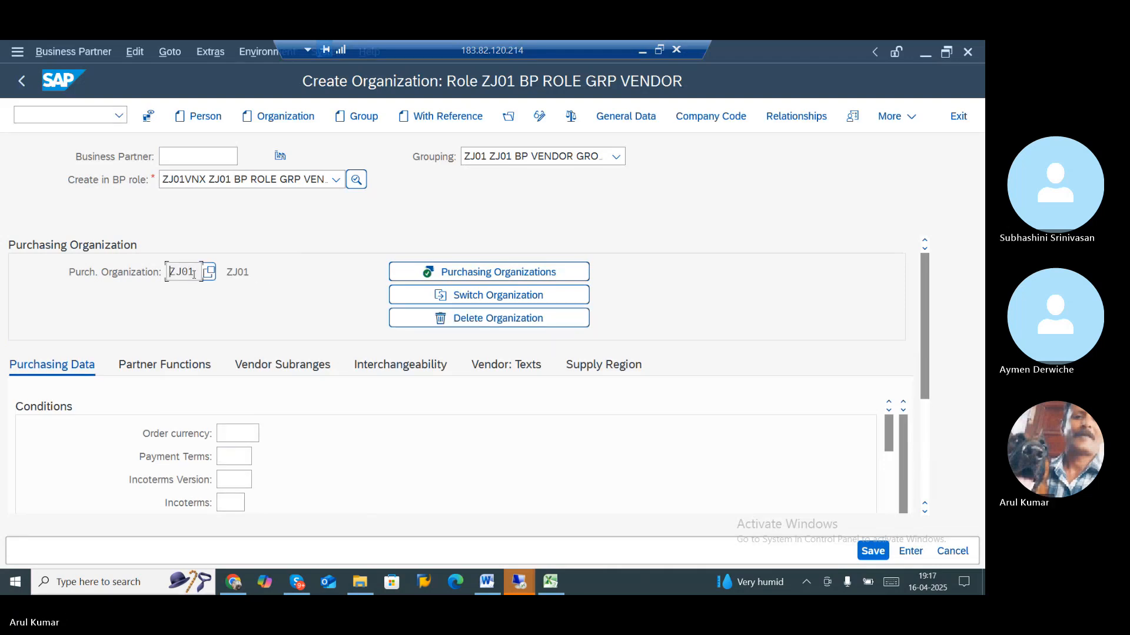
left_click(237, 432)
type("INR")
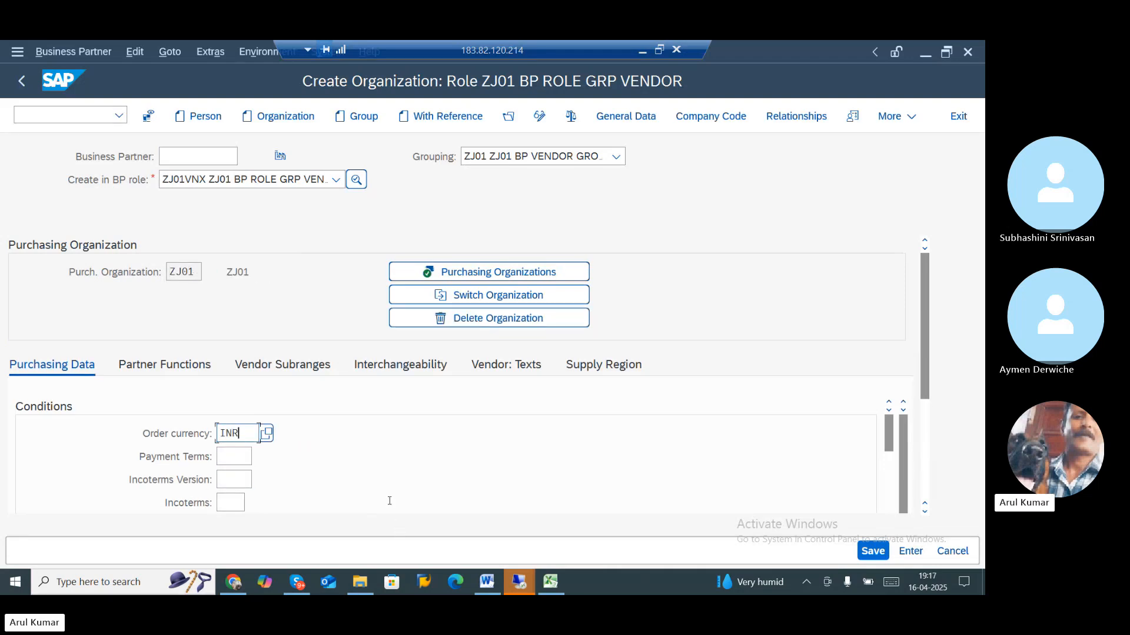
- Enable Automatic Purchase Order in the additional purchasing data of HP OILS
scroll(390, 500, "down", 2)
scroll(390, 502, "down", 5)
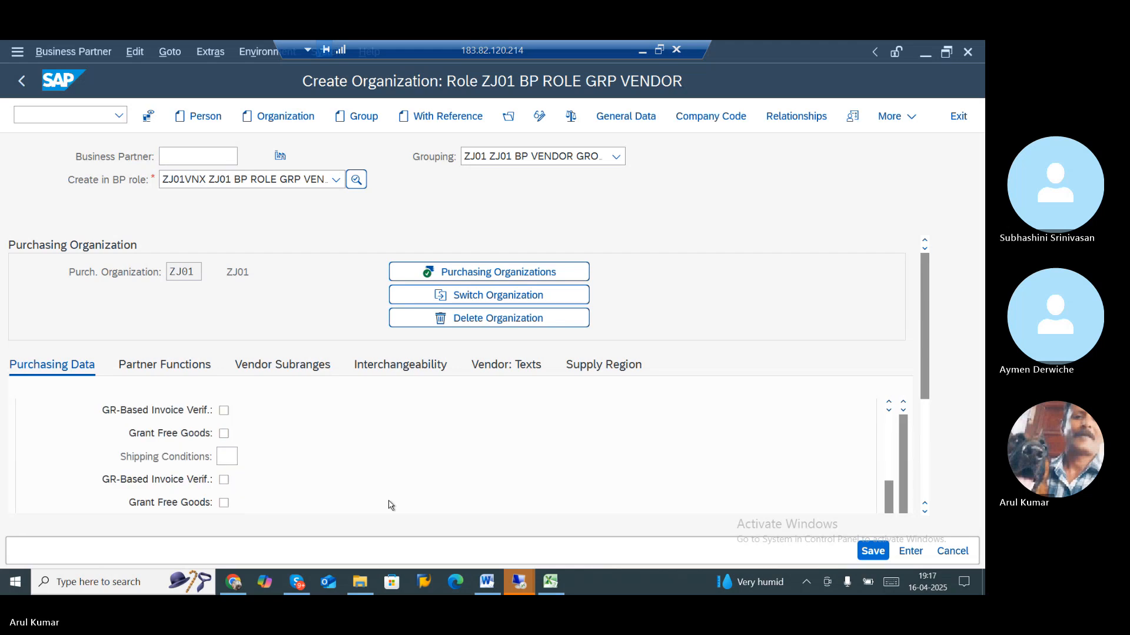
scroll(389, 503, "down", 5)
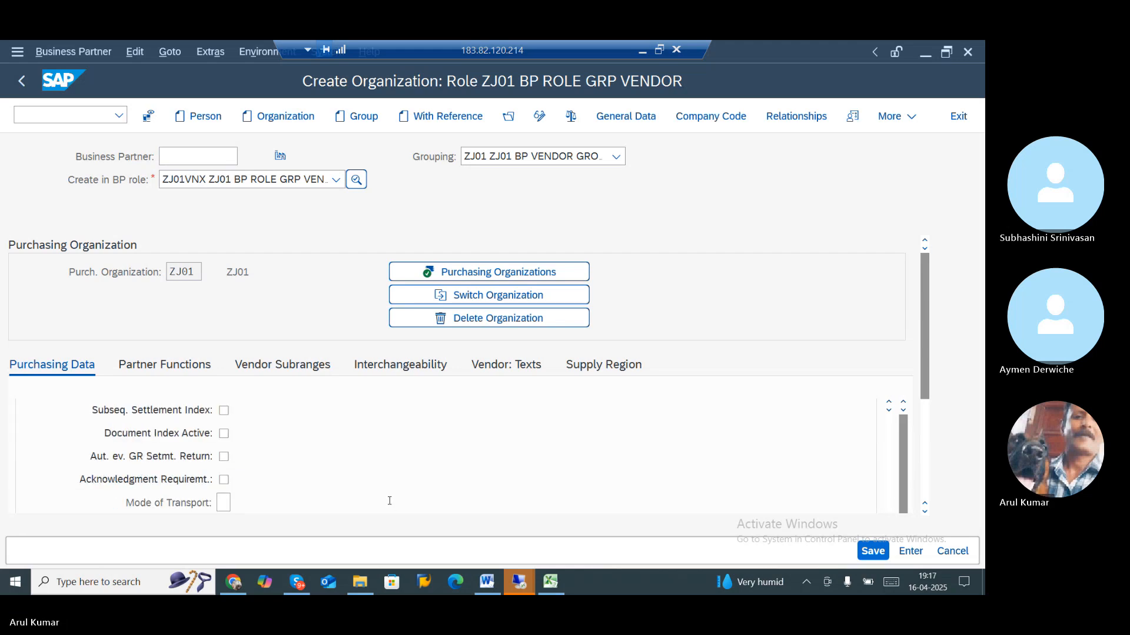
scroll(389, 501, "down", 6)
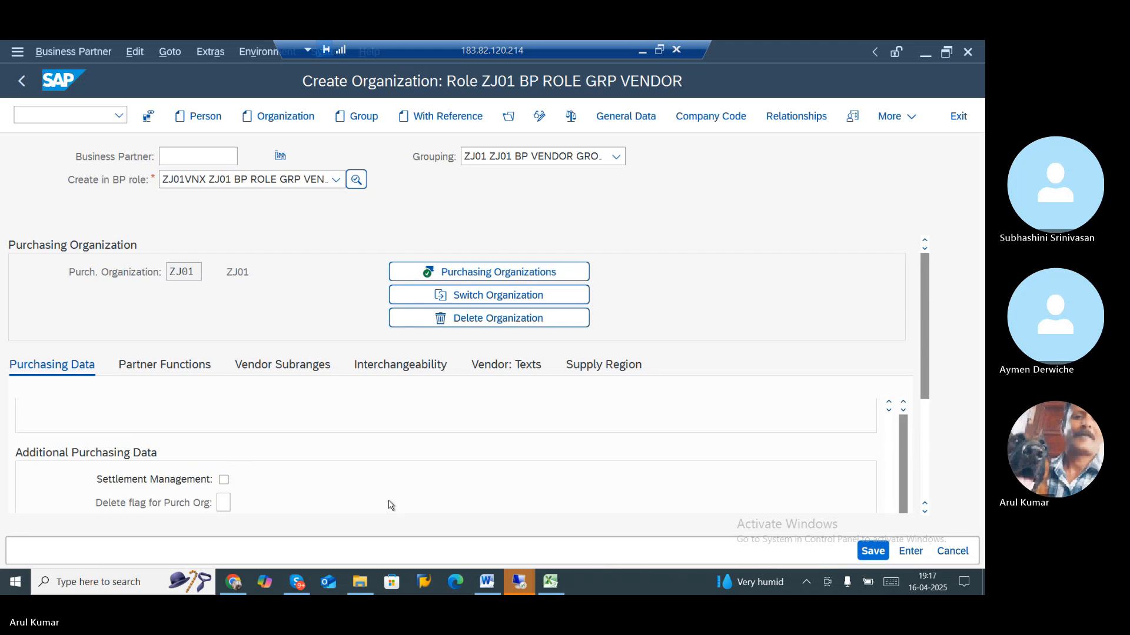
scroll(389, 503, "down", 3)
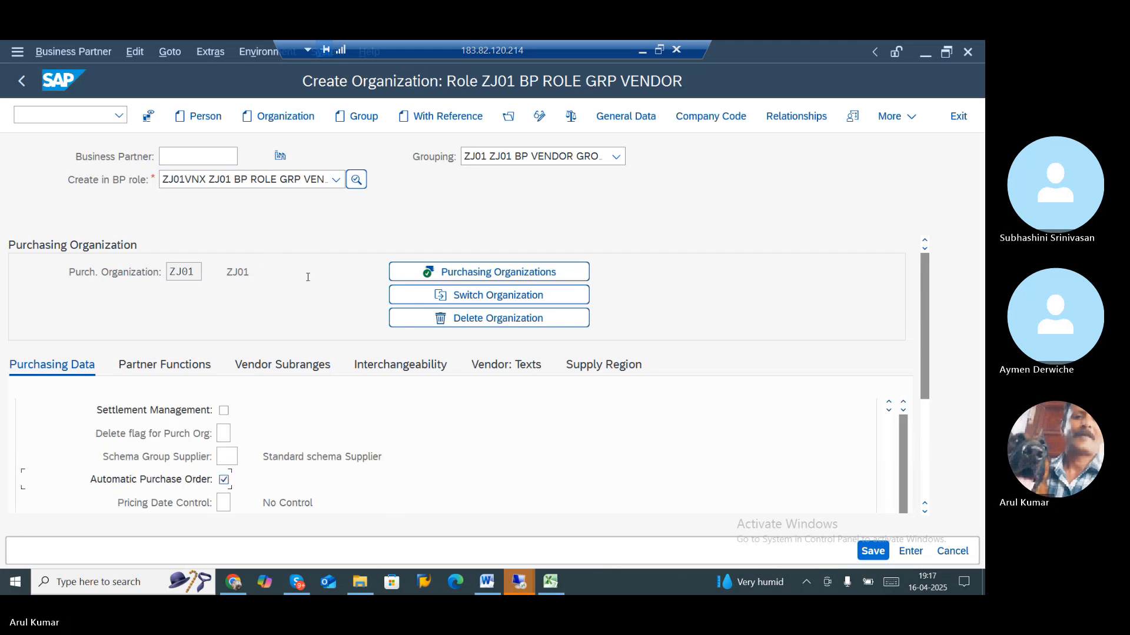
scroll(235, 447, "down", 6)
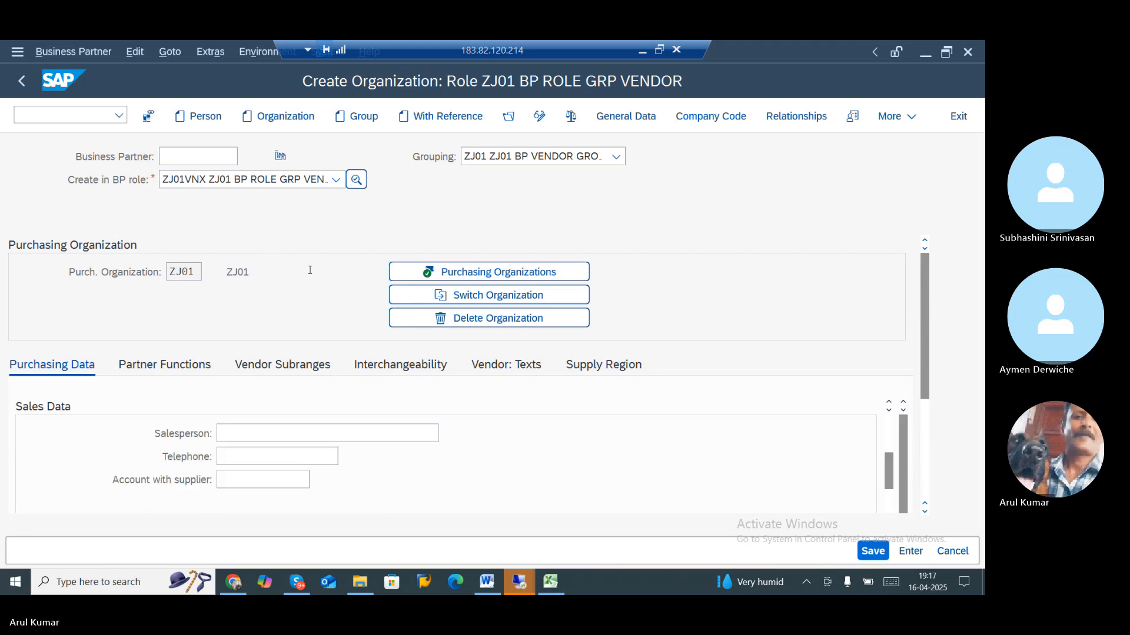
- Check the partner functions of HP OILS, save the business partner and select its new supplier number
left_click(191, 375)
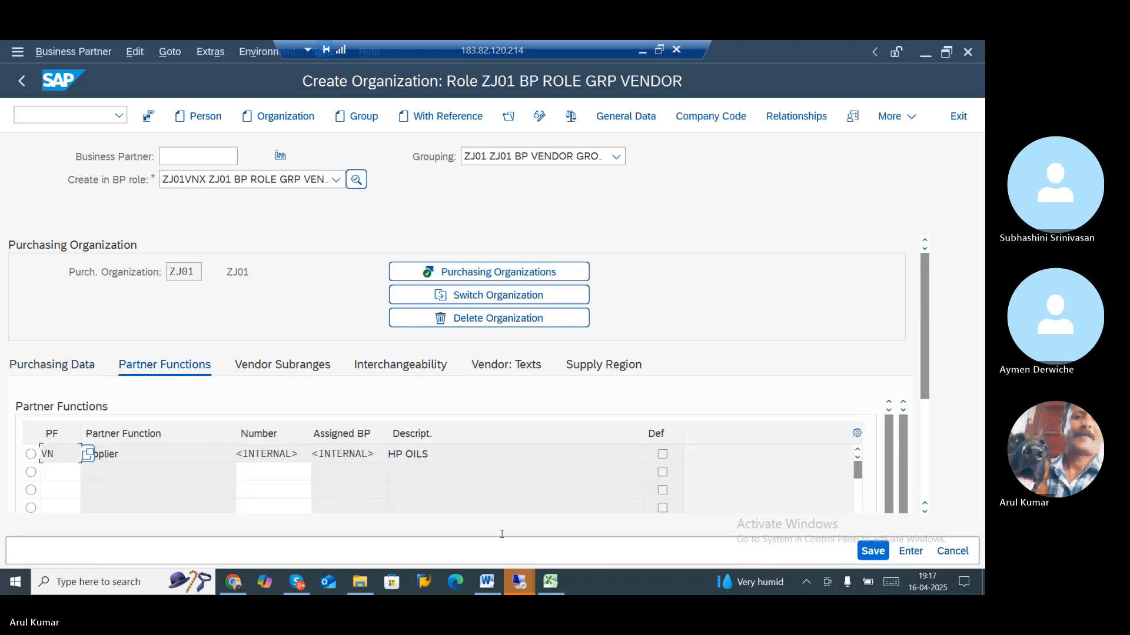
left_click(874, 552)
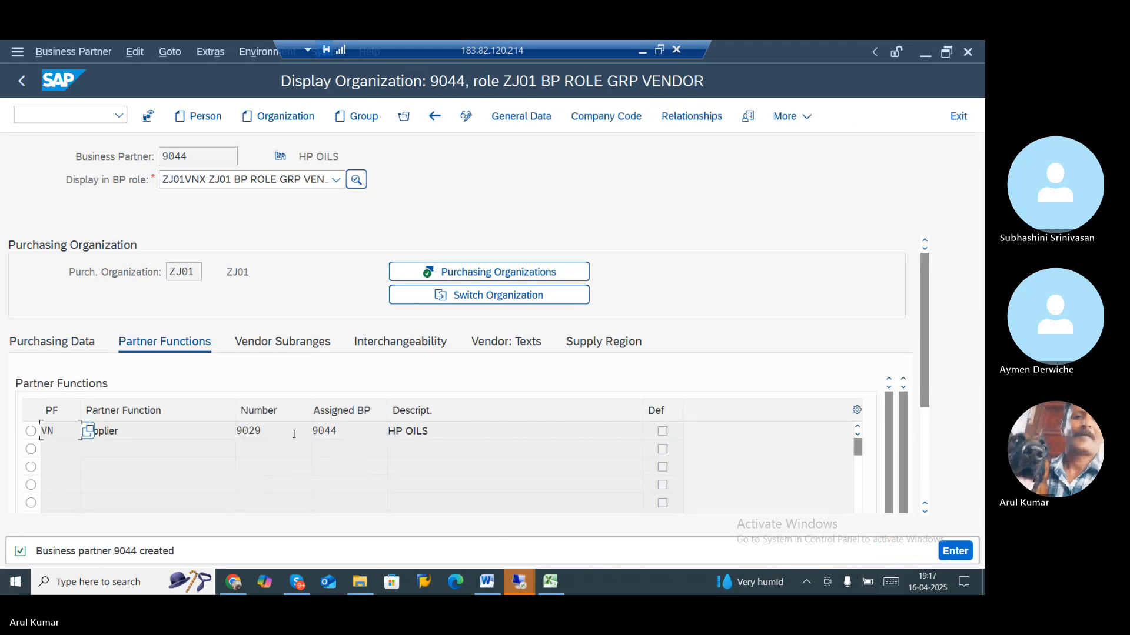
left_click_drag(275, 435, 217, 433)
left_click(796, 227)
- Start creating another organization in BP role ZJ01VNX ZJ01 BP ROLE GRP VENDOR
left_click(294, 118)
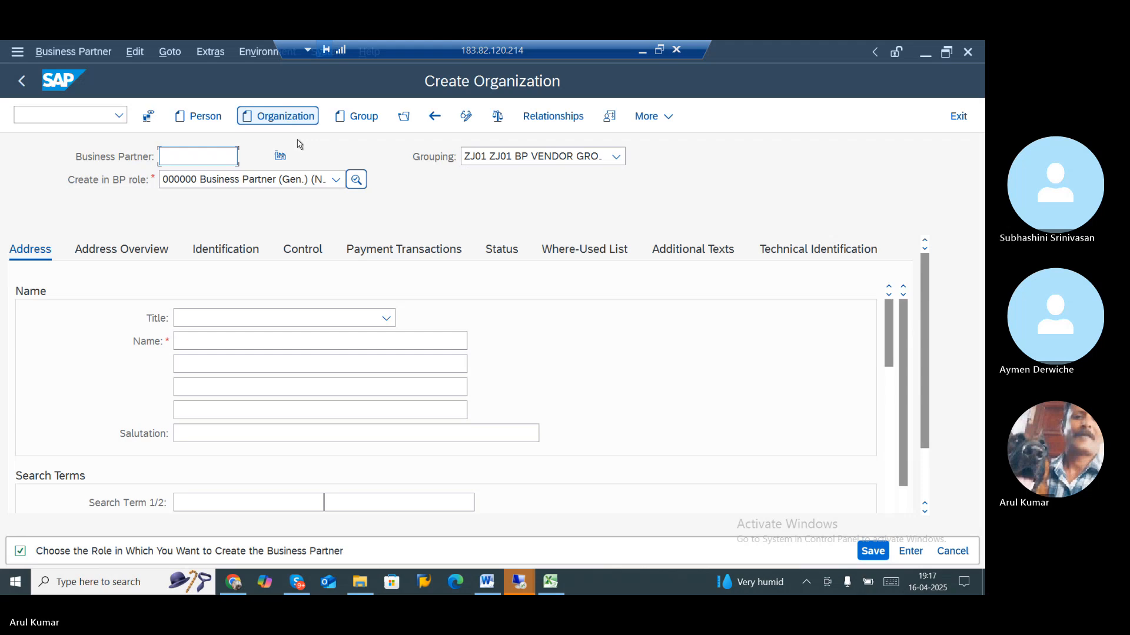
left_click(335, 179)
scroll(336, 181, "down", 10)
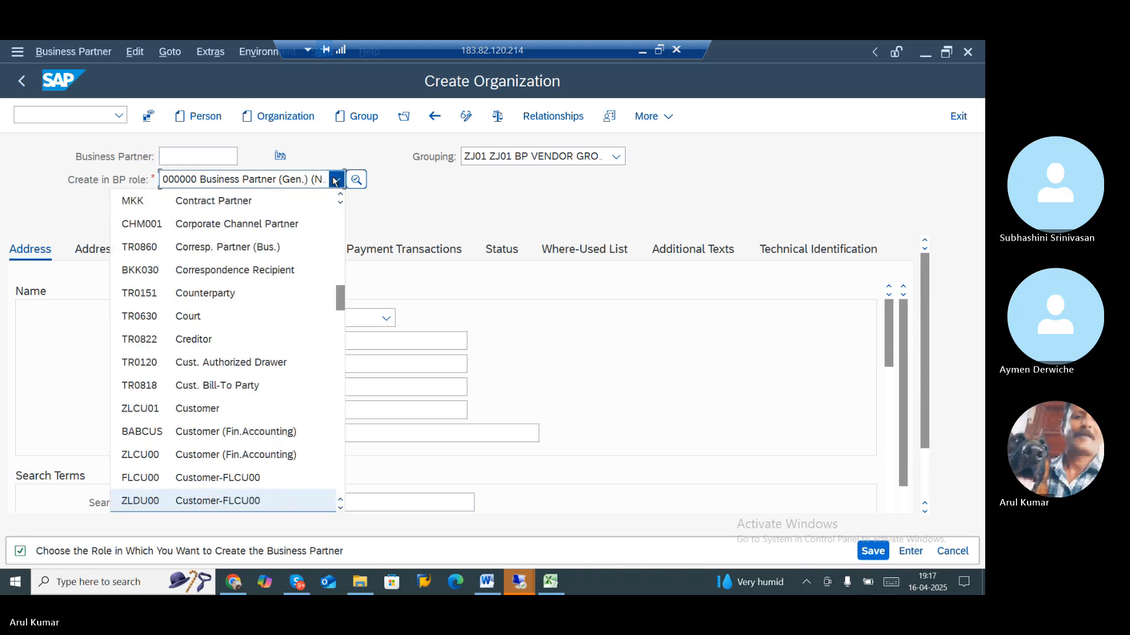
scroll(335, 181, "down", 15)
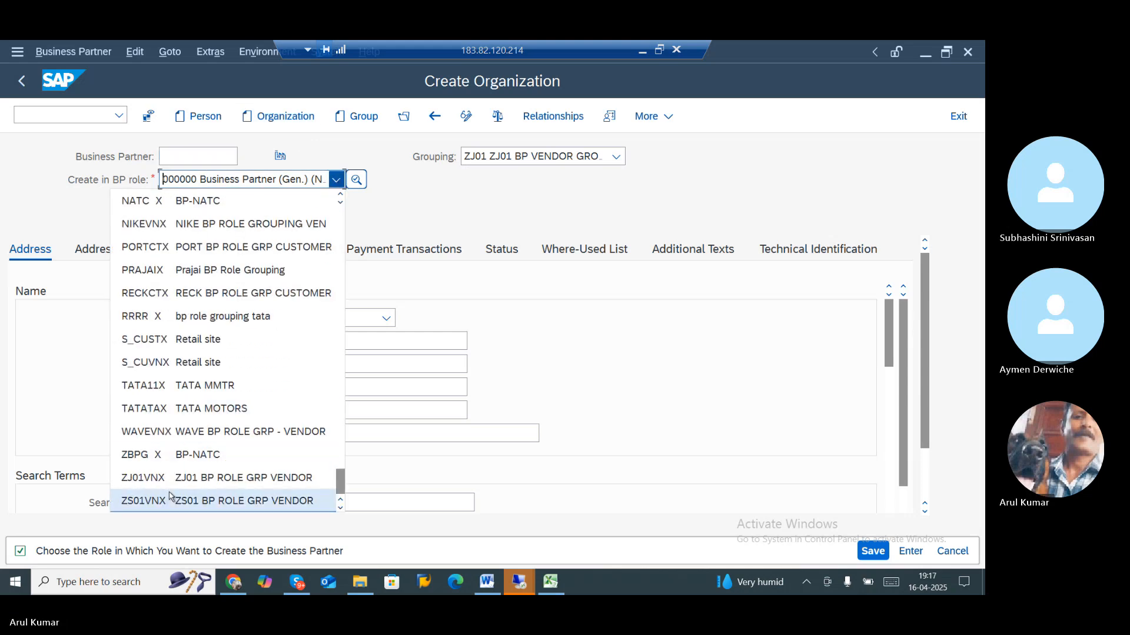
left_click(170, 477)
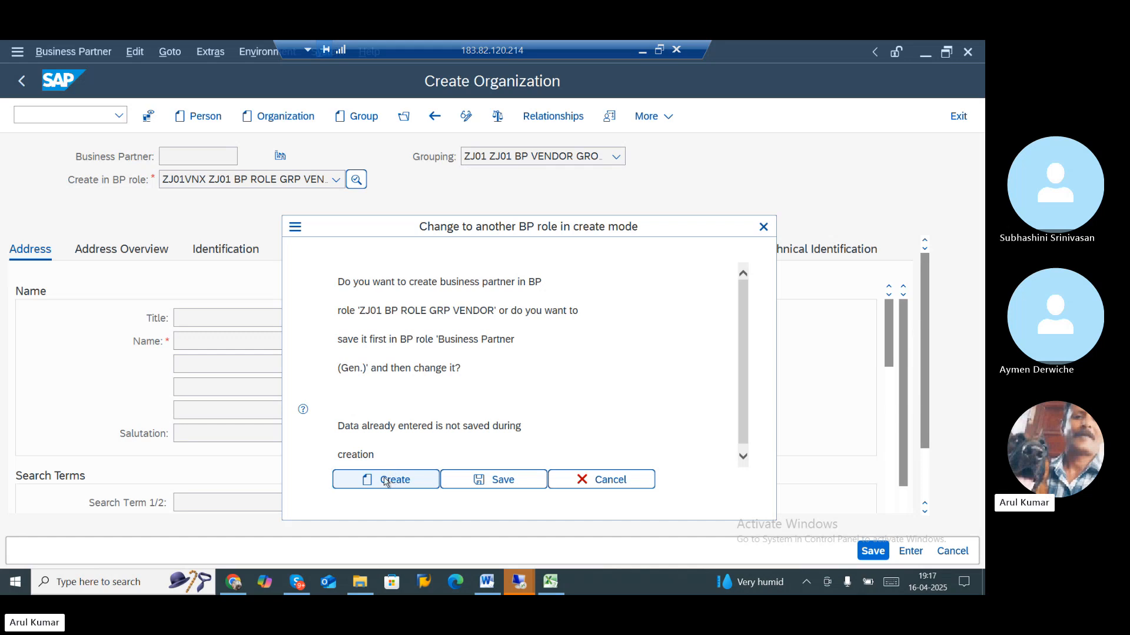
left_click(386, 480)
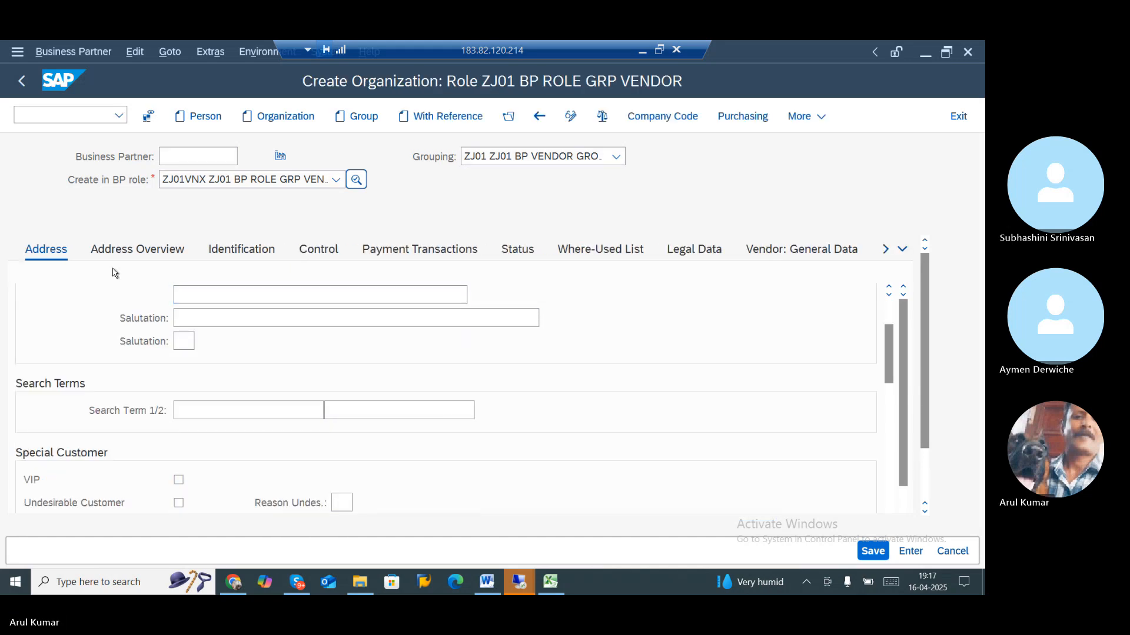
- Set the title to 0003 Company and enter SHELL PETROLIUM as the organization's name
left_click(387, 318)
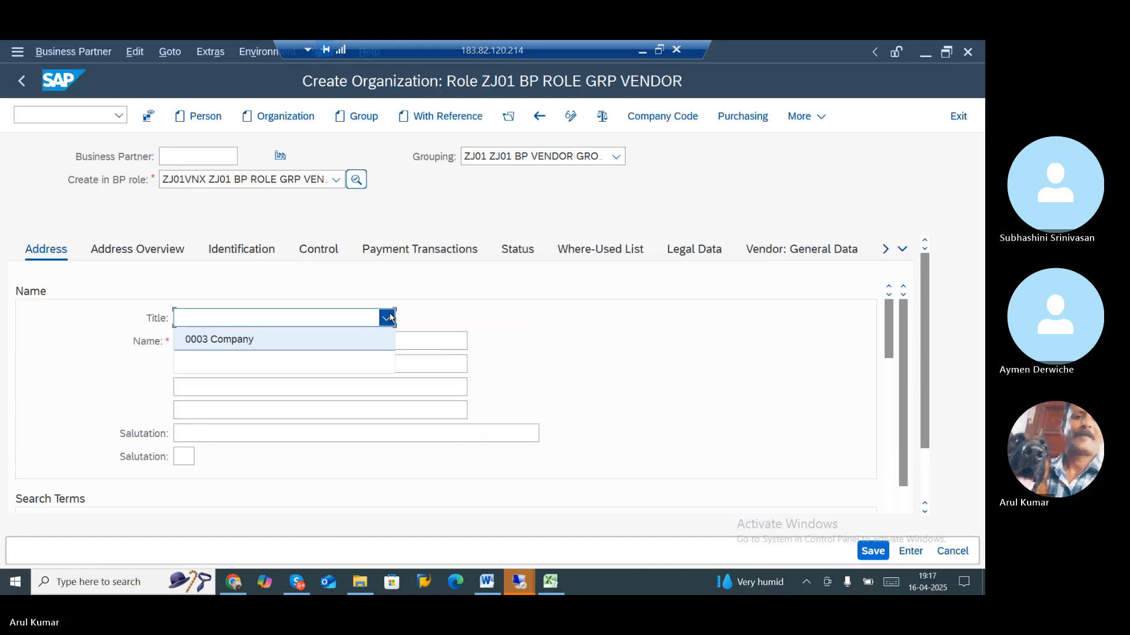
left_click(241, 341)
type("S")
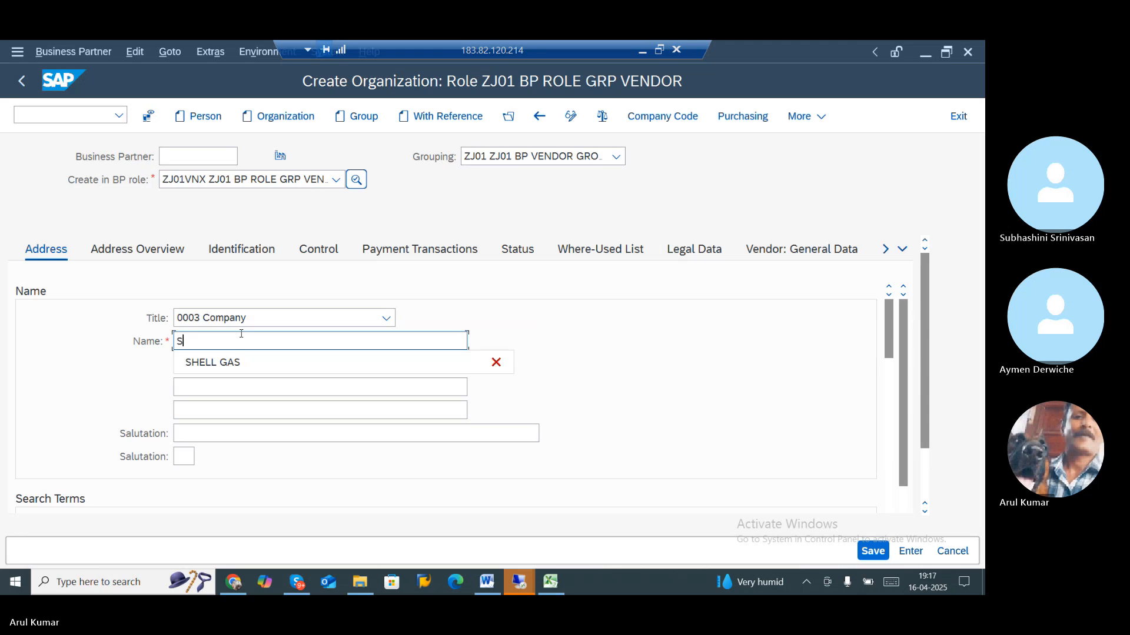
type("HELL PETRI")
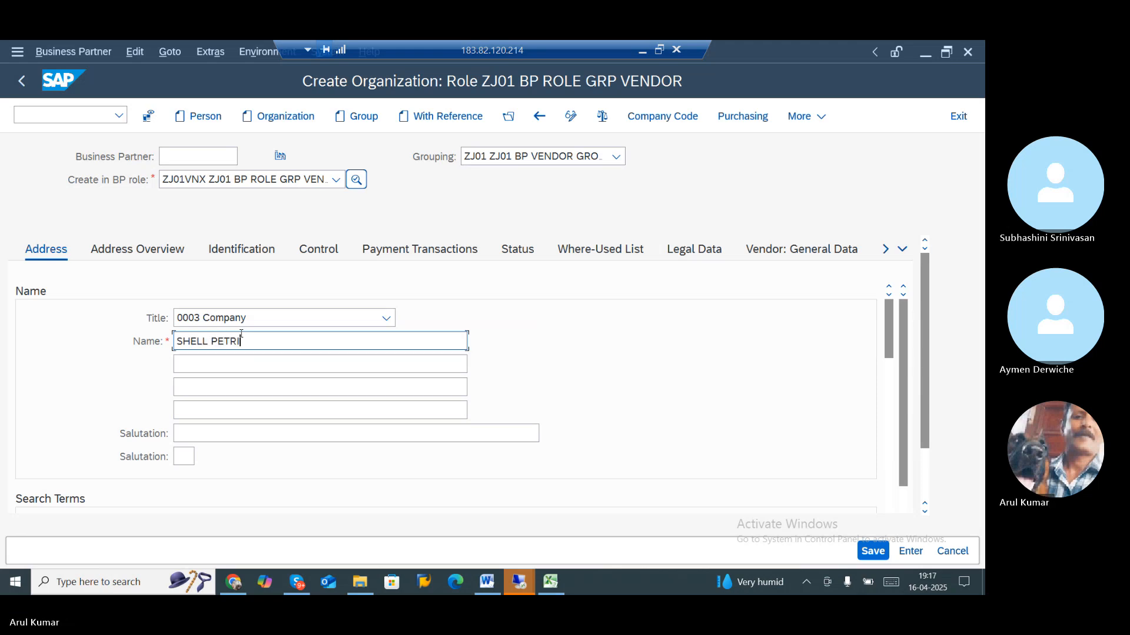
type("OLIUM")
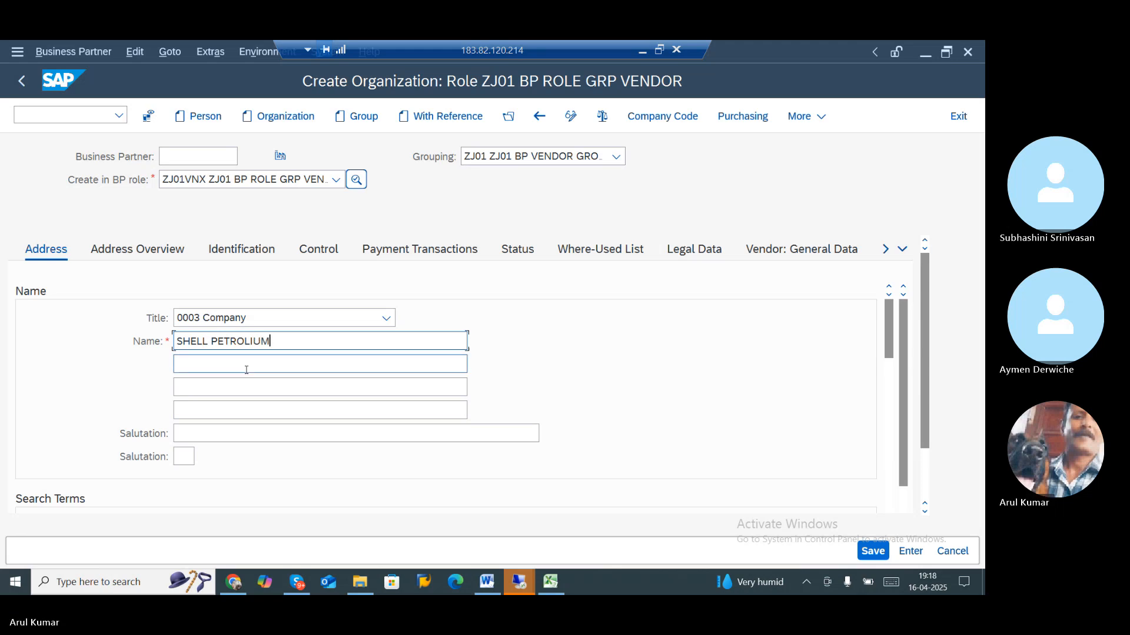
- Set the country of SHELL PETROLIUM to IN and its communication language to EN English
scroll(245, 371, "down", 5)
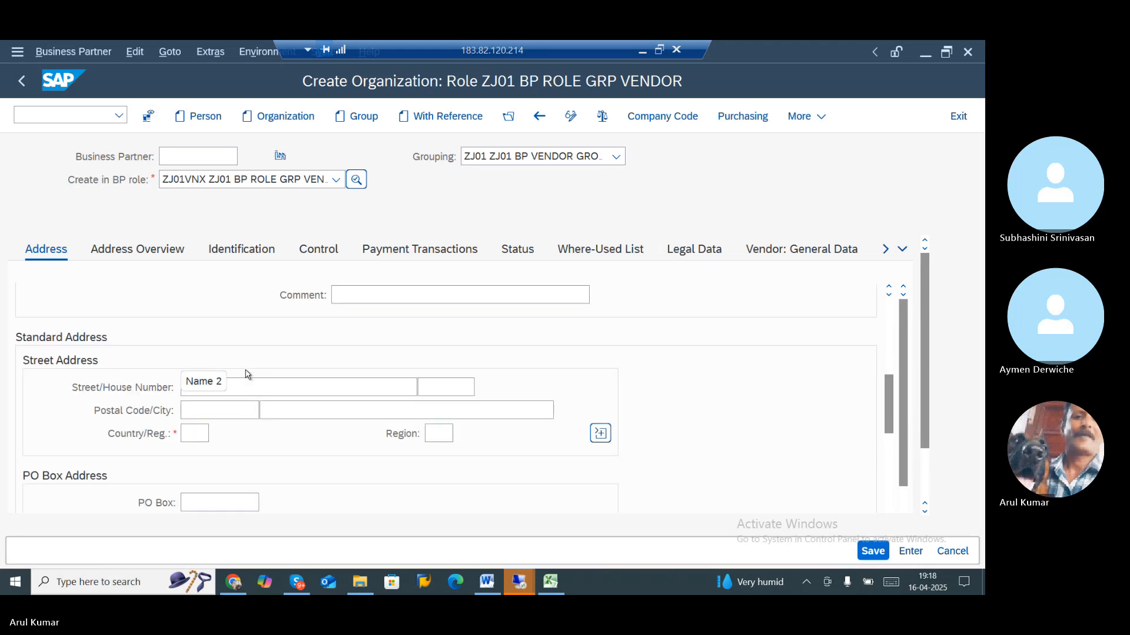
left_click(205, 428)
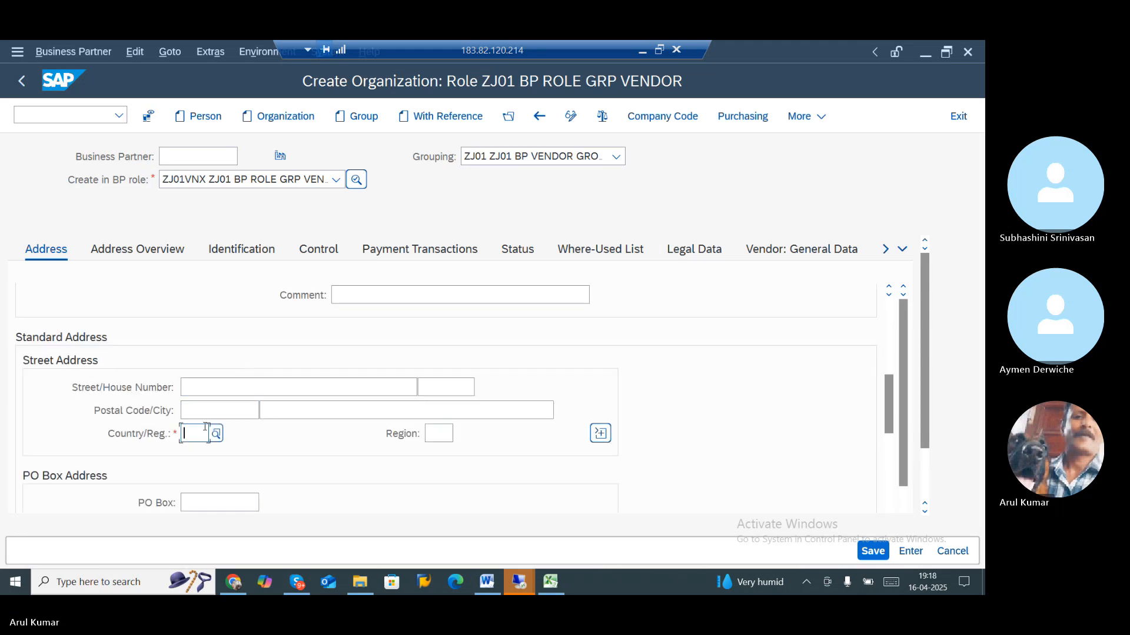
type("IN")
scroll(369, 486, "down", 3)
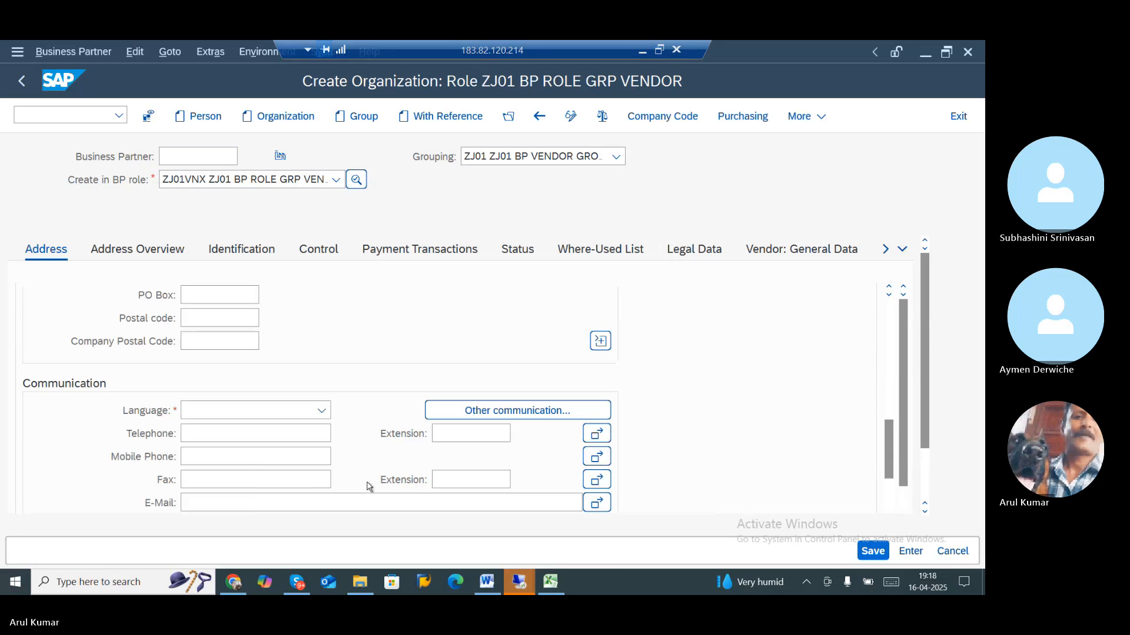
left_click(253, 410)
scroll(254, 411, "down", 2)
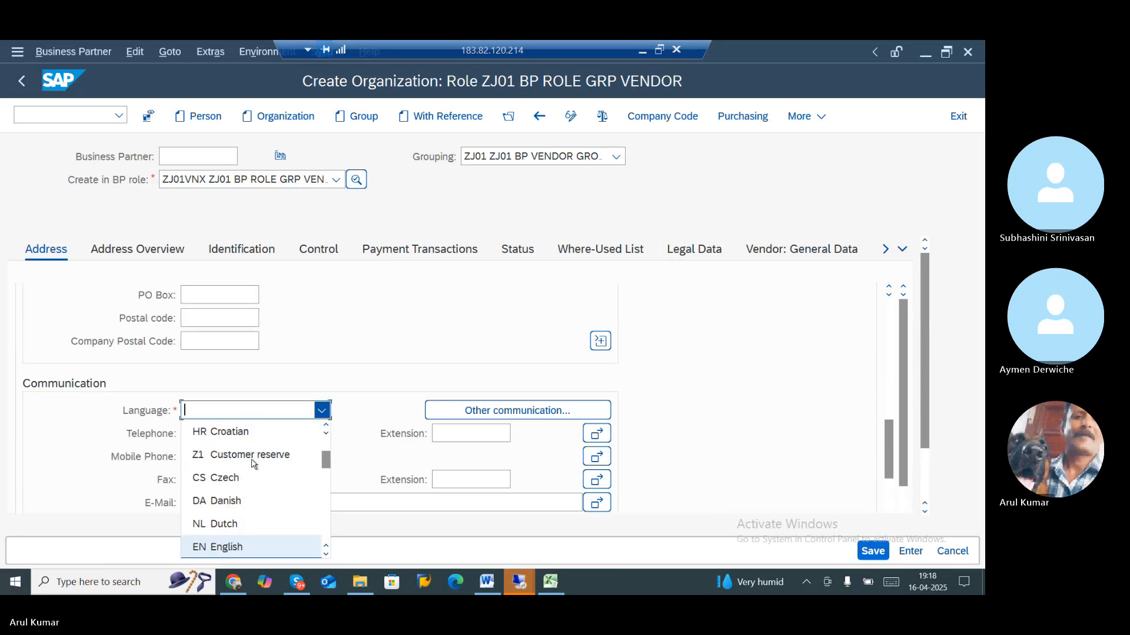
left_click(230, 544)
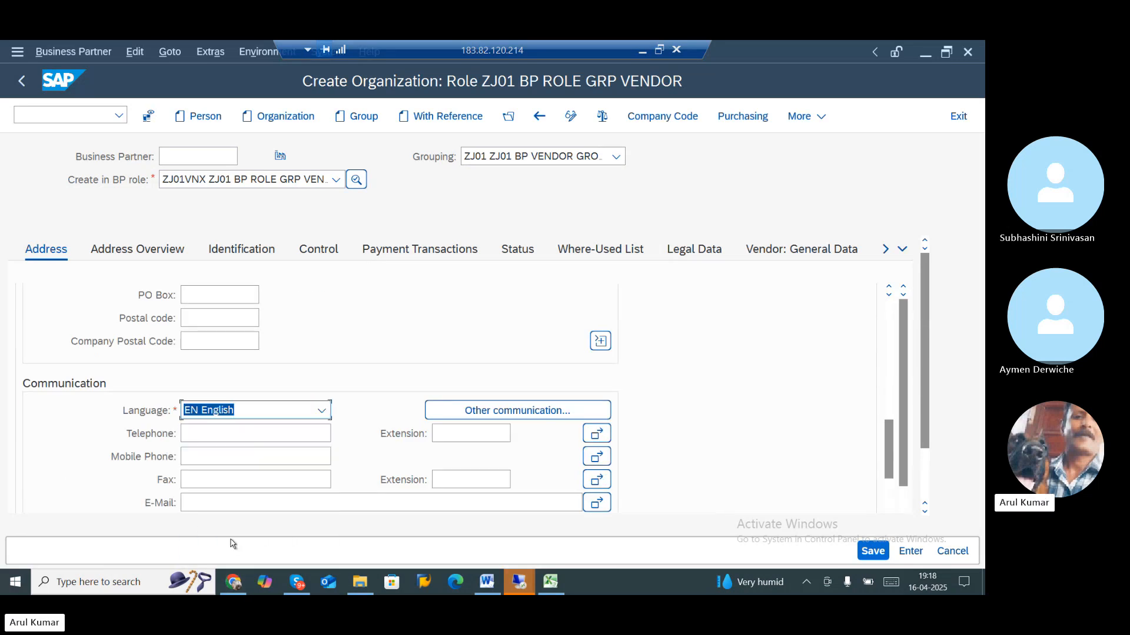
- Add company code ZJ01 to SHELL PETROLIUM with reconciliation account 21100000
left_click(652, 121)
type("ZJ01")
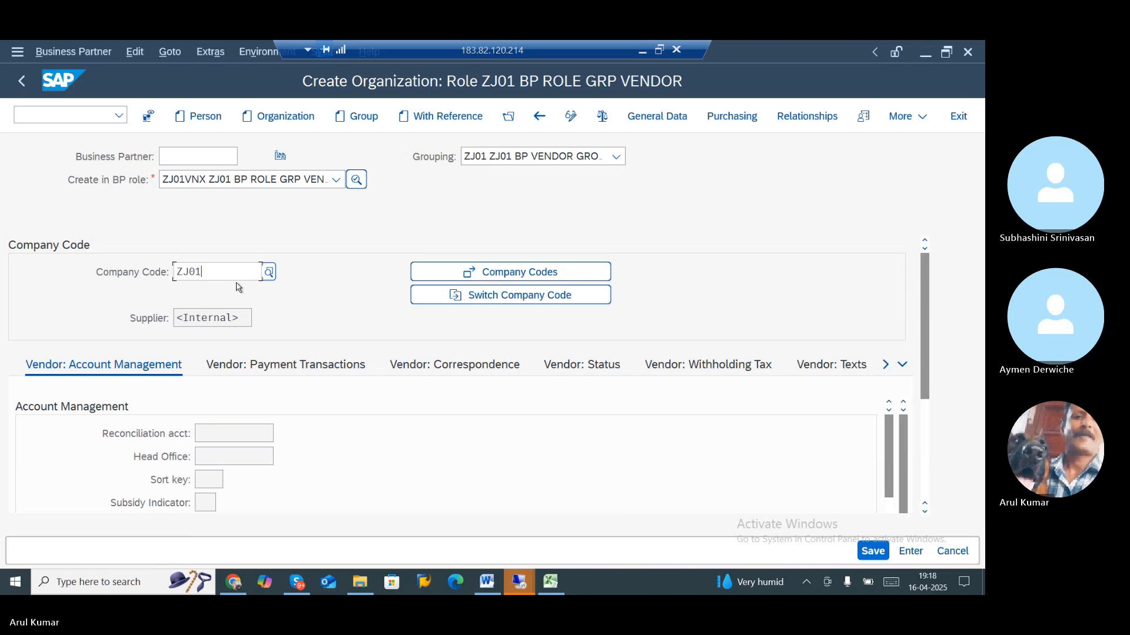
key("Return")
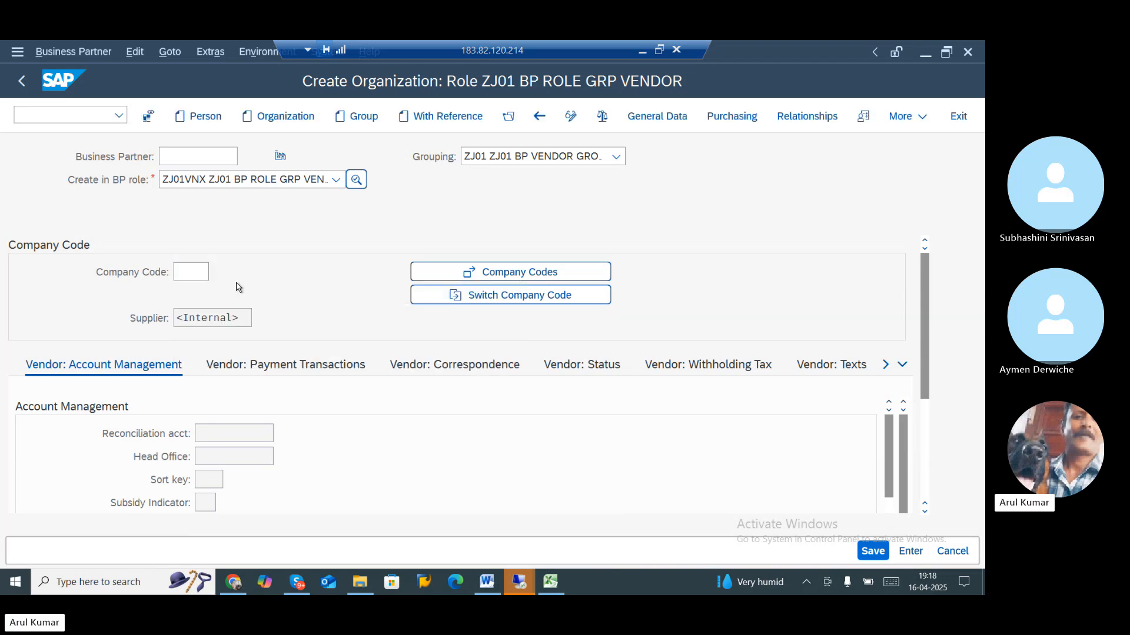
left_click(241, 436)
type("2")
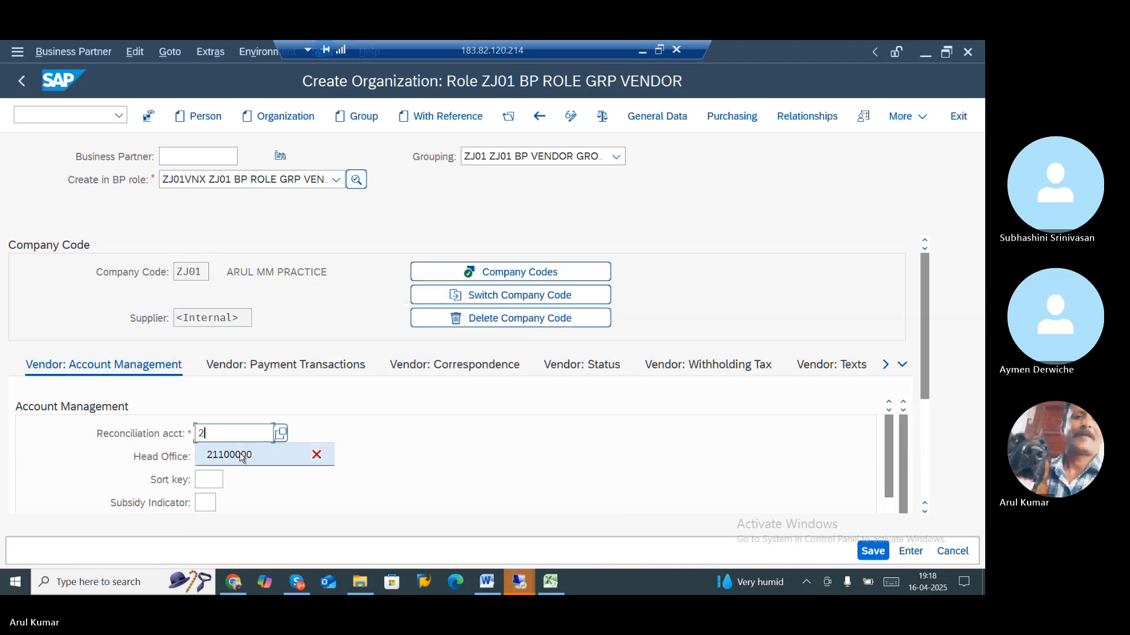
left_click(243, 457)
- Assign purchasing organization ZJ01 to SHELL PETROLIUM in its purchasing data
left_click(743, 117)
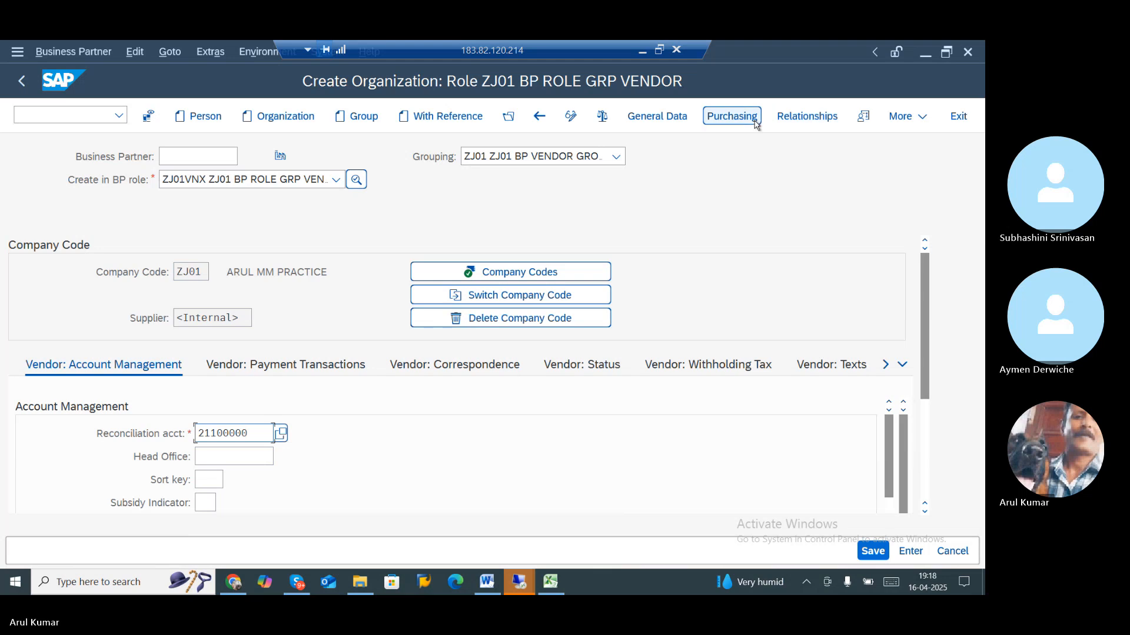
left_click(187, 273)
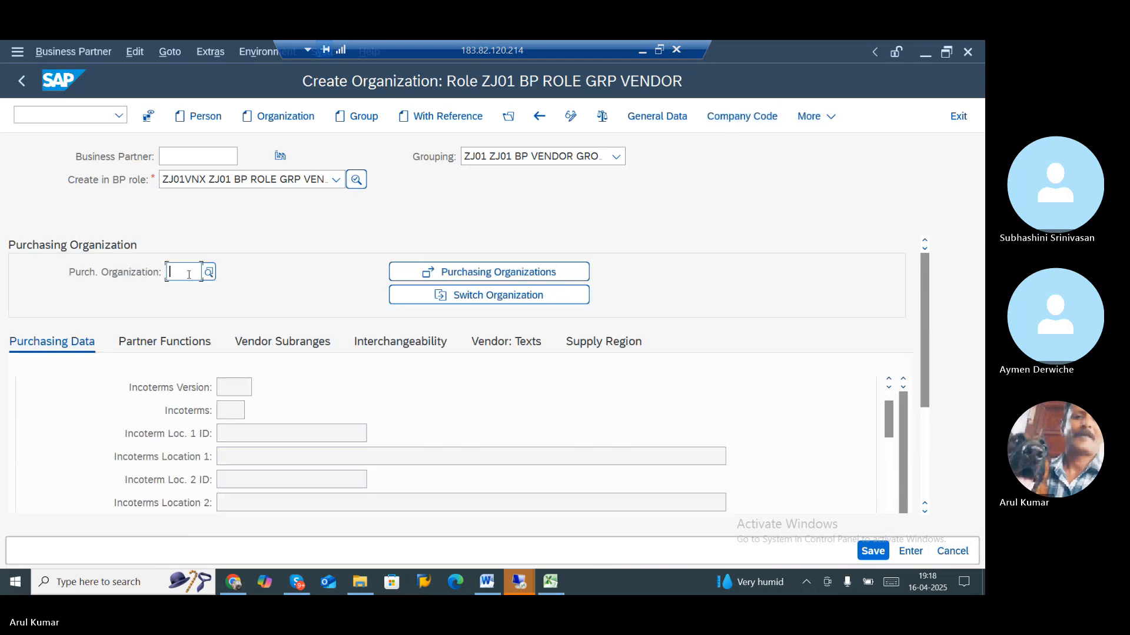
type("ZJ0")
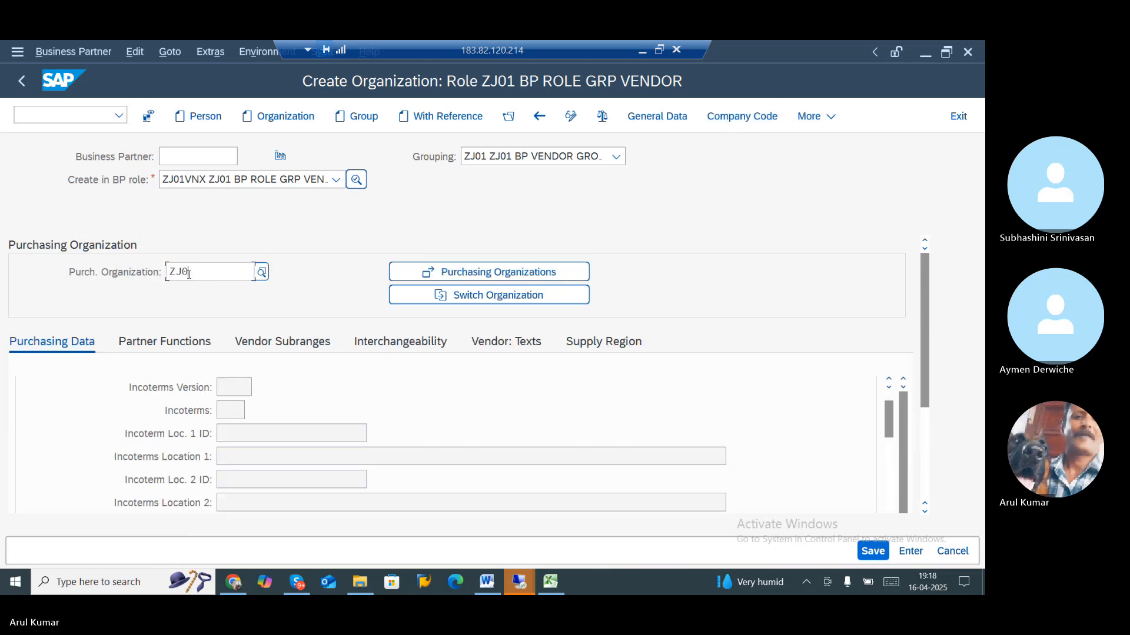
type("1")
key("Return")
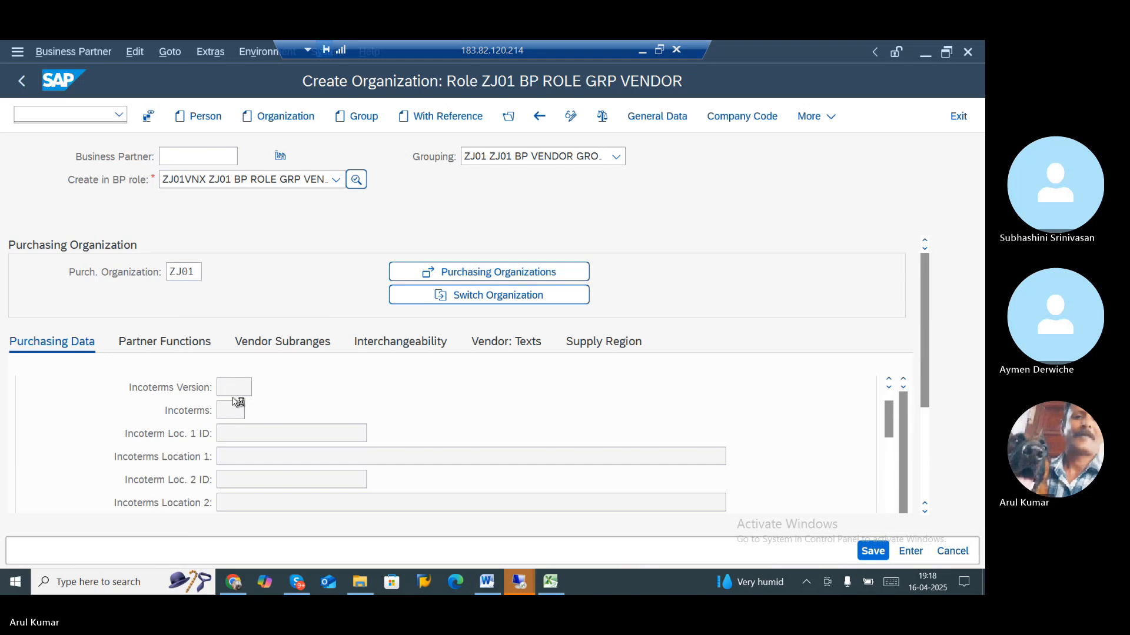
- Set the order currency of SHELL PETROLIUM to INR in the purchasing conditions
left_click(228, 411)
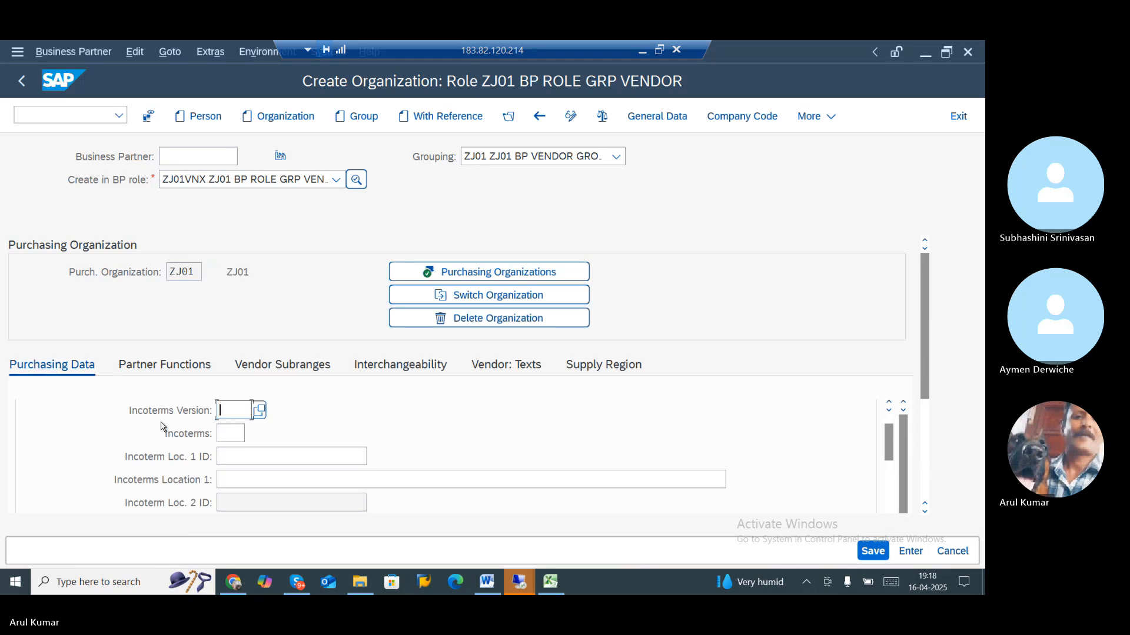
scroll(163, 426, "up", 2)
left_click(229, 426)
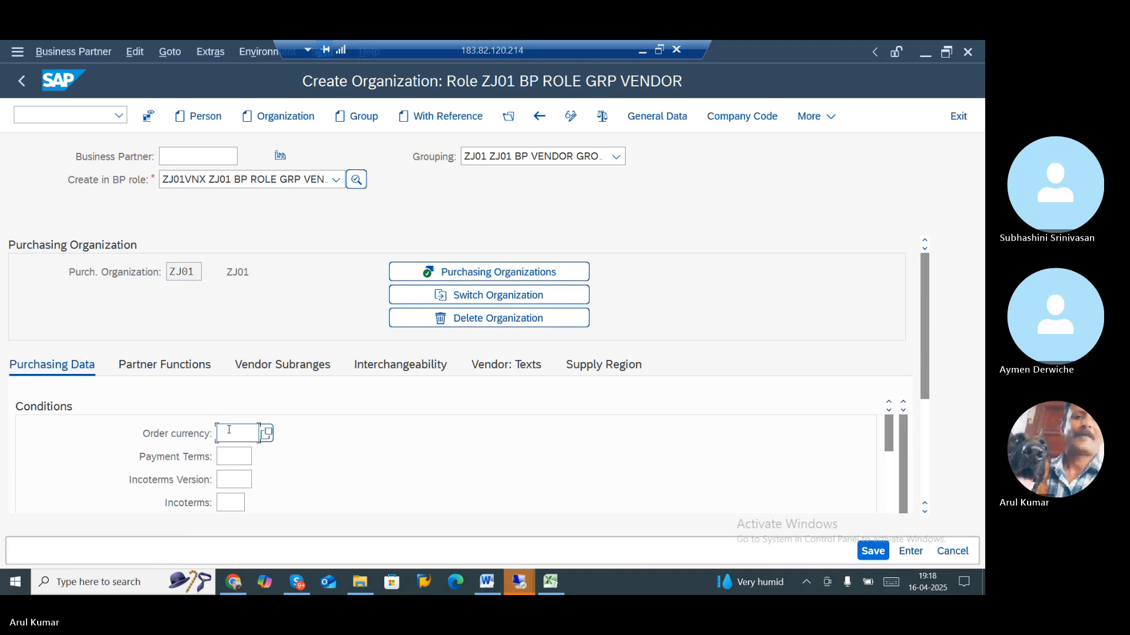
type("IN")
left_click(229, 452)
scroll(252, 478, "down", 10)
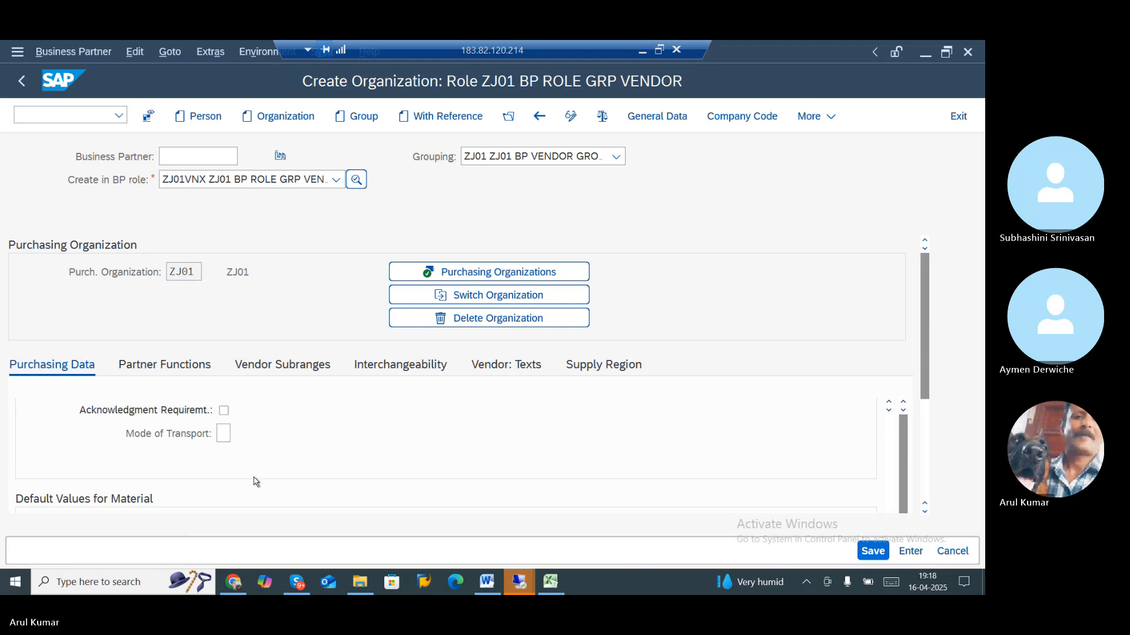
- Enable Automatic Purchase Order in the additional purchasing data of SHELL PETROLIUM
scroll(255, 479, "down", 3)
scroll(256, 482, "down", 5)
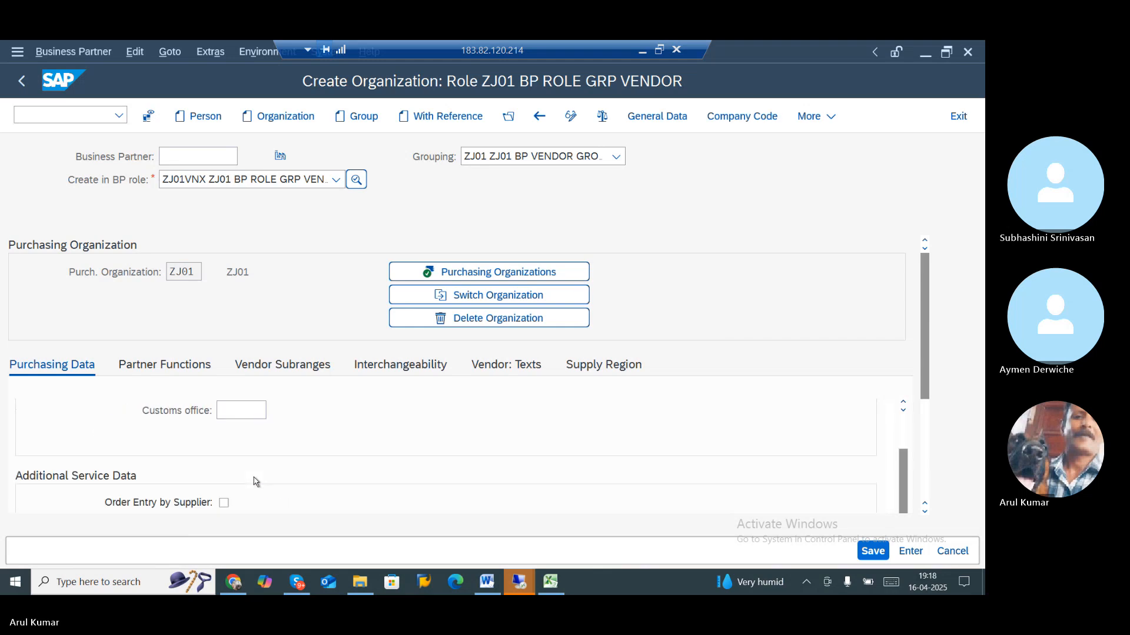
scroll(254, 481, "up", 4)
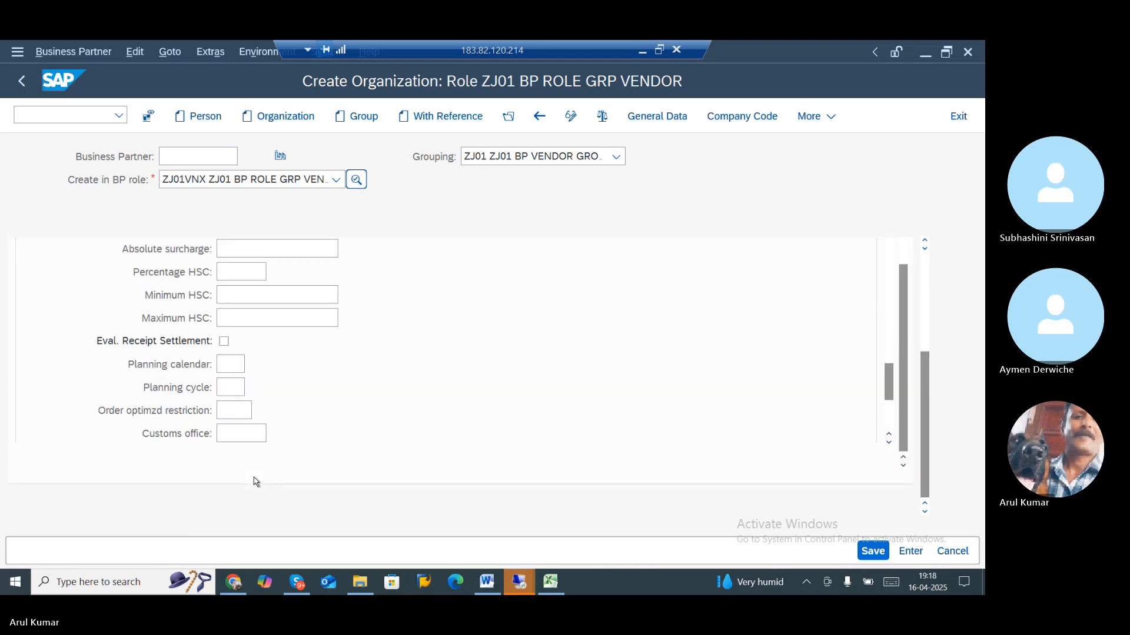
scroll(255, 481, "down", 3)
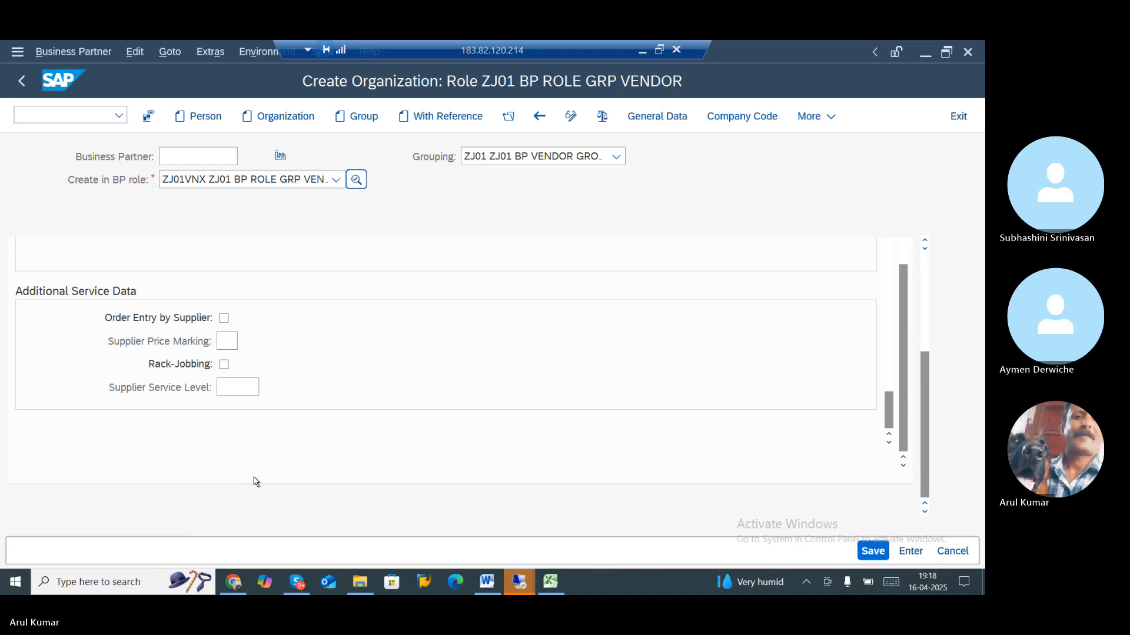
scroll(255, 482, "up", 1)
scroll(255, 482, "up", 3)
scroll(255, 481, "up", 3)
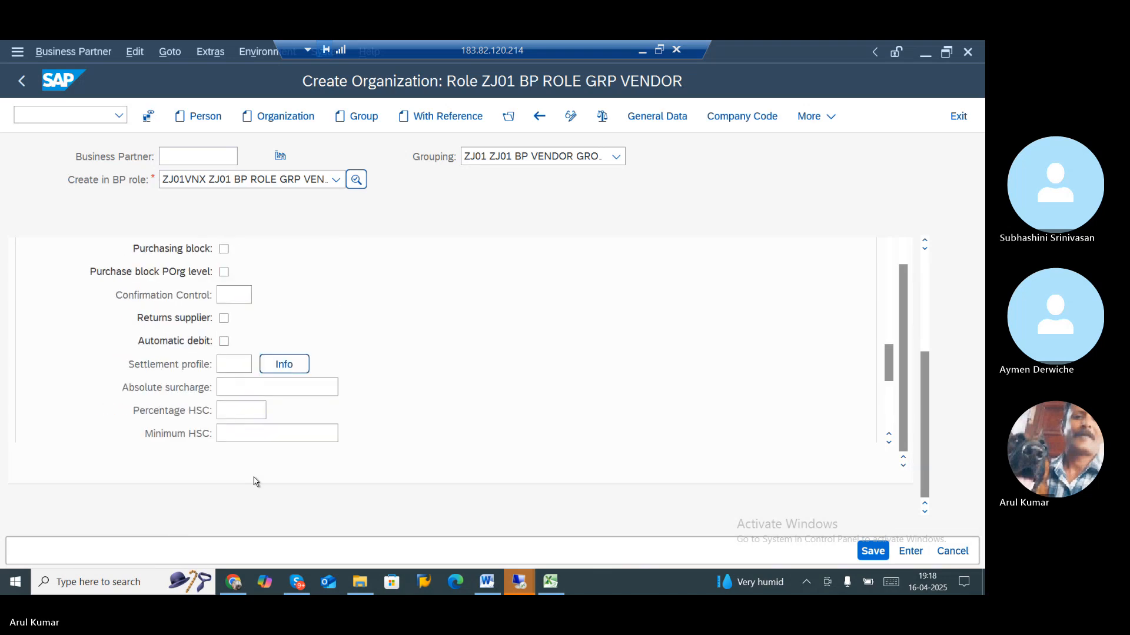
scroll(255, 482, "down", 3)
scroll(255, 482, "up", 3)
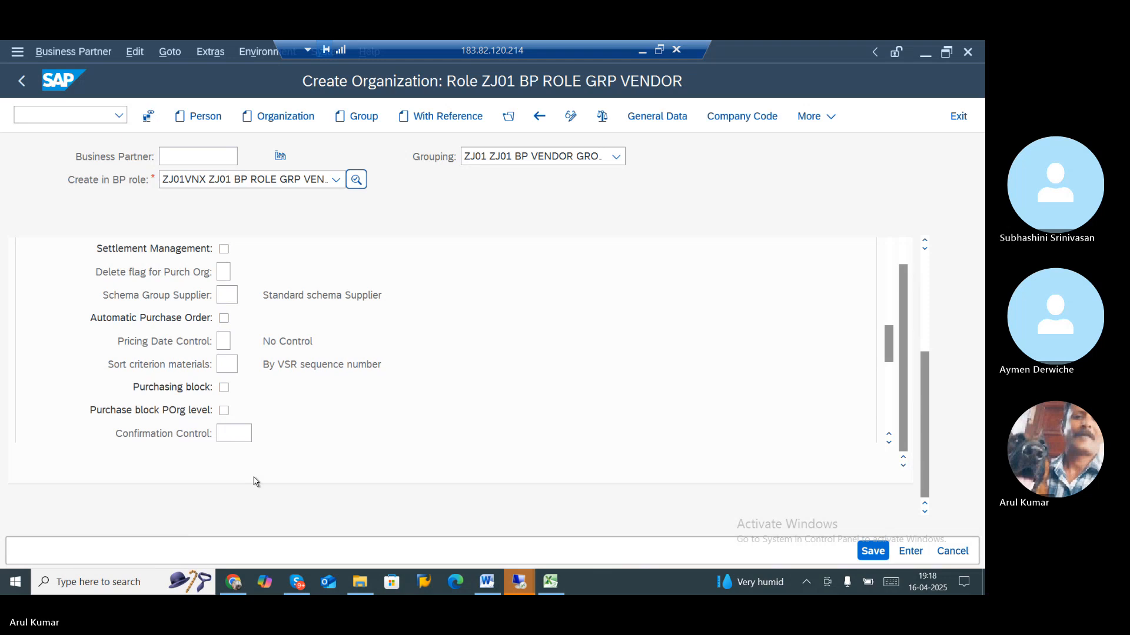
left_click(224, 318)
scroll(289, 358, "up", 1)
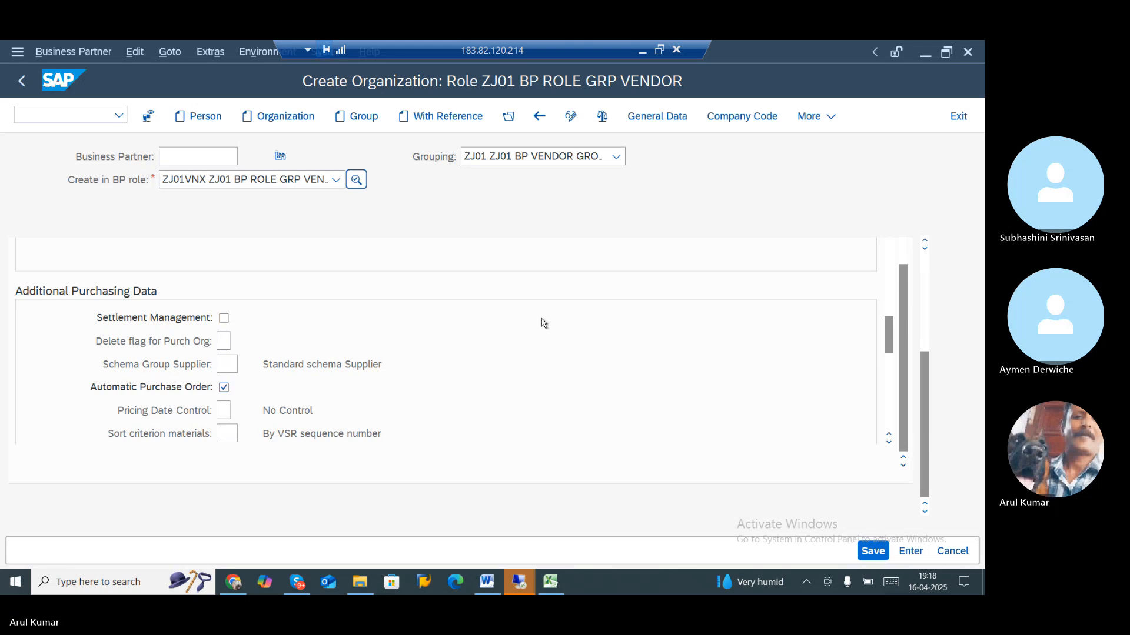
- Show the partner functions of SHELL PETROLIUM, save the vendor and copy its supplier number
scroll(565, 323, "up", 6)
scroll(279, 241, "up", 3)
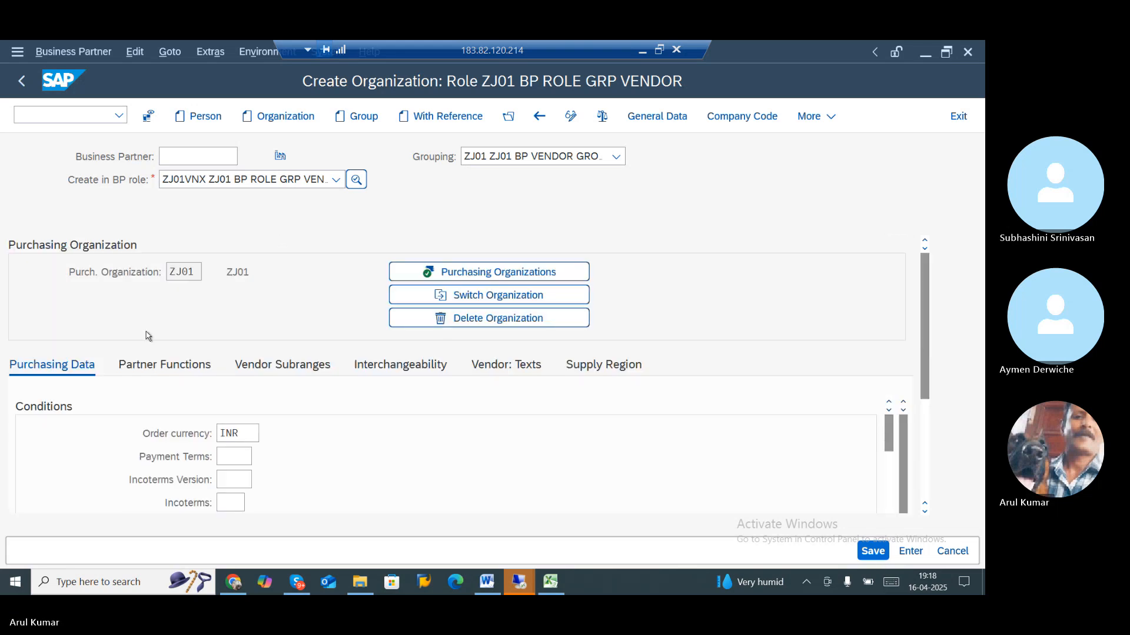
left_click(184, 366)
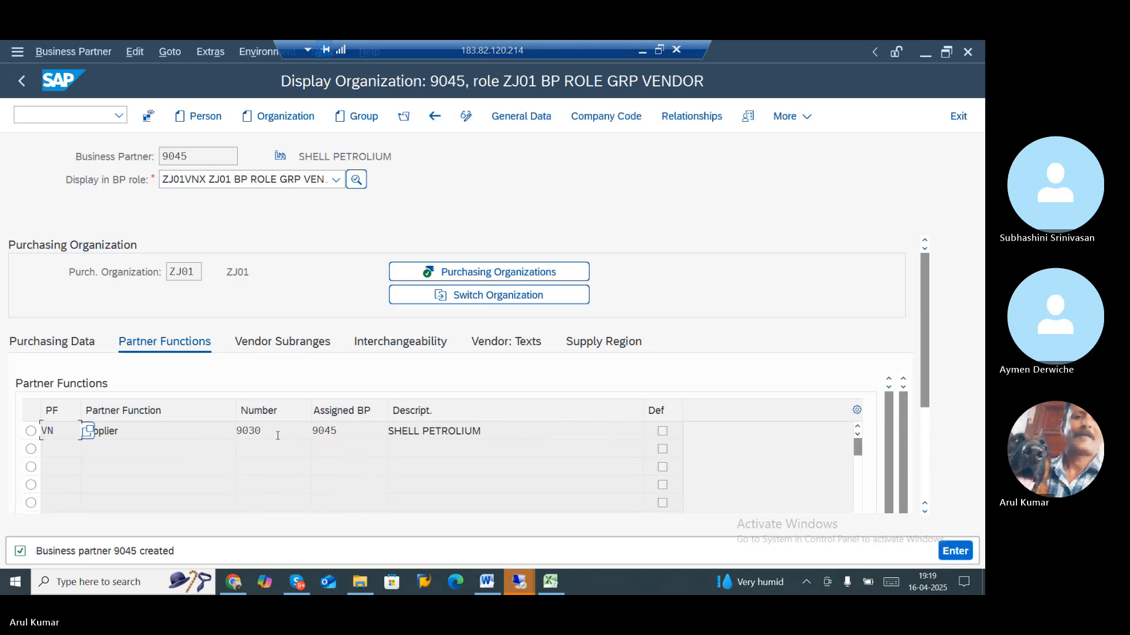
left_click_drag(277, 436, 216, 434)
key("ctrl+c")
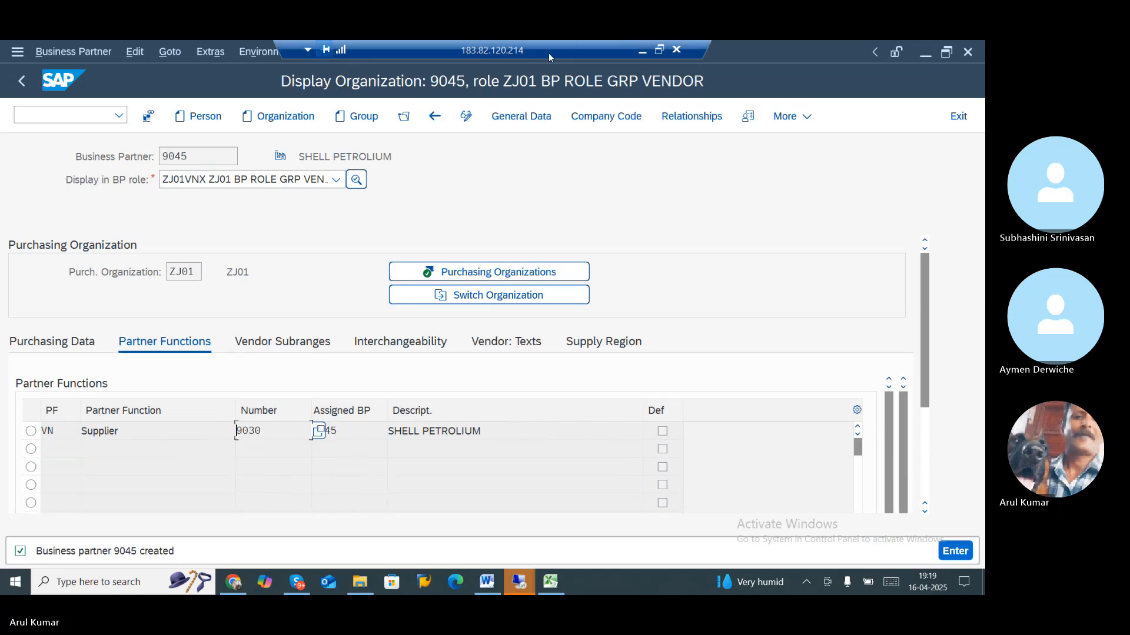
- Switch to the Excel workbook and record vendor number 9030 in cell C21 and 9029 in cell C20
left_click(642, 53)
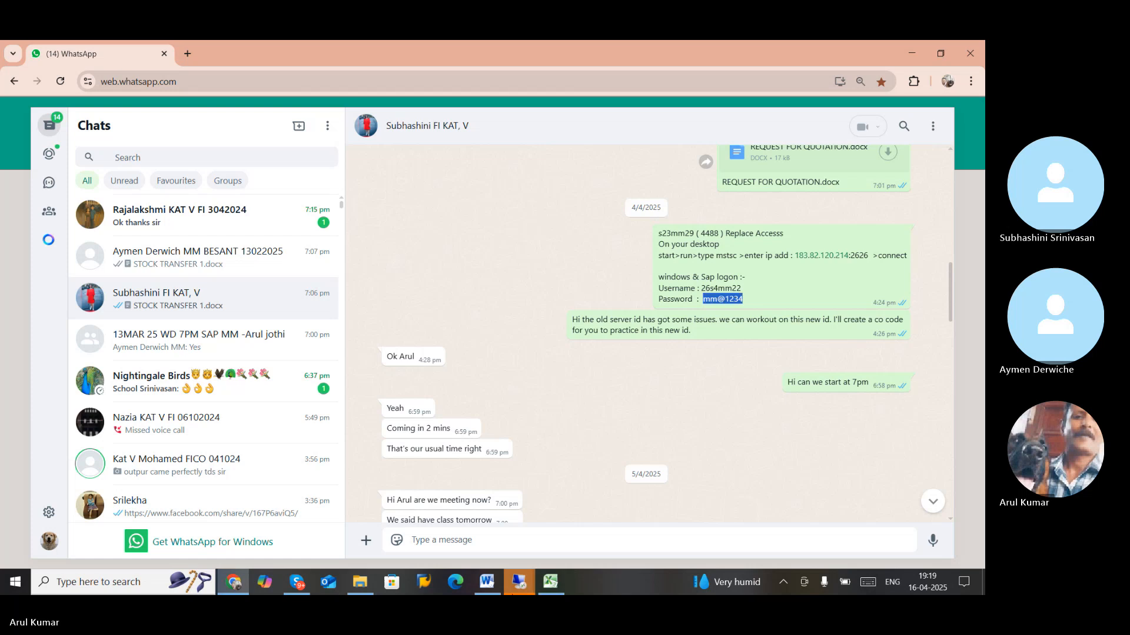
left_click(539, 590)
left_click(299, 362)
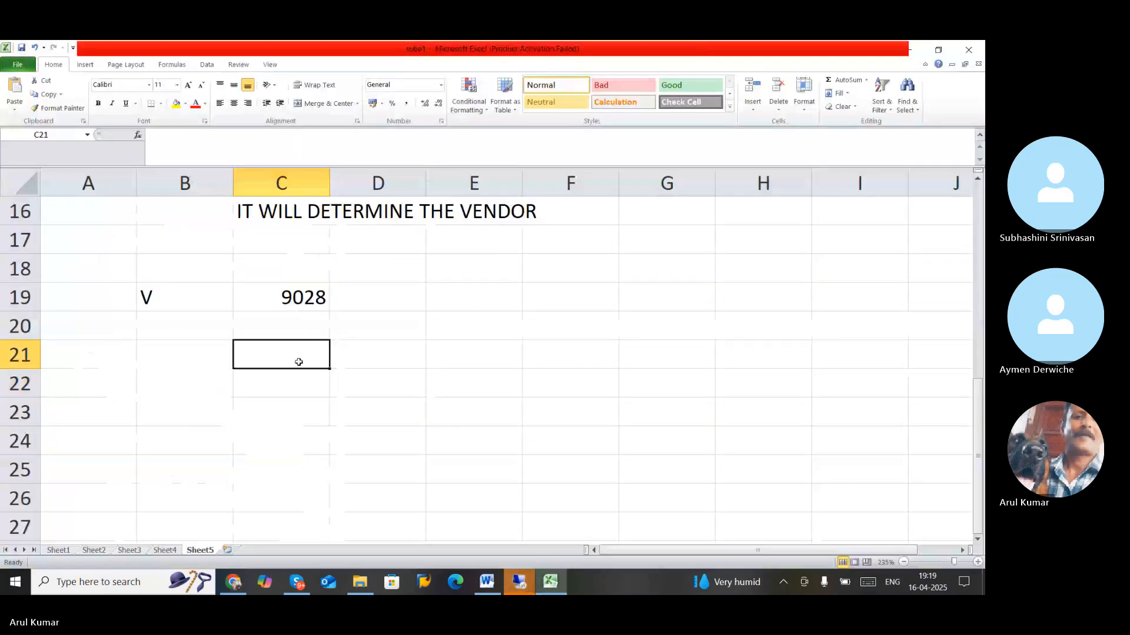
key("ctrl+v")
left_click(304, 330)
type("9029")
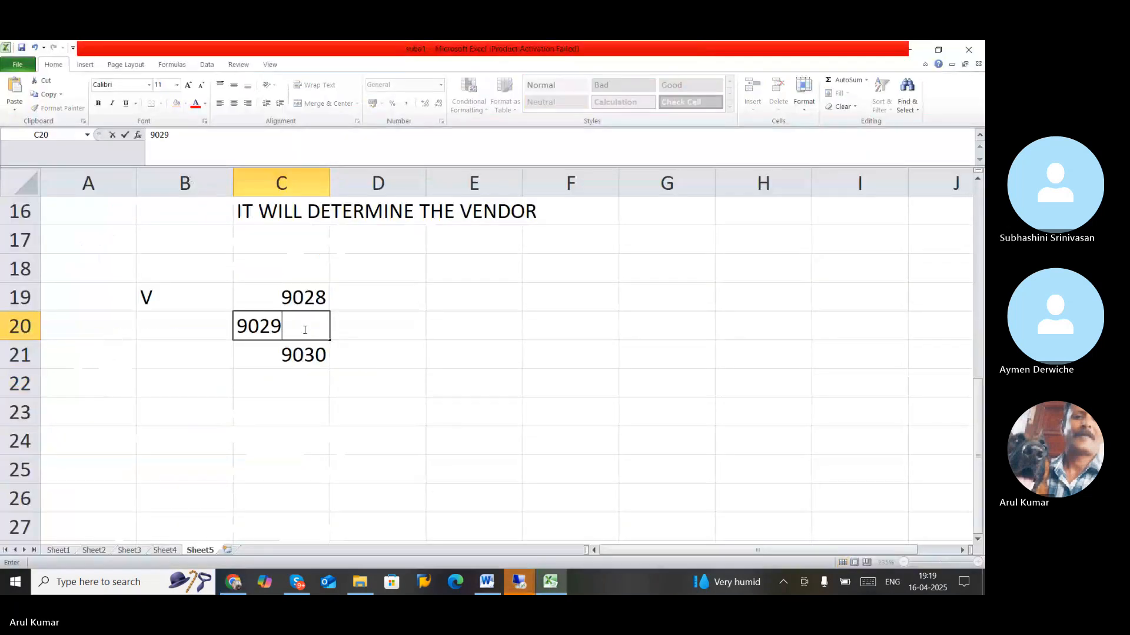
key("Return")
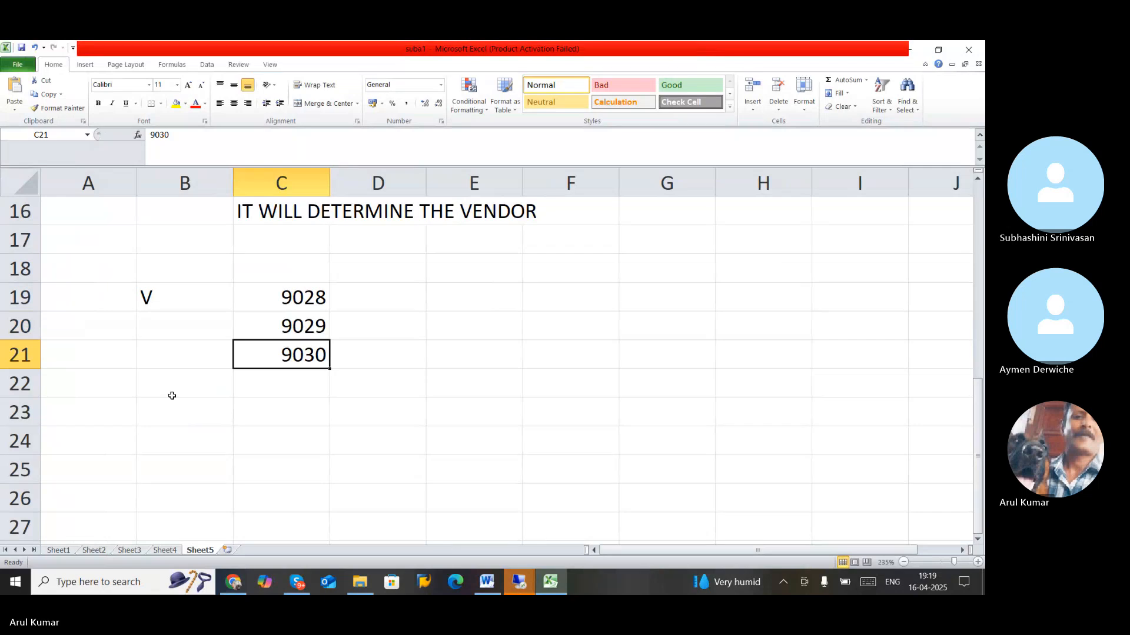
- Enter the label M in cell B22 below the vendor list
left_click(156, 383)
type("M")
left_click(492, 430)
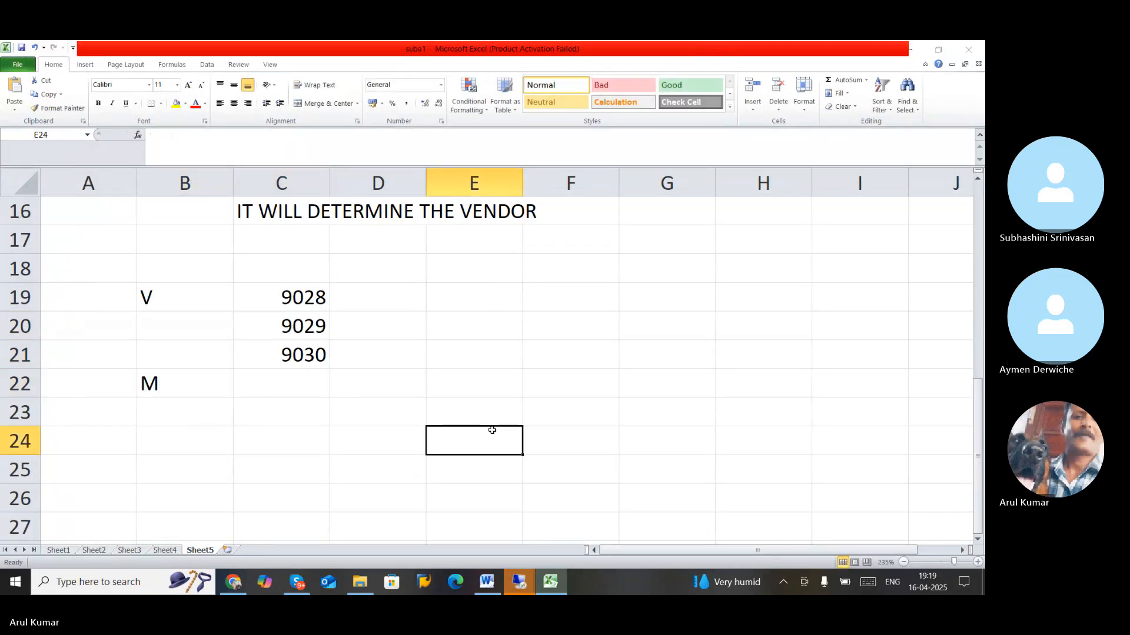
- Switch back to the SAP remote session and start material creation with transaction /NMM01
left_click(234, 581)
left_click(518, 583)
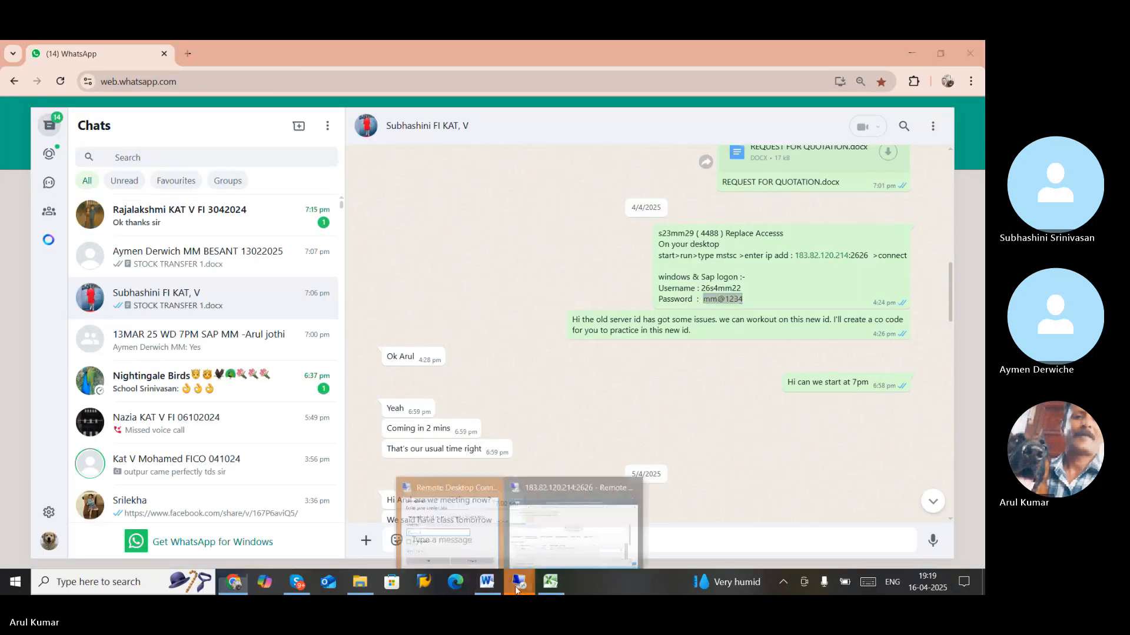
left_click(555, 524)
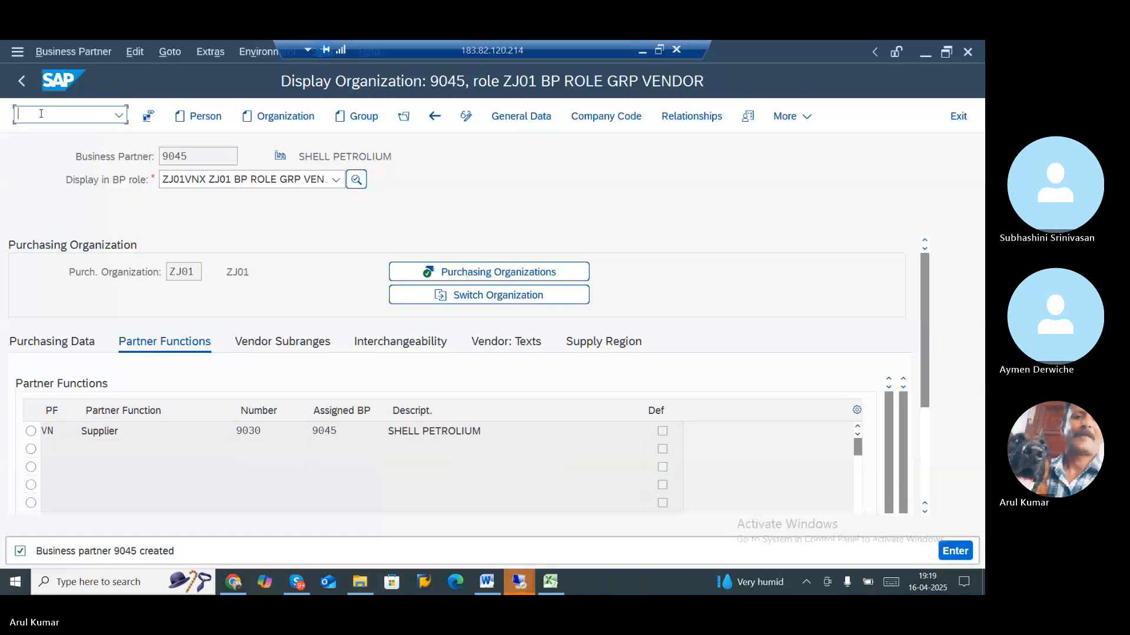
type("/NMM")
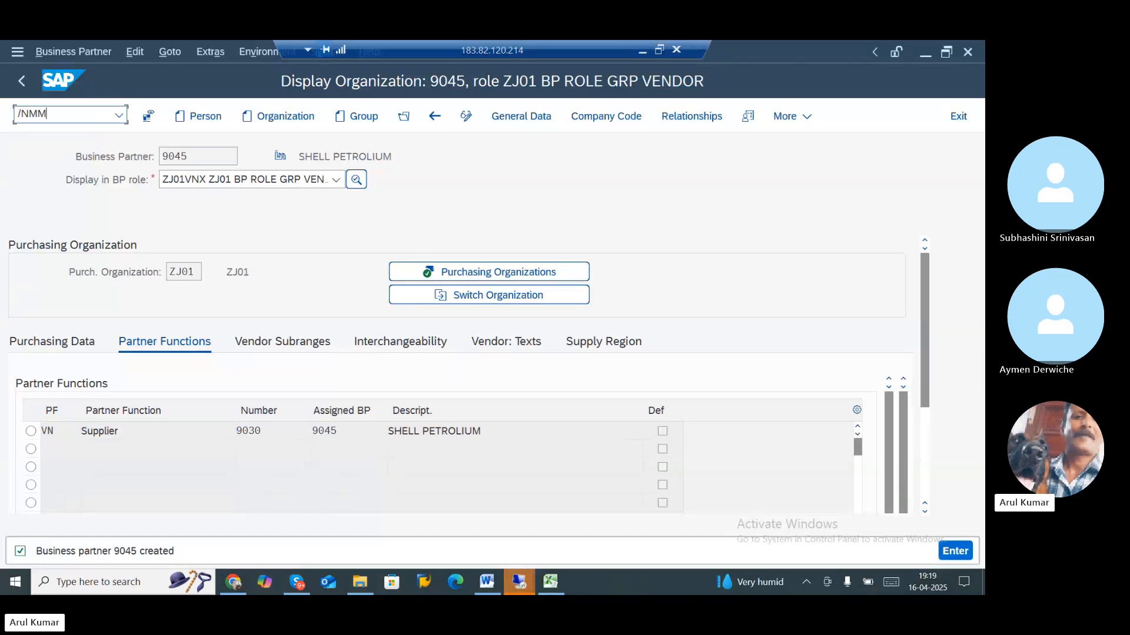
type("01")
key("Return")
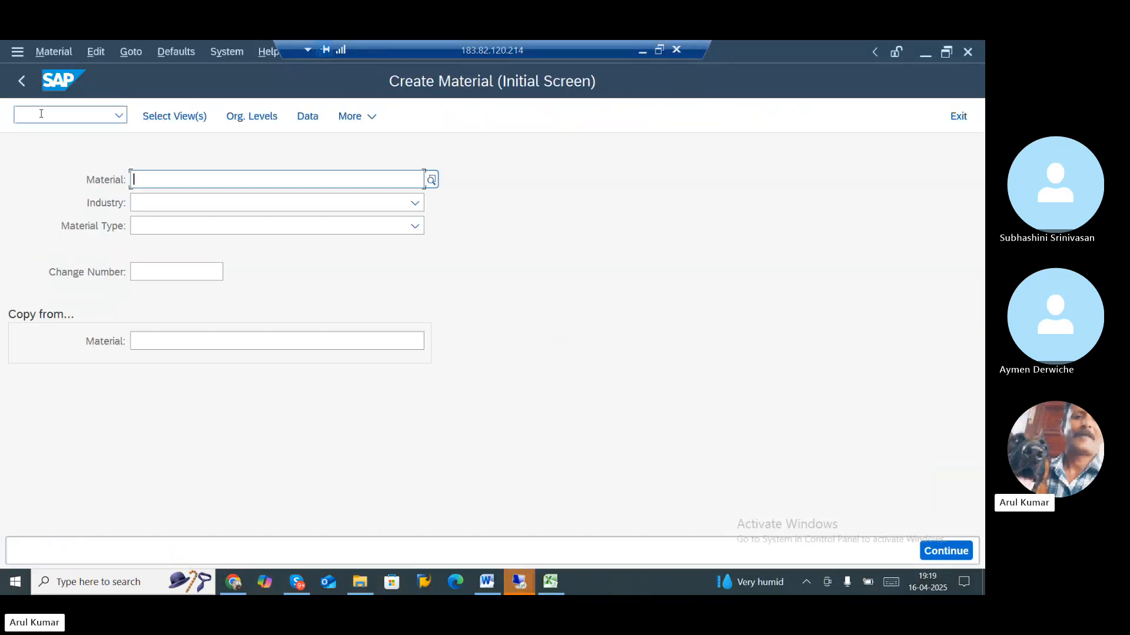
- Set the new material's type to ZSRM Raw materials ZS01 and its industry to M Mechanical engineering
left_click(170, 226)
key("Down")
key("Down")
key("Down")
key("Down")
key("Down")
key("Down")
key("Down")
key("Down")
key("Down")
key("Down")
key("Down")
key("Down")
key("Down")
key("Down")
key("Down")
key("Down")
key("Down")
key("Down")
key("Down")
key("Down")
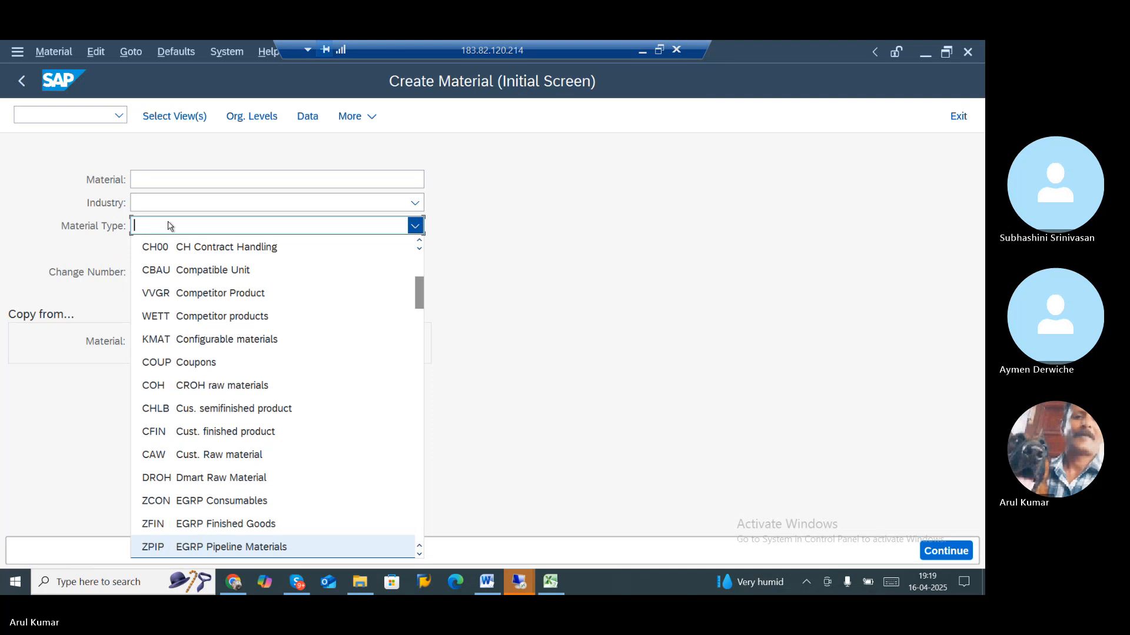
key("Down")
key("Down")
key("Down")
key("Down")
key("Down")
key("Down")
key("Down")
key("Down")
key("Down")
key("Down")
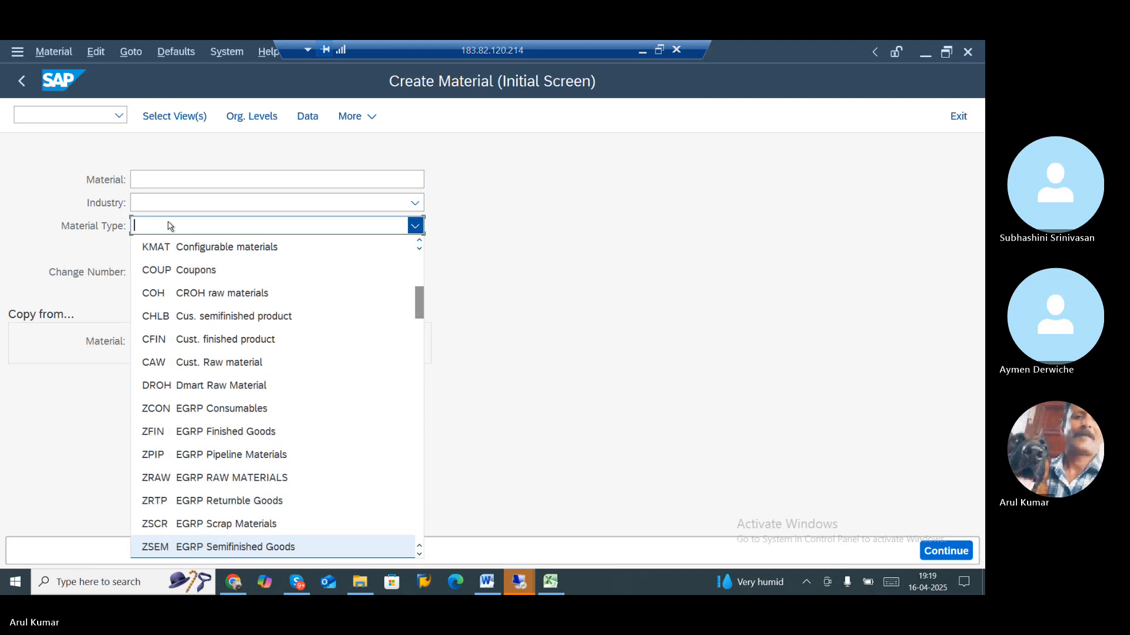
key("Down")
key("Down")
key("Down")
key("Down")
key("Down")
key("Down")
key("Down")
key("Down")
key("Down")
key("Down")
key("Down")
key("Down")
key("Down")
key("Down")
key("Down")
key("Down")
key("Down")
key("Down")
key("Down")
key("Down")
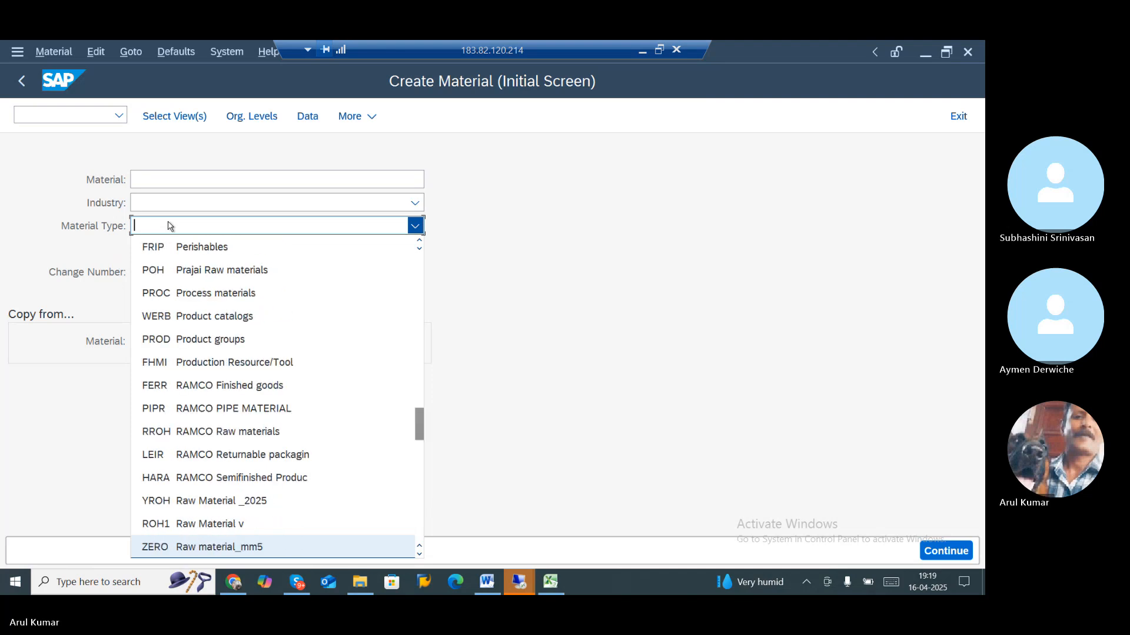
key("Down")
key("Down")
key("Down")
key("Down")
key("Down")
key("Down")
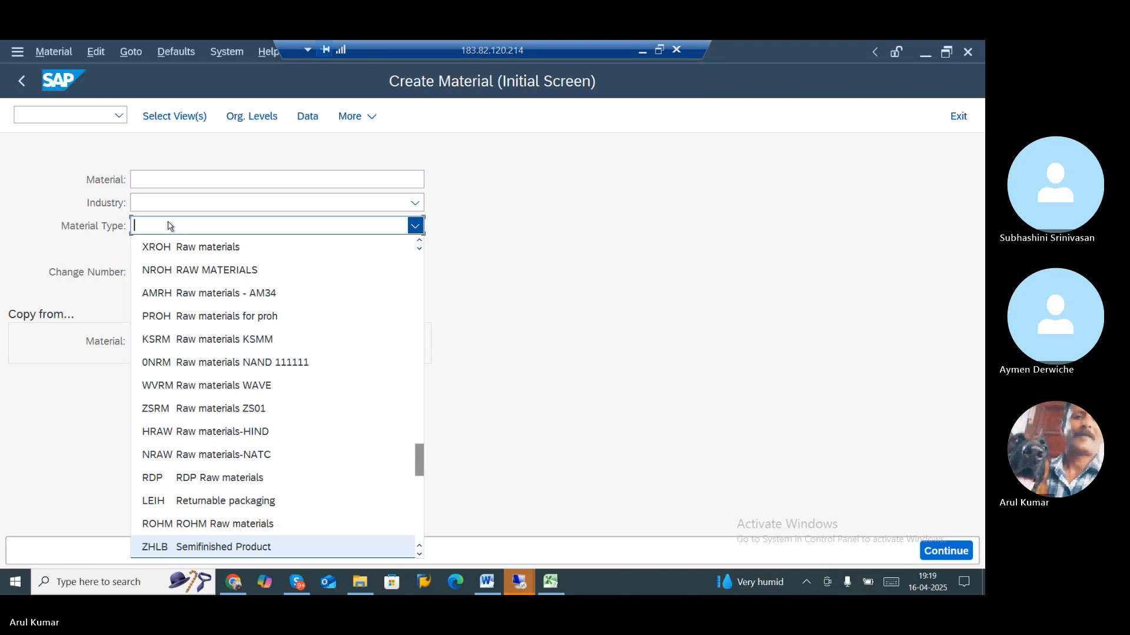
left_click(205, 412)
left_click(217, 203)
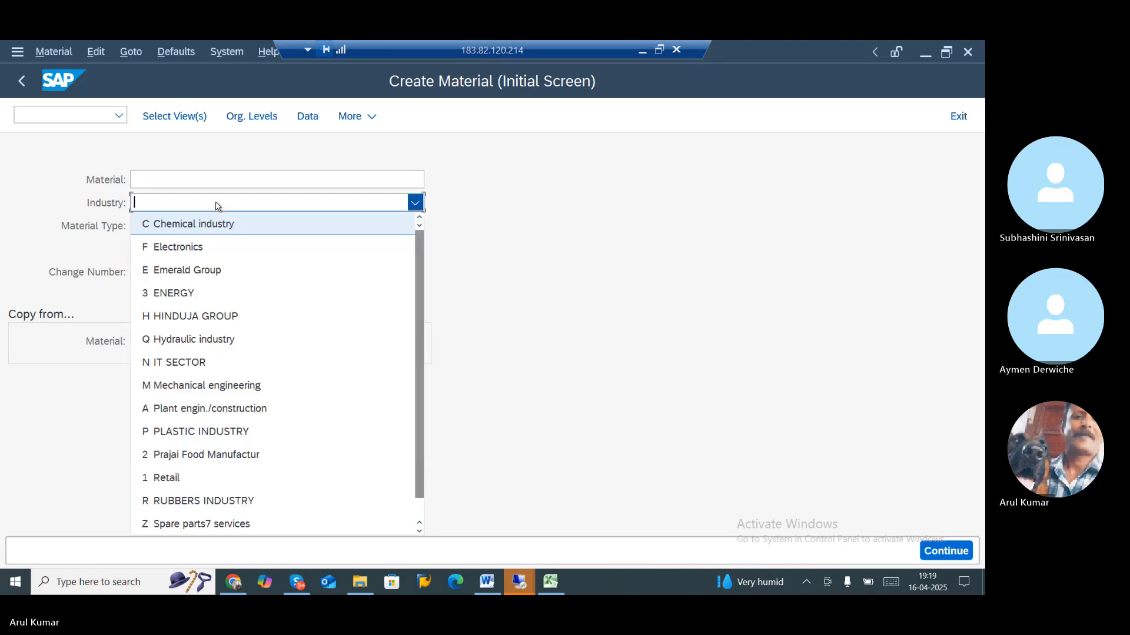
left_click(212, 385)
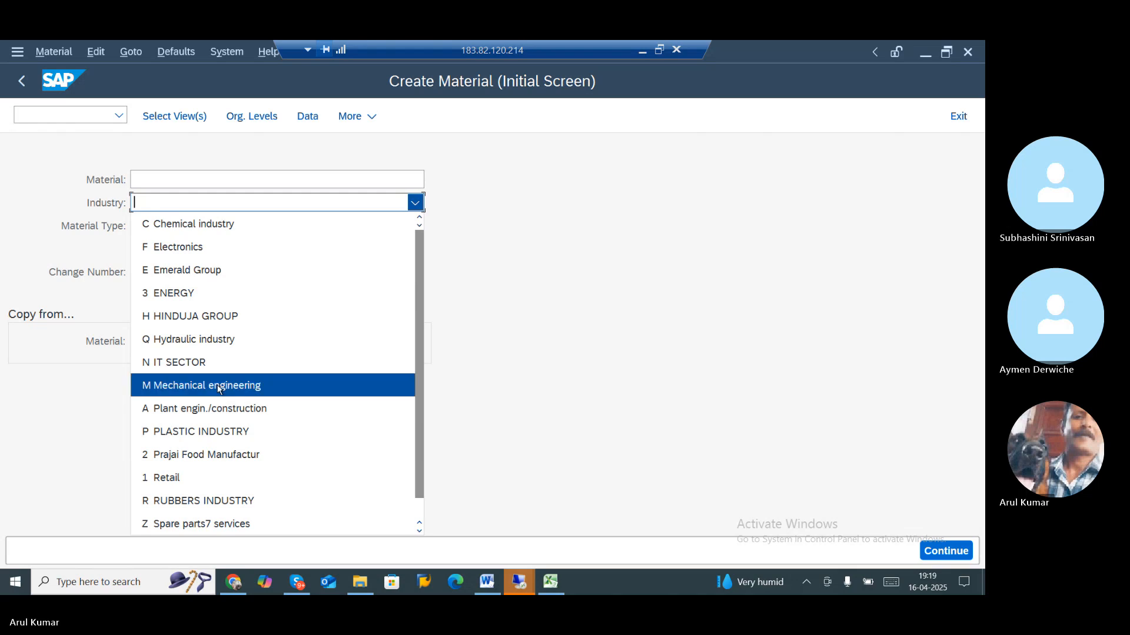
- Open the view selection for the material and select Basic Data 1 and Basic Data 2
left_click(179, 121)
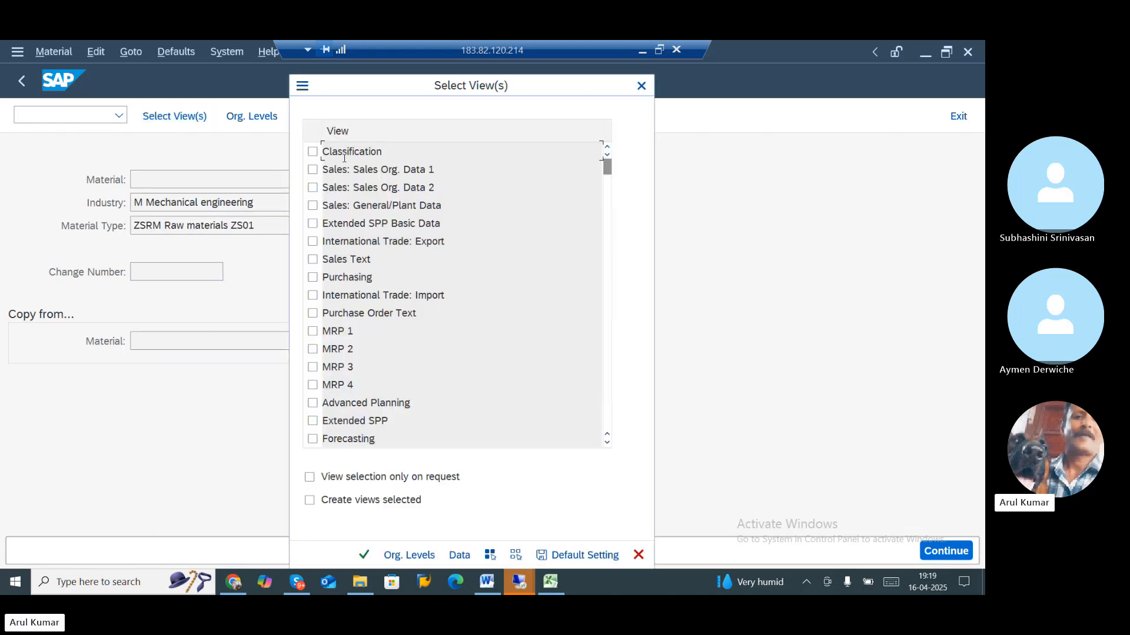
scroll(416, 317, "down", 7)
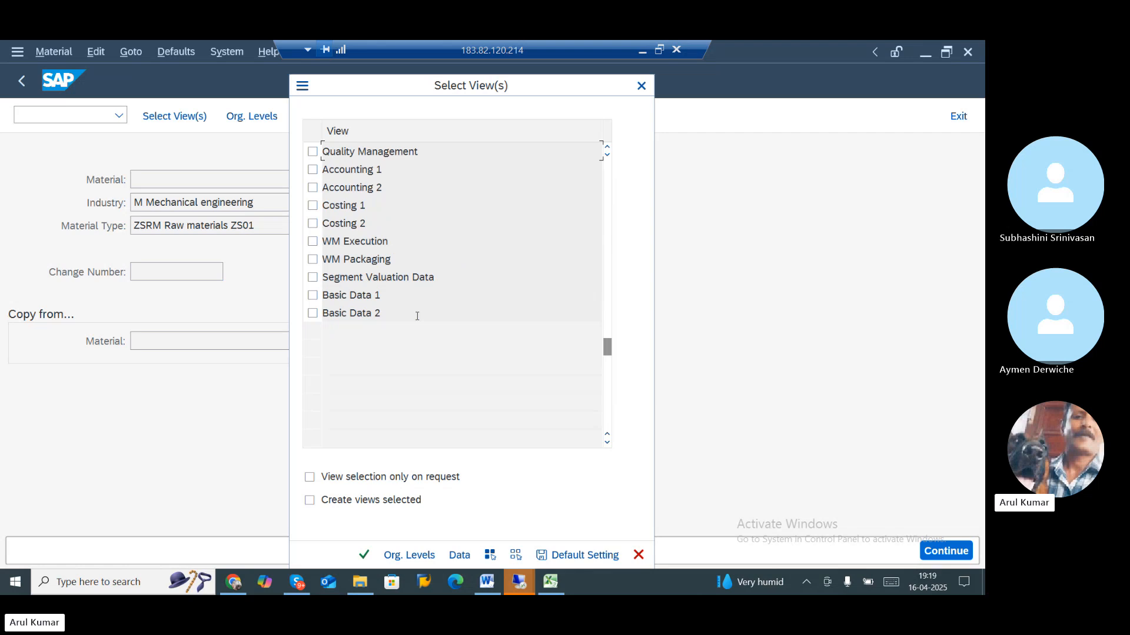
left_click(312, 313)
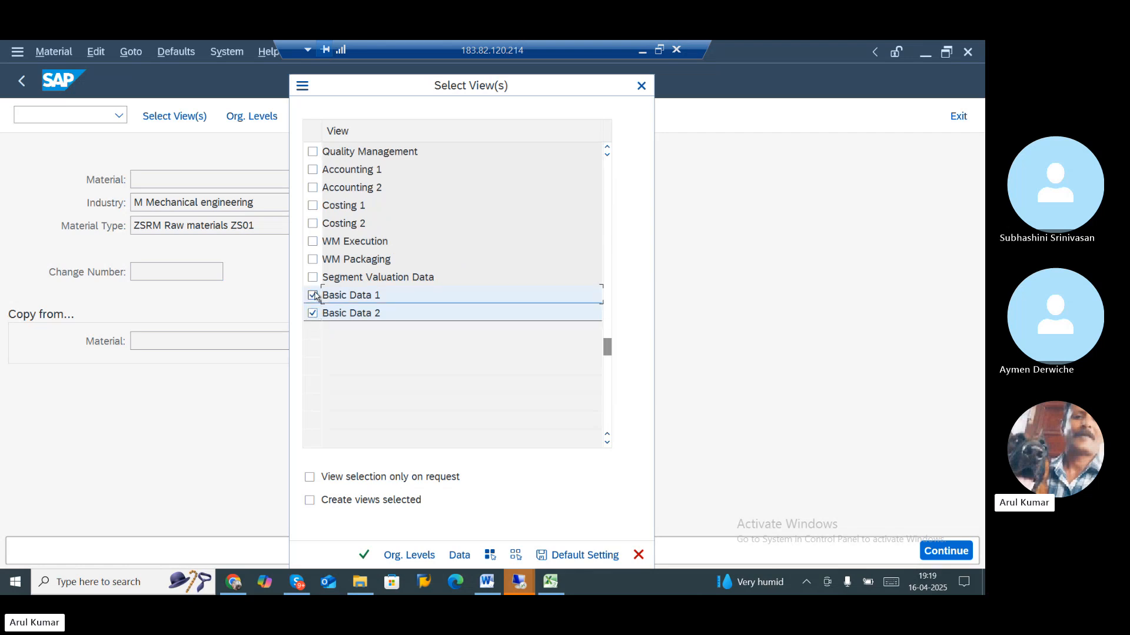
left_click(312, 295)
- Add the views Classification, Purchasing, General Plant Data / Storage 1 and 2, and Warehouse Management 2 to the selection
scroll(444, 365, "up", 4)
scroll(444, 366, "up", 3)
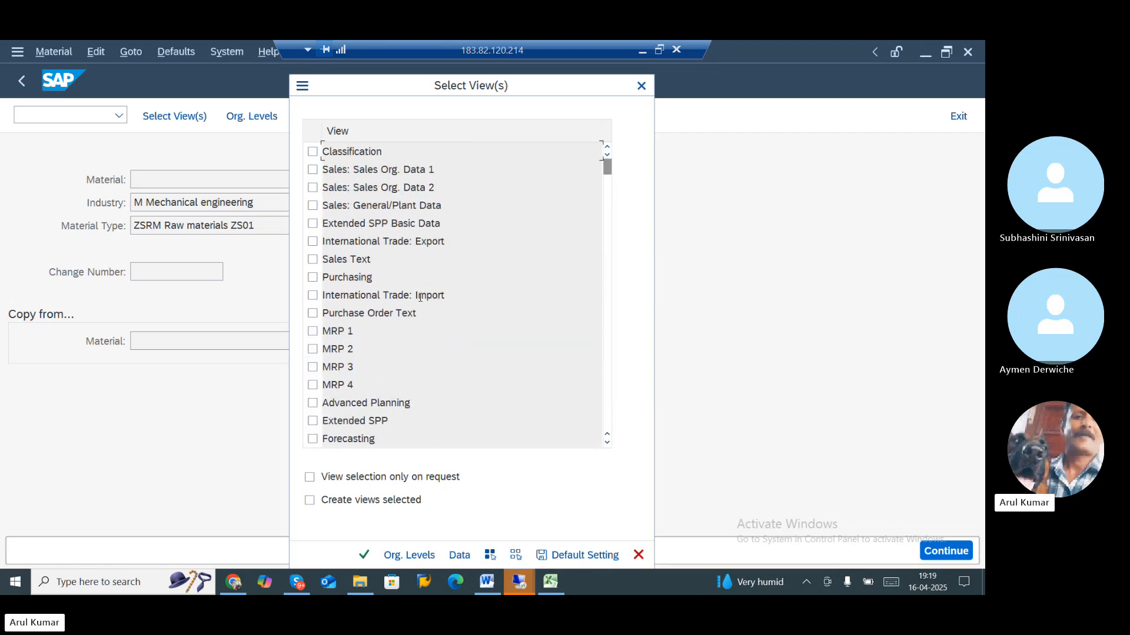
left_click(313, 153)
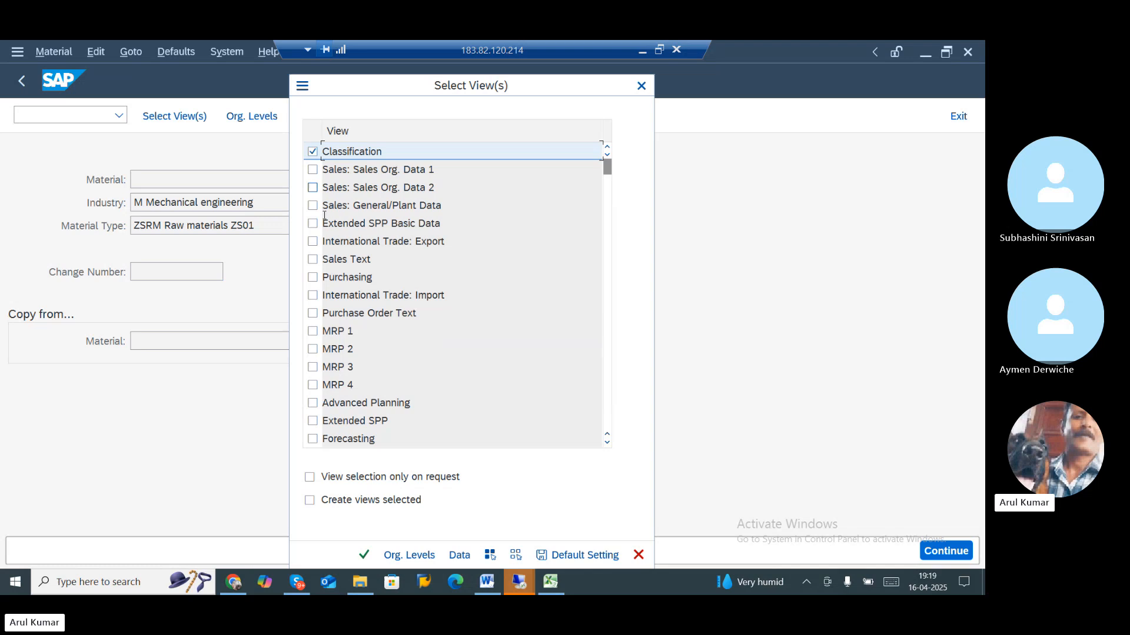
left_click(314, 277)
scroll(555, 346, "down", 2)
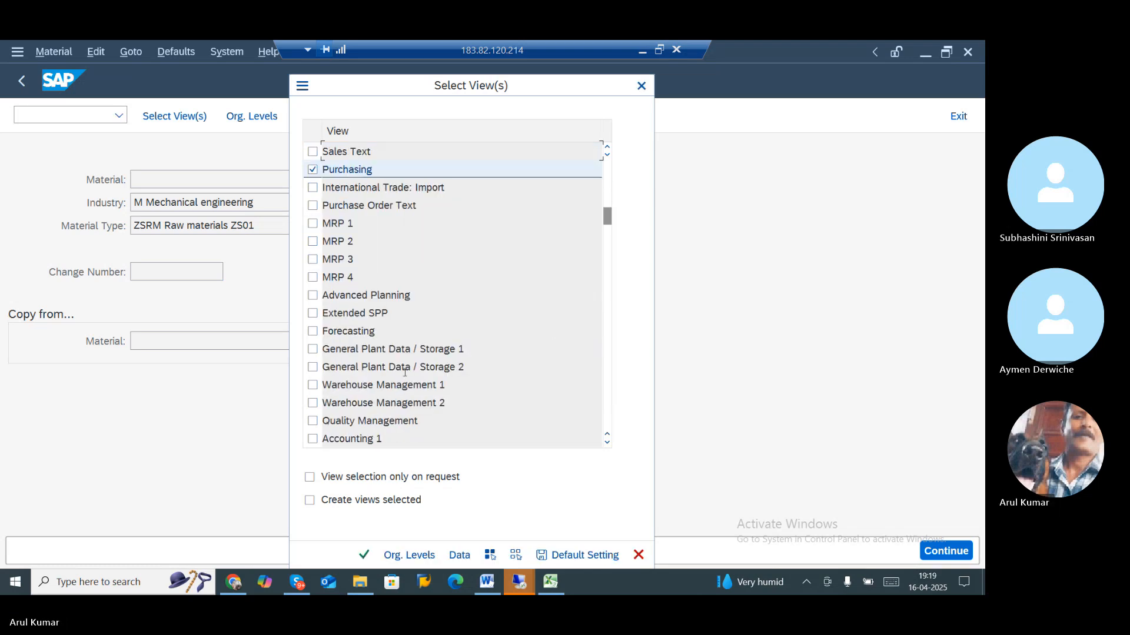
left_click(313, 350)
left_click(313, 368)
scroll(321, 377, "down", 1)
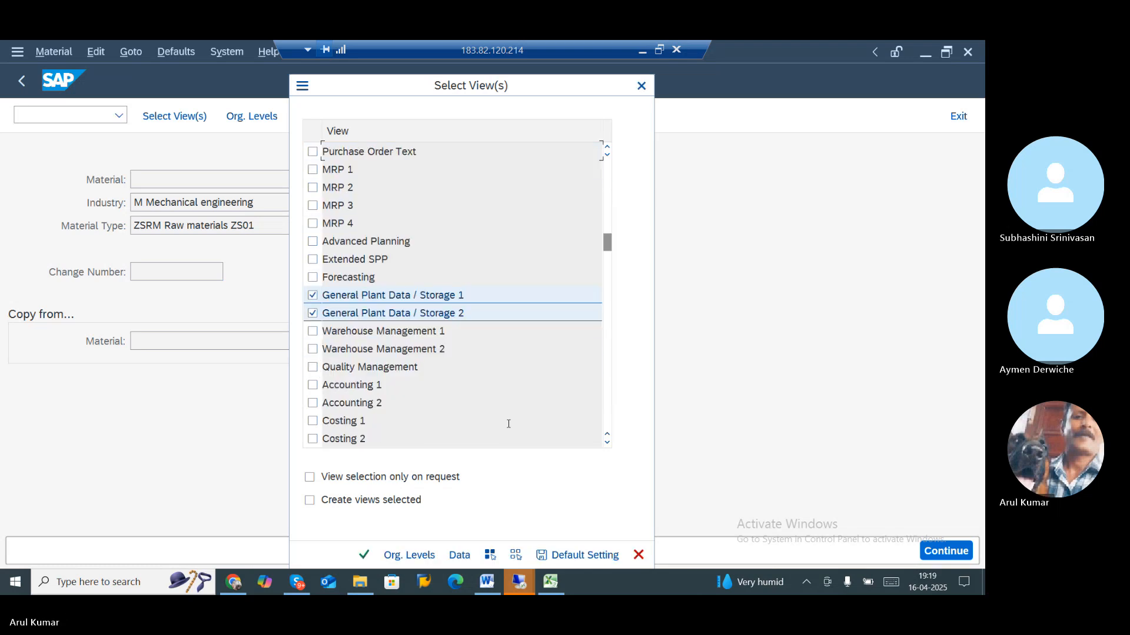
left_click(312, 368)
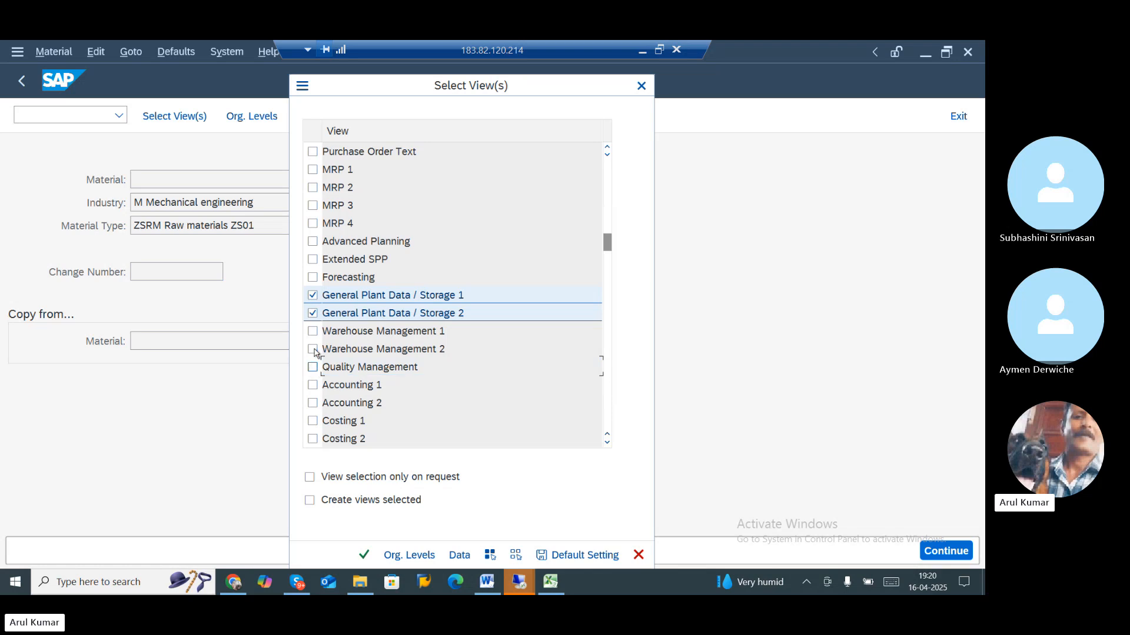
left_click(313, 349)
- Store the selected views as default setting and accept plant ZJ01 with storage location ZJ01 as organizational levels
left_click(565, 554)
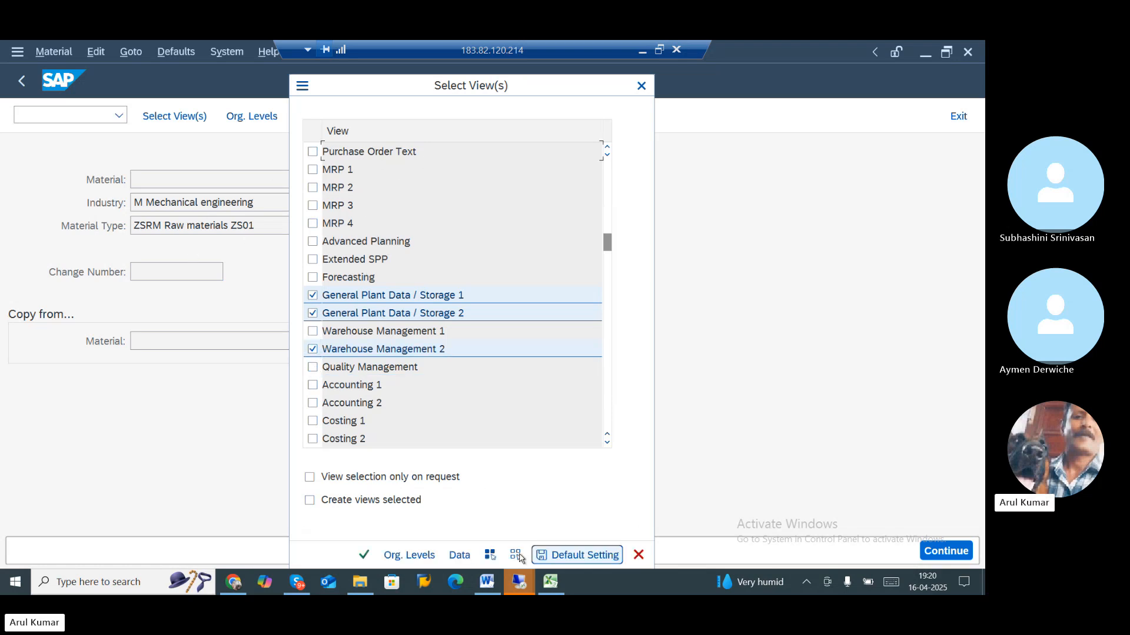
left_click(393, 555)
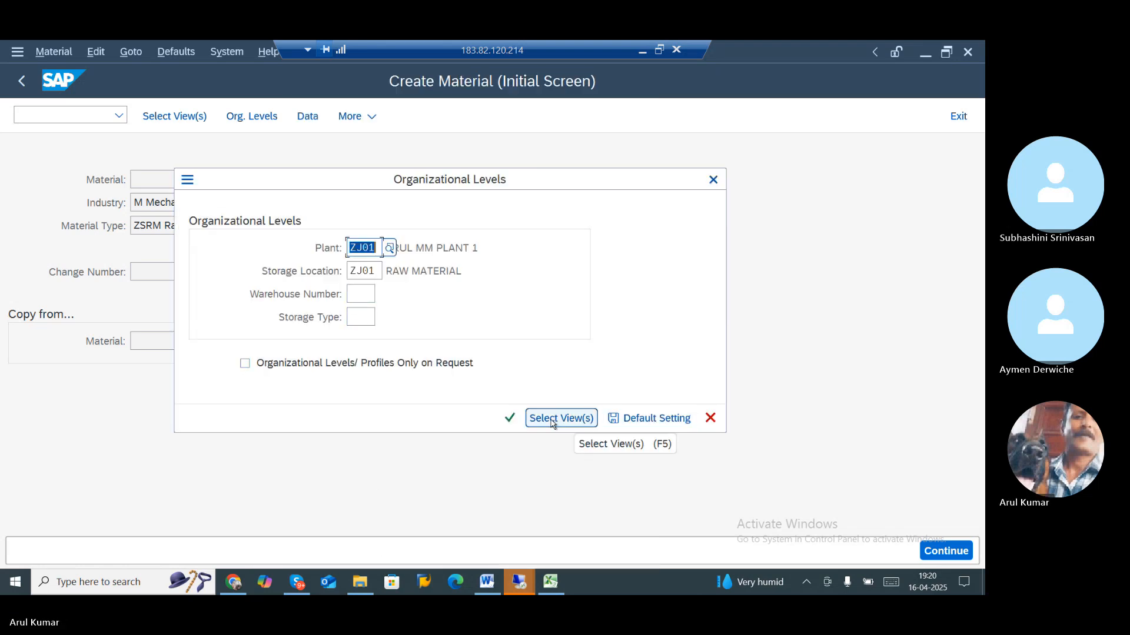
left_click(509, 418)
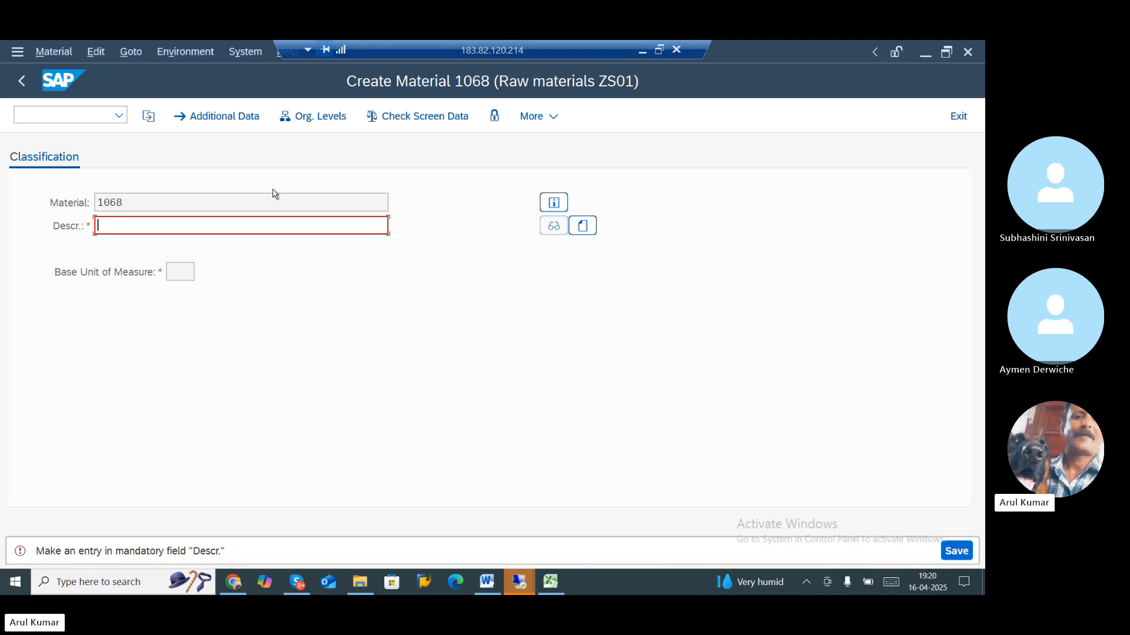
- Switch to Chrome, open the Gmail inbox and change to the account holding the ERP access support mails
left_click(234, 584)
left_click(186, 54)
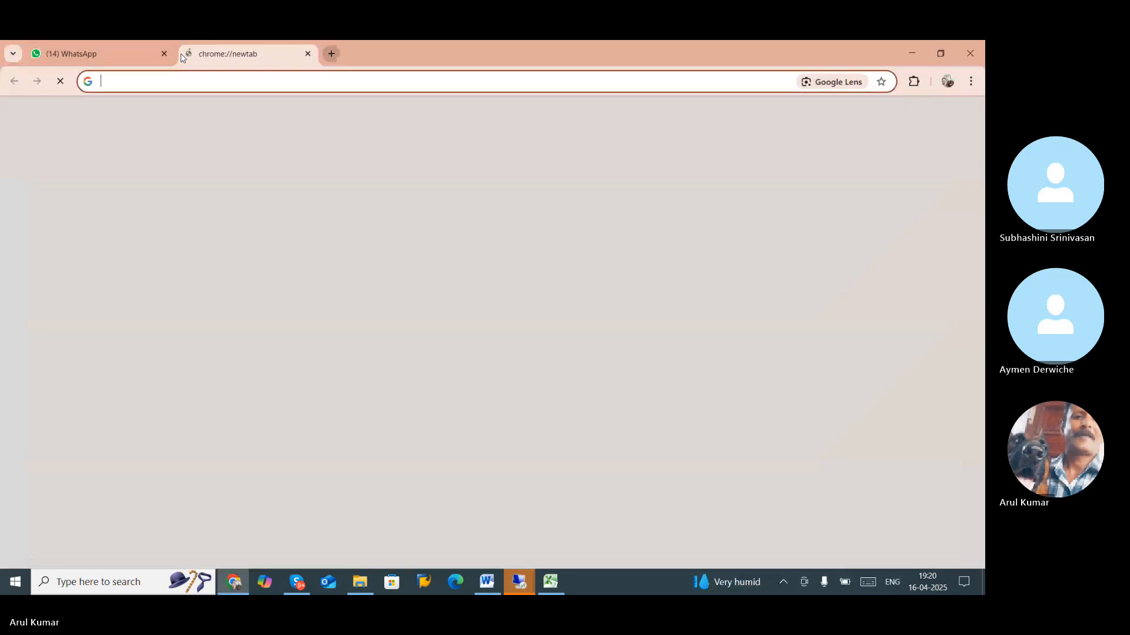
type("Mail.google.com/mail/u/1/#inbox")
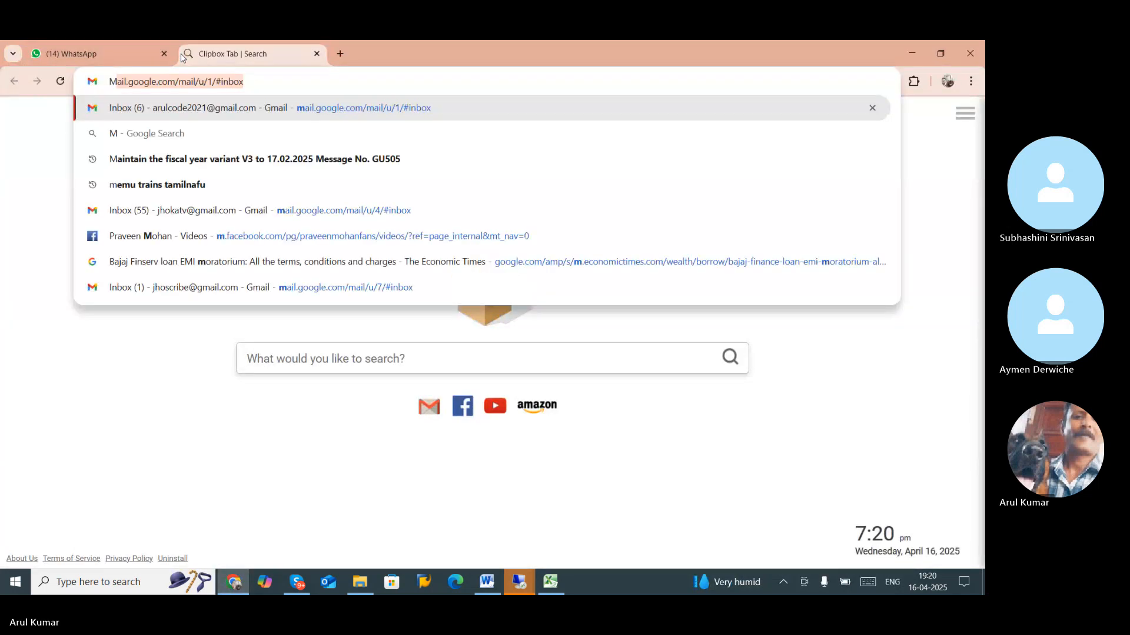
key("Return")
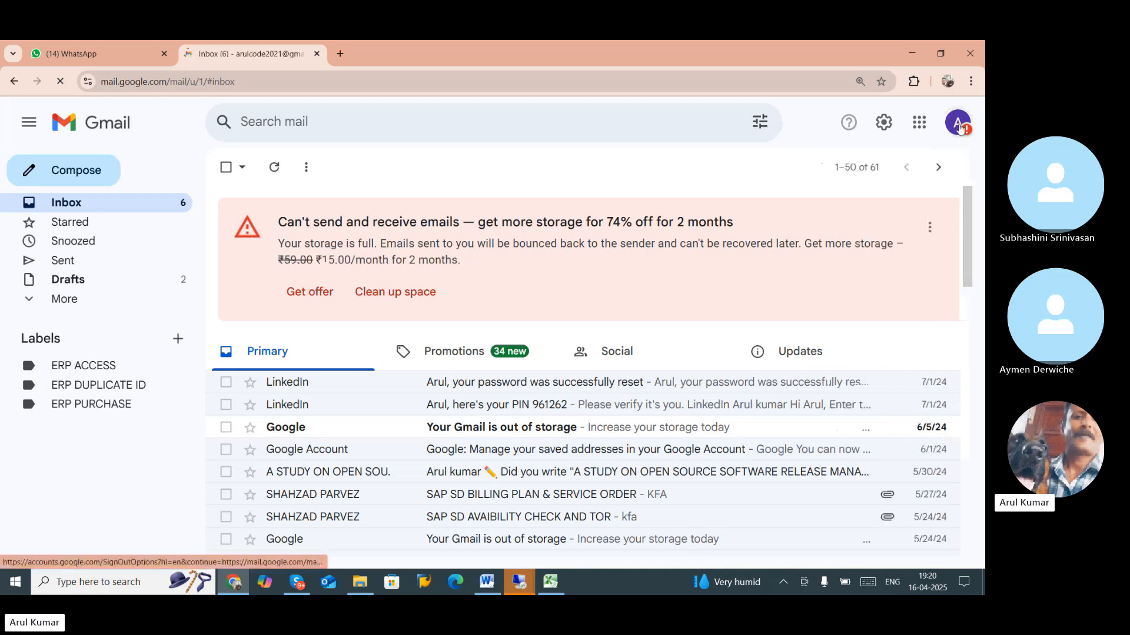
left_click(957, 123)
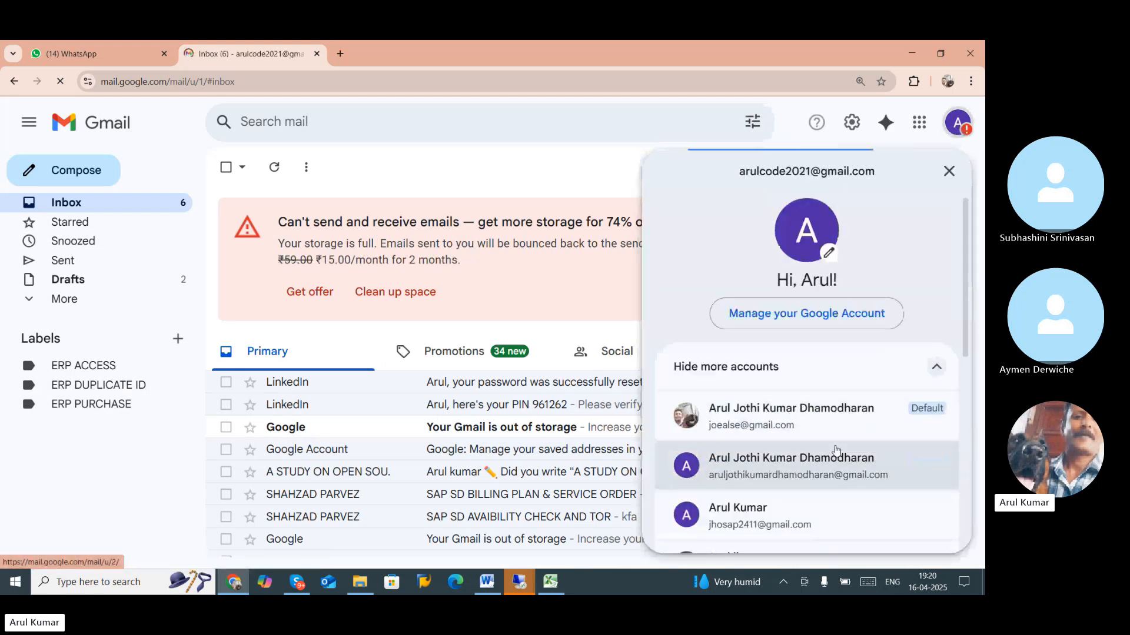
scroll(836, 450, "down", 3)
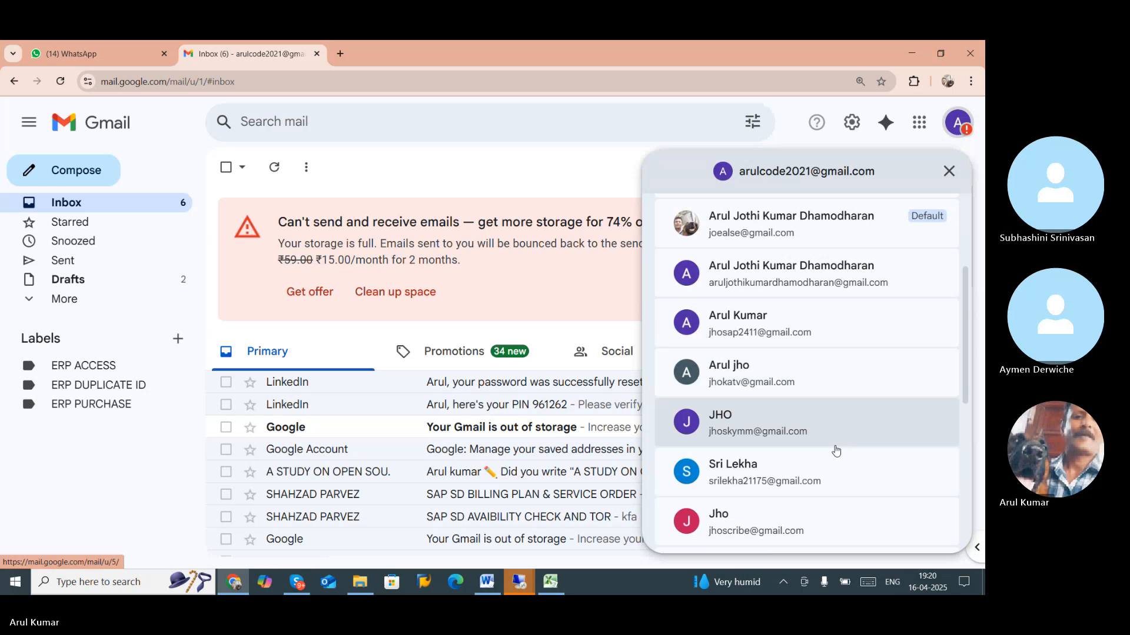
left_click(784, 538)
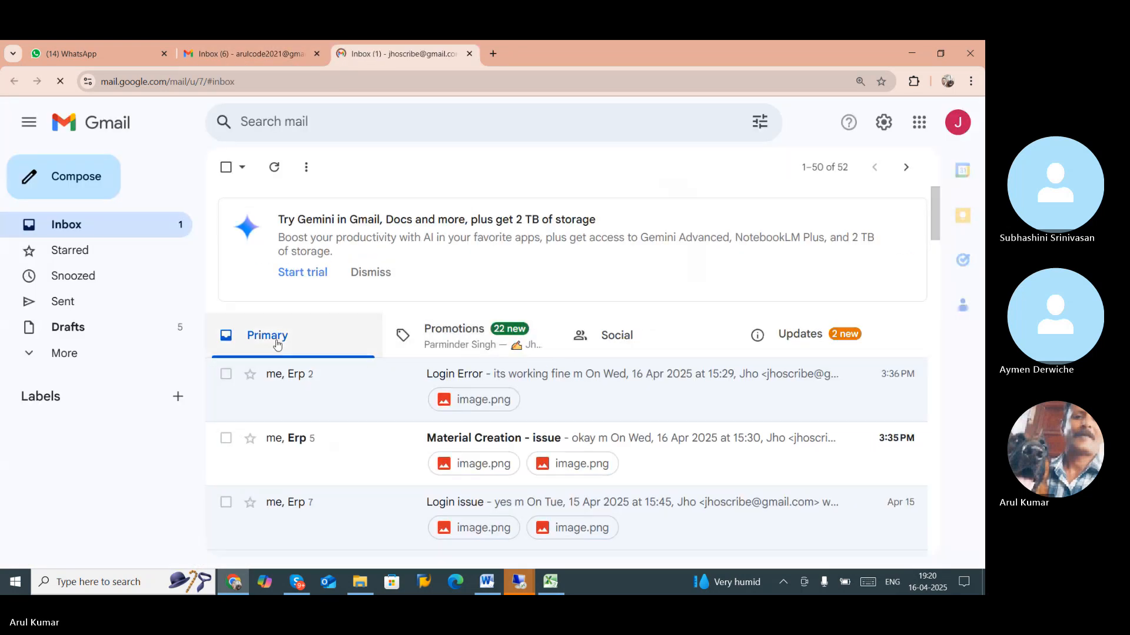
left_click(101, 232)
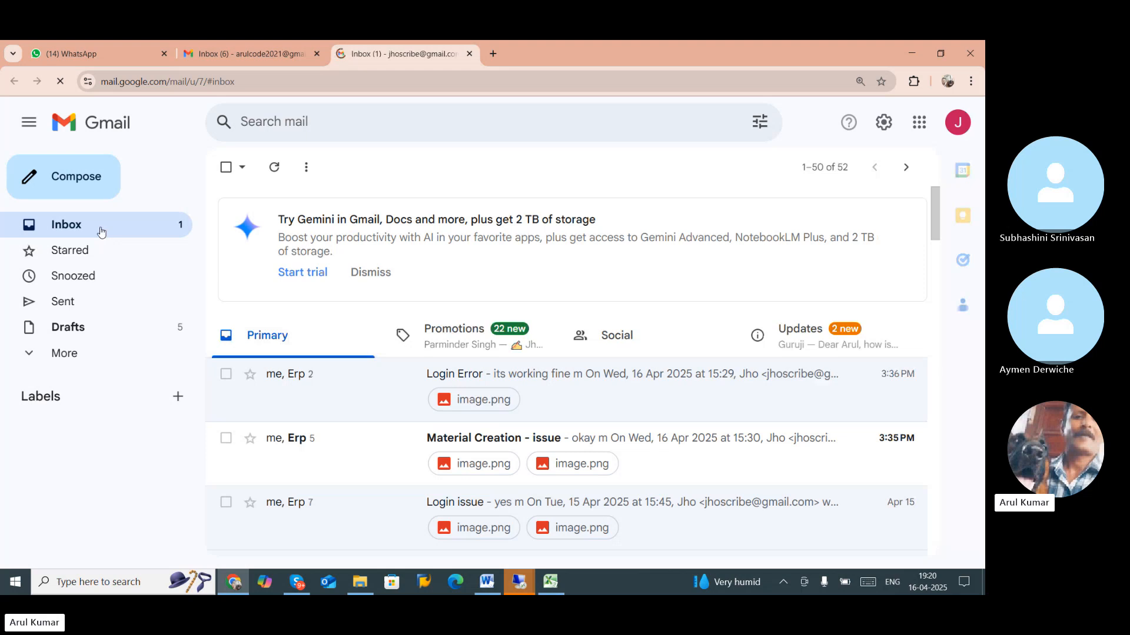
- Check the Login Error mail, then examine the first message and its screenshots in the "Material Creation - issue" thread
left_click(314, 397)
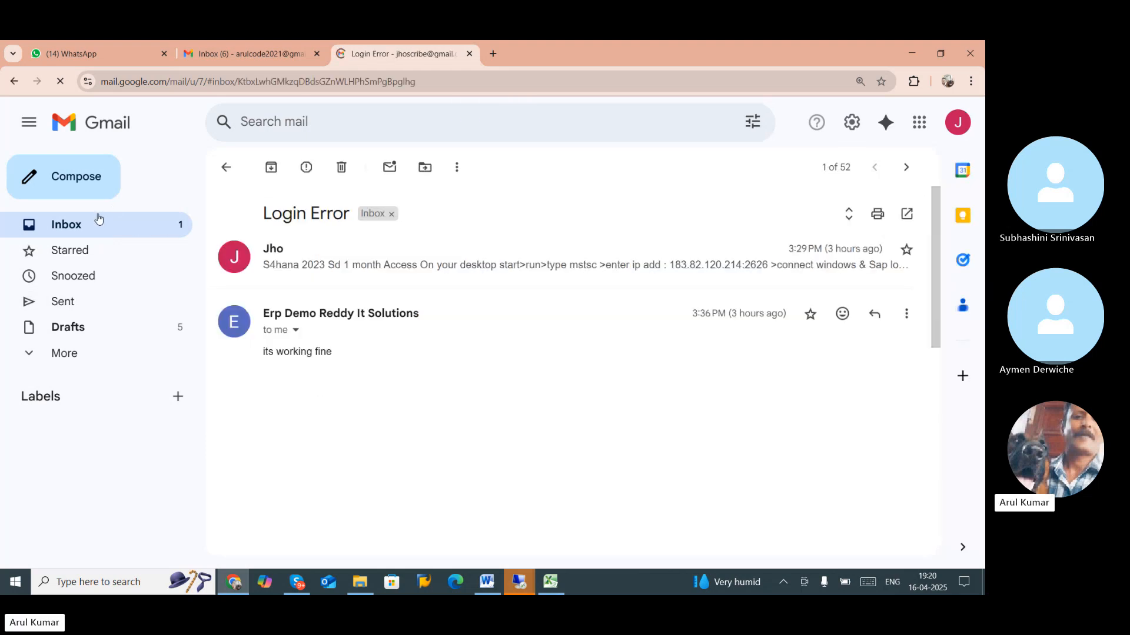
left_click(99, 226)
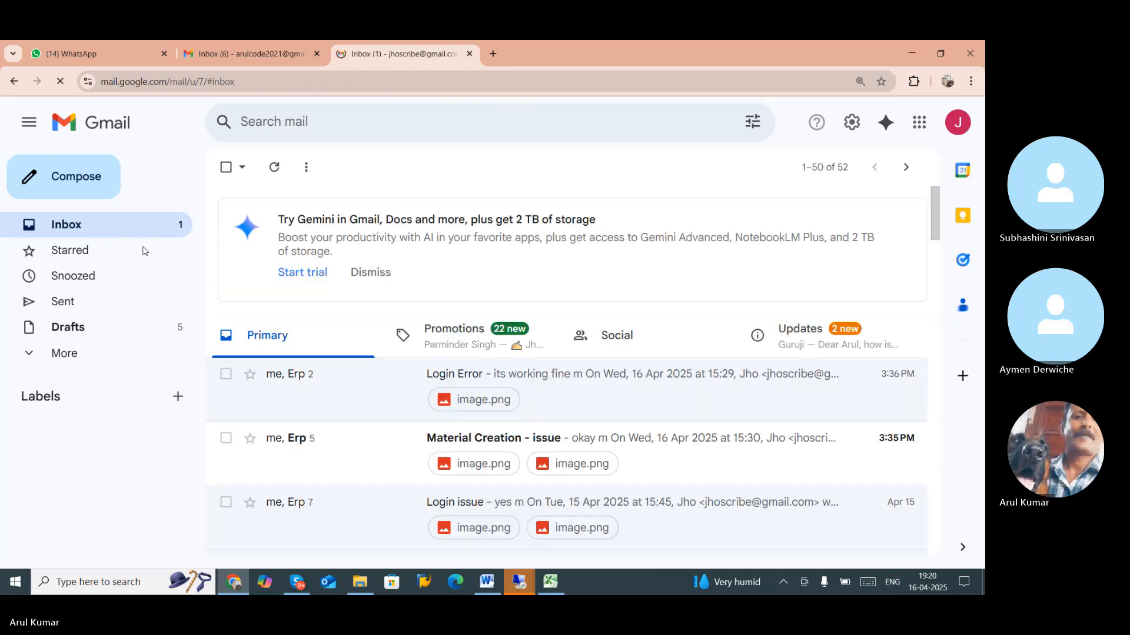
left_click(315, 446)
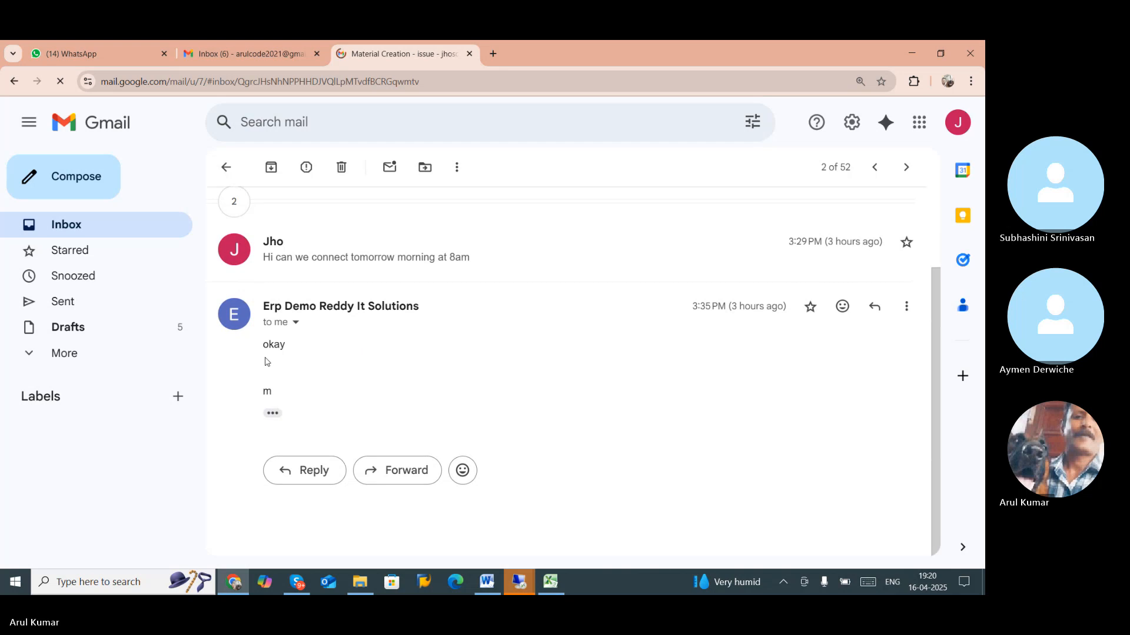
left_click_drag(287, 347, 244, 349)
left_click(336, 355)
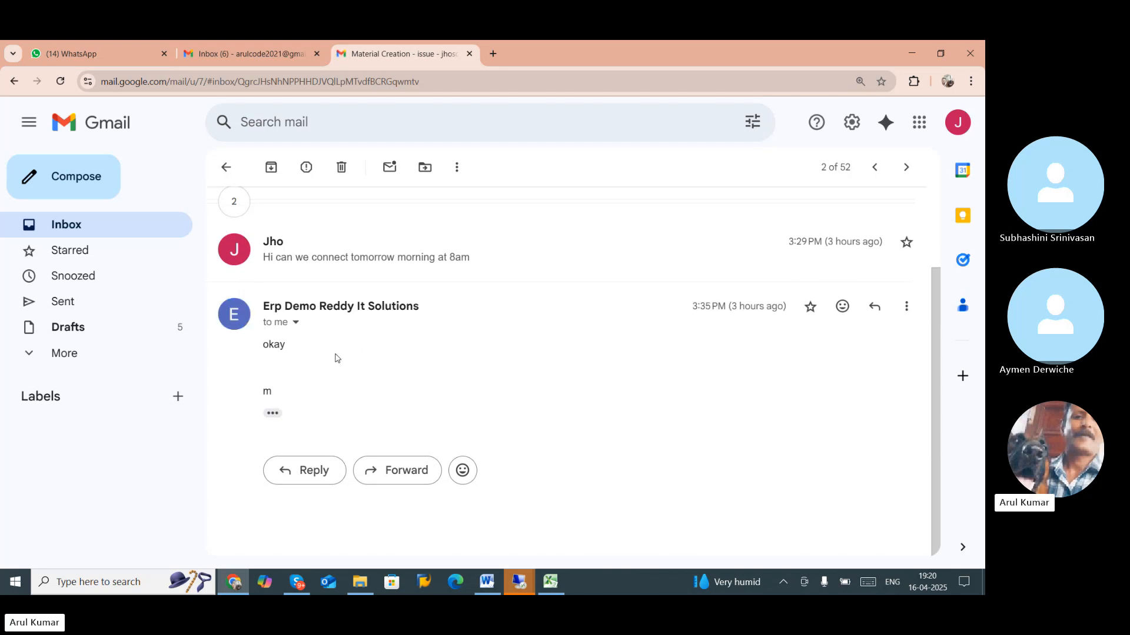
scroll(336, 358, "up", 3)
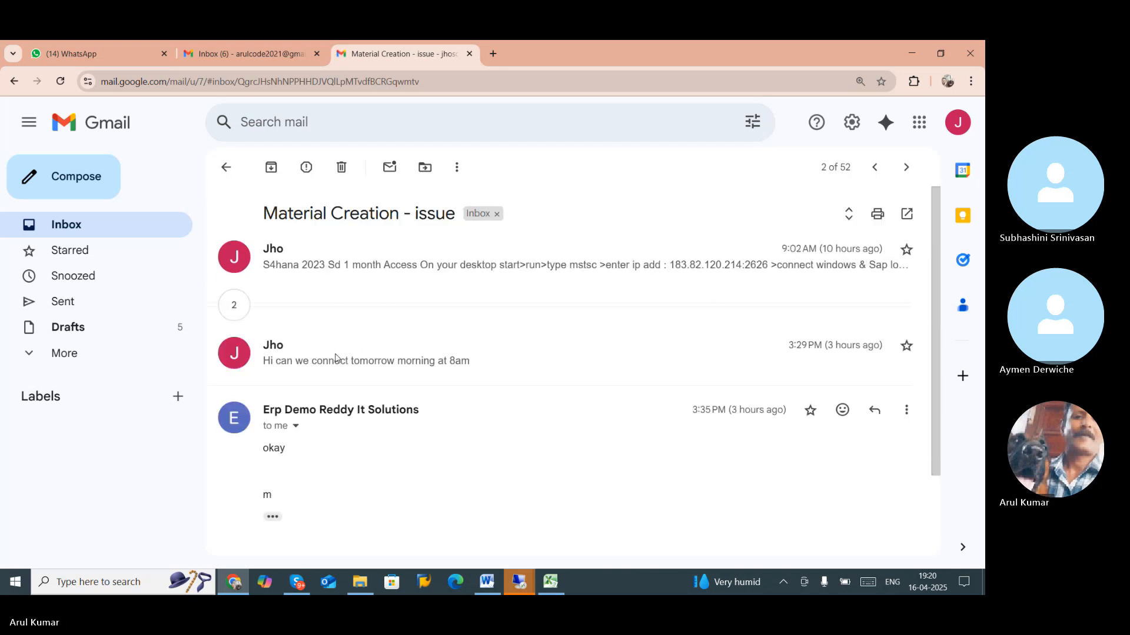
left_click(354, 268)
scroll(453, 413, "down", 3)
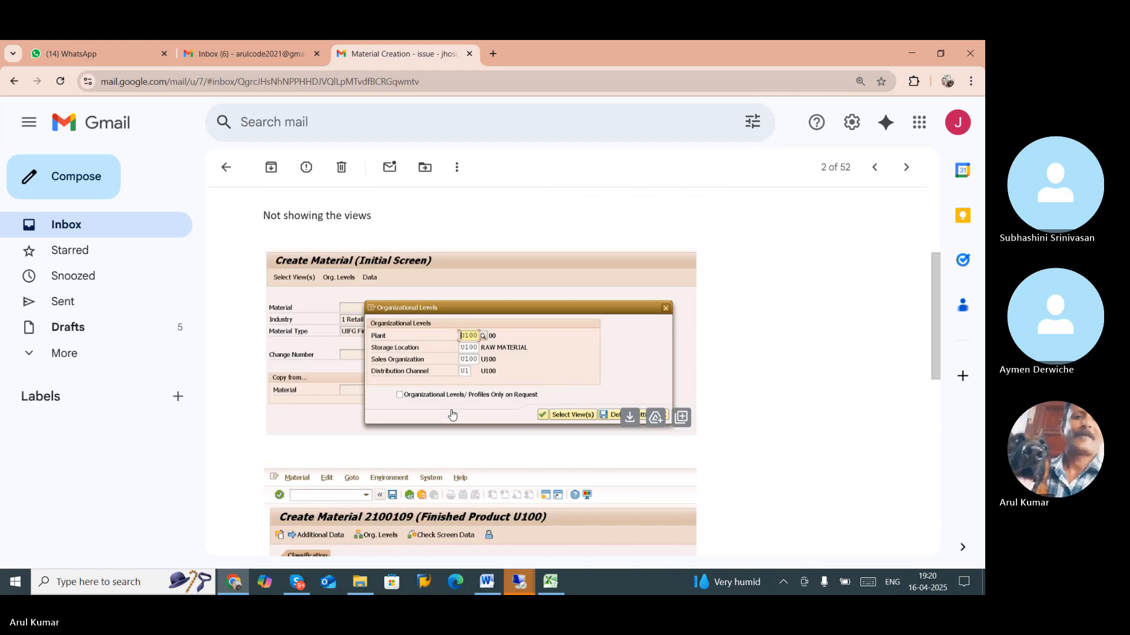
scroll(461, 369, "down", 3)
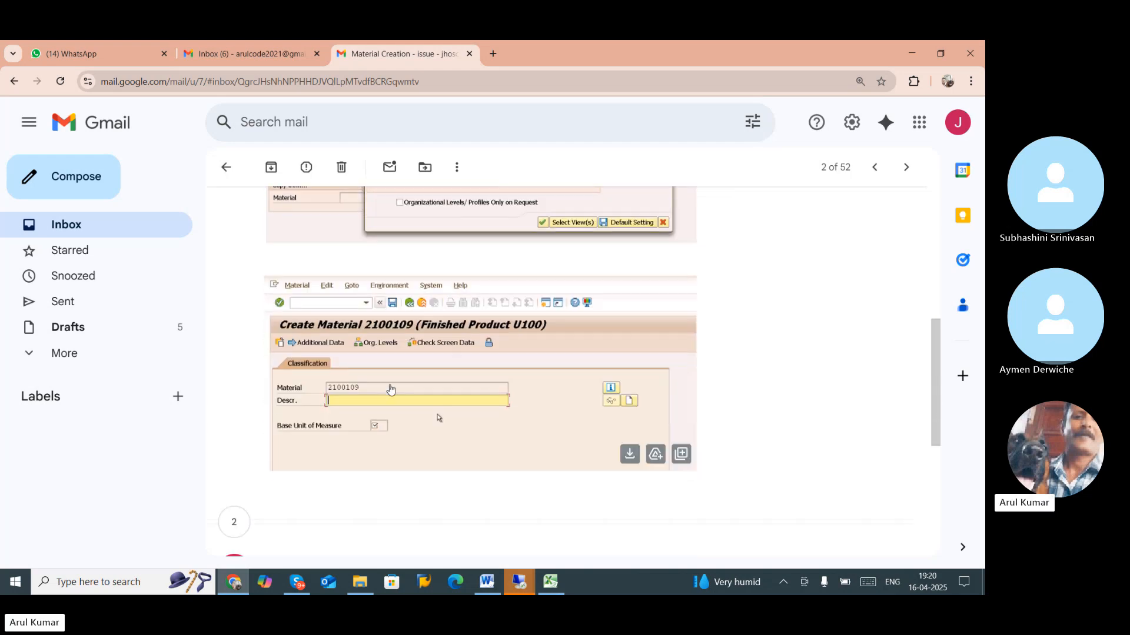
scroll(535, 434, "up", 6)
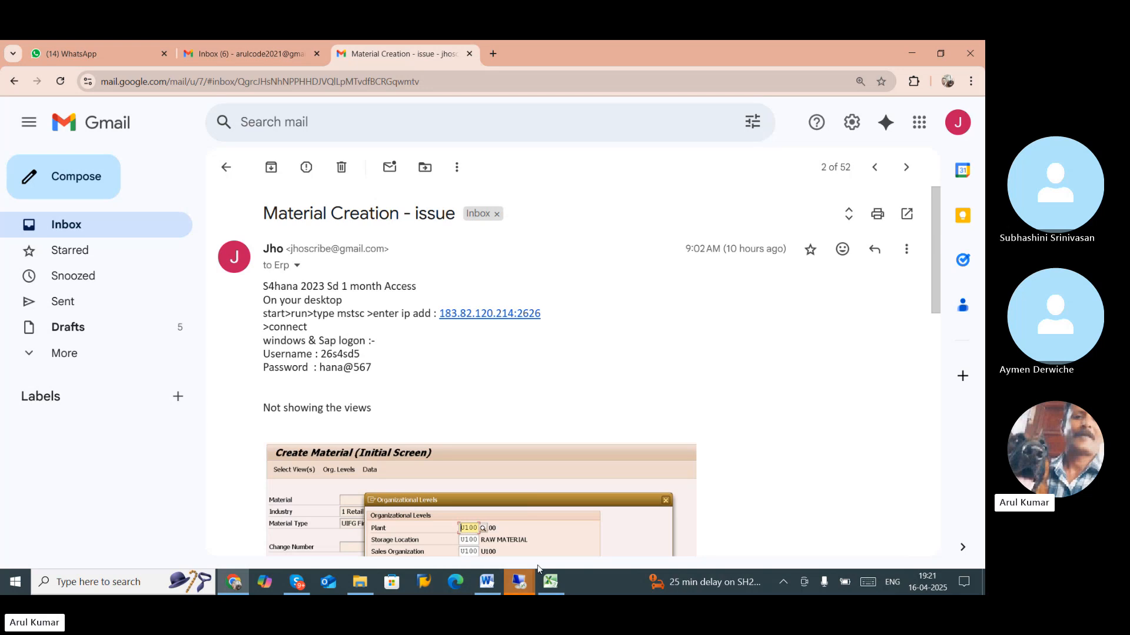
- Switch back to the SAP remote session and restart material creation with transaction MM01
left_click(525, 583)
left_click(531, 540)
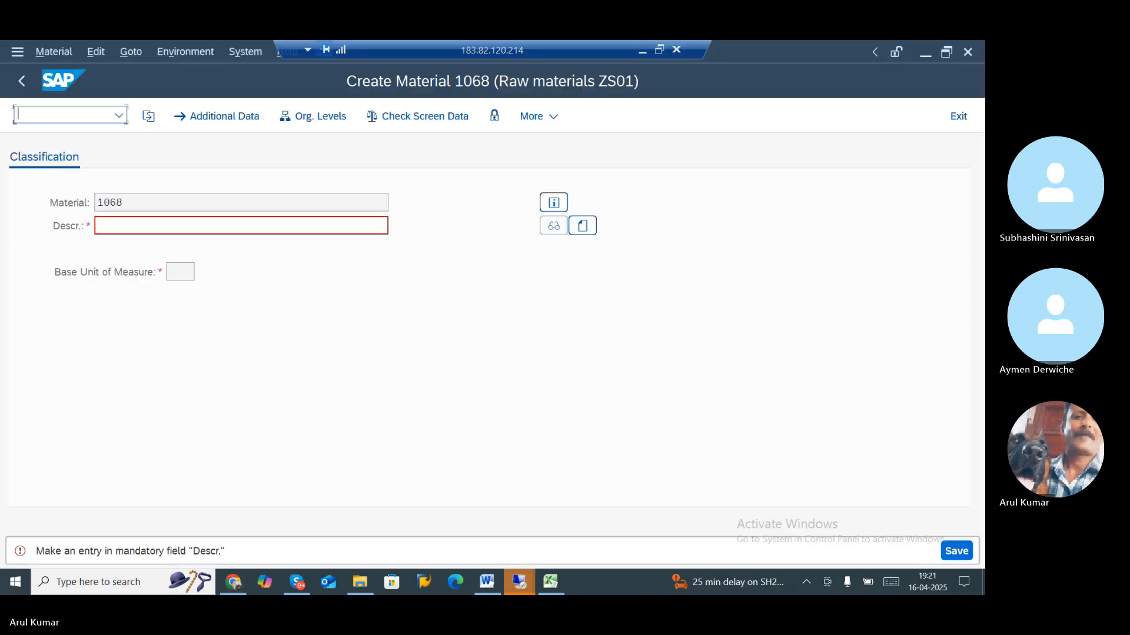
type("/NMM01")
key("Return")
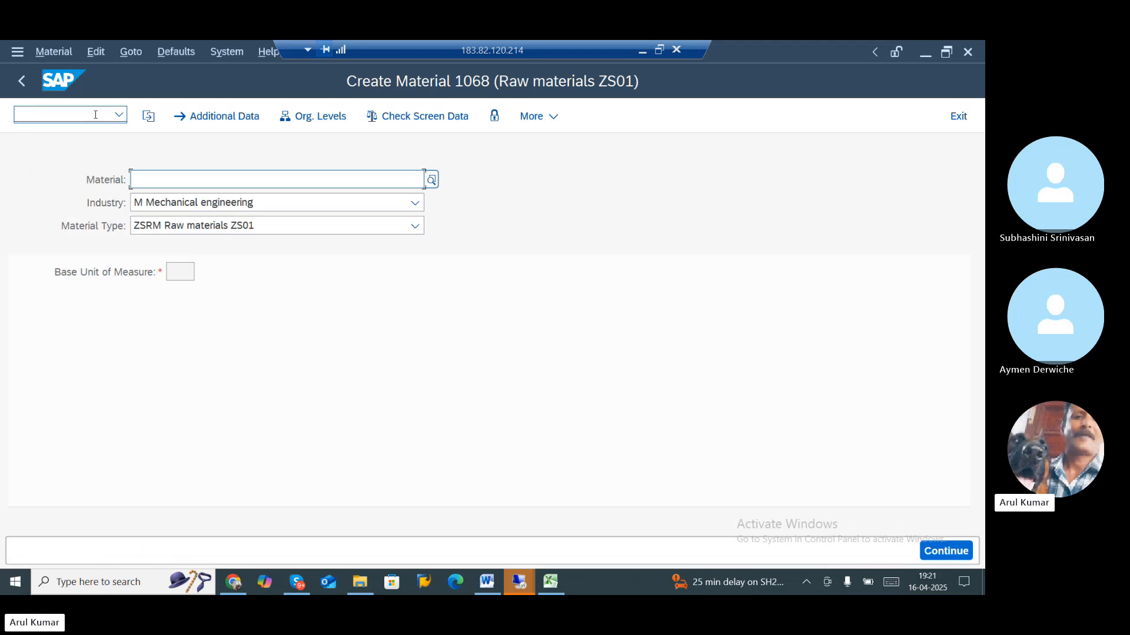
- List all materials of plant ZJ01 with transaction MM60, without a material number filter, and return to the selection screen
left_click(86, 111)
type("/NMM60")
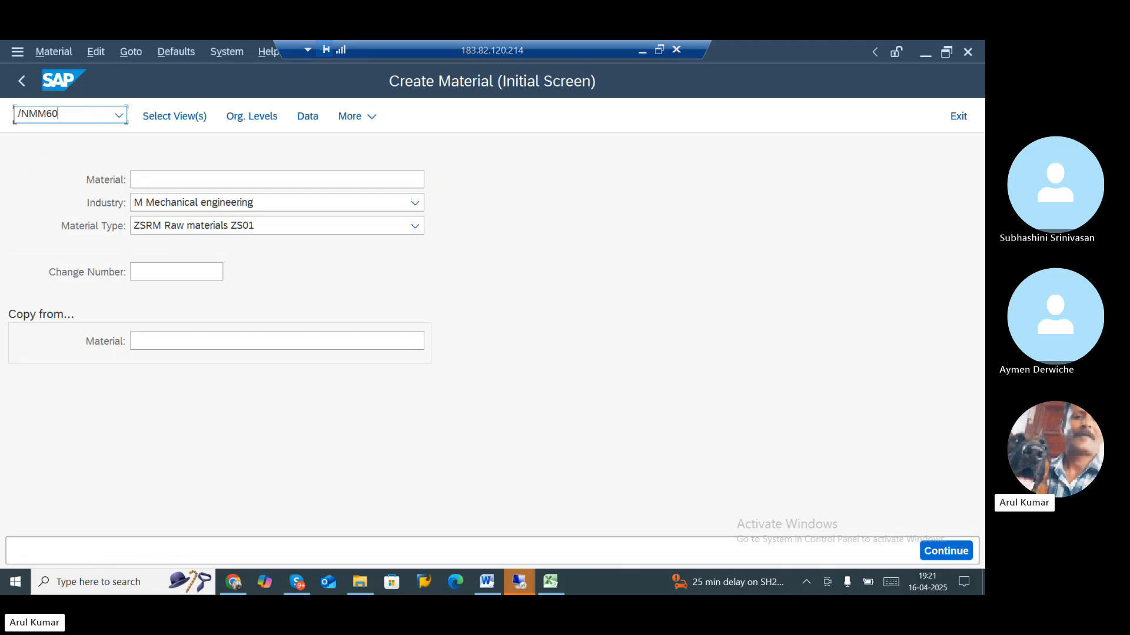
key("Return")
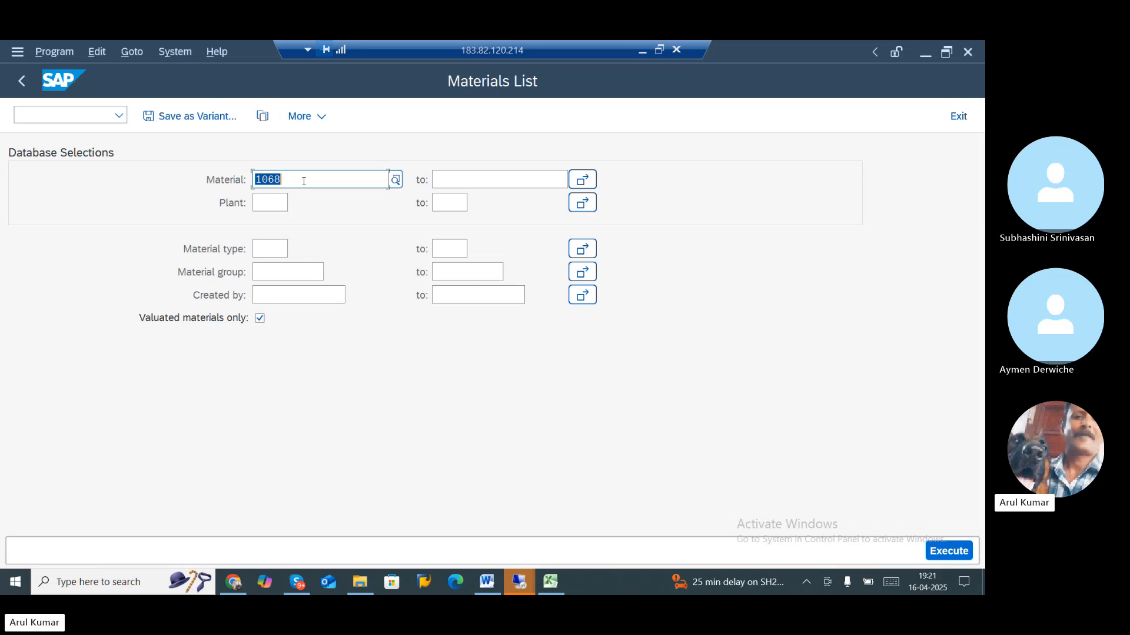
key("BackSpace")
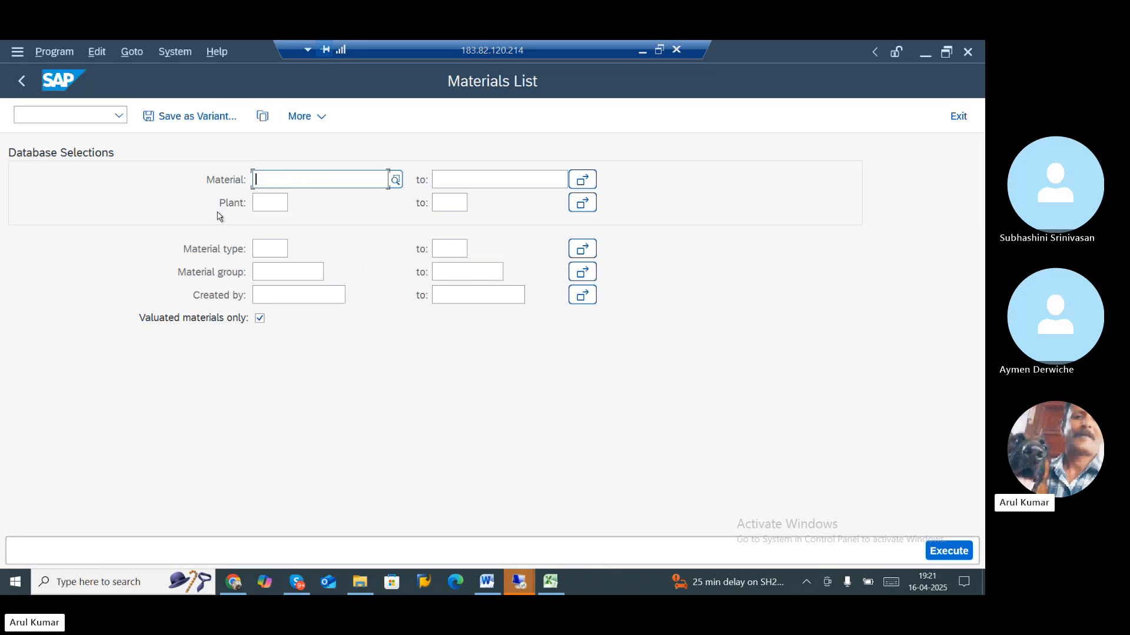
left_click(260, 206)
type("ZJ0")
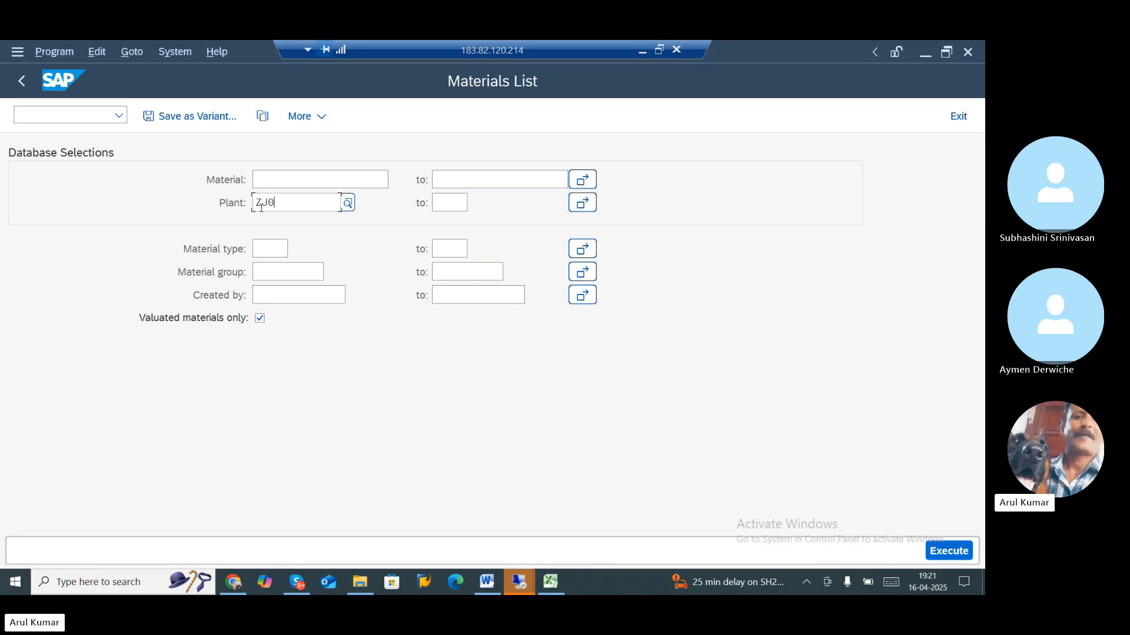
type("1")
key("Return")
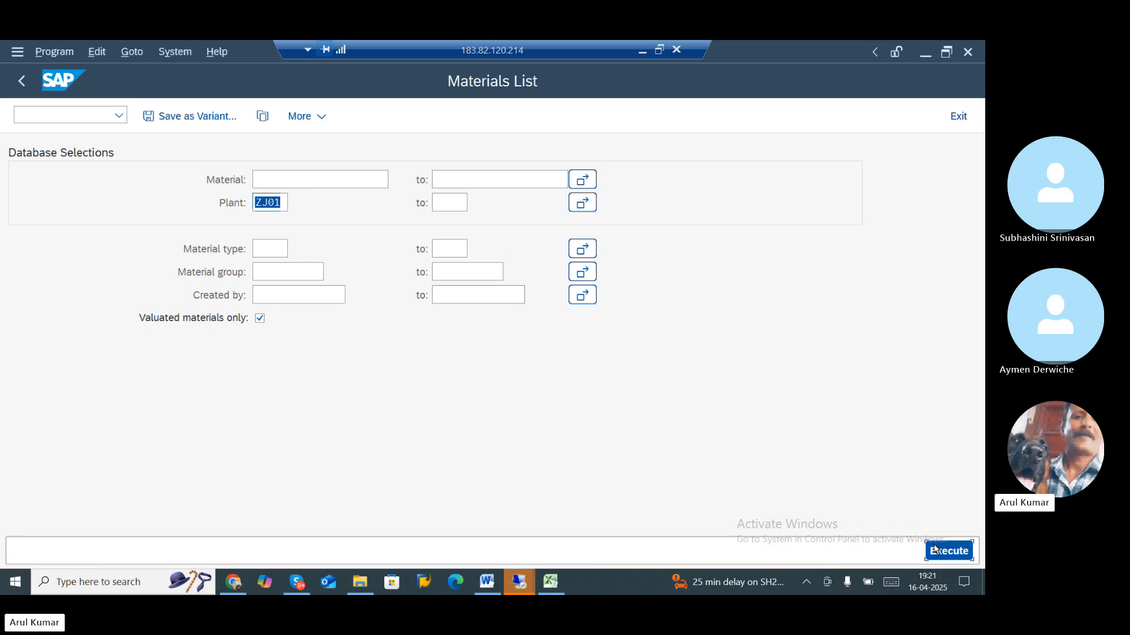
left_click(945, 551)
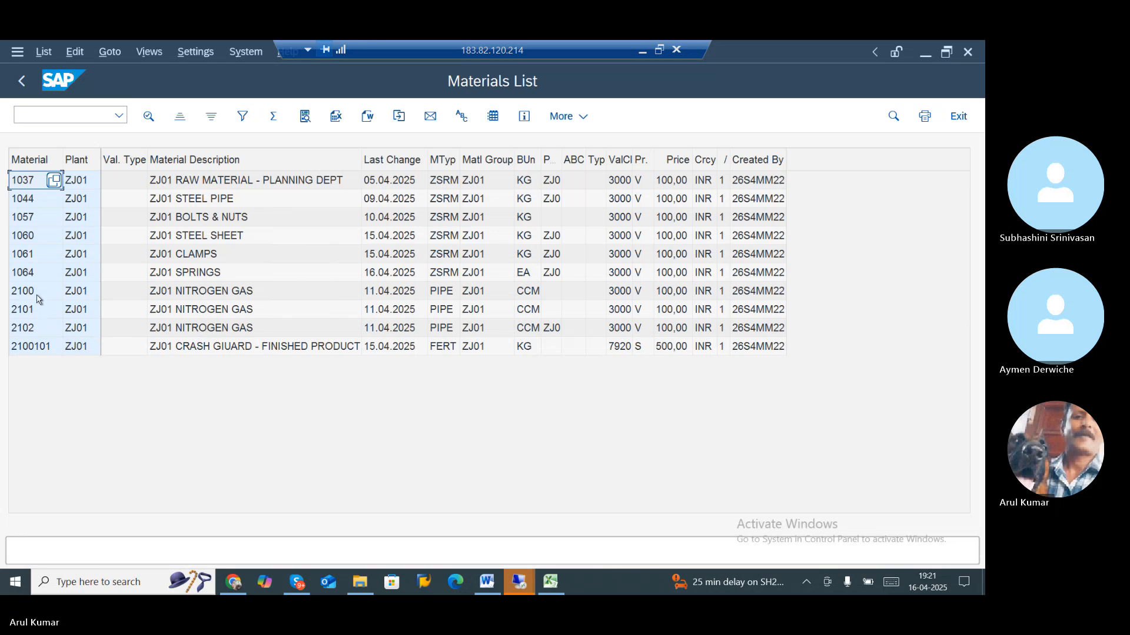
left_click(78, 291)
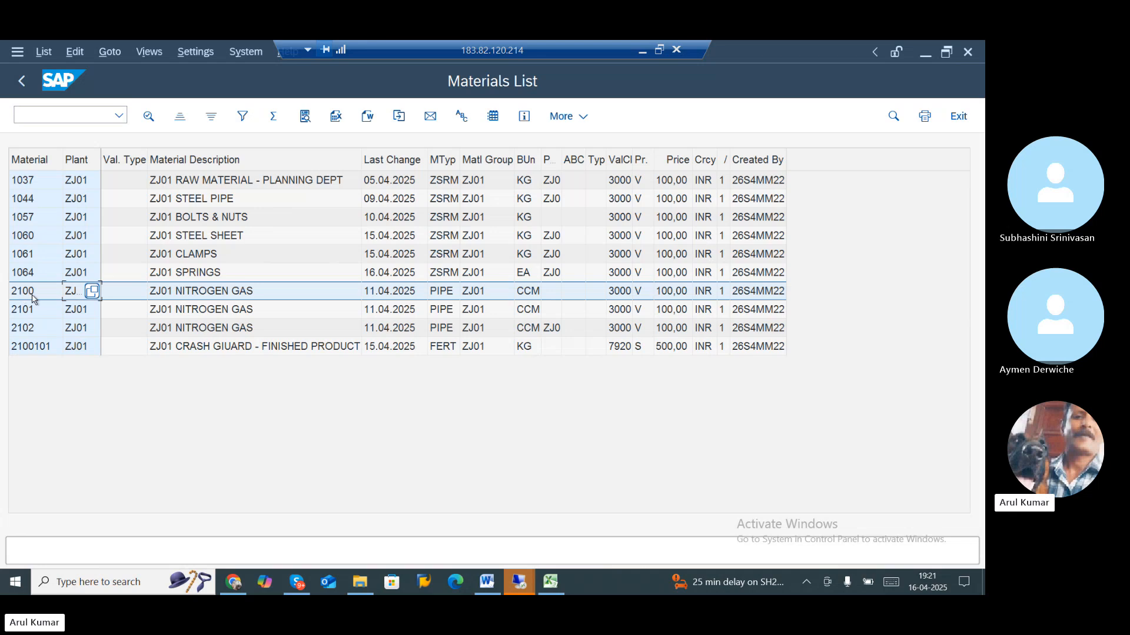
left_click(20, 83)
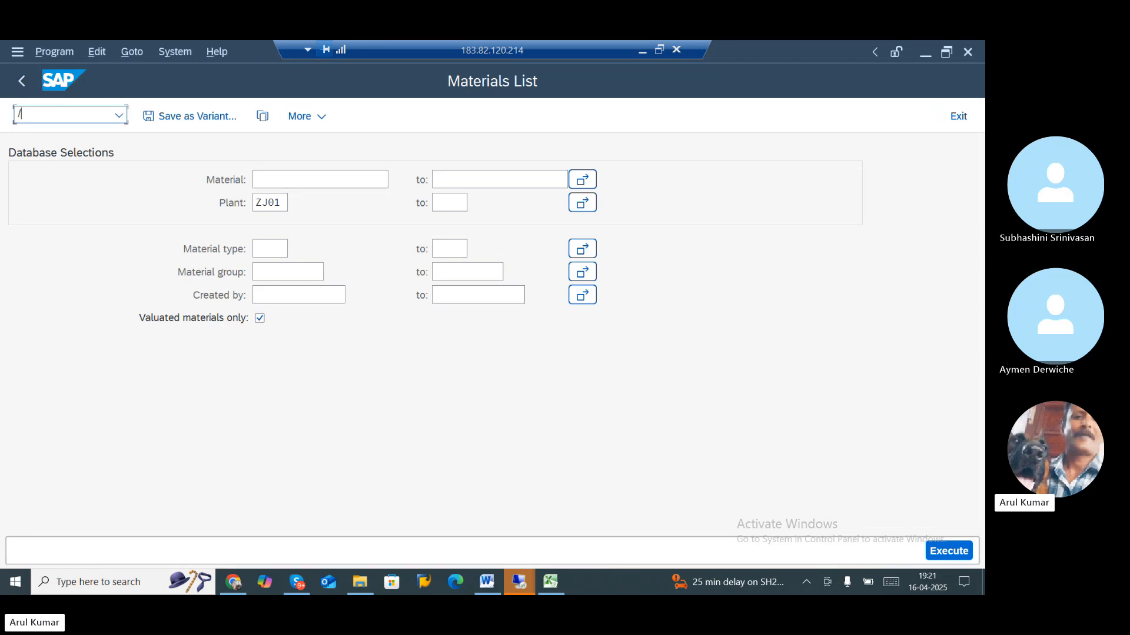
- Open the Change Material transaction MM02 and leave the material number empty
type("/NMM02")
key("Return")
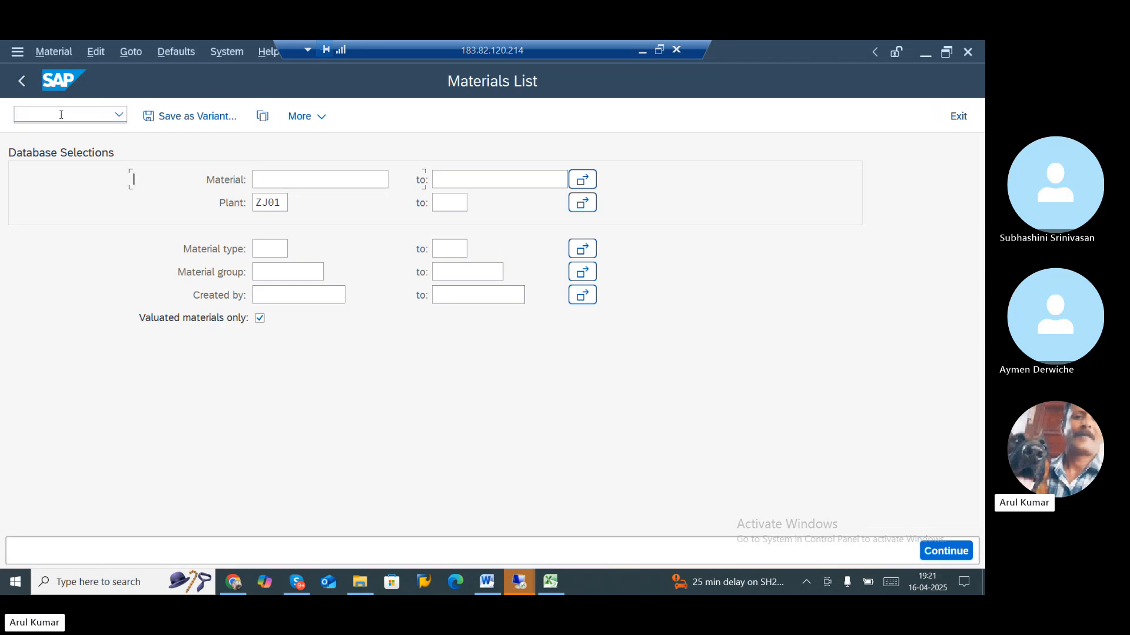
type("20")
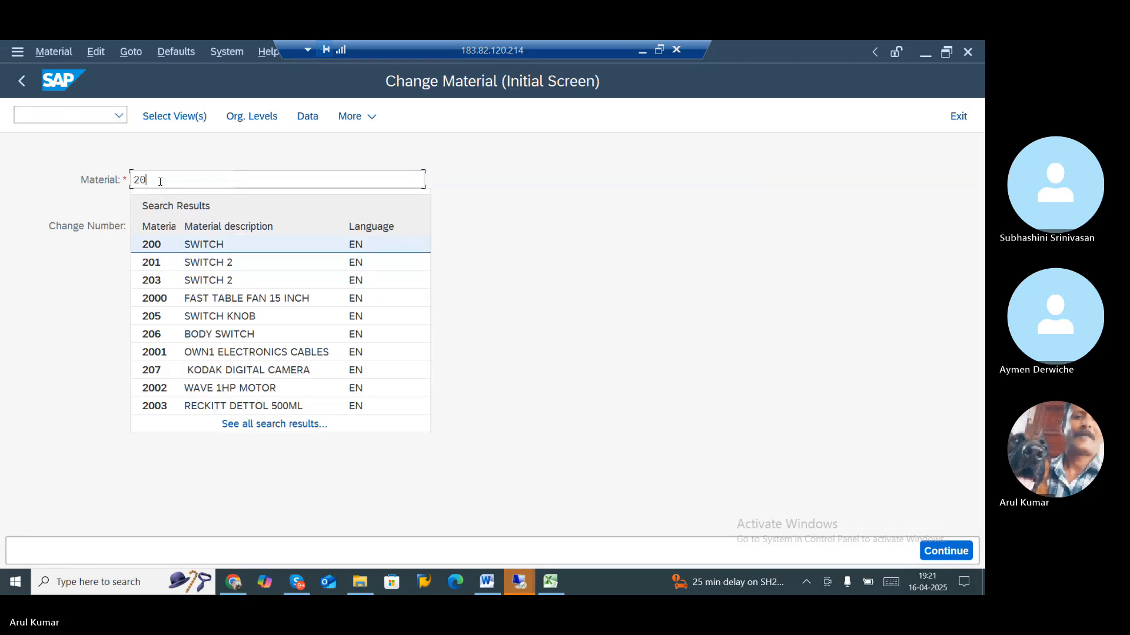
key("BackSpace")
key("BackSpace")
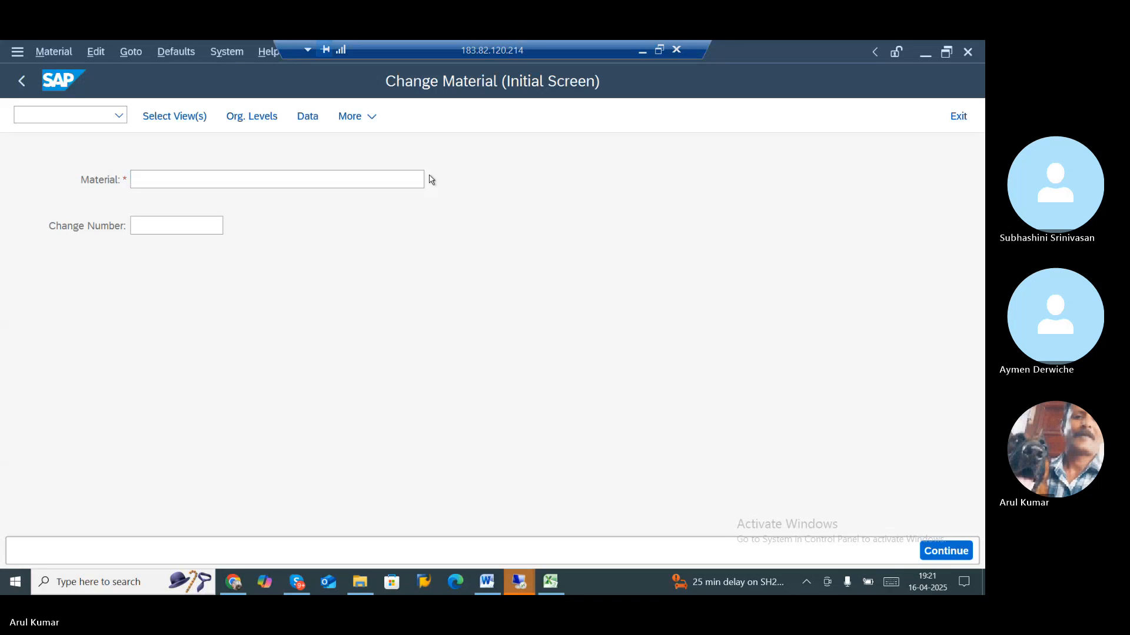
- Search the material number help for the material description ZJ01
key("F4")
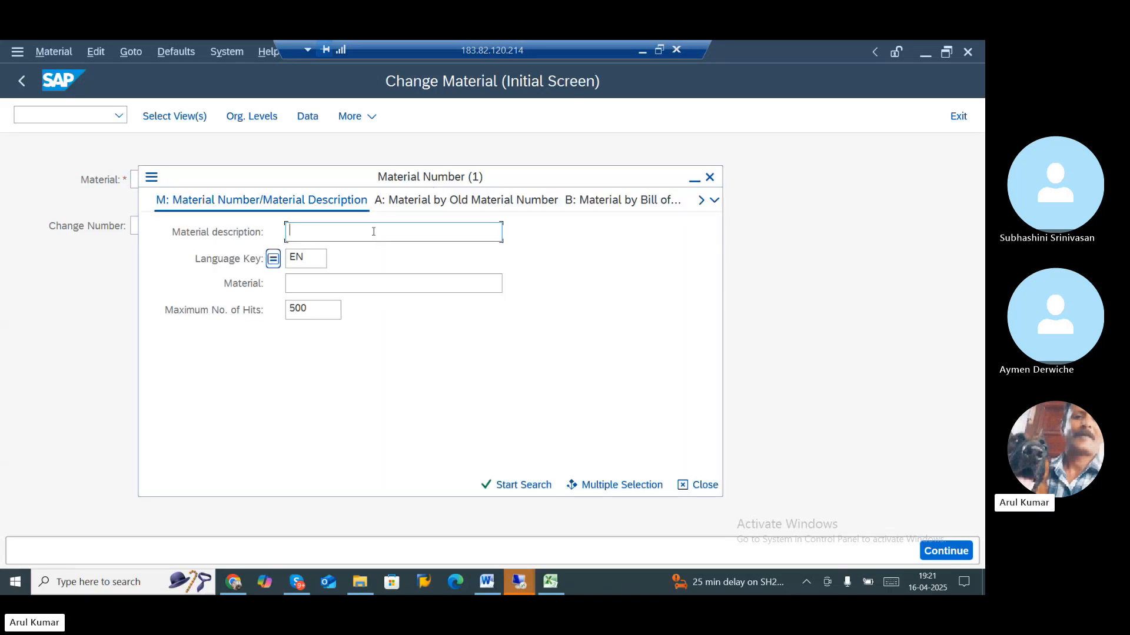
type("ZJ01")
key("Return")
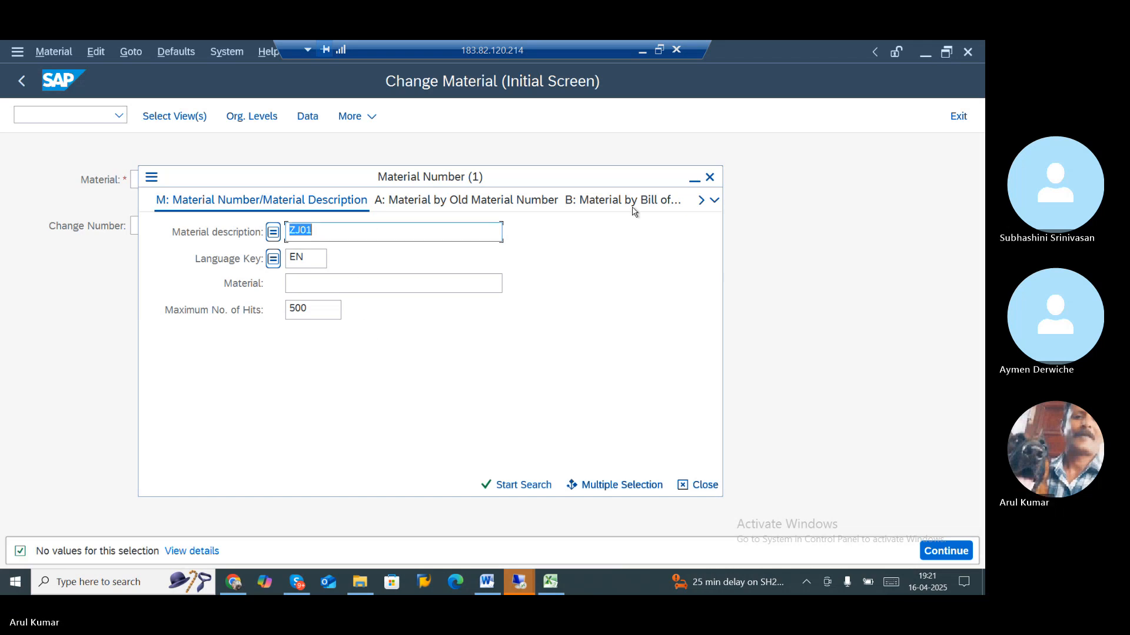
- Choose material 2100 through a search by material group ZJ01 and open its view selection
left_click(714, 203)
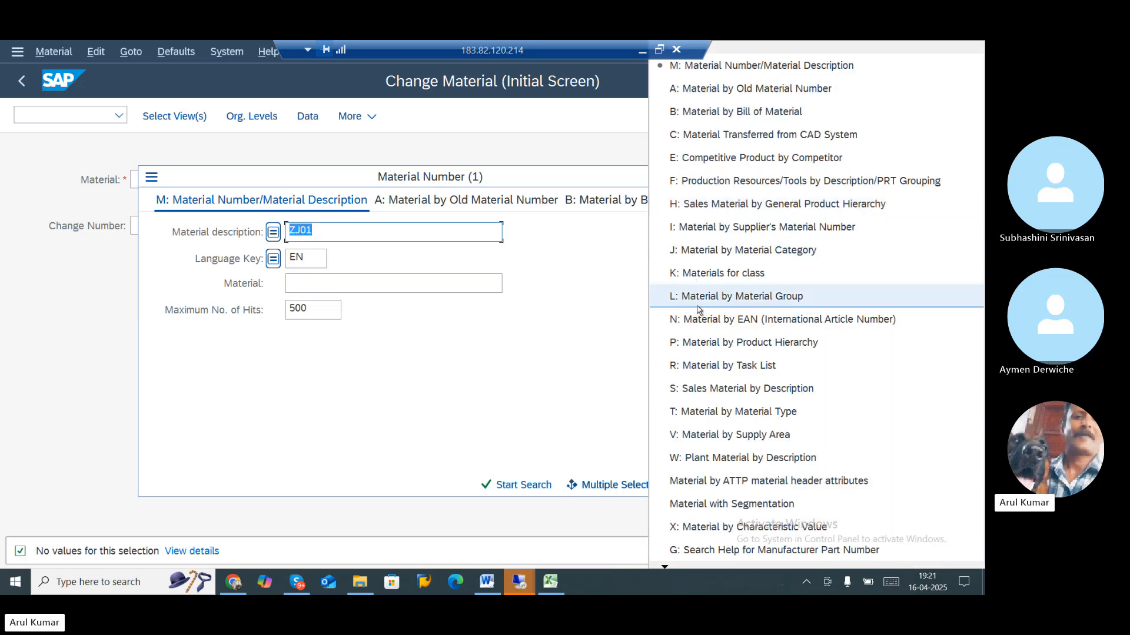
left_click(698, 294)
type("ZJ01")
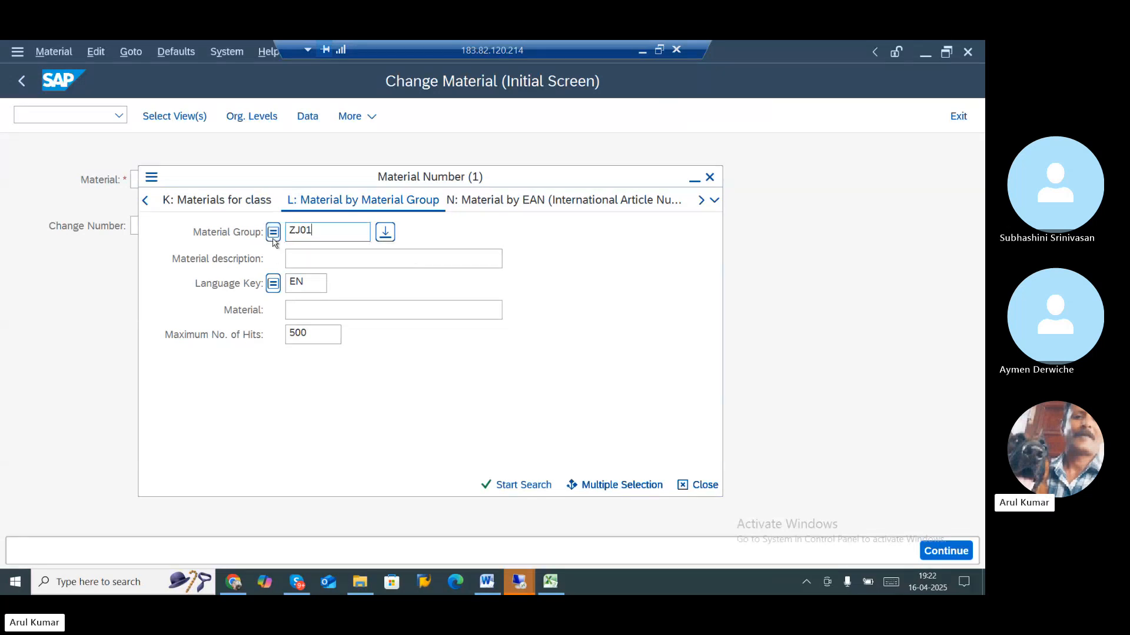
key("Return")
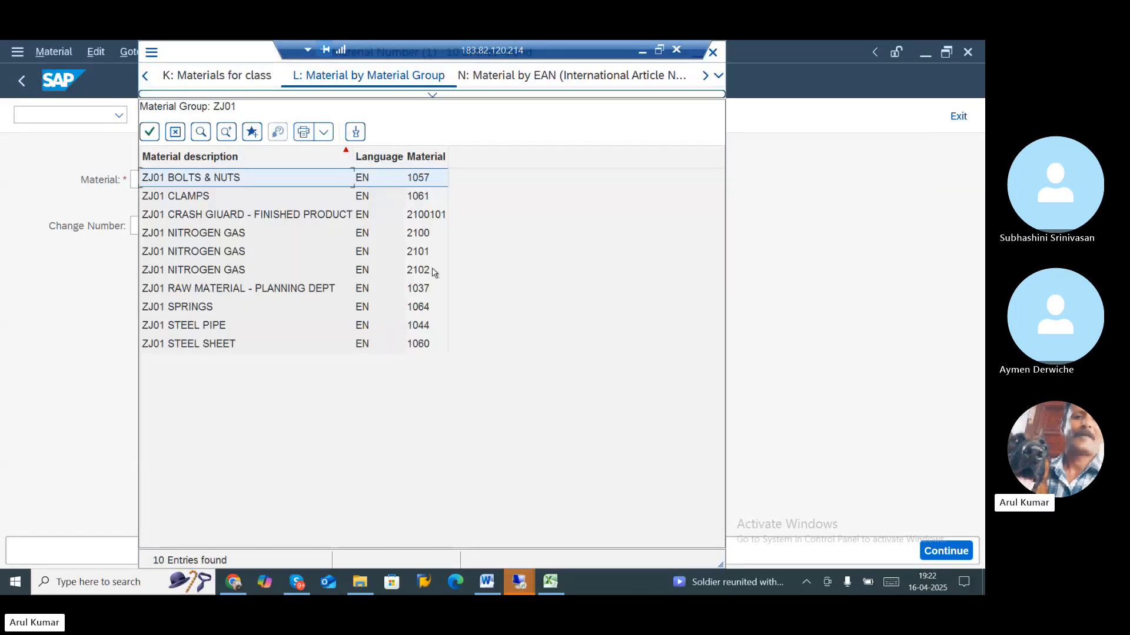
left_click(424, 236)
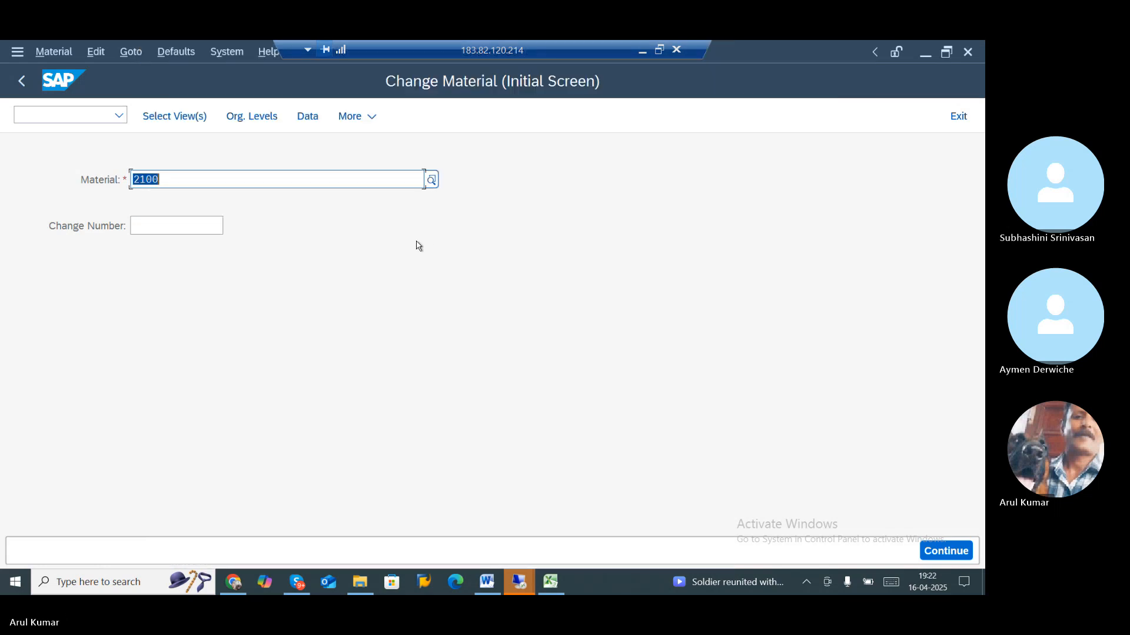
key("Return")
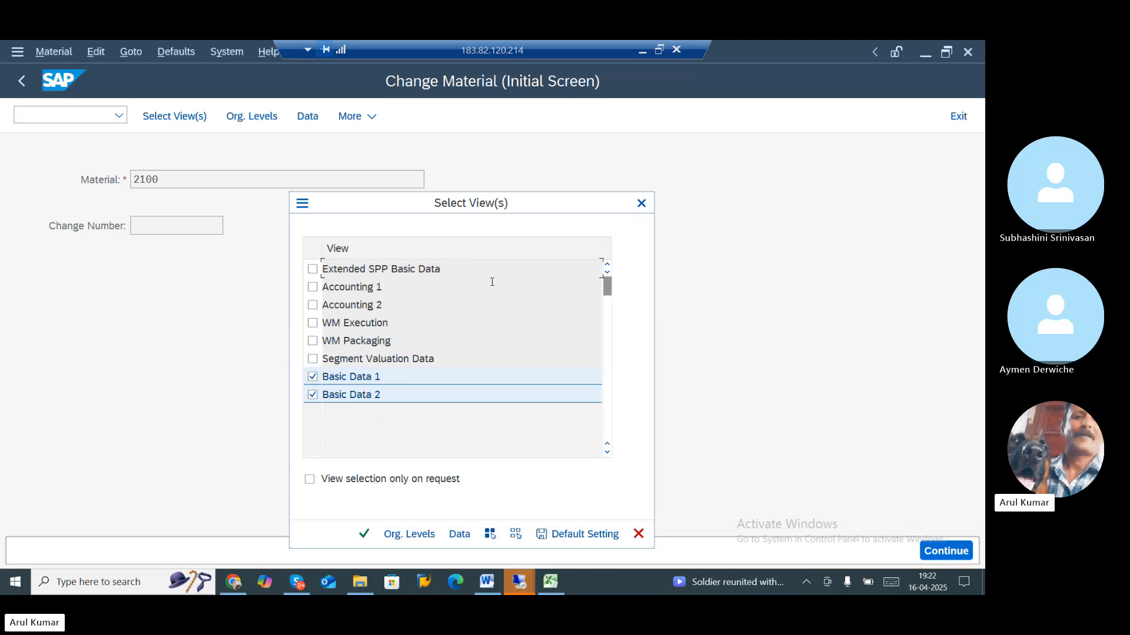
- Choose material 1061 through a search by material group ZJ01, inspect its available views and close the view selection
left_click(641, 203)
left_click(432, 181)
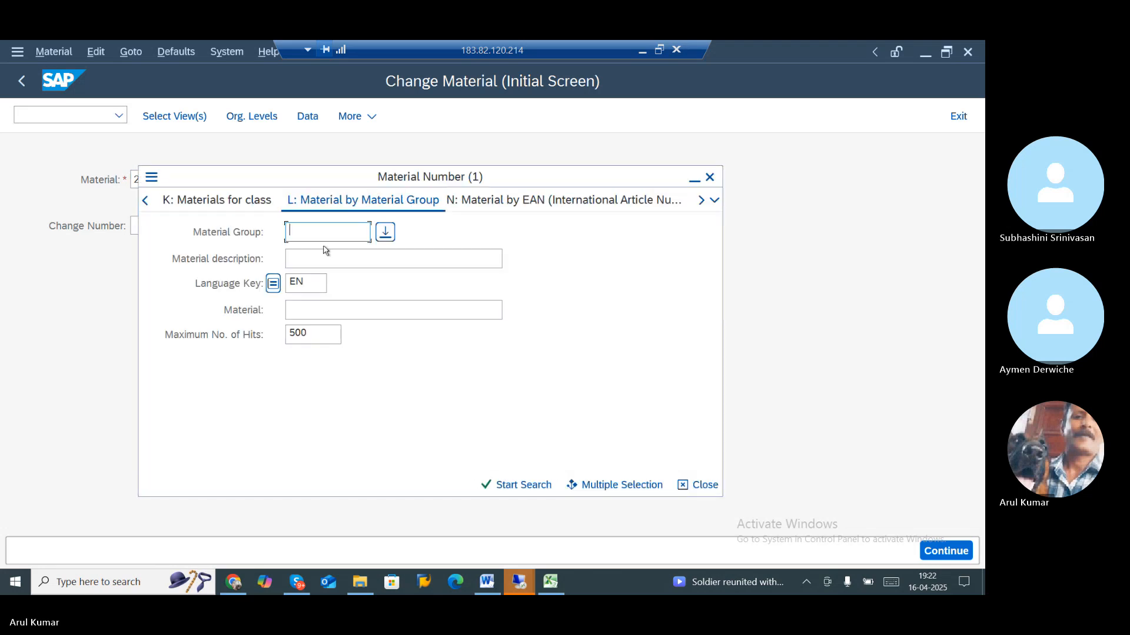
type("ZJ")
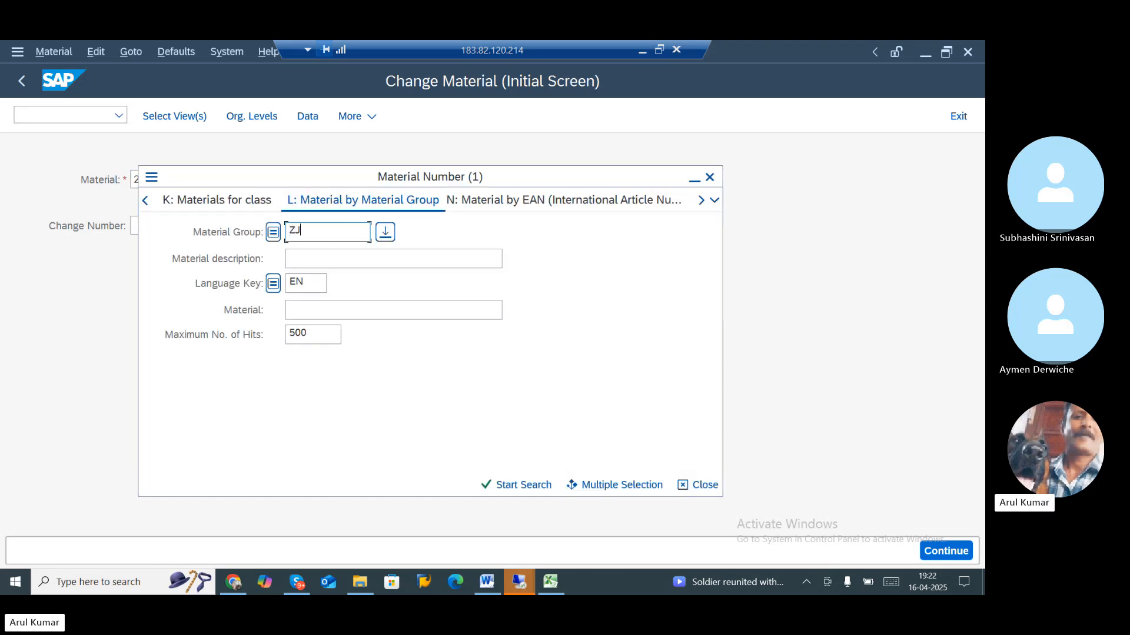
type("01")
key("Return")
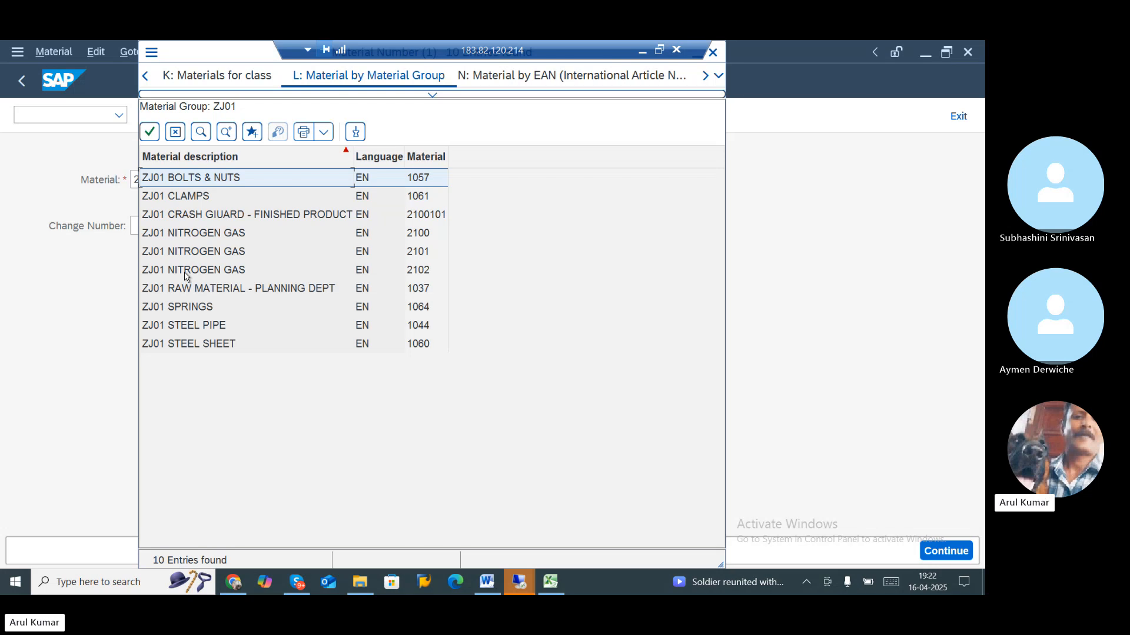
double_click(196, 198)
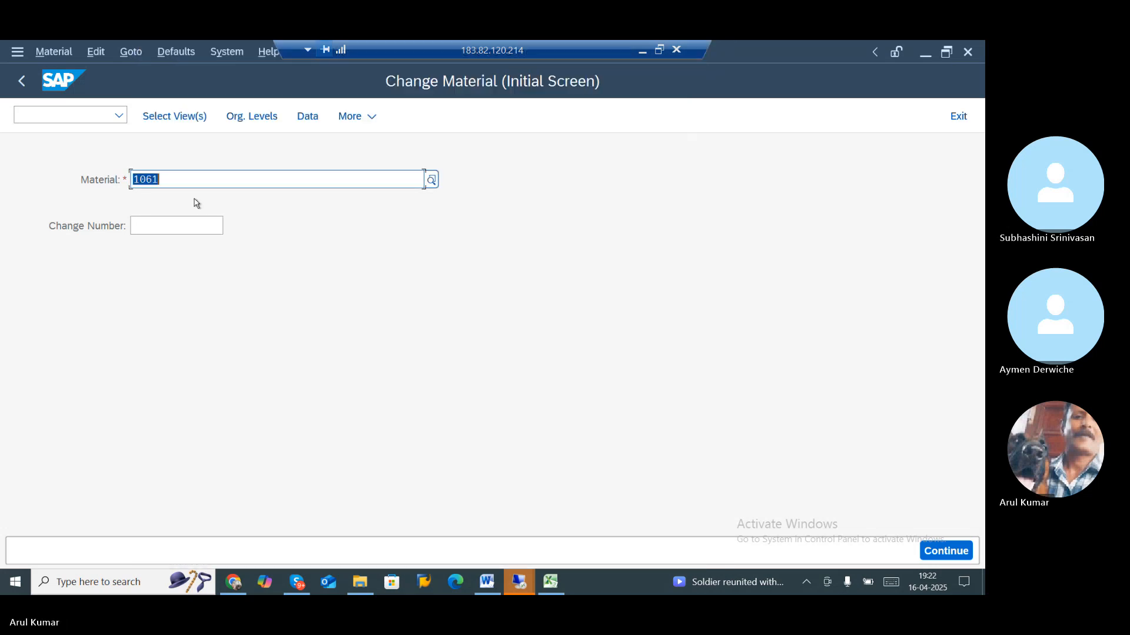
key("Return")
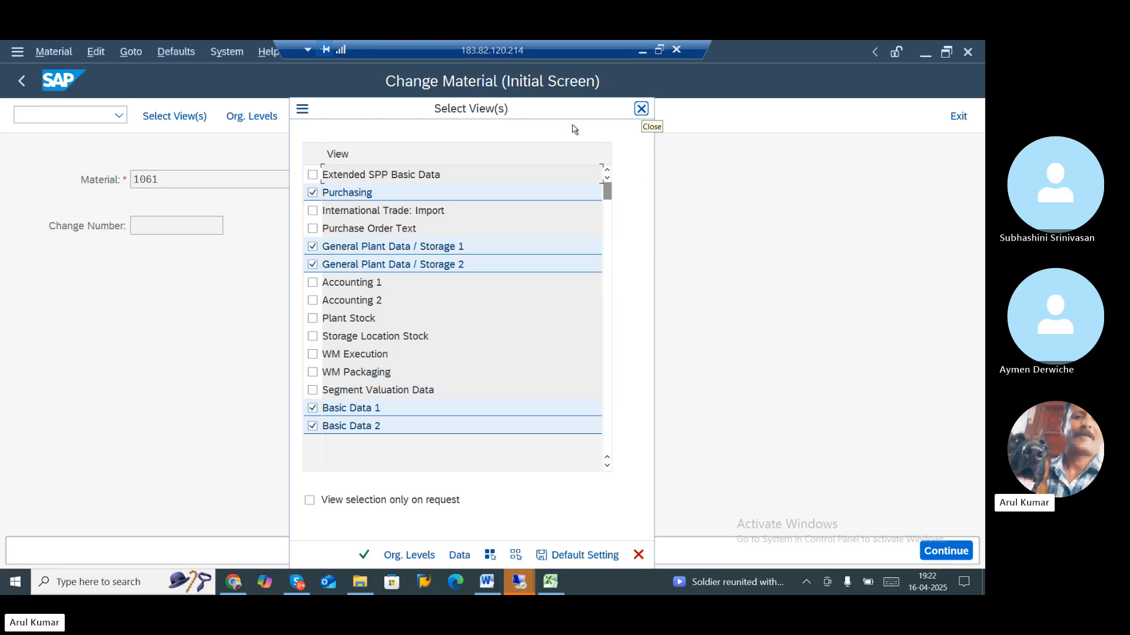
left_click(641, 108)
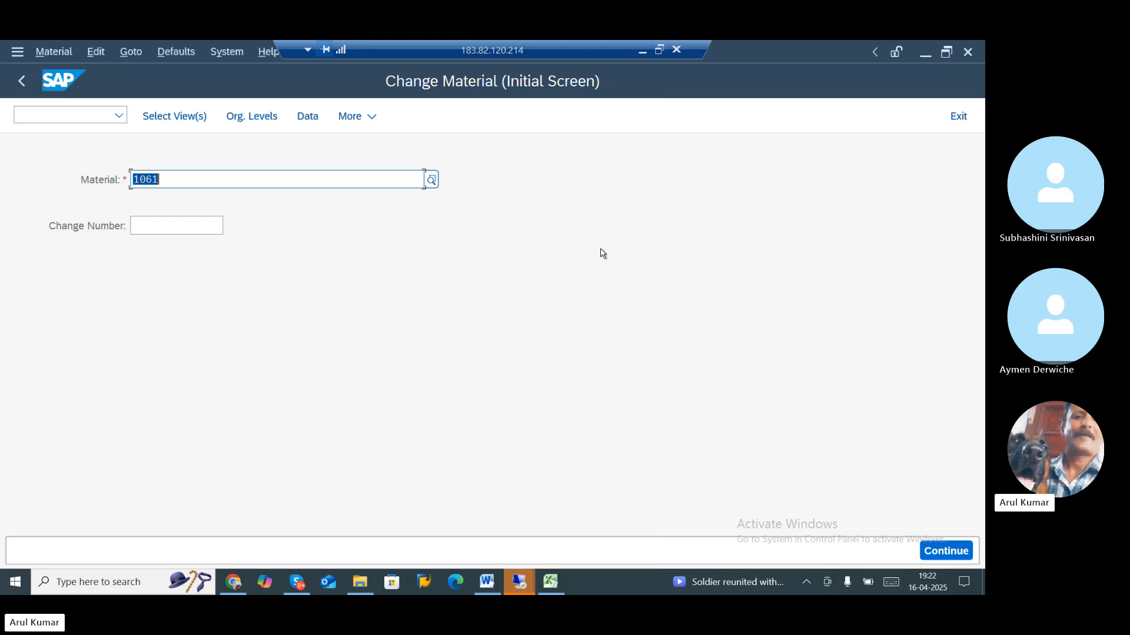
- Choose material 1037 through a search by material group ZJ01 and open its Purchasing view for plant ZJ01
left_click(433, 180)
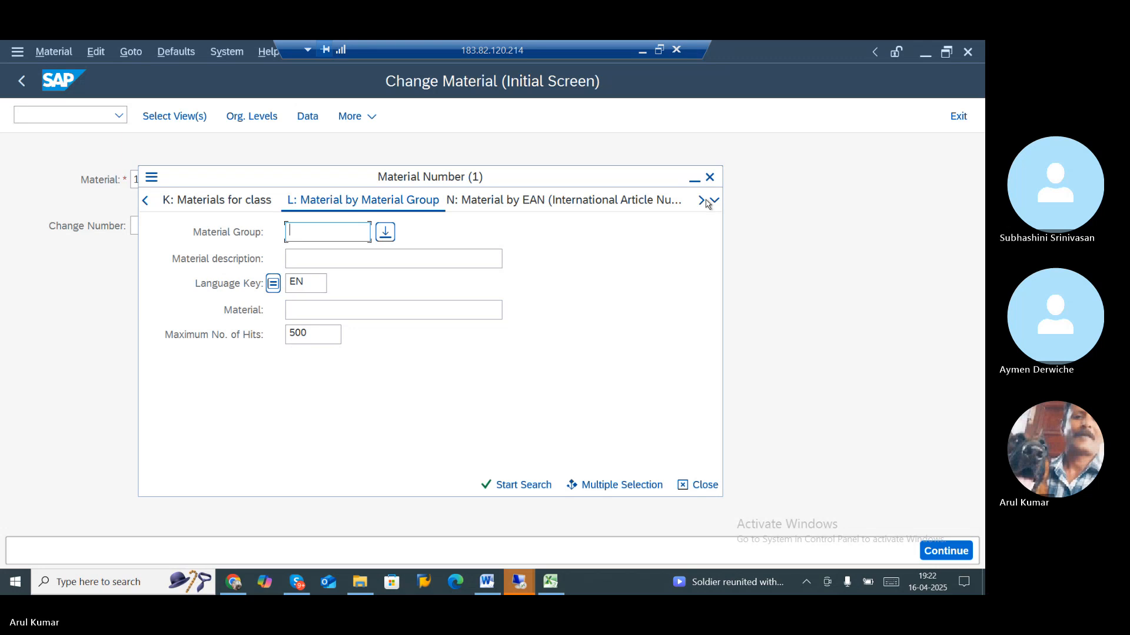
type("ZJ01")
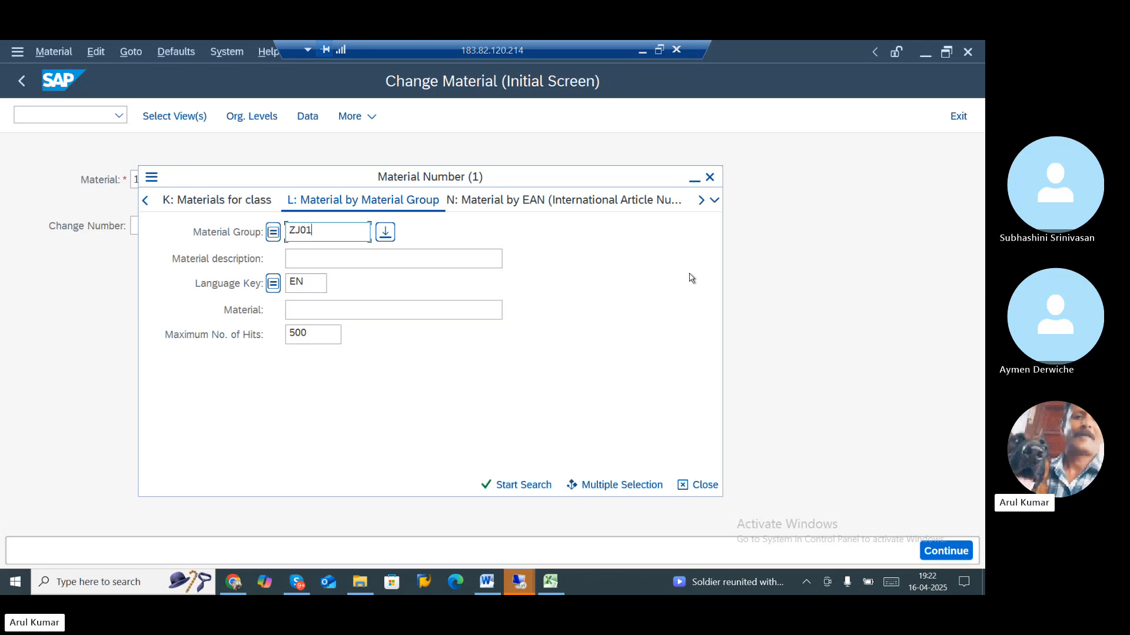
left_click(503, 486)
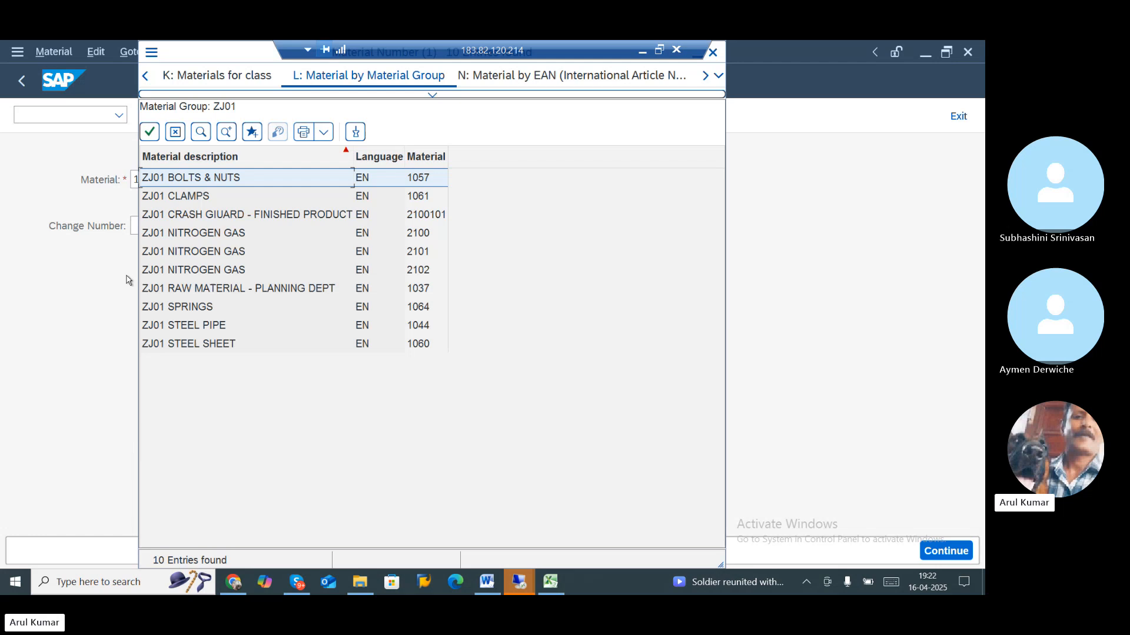
double_click(214, 289)
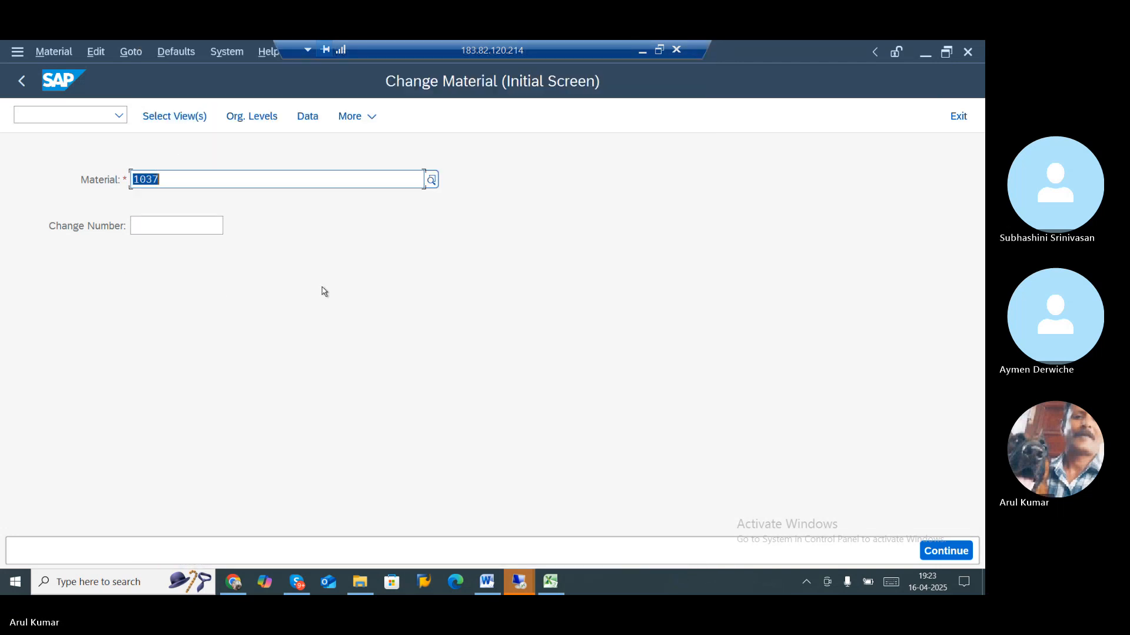
key("Return")
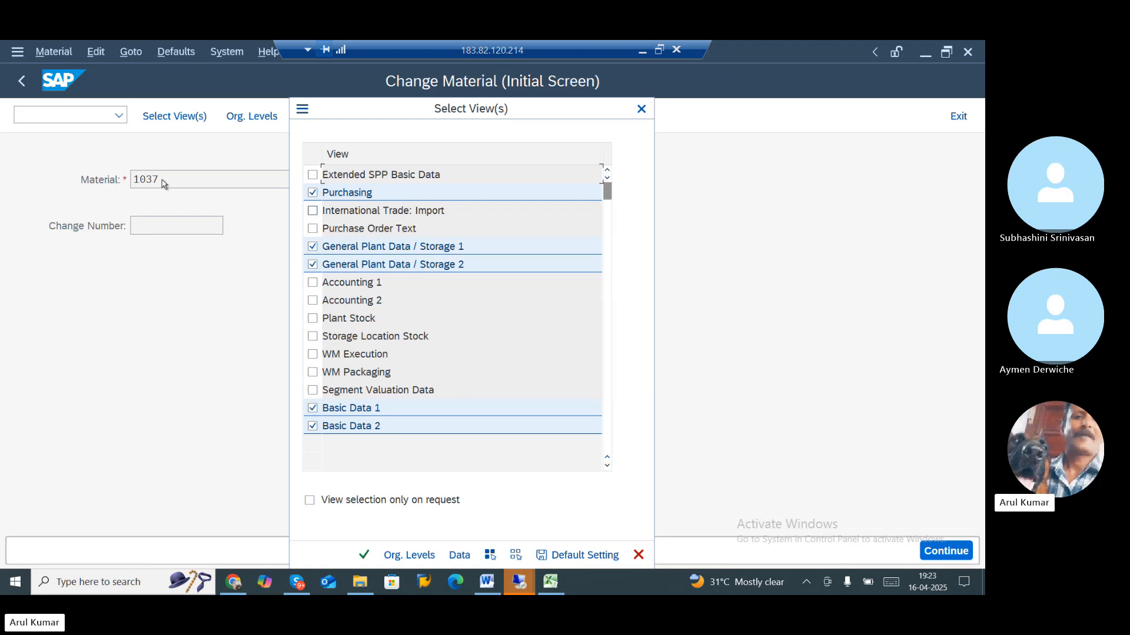
left_click(364, 554)
left_click(511, 372)
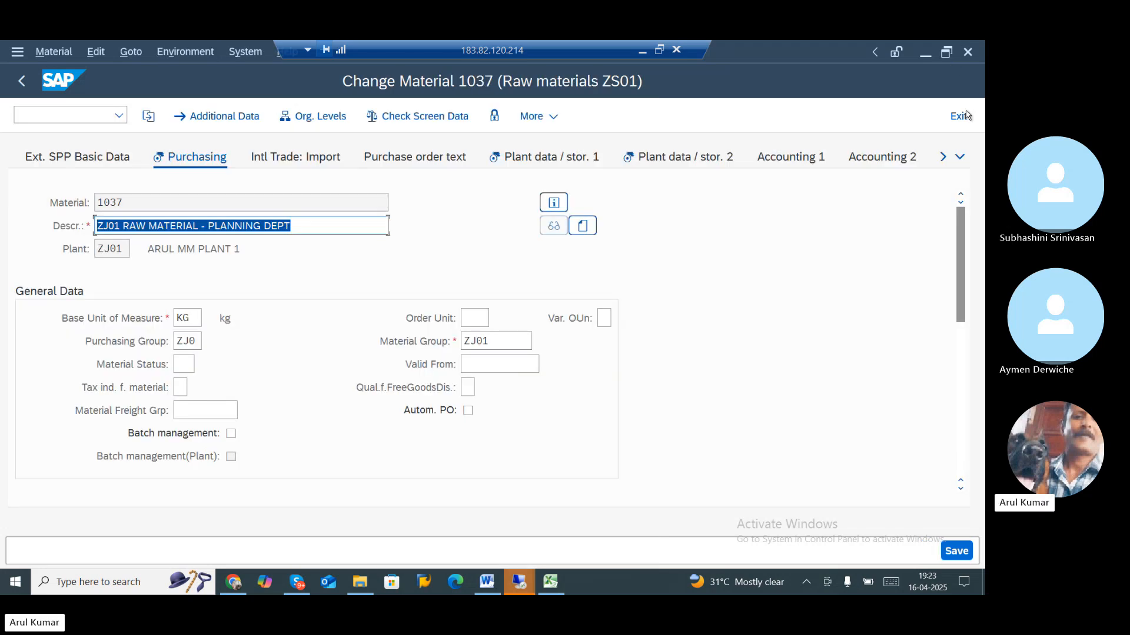
- Activate the Autom. PO indicator in the Purchasing view of material 1037
left_click(959, 156)
left_click(883, 199)
left_click(468, 412)
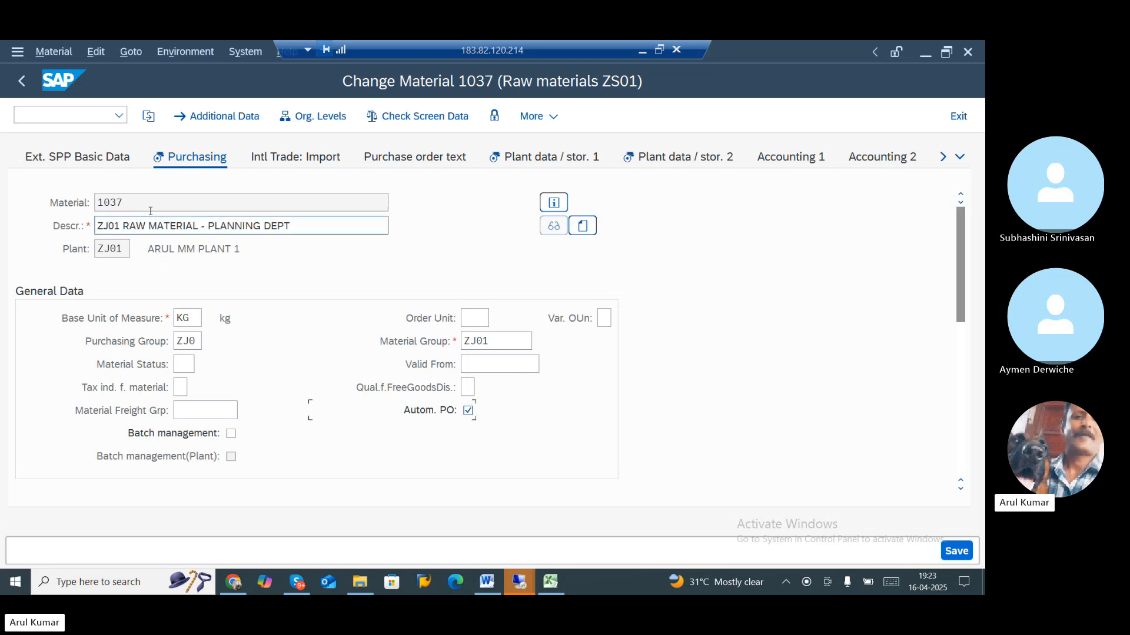
- Copy material number 1037 and paste it into cell C22 beside M in the Excel sheet
left_click_drag(386, 202, 11, 213)
key("ctrl+c")
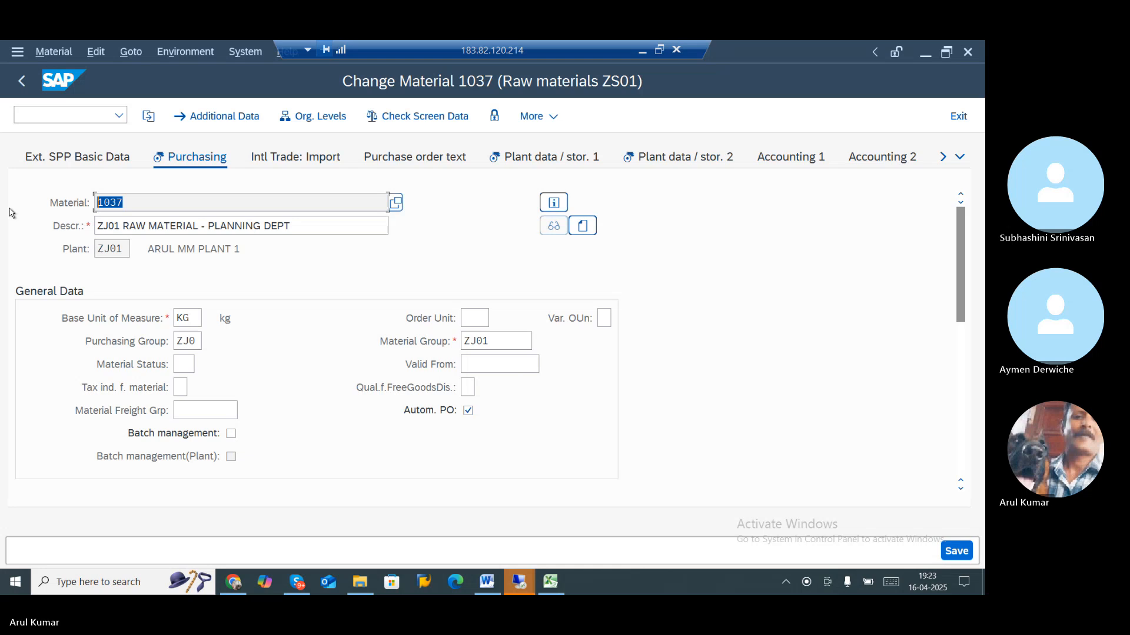
left_click(643, 51)
left_click(548, 583)
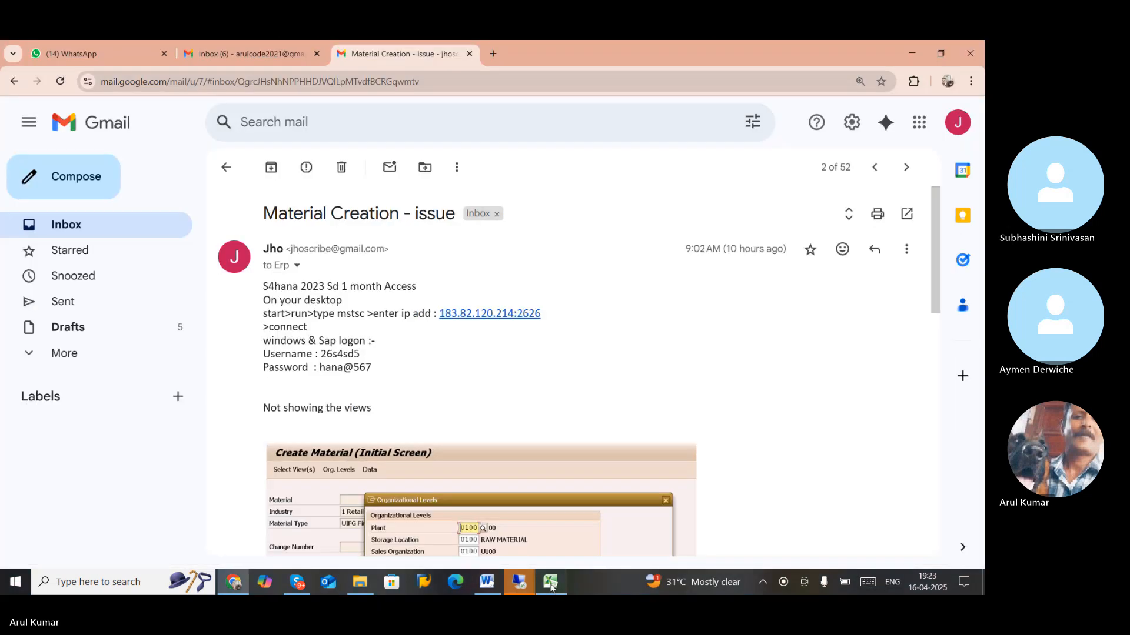
left_click(253, 383)
key("ctrl+v")
left_click(270, 438)
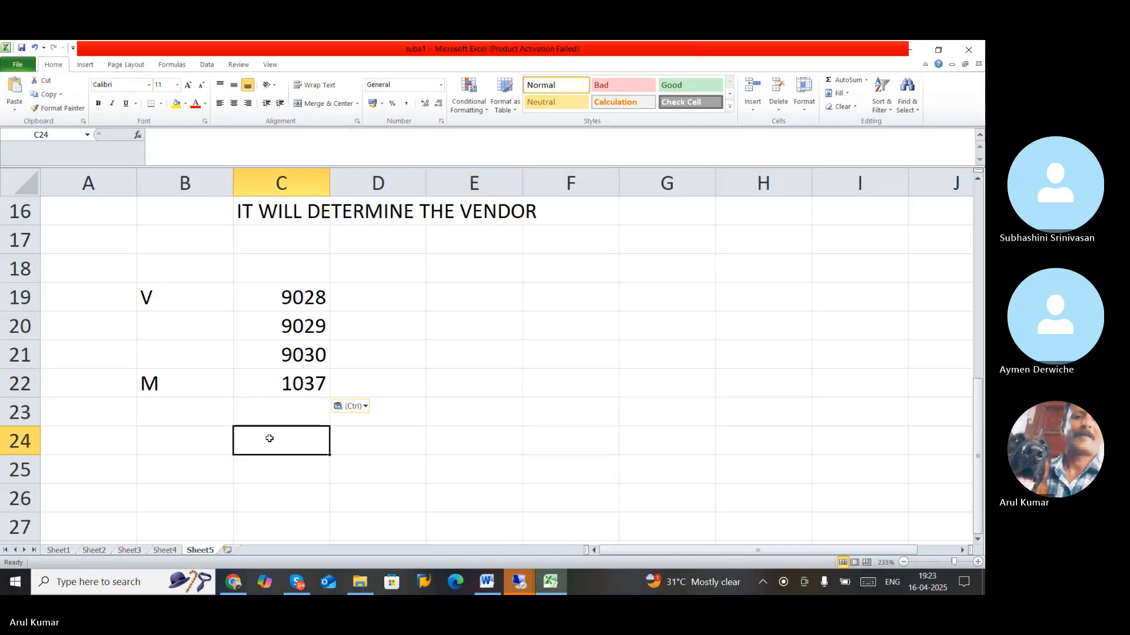
left_click(186, 438)
- Switch back to the SAP session and save the changes to material 1037
left_click(551, 582)
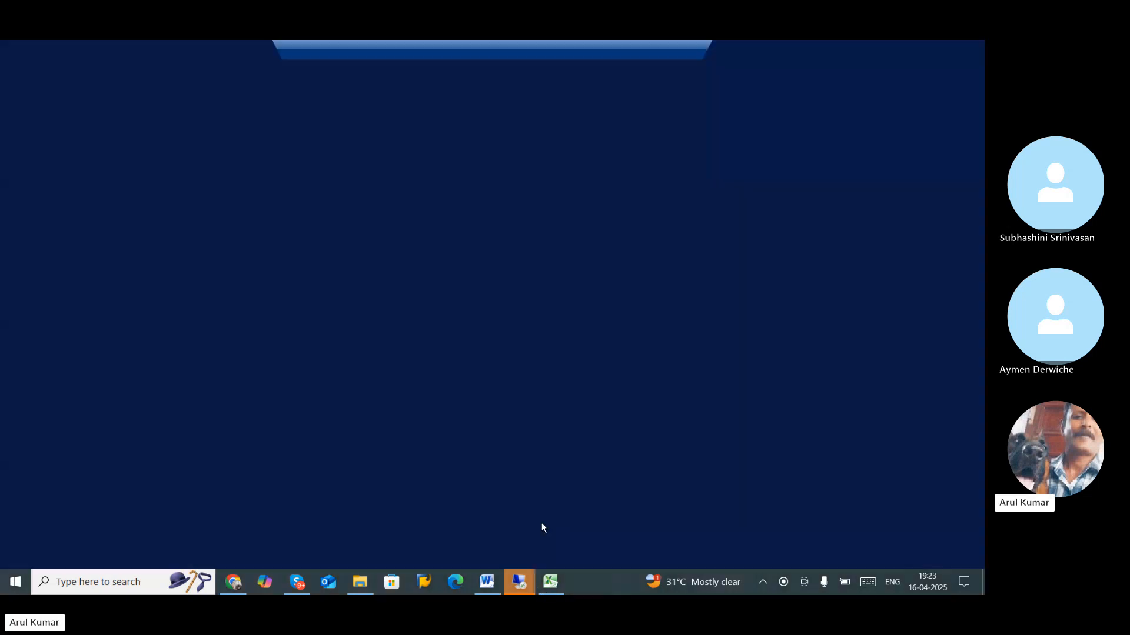
left_click(542, 523)
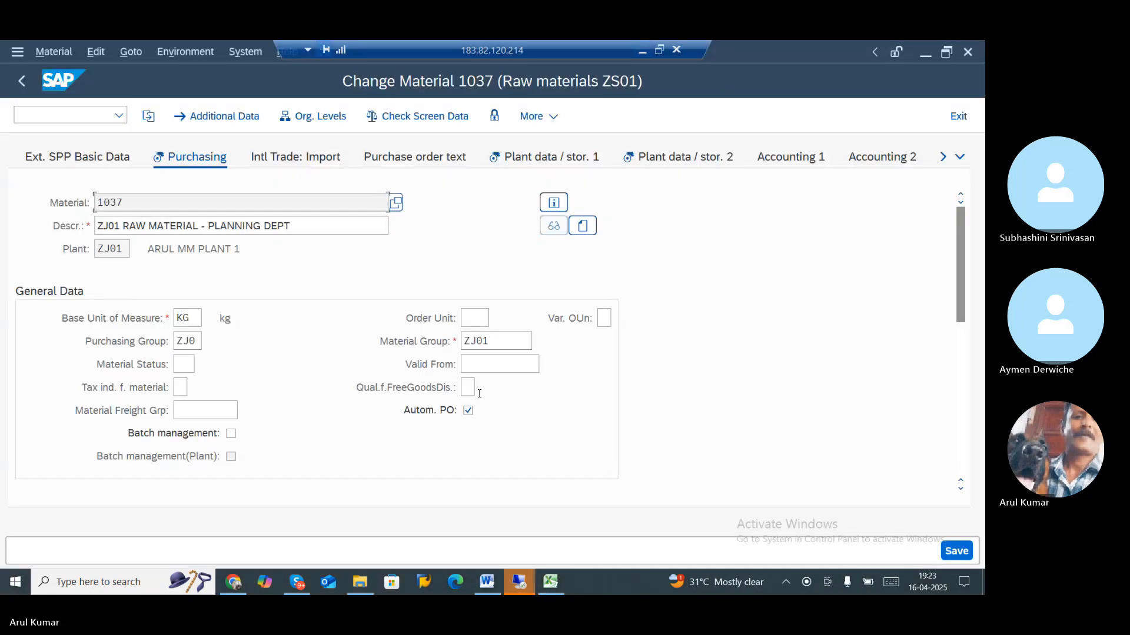
left_click(956, 551)
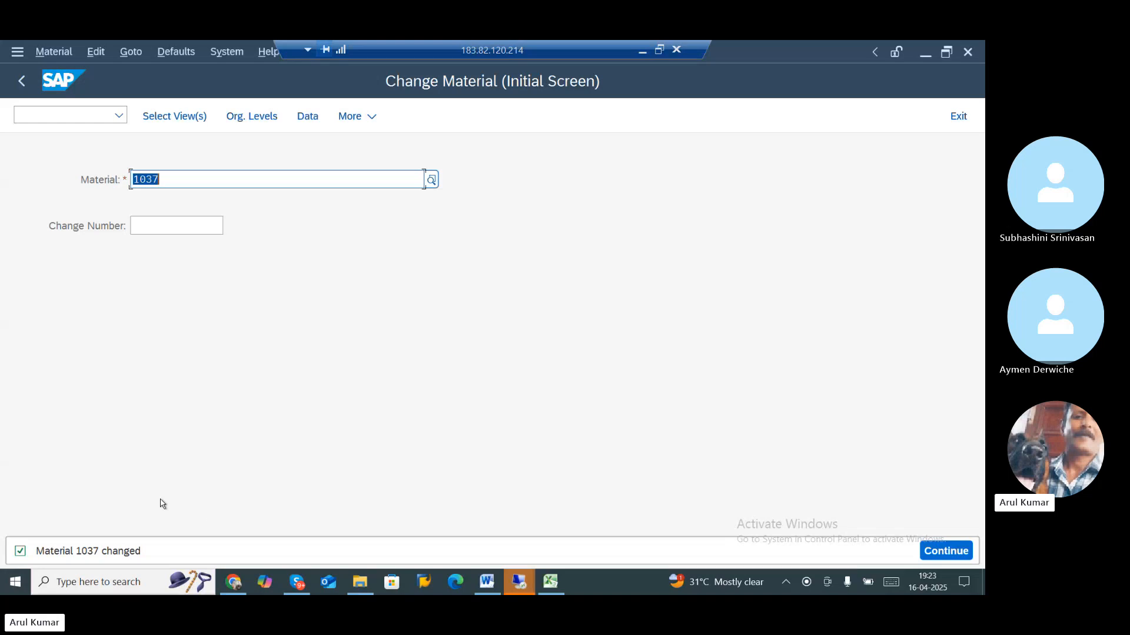
left_click(163, 179)
double_click(164, 179)
- Open transaction OBBG and position the country list at IN
left_click(53, 116)
type("/")
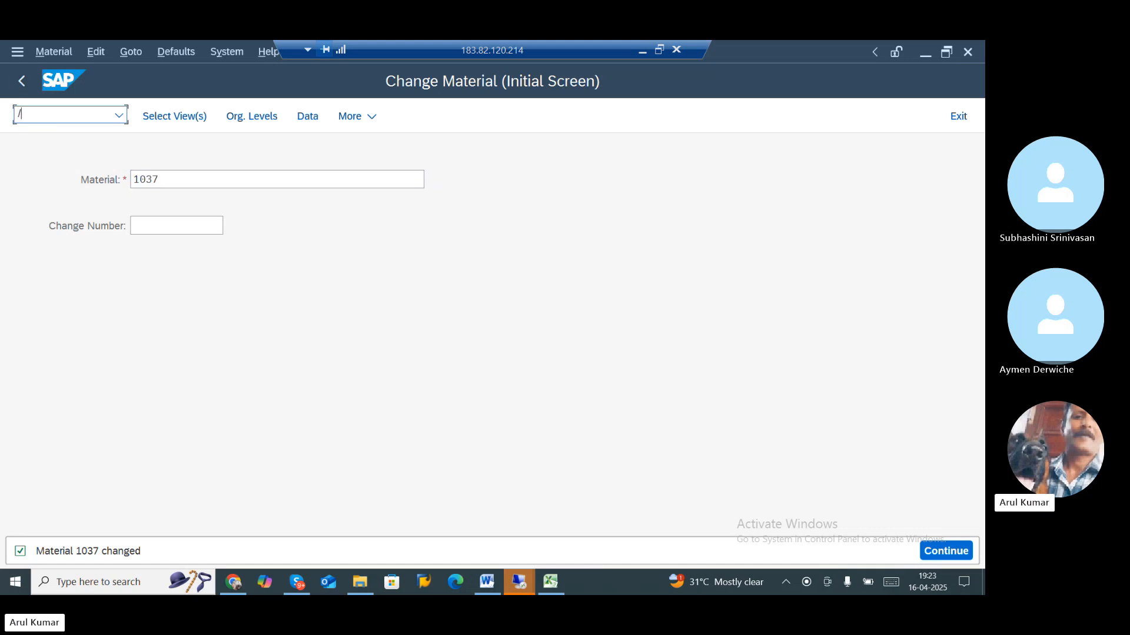
type("NOBBG")
key("Return")
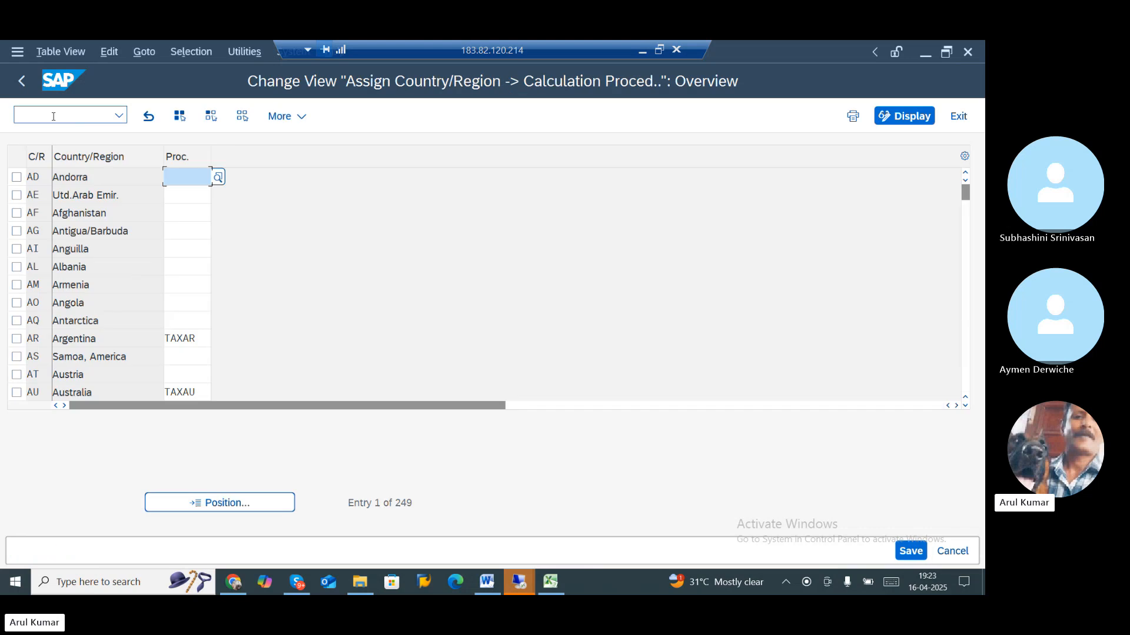
left_click(217, 503)
type("in")
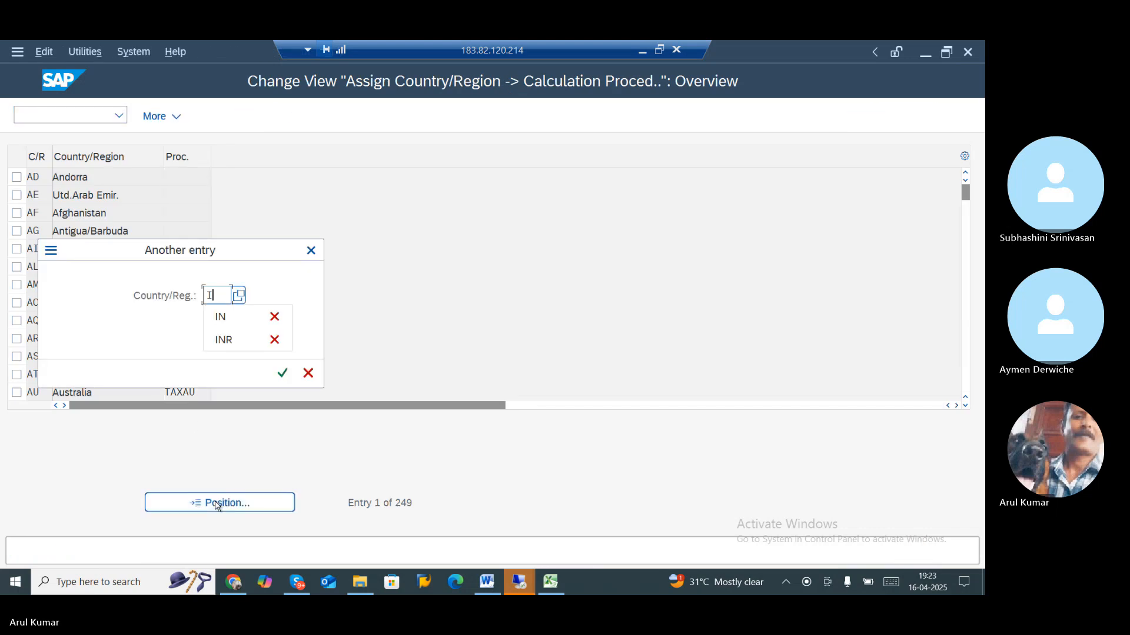
key("Return")
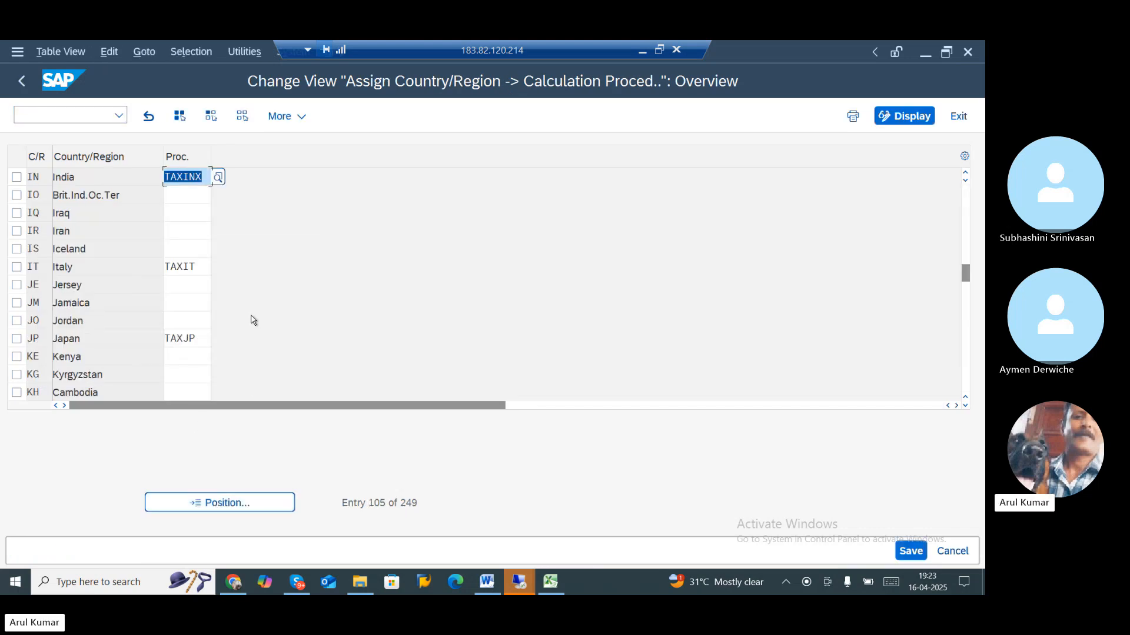
- Assign calculation procedure ZJ01TX to India and save it in the proposed customizing request
type("ZJ0")
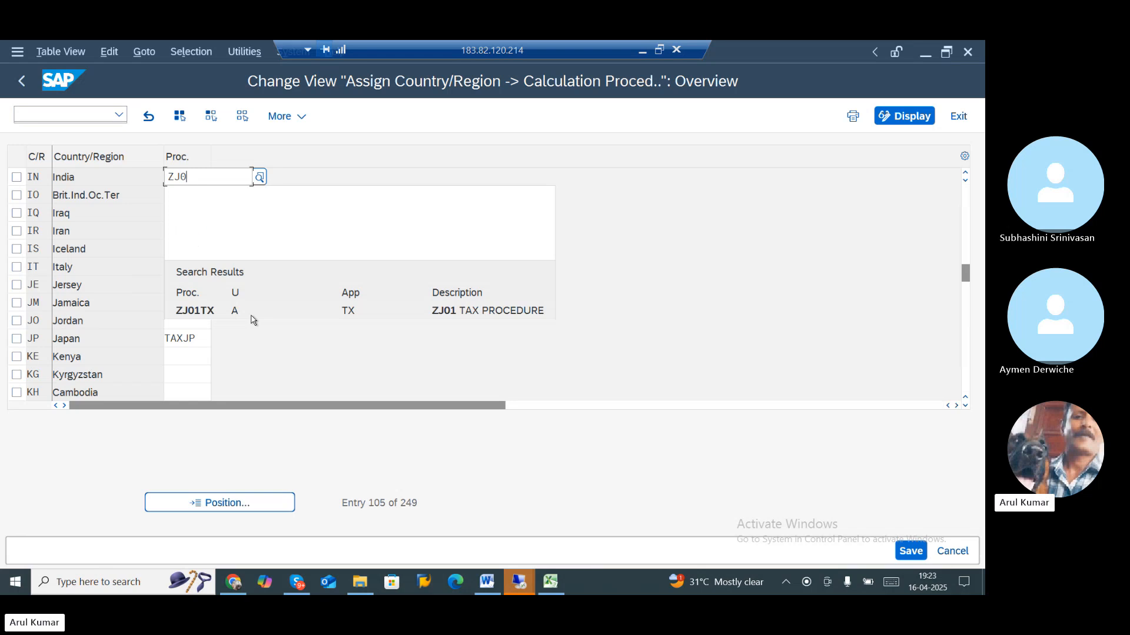
left_click(222, 288)
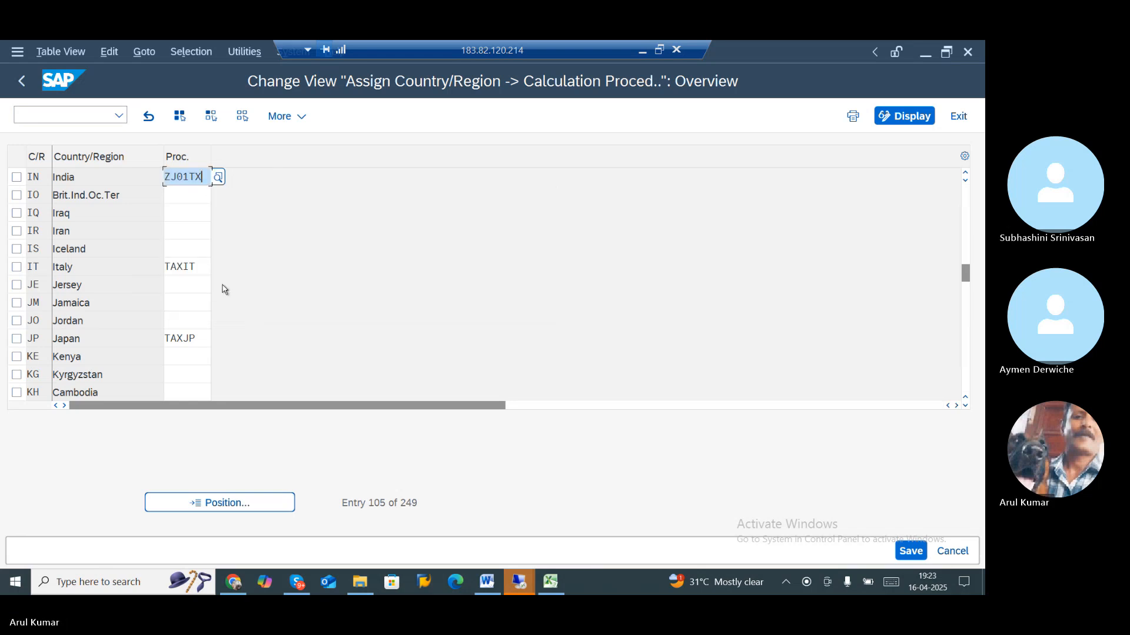
key("ctrl+s")
left_click(370, 372)
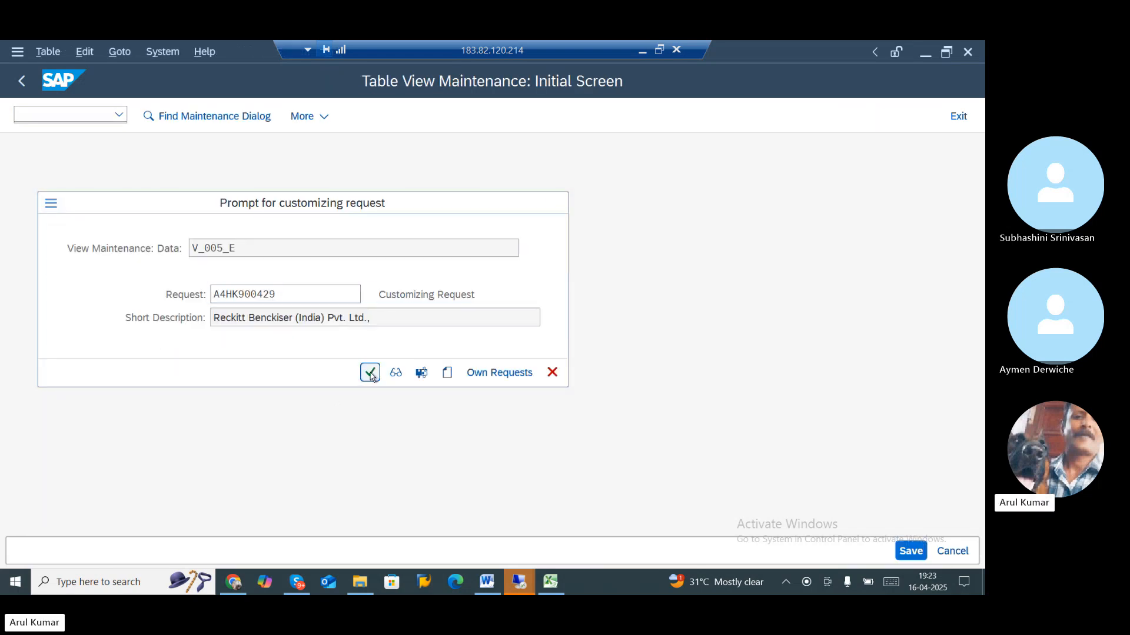
- Open the Create Info Record transaction ME11 and keep its initial screen in front
left_click(71, 114)
type("/")
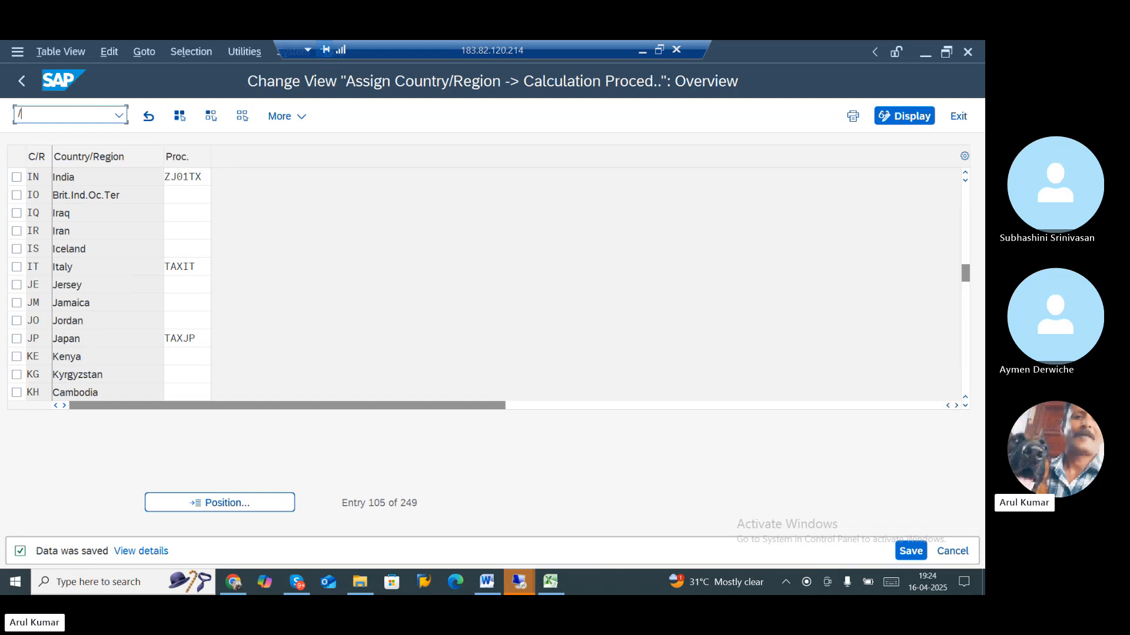
type("NME11")
key("Return")
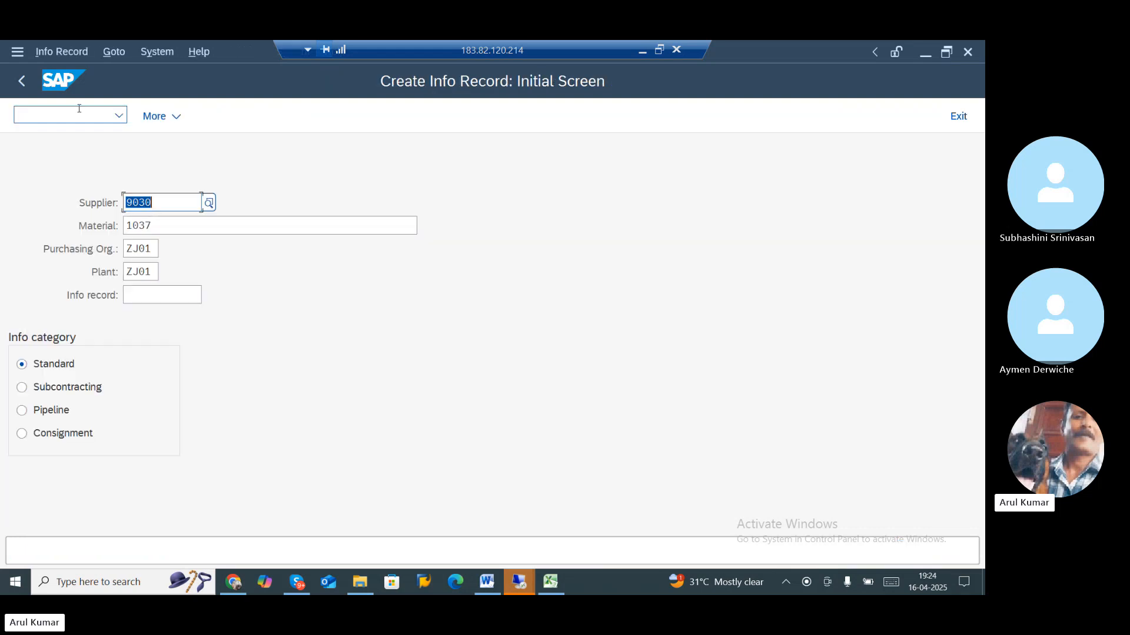
key("alt+Tab")
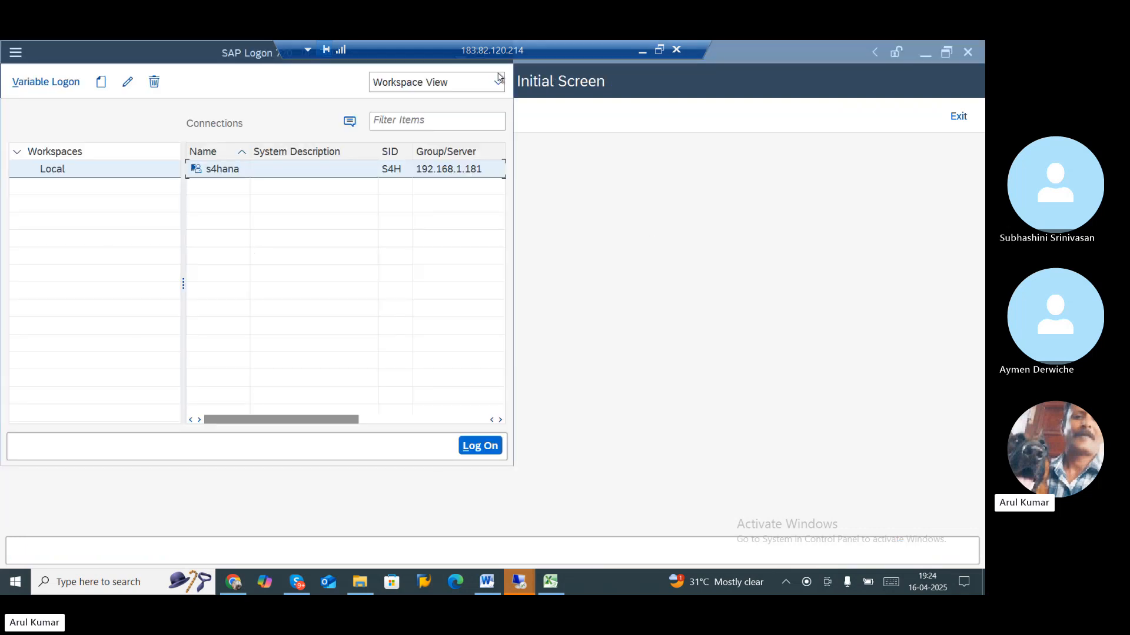
left_click(652, 234)
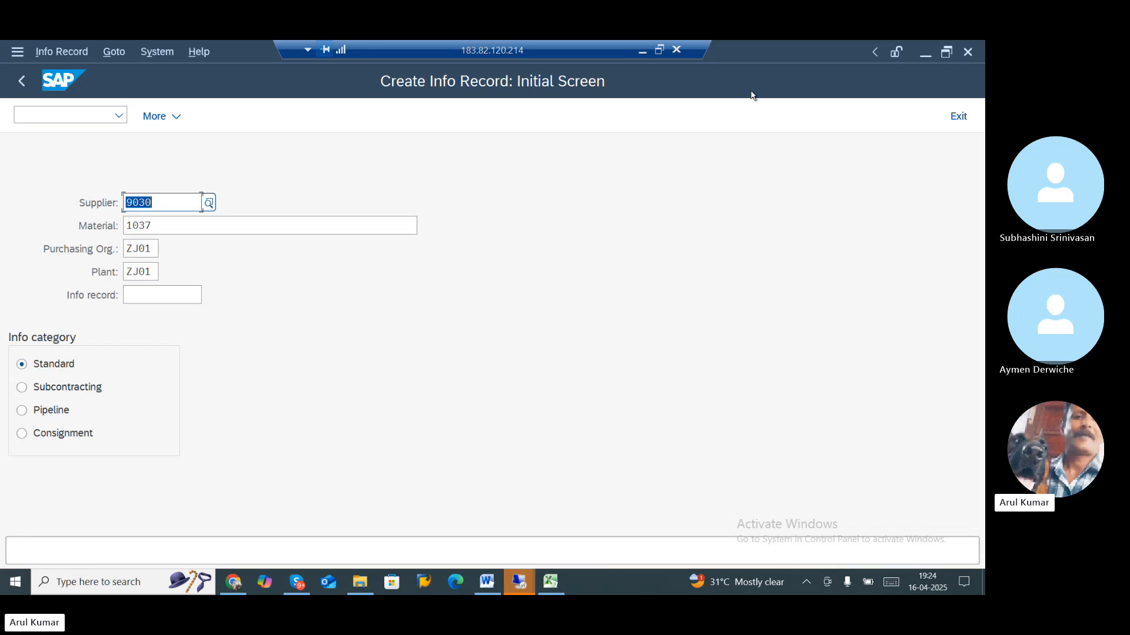
- Reduce the remote session to a window and copy material number 1037 from the info record screen into Excel cell C22
left_click(659, 50)
key("alt+Tab")
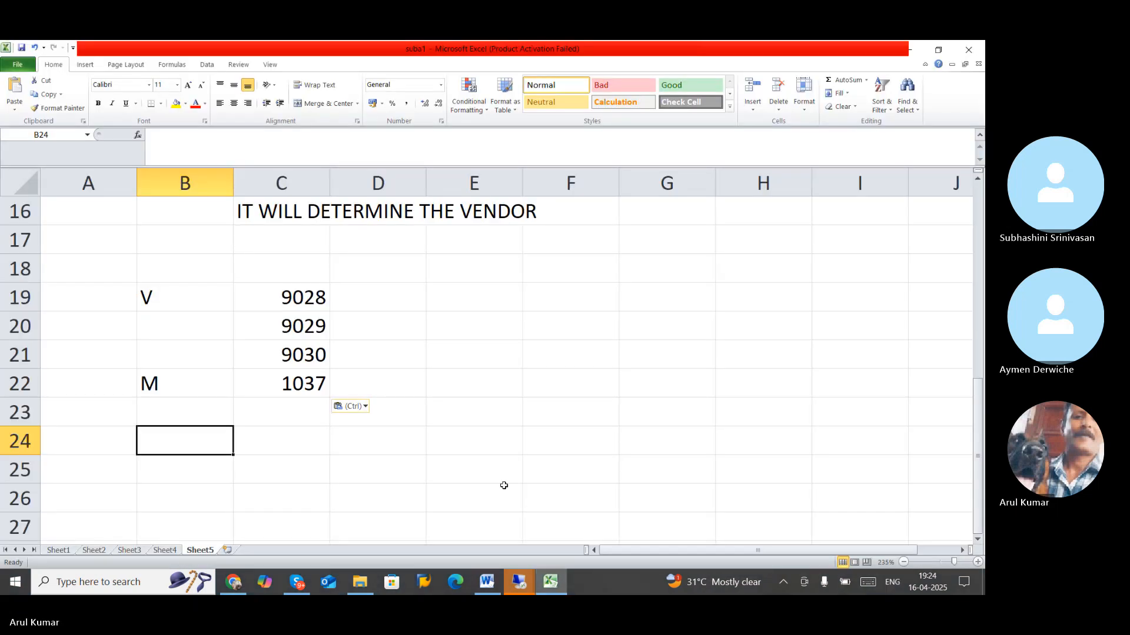
left_click(268, 383)
key("alt+Tab")
left_click(172, 248)
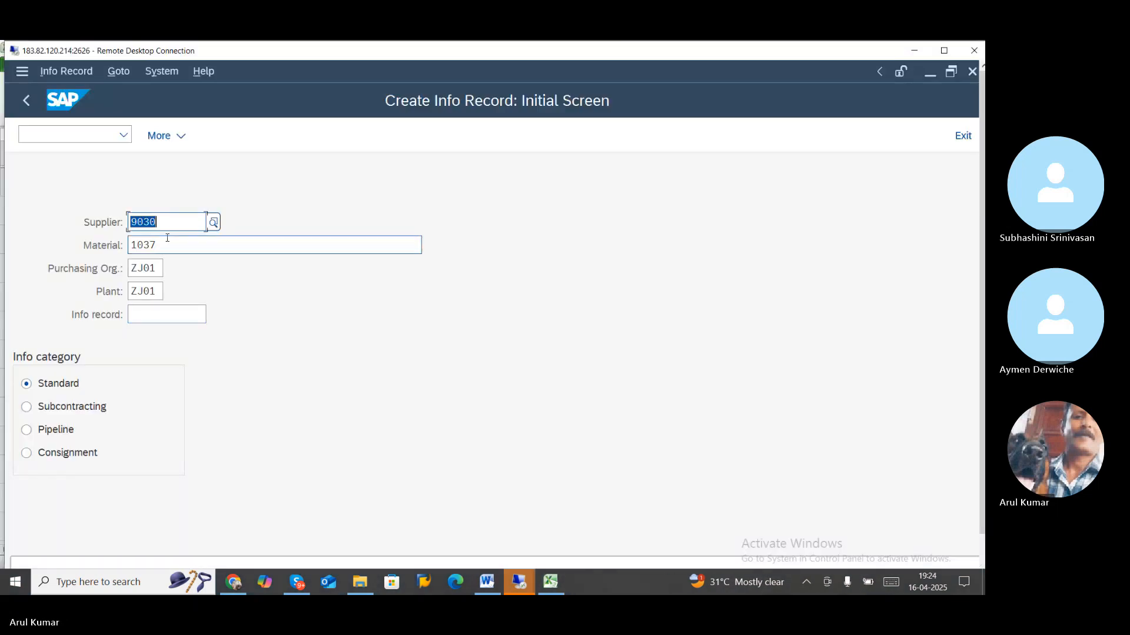
double_click(172, 248)
key("ctrl+c")
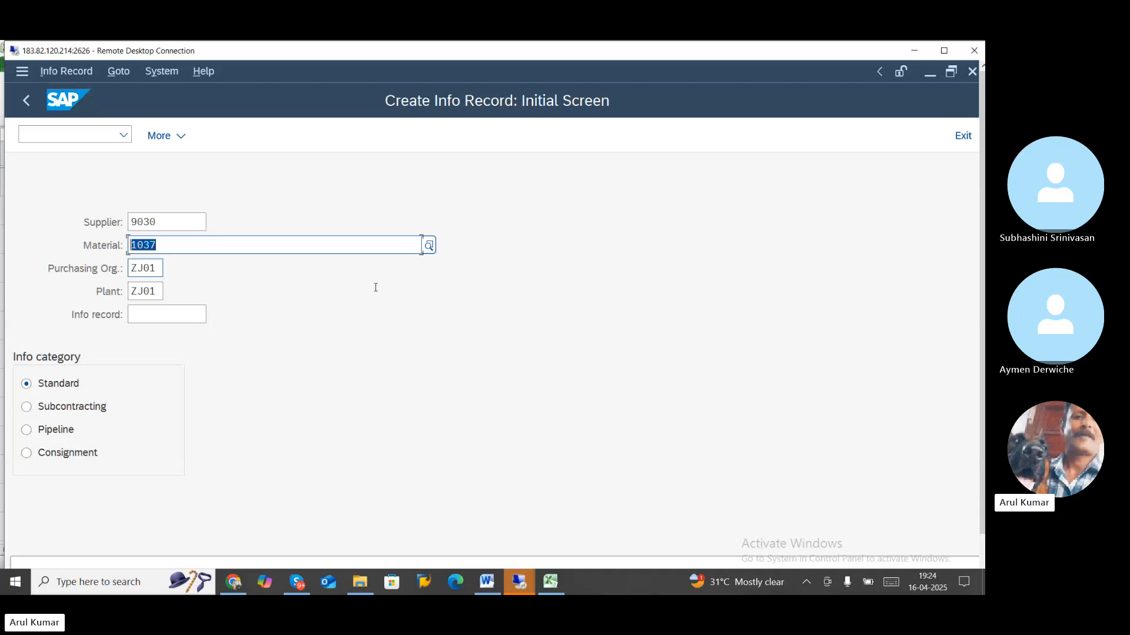
key("alt+Tab")
key("ctrl+v")
- Look up the first vendor in the Excel sheet, set the info record's supplier to 9028 and continue to the general data
left_click(318, 356)
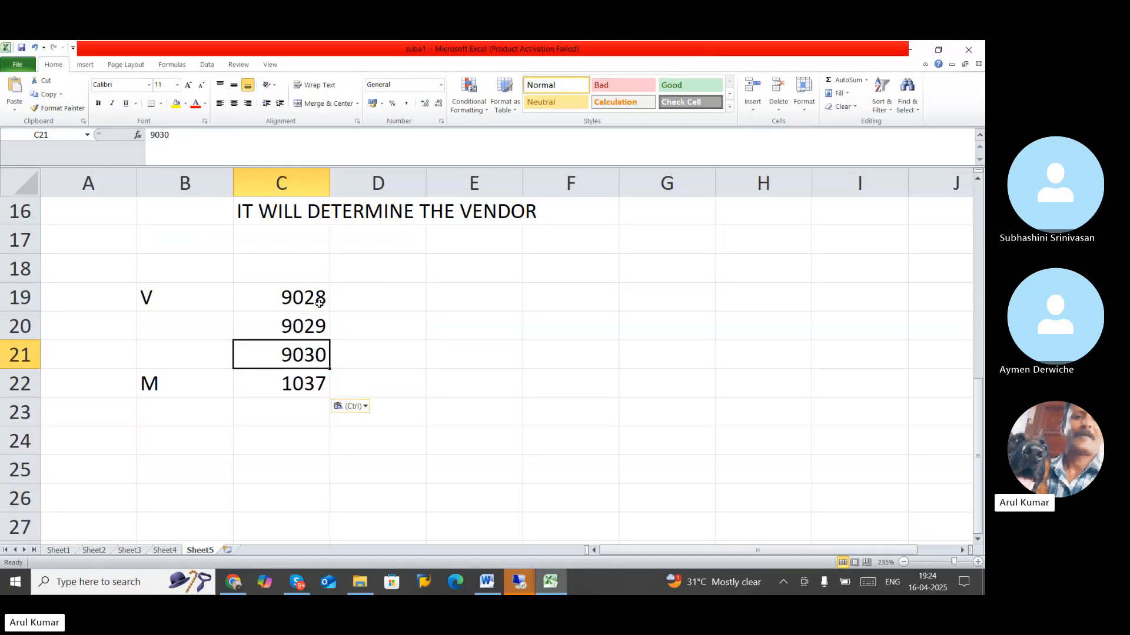
left_click(313, 297)
key("alt+Tab")
left_click(165, 222)
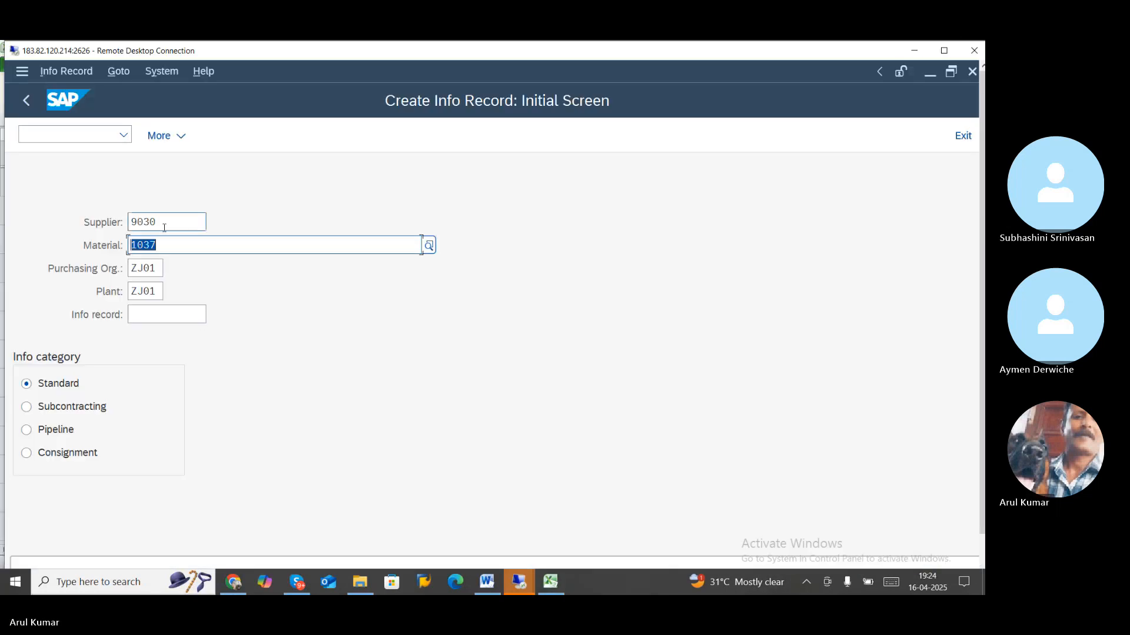
key("BackSpace")
key("BackSpace")
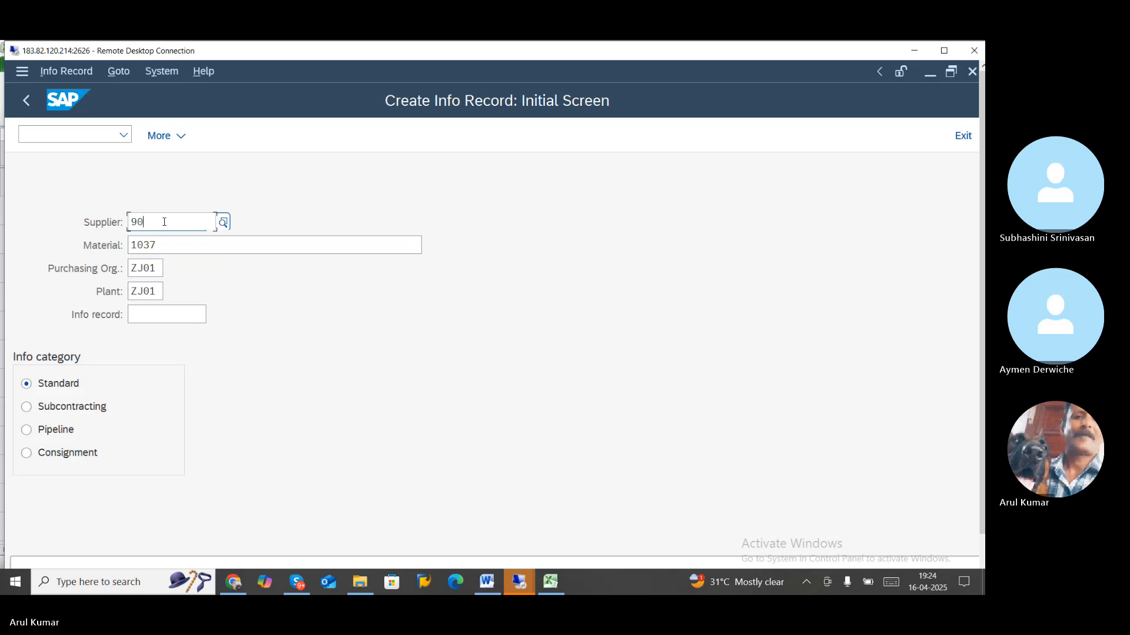
type("28")
key("Return")
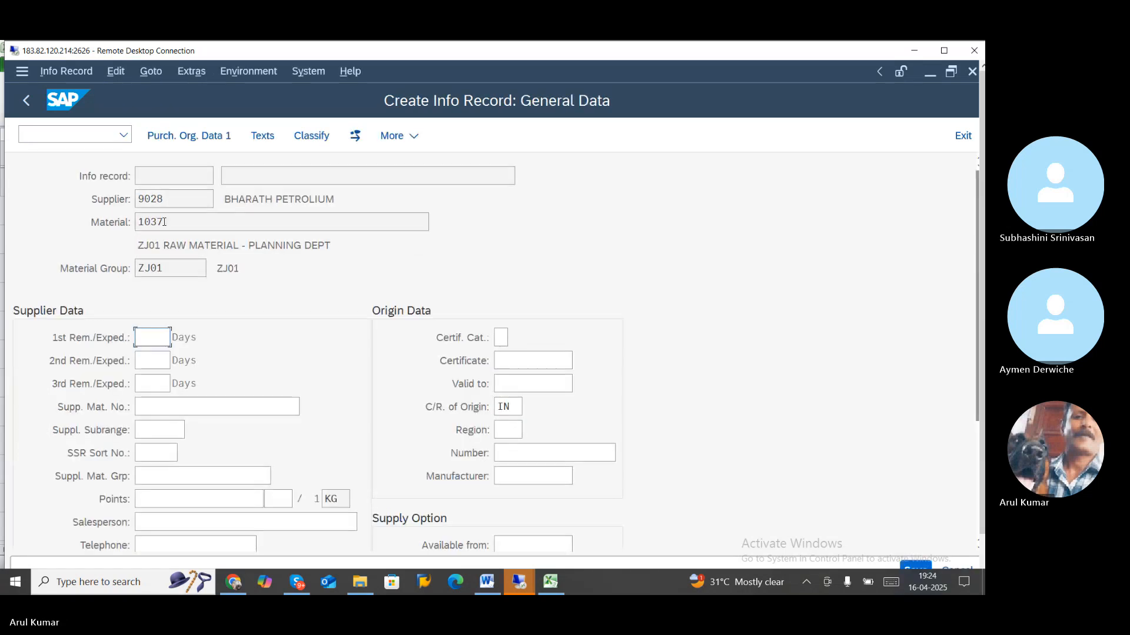
- In Purch. Organization Data 1, set planned delivery time to 7 days, standard quantity to 100 KG and enable No ERS
left_click(211, 136)
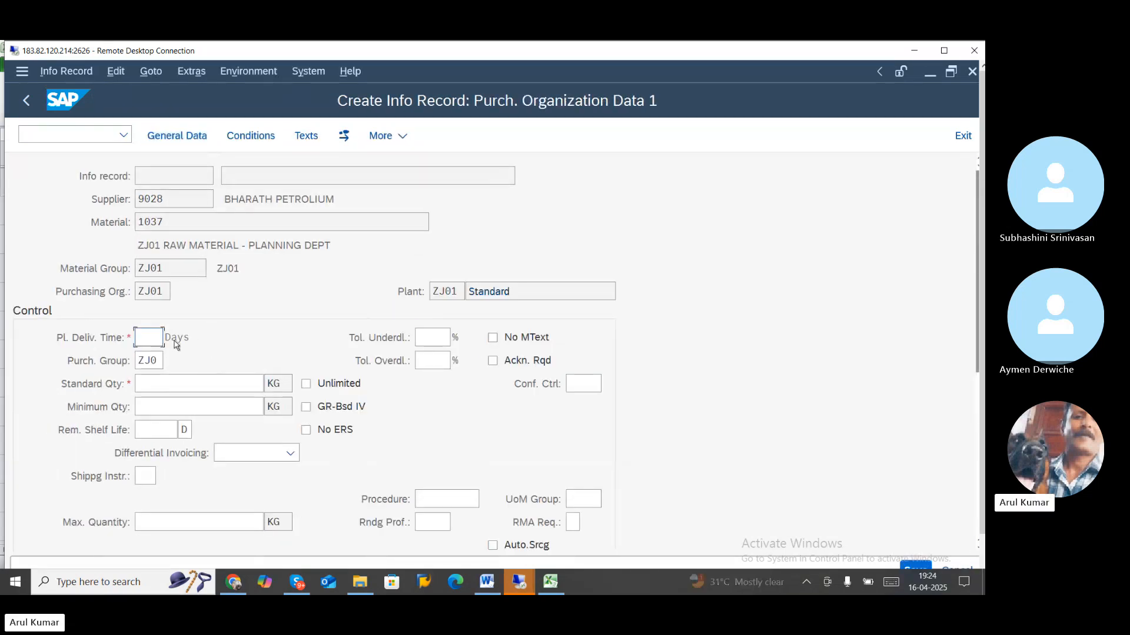
type("7")
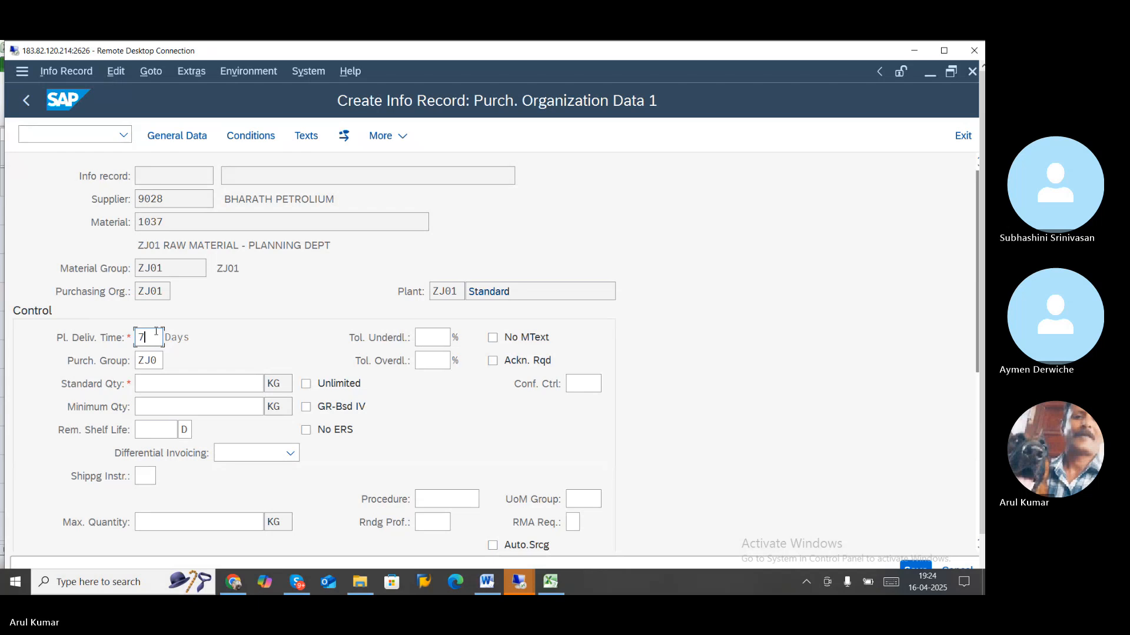
left_click(182, 390)
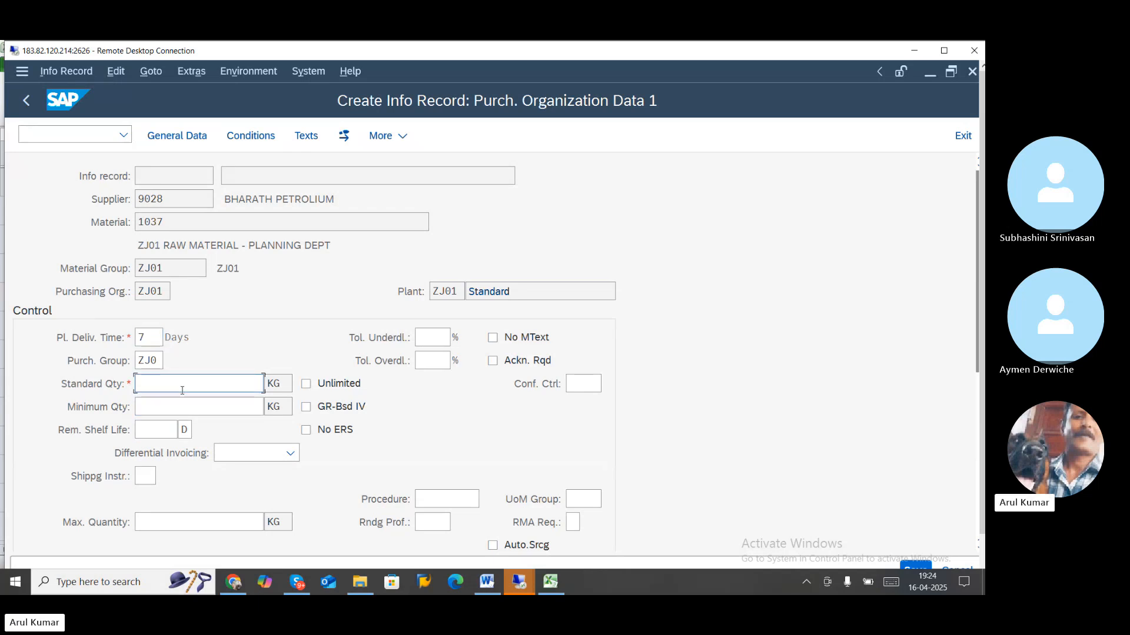
type("100")
left_click(434, 433)
scroll(437, 436, "down", 1)
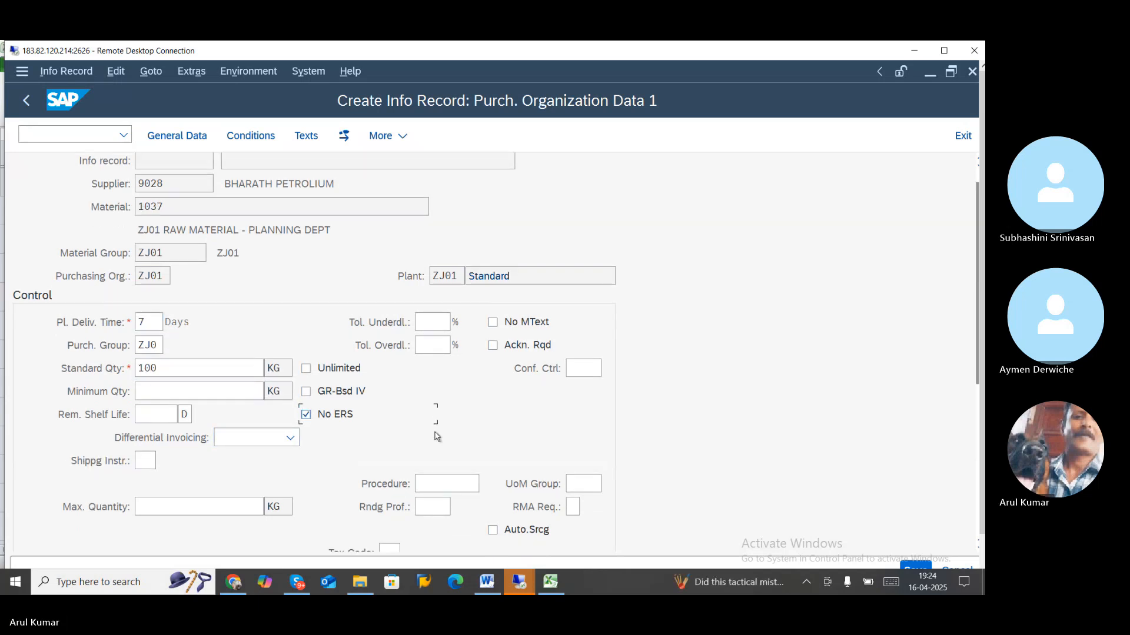
scroll(438, 436, "down", 3)
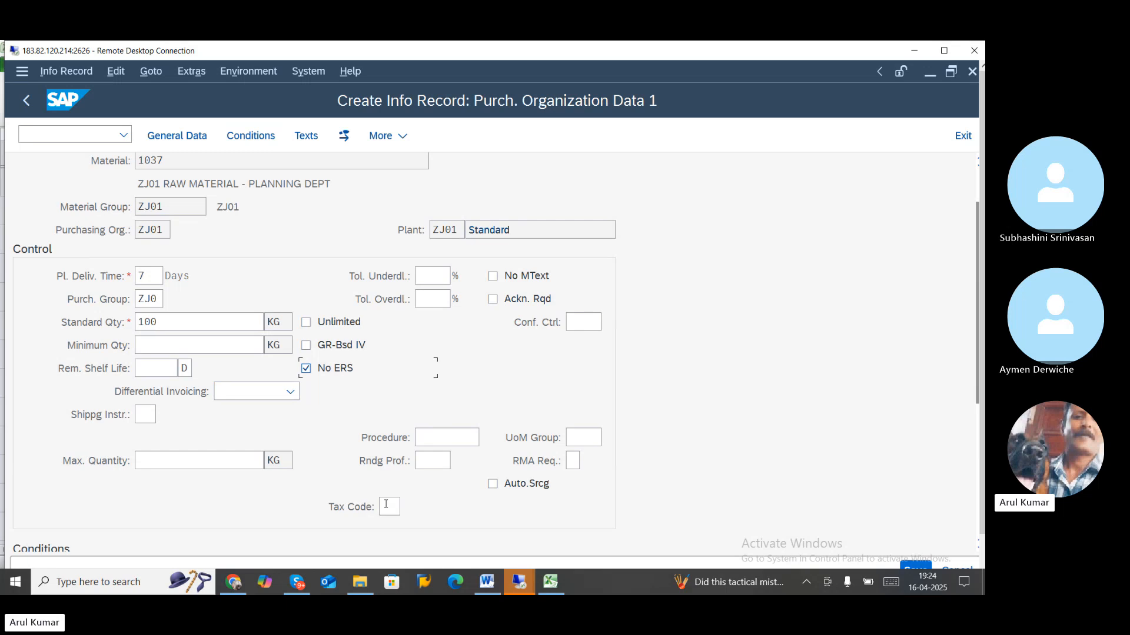
left_click(389, 507)
left_click(407, 508)
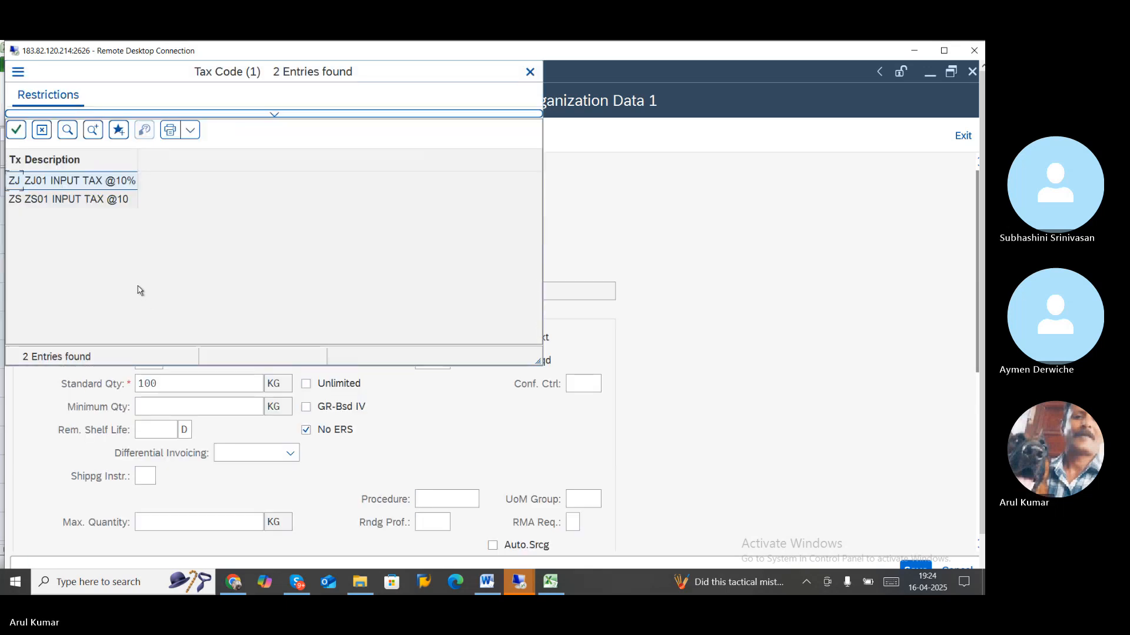
double_click(47, 186)
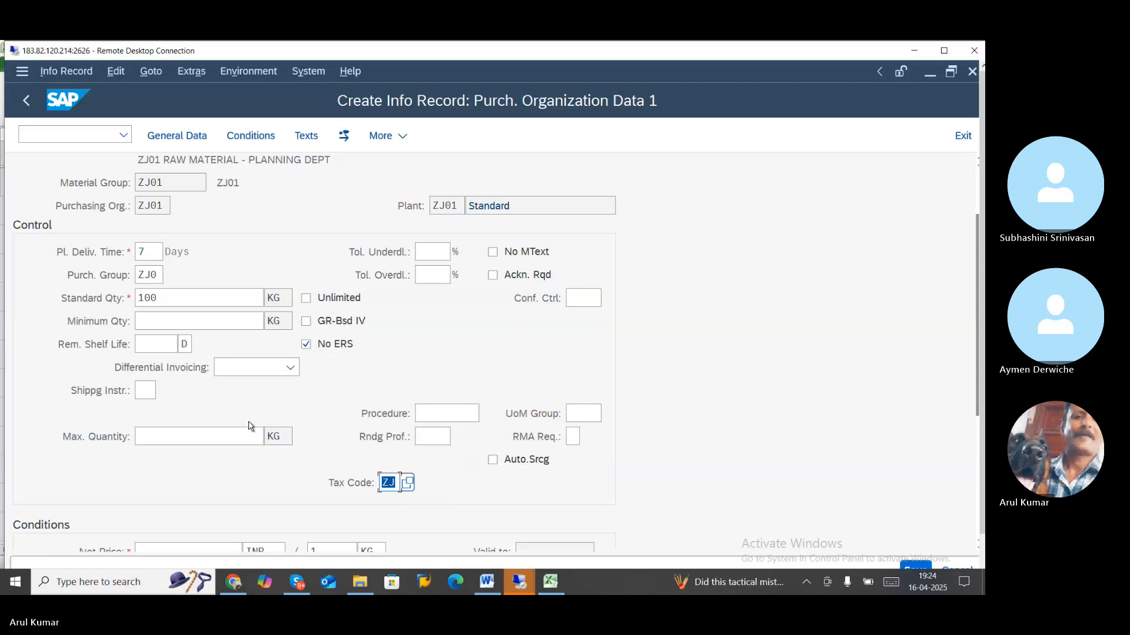
- Set the net price in the Conditions section to 100 INR per 1 KG and confirm the entries
scroll(235, 435, "down", 3)
left_click(215, 453)
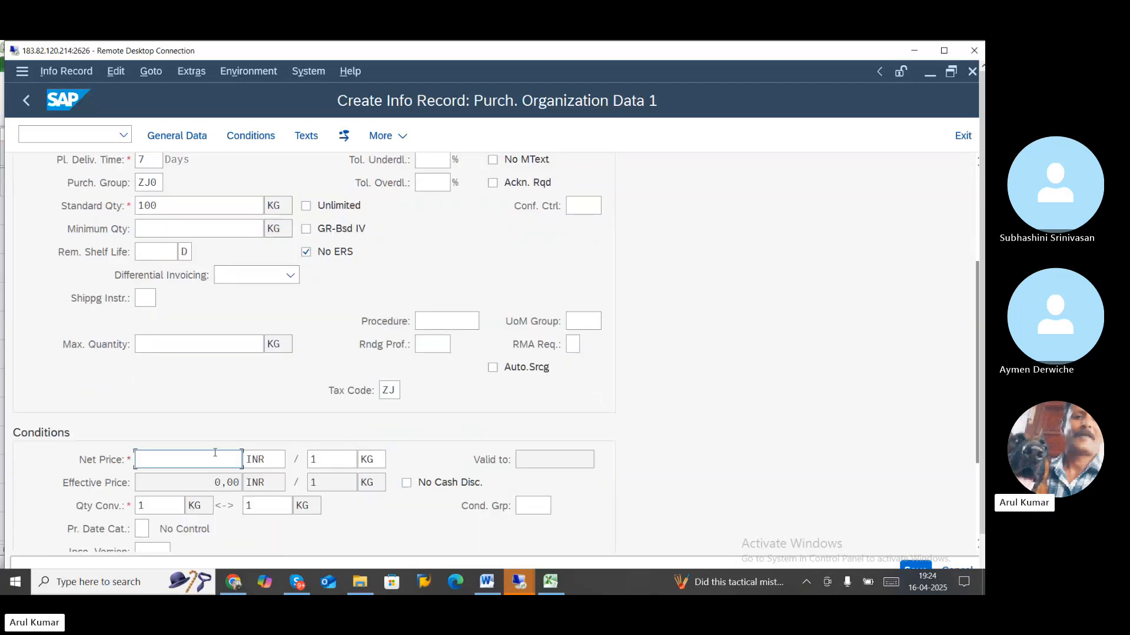
type("100")
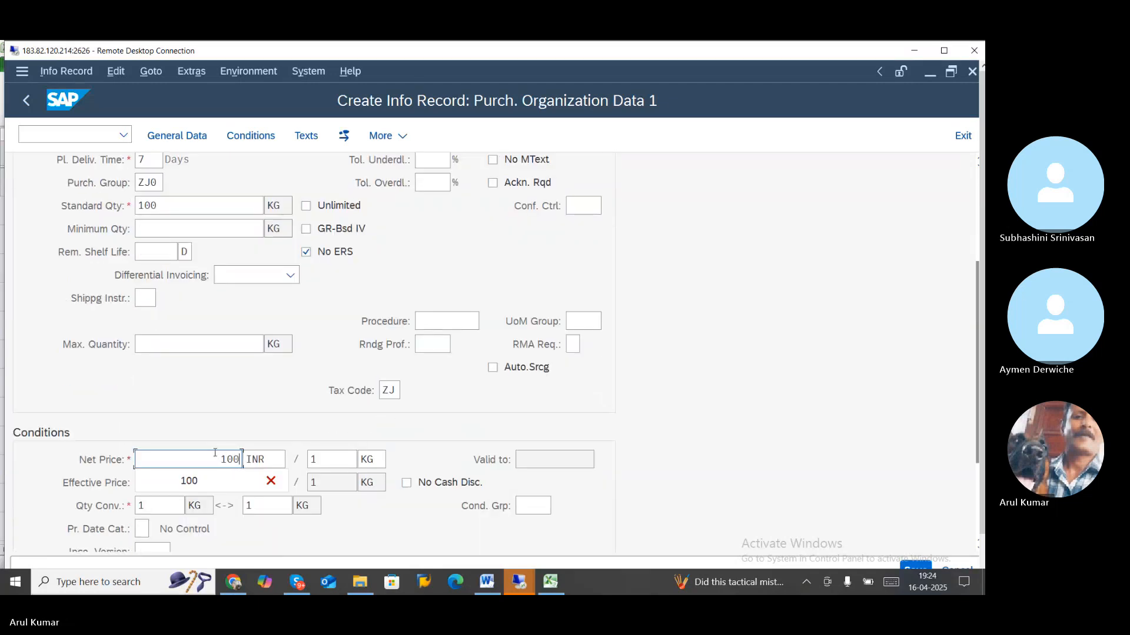
key("Return")
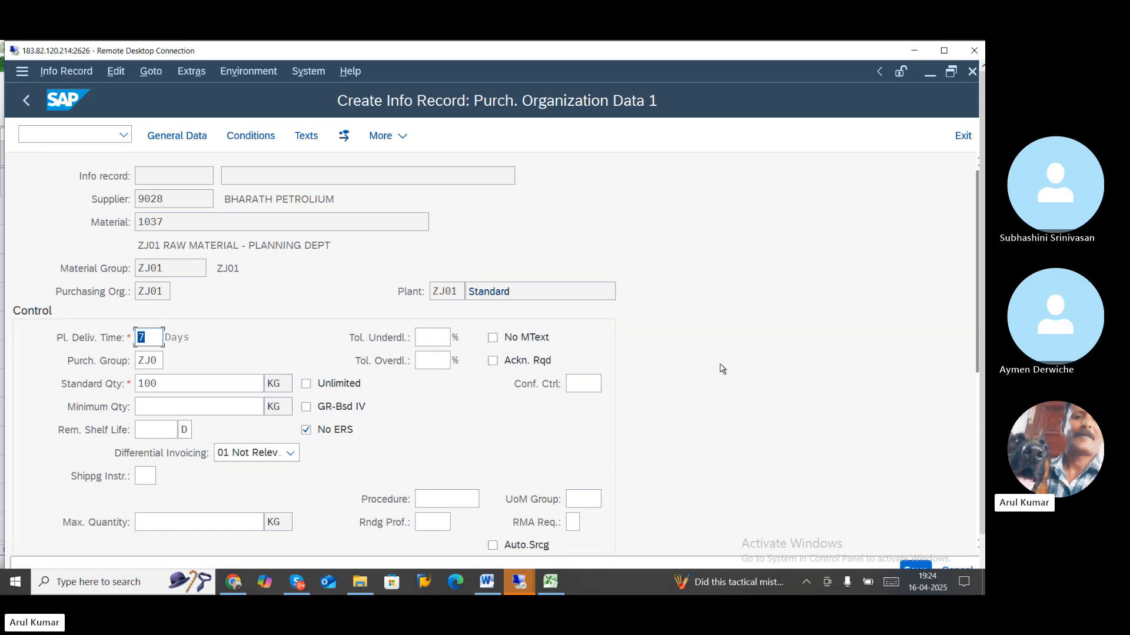
- Open the scales of the Standard line in gross price condition PB00 and set the first scale quantity to 100 KG
left_click(252, 137)
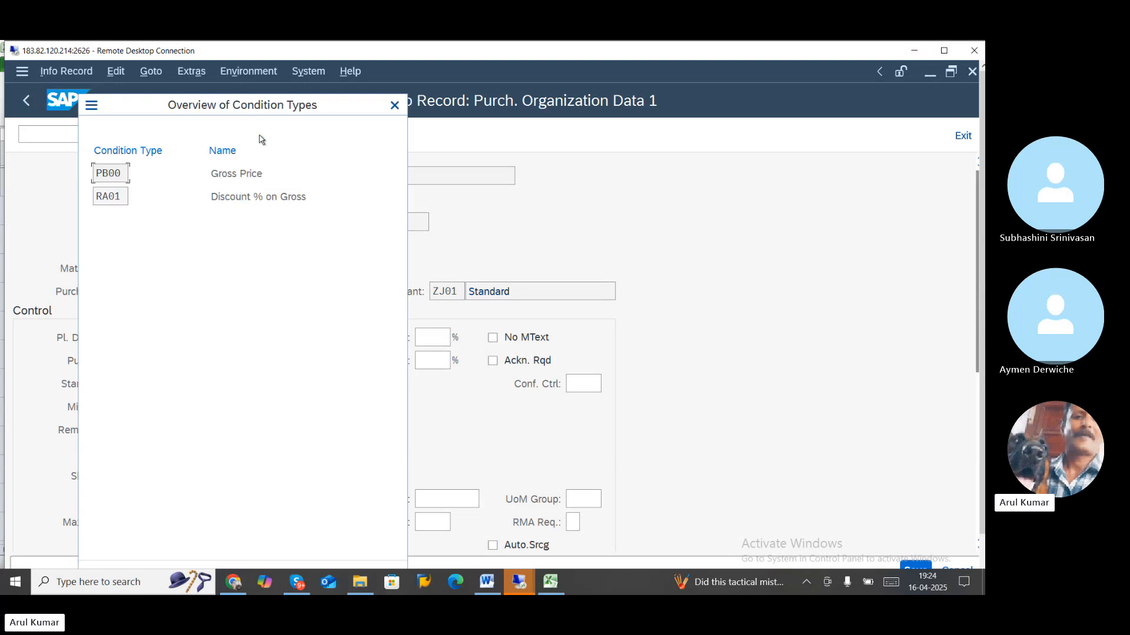
double_click(114, 174)
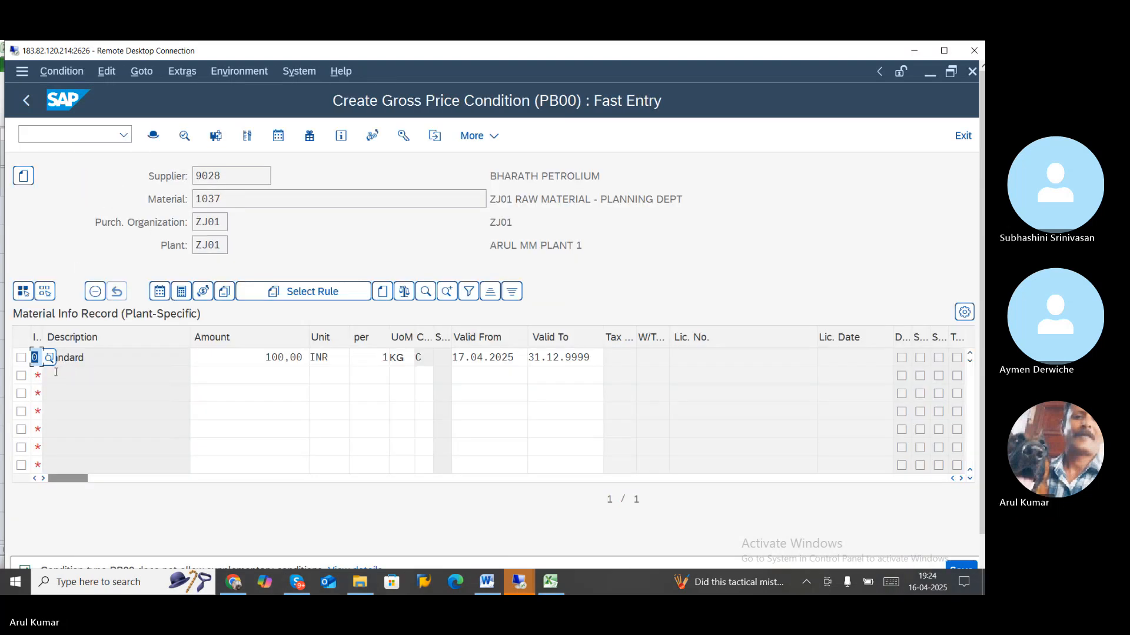
left_click(21, 357)
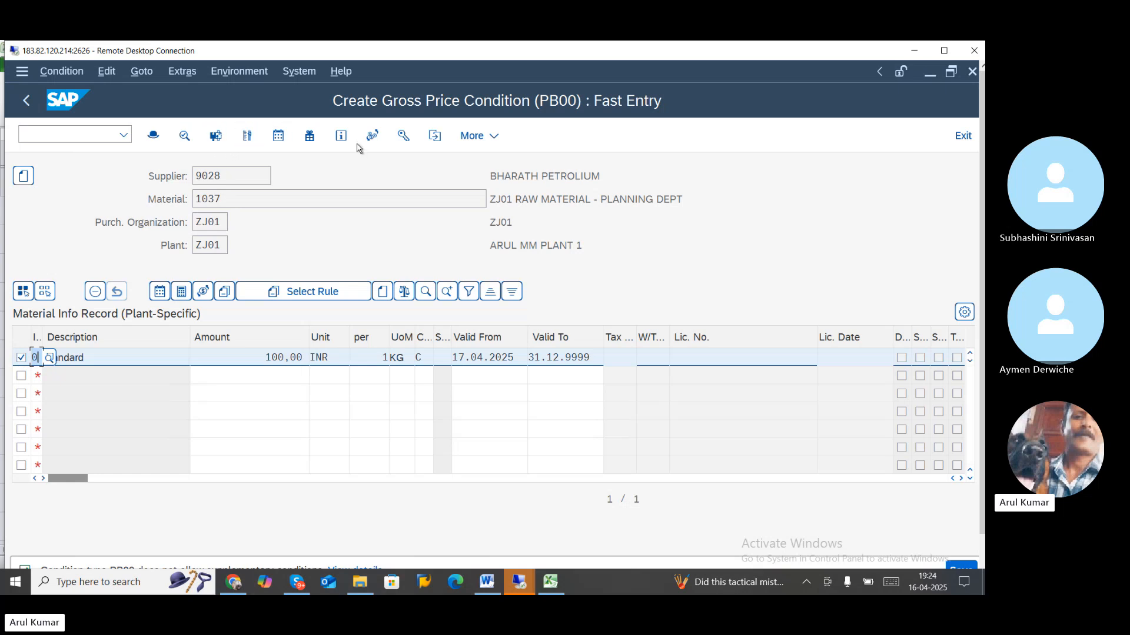
left_click(246, 136)
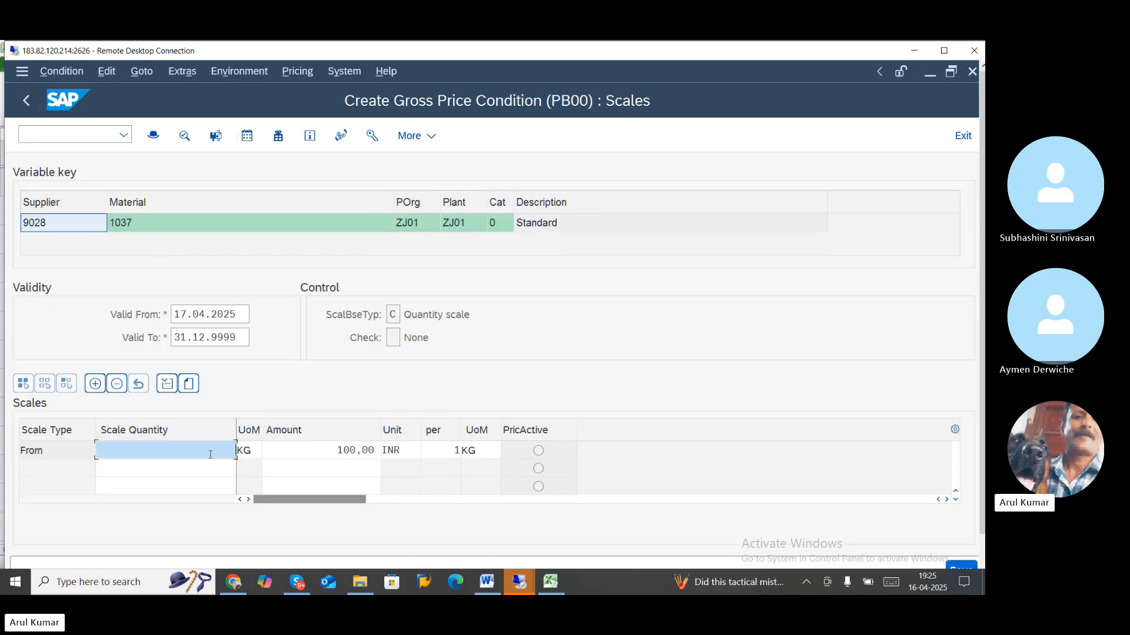
left_click(210, 455)
type("100")
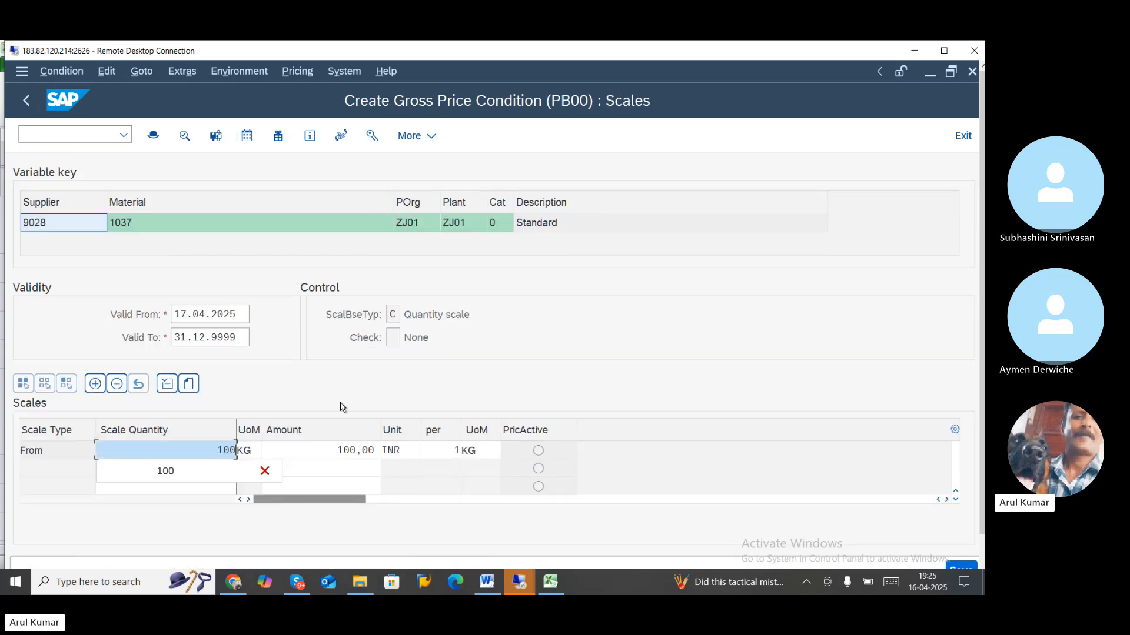
left_click(343, 407)
- Add a second gross price scale line with quantity 150 and amount 98
left_click(228, 469)
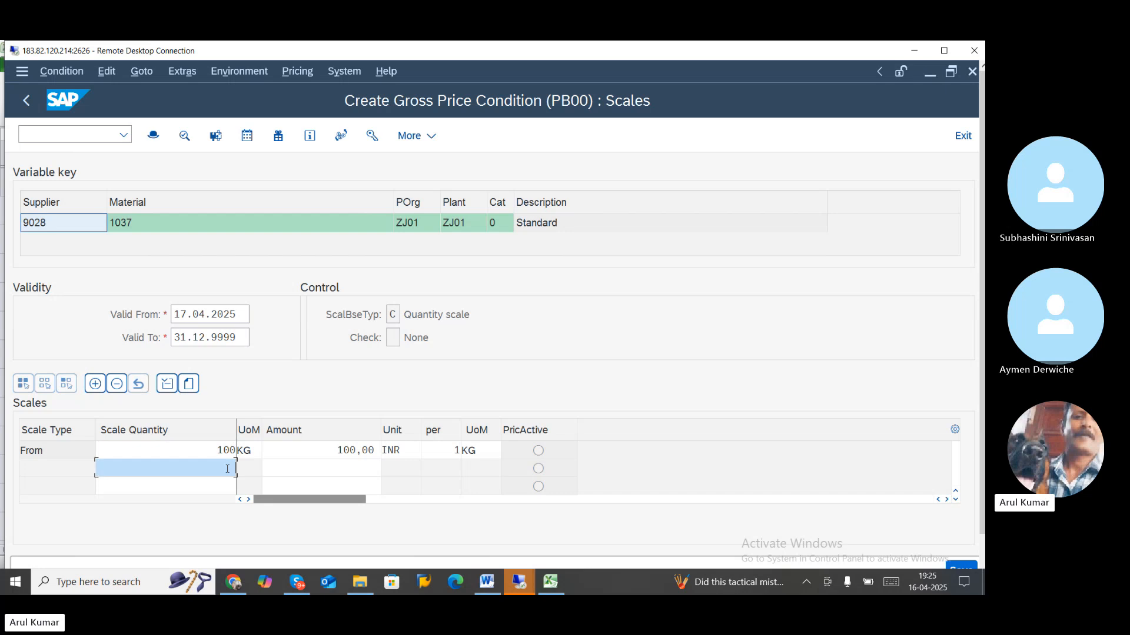
left_click(293, 464)
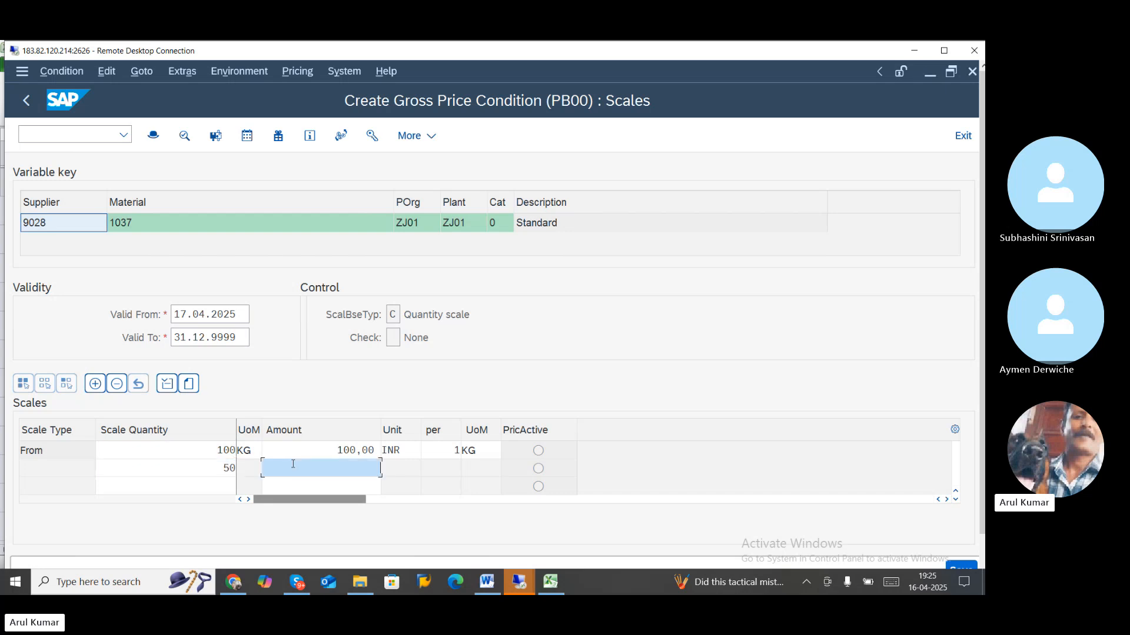
left_click(206, 469)
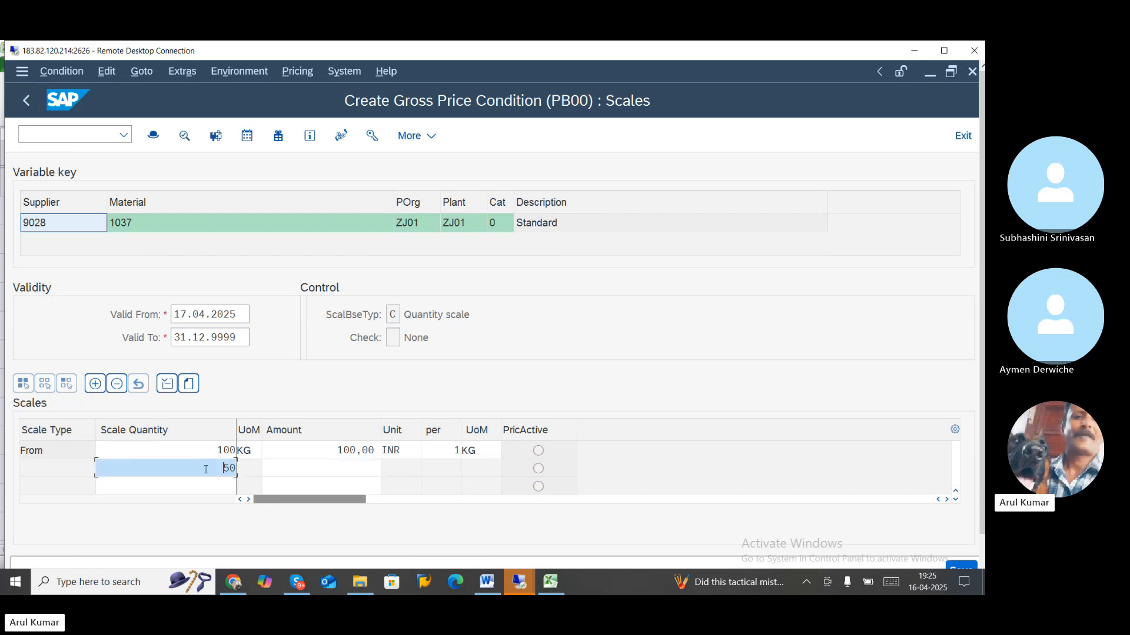
type("150")
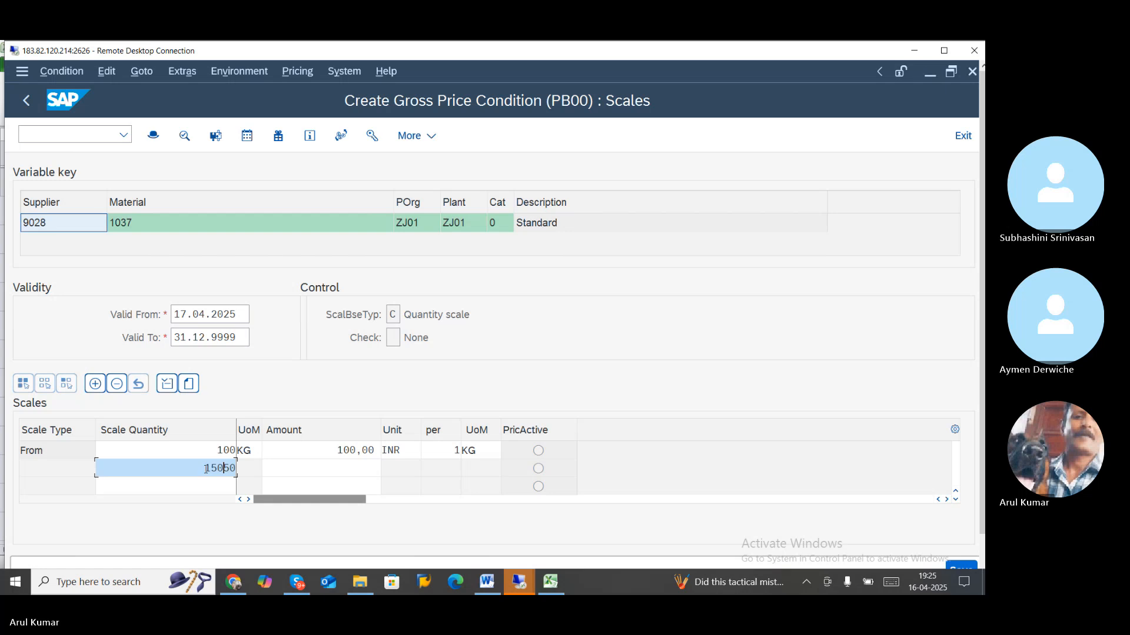
left_click(351, 463)
type("98")
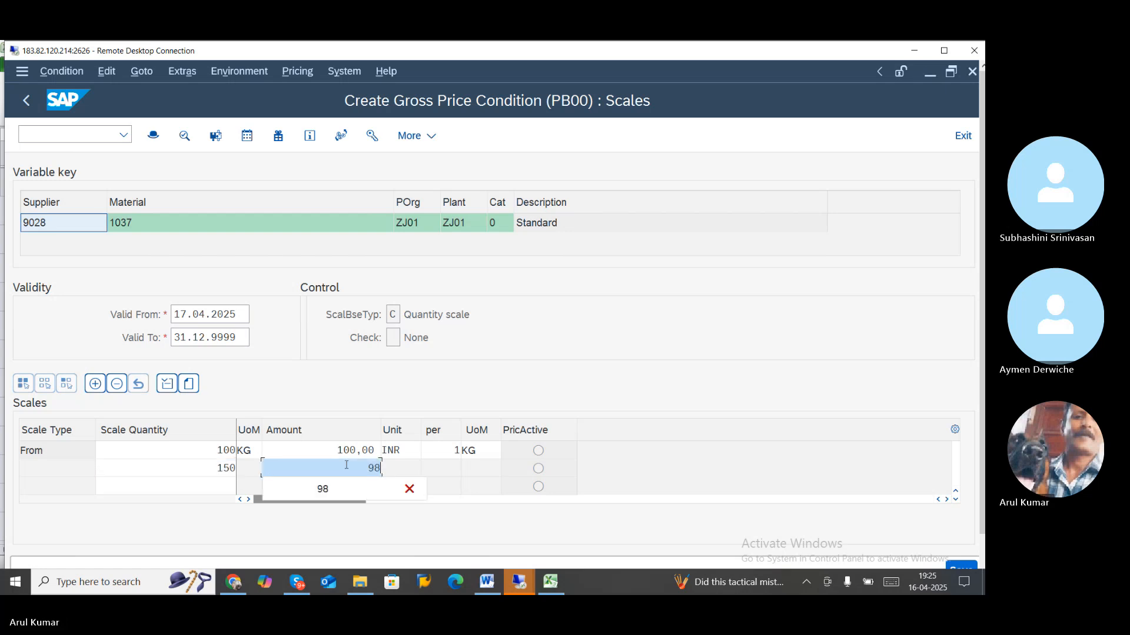
- Add a third scale line with quantity 200 and amount 96, and return to the purchasing organization data
left_click(198, 489)
type("20")
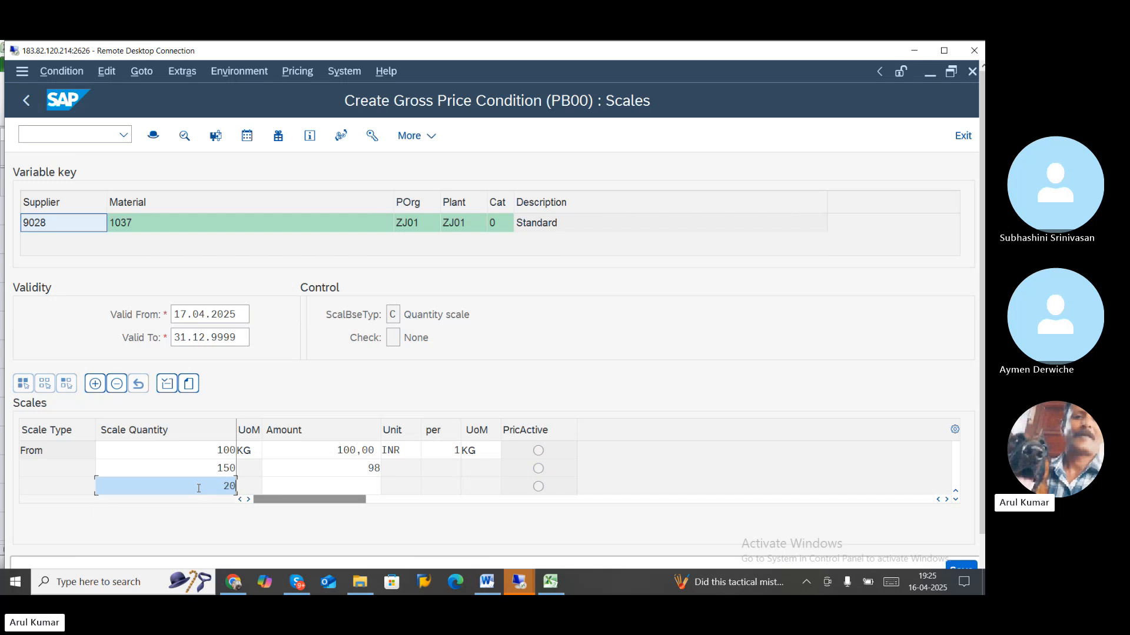
type("0")
left_click(366, 488)
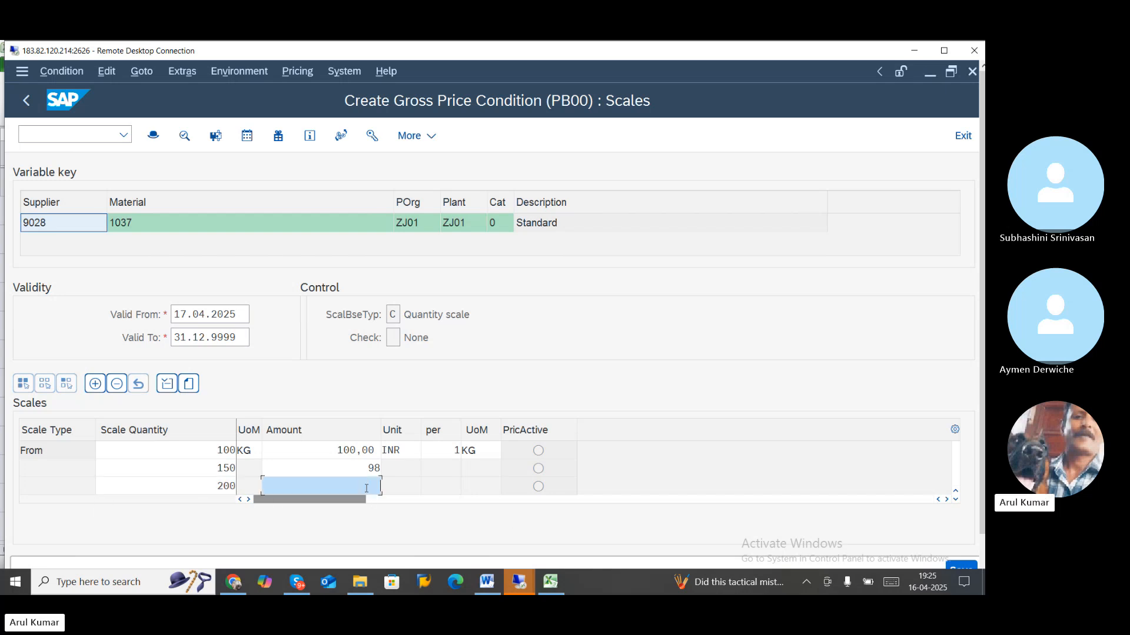
type("96")
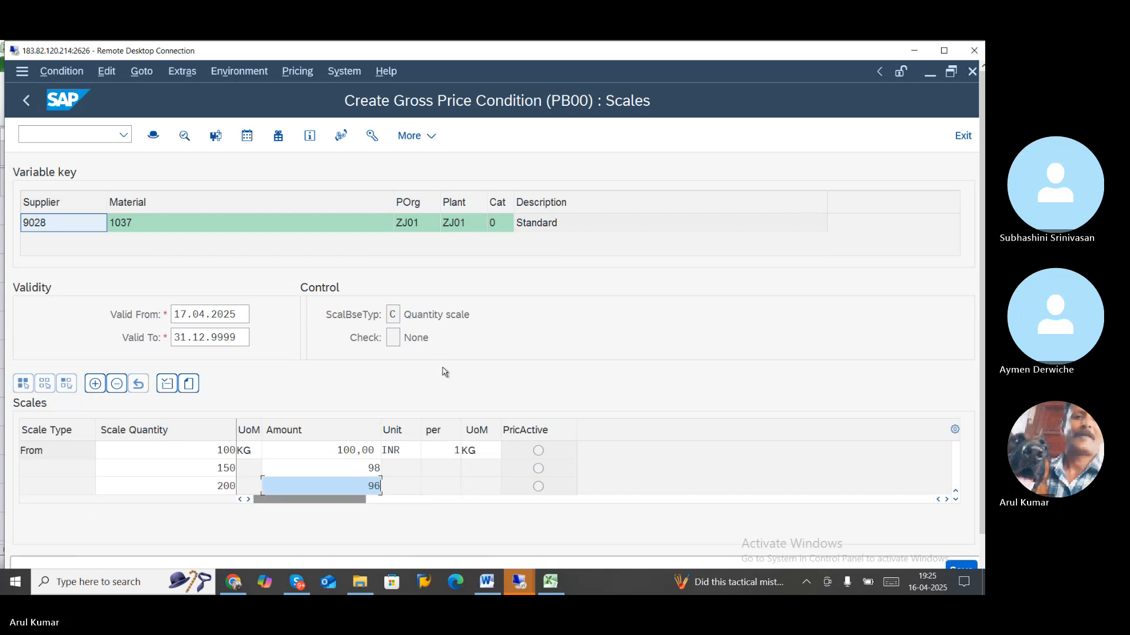
left_click(28, 101)
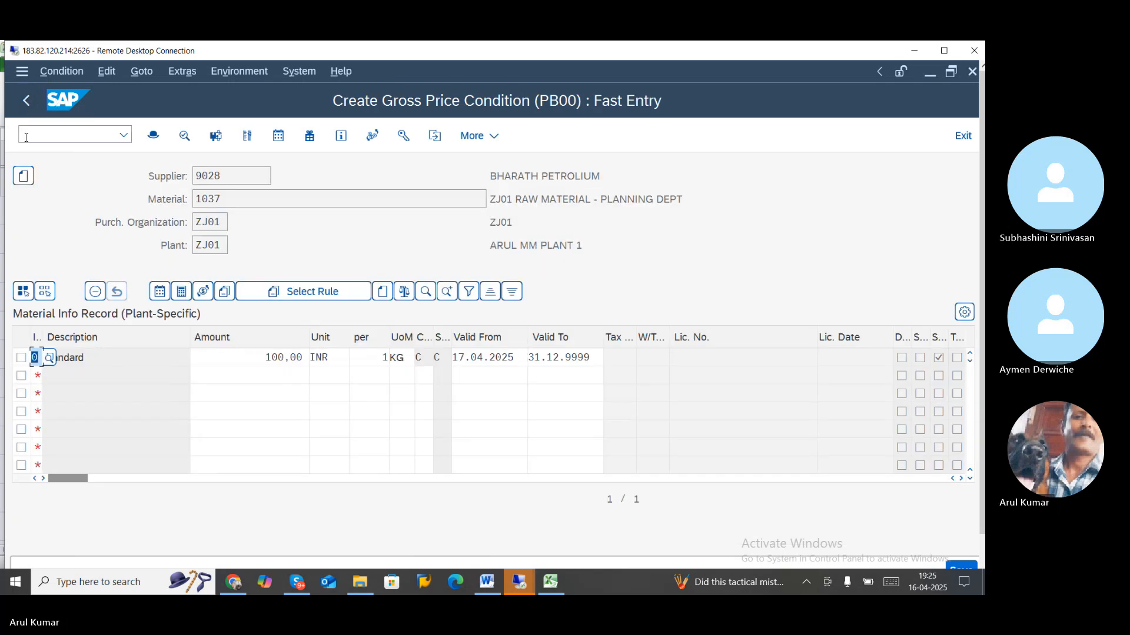
left_click(29, 108)
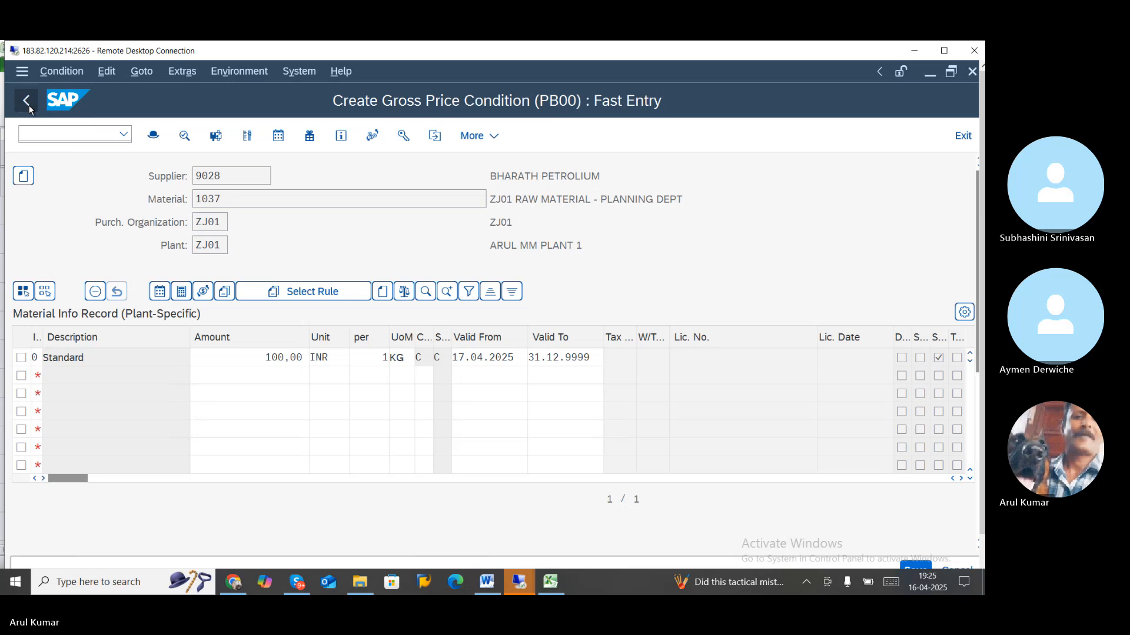
- Enter a 2% discount on the Standard line of the Discount % on Gross condition RA01
left_click(257, 131)
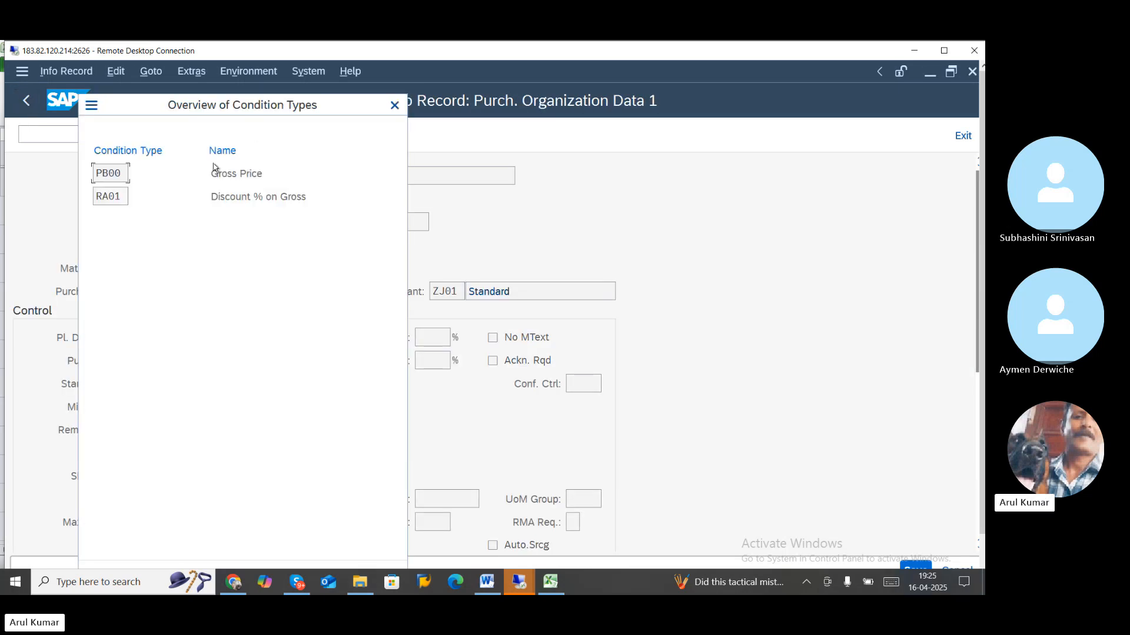
double_click(252, 194)
left_click(22, 357)
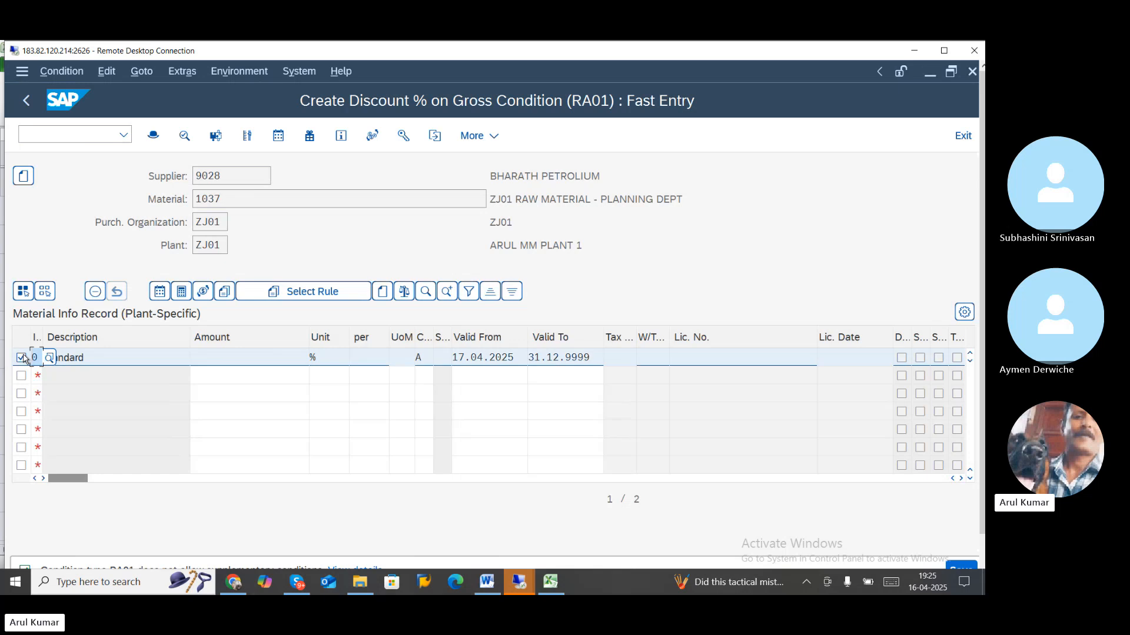
left_click(258, 357)
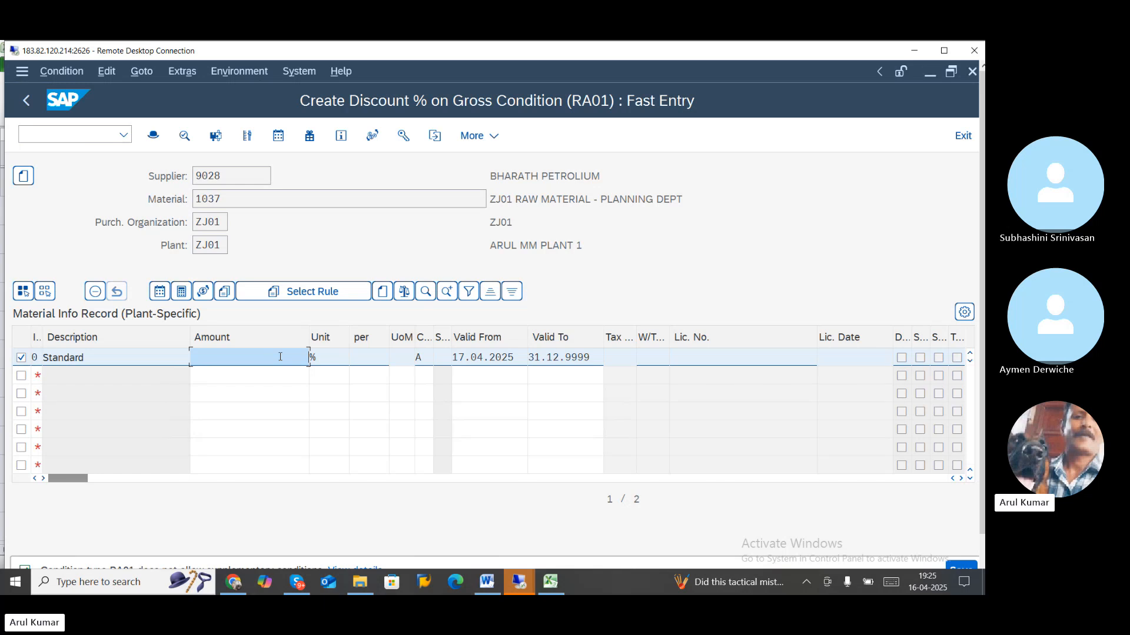
type("10000")
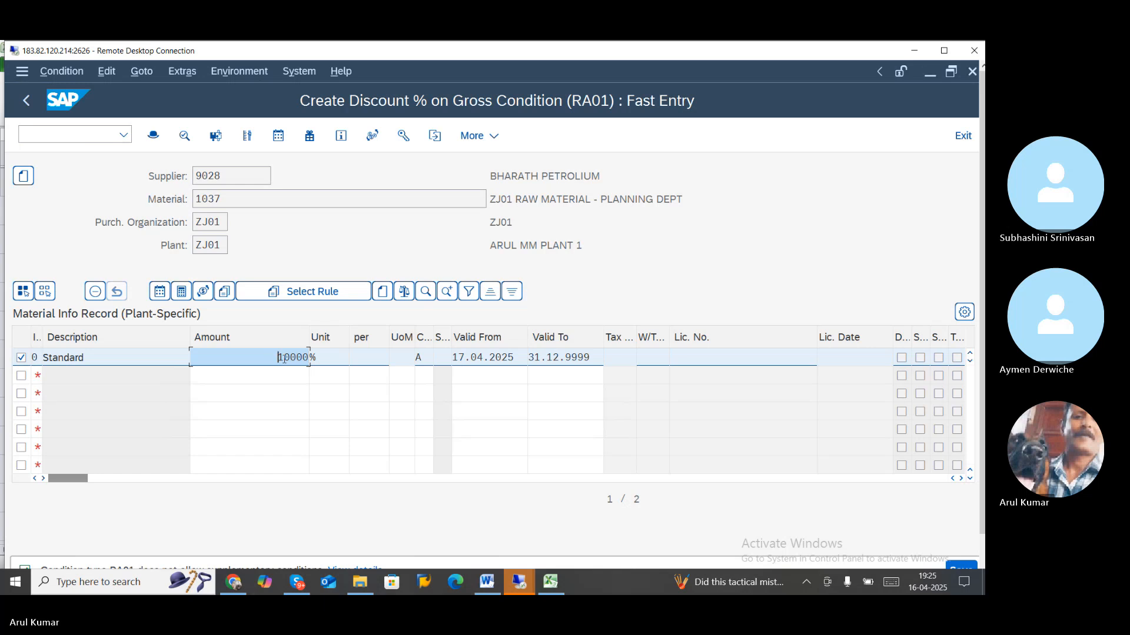
left_click_drag(284, 358, 339, 359)
key("BackSpace")
type("2")
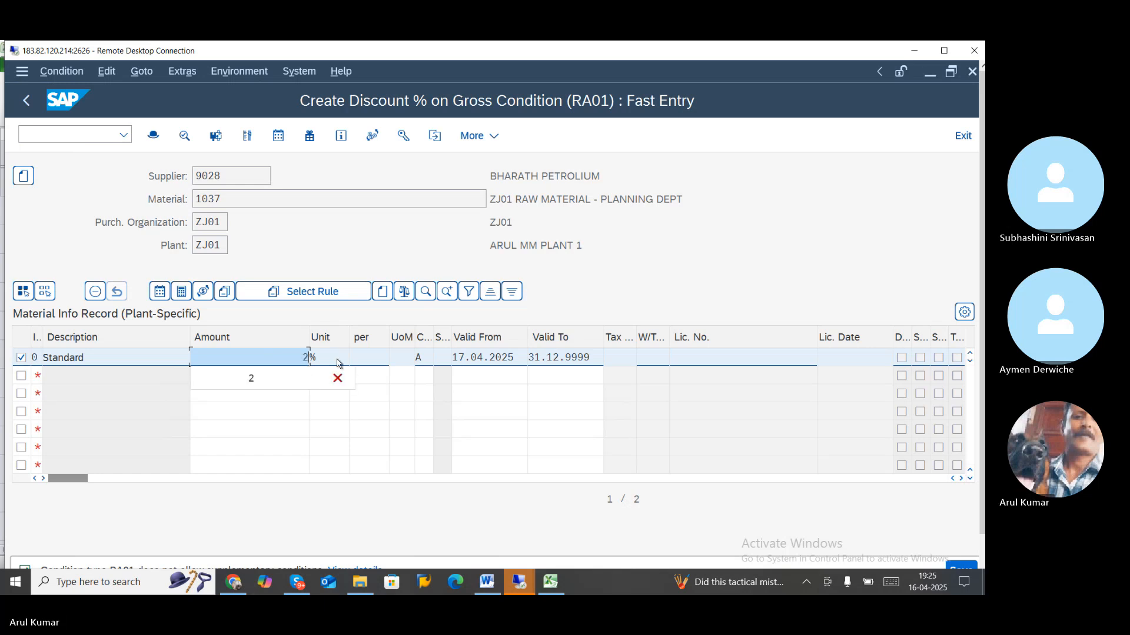
key("Return")
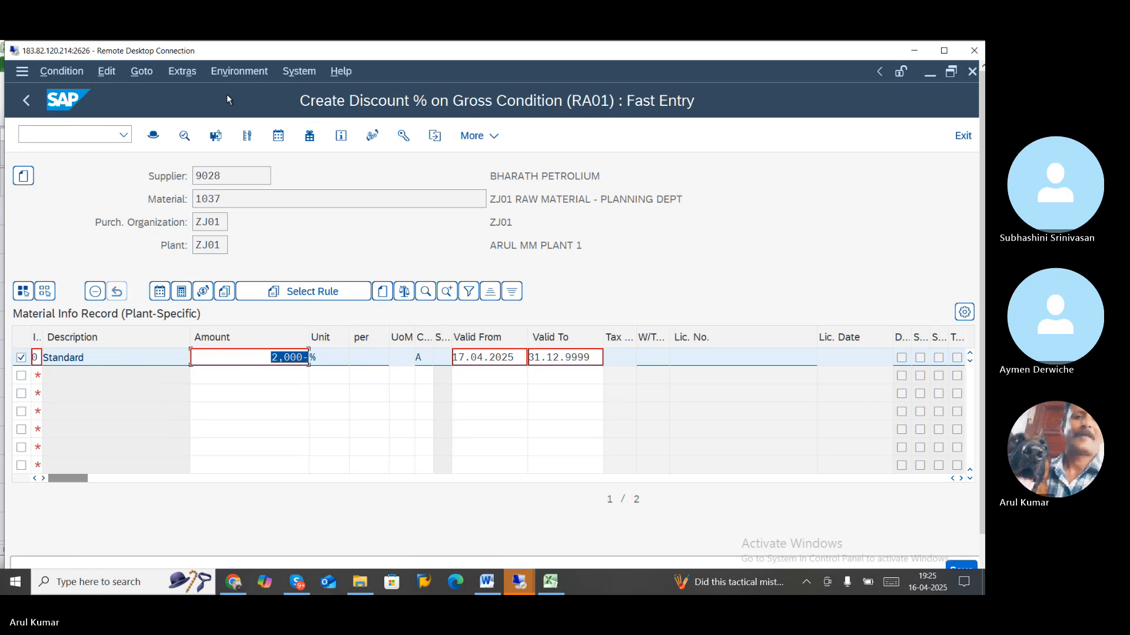
- Leave the discount condition, save the purchasing info record and switch the remote desktop session to full screen
left_click(27, 100)
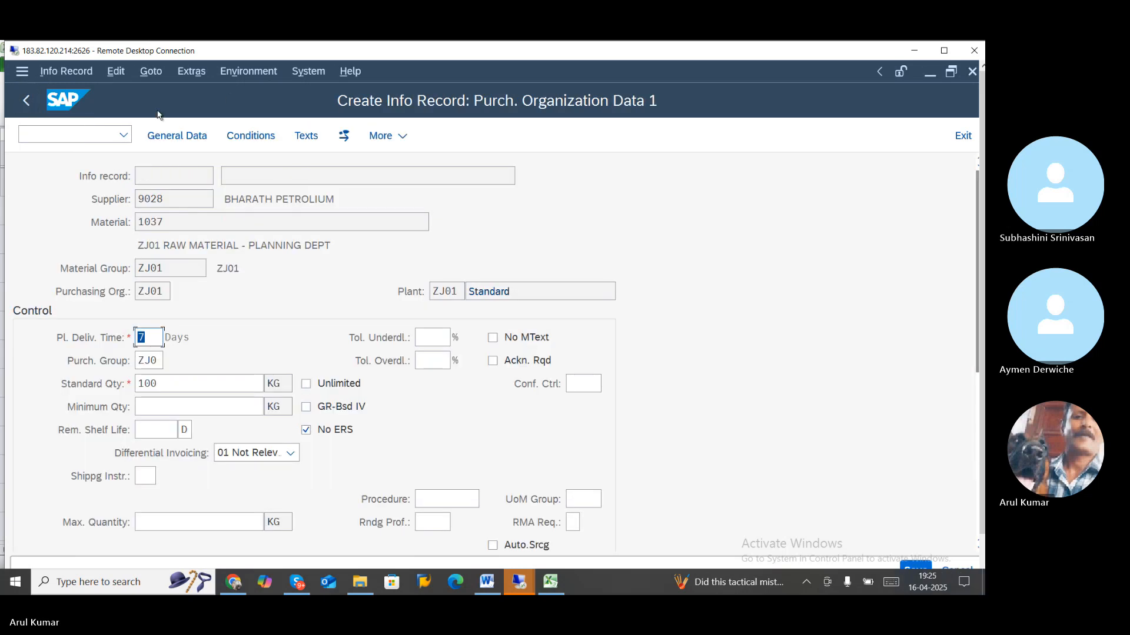
left_click(915, 569)
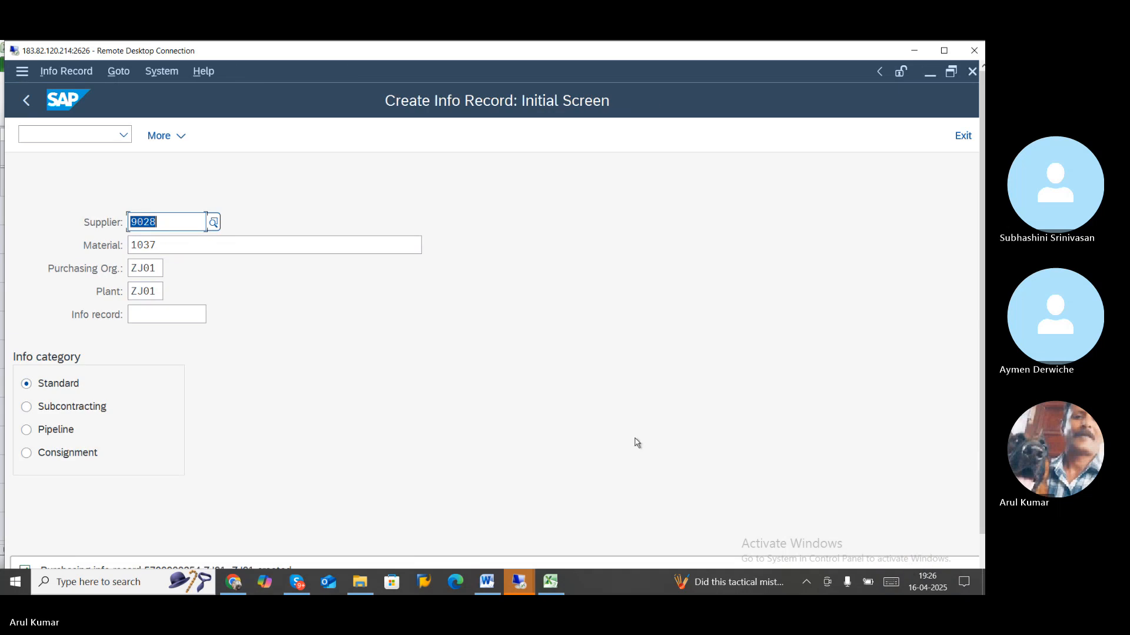
double_click(668, 50)
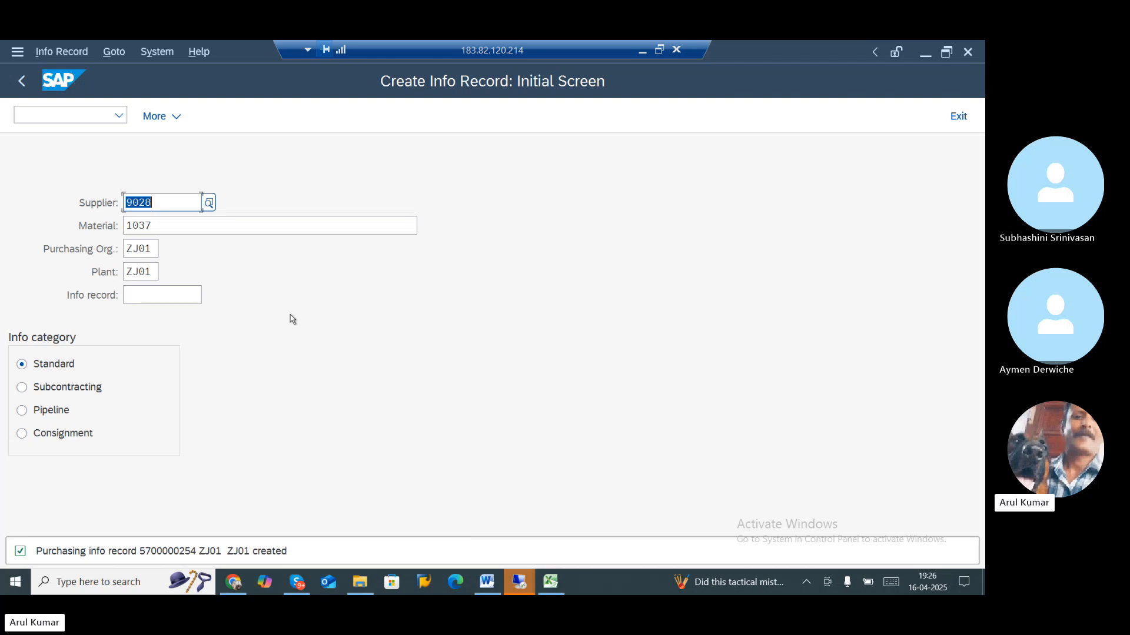
- Start another standard info record for supplier 9029 with the same material, purchasing organization and plant
left_click(167, 208)
key("BackSpace")
type("9")
key("Return")
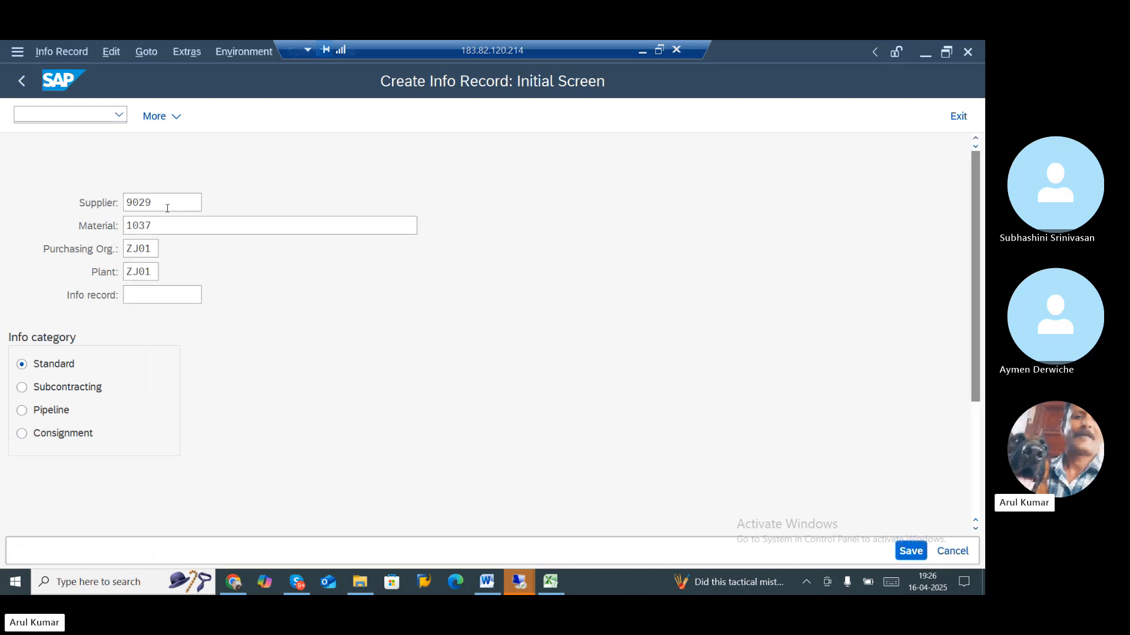
- In the purchasing organization data for supplier 9029, set planned delivery time 7 days, tax code ZJ and net price 105 INR
left_click(171, 122)
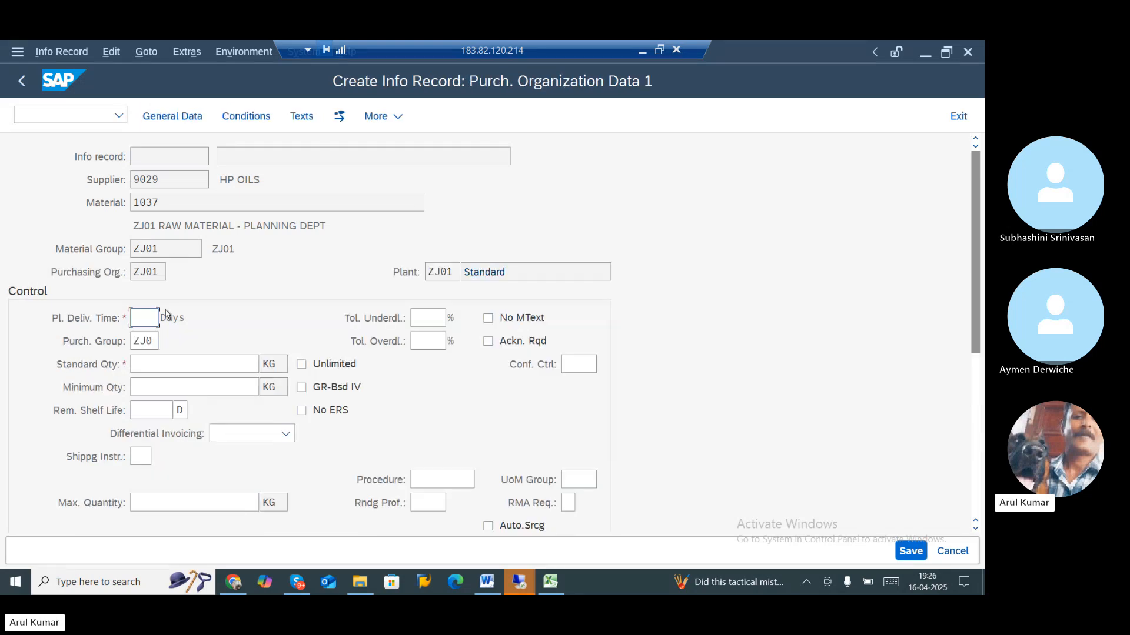
type("7")
scroll(238, 303, "down", 5)
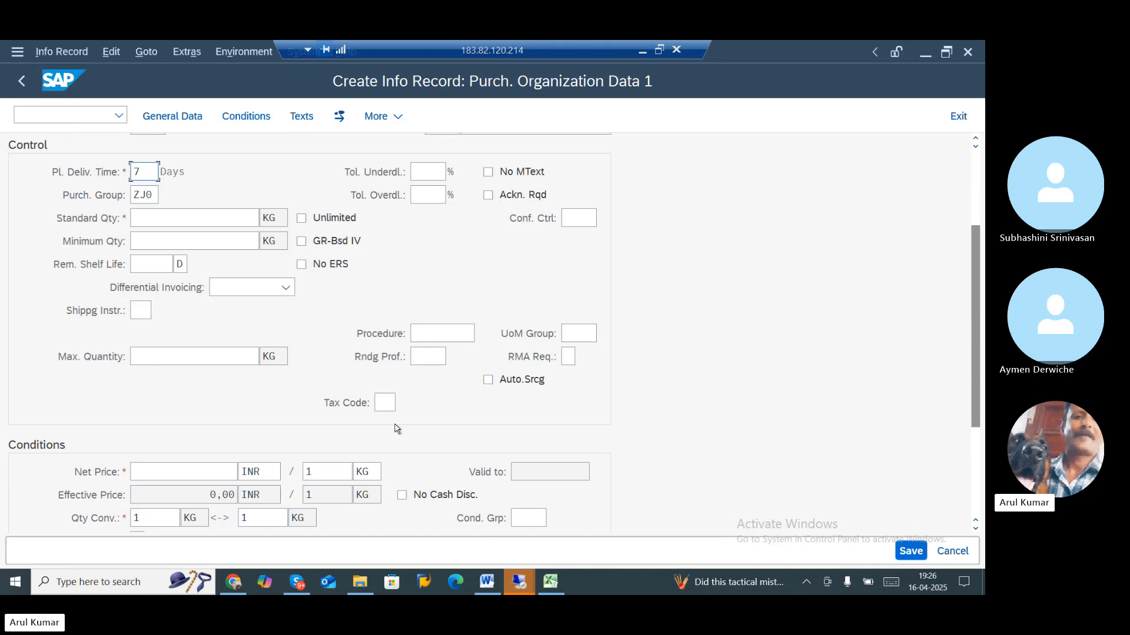
left_click(383, 404)
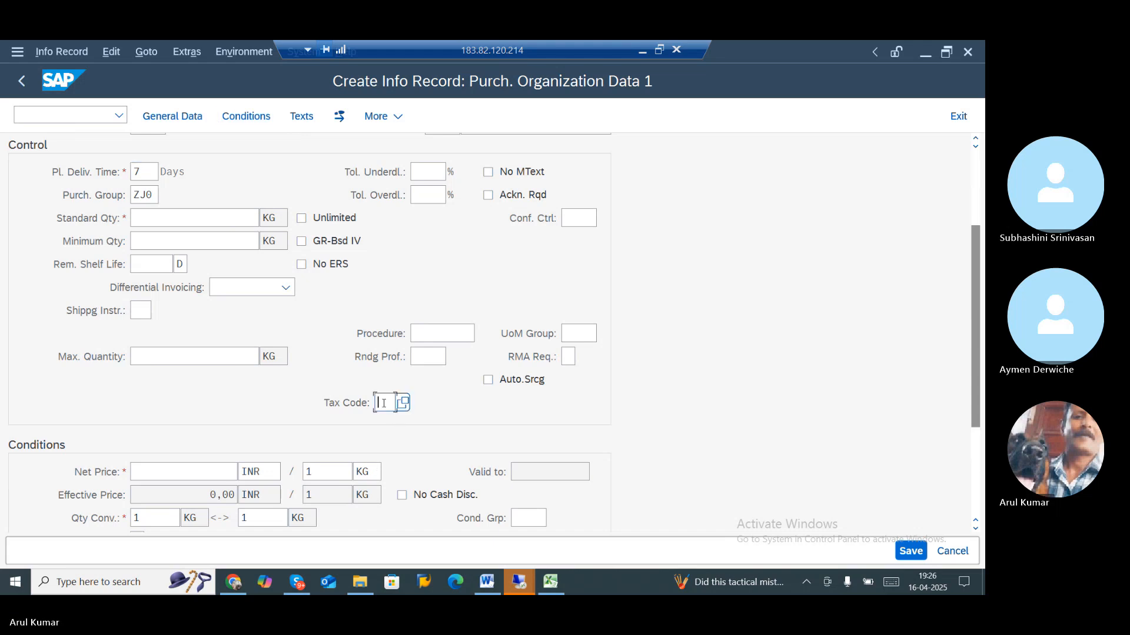
type("ZJ")
left_click(163, 470)
type("105")
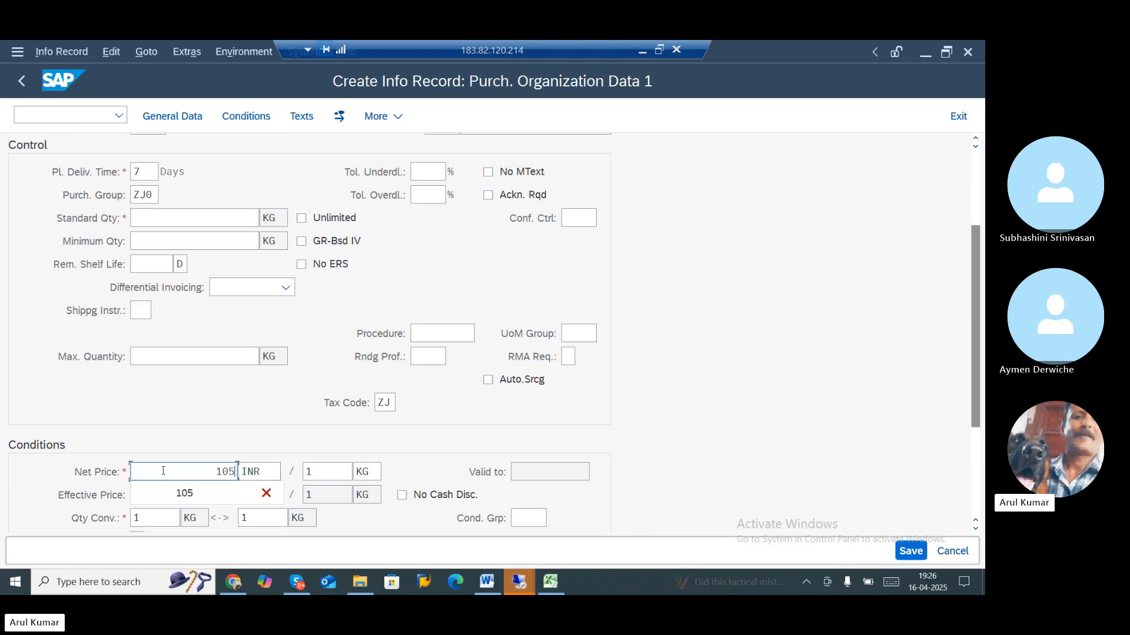
- Fill in the mandatory standard quantity and bring up the condition types of the info record
left_click(257, 117)
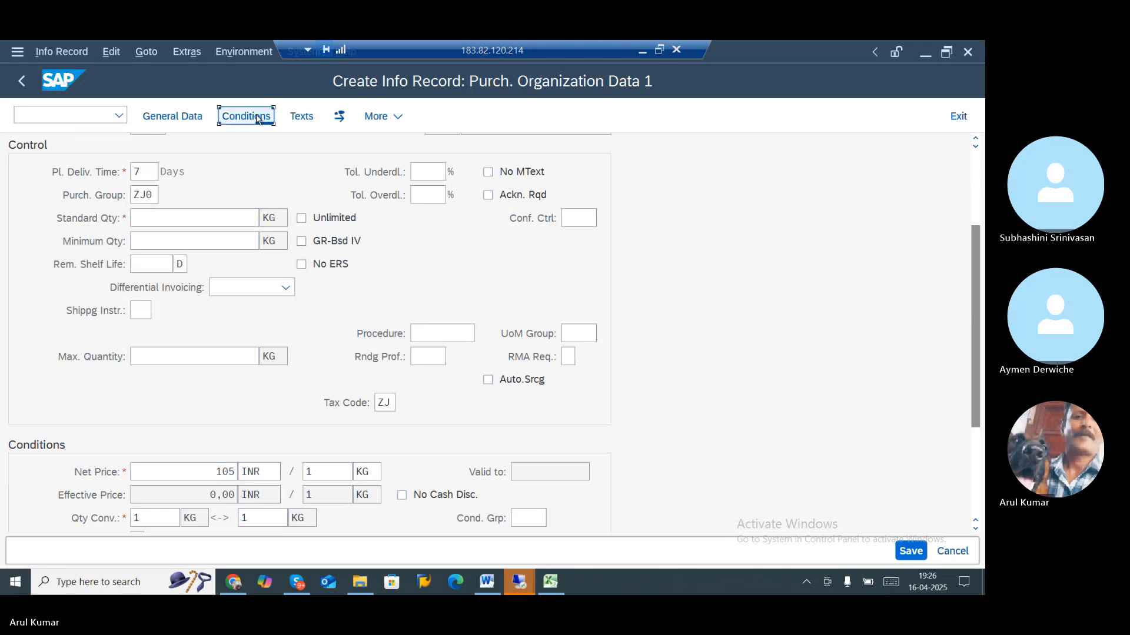
type("1")
left_click(228, 238)
key("Return")
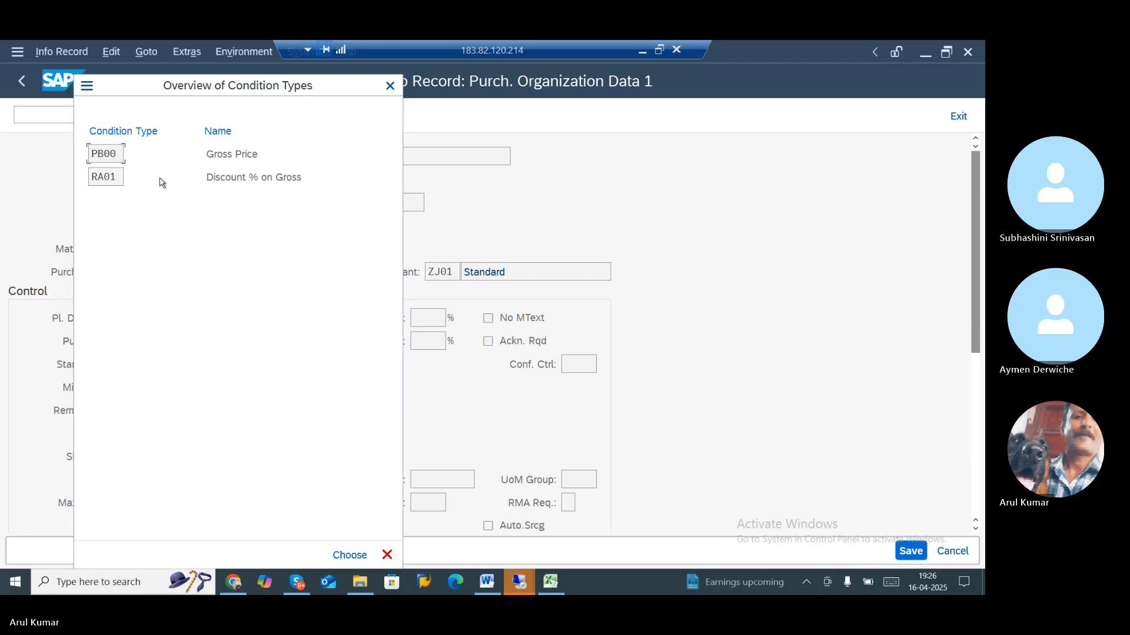
- Enter a 3% discount on the Standard line of condition RA01, Discount % on Gross, for supplier 9029
double_click(102, 179)
left_click(297, 337)
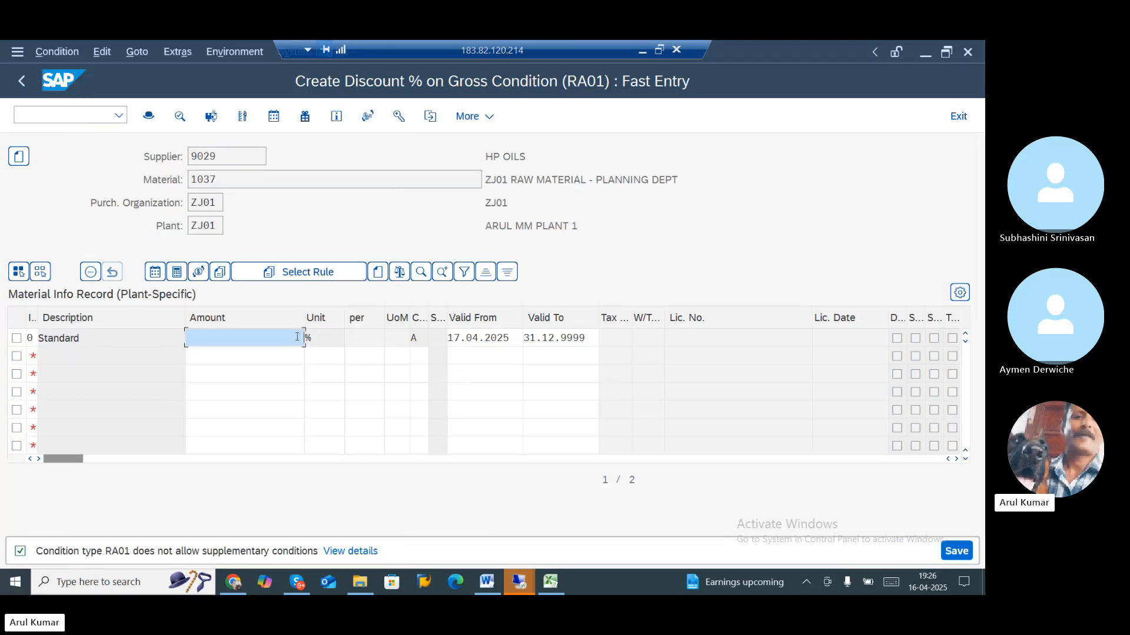
key("Return")
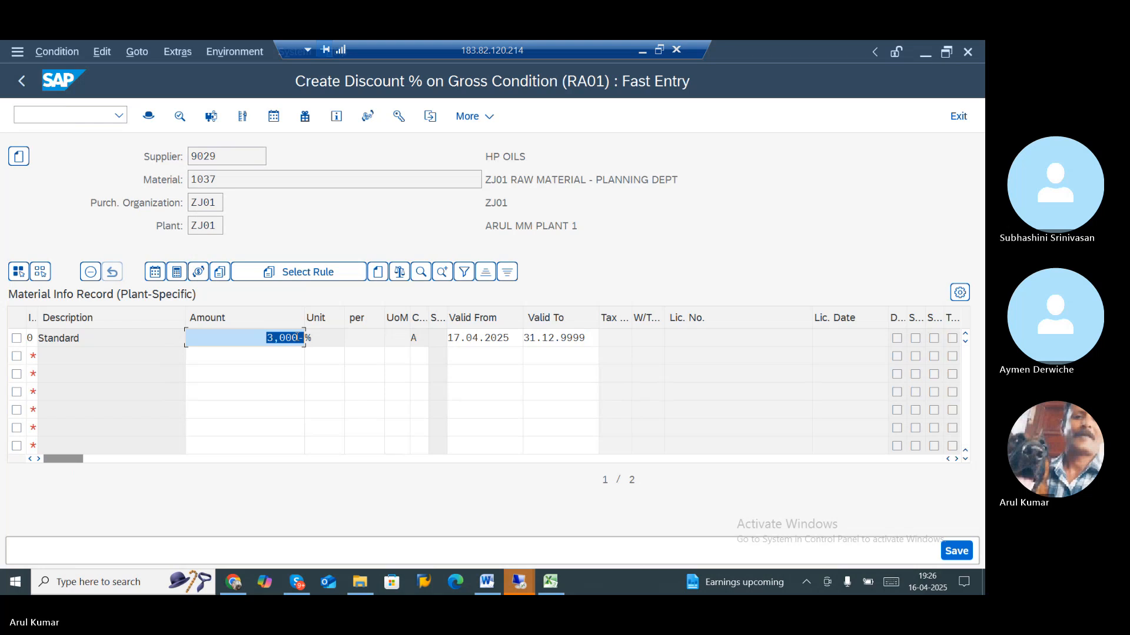
- Open the scales of the Standard discount line and enter scale quantities 100 and 200
left_click(17, 337)
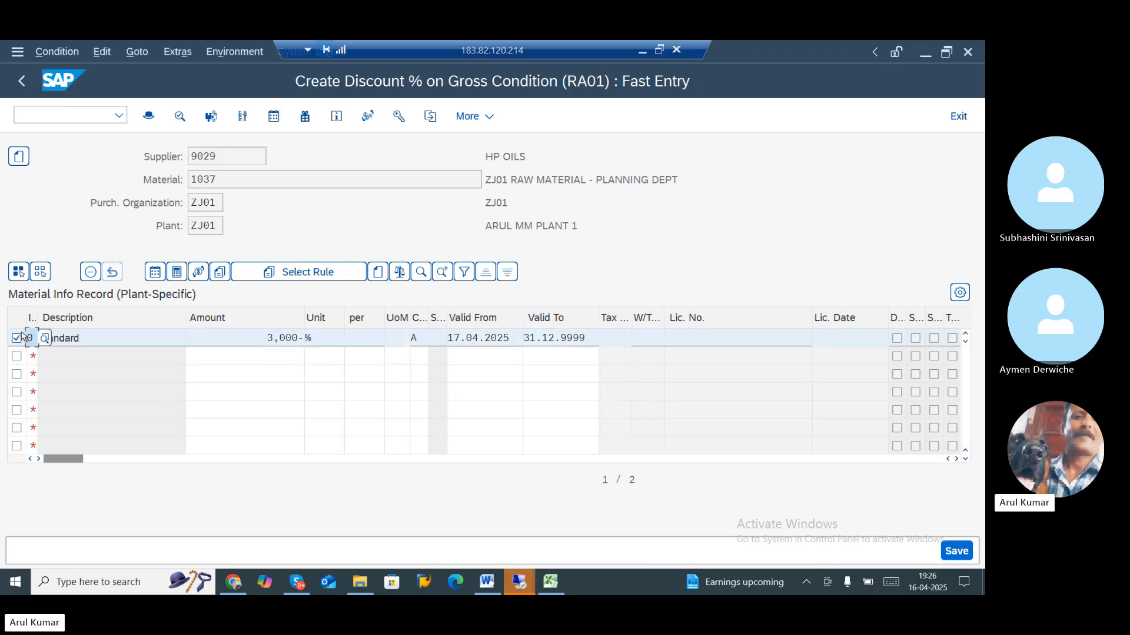
left_click(242, 116)
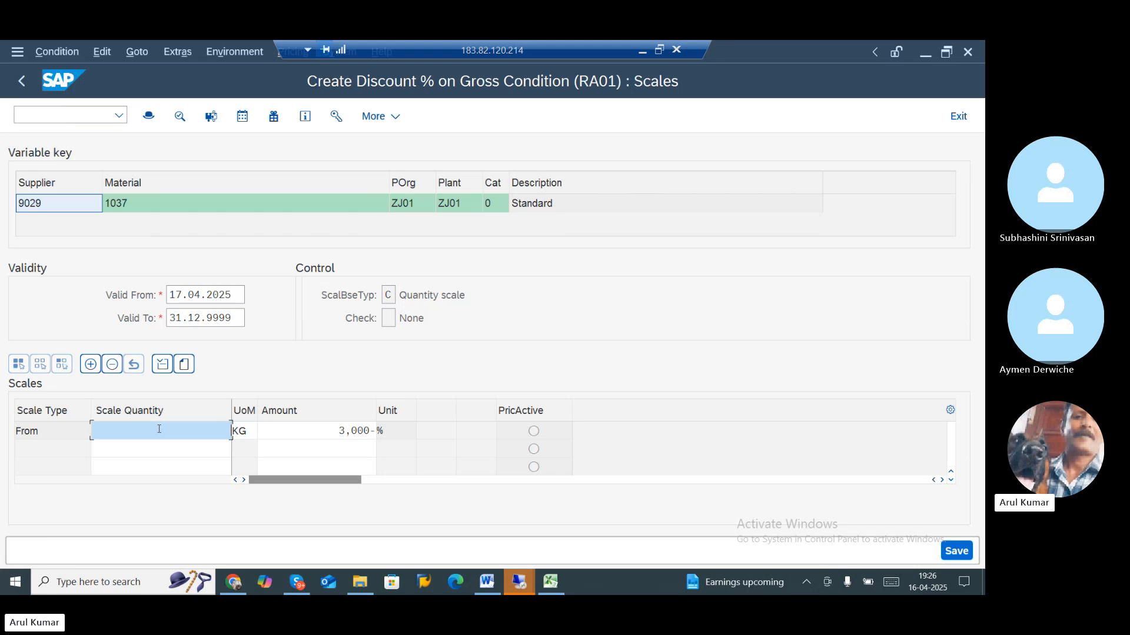
type("1000")
key("BackSpace")
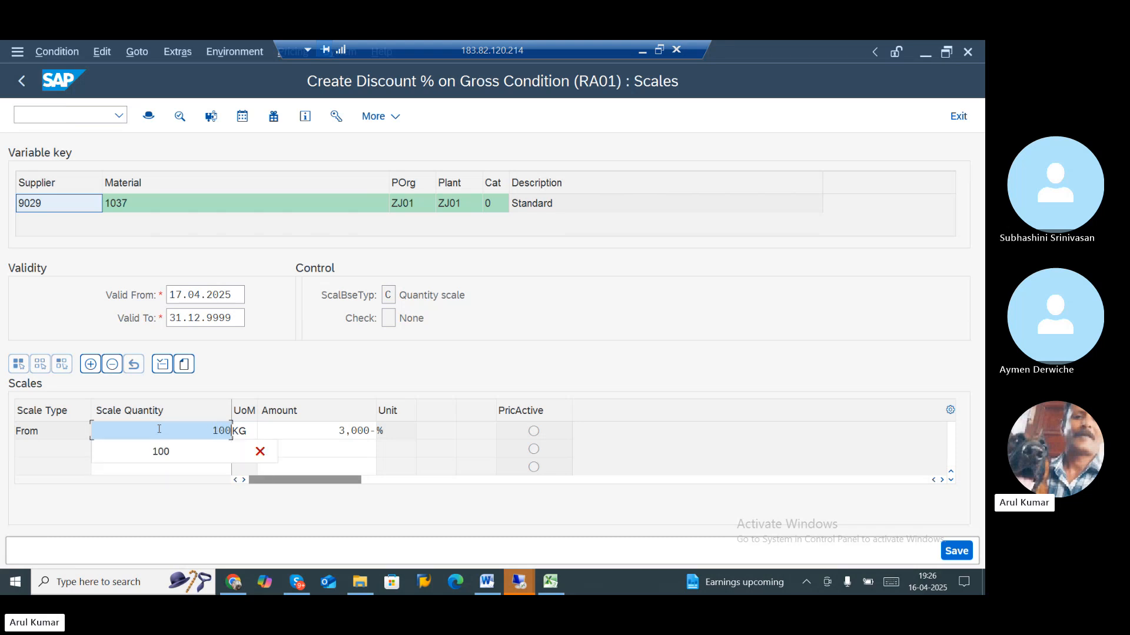
left_click(209, 451)
left_click(209, 450)
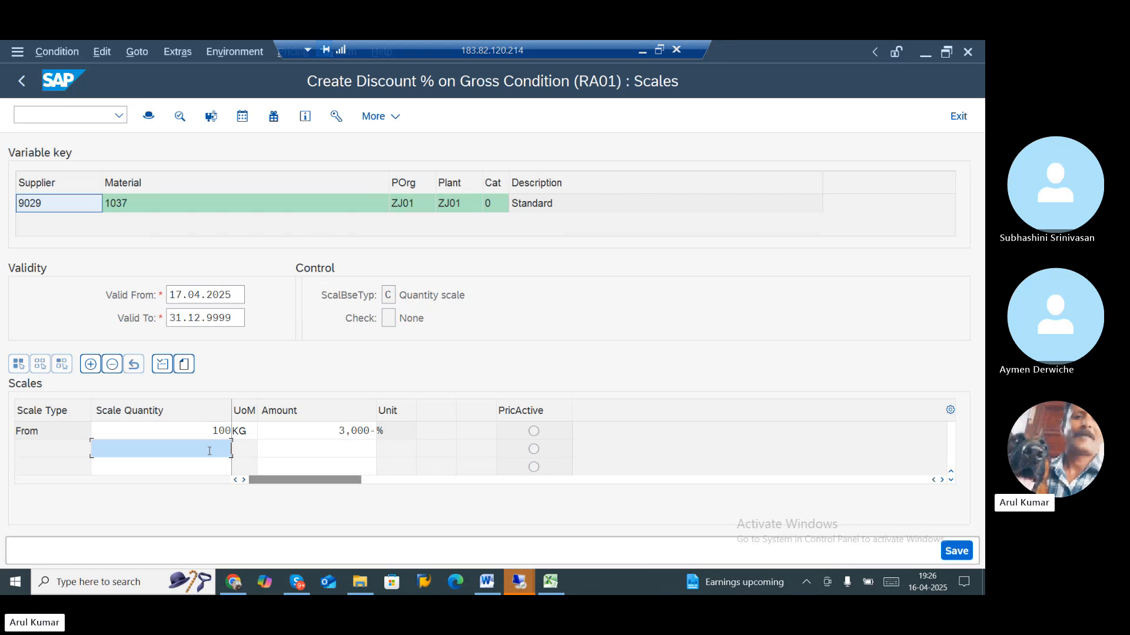
type("200")
key("Tab")
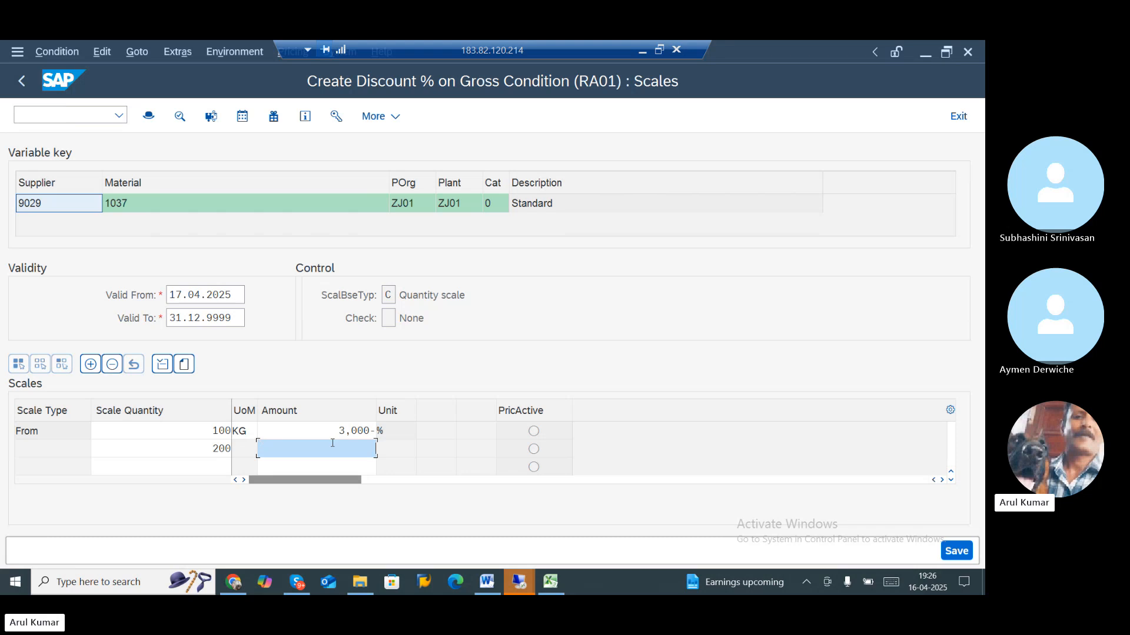
- Set the discount to 1% for scale quantity 100 and 3% for 200, and save the info record
double_click(373, 433)
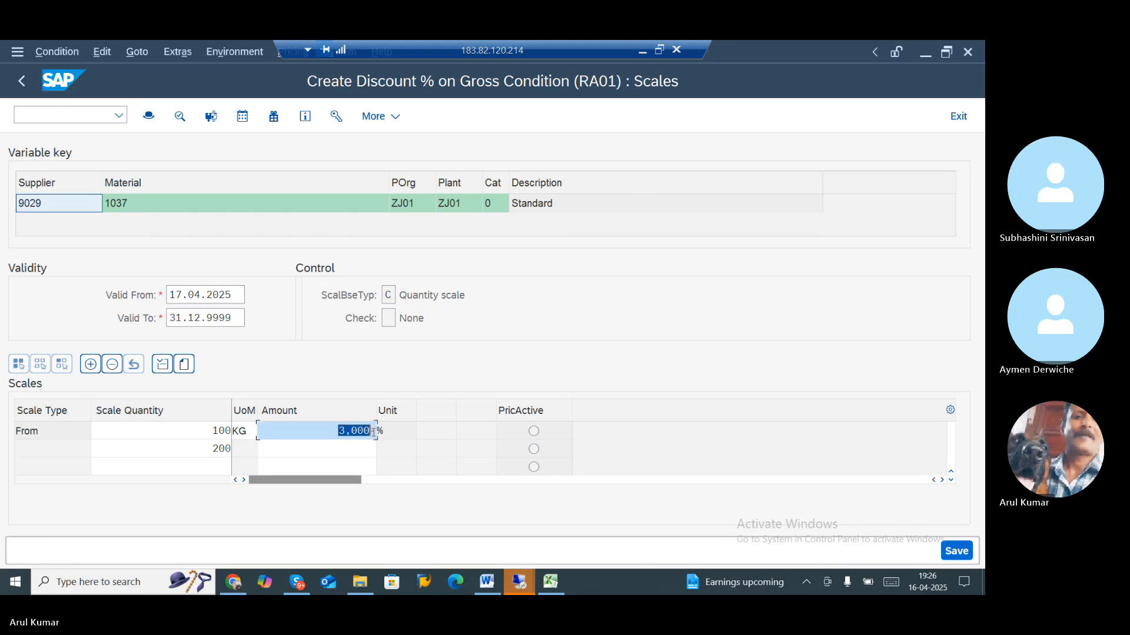
type("1-")
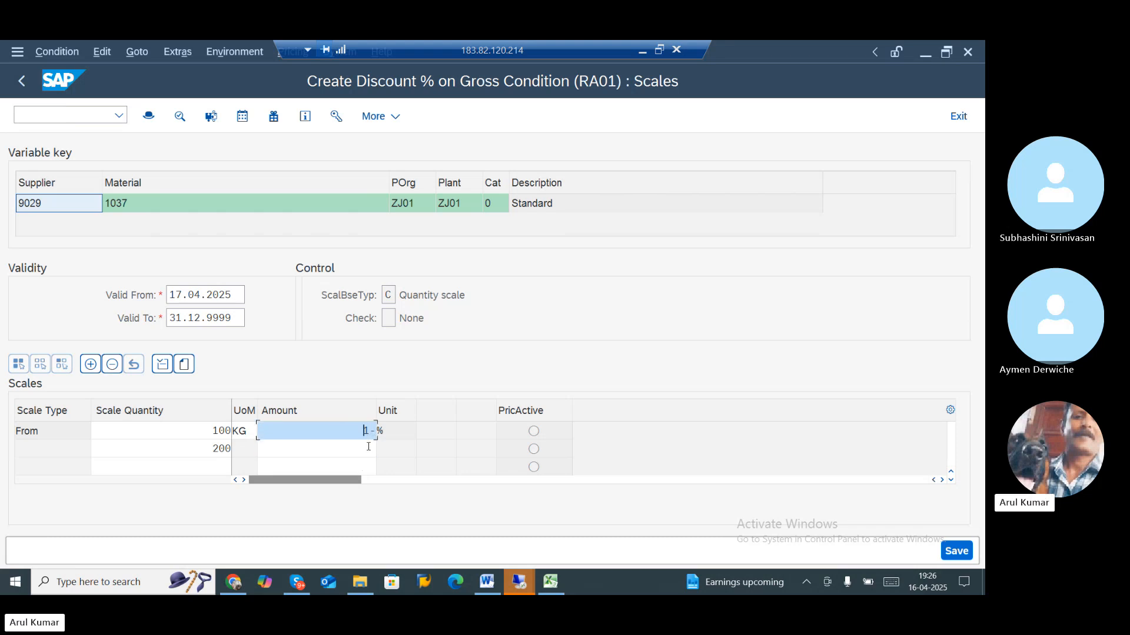
left_click(369, 447)
type("3")
key("Return")
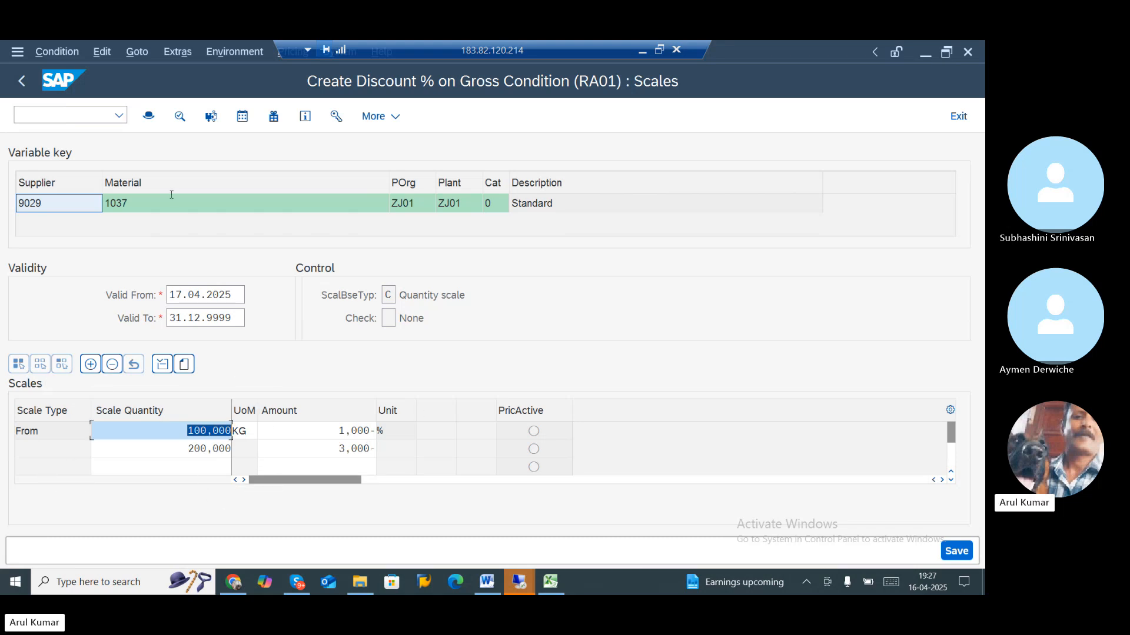
left_click(27, 88)
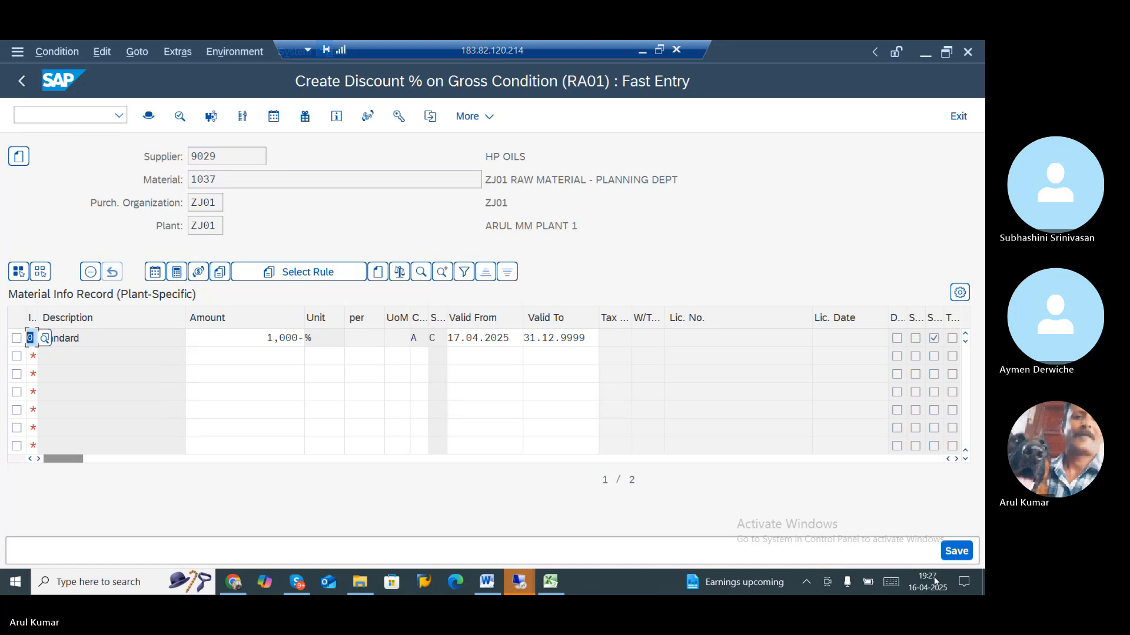
left_click(959, 553)
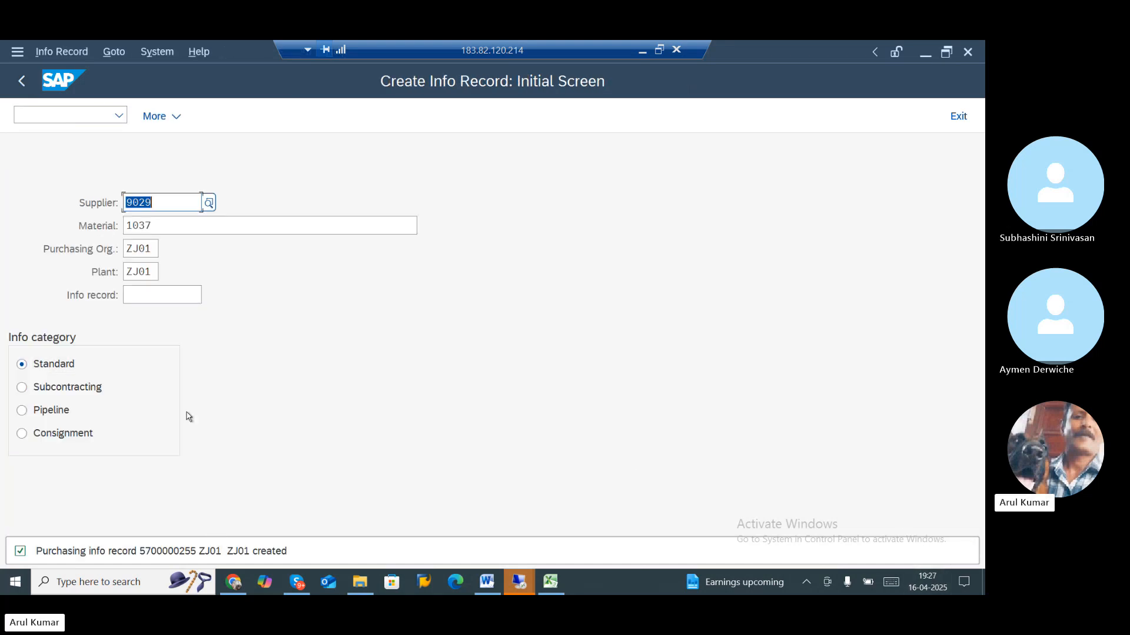
- Start another standard info record for supplier 9030 with the same material, purchasing organization and plant
left_click(162, 204)
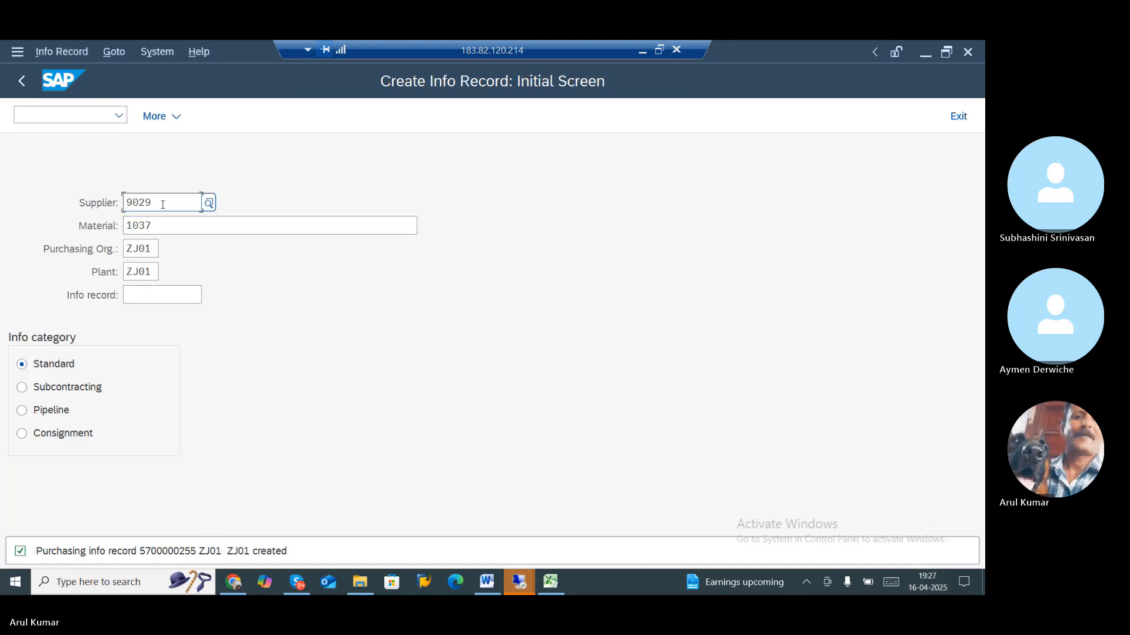
key("BackSpace")
key("BackSpace")
type("30")
key("Return")
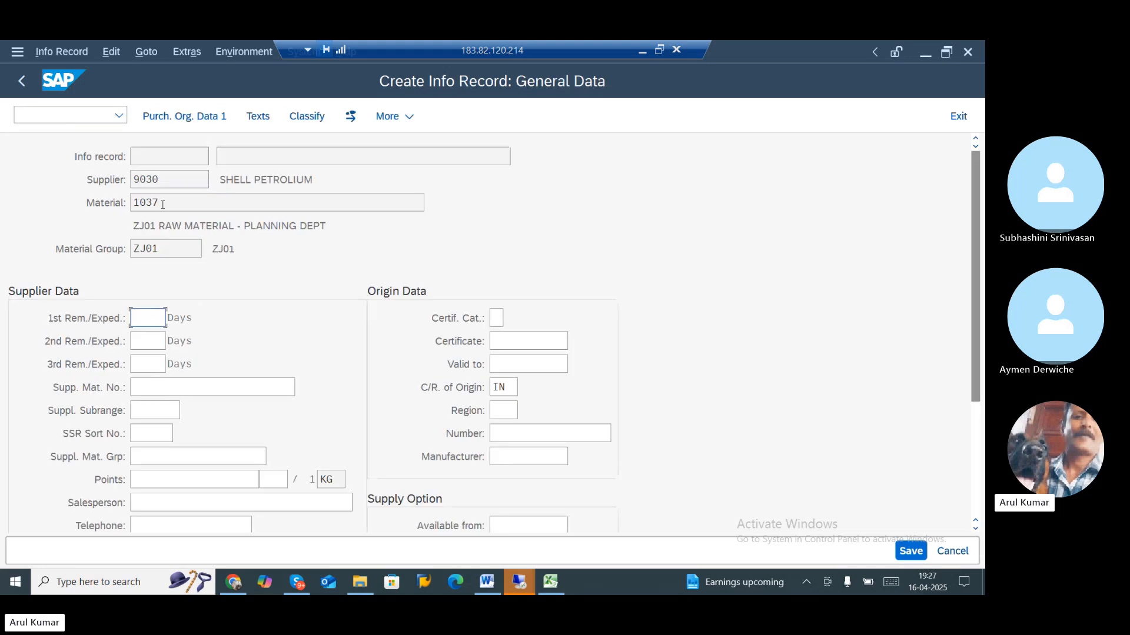
- In the purchasing organization data for supplier 9030, set the planned delivery time to 7 days and the tax code to ZJ
left_click(201, 121)
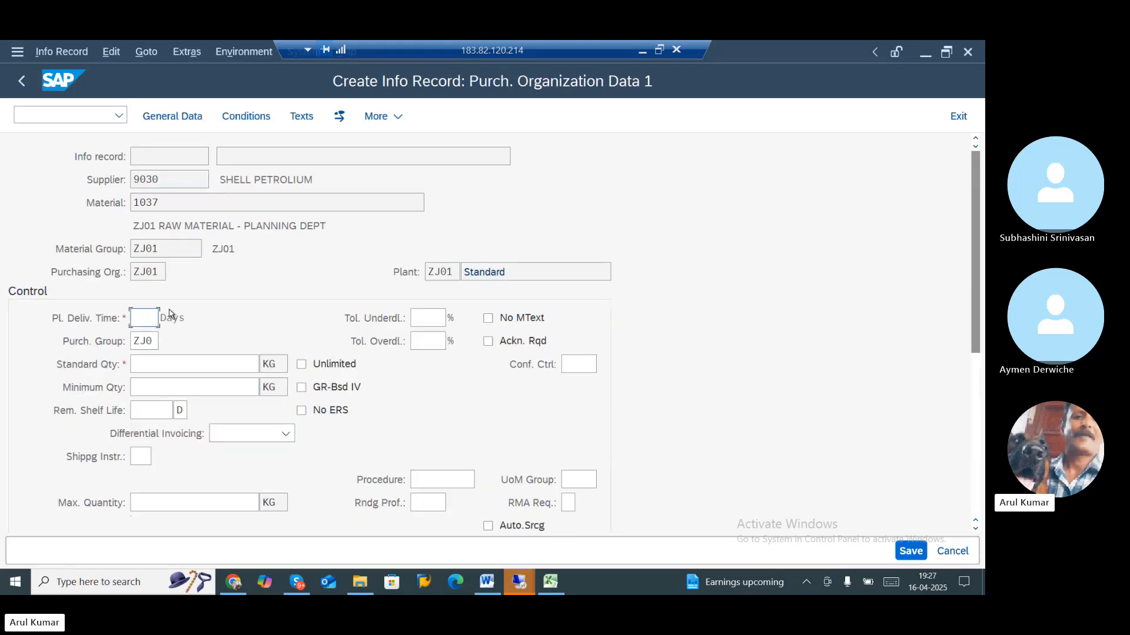
type("7")
scroll(446, 475, "down", 2)
scroll(446, 476, "down", 2)
left_click(384, 478)
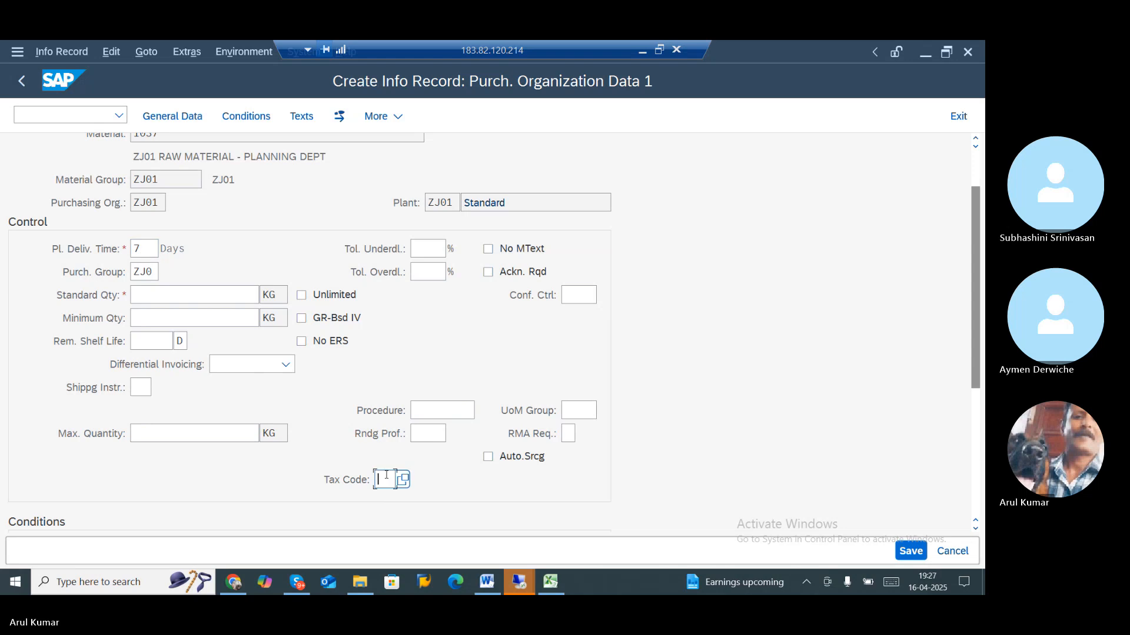
type("Z")
left_click(386, 500)
scroll(509, 495, "down", 4)
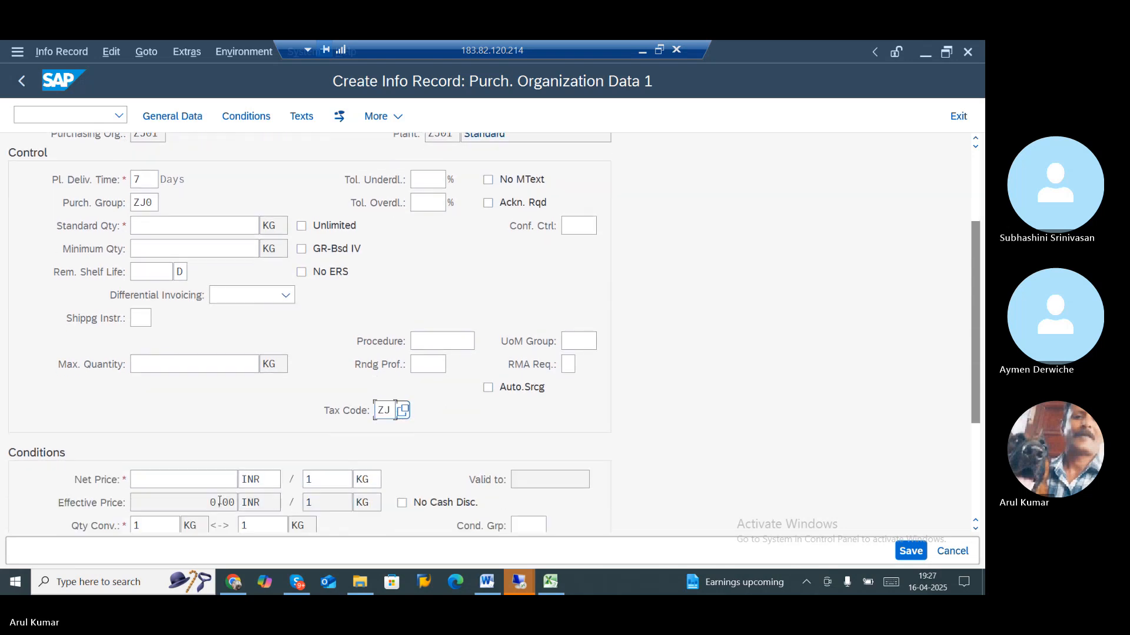
- Set the net price to 110 INR and the standard quantity to 100 KG for supplier 9030
left_click(215, 484)
type("110")
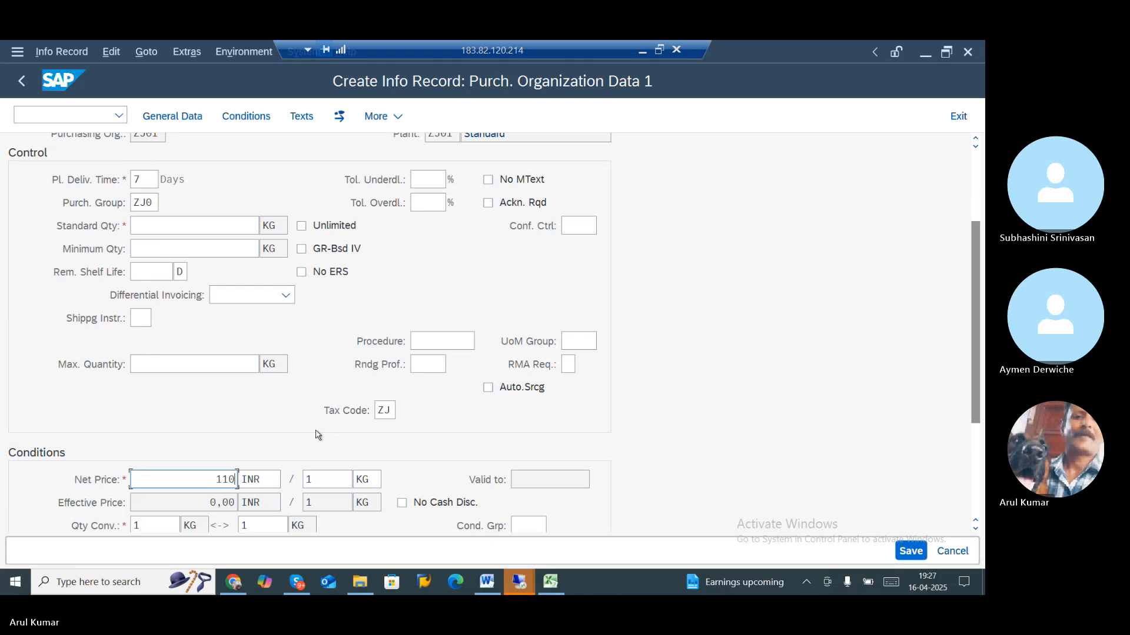
key("Return")
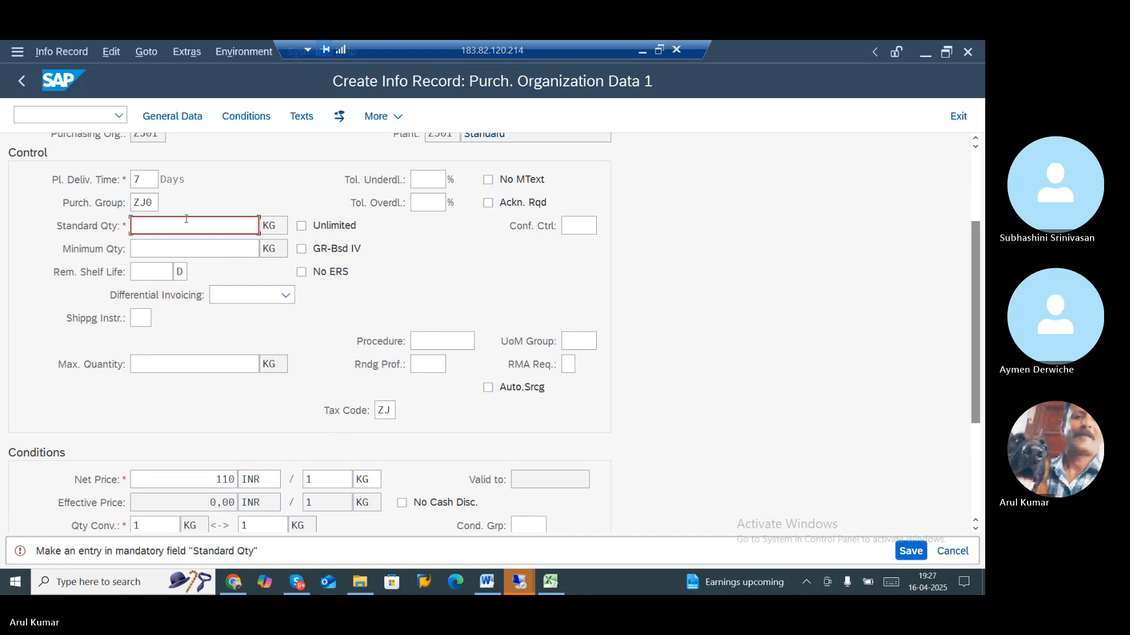
type("100")
key("Return")
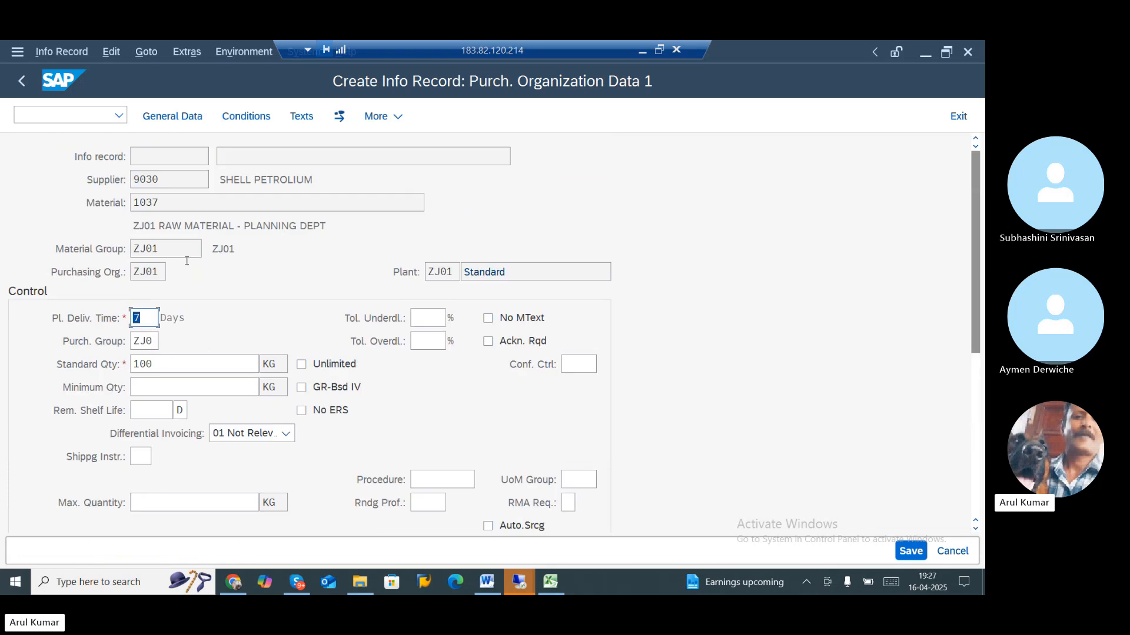
- Enter a 10% discount under condition RA01, Discount % on Gross, for supplier 9030 and save the info record
scroll(233, 441, "down", 2)
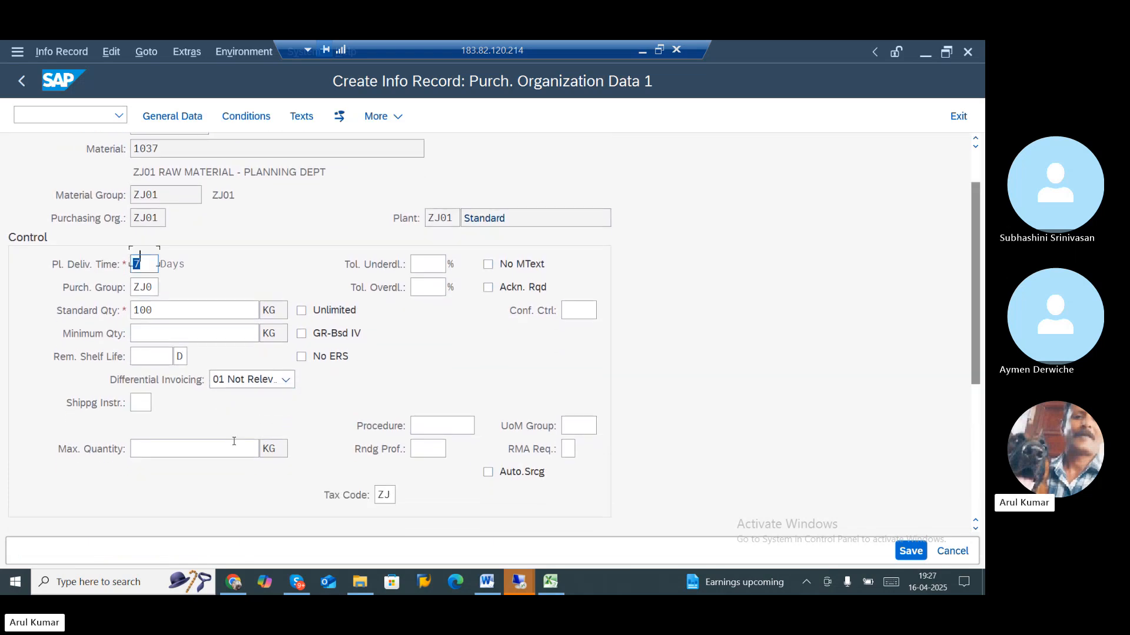
scroll(234, 441, "down", 4)
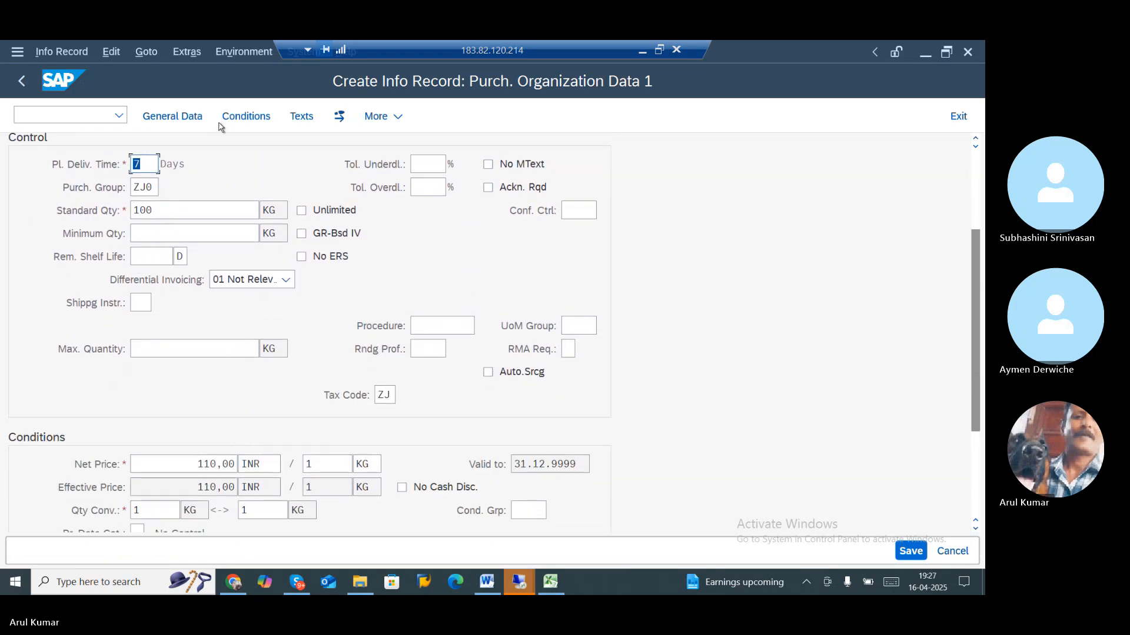
left_click(238, 119)
double_click(110, 178)
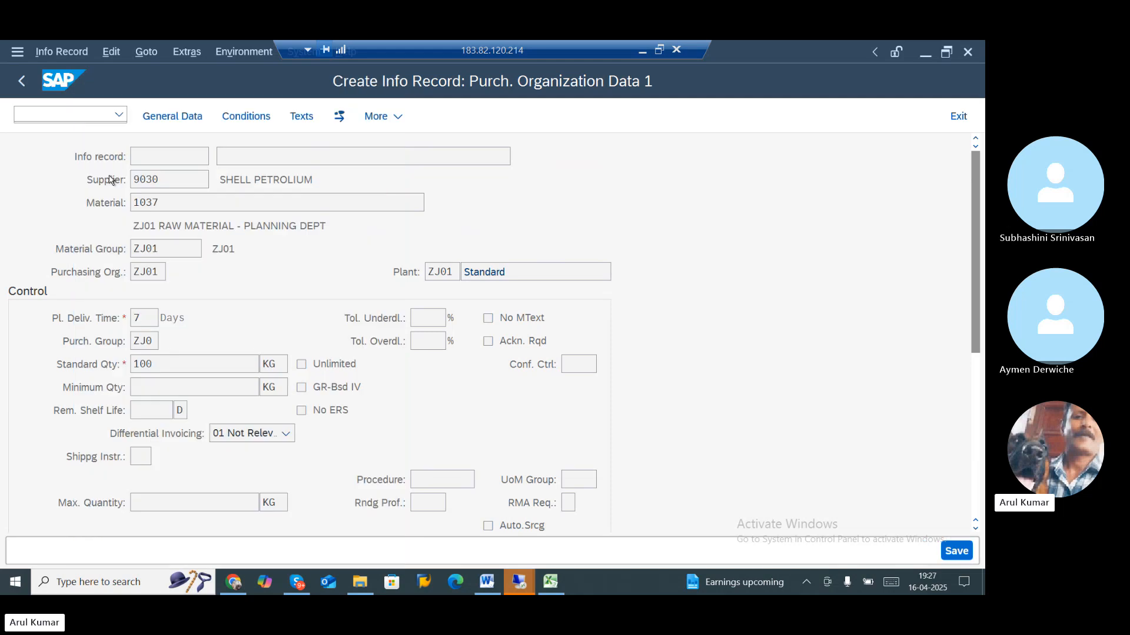
left_click(233, 336)
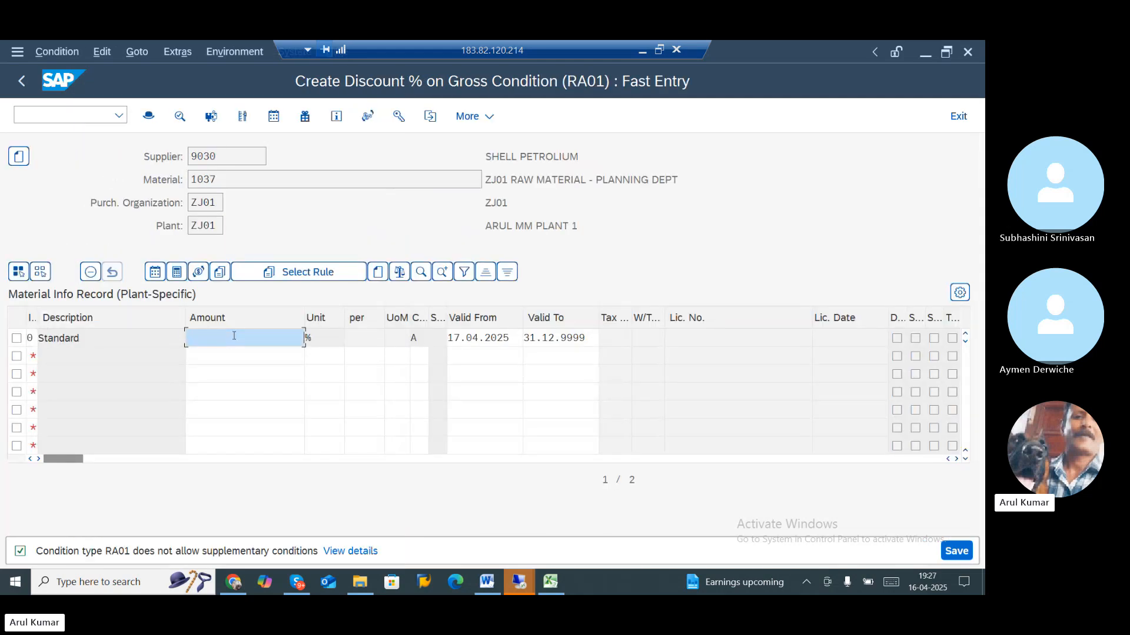
type("10")
key("ctrl+s")
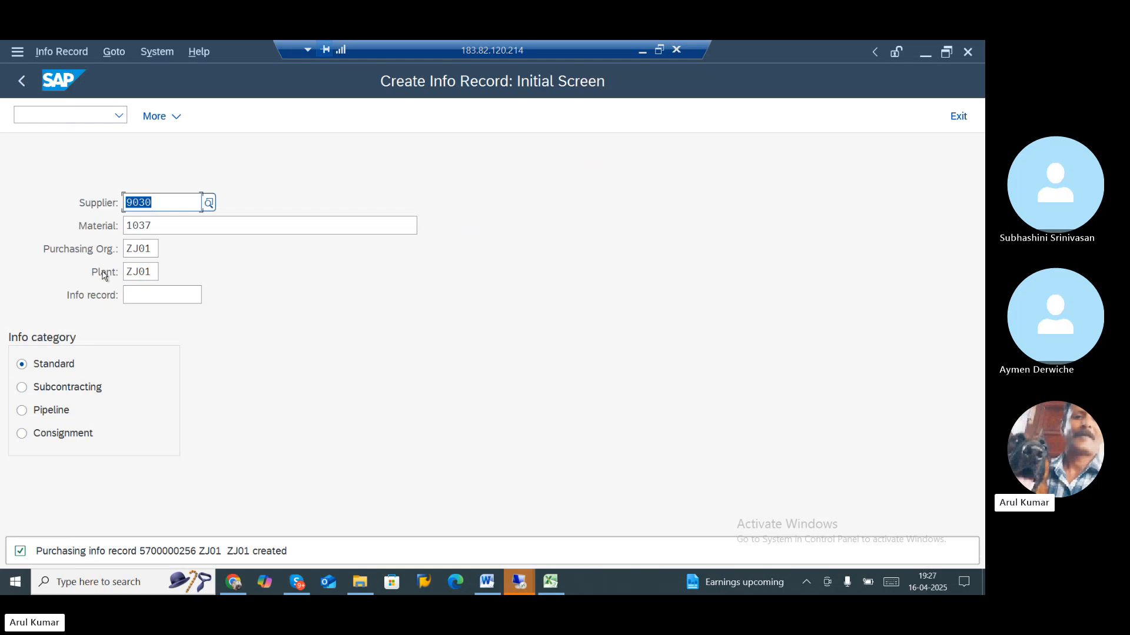
- Start transaction ME01 and open the source list for material 1037 in plant ZJ01
left_click(92, 116)
type("/NM")
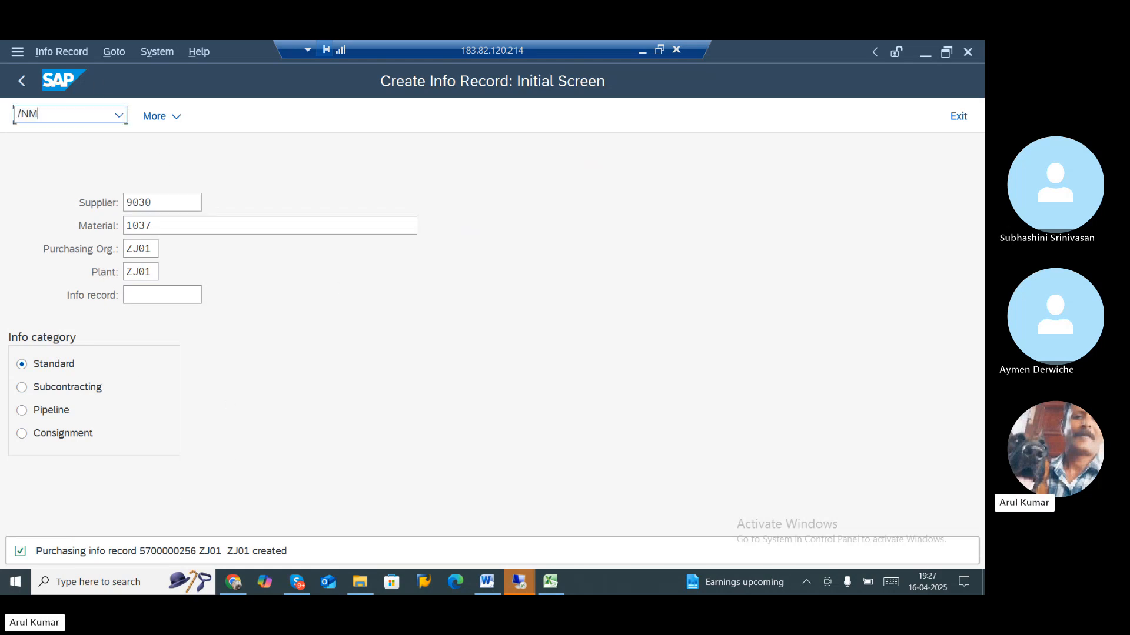
type("E01")
key("Return")
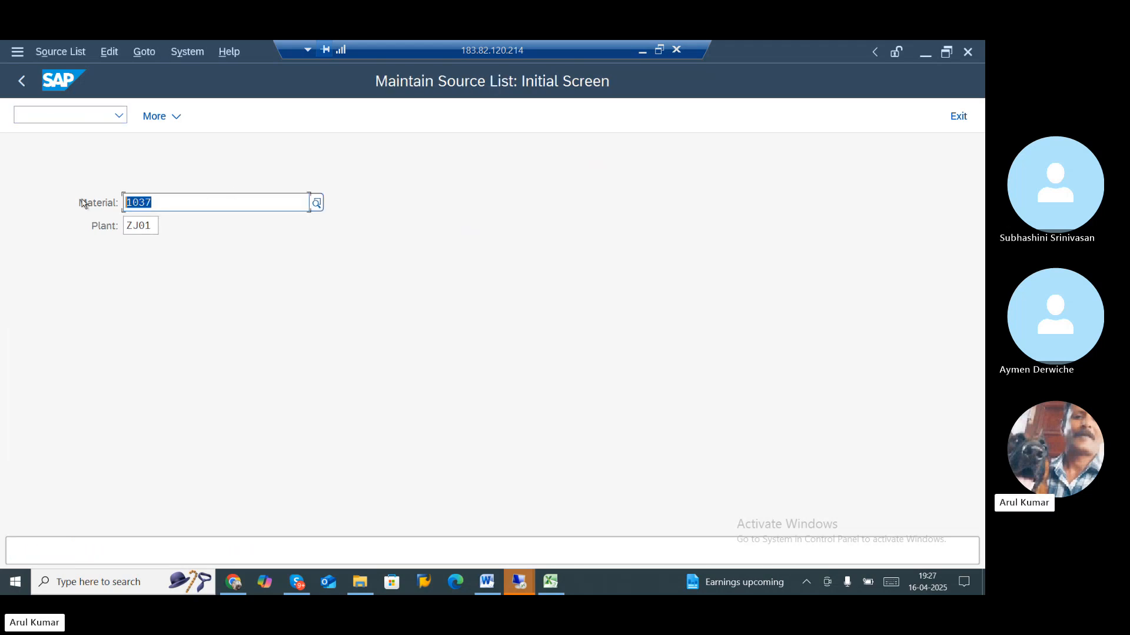
key("Return")
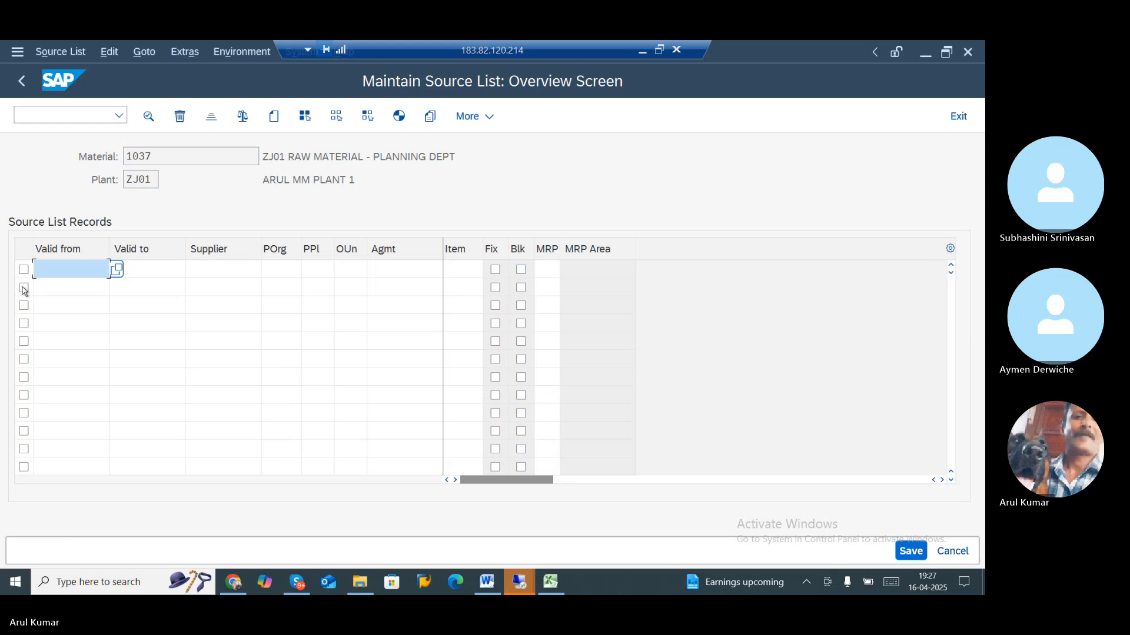
- Enter 01012025 as the valid-from date in the first three source list rows
type("0")
left_click(51, 291)
left_click(51, 288)
type("0")
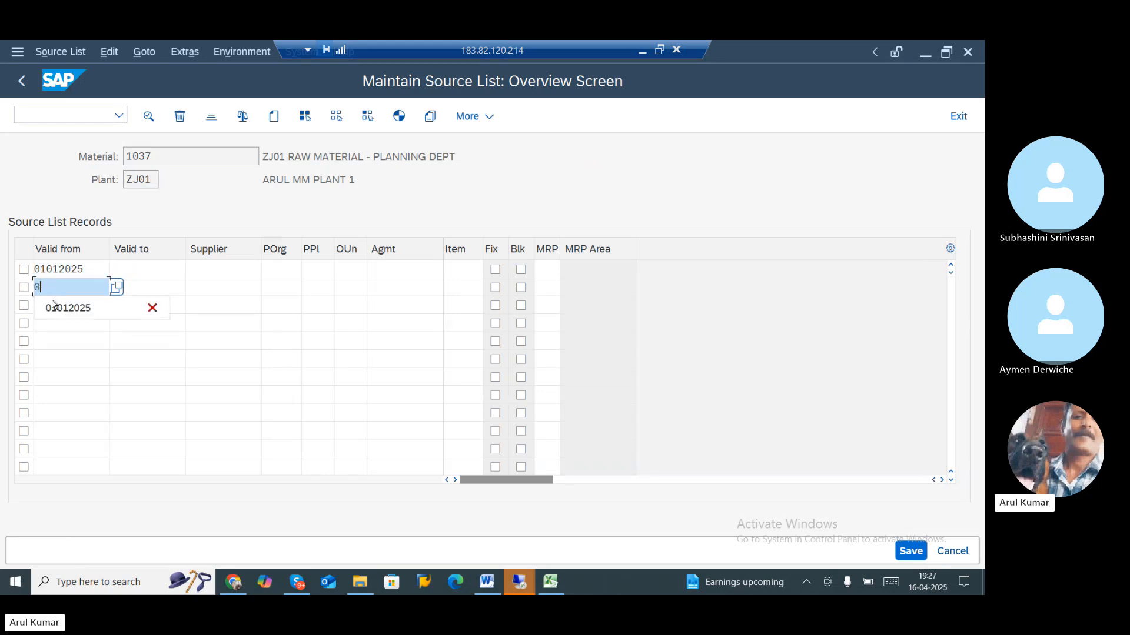
left_click(55, 305)
left_click(54, 304)
type("0")
left_click(53, 323)
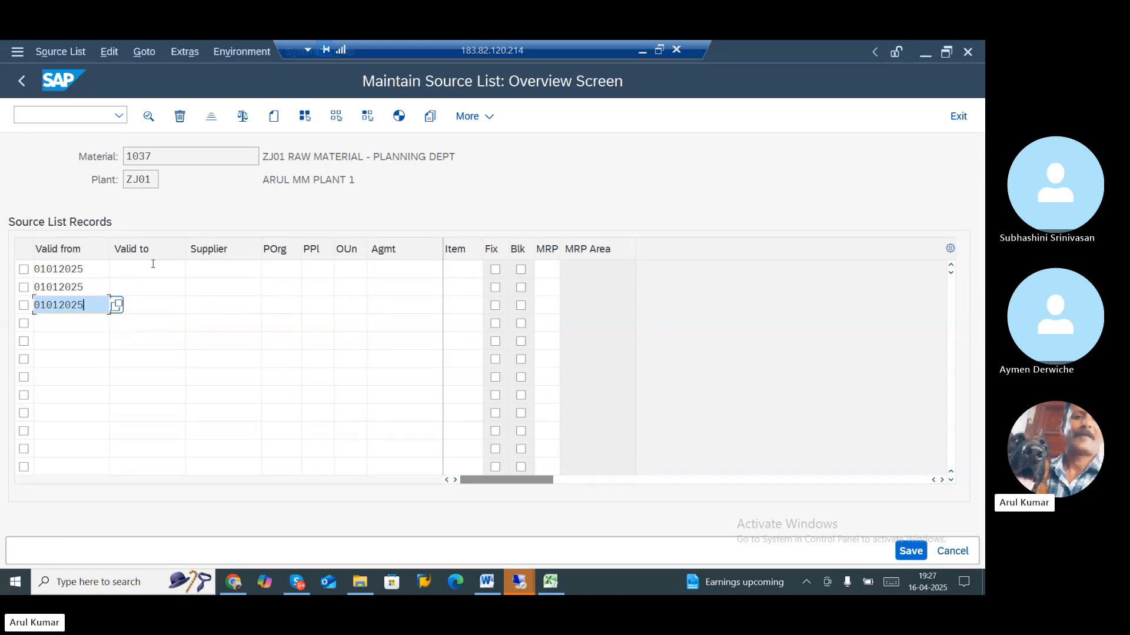
- Enter 31122025 as the valid-to date in the same three source list rows
left_click(153, 264)
type("3")
left_click(150, 290)
left_click(152, 288)
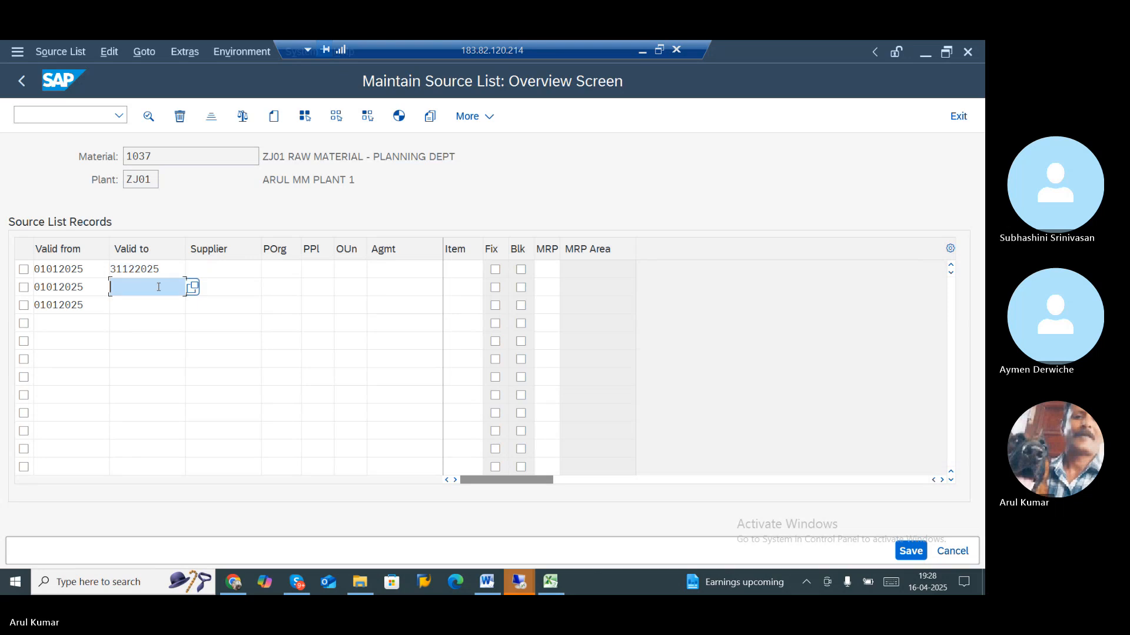
type("3")
left_click(160, 309)
left_click(154, 305)
type("3")
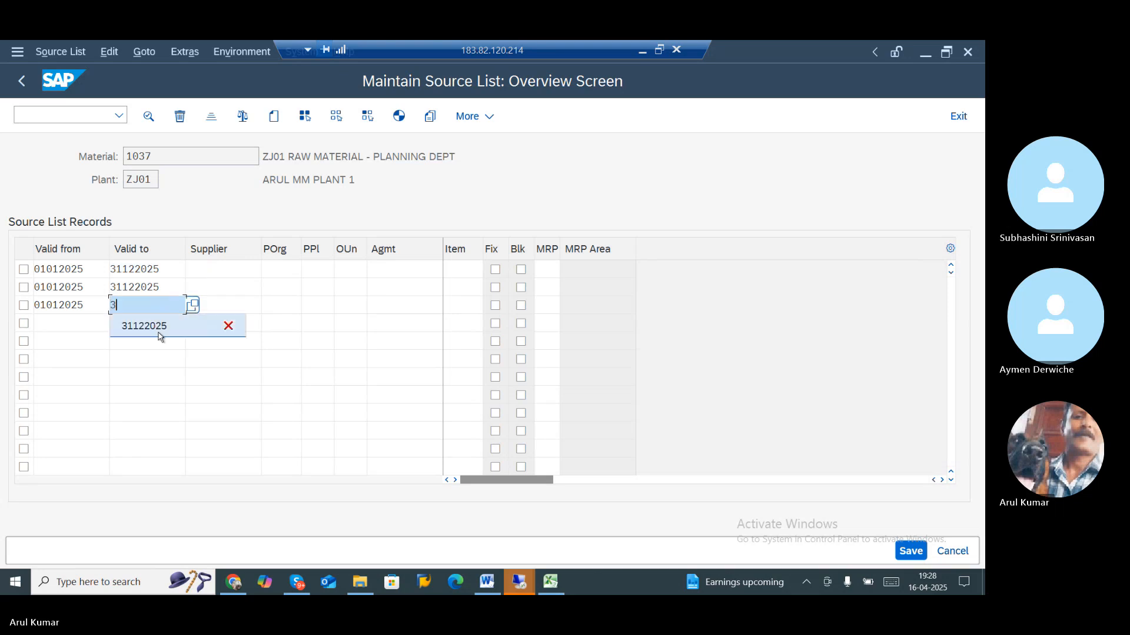
left_click(158, 326)
key("Tab")
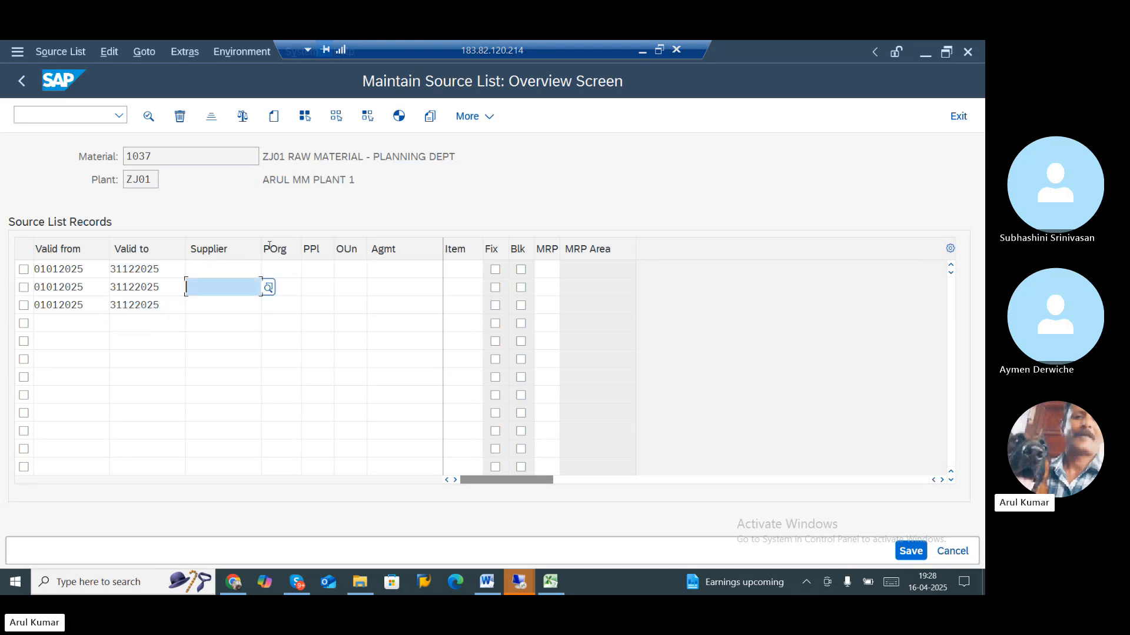
- Copy suppliers 9028, 9029 and 9030 from the Excel sheet into the supplier fields of the three SAP source list rows
left_click(642, 51)
left_click_drag(259, 298, 261, 348)
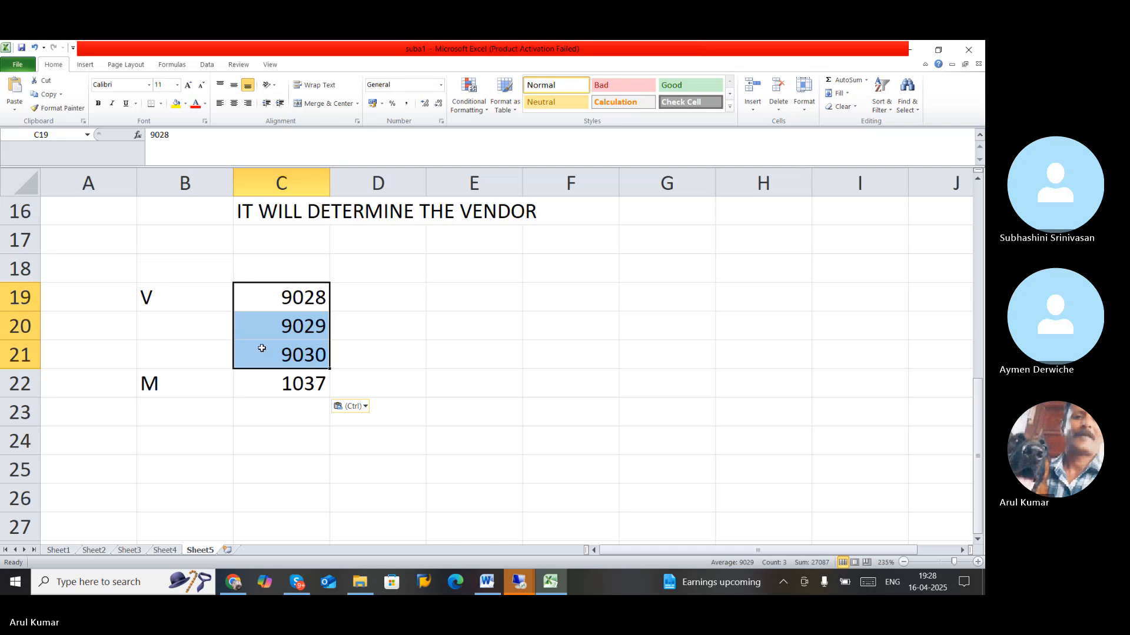
key("ctrl+c")
key("alt+Tab")
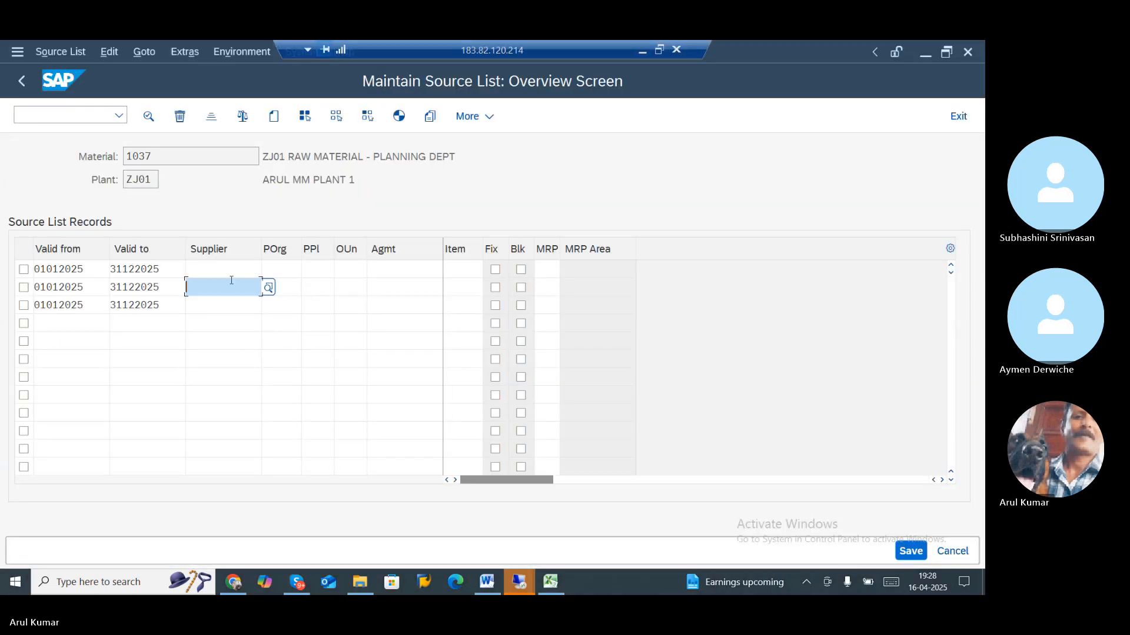
left_click(232, 275)
key("ctrl+v")
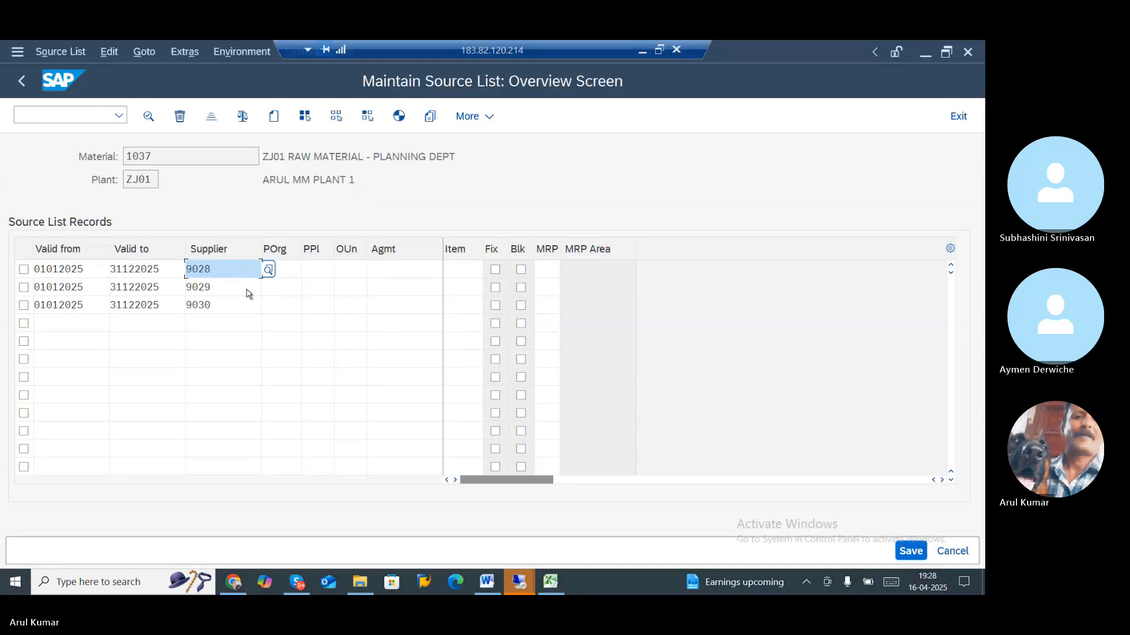
- Set the purchasing organization to ZJ01 for all three suppliers and save the source list
left_click(287, 269)
type("Z")
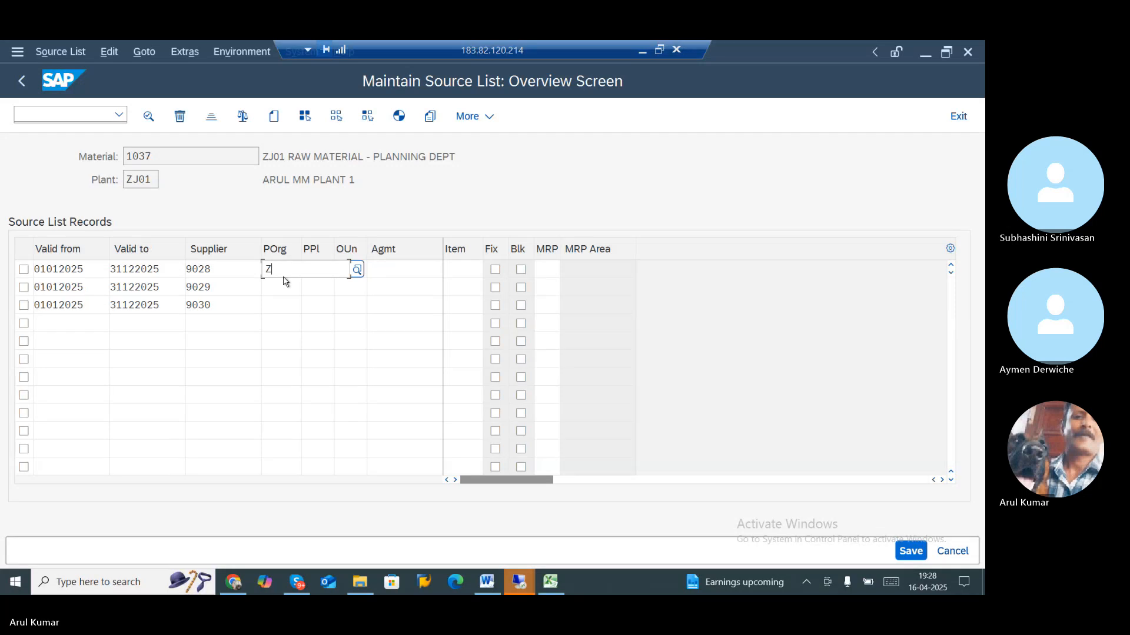
left_click(287, 355)
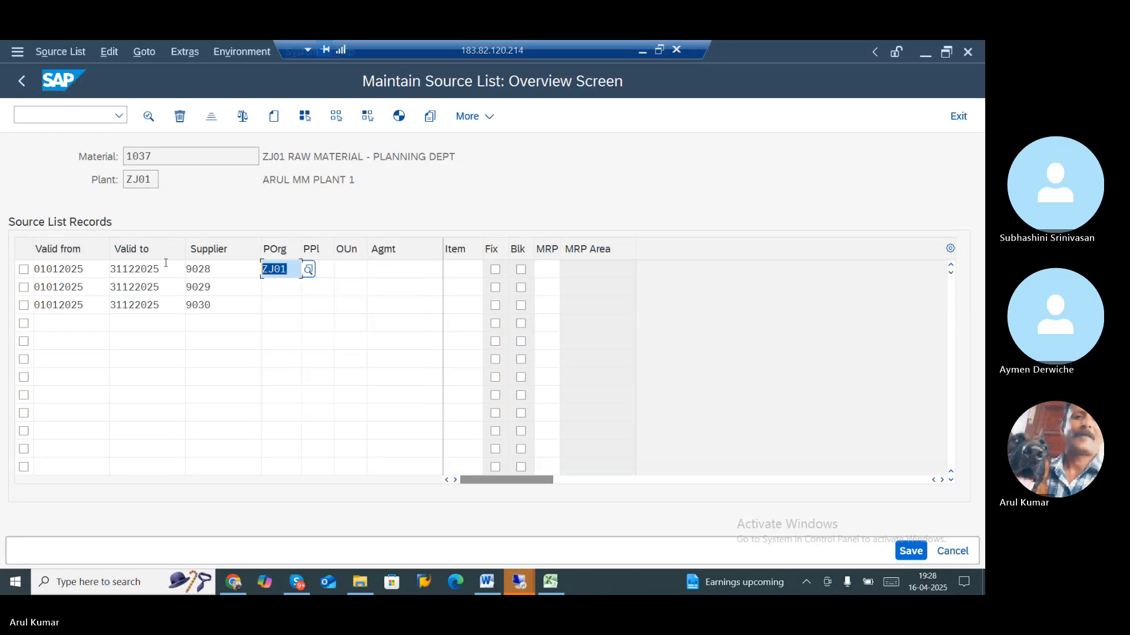
left_click(272, 291)
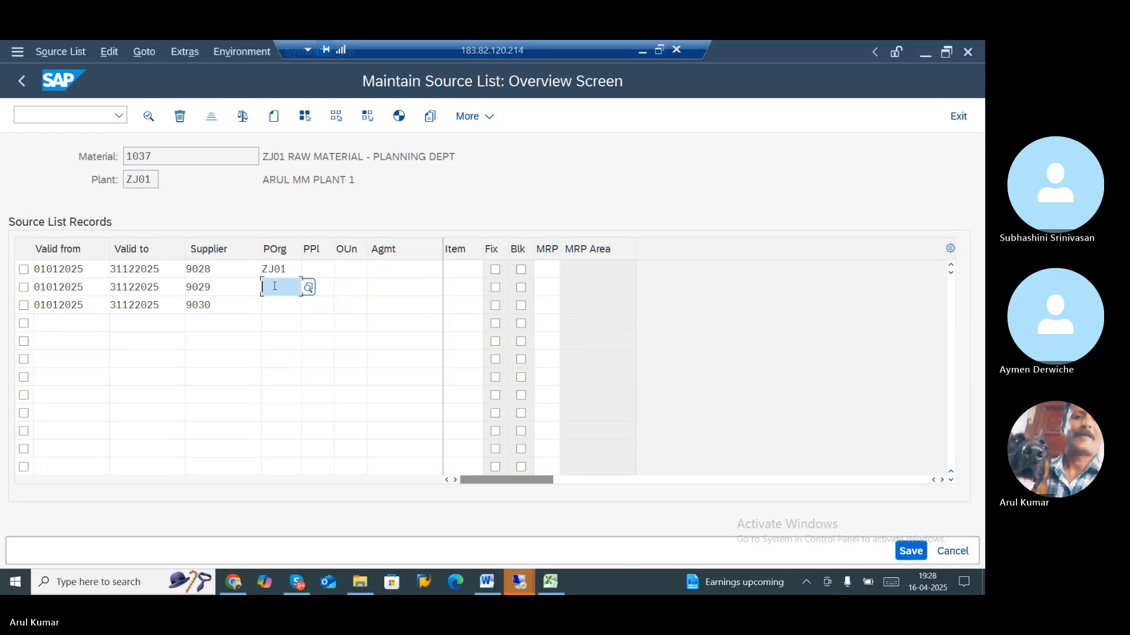
key("ctrl+v")
left_click(273, 307)
key("ctrl+v")
key("ctrl+s")
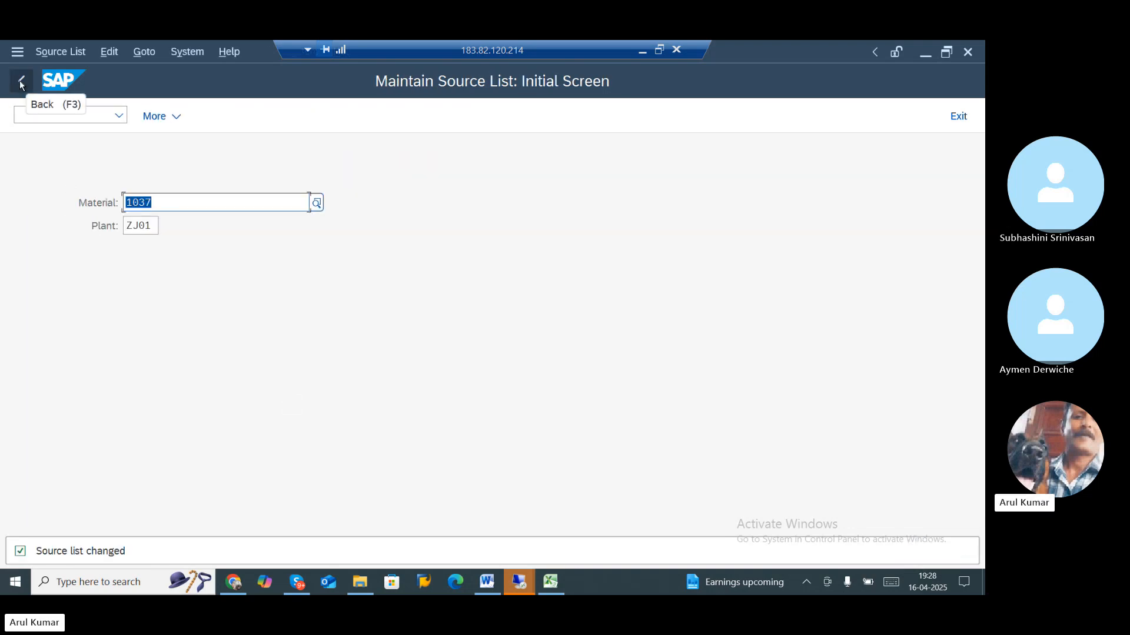
- Reopen the source list for material 1037 in plant ZJ01 and examine the supplier and agreement fields of its records
key("Return")
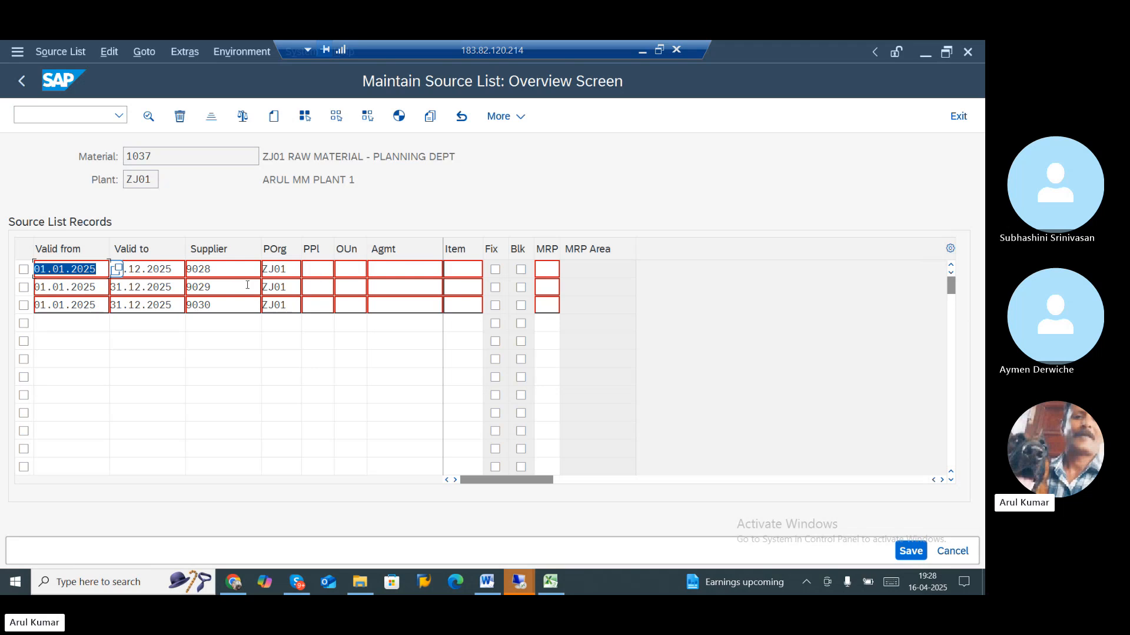
left_click(382, 267)
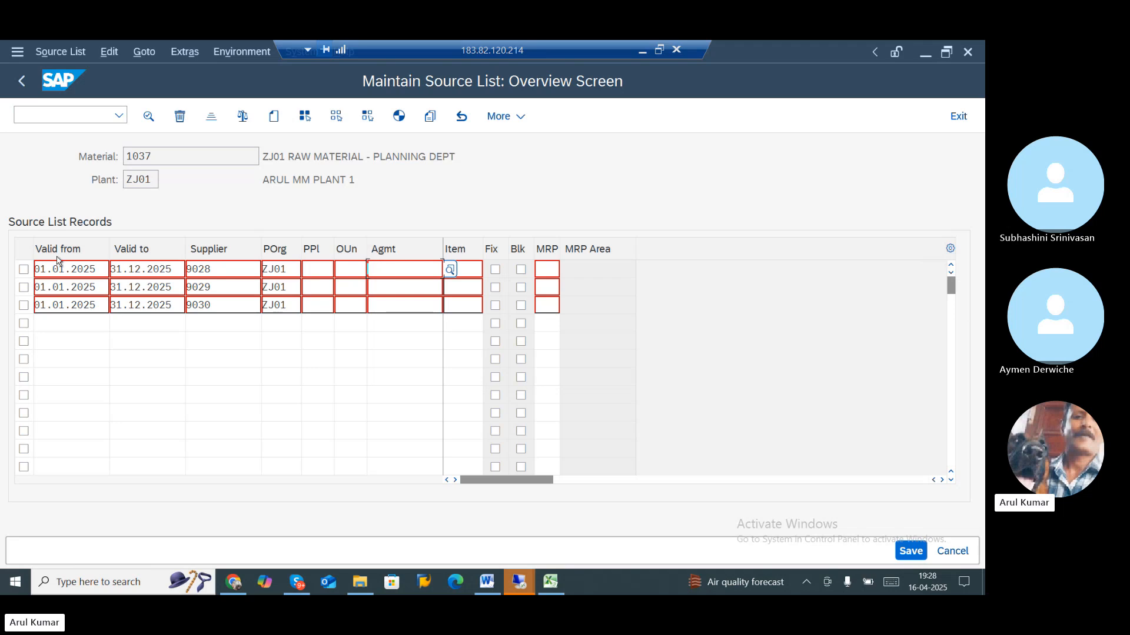
left_click(390, 285)
left_click(386, 303)
double_click(206, 270)
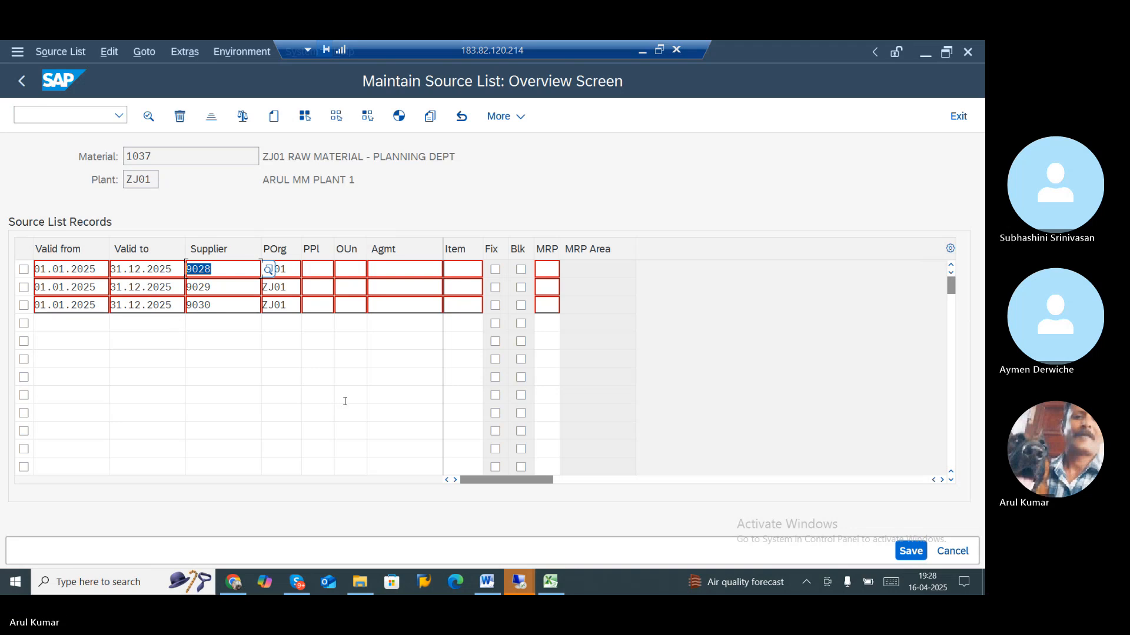
left_click(297, 582)
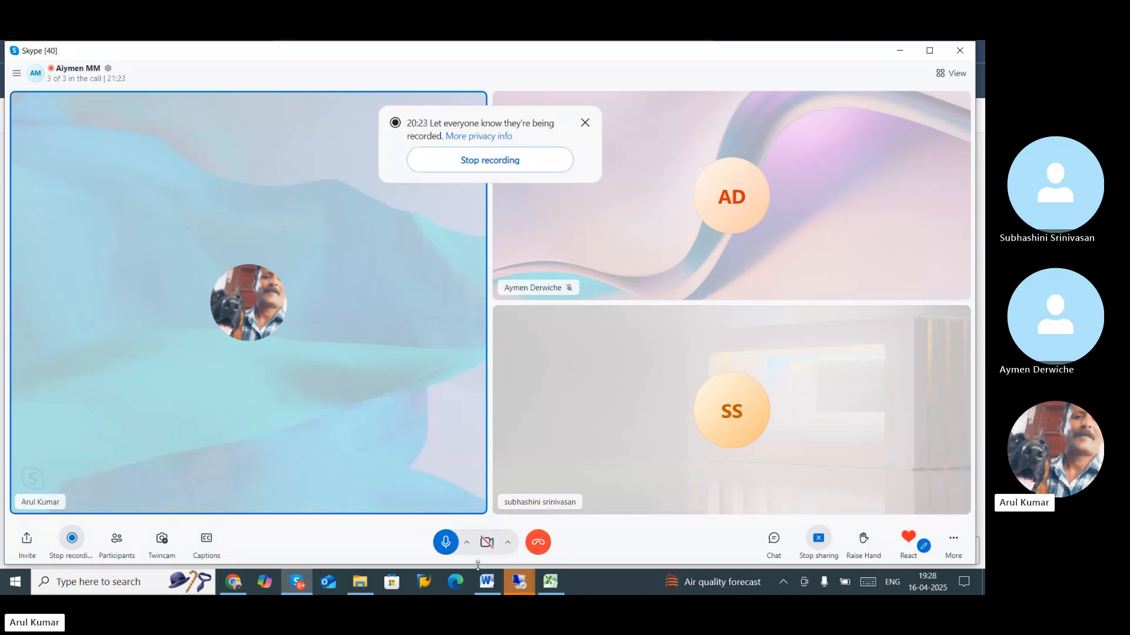
left_click(520, 583)
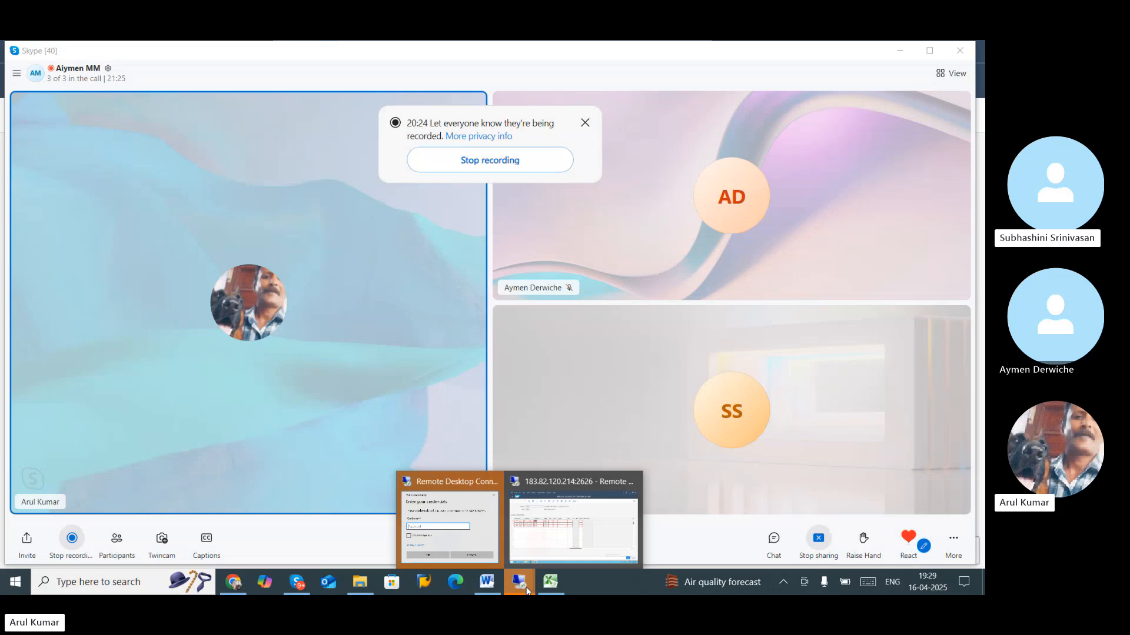
left_click(538, 517)
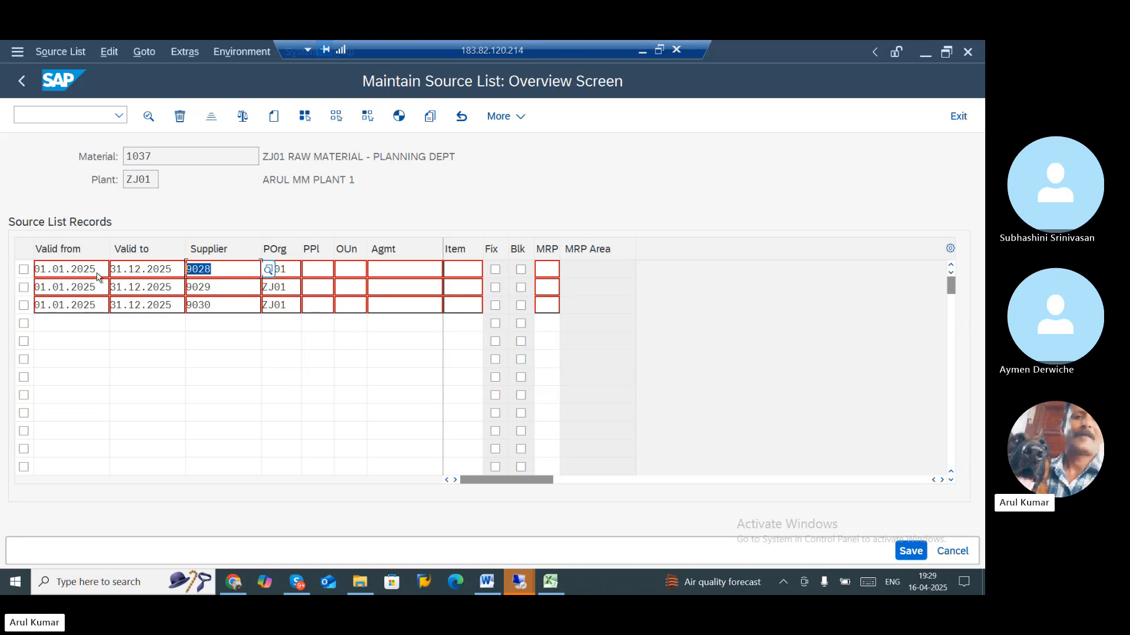
- Review the supplier and agreement fields of the record for supplier 9028, and leave the source list by saving it
left_click(386, 269)
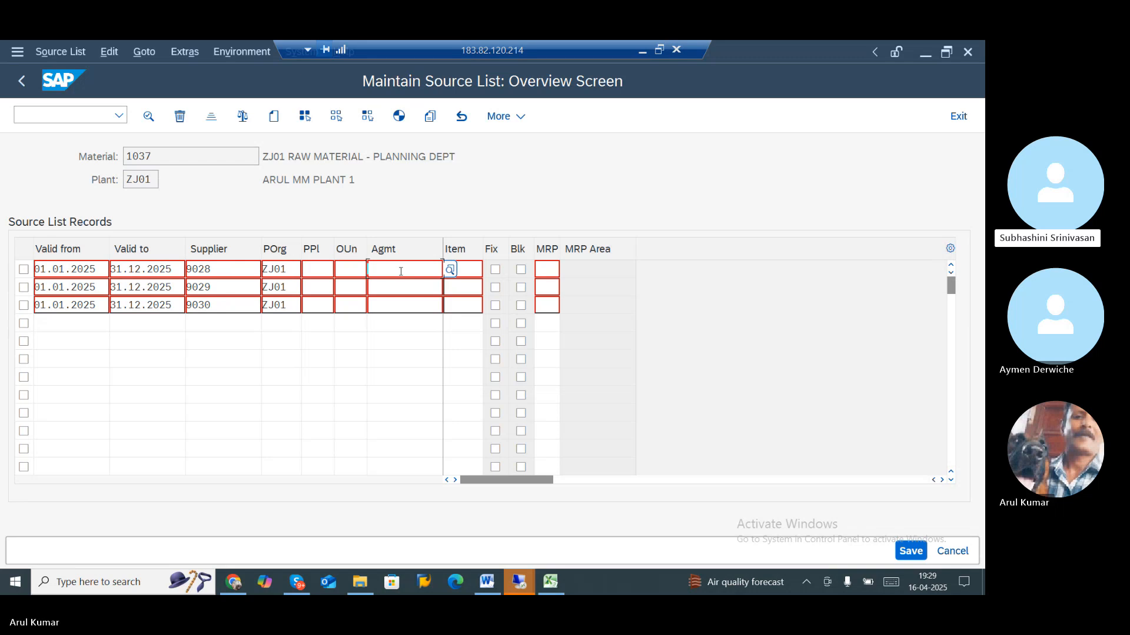
left_click_drag(214, 271, 170, 271)
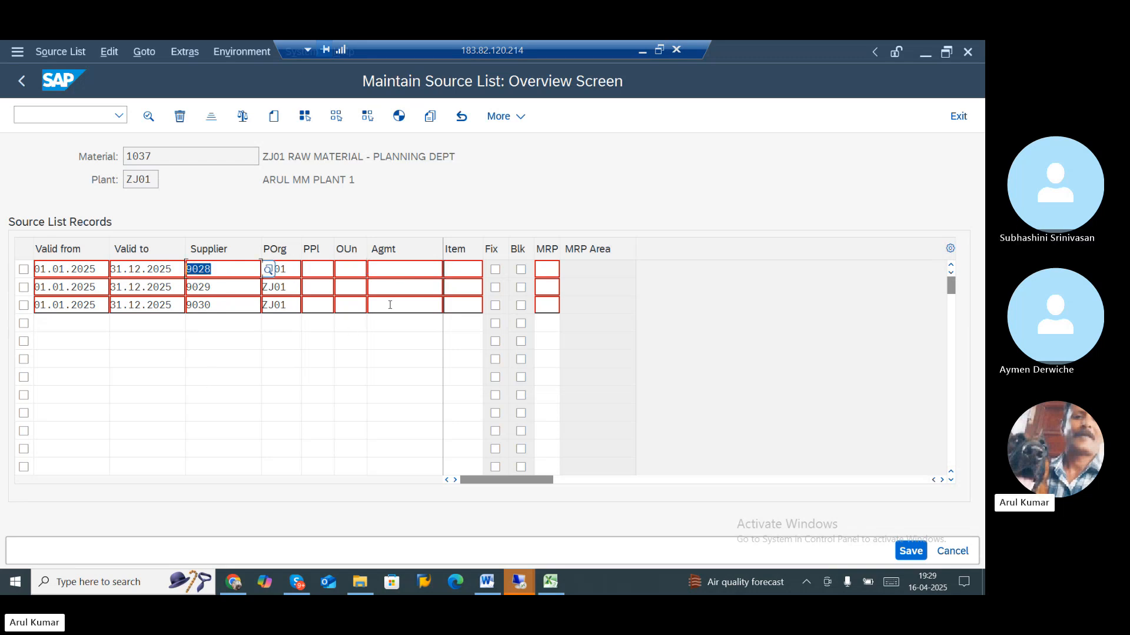
left_click(398, 269)
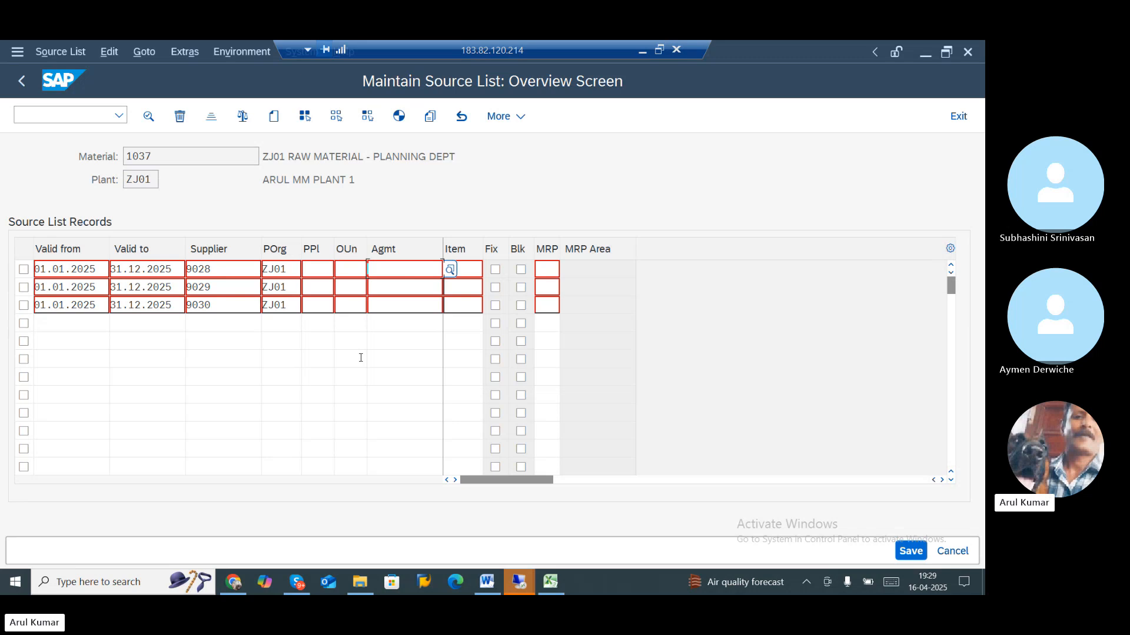
left_click(902, 547)
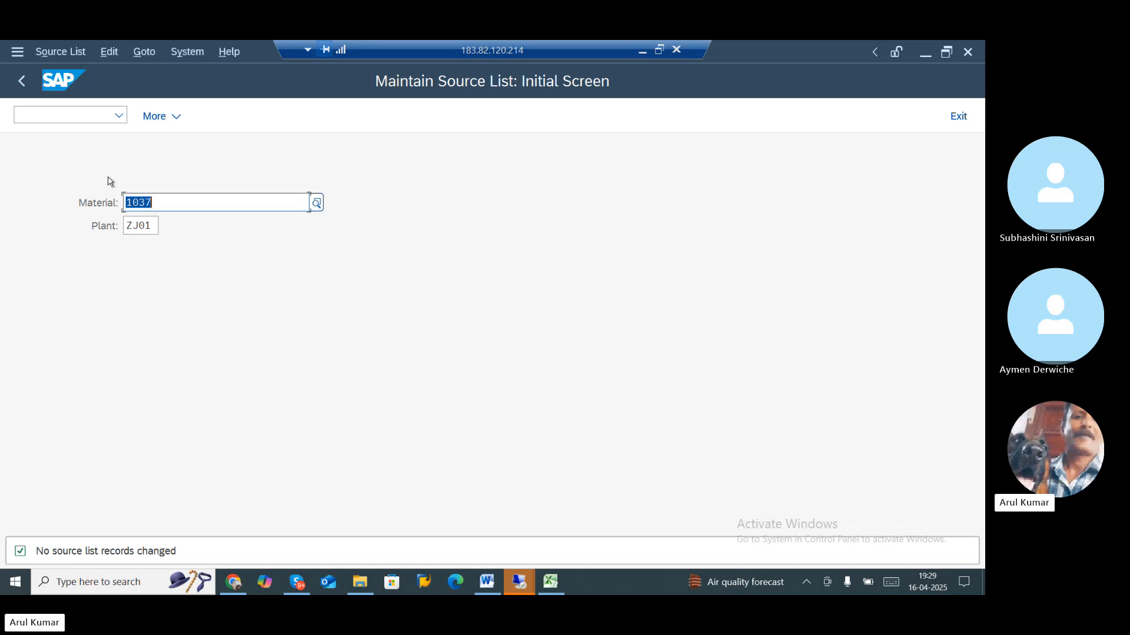
- Start transaction ME51N to create a purchase requisition
left_click(83, 114)
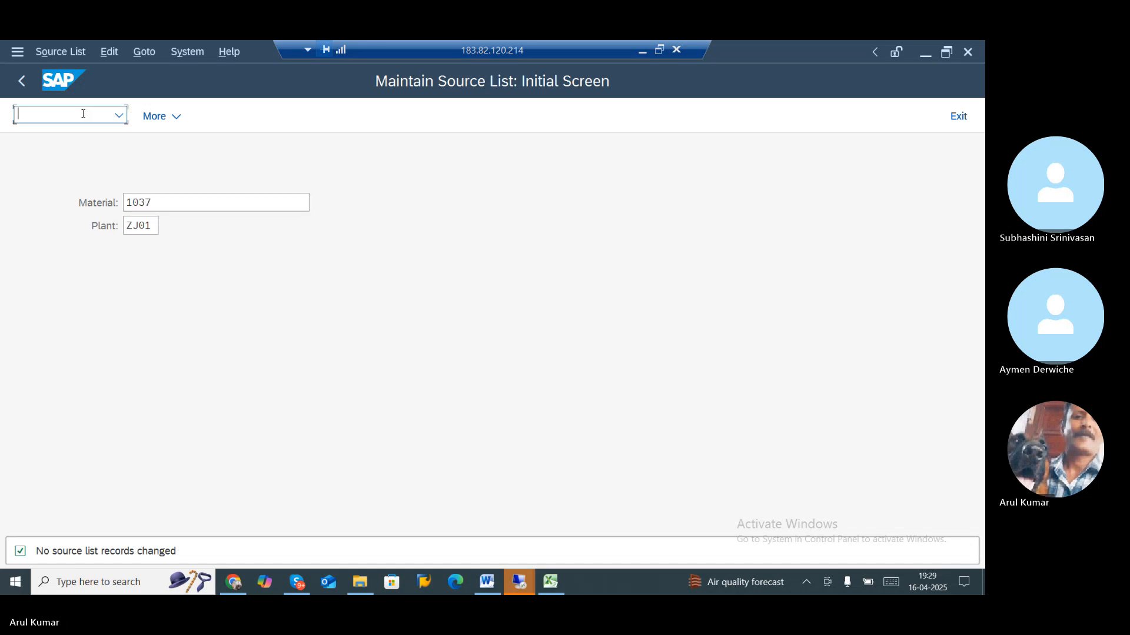
type("/NME51N")
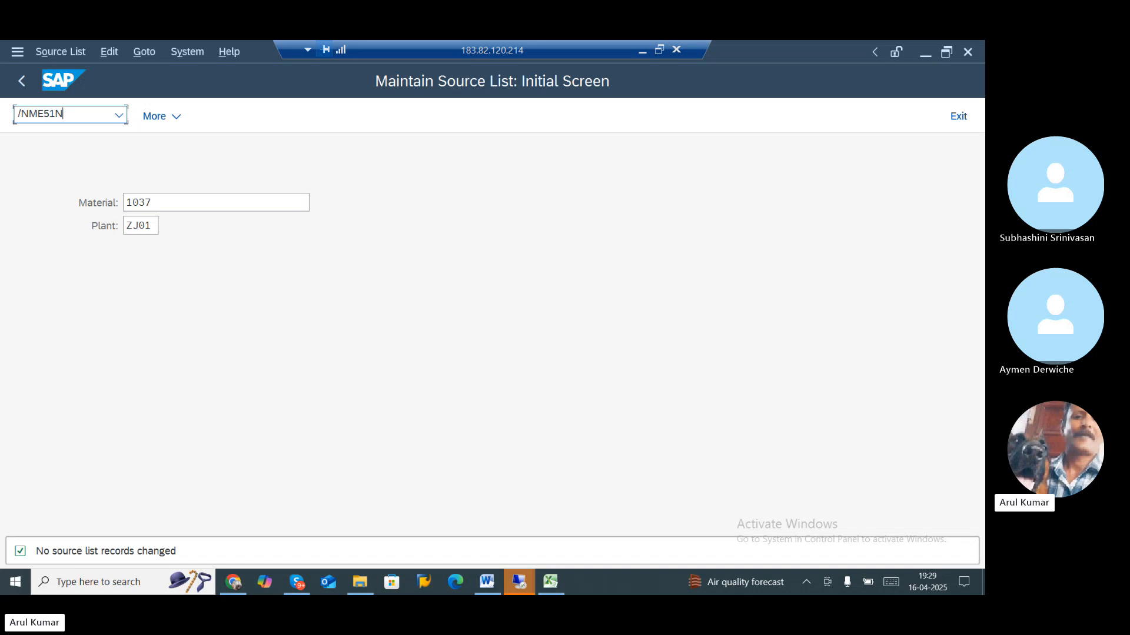
key("Return")
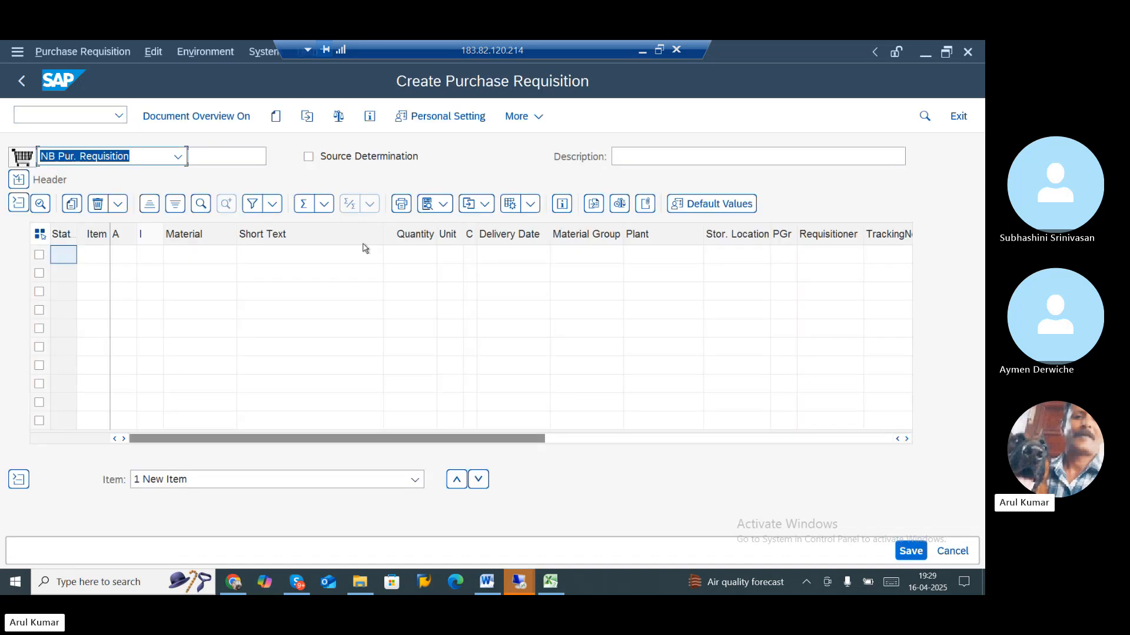
- Copy material number 1037 from the Excel sheet into the material field of the first SAP purchase requisition item
left_click(197, 260)
left_click(644, 51)
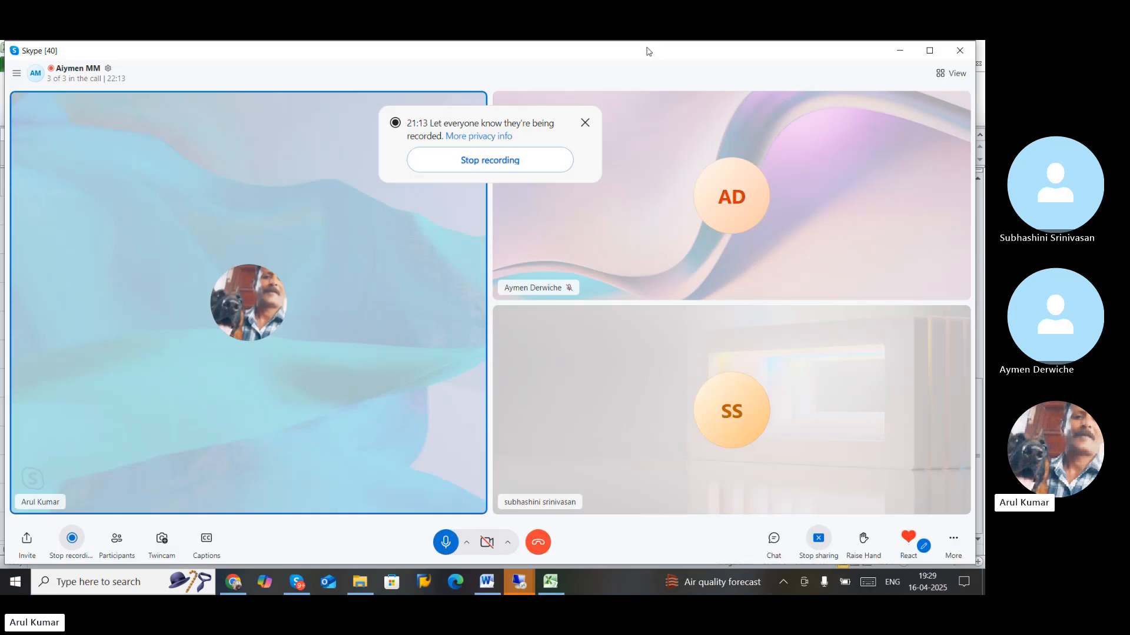
left_click(550, 582)
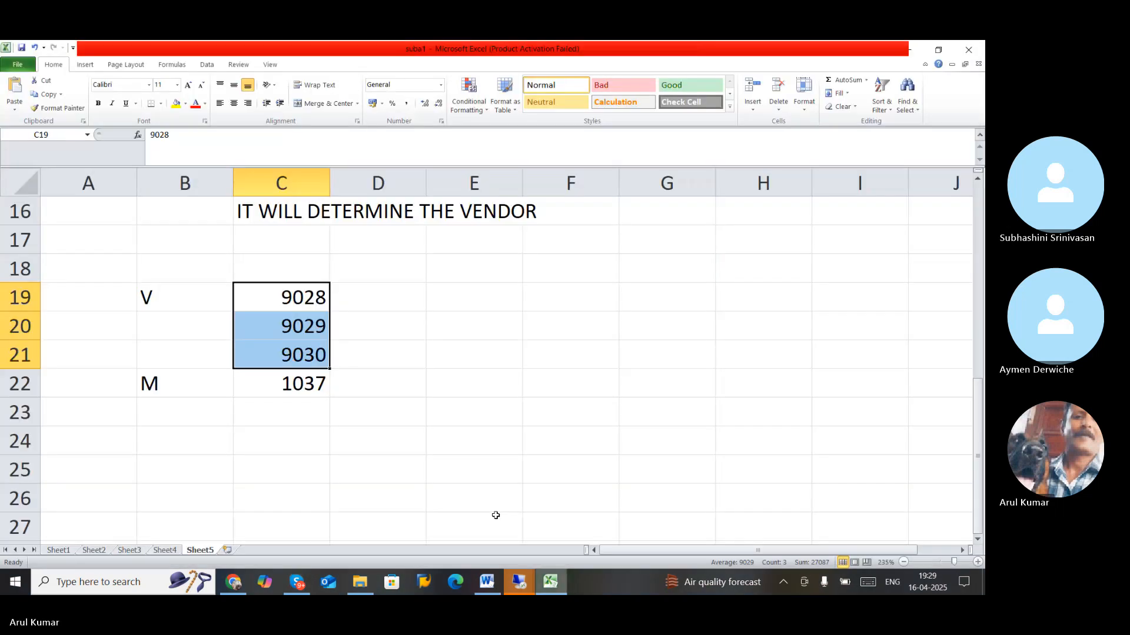
left_click(285, 387)
key("ctrl+c")
key("alt+Tab")
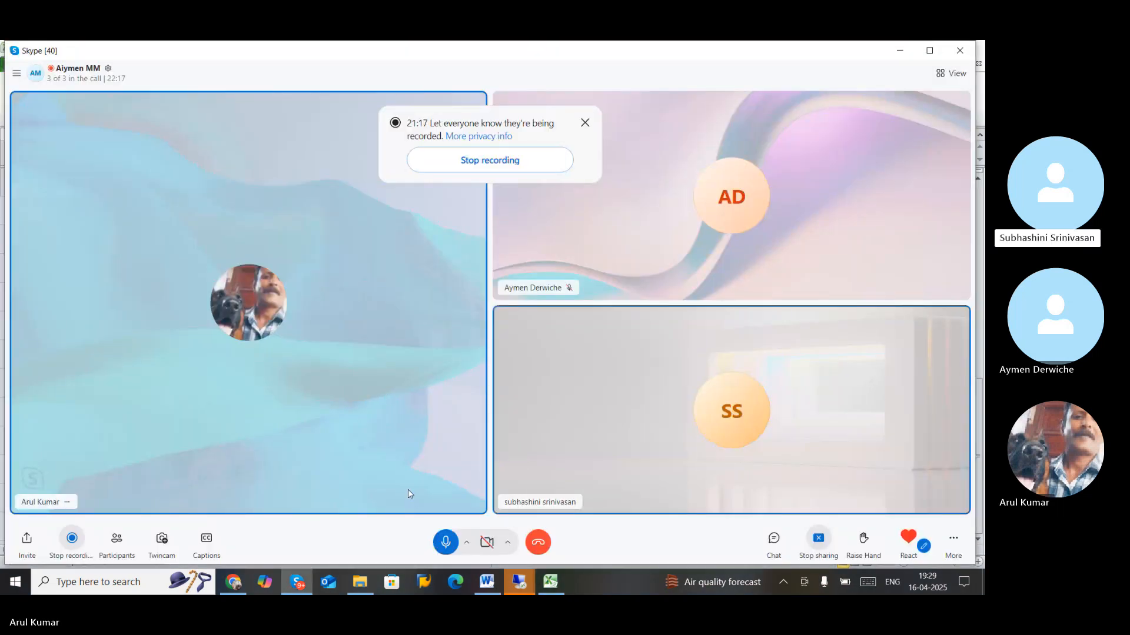
left_click(518, 581)
left_click(520, 552)
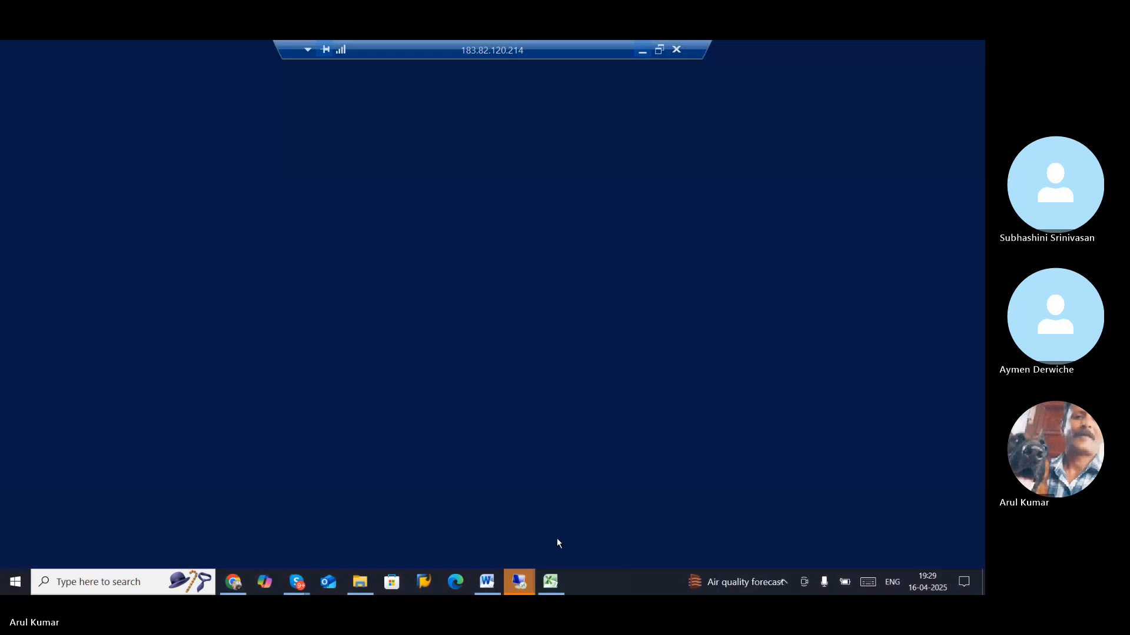
key("ctrl+v")
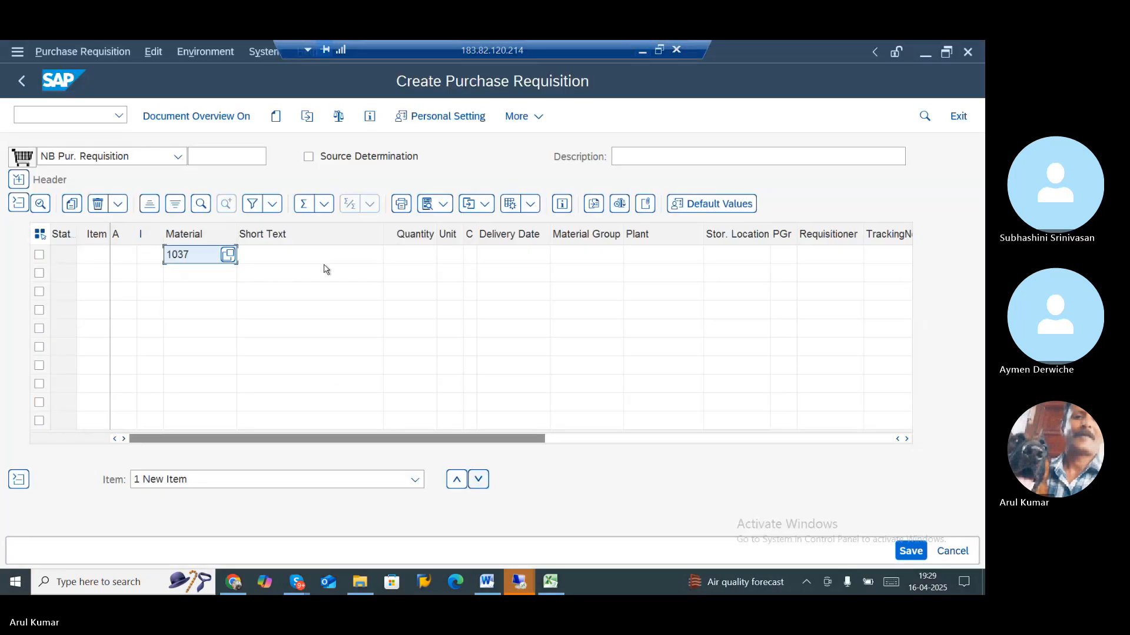
- Set the quantity of the requisition item for material 1037 to 100
left_click(421, 255)
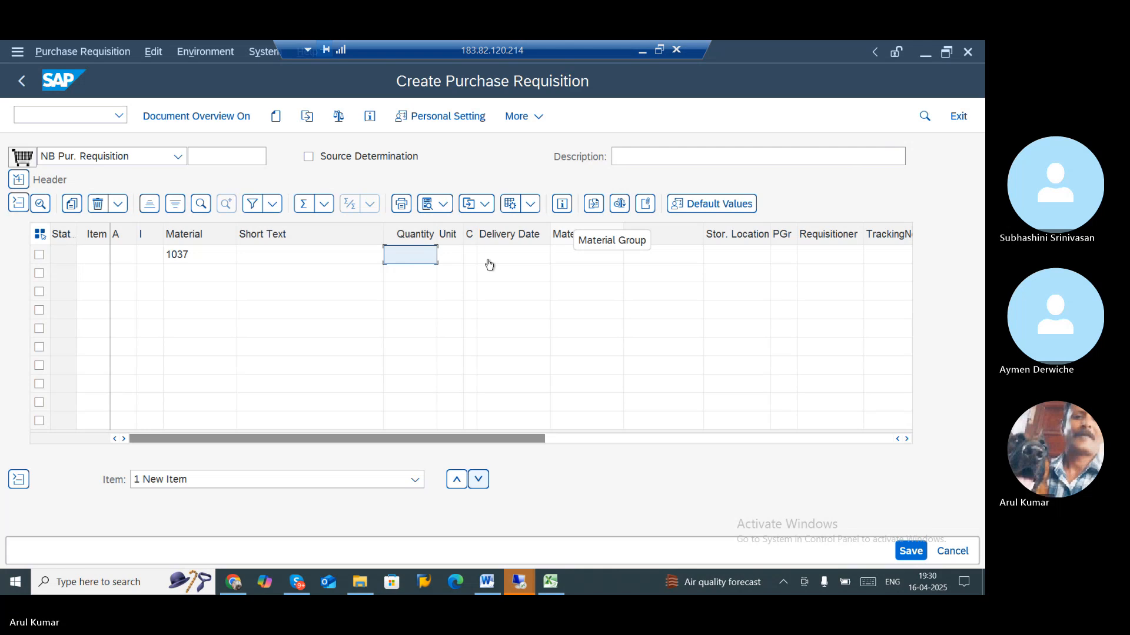
key("Return")
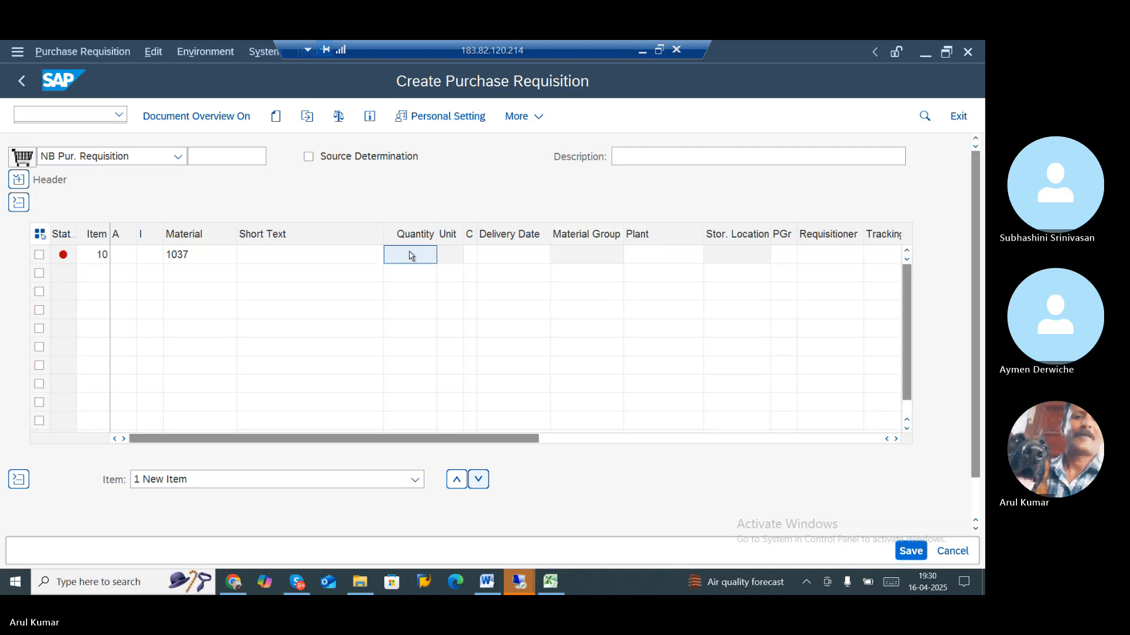
type("100")
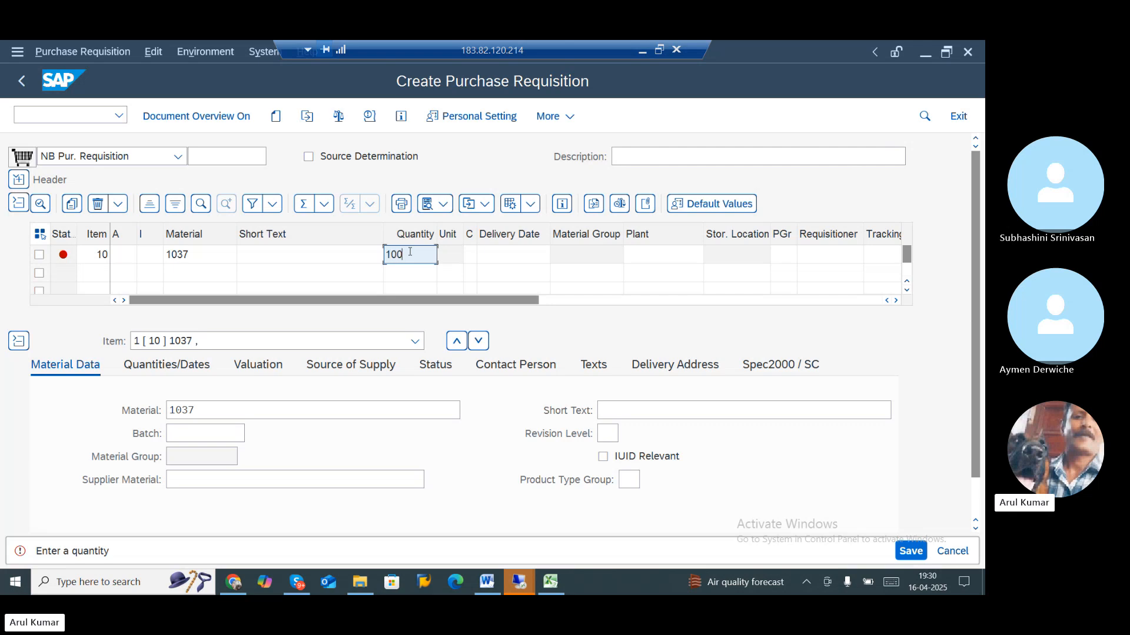
key("Tab")
key("Tab")
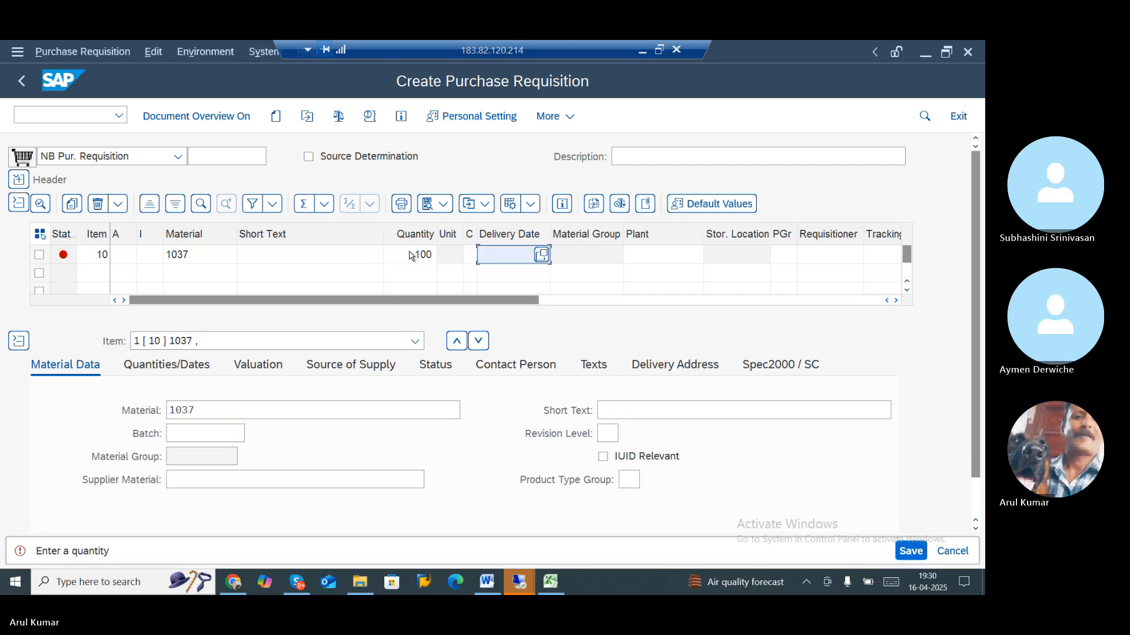
- Enter ZJ01 as the plant of the requisition item
key("Tab")
key("Tab")
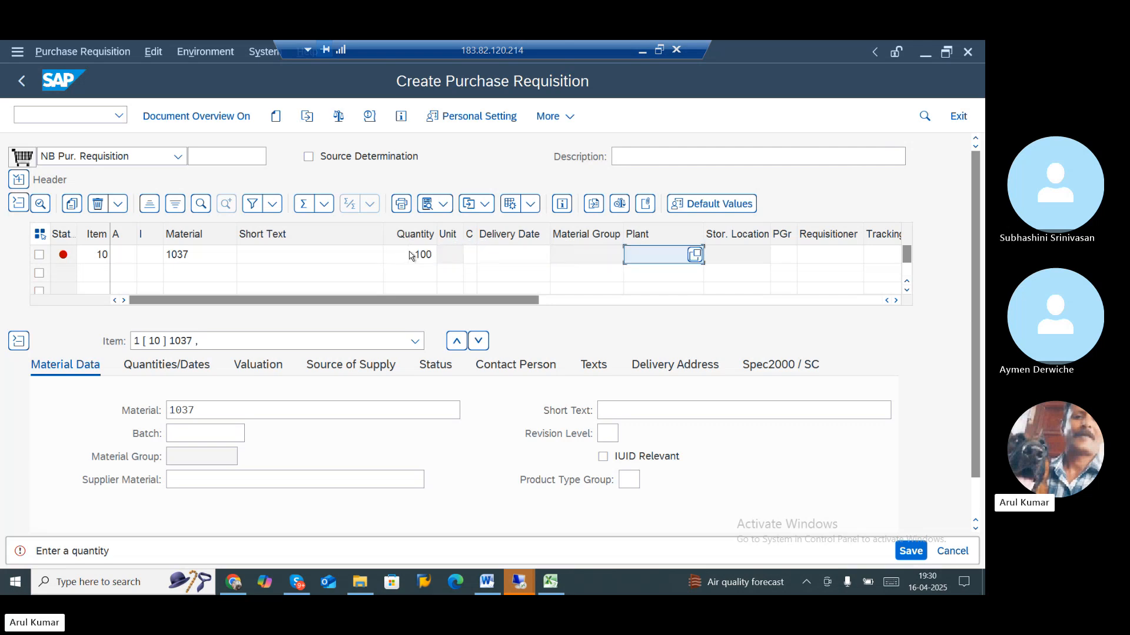
type("1037")
key("BackSpace")
key("BackSpace")
key("BackSpace")
key("BackSpace")
type("ZJ01")
key("shift+Home")
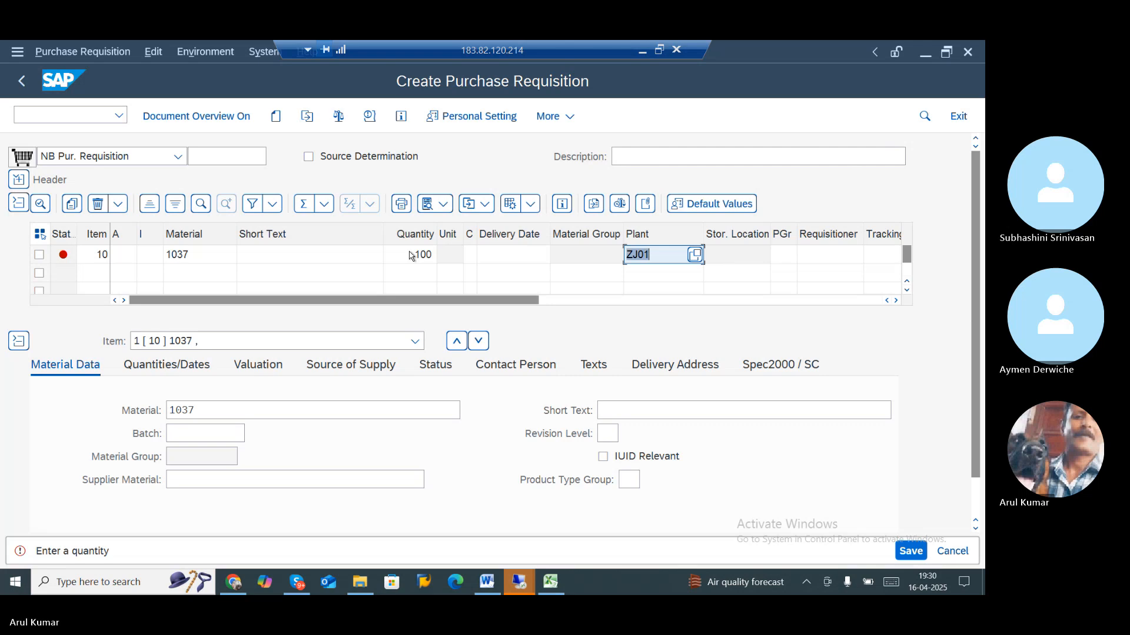
- Enter purchasing group ZJ0 and storage location ZJ01 for the requisition item
key("Tab")
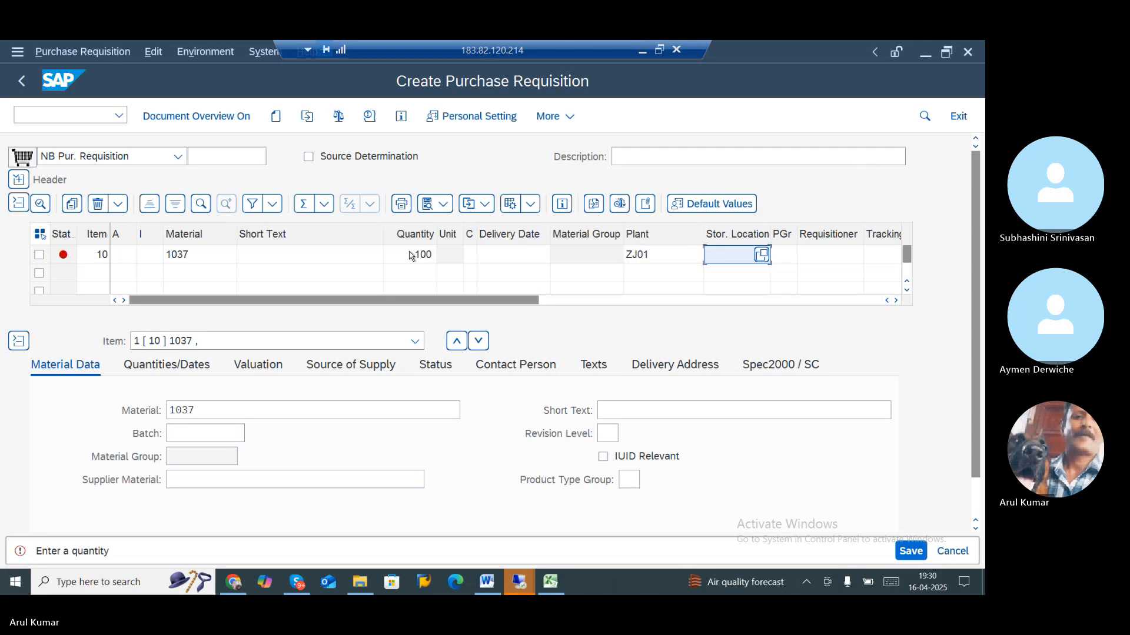
key("Tab")
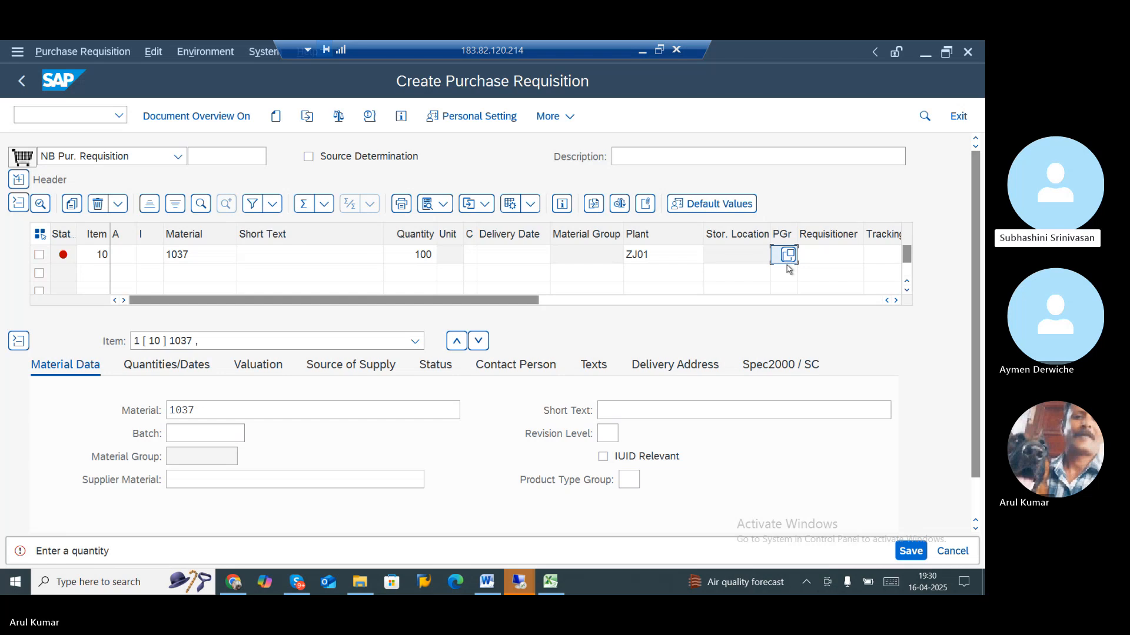
key("Return")
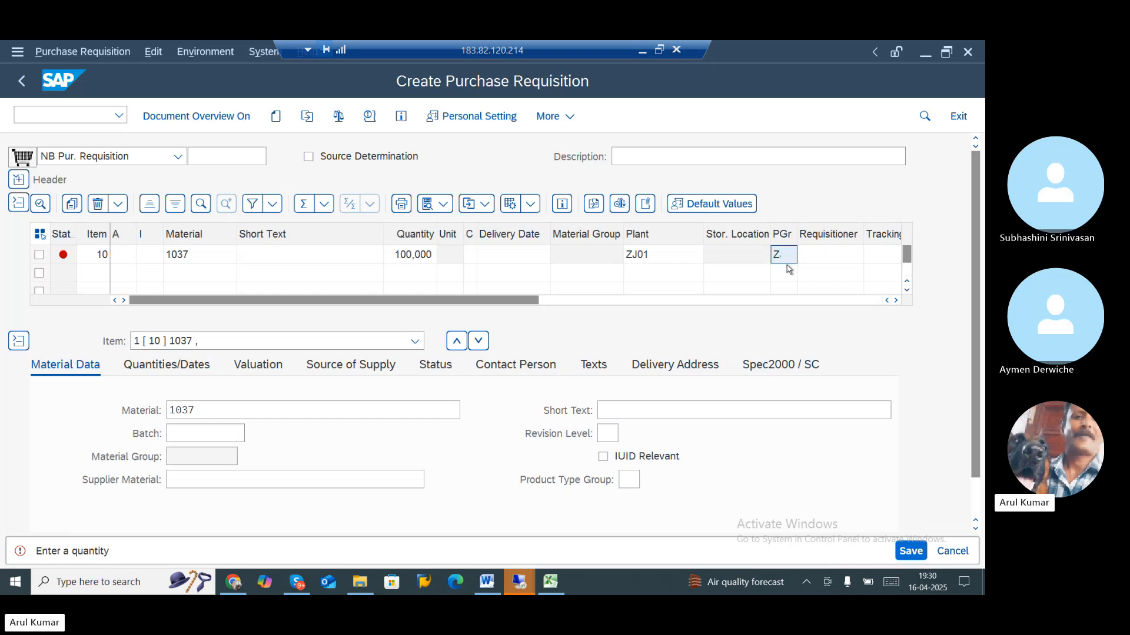
left_click(738, 256)
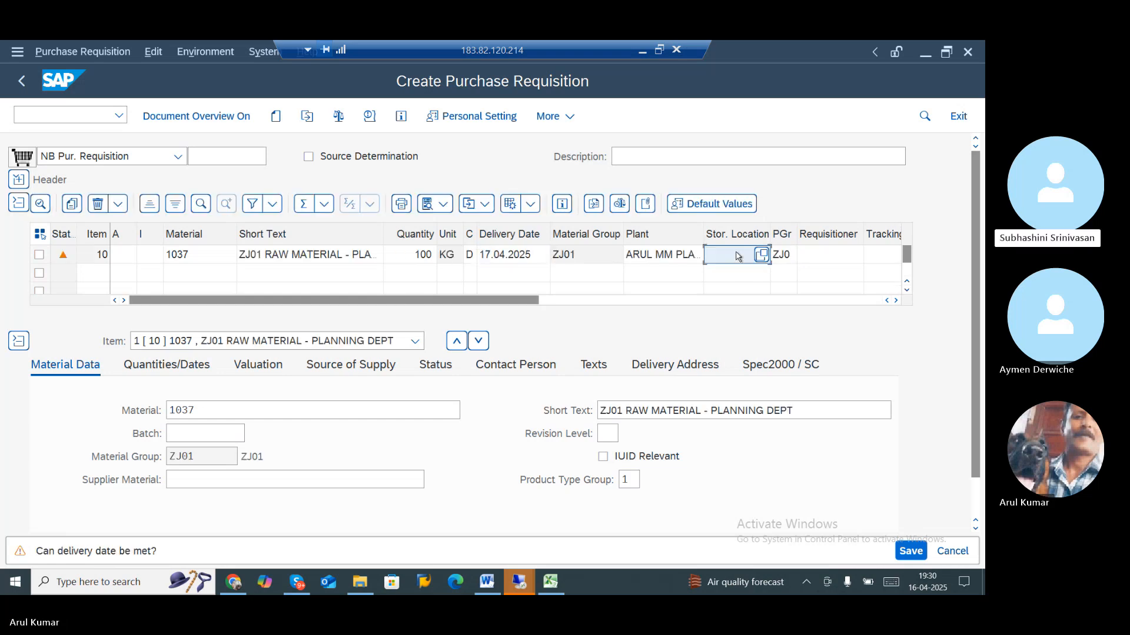
type("ZJ01")
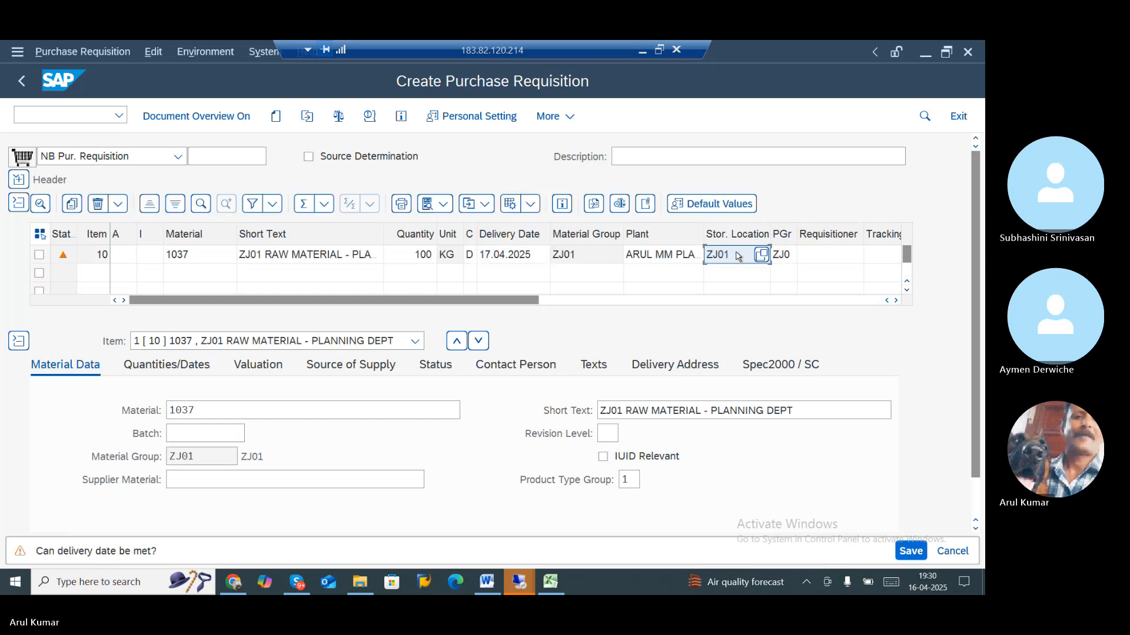
- Enter purchasing organization ZJ01 for the item and turn on Source Determination for the requisition
left_click(822, 258)
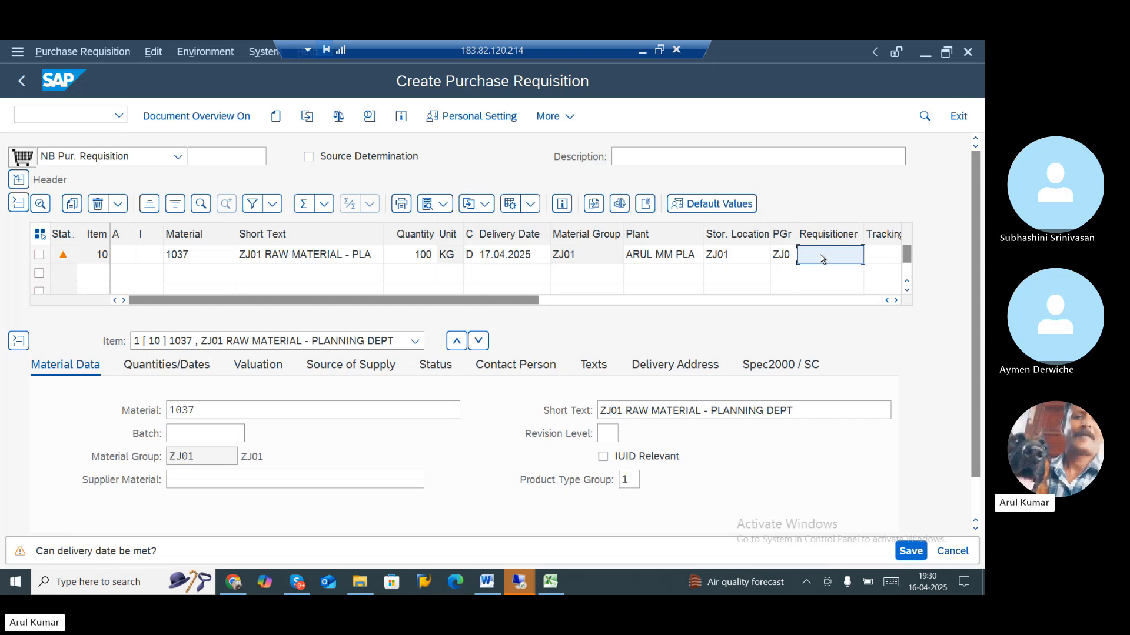
key("Tab")
key("Tab")
key("Tab")
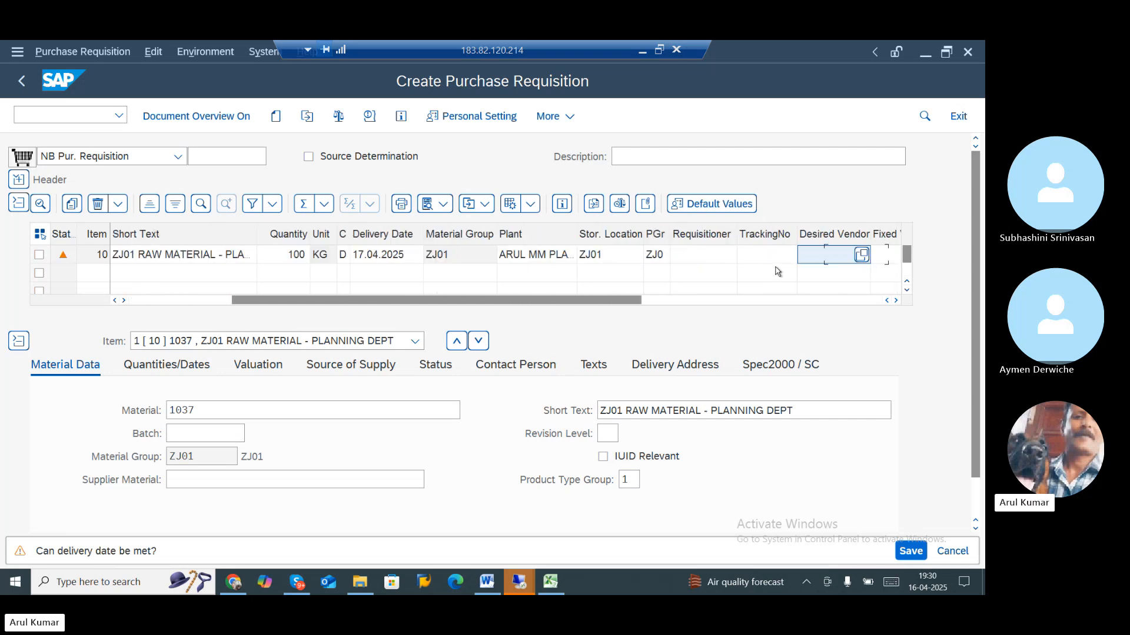
key("Tab")
key("Tab")
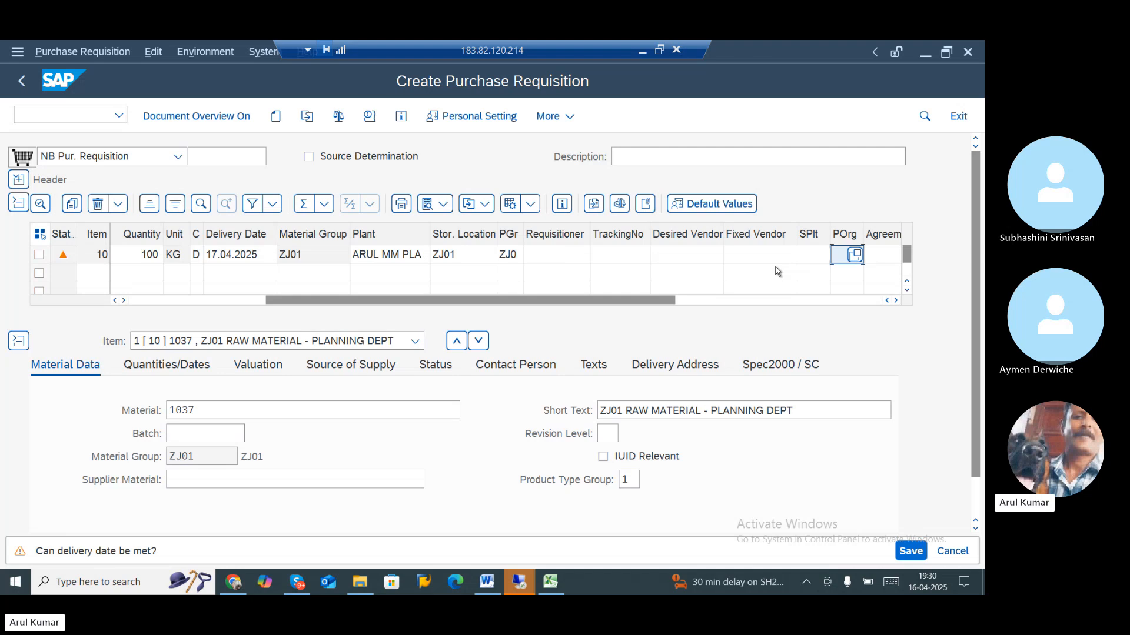
type("Z")
type("J01")
key("Return")
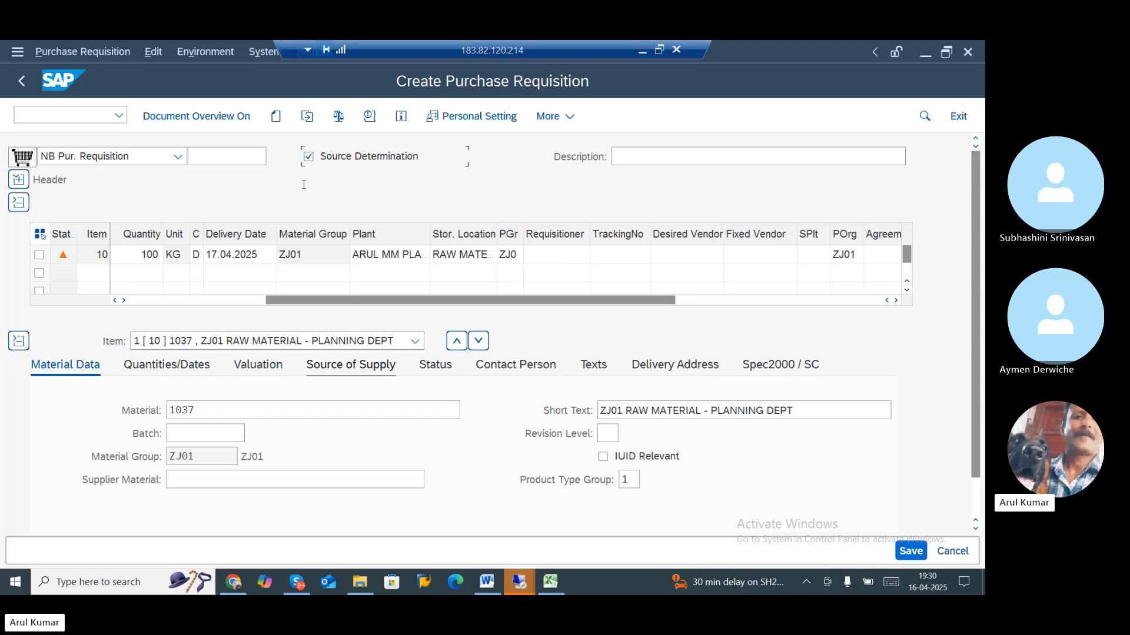
- Review the item's quantity and date details and its valuation data
scroll(316, 395, "down", 1)
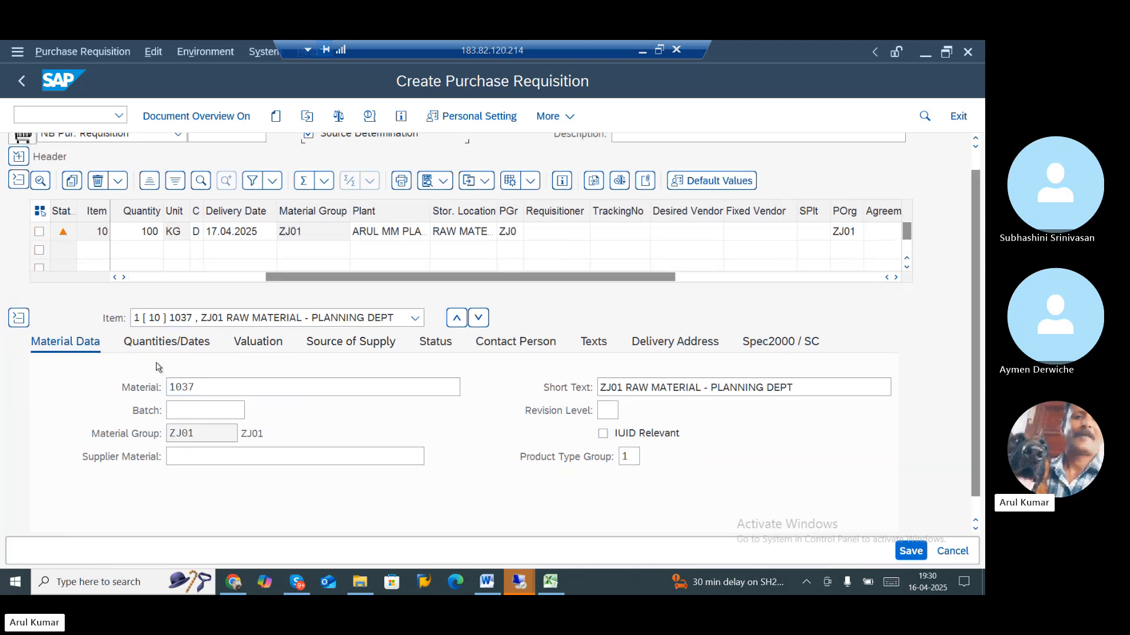
left_click(167, 341)
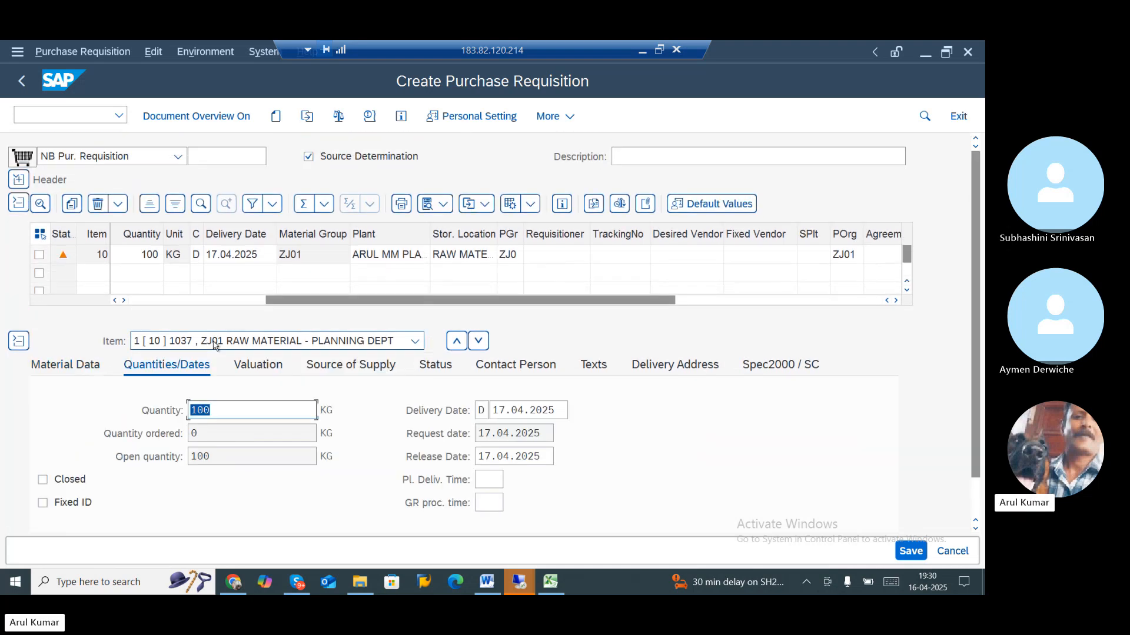
left_click(272, 369)
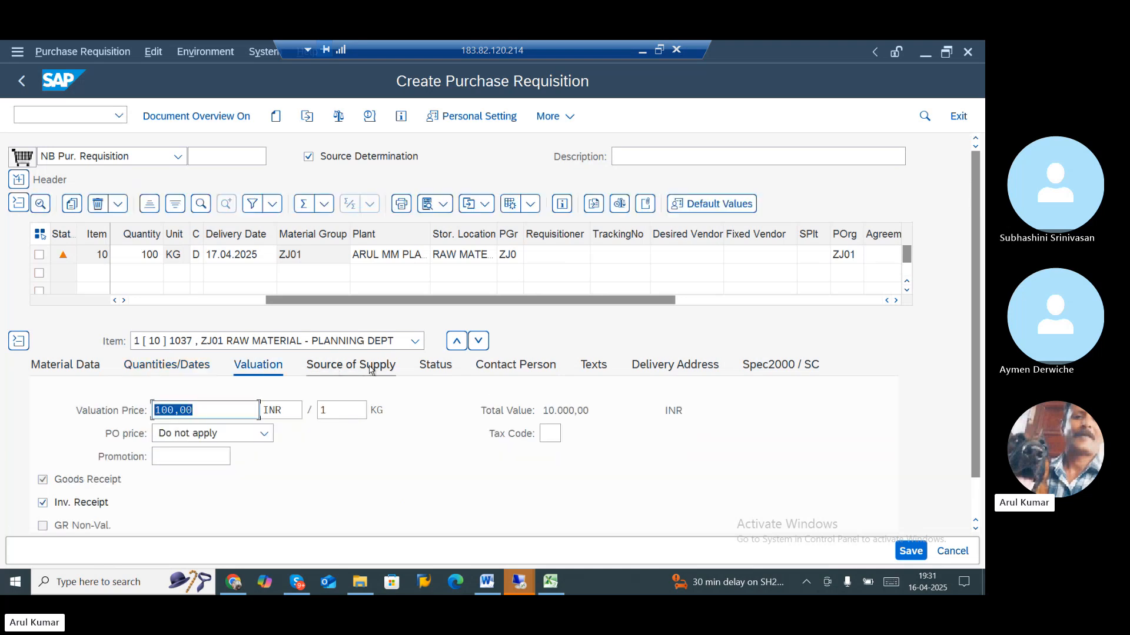
- Call up the possible sources of supply for the item and compare their suppliers and net prices
left_click(330, 368)
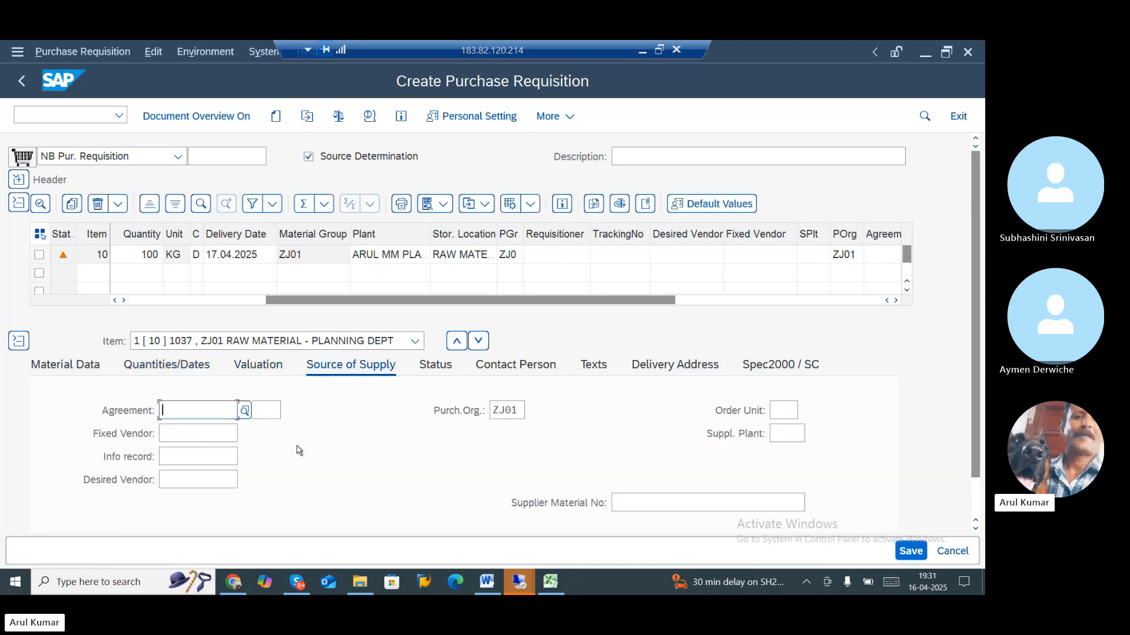
scroll(298, 449, "down", 2)
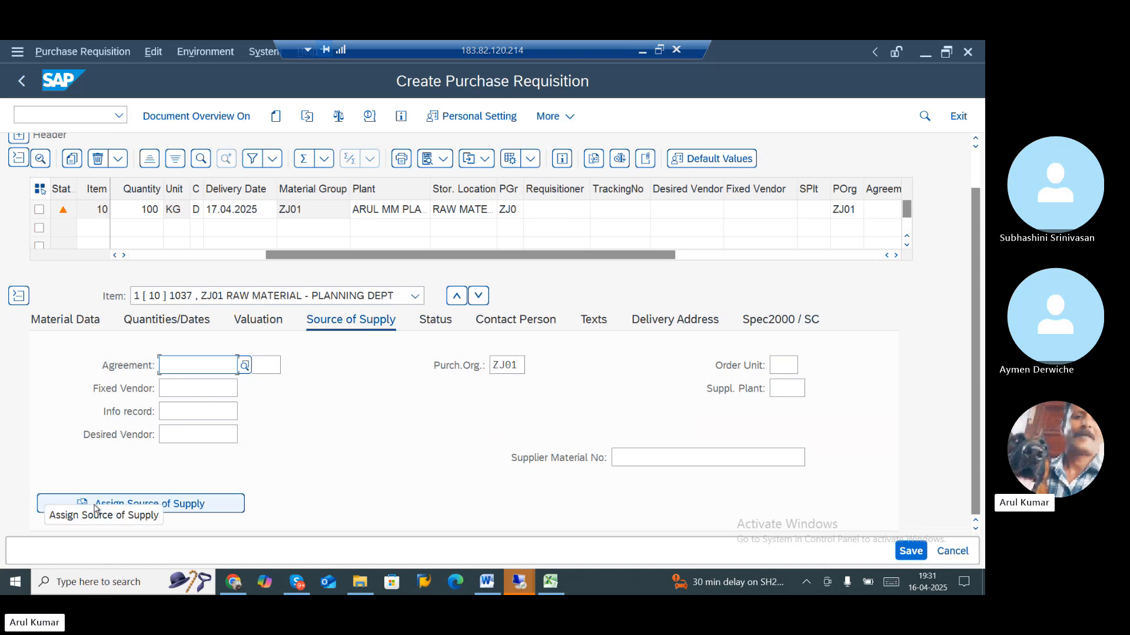
left_click(201, 509)
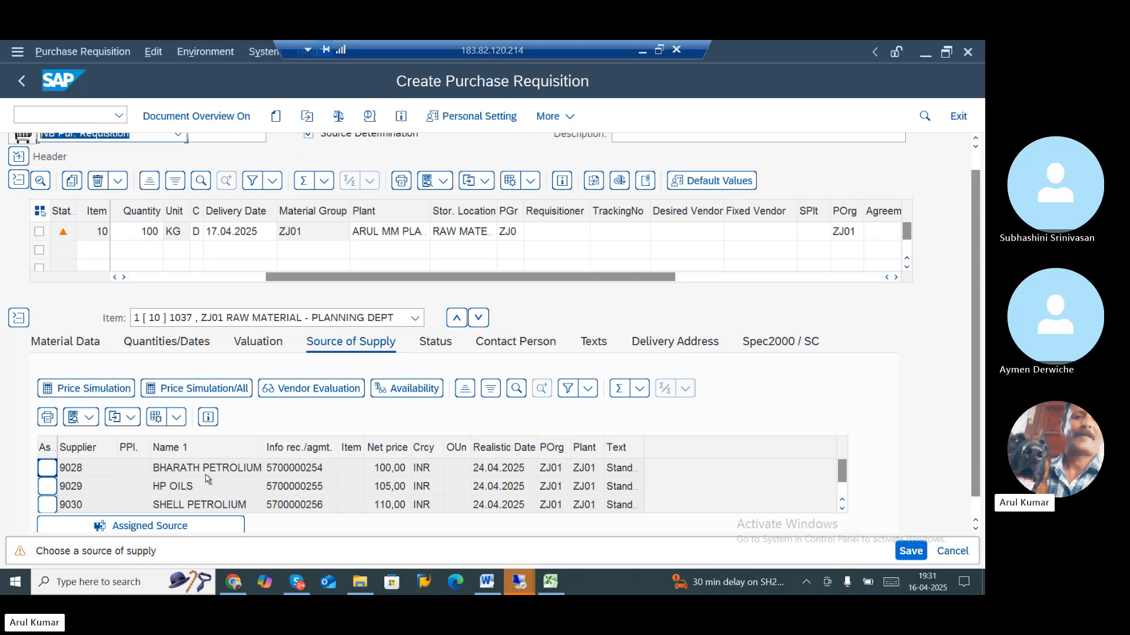
scroll(402, 432, "down", 1)
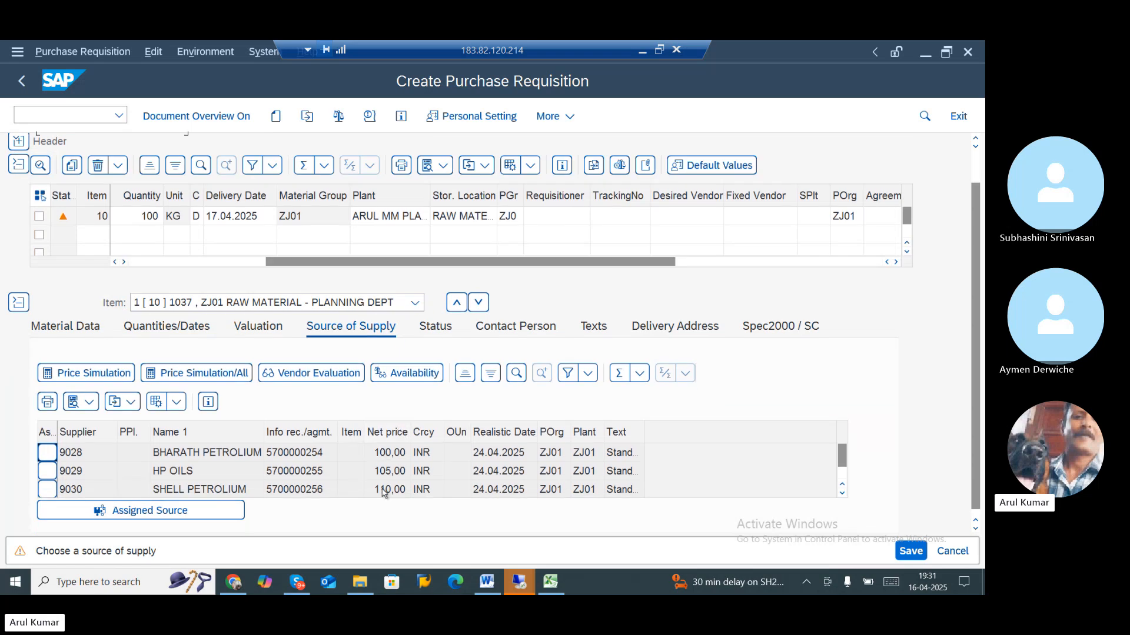
scroll(371, 423, "up", 3)
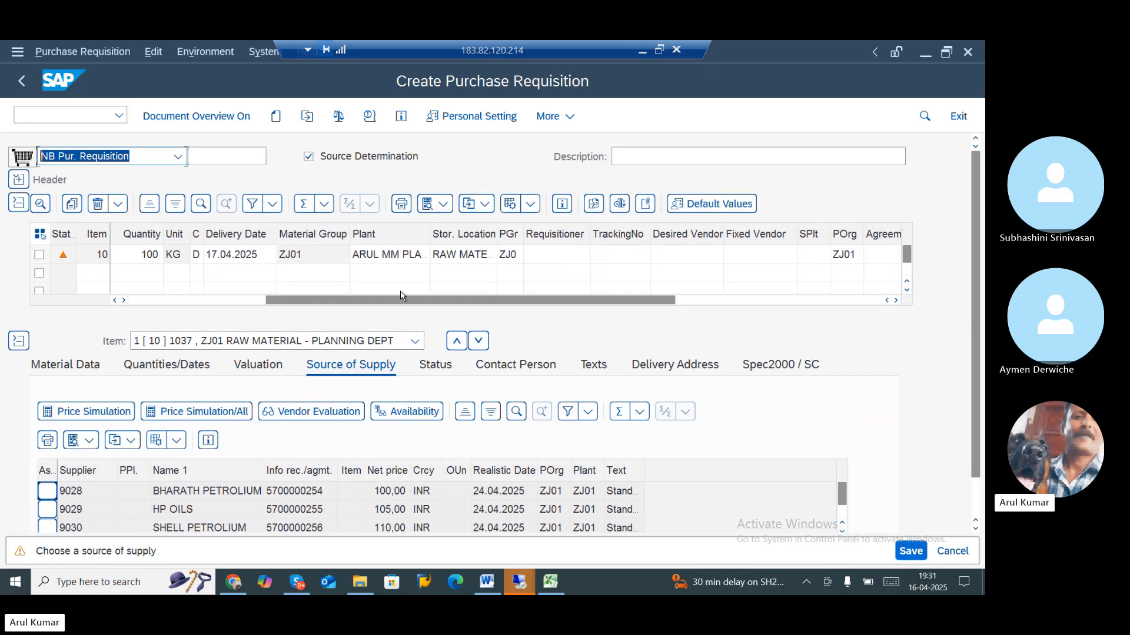
- Change the quantity of requisition item 10 to 300
left_click(146, 257)
key("Delete")
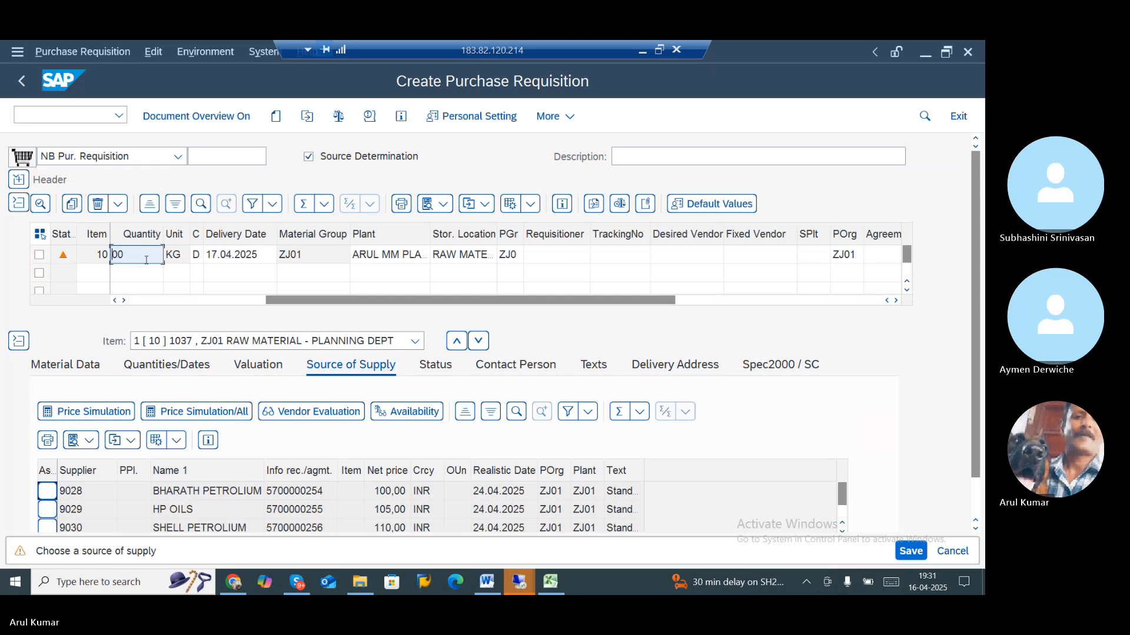
type("300")
key("Return")
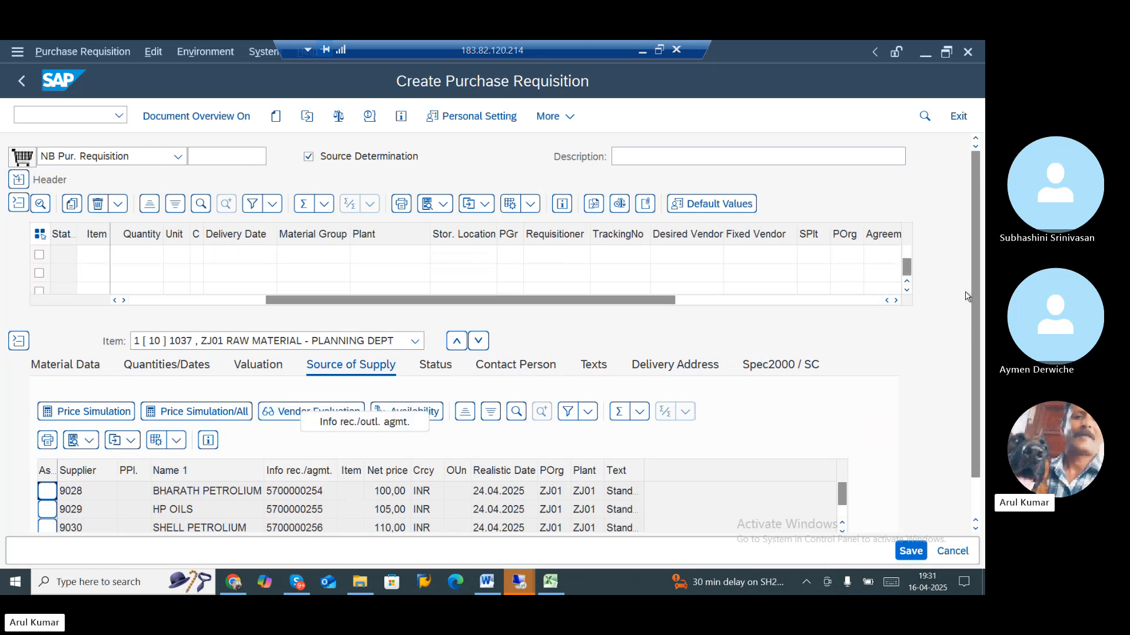
- Assign supplier 9028 as the item's source of supply, and save the requisition after checking it
left_click_drag(974, 310, 969, 377)
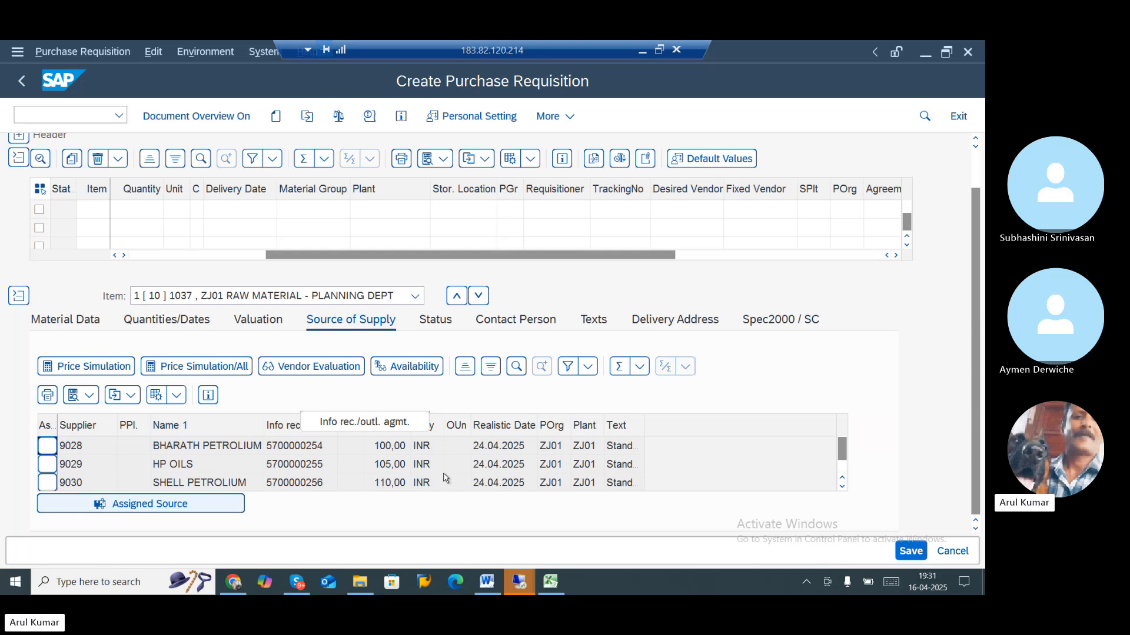
left_click(48, 446)
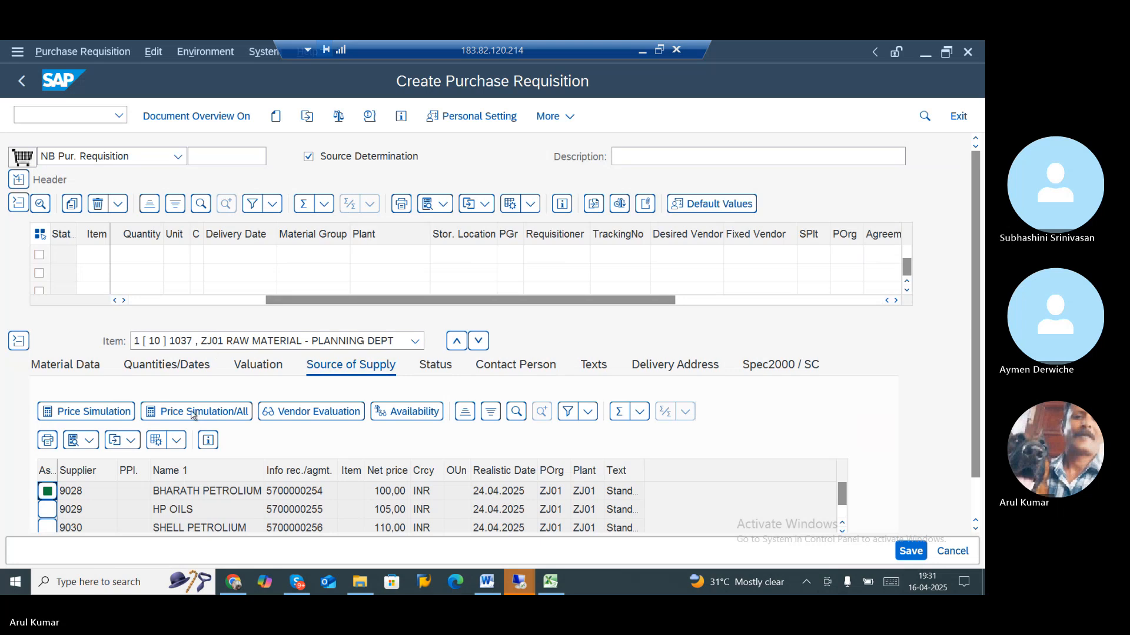
left_click(339, 116)
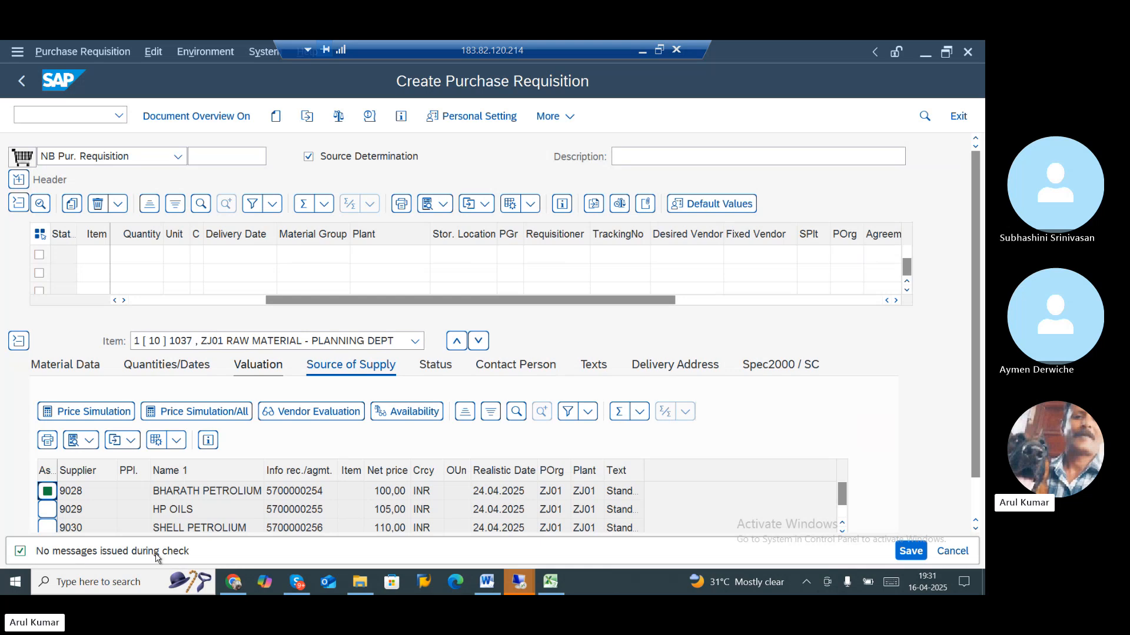
left_click(909, 551)
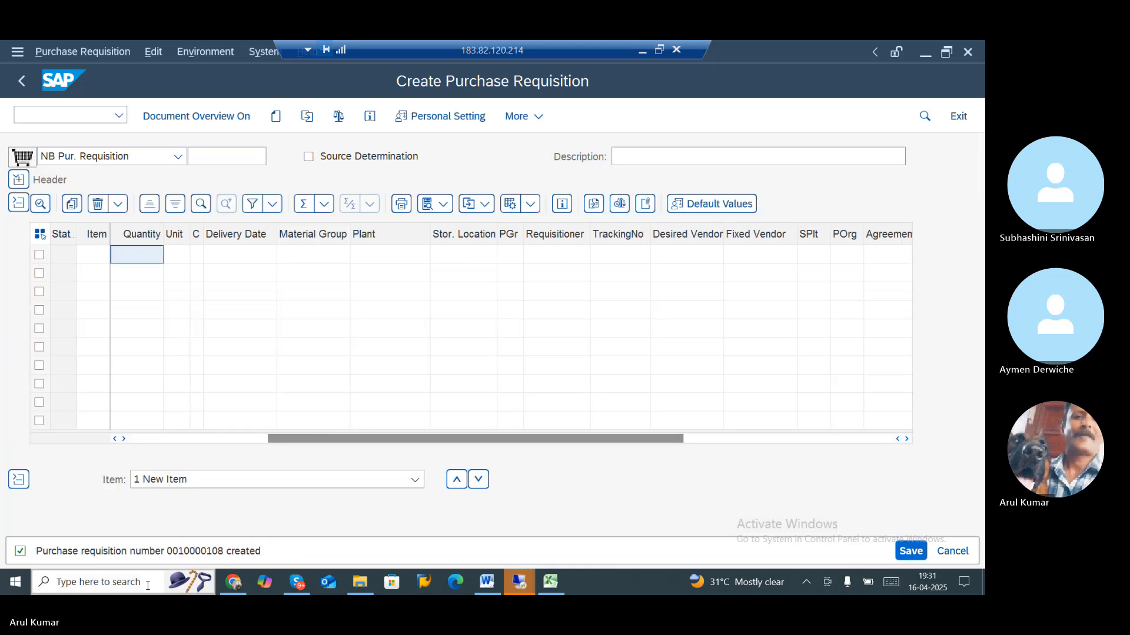
- Open the details of the creation message, copy the purchase requisition number from it and close the details
double_click(161, 554)
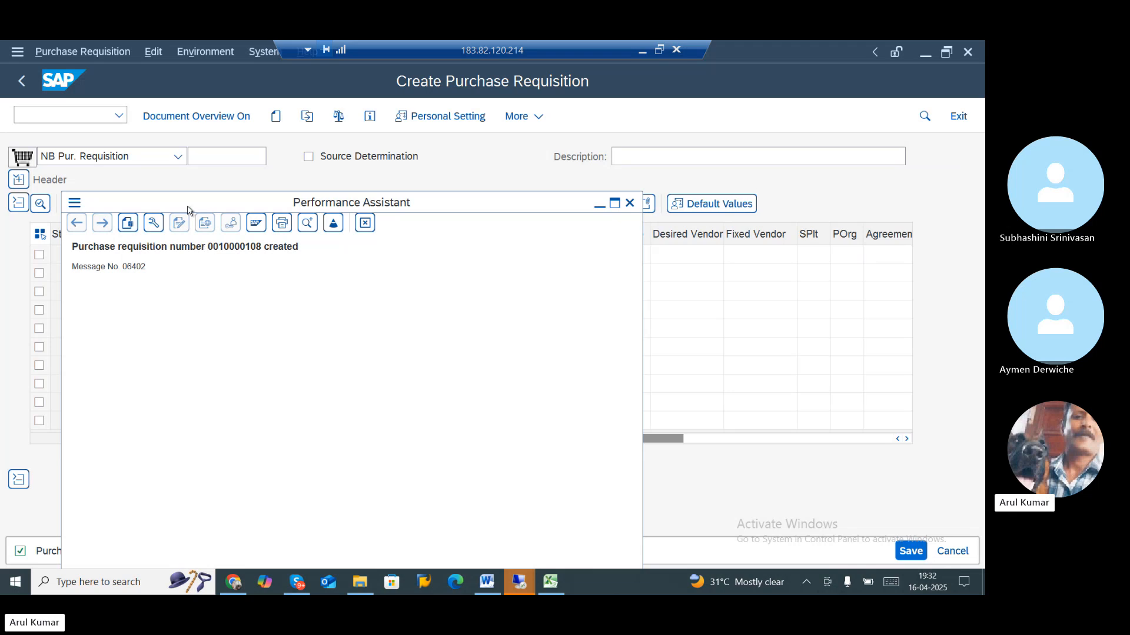
left_click_drag(207, 247, 262, 251)
key("ctrl+c")
left_click(629, 203)
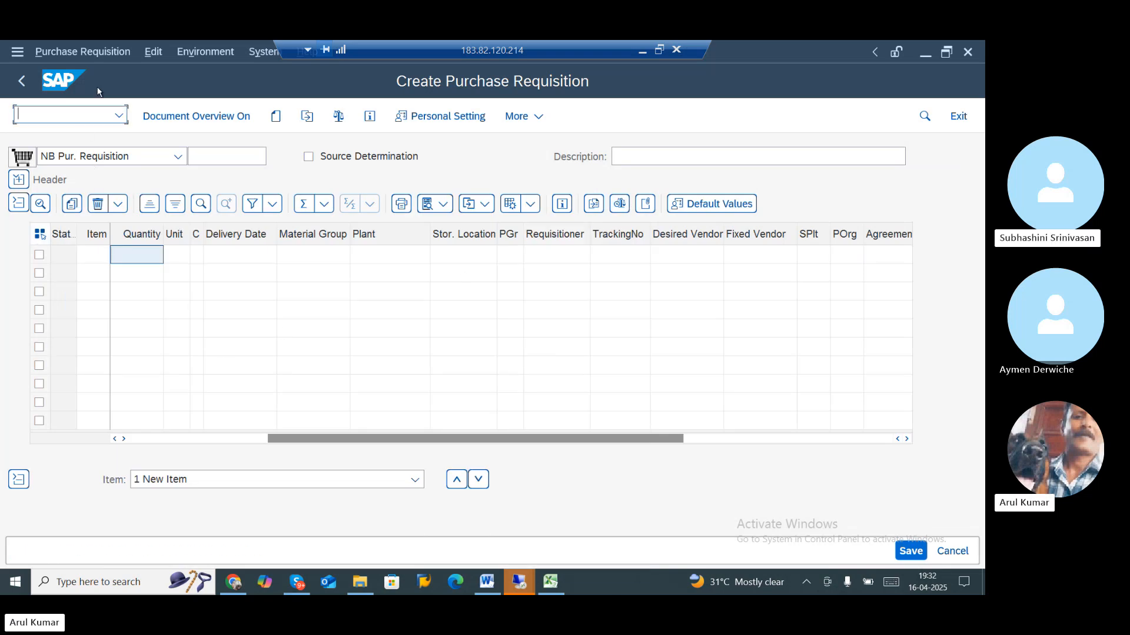
- Switch to the Excel sheet and record the copied requisition number in C24, with the label PR in B24
key("alt+Tab")
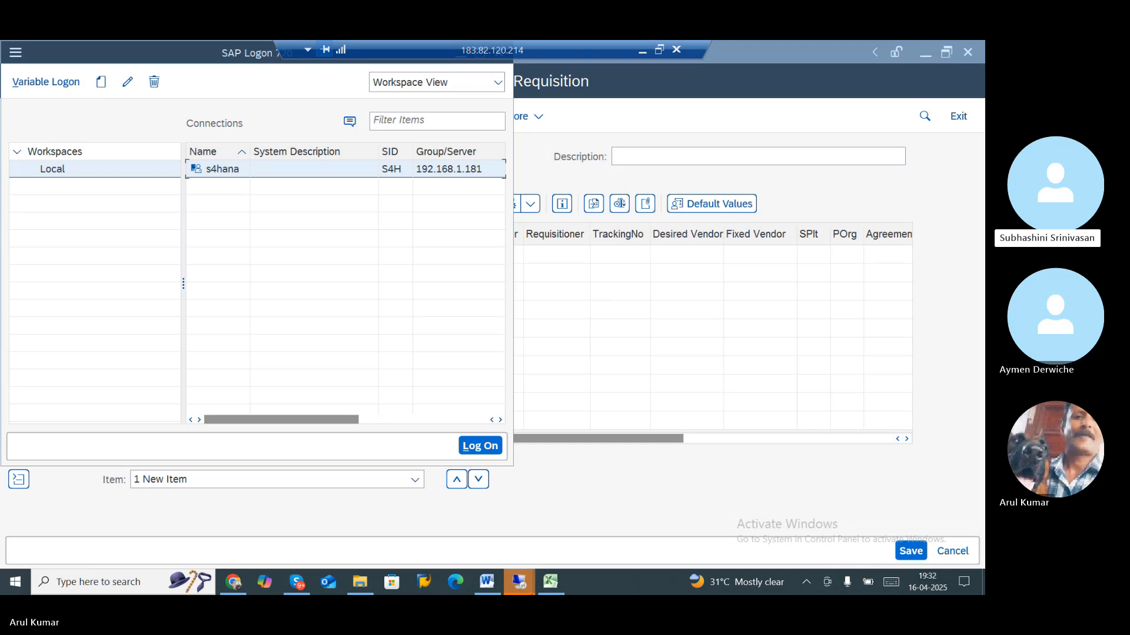
left_click(549, 586)
left_click(155, 436)
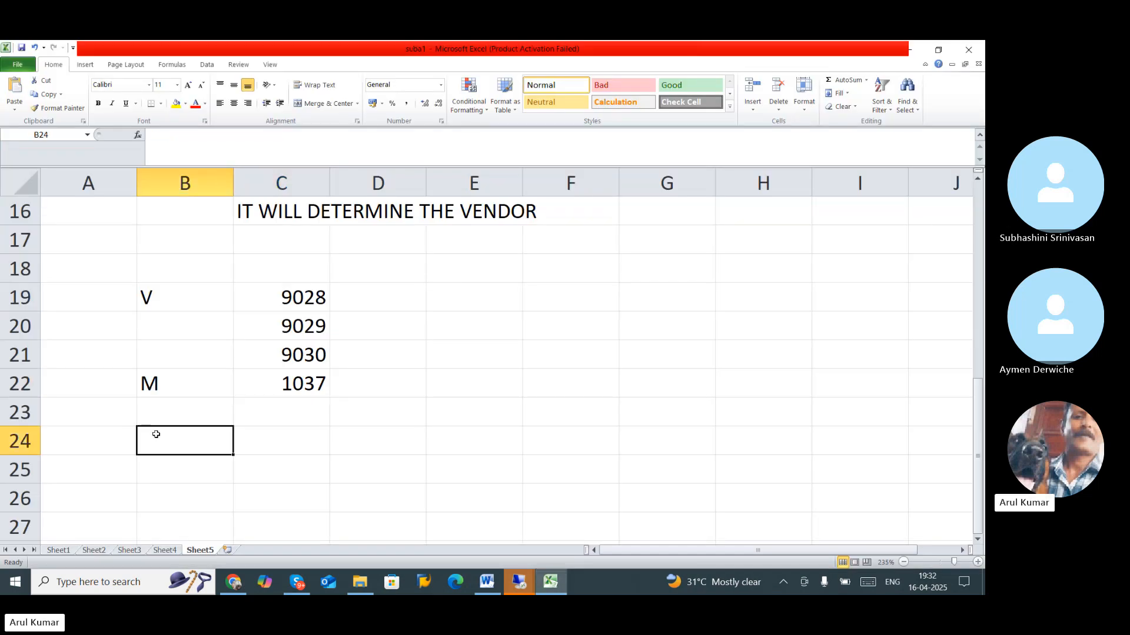
type("PR")
key("Tab")
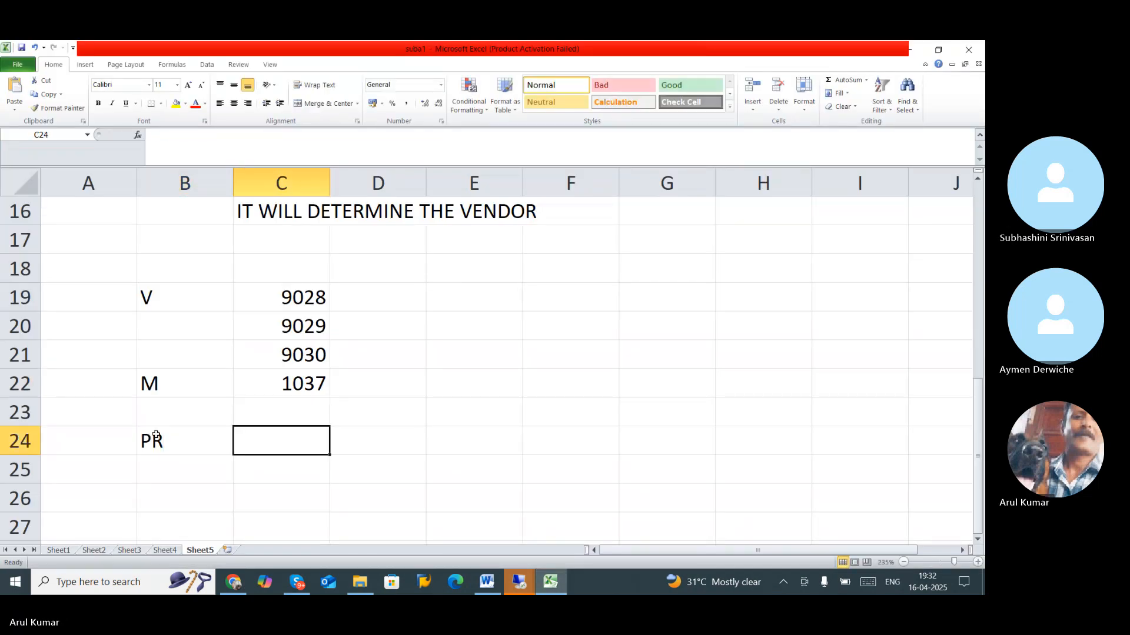
key("ctrl+v")
scroll(156, 439, "up", 1)
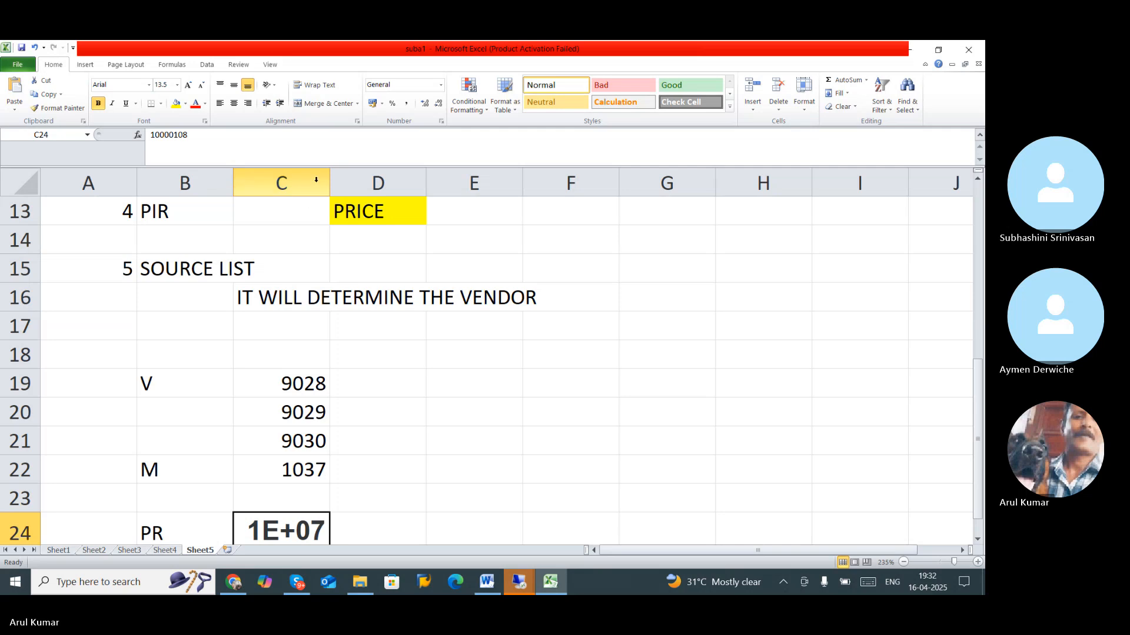
- Widen column C so the full requisition number in C24 fits, and switch back to the SAP window
left_click_drag(330, 186, 487, 186)
scroll(416, 284, "down", 2)
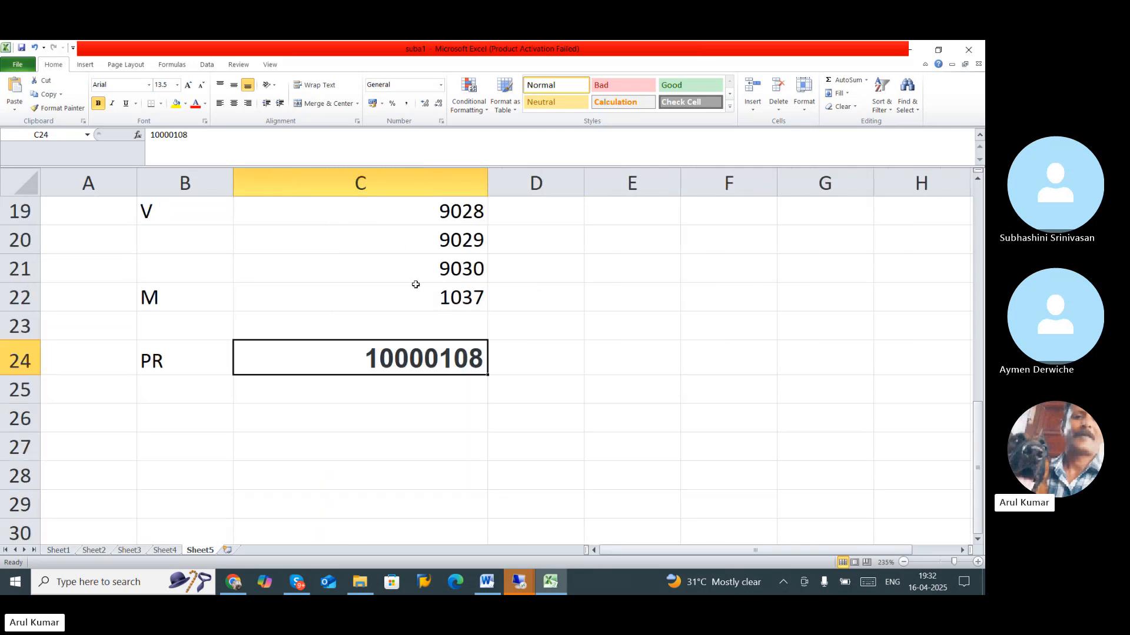
key("alt+Tab")
left_click(641, 366)
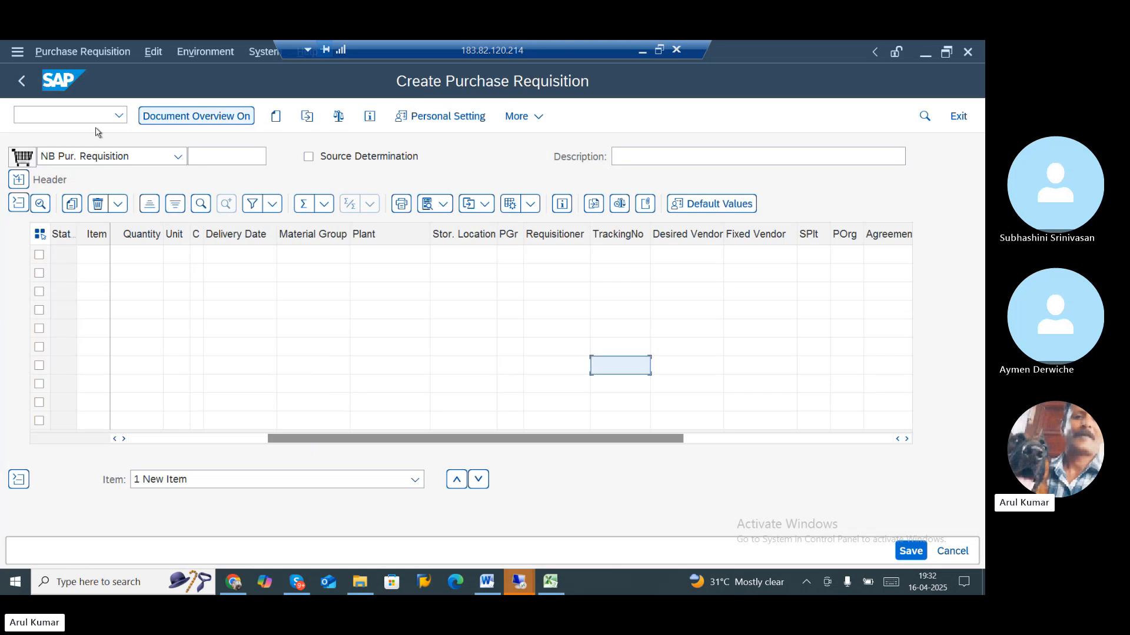
- Open the Create Purchase Order transaction with the command /NME21N
left_click(119, 116)
left_click(60, 131)
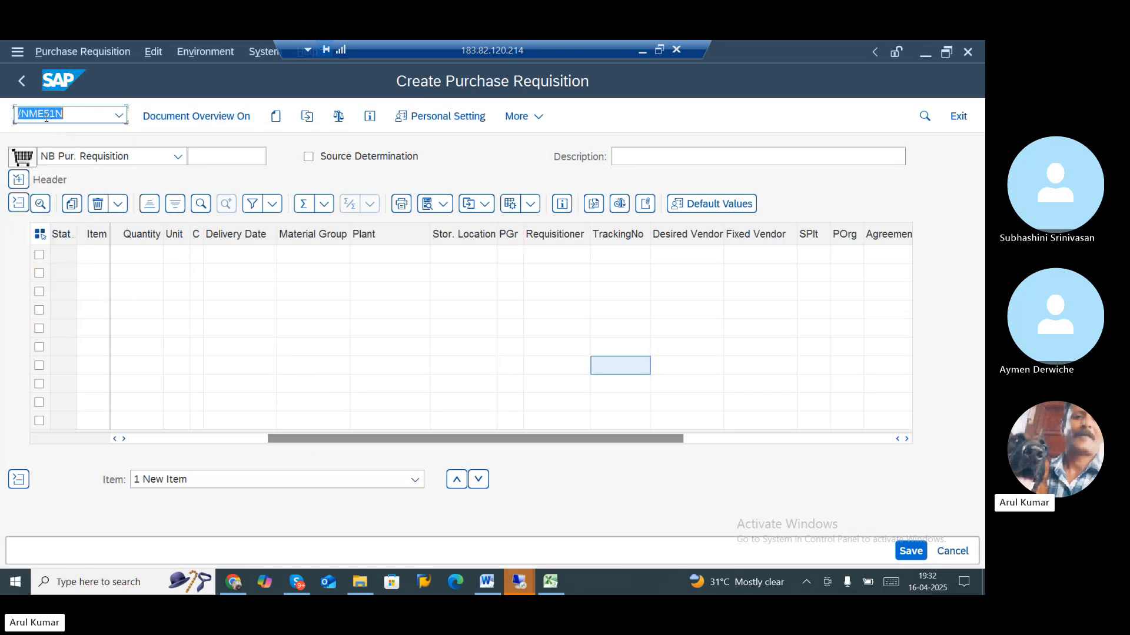
left_click(47, 118)
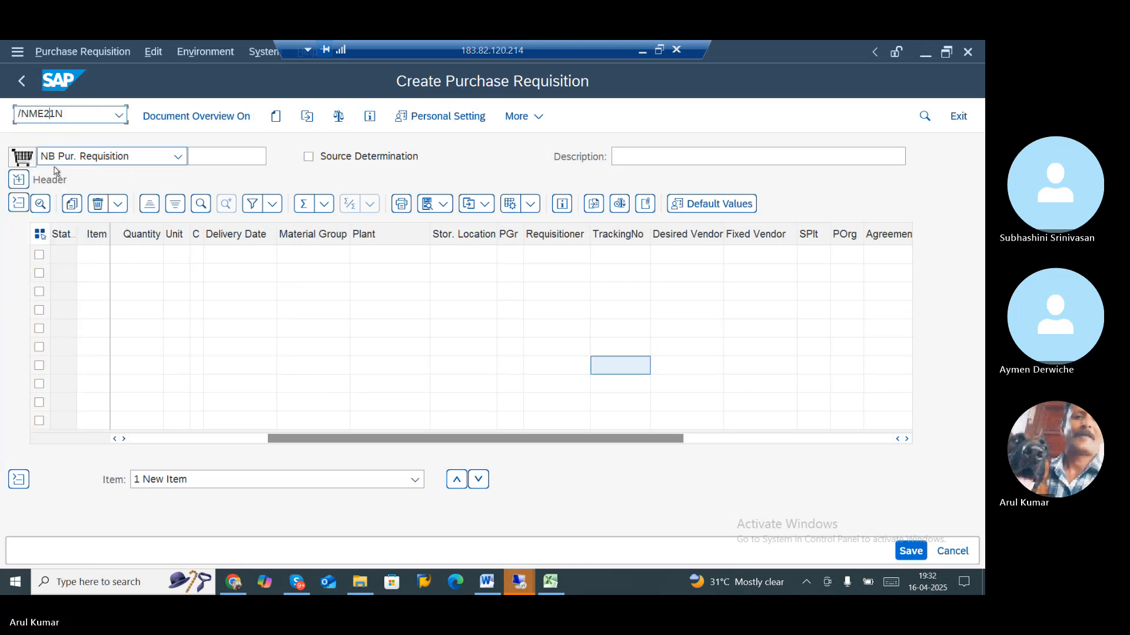
key("Return")
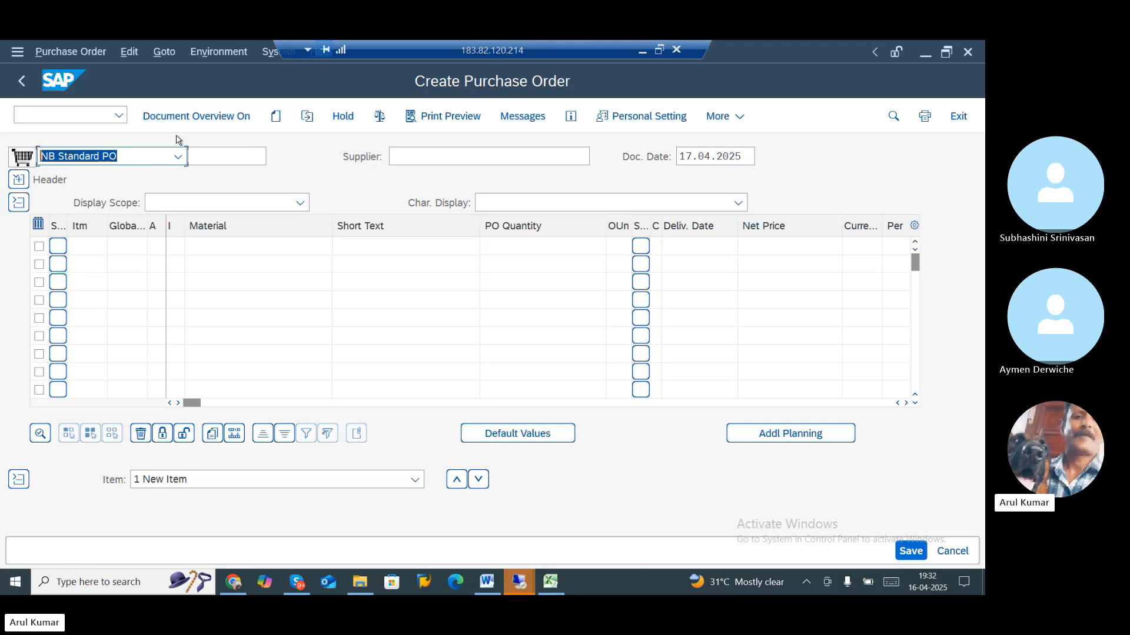
- Turn on the document overview and list My purchase requisitions in it
left_click(190, 116)
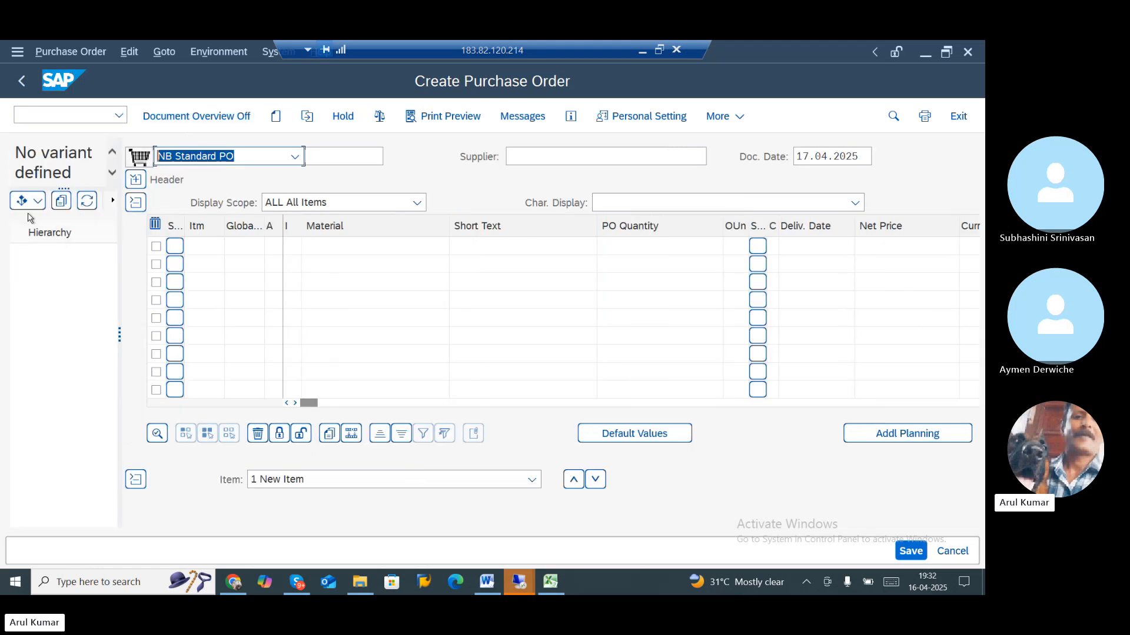
left_click(22, 202)
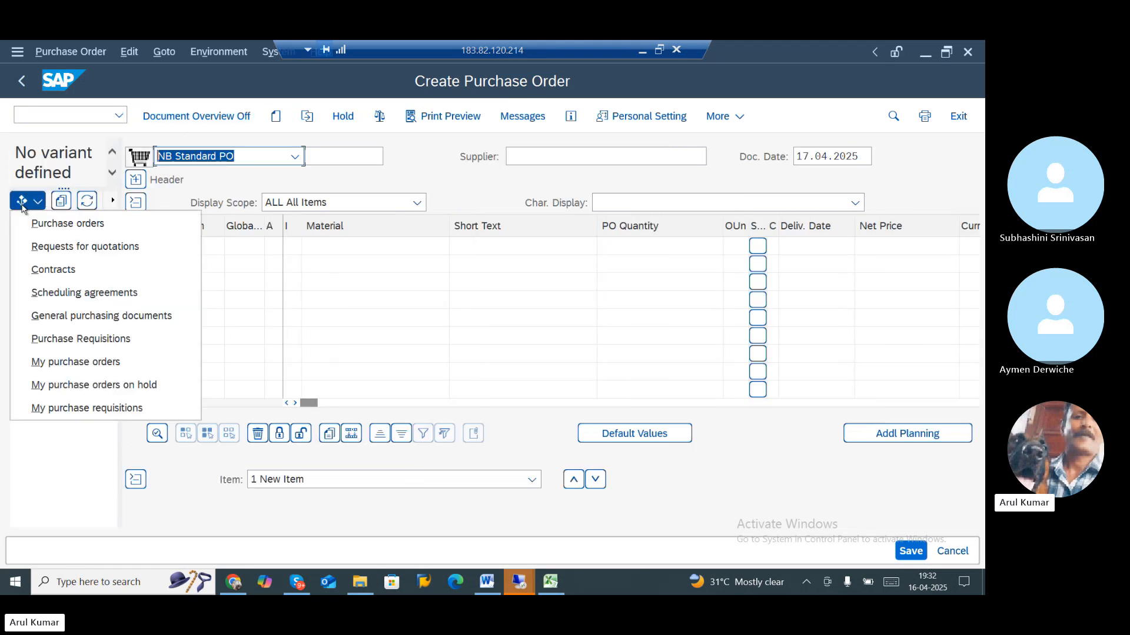
left_click(69, 408)
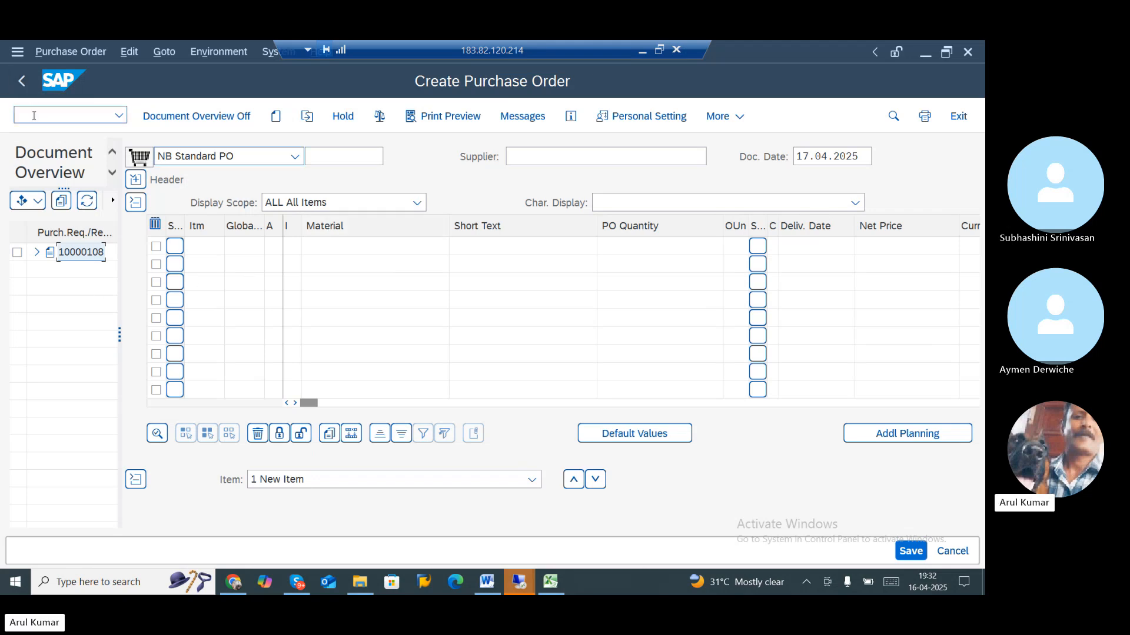
- Return to SAP Easy Access and open ME59N - Automatically via Purchase Requisitions under Logistics, Materials Management, Purchasing, Purchase Order, Create
key("Return")
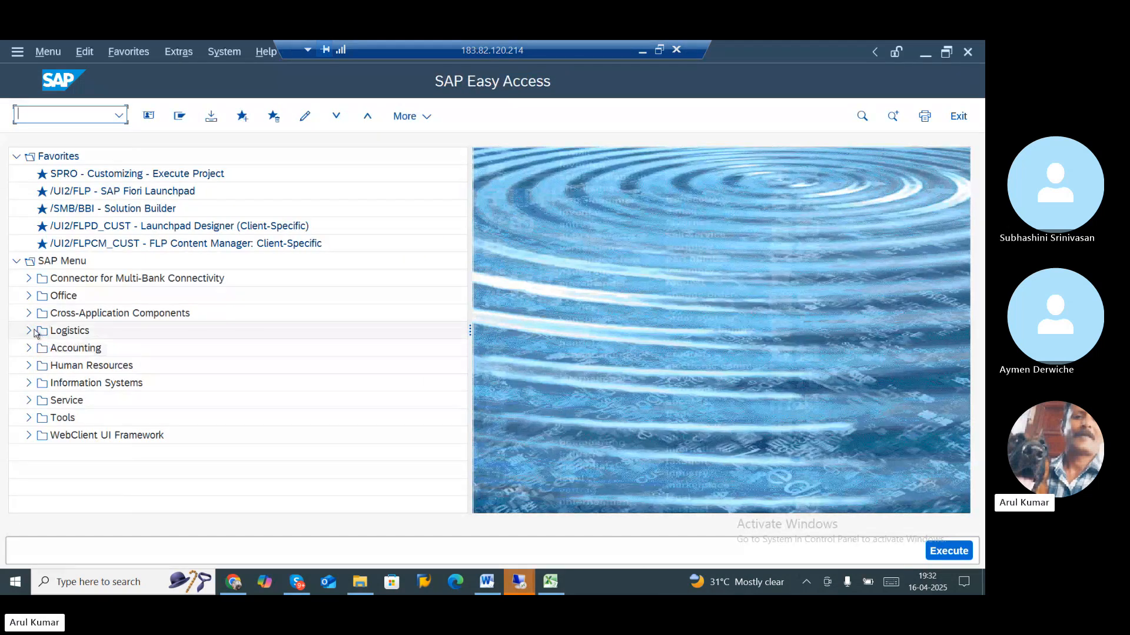
left_click(30, 331)
scroll(233, 381, "down", 1)
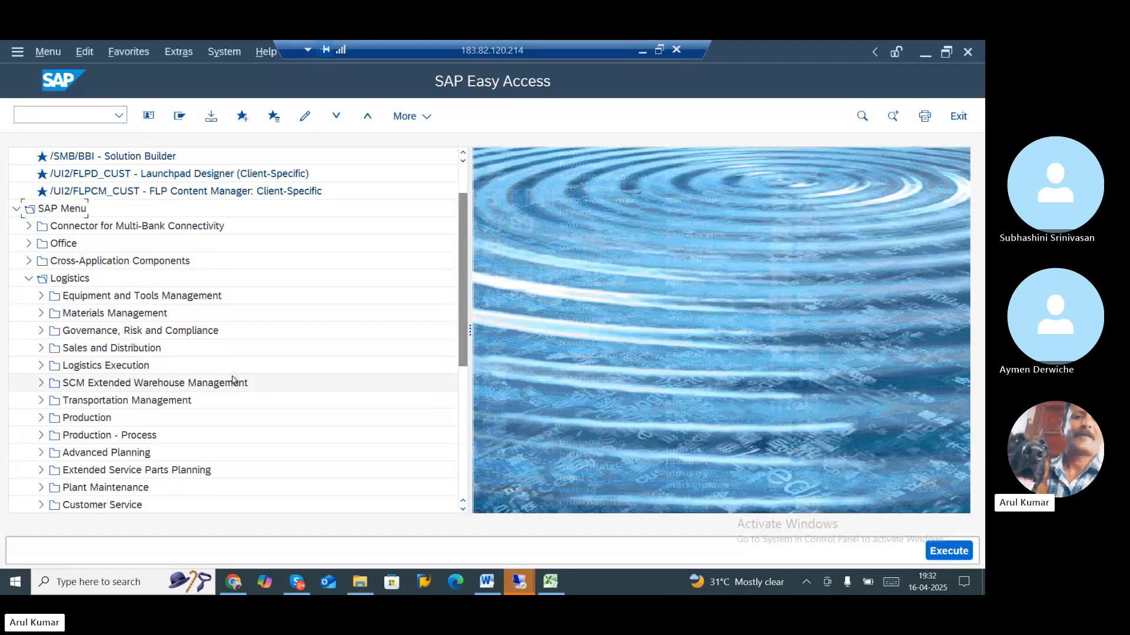
left_click(40, 314)
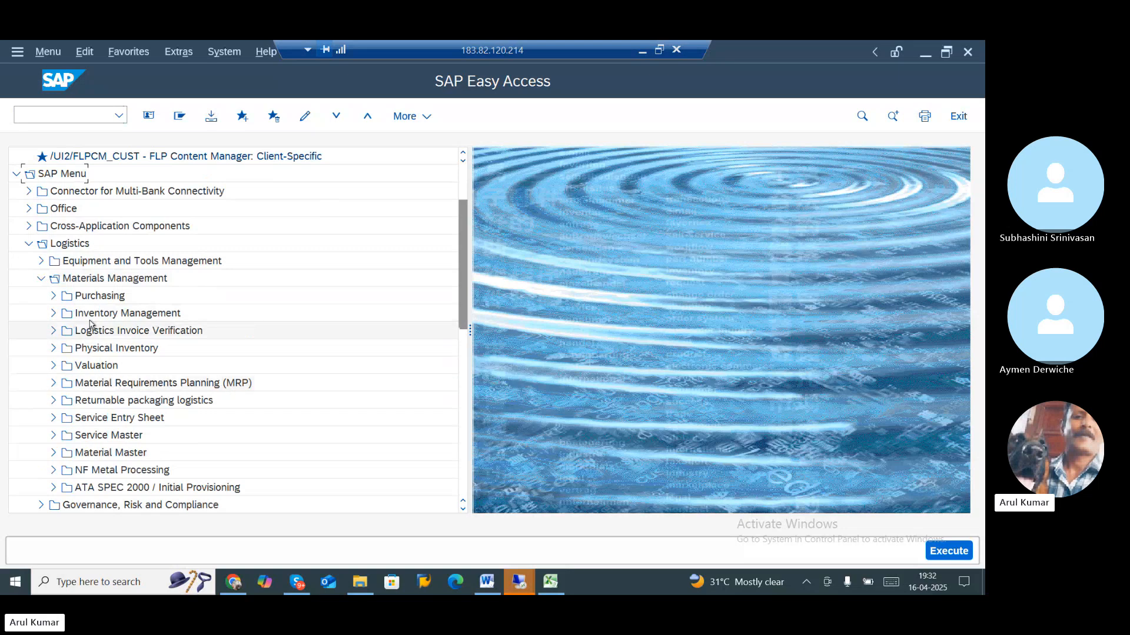
left_click(53, 295)
scroll(246, 410, "down", 1)
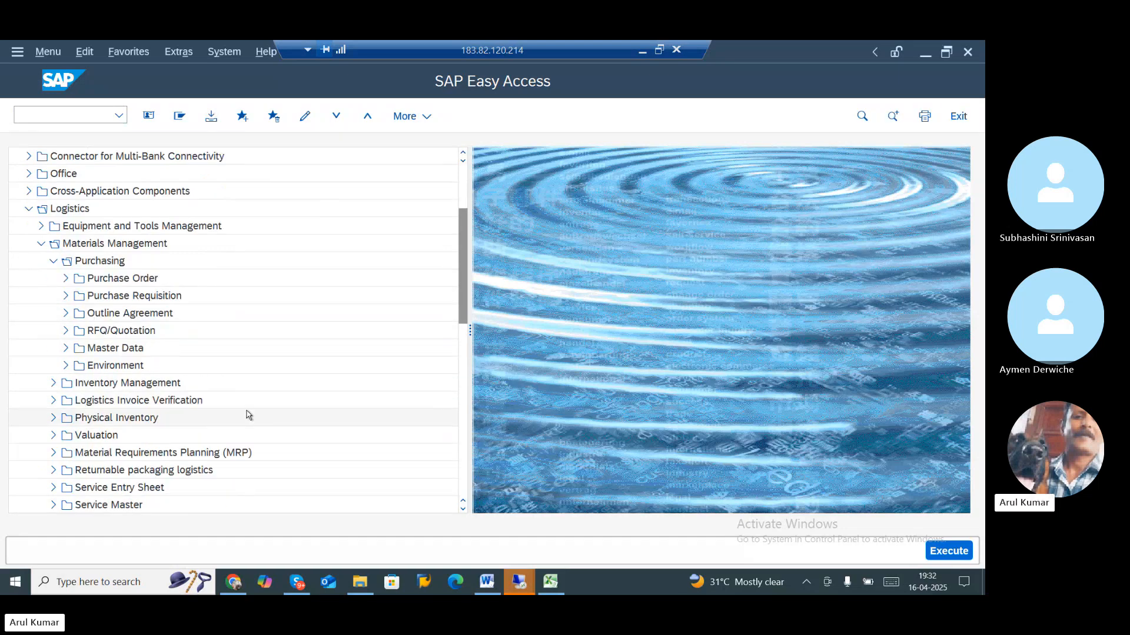
left_click(66, 278)
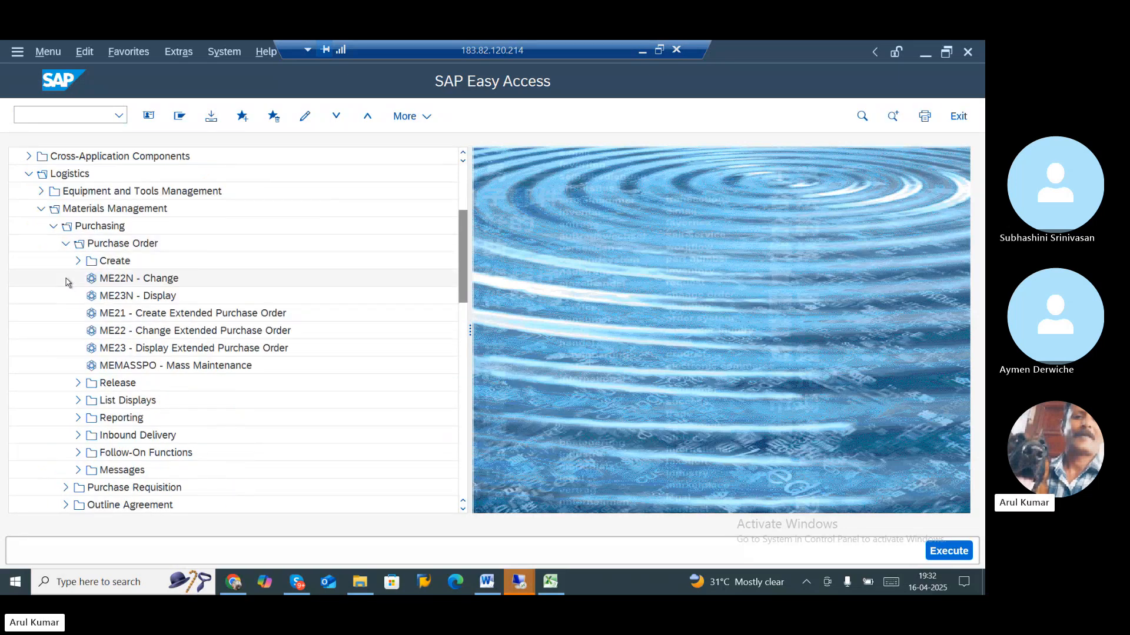
scroll(247, 441, "down", 1)
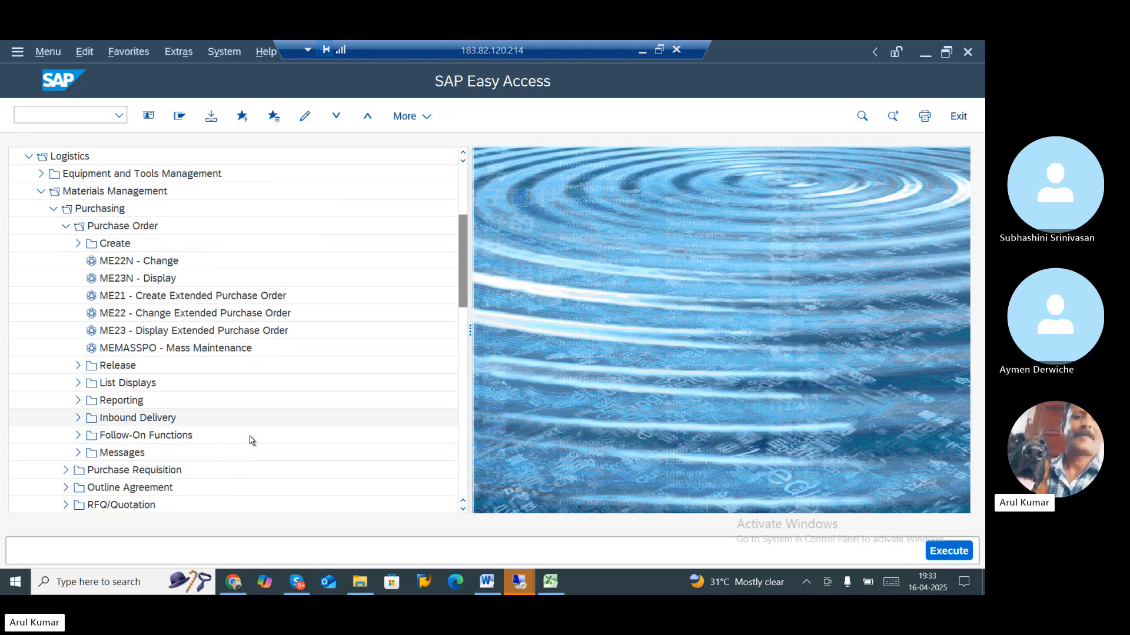
left_click(78, 244)
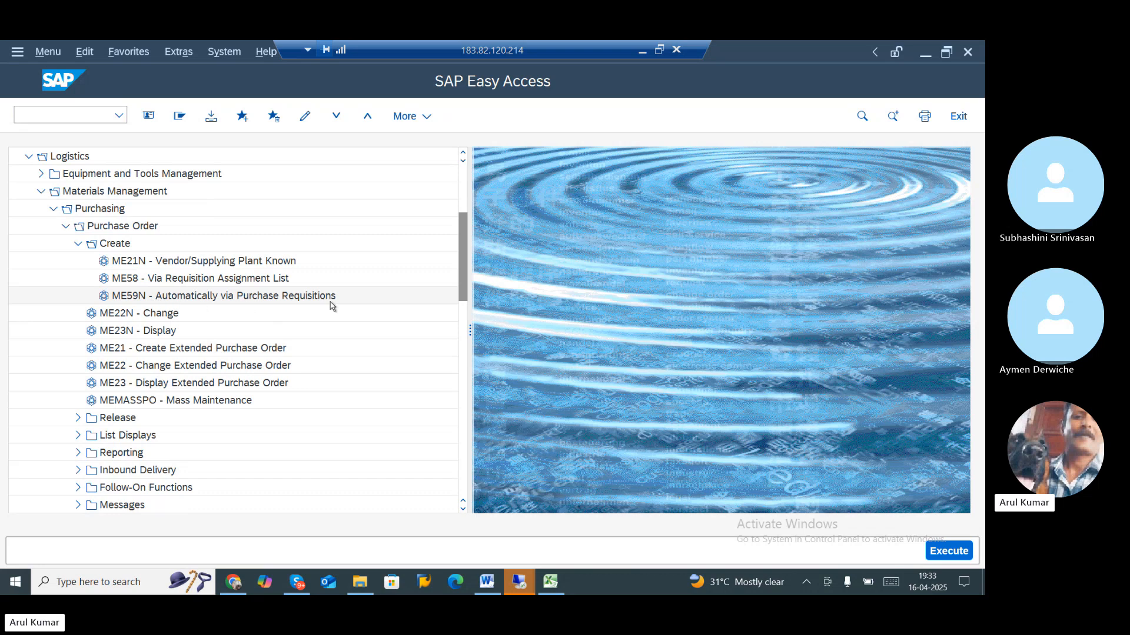
double_click(114, 296)
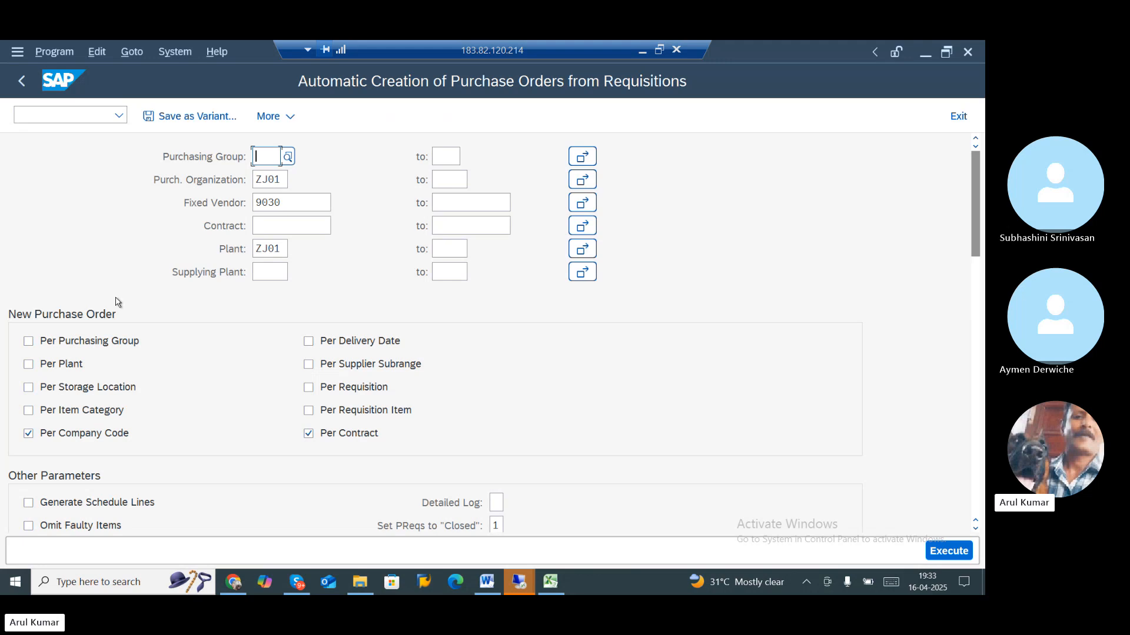
- Set the purchasing group to ZJ0 and paste the copied purchase requisition number as the requisition selection
type("ZJ0")
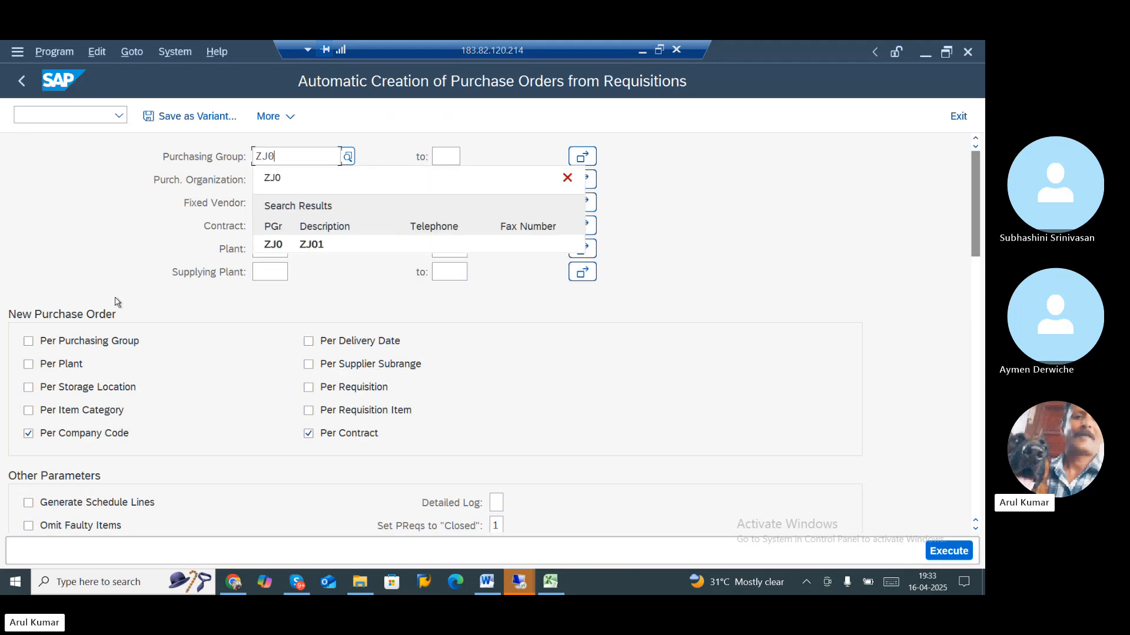
left_click(318, 246)
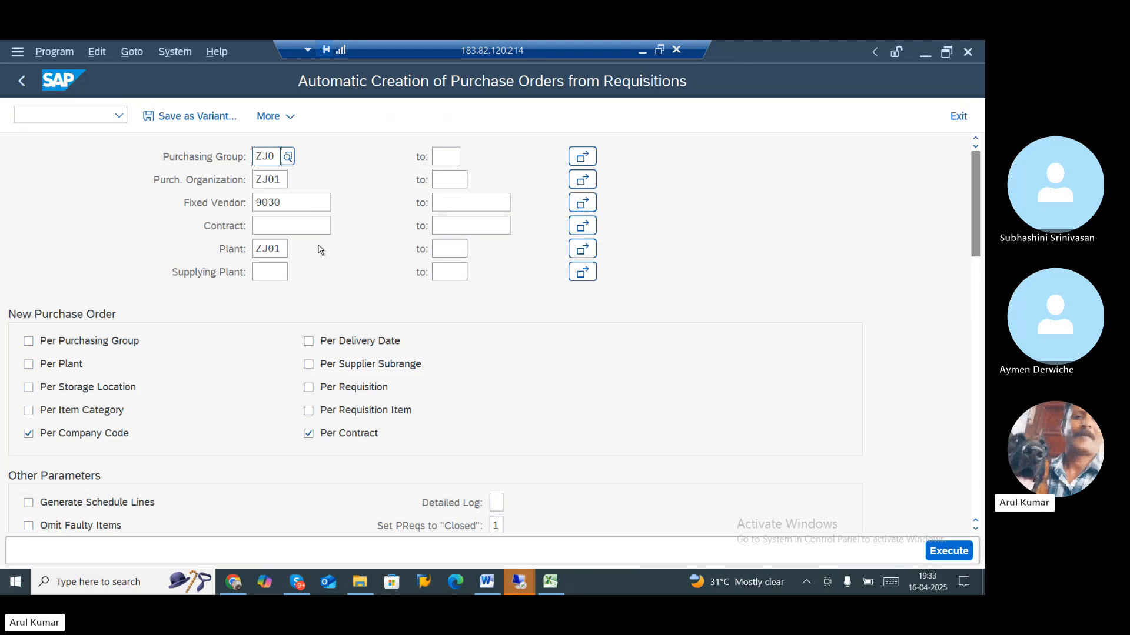
scroll(316, 416, "down", 1)
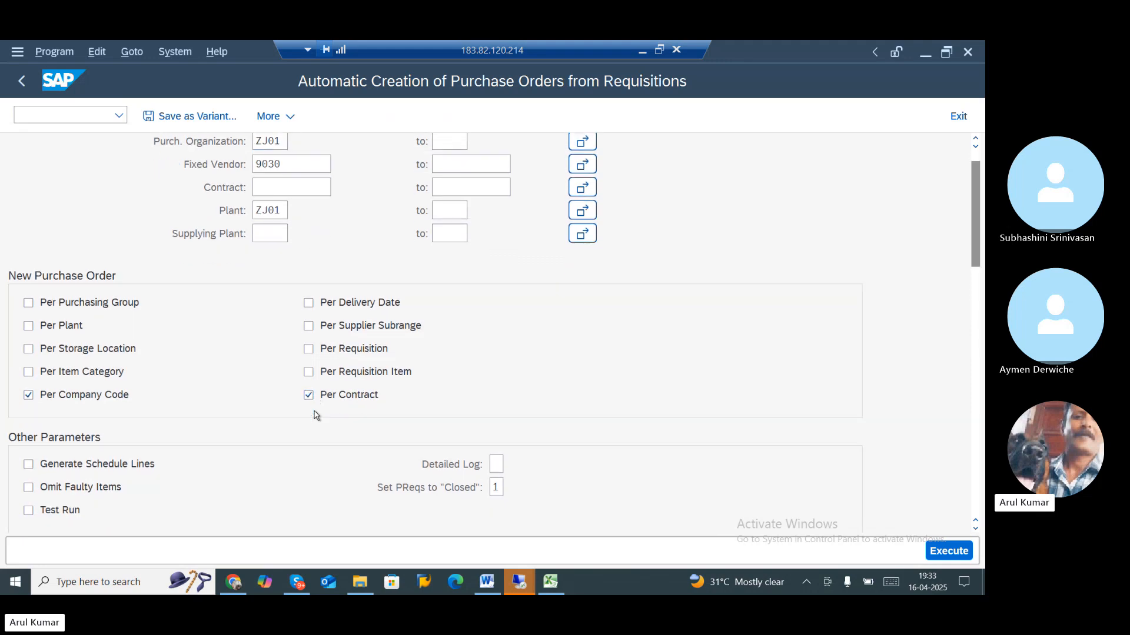
scroll(316, 416, "down", 4)
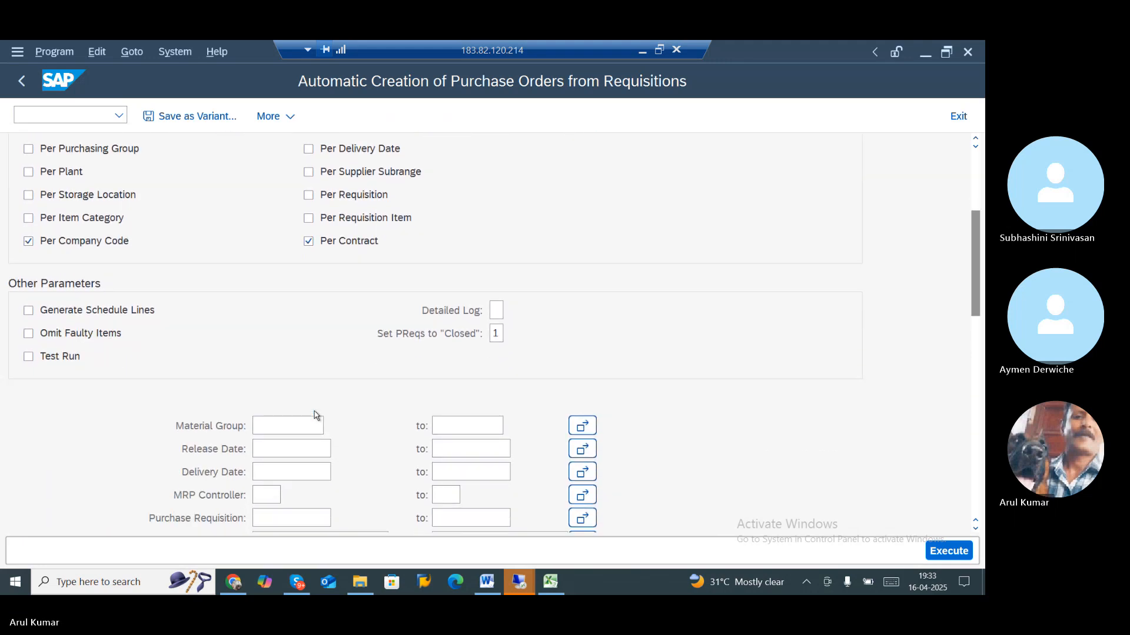
left_click(296, 441)
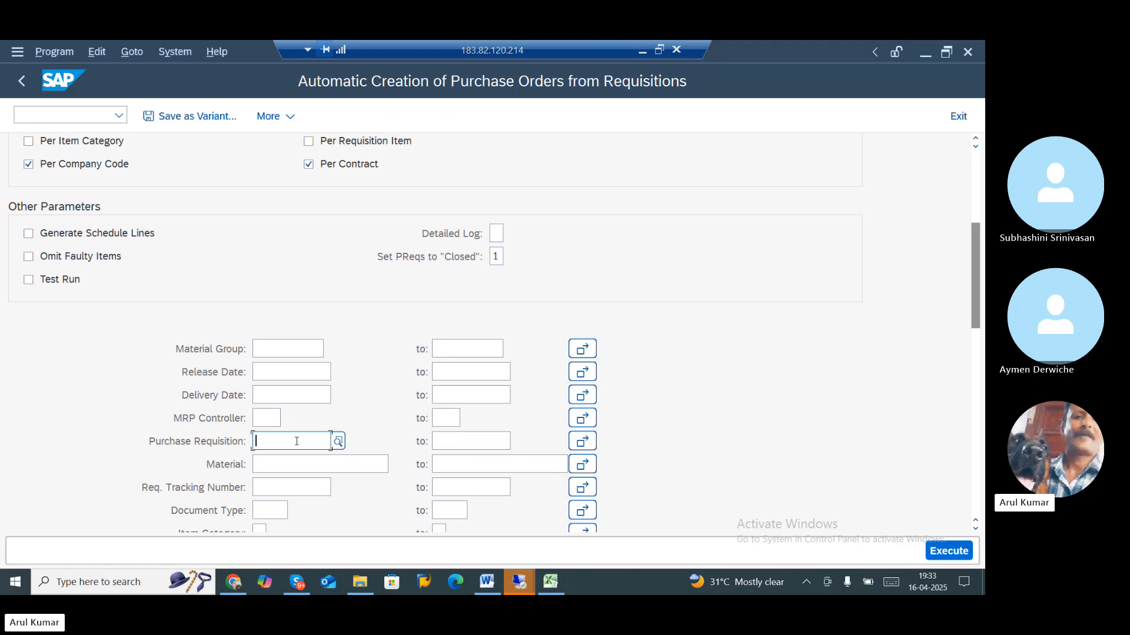
key("ctrl+v")
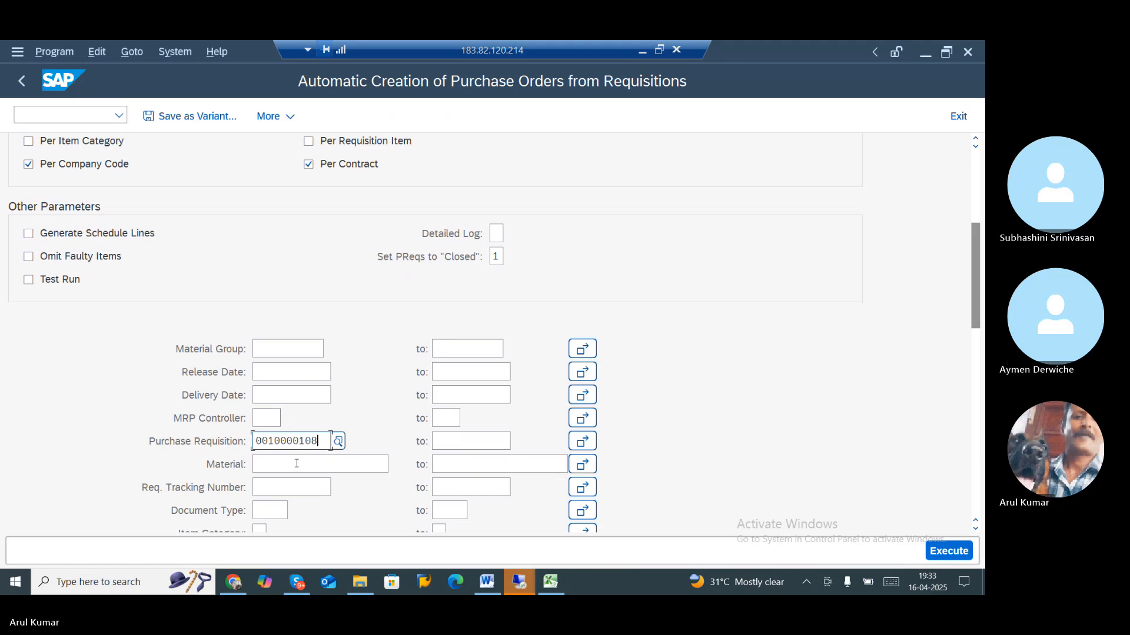
left_click(466, 438)
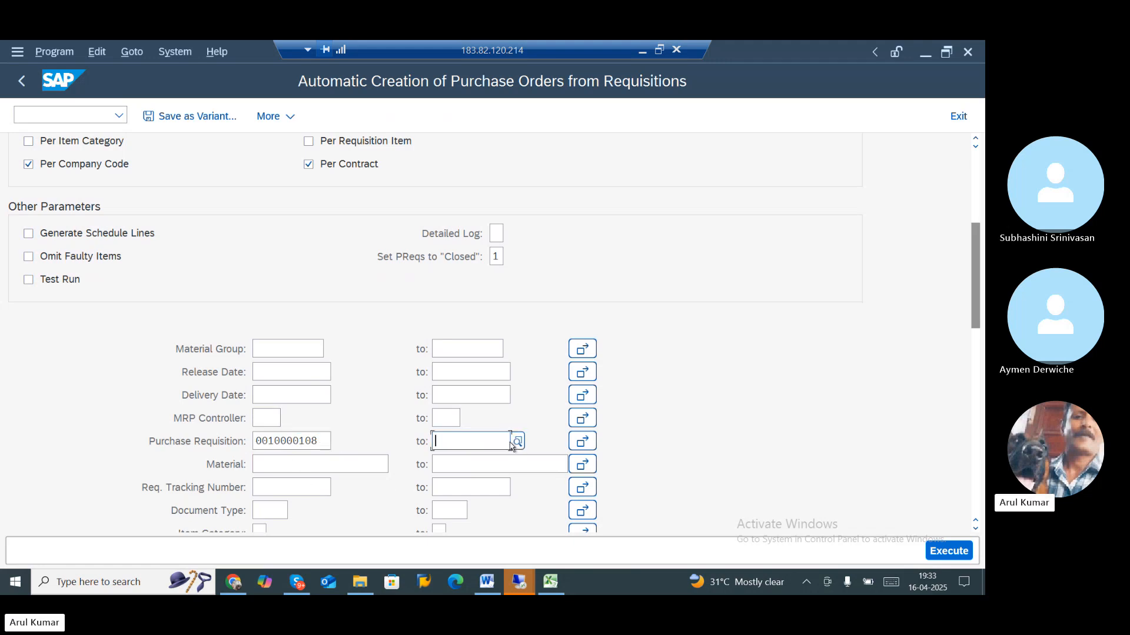
scroll(157, 419, "down", 2)
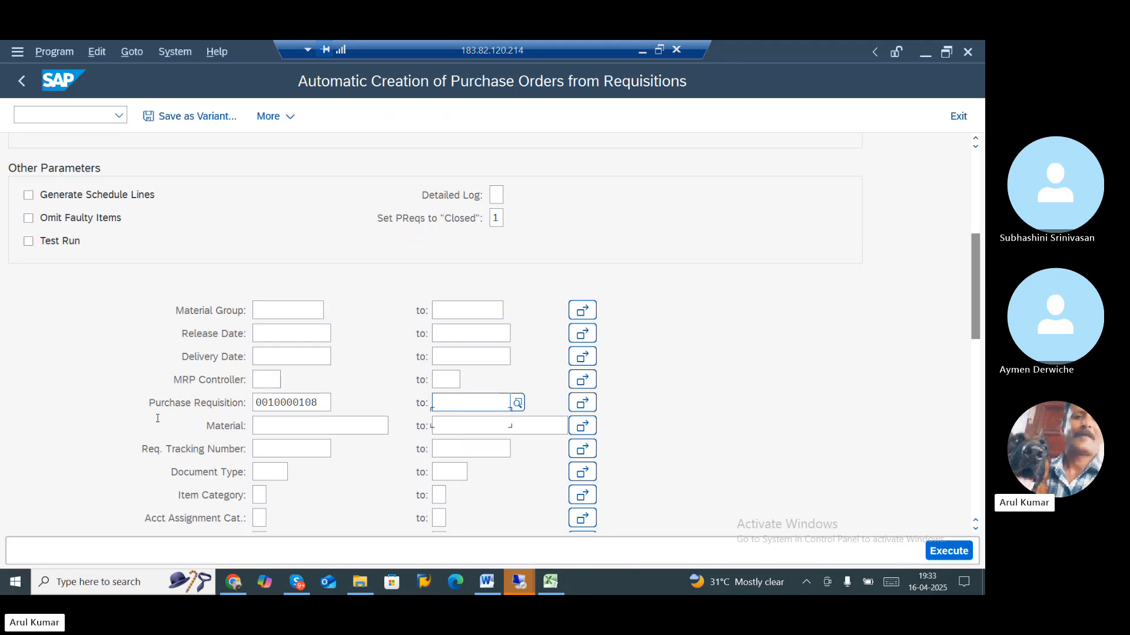
- Enable Test Run for the automatic purchase order creation and select the Fixed Vendor value
scroll(157, 418, "up", 4)
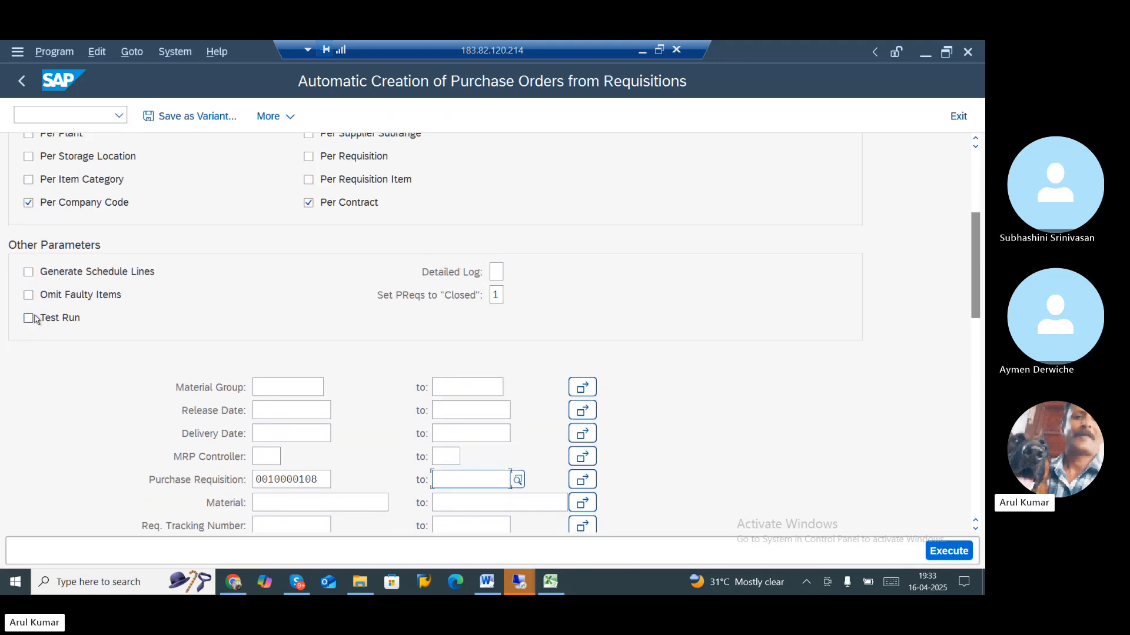
left_click(33, 318)
scroll(252, 339, "up", 7)
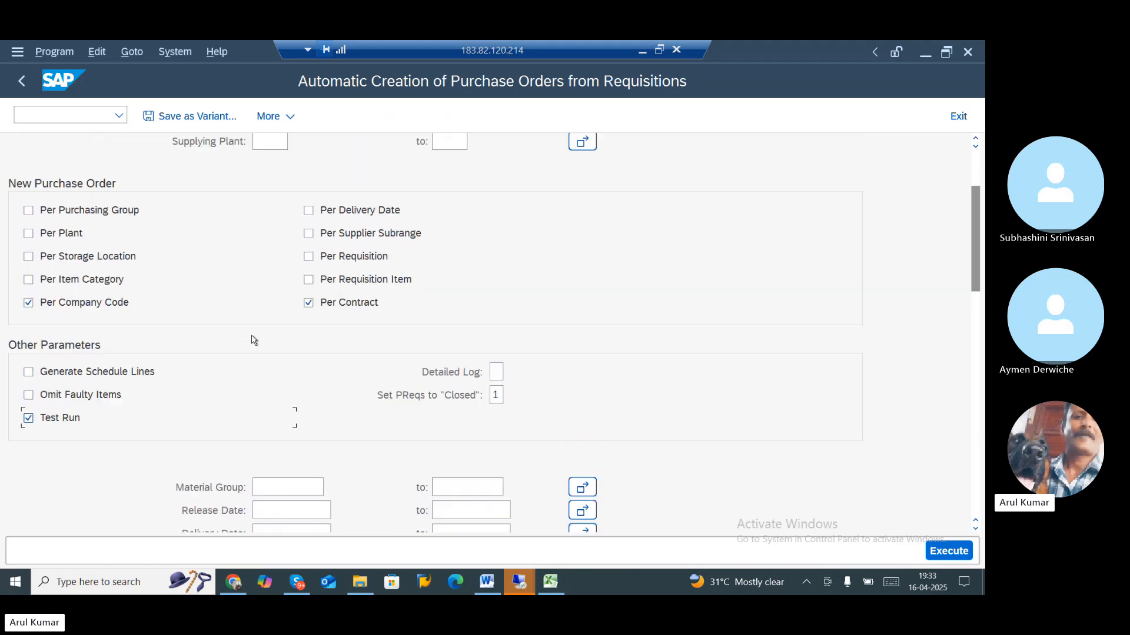
scroll(251, 339, "up", 4)
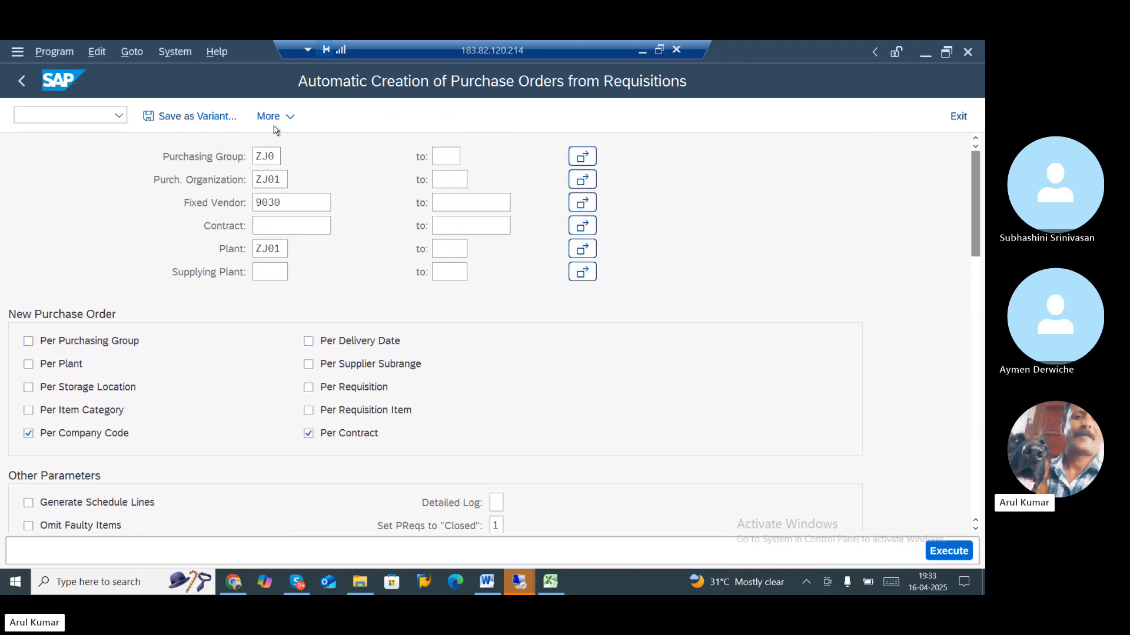
left_click(281, 202)
double_click(283, 203)
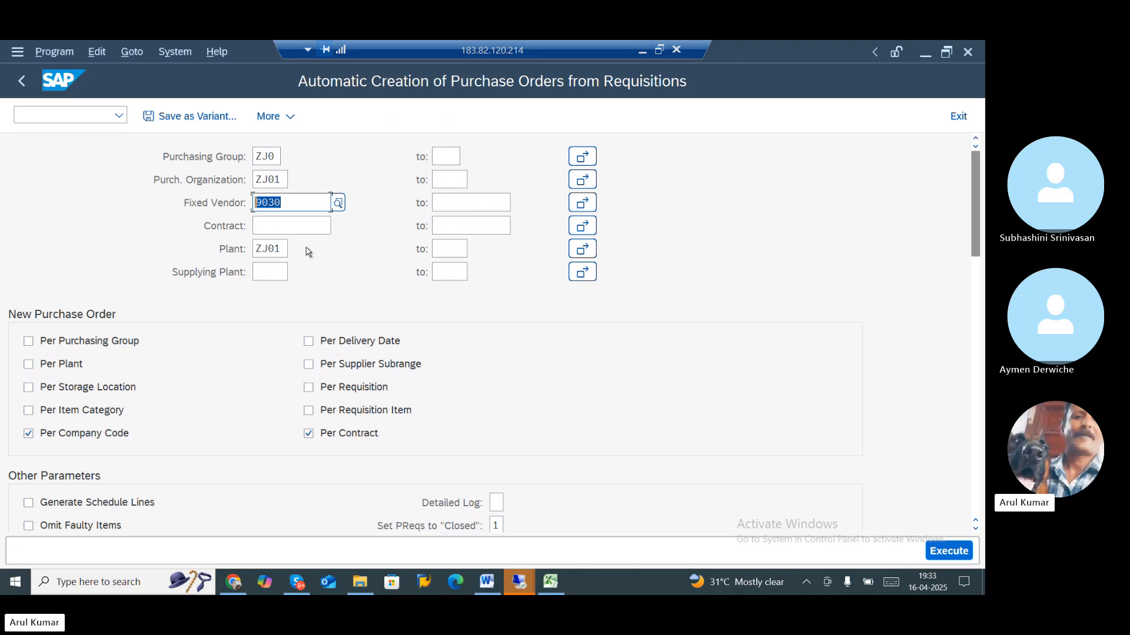
- Open a new SAP session and start ME22N to look over the item and its conditions in Change Purchase Order
key("alt+Tab")
left_click(734, 298)
key("ctrl+n")
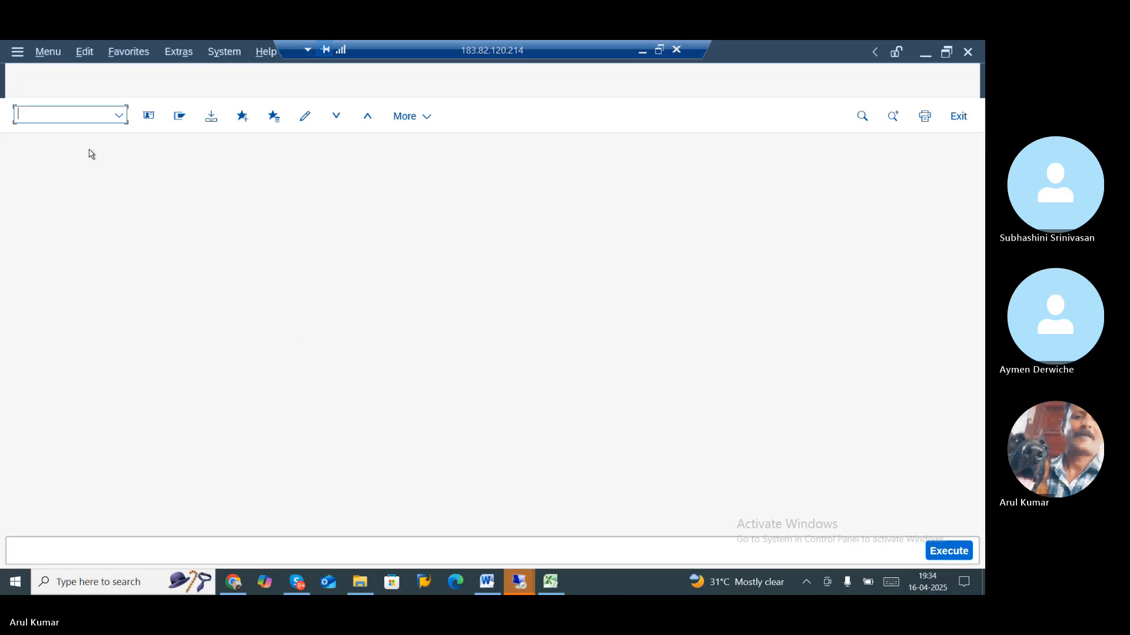
type("/N")
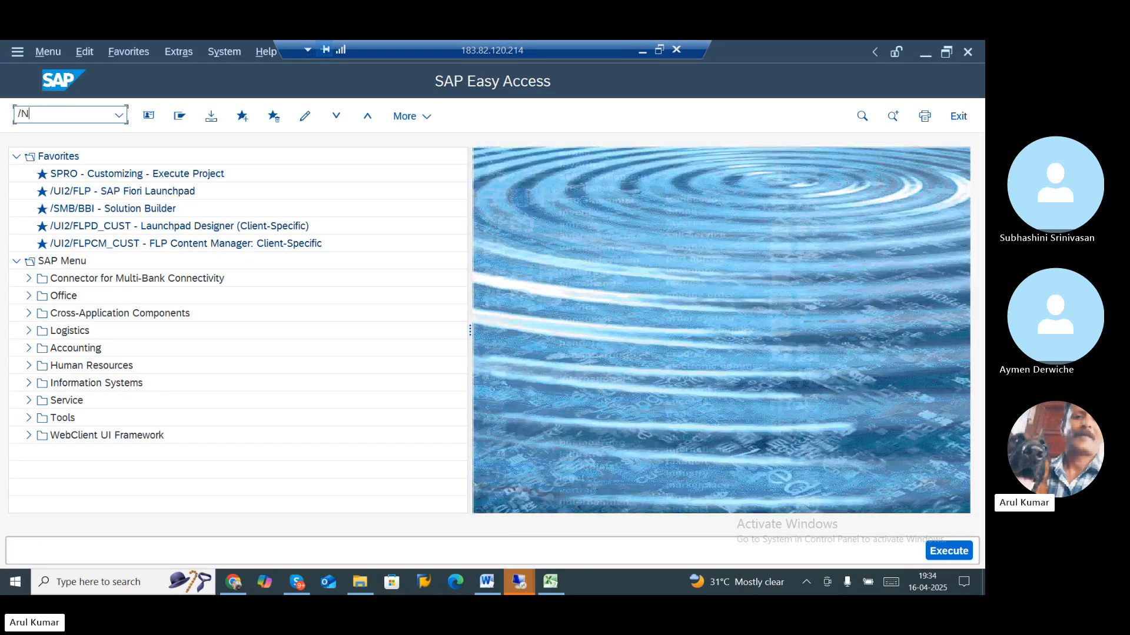
type("ME22N")
key("Return")
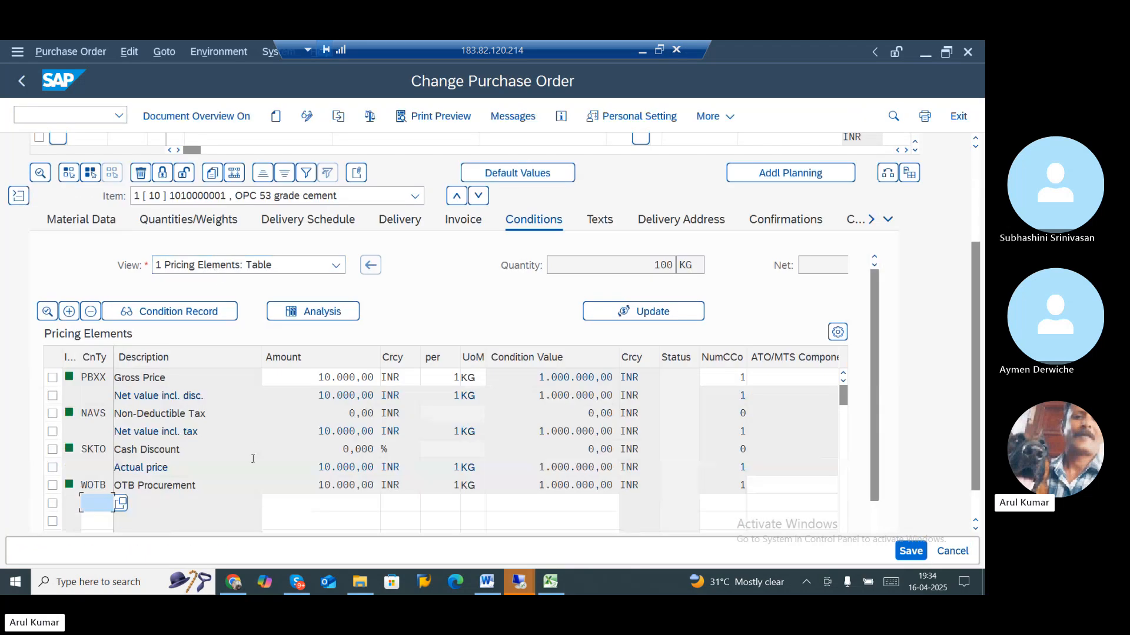
scroll(253, 460, "up", 3)
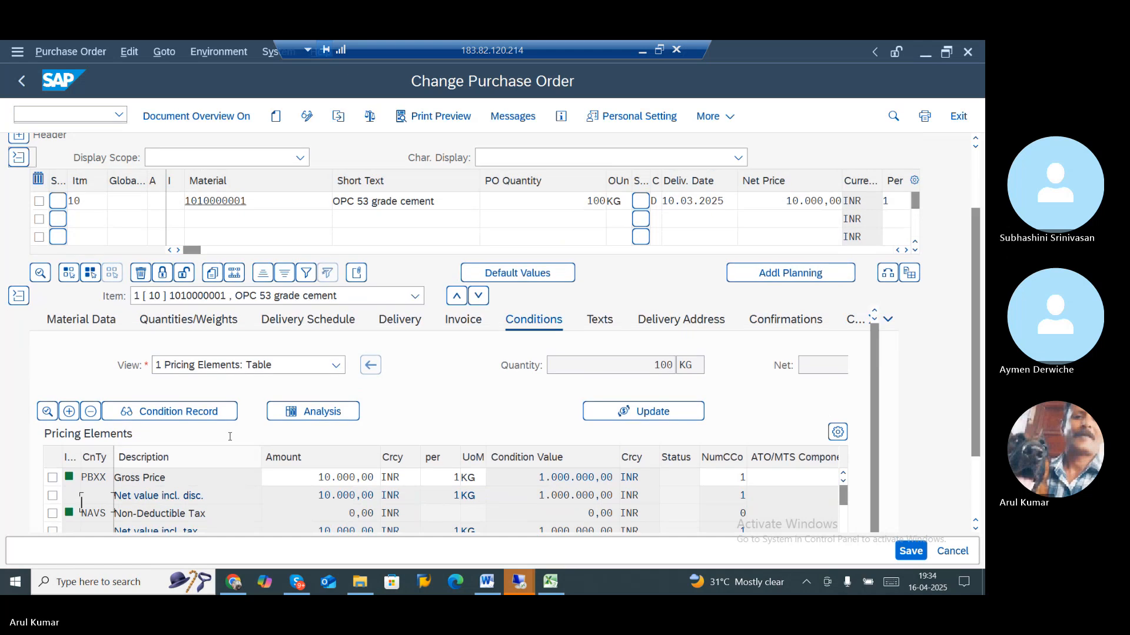
scroll(254, 460, "down", 3)
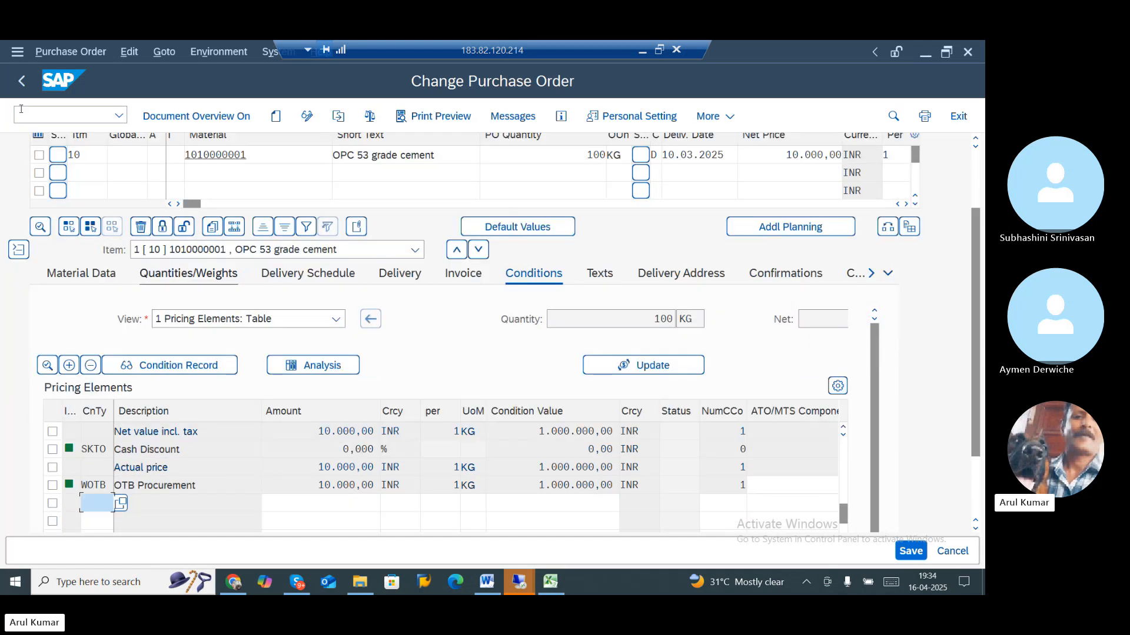
- Open the Display Purchase Req. transaction with the command /NME53N
left_click(119, 116)
left_click(64, 129)
left_click(47, 113)
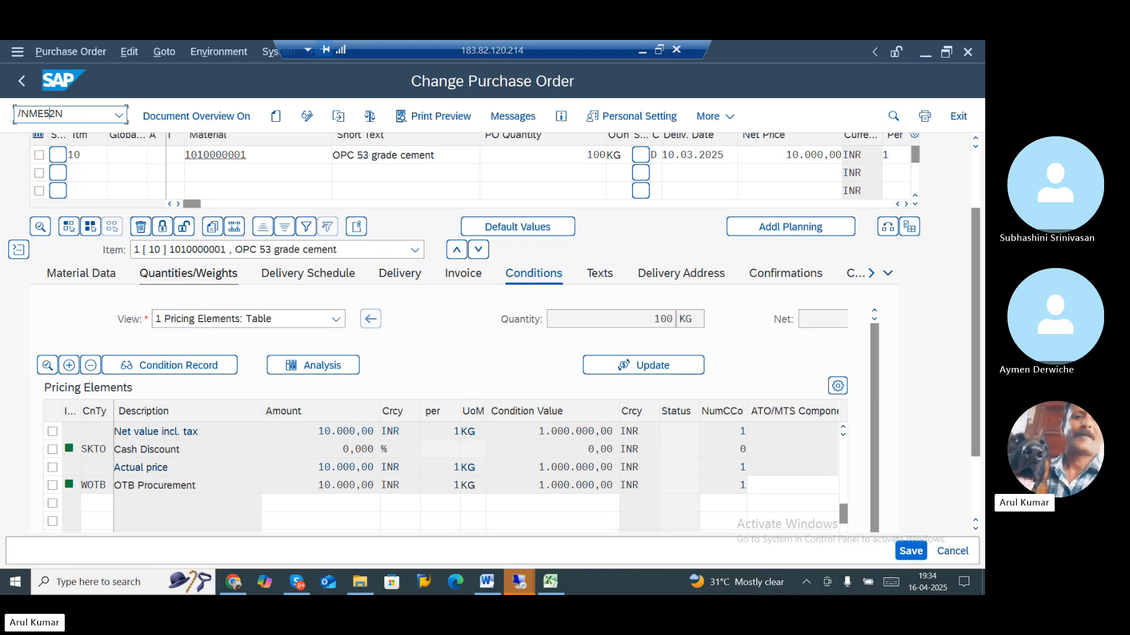
type("53")
key("Return")
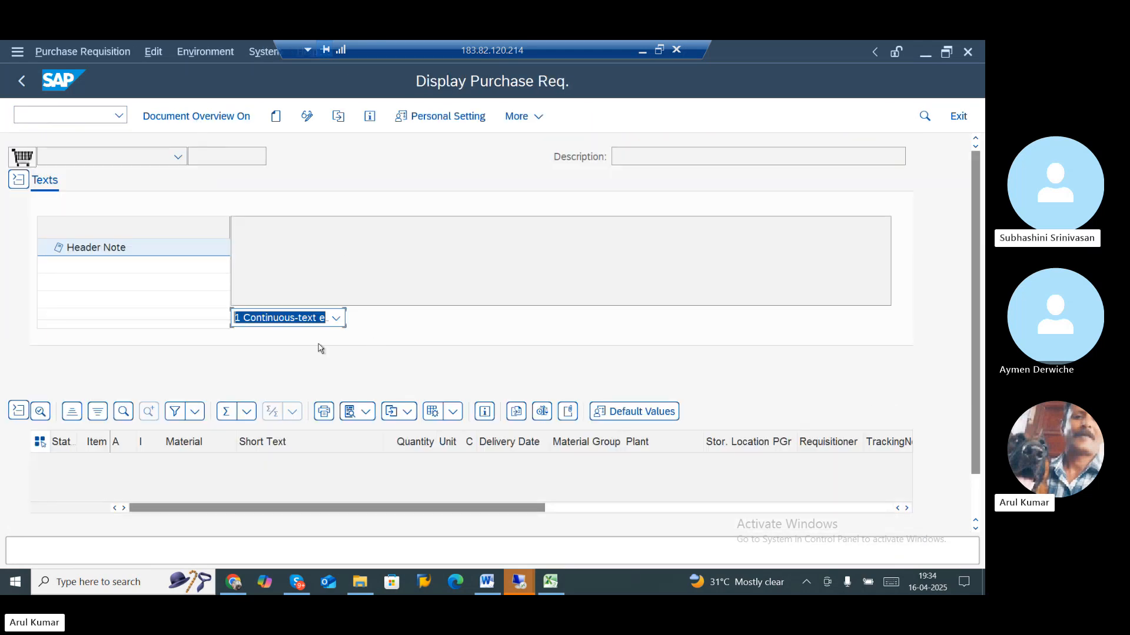
- Display the other purchase requisition identified by the copied requisition number
left_click(78, 52)
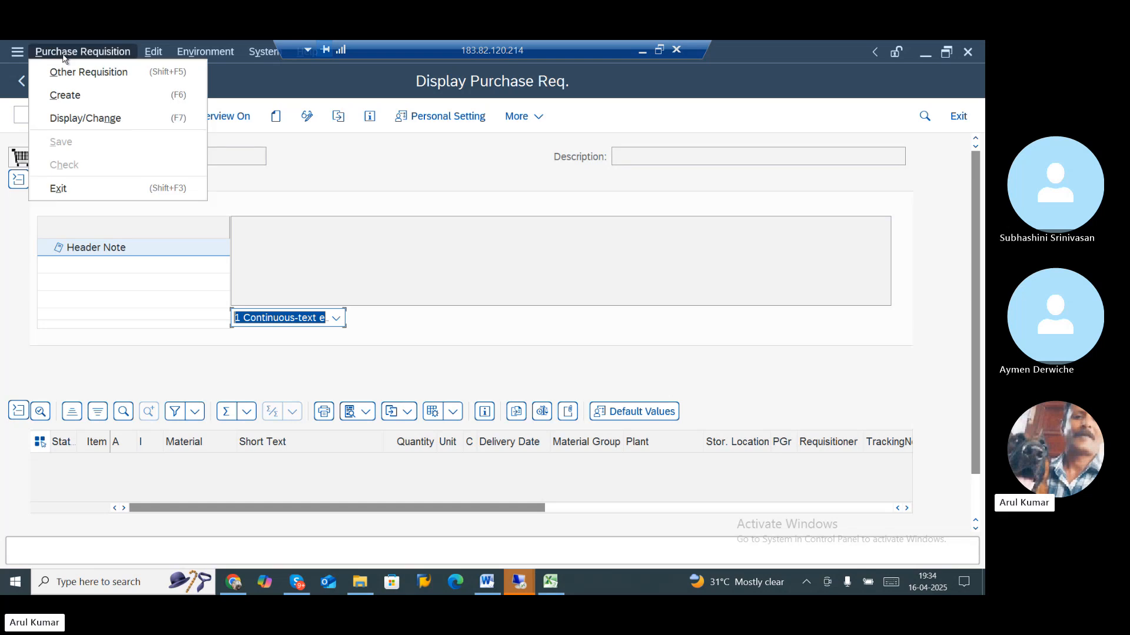
left_click(83, 73)
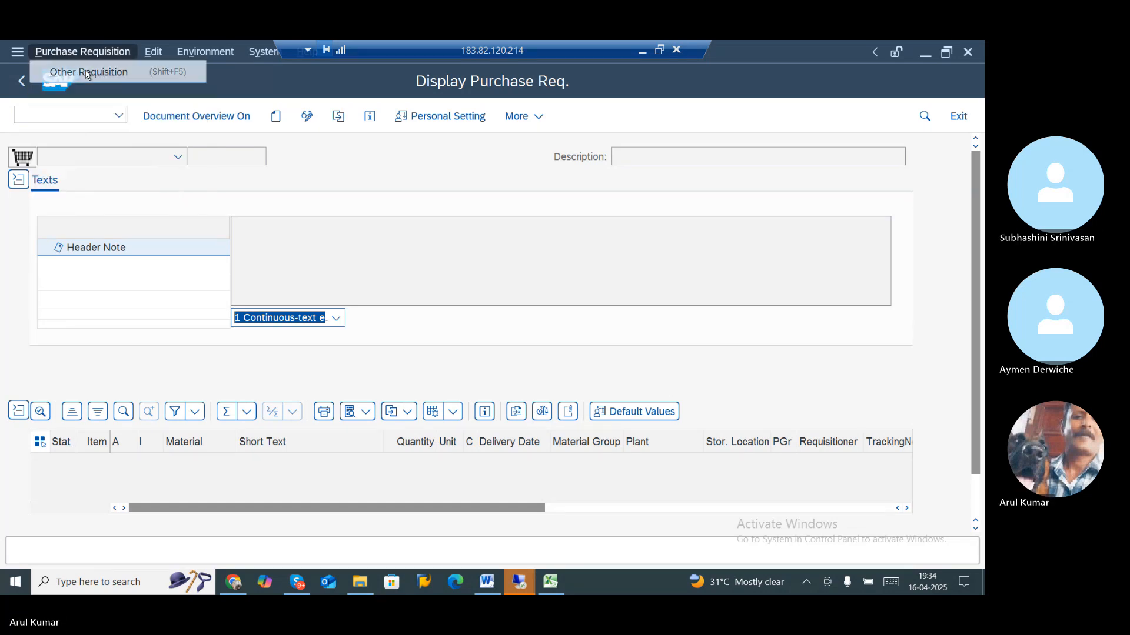
key("ctrl+v")
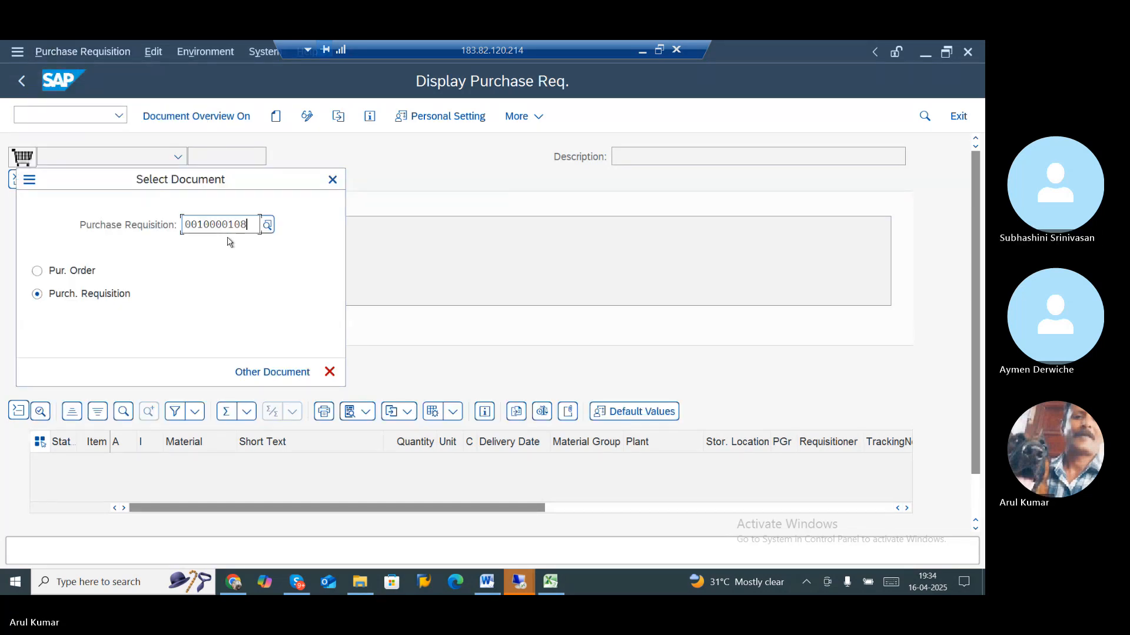
key("Return")
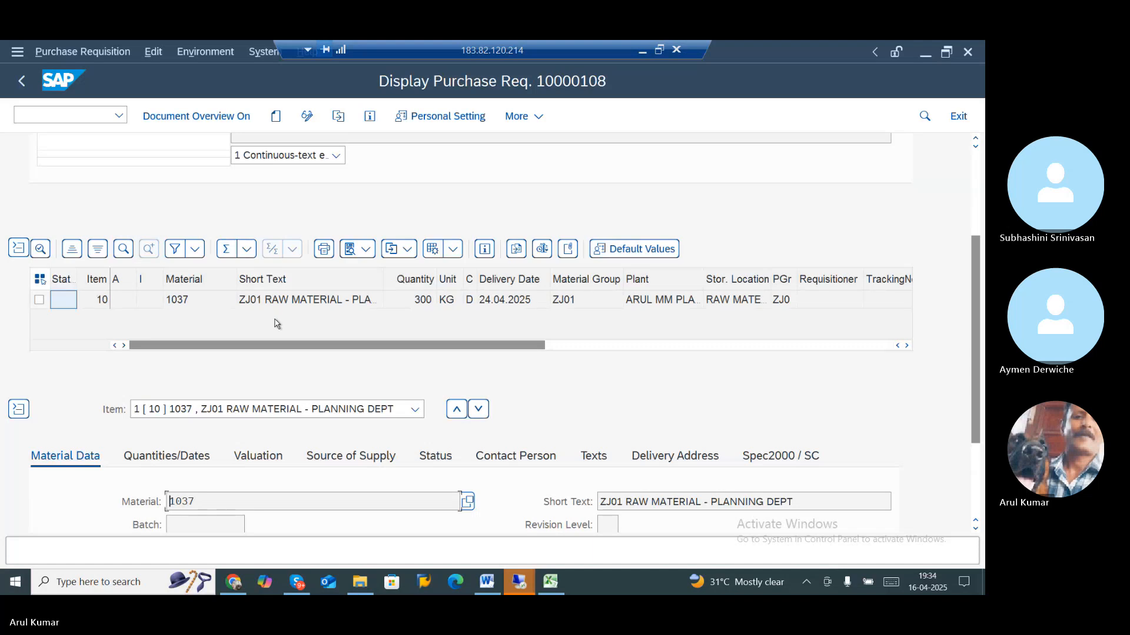
- Check the fixed vendor in the source of supply details of the requisition's item 10
scroll(276, 323, "down", 1)
scroll(276, 323, "down", 2)
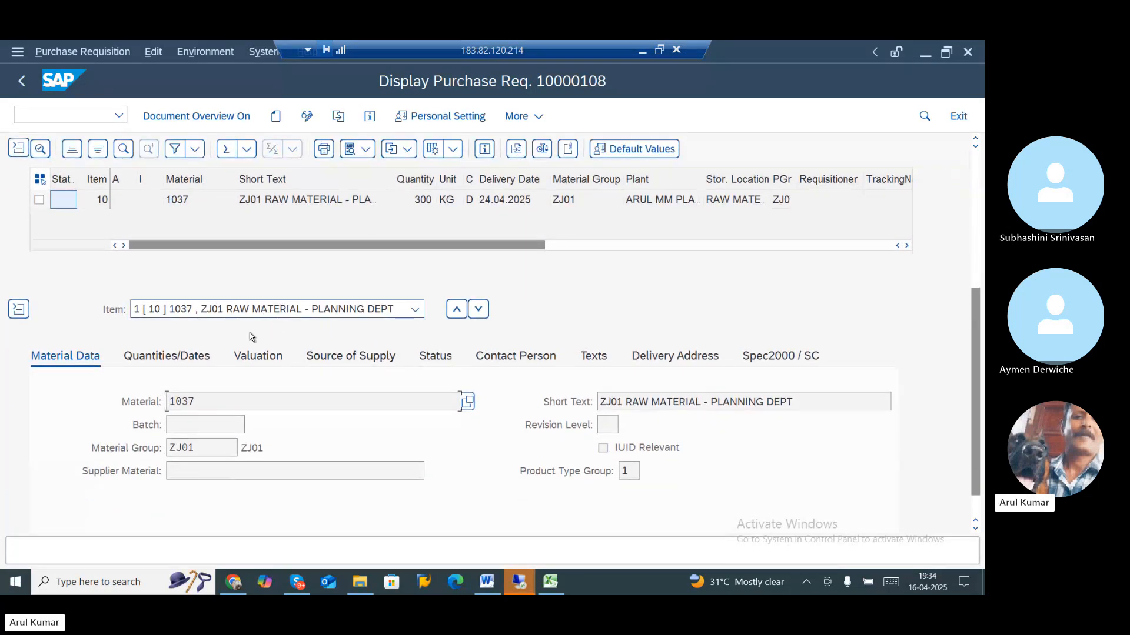
left_click(333, 358)
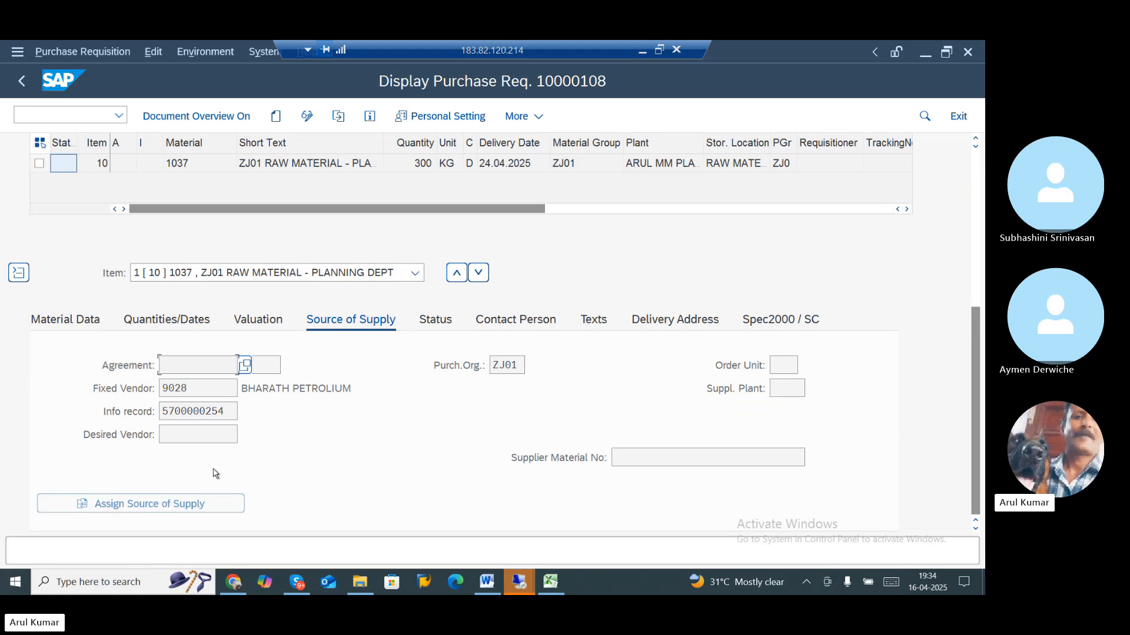
left_click(196, 388)
left_click_drag(196, 387, 151, 386)
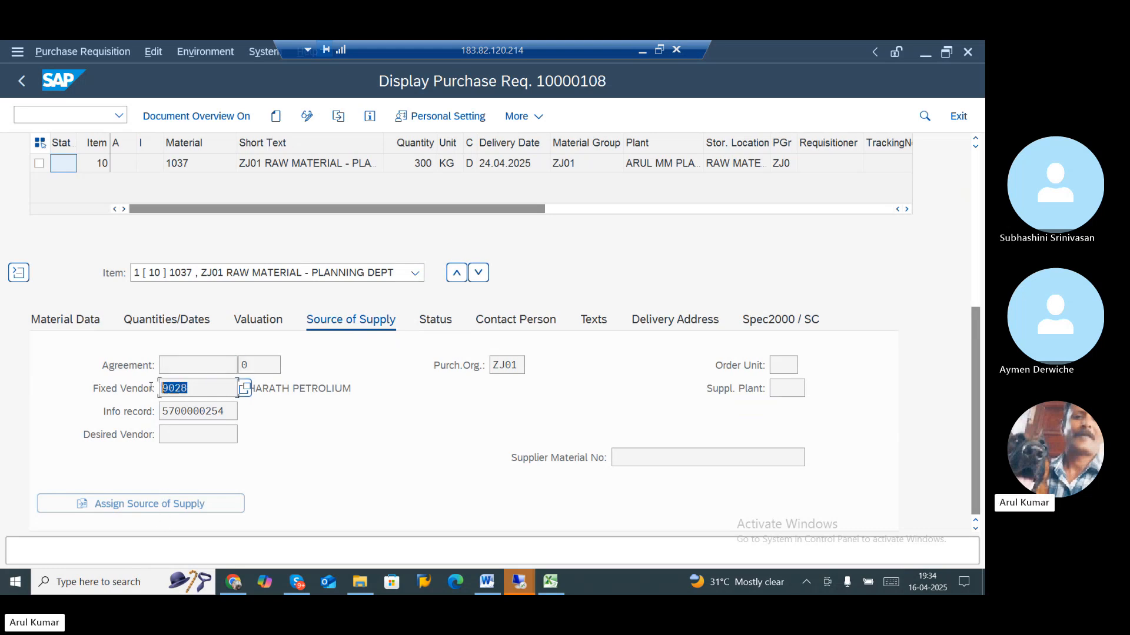
left_click(192, 393)
- Return to Automatic Creation of Purchase Orders, clear the Fixed Vendor selection and execute the test run
key("alt+Tab")
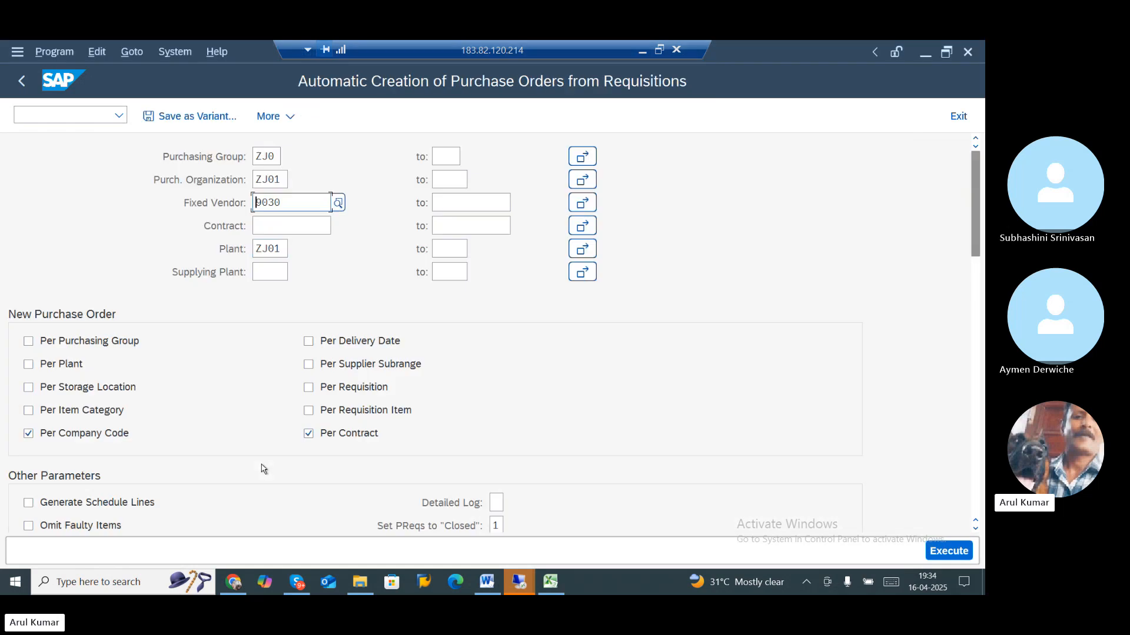
left_click_drag(284, 204, 222, 218)
type("90285")
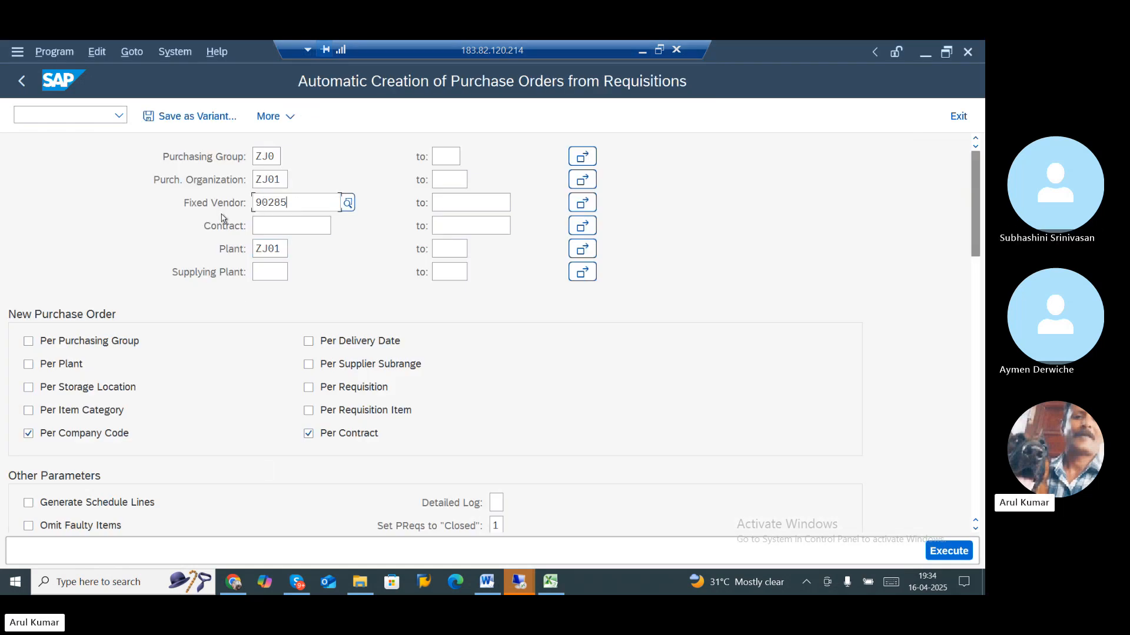
key("BackSpace")
key("BackSpace")
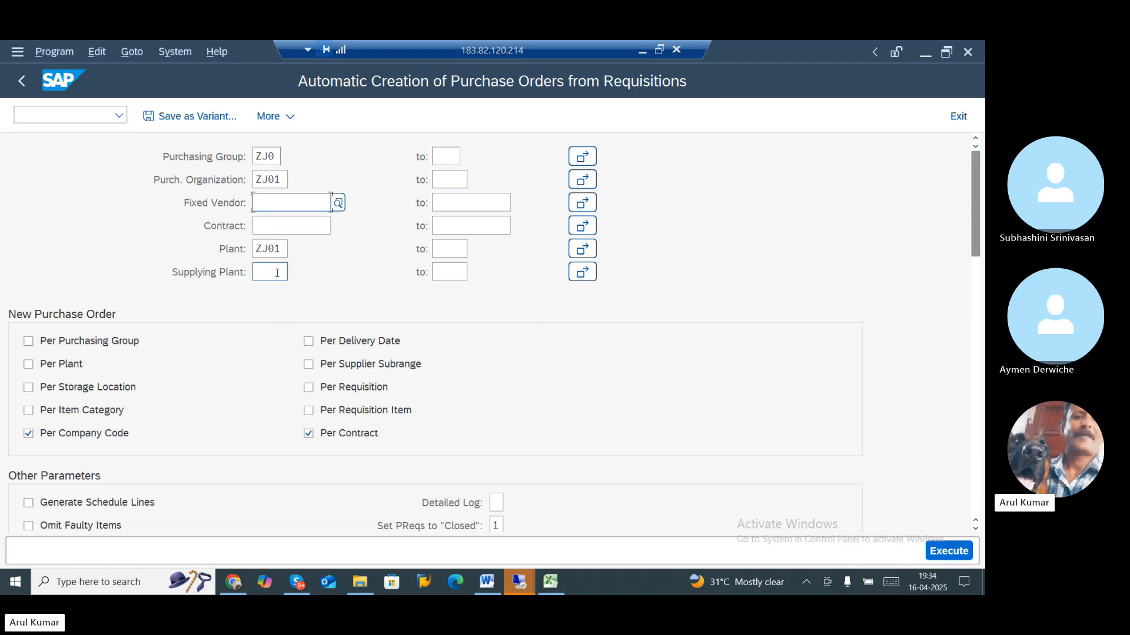
left_click(943, 556)
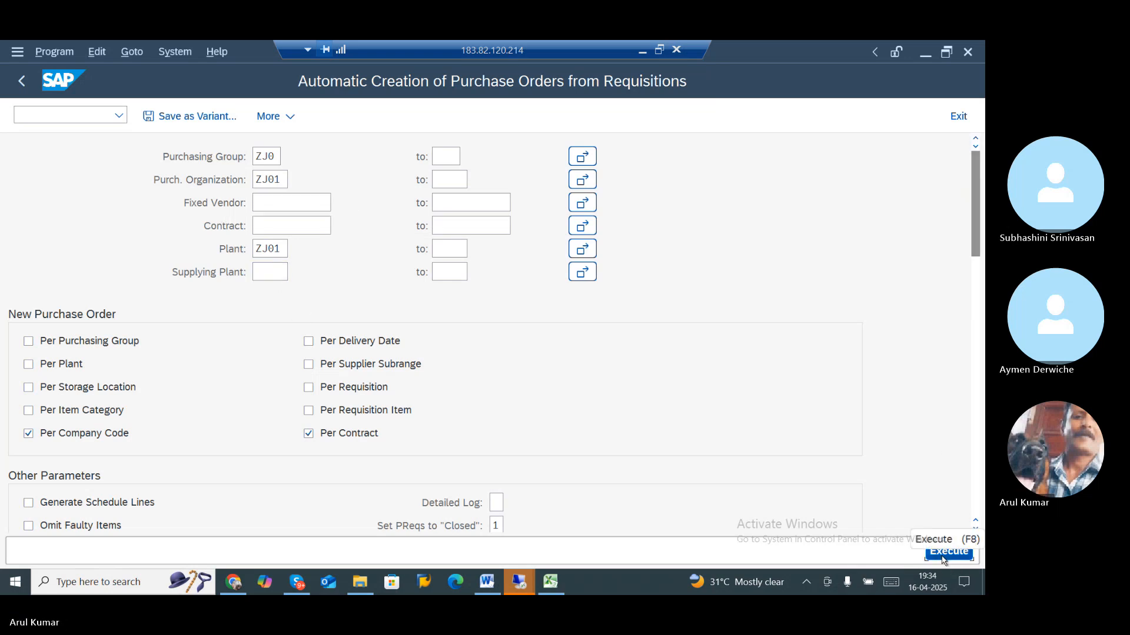
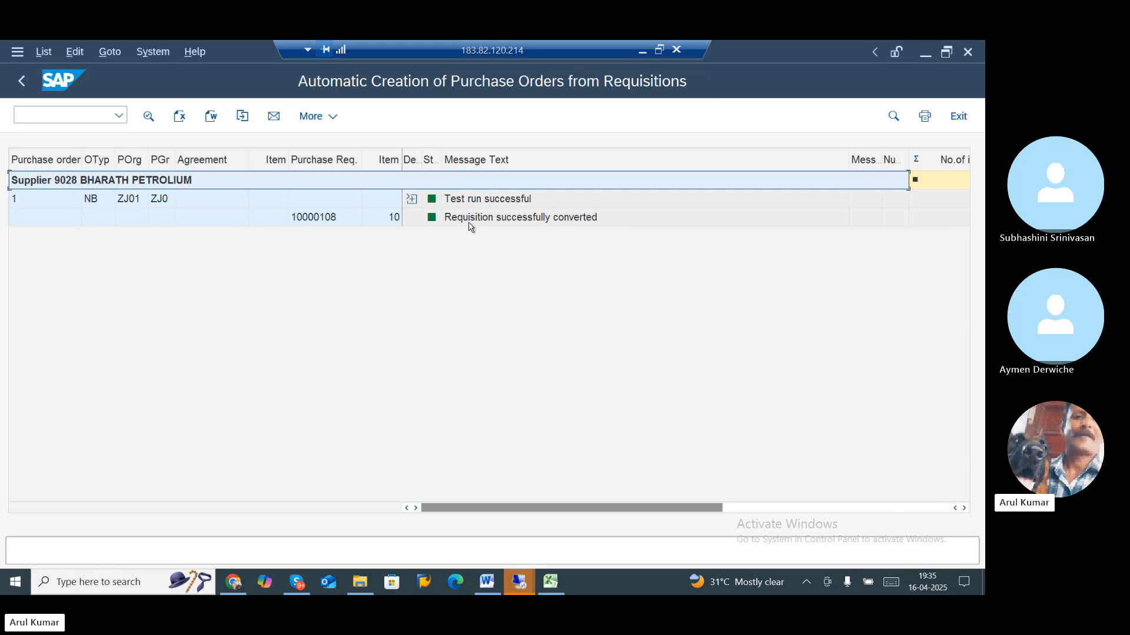
- Go back to the selection parameters, turn off Test Run and execute the actual purchase order creation
left_click(24, 80)
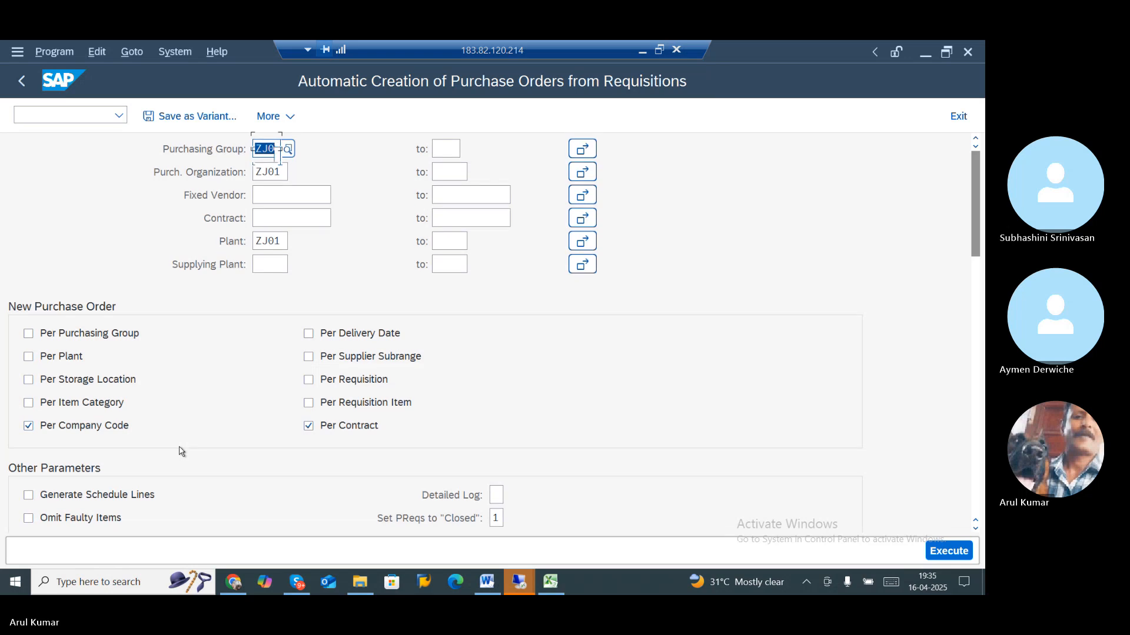
scroll(180, 451, "down", 2)
scroll(180, 451, "down", 1)
left_click(28, 433)
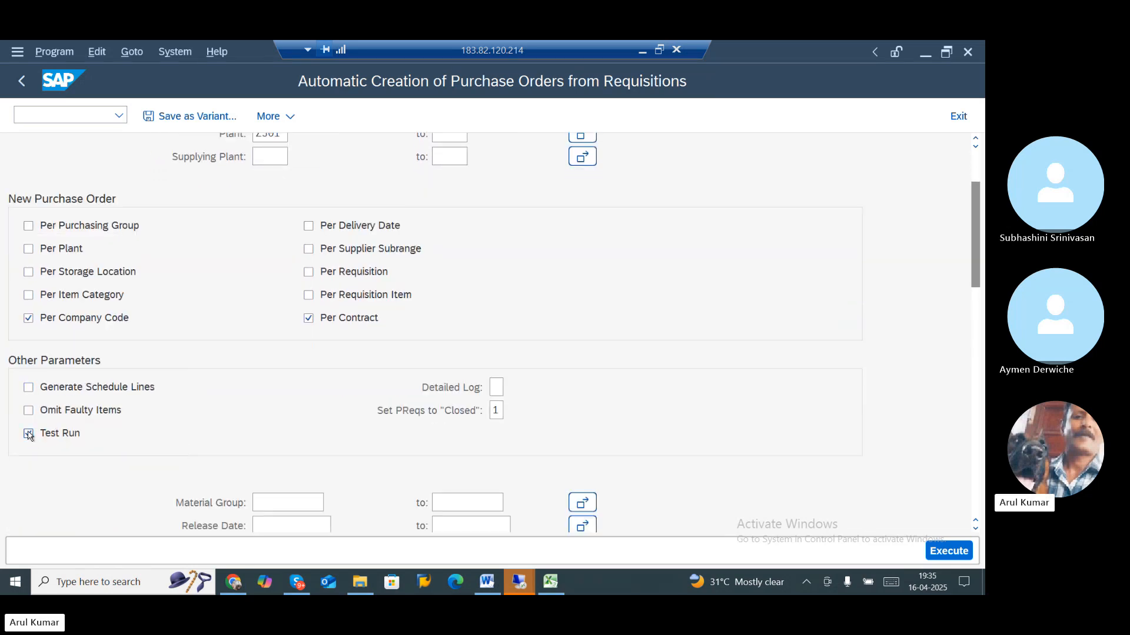
left_click(951, 547)
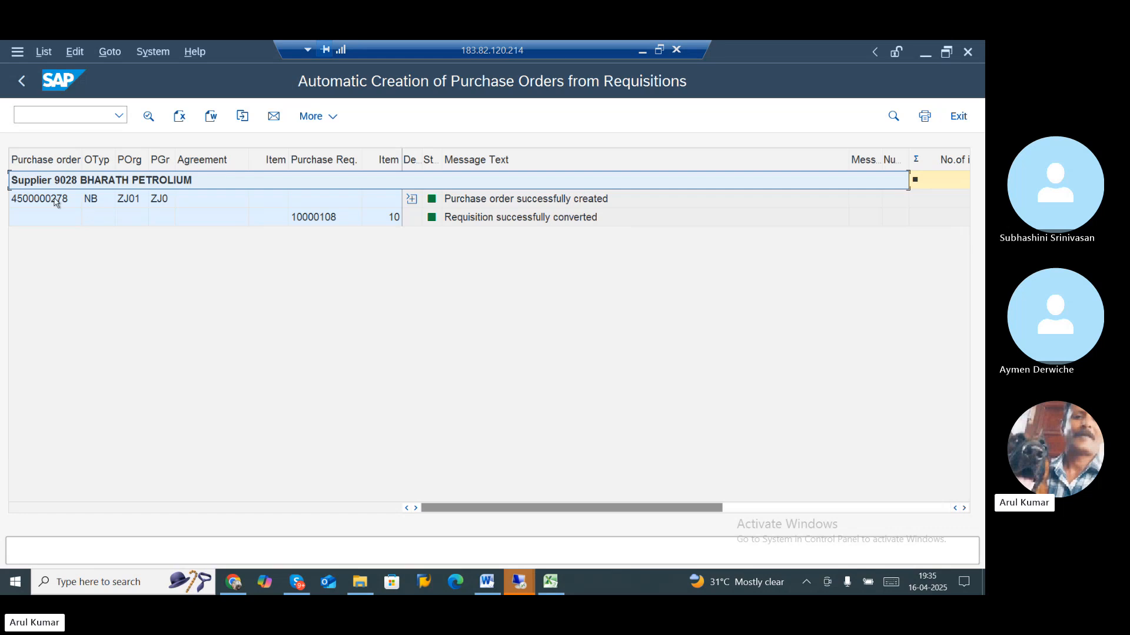
- Open the newly created purchase order from the result log and examine its header, item and pricing conditions
left_click(52, 200)
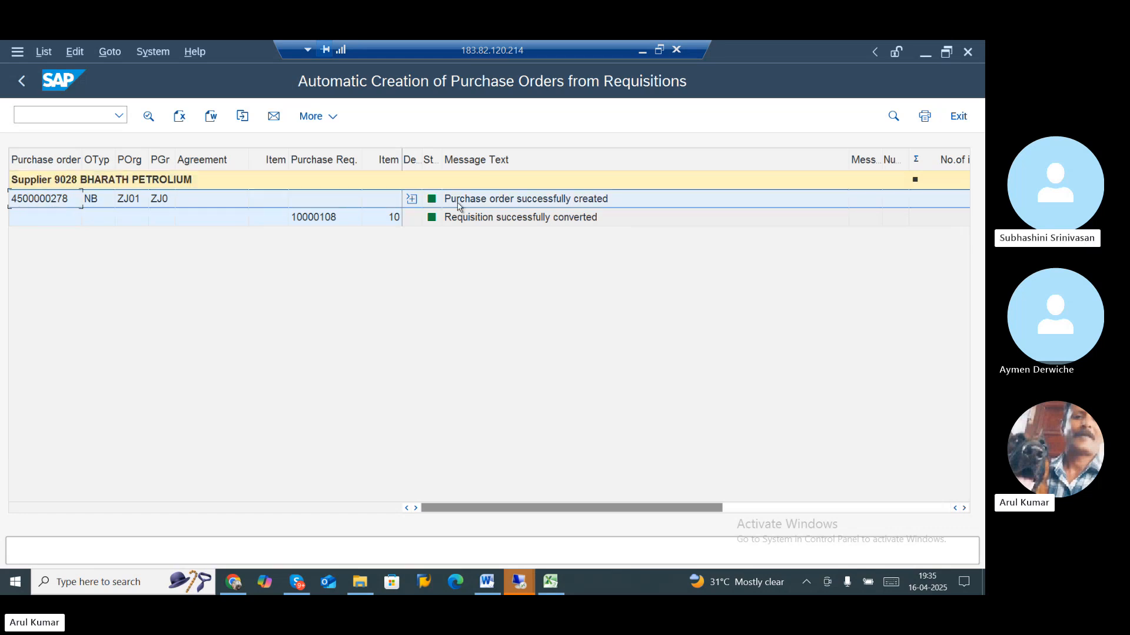
double_click(55, 204)
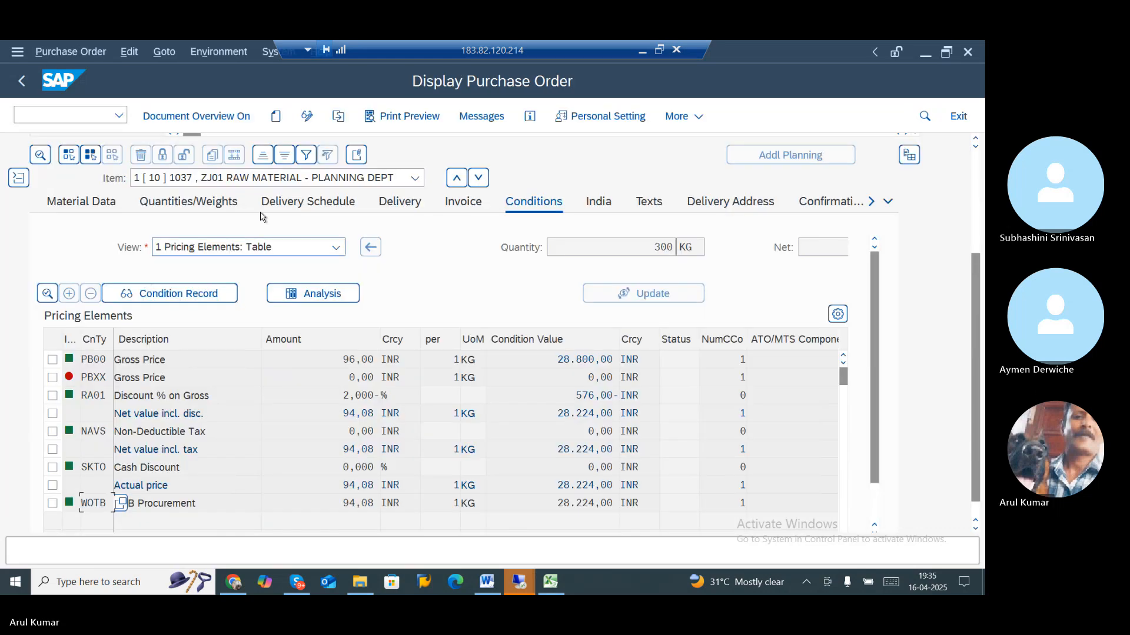
scroll(385, 419, "up", 5)
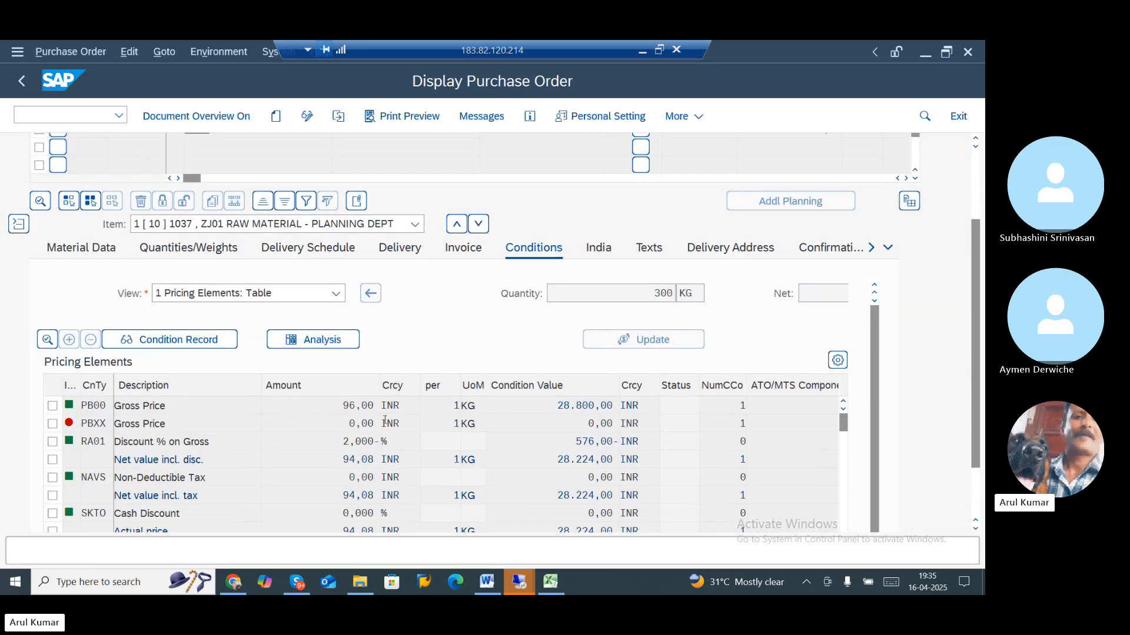
scroll(386, 423, "up", 1)
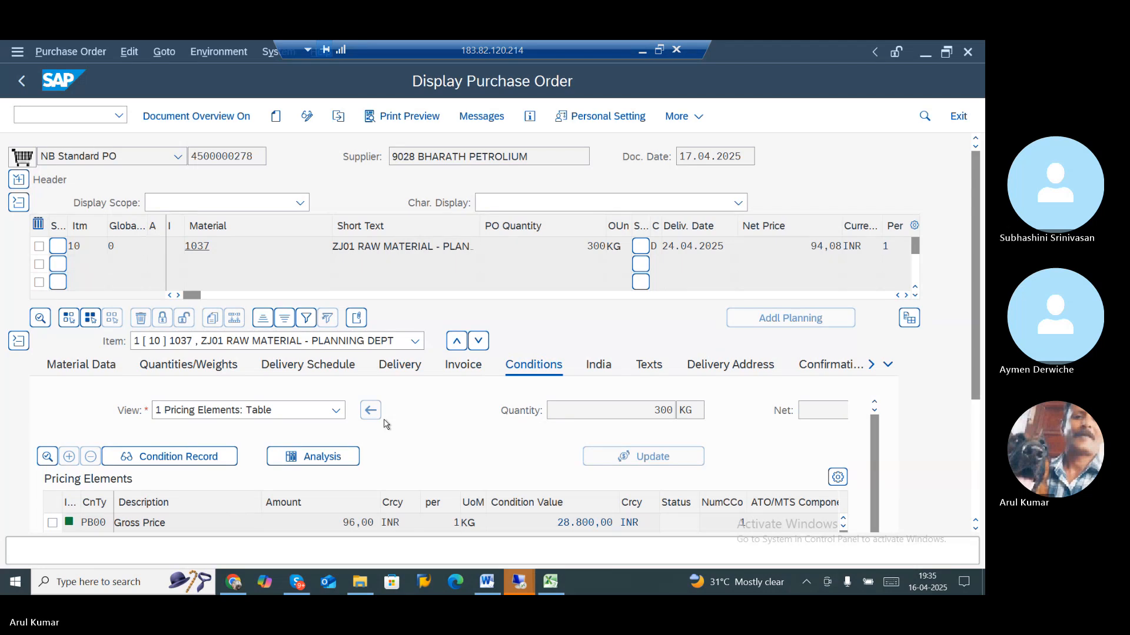
scroll(385, 423, "down", 5)
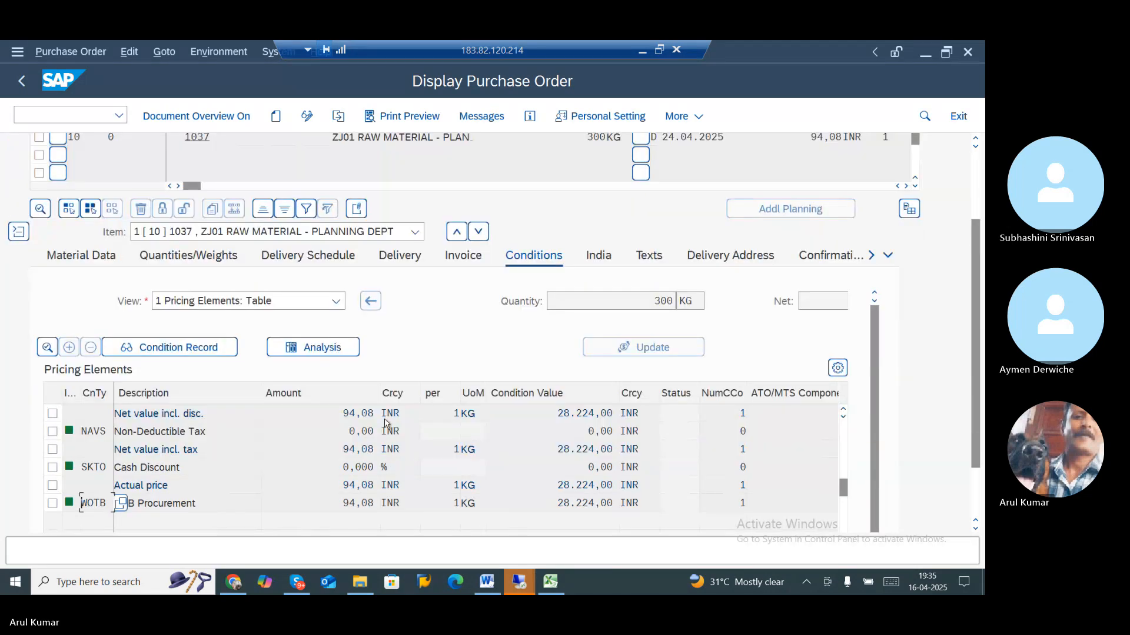
scroll(385, 423, "up", 2)
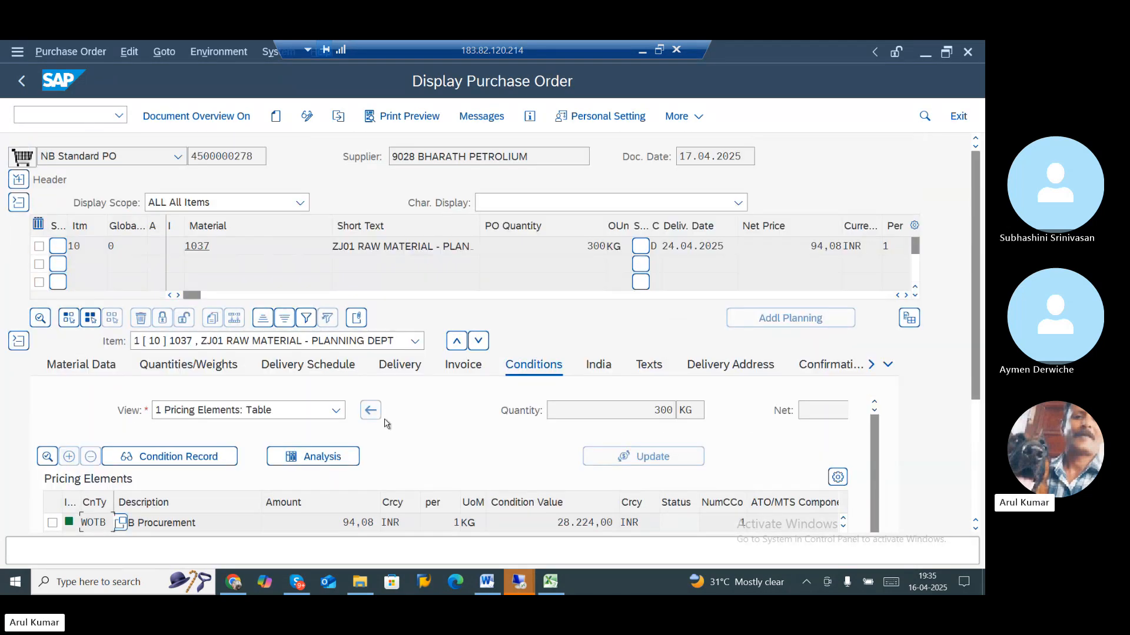
scroll(385, 427, "down", 3)
scroll(385, 469, "up", 3)
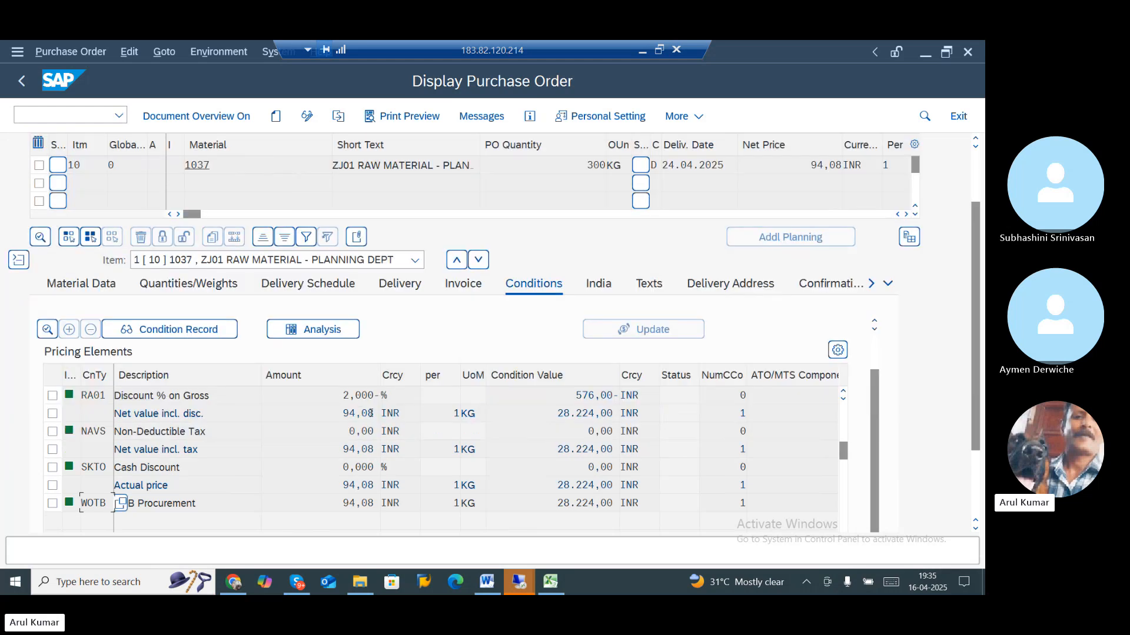
scroll(360, 418, "up", 2)
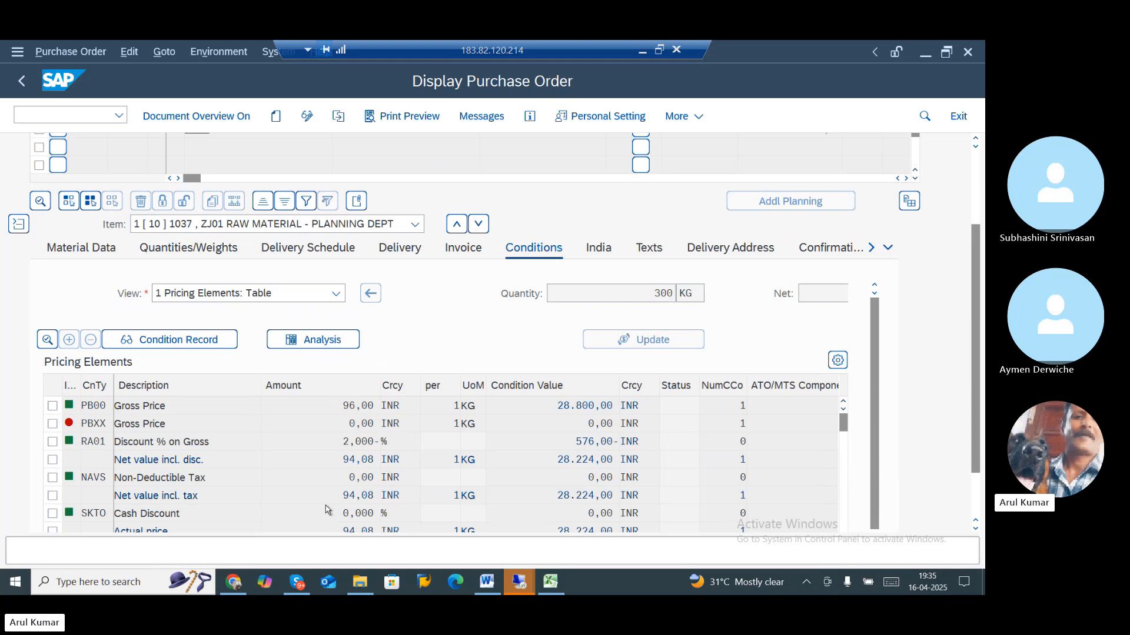
scroll(420, 360, "up", 4)
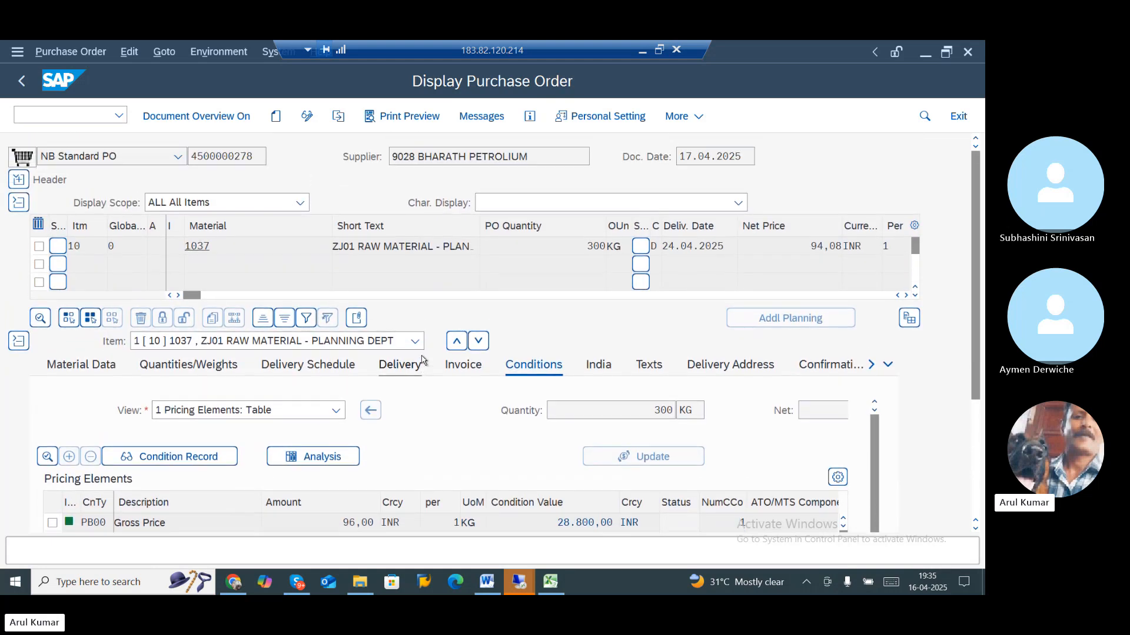
scroll(412, 412, "down", 5)
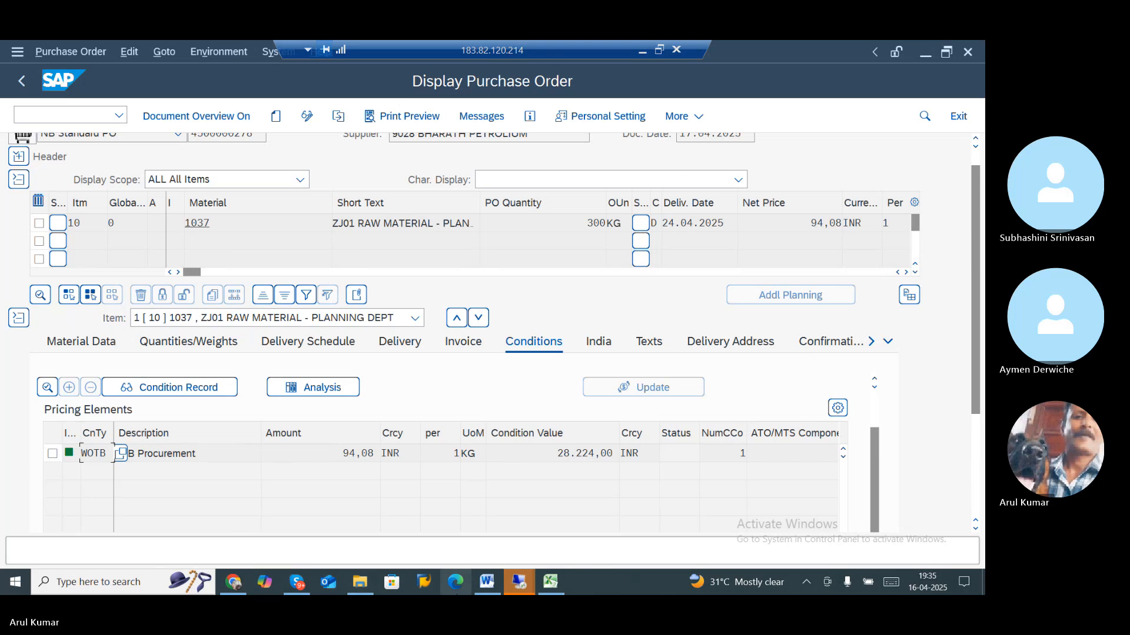
- Consult the Word guide on checking how a purchase order was created, and start General Table Display in SAP with /NSE16N
left_click(487, 585)
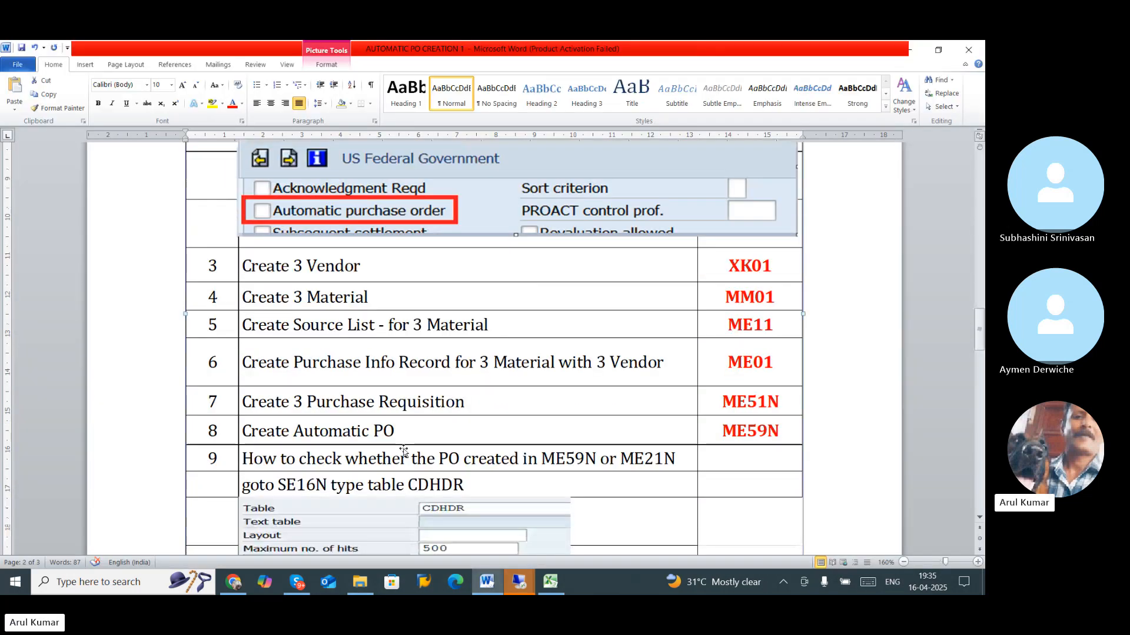
scroll(404, 451, "down", 4)
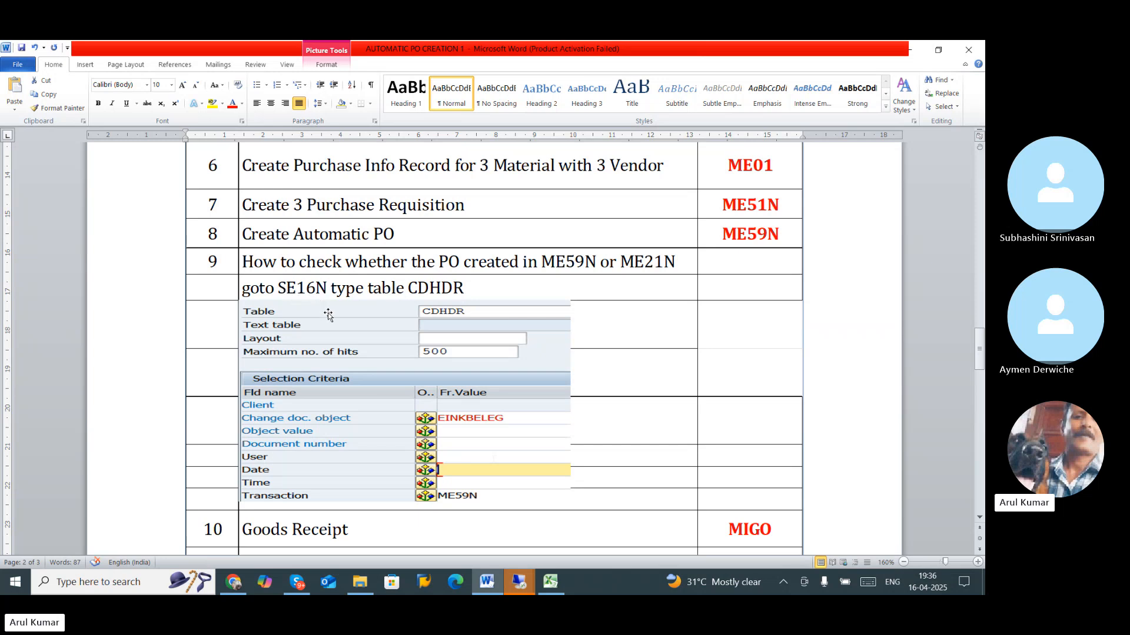
key("alt+Tab")
left_click(78, 116)
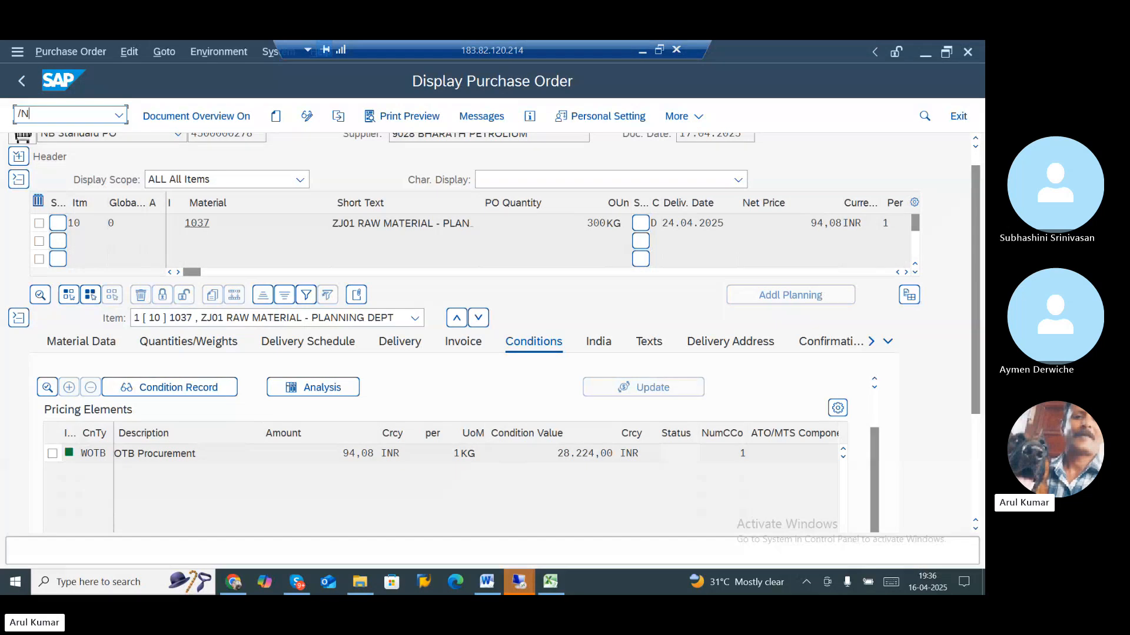
type("/NSE16N")
key("Return")
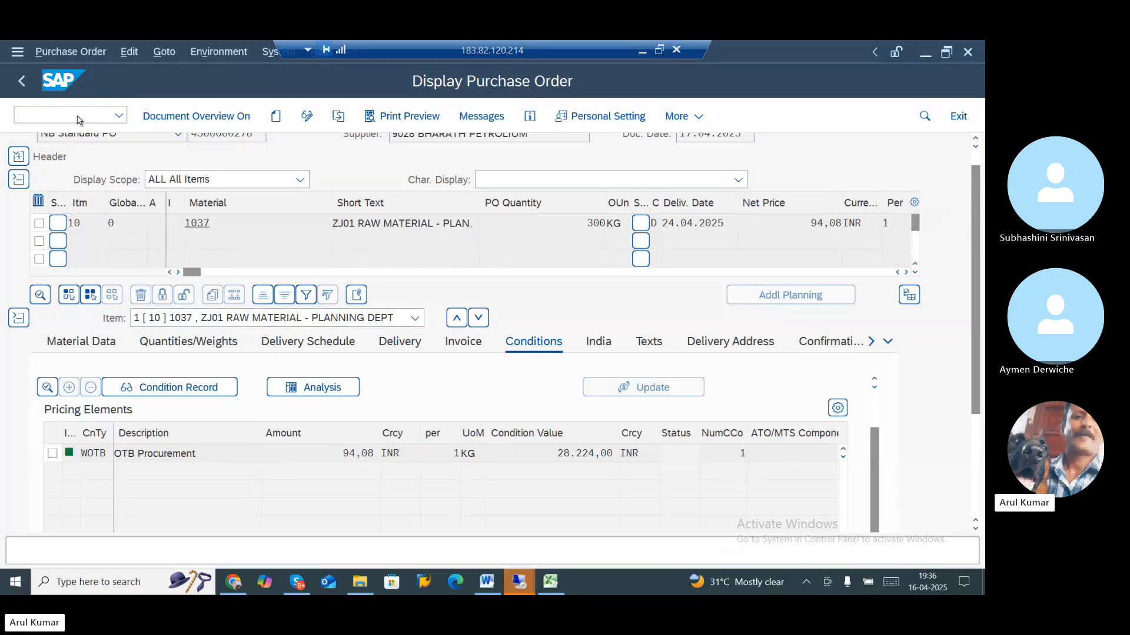
key("alt+Tab")
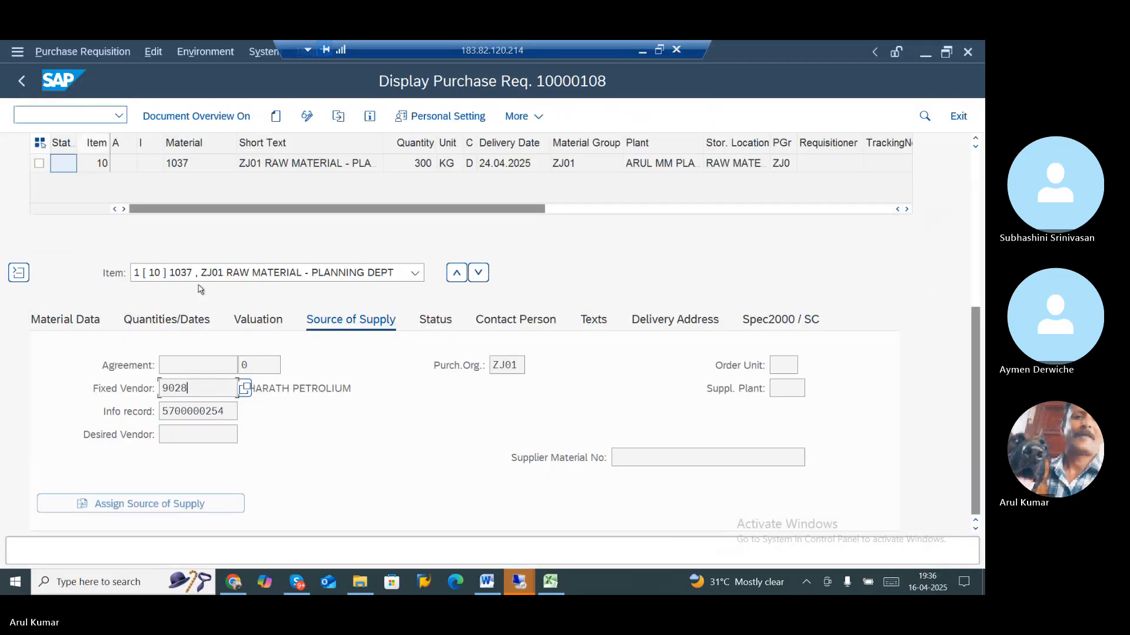
key("alt+Tab")
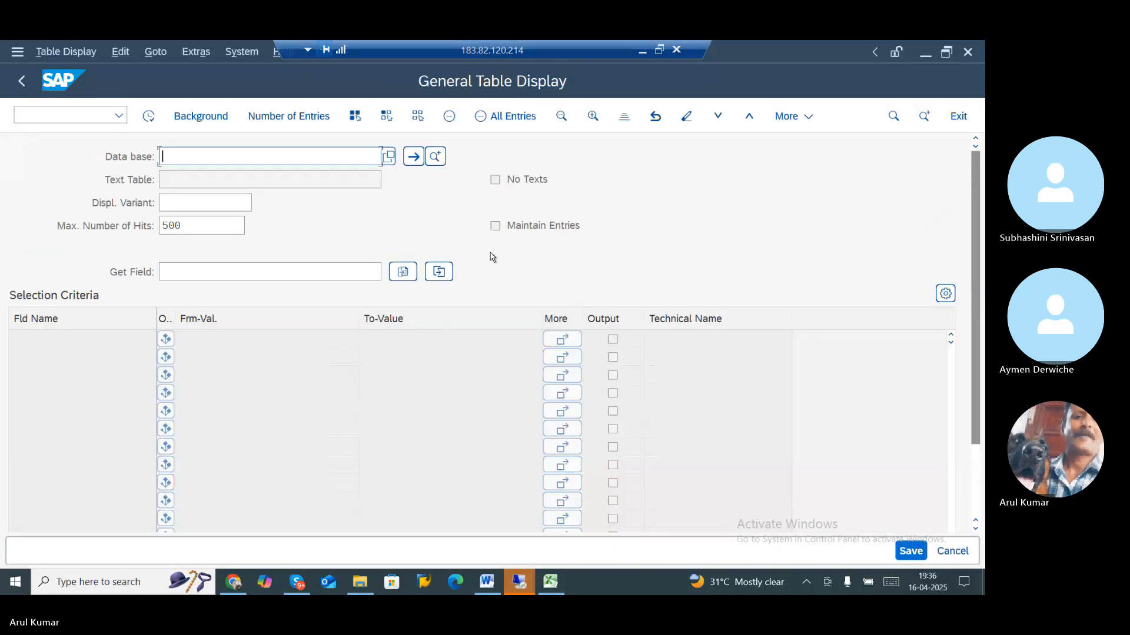
- Recheck the table name in the Word guide and load table CDHDR with its selection criteria in General Table Display
left_click(486, 582)
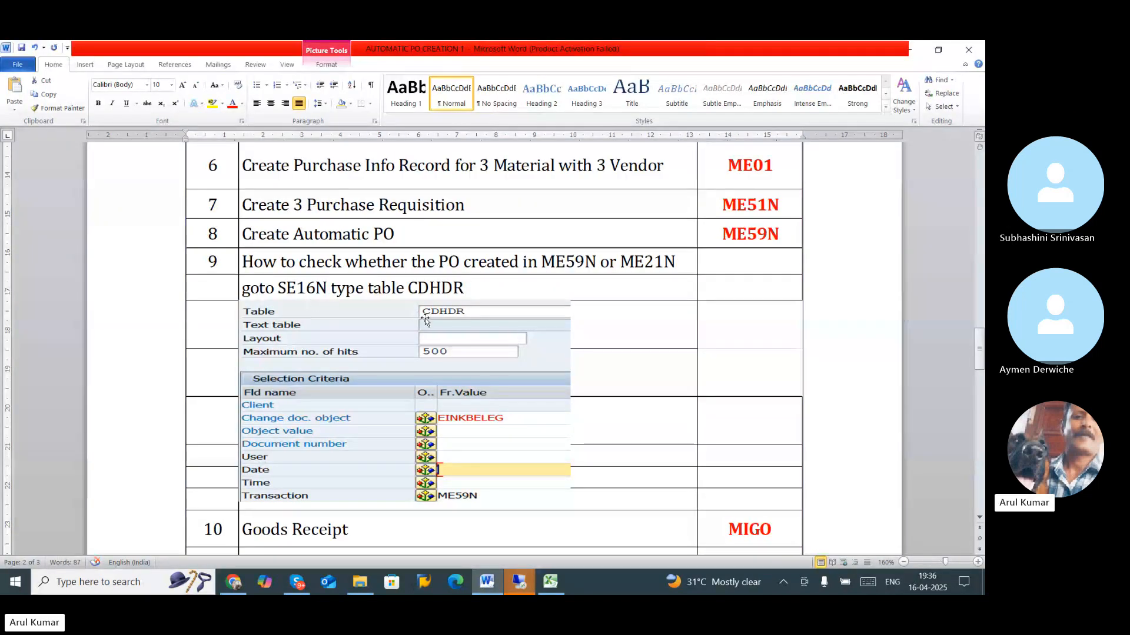
key("alt+Tab")
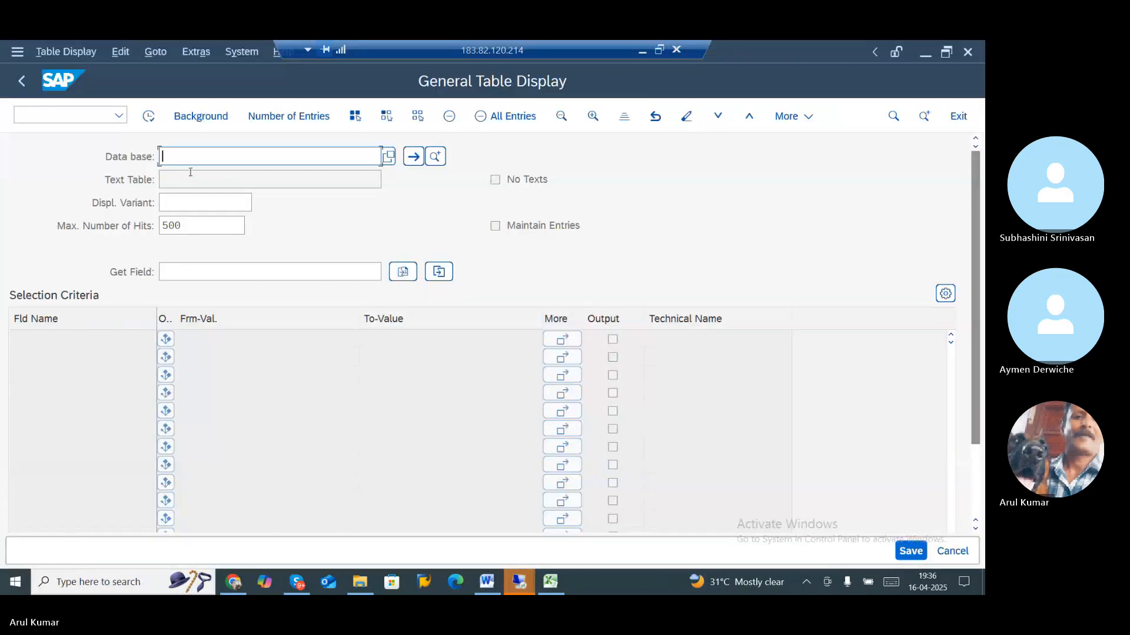
type("CDHDR")
key("Return")
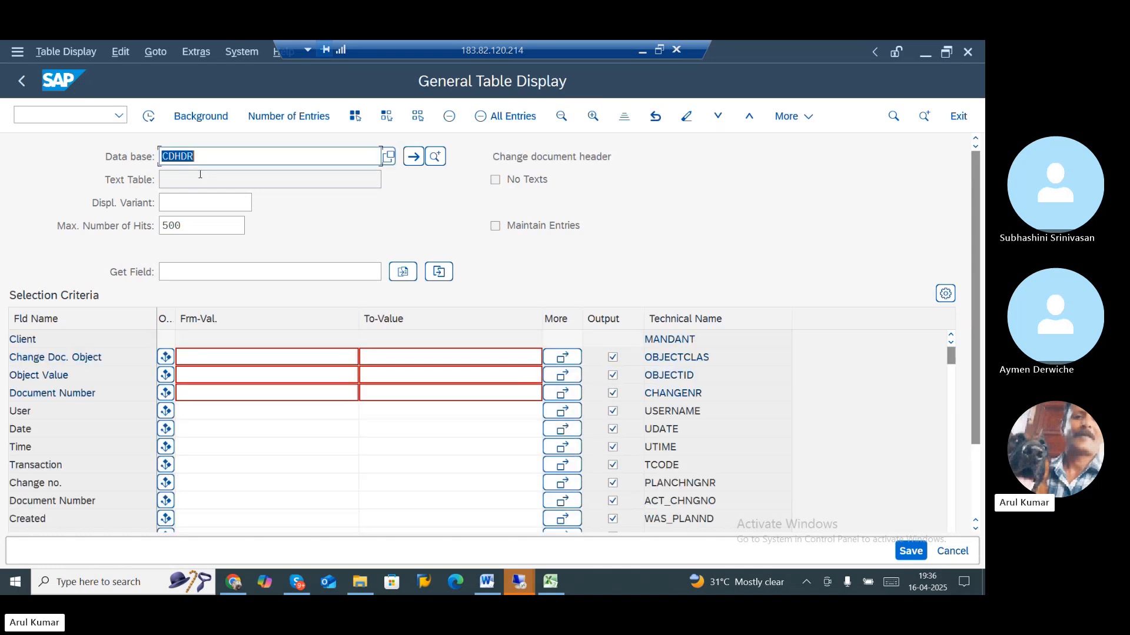
scroll(289, 450, "down", 2)
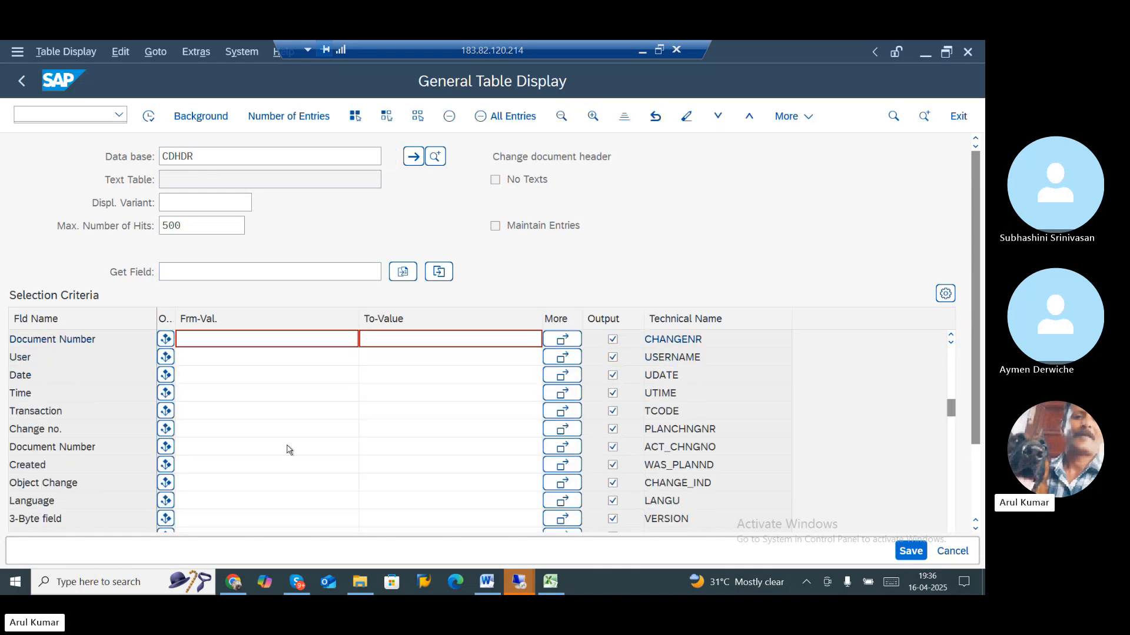
- Set the Transaction selection criterion for table CDHDR to ME59N
left_click(205, 359)
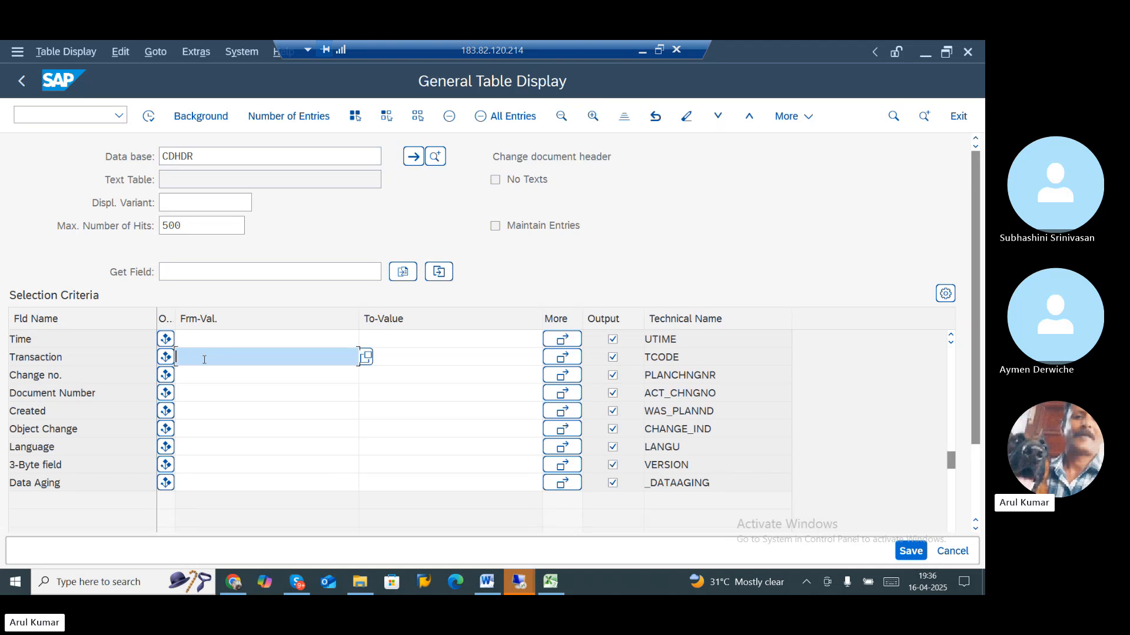
type("ME5")
key("BackSpace")
- In the other SAP session, leave the requisition display and look up the purchase order creation transactions under Logistics, Materials Management, Purchasing
key("alt+Tab")
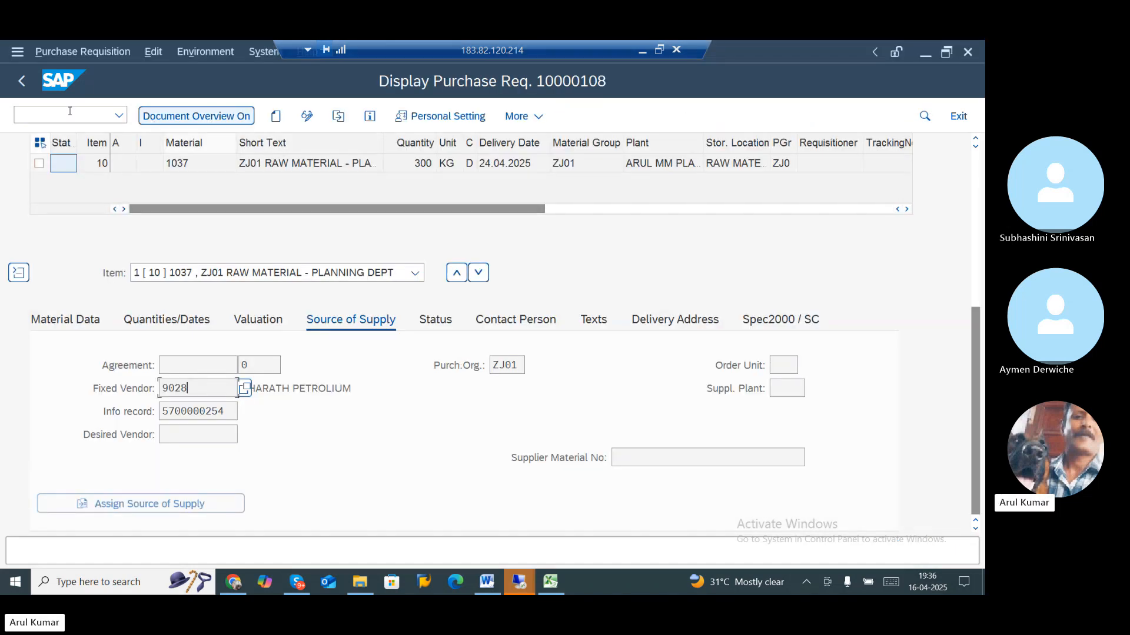
left_click(69, 111)
type("/n")
key("Return")
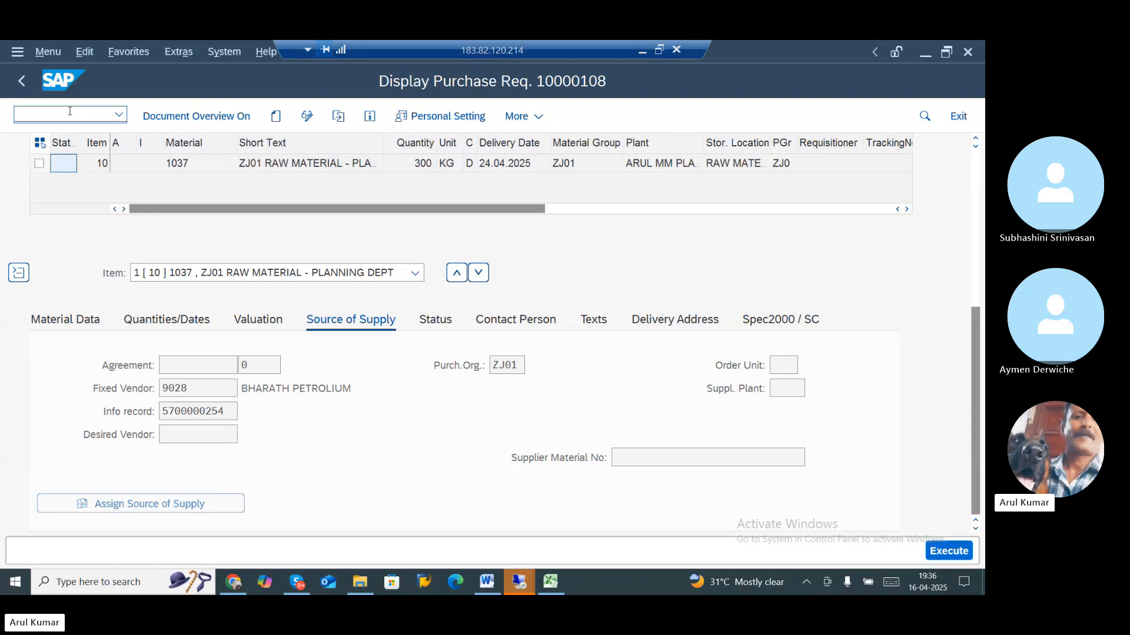
left_click(28, 330)
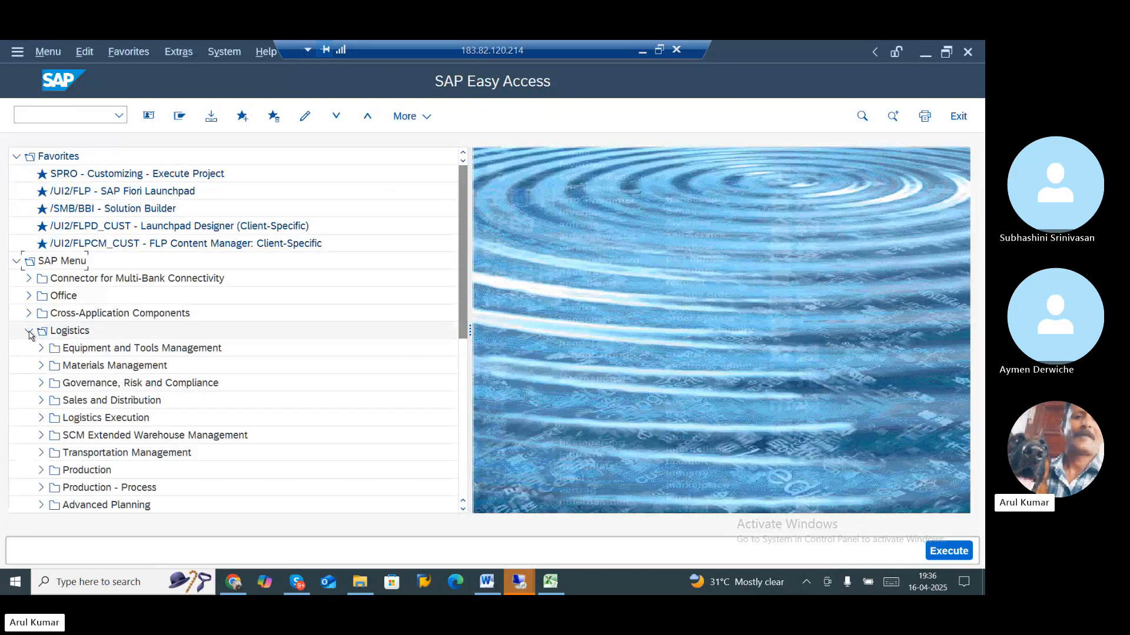
left_click(42, 365)
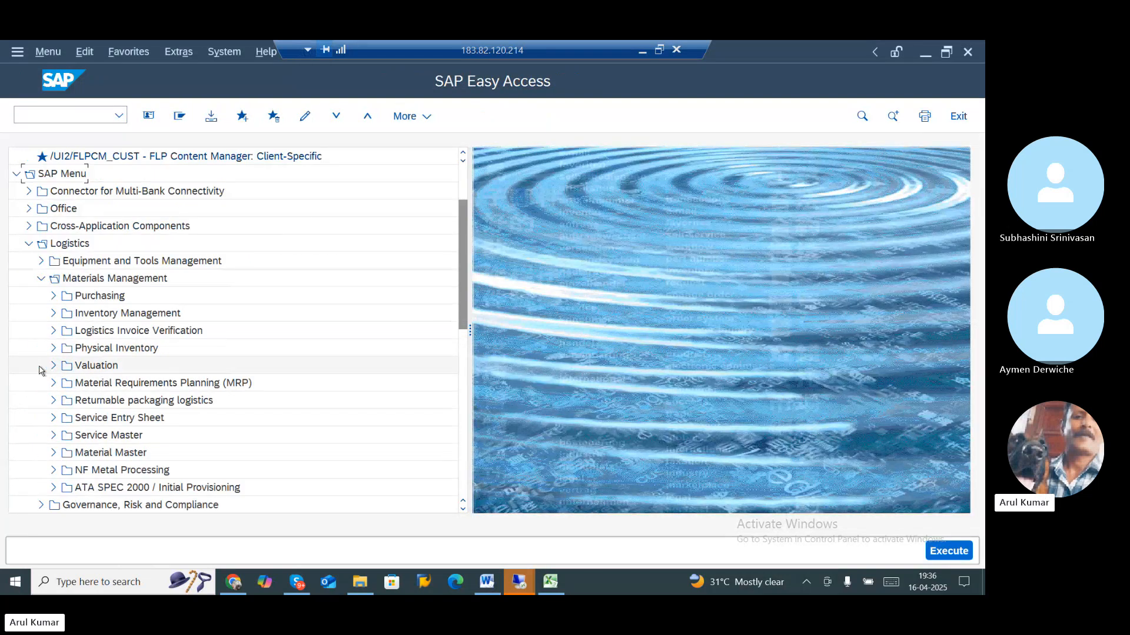
left_click(53, 296)
left_click(64, 314)
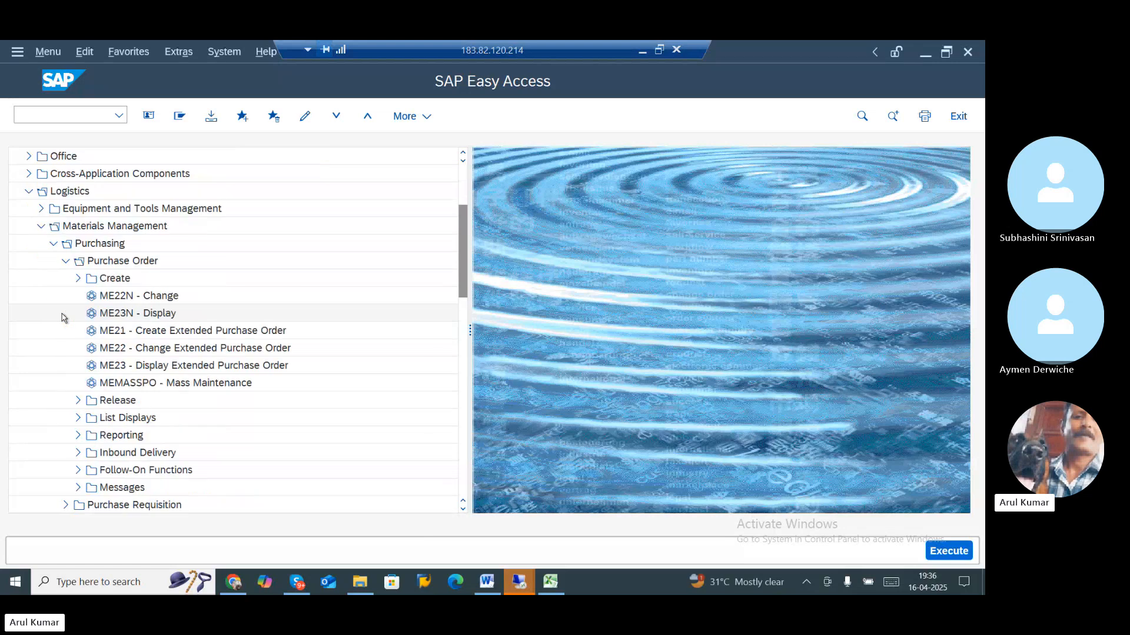
left_click(78, 279)
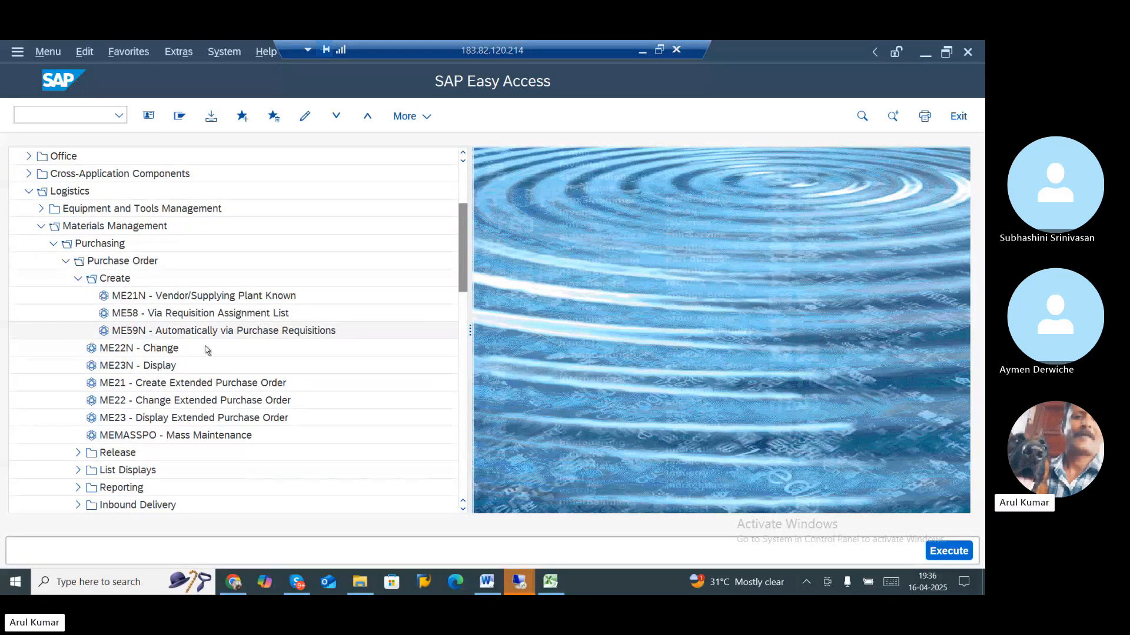
- Return to the CDHDR selection, review its criteria and run the search for ME59N entries, checking the Date column of the results
key("alt+Tab")
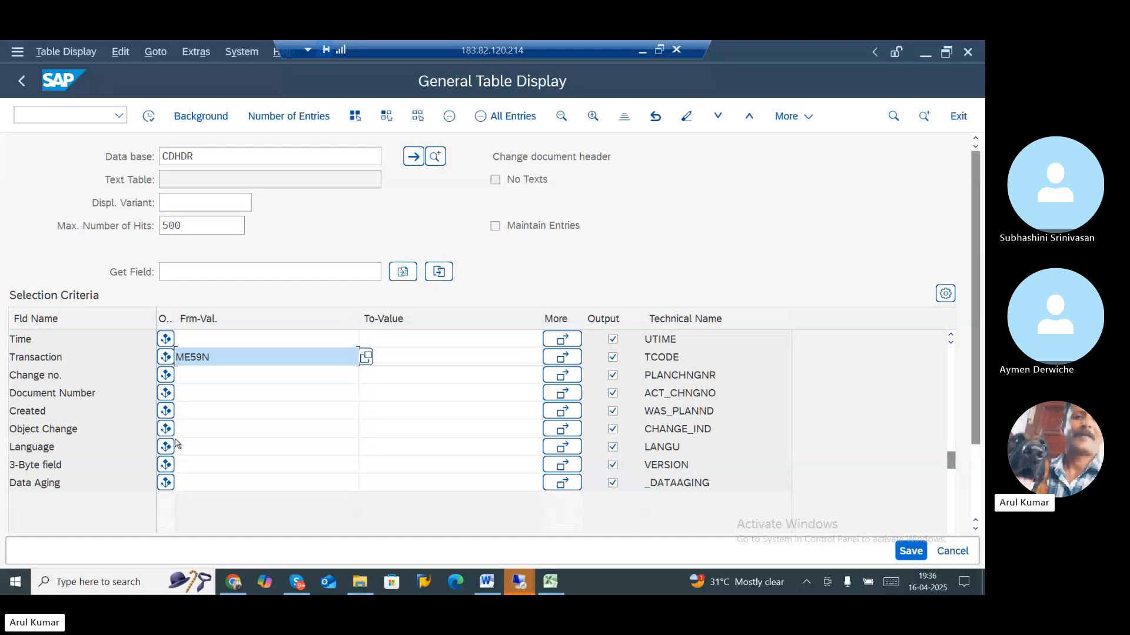
left_click_drag(222, 357, 100, 354)
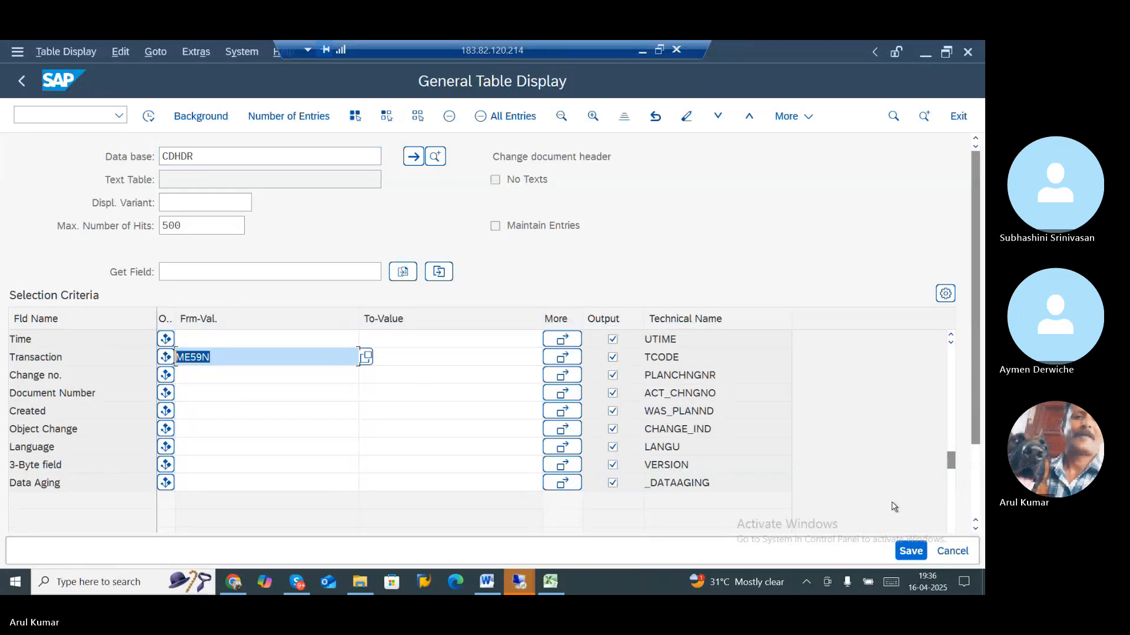
left_click(477, 377)
scroll(479, 374, "up", 2)
scroll(479, 374, "down", 1)
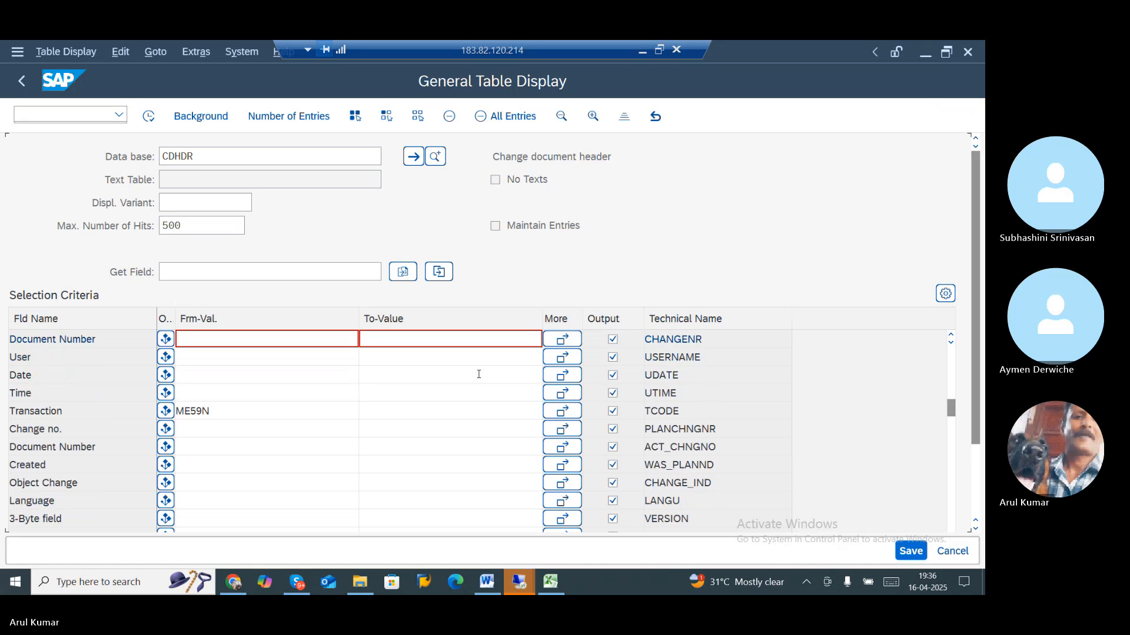
scroll(479, 374, "up", 1)
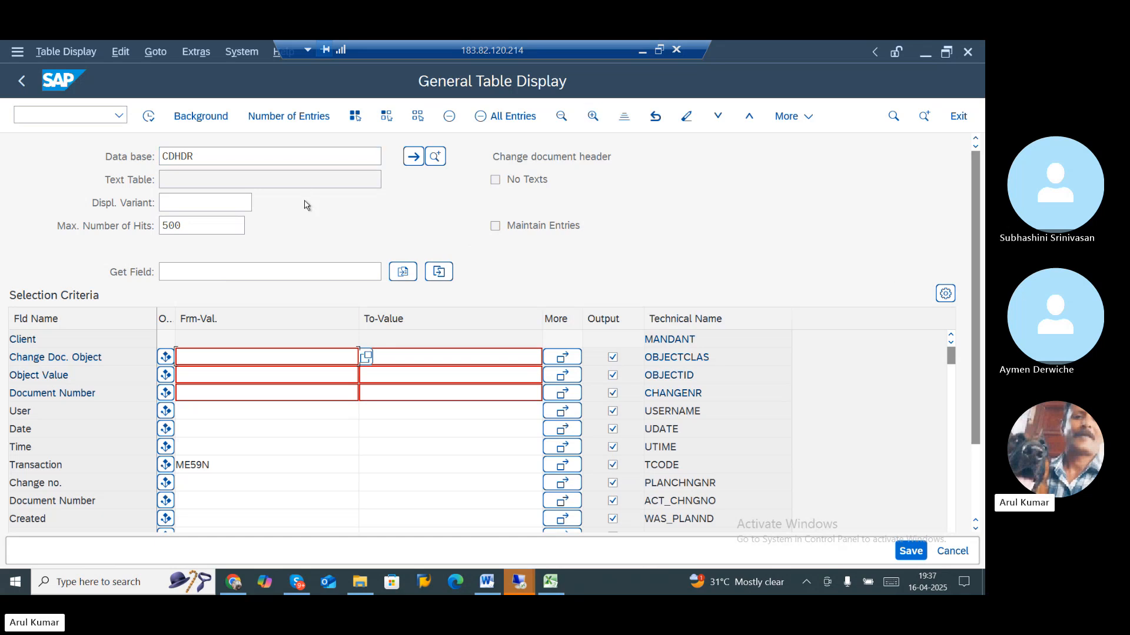
scroll(214, 355, "down", 2)
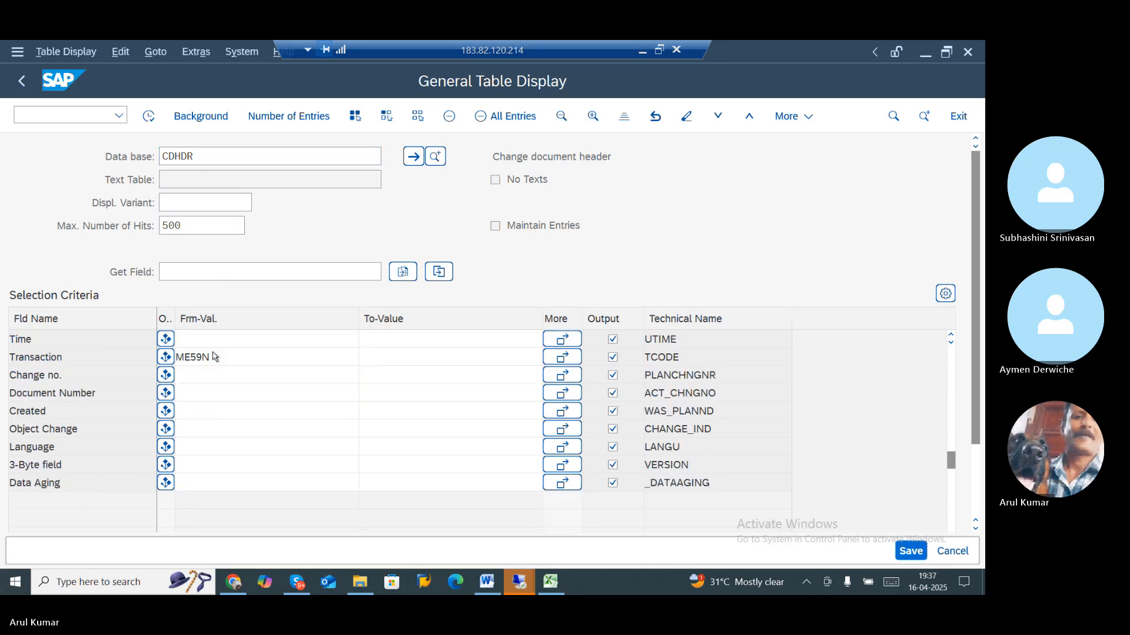
scroll(213, 355, "up", 2)
scroll(214, 352, "down", 1)
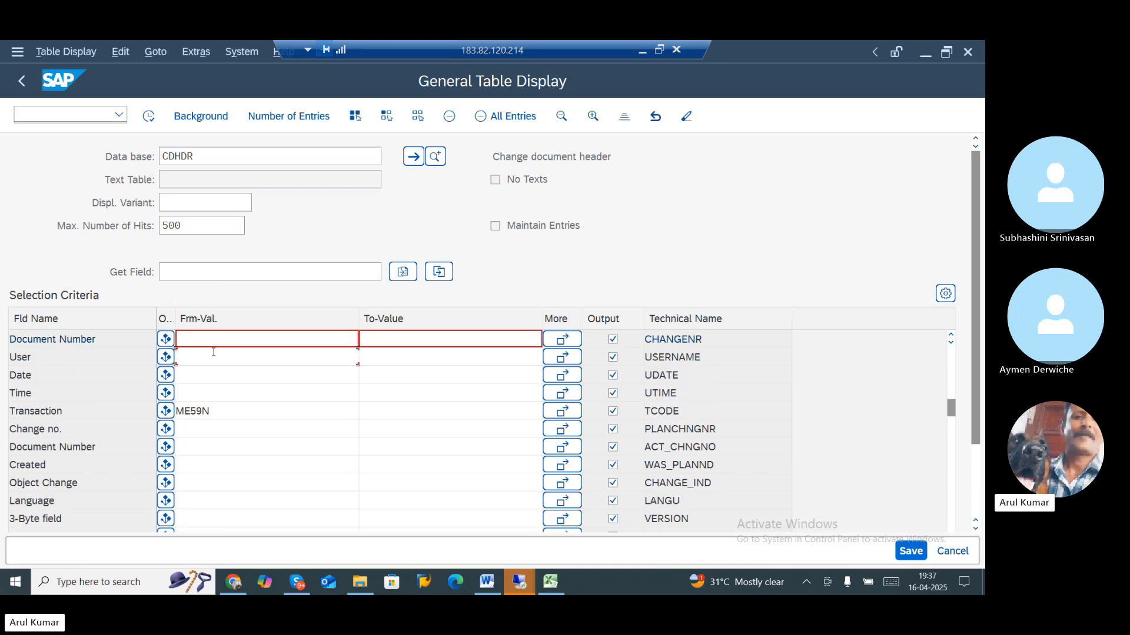
scroll(213, 352, "up", 1)
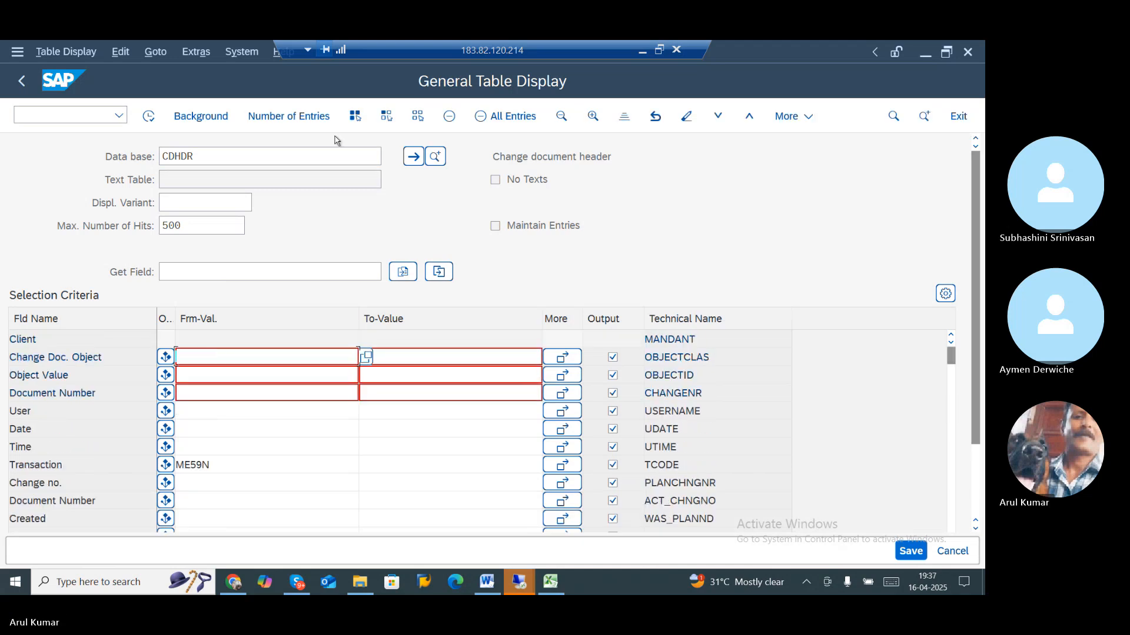
left_click(147, 117)
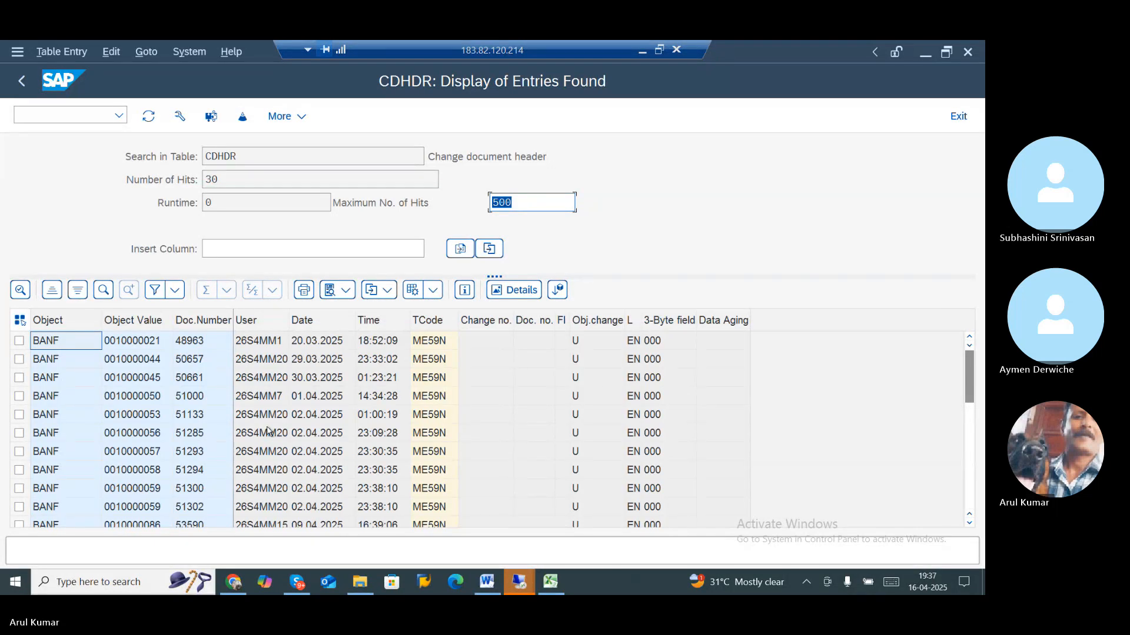
key("F10")
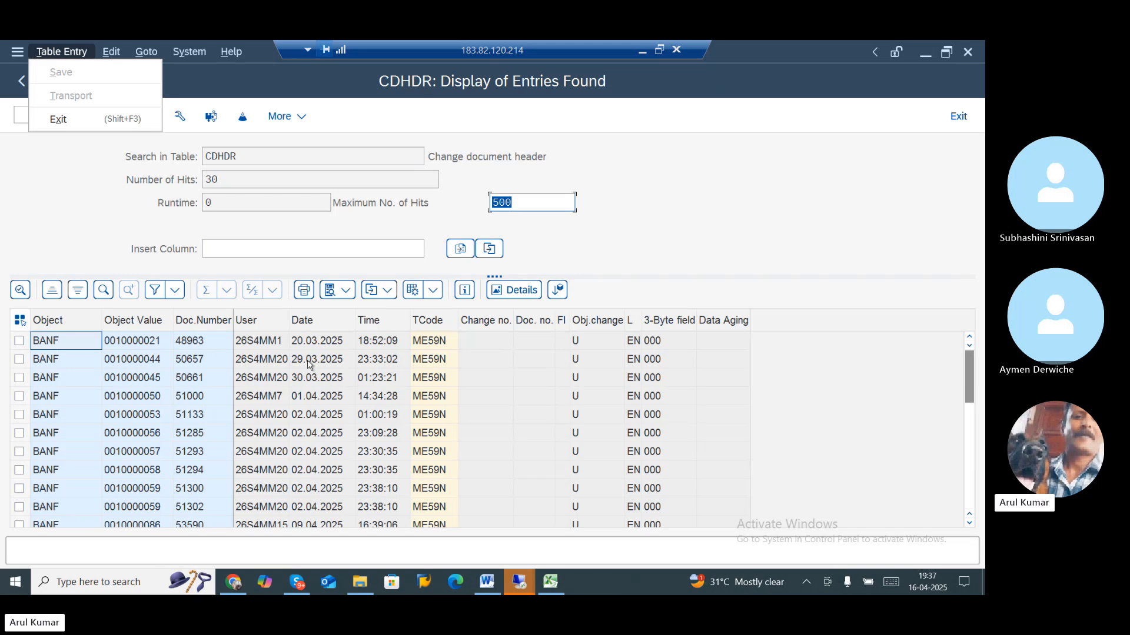
left_click(320, 323)
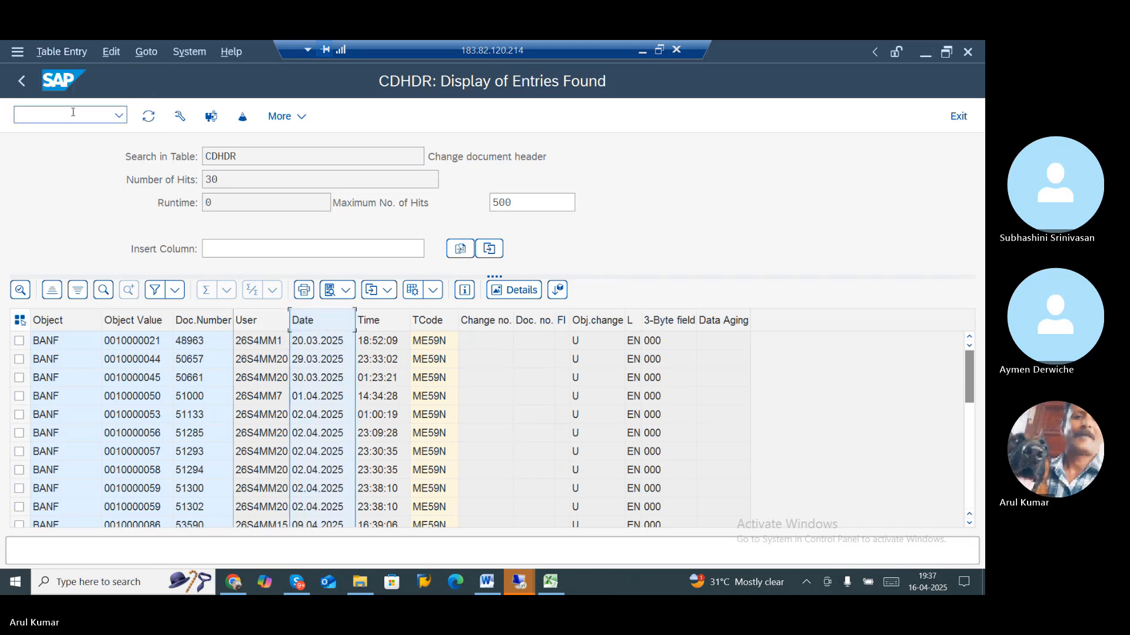
- Go back to the CDHDR selection criteria, set Date to 17.04.2025 and run the table search again
left_click(23, 82)
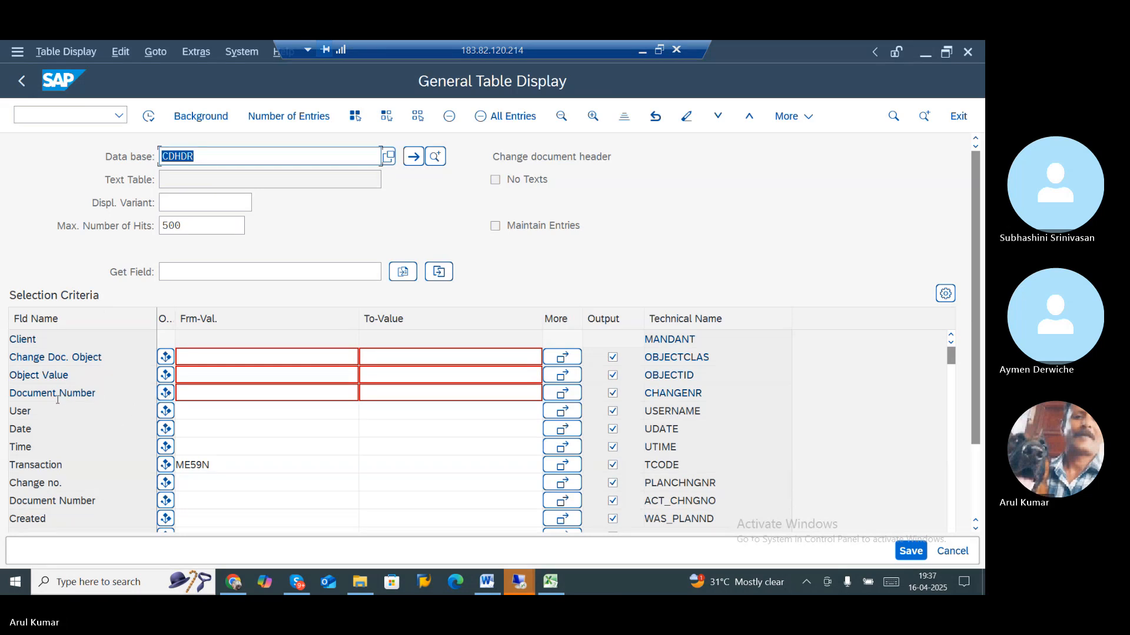
left_click(227, 429)
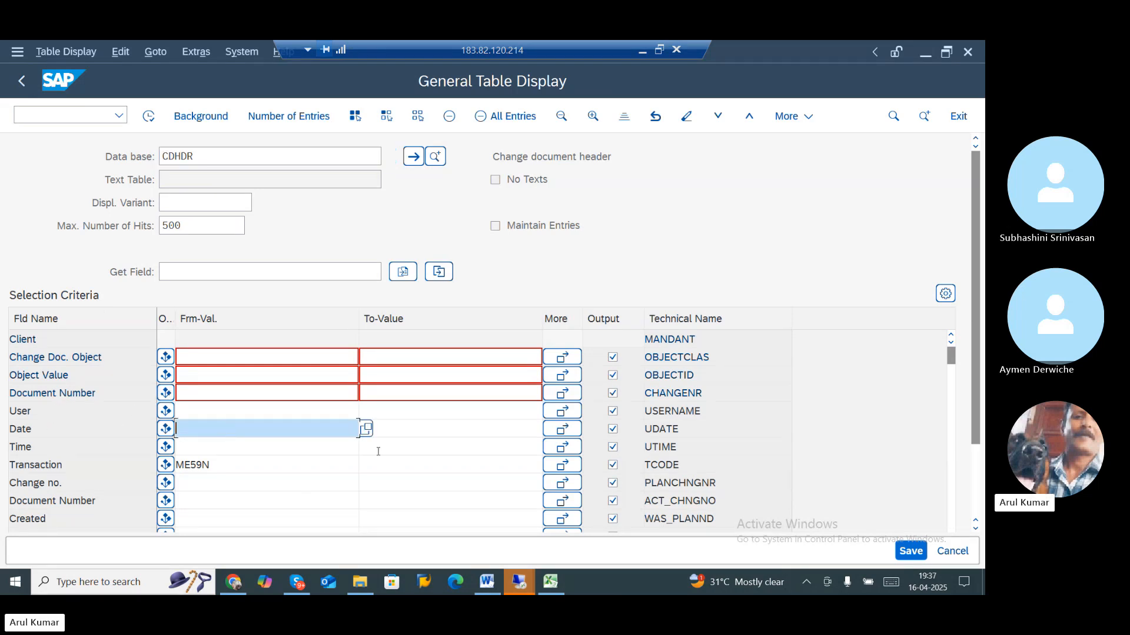
left_click(366, 428)
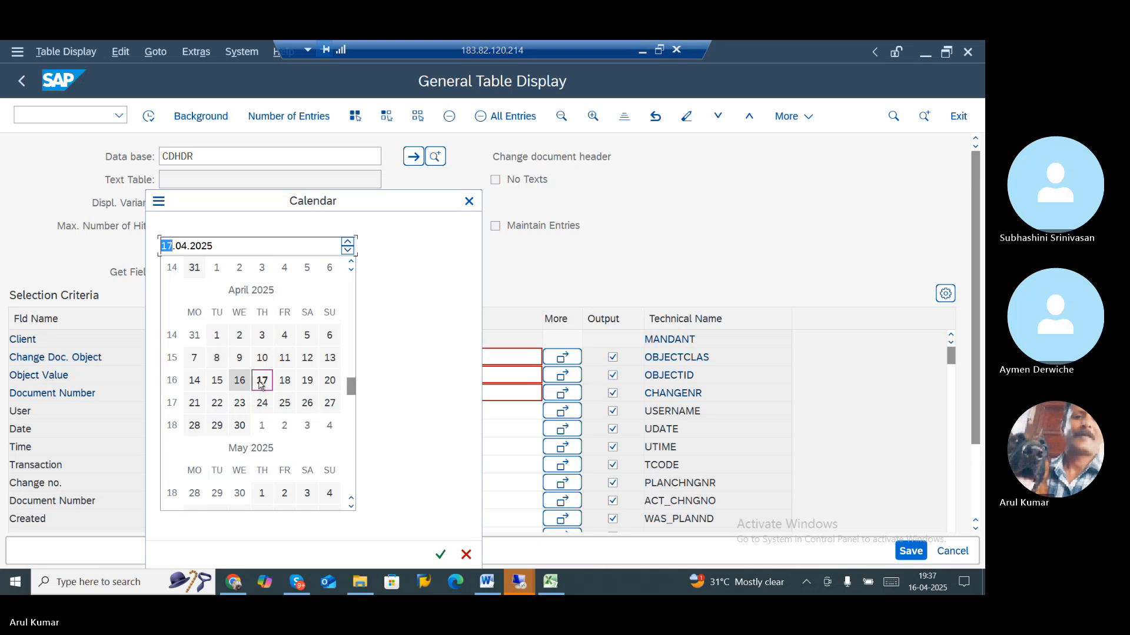
double_click(261, 382)
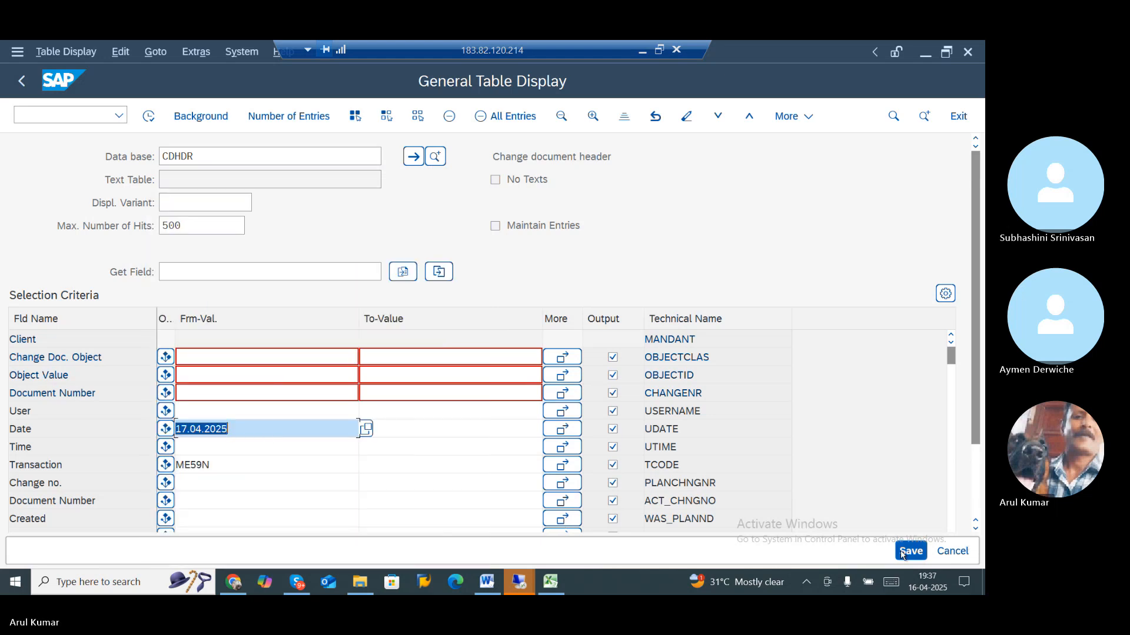
left_click(148, 117)
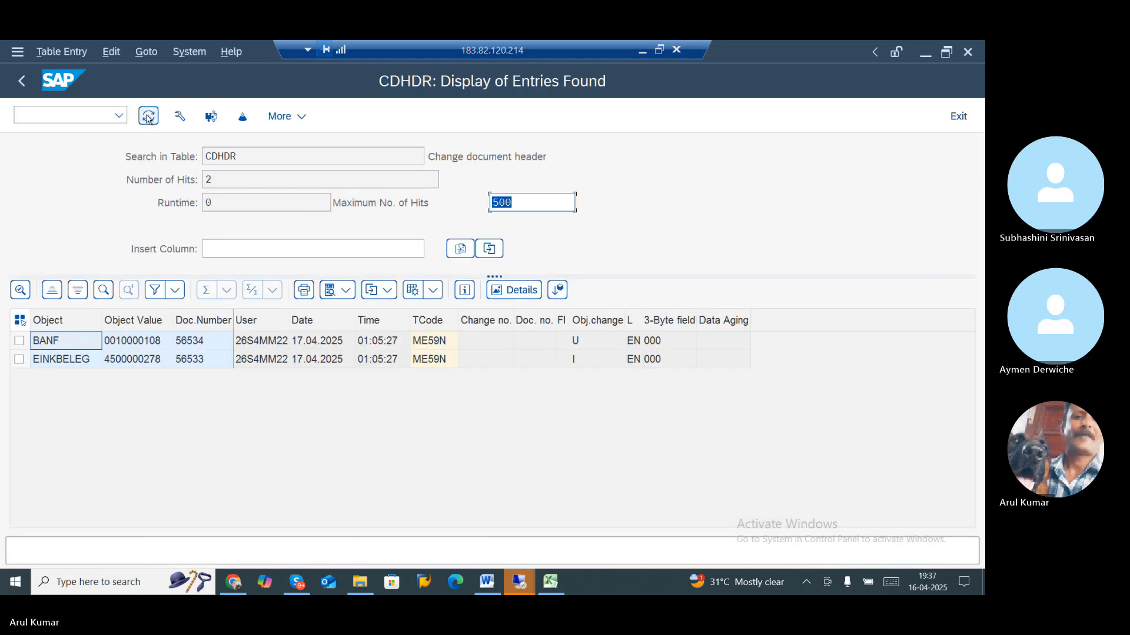
- Examine the object value and user of the EINKBELEG entry to confirm which document ME59N created
left_click(128, 362)
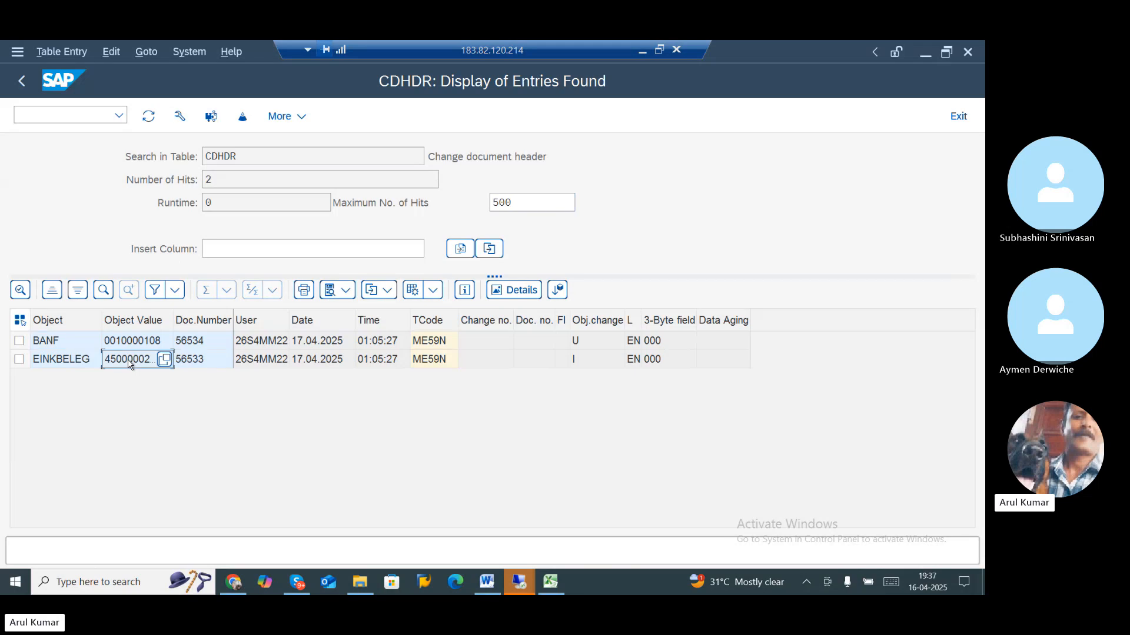
left_click(279, 362)
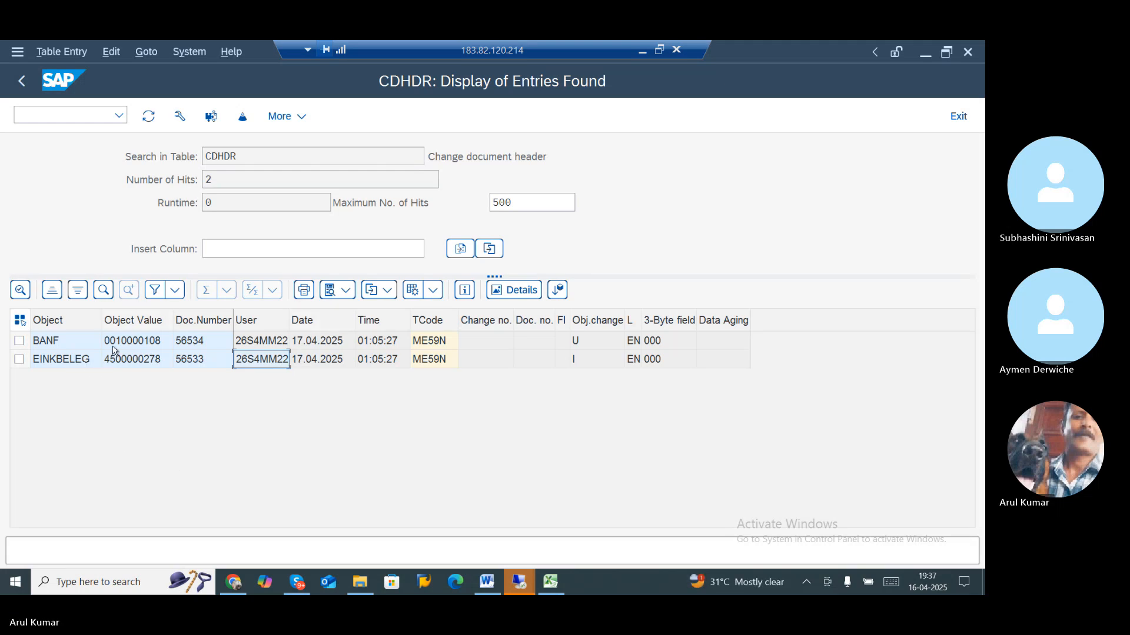
left_click(126, 364)
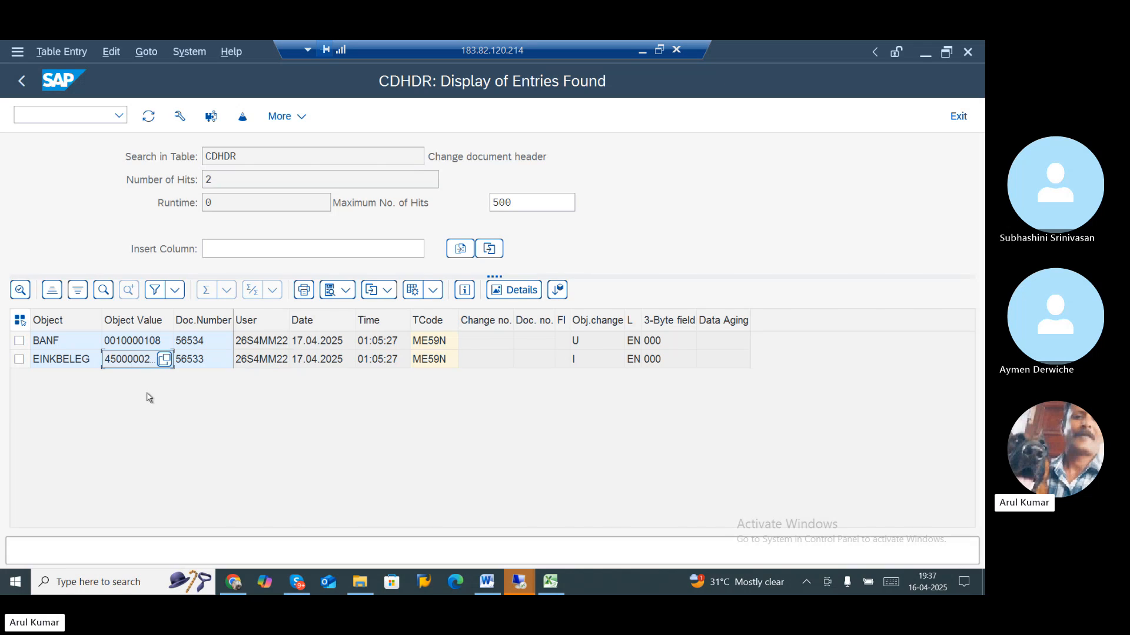
- Switch to the Word guide and review the automatic purchase order steps, from the master data settings through the CDHDR check to payments
left_click(551, 582)
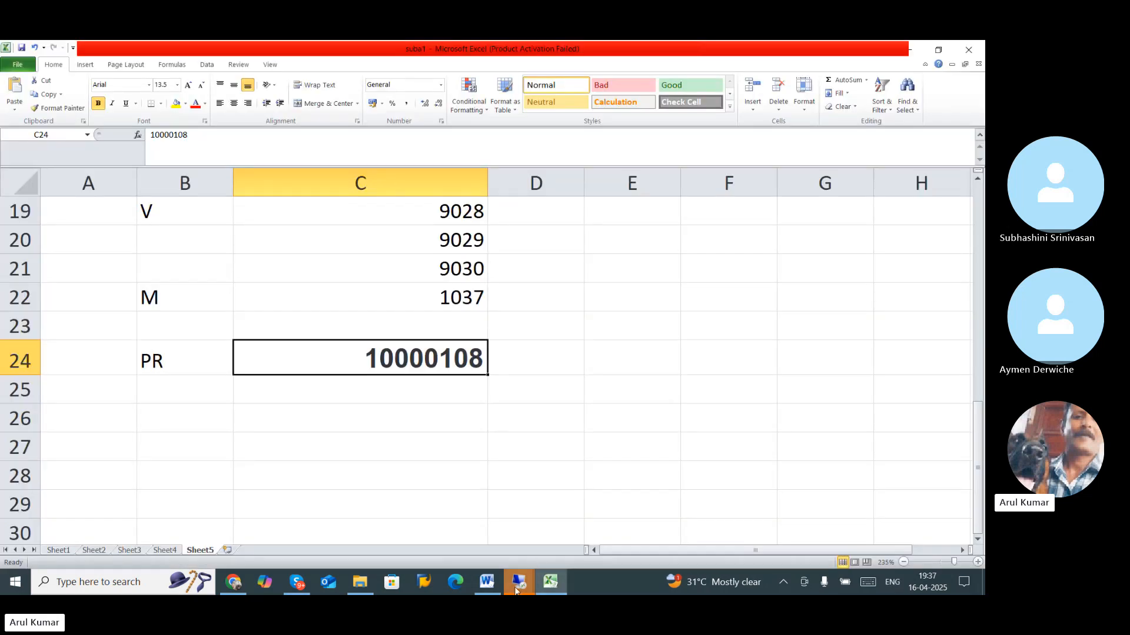
left_click(487, 583)
scroll(423, 389, "up", 5)
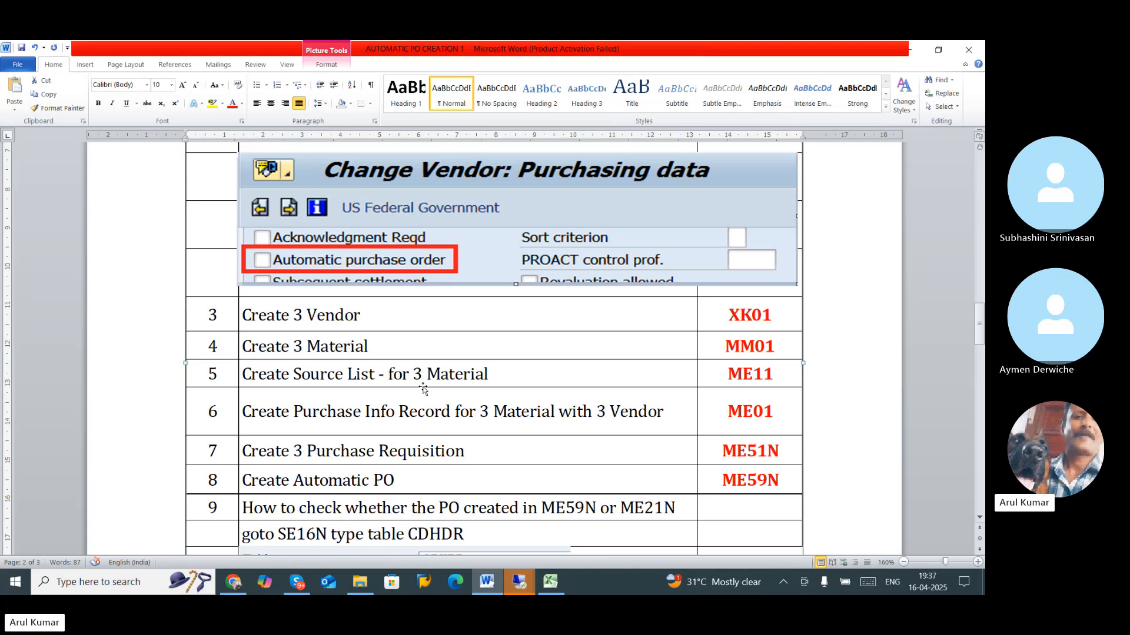
scroll(423, 389, "up", 5)
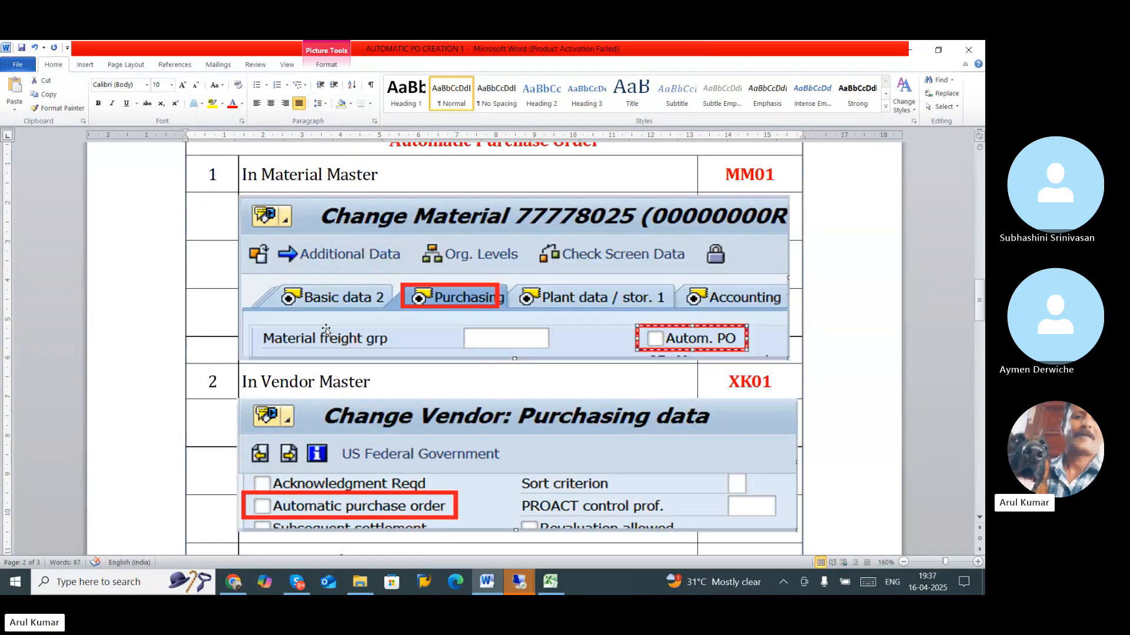
scroll(365, 400, "down", 7)
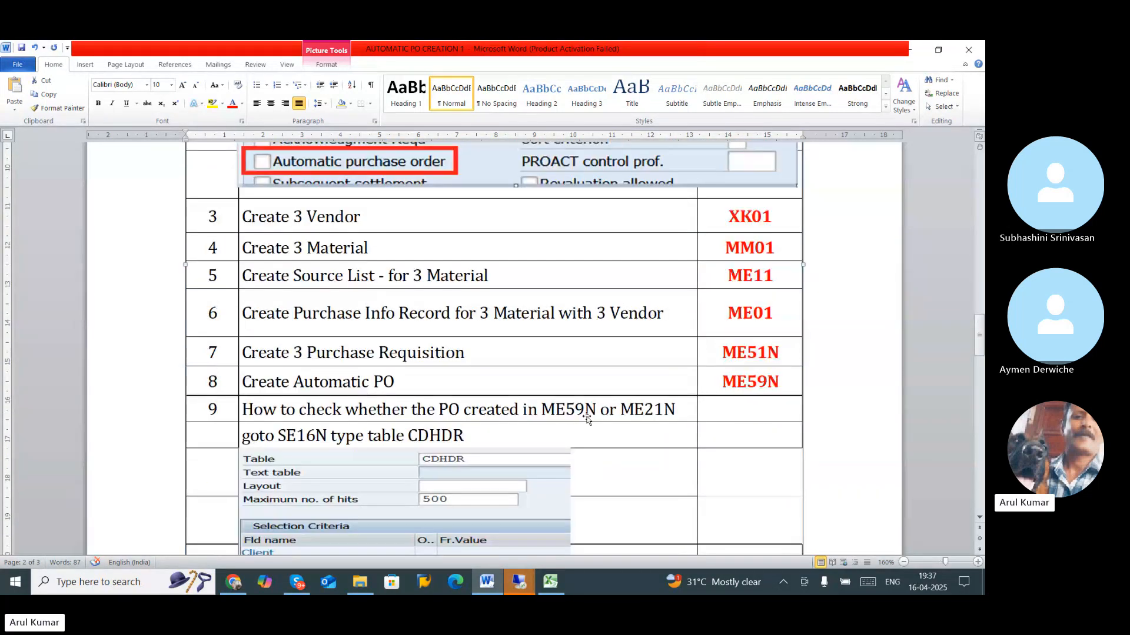
scroll(549, 438, "down", 5)
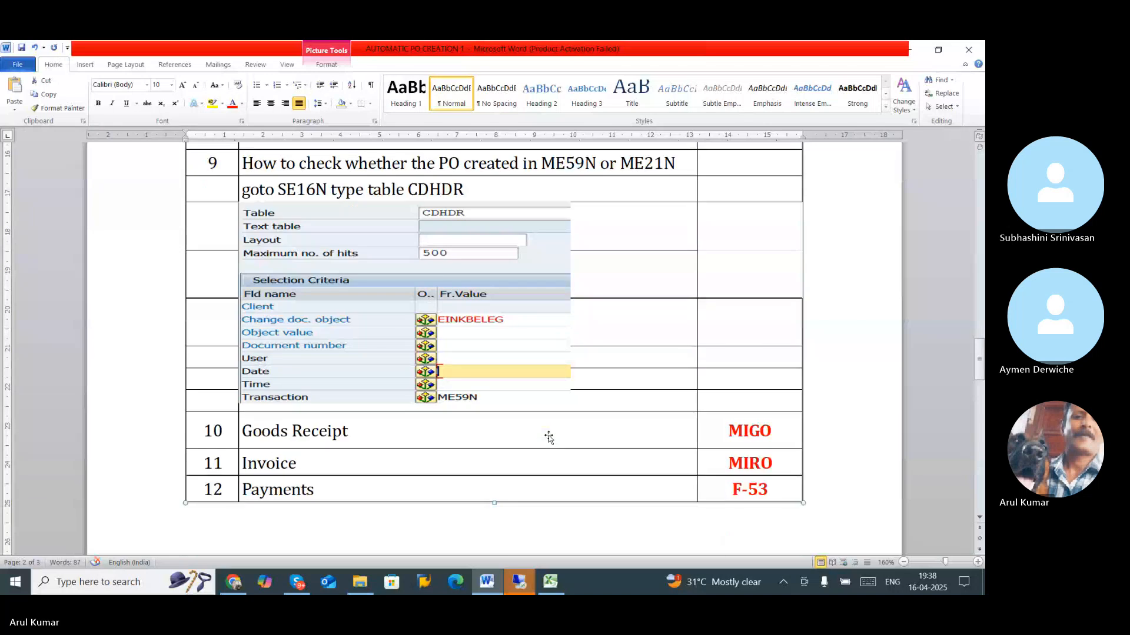
scroll(549, 438, "down", 1)
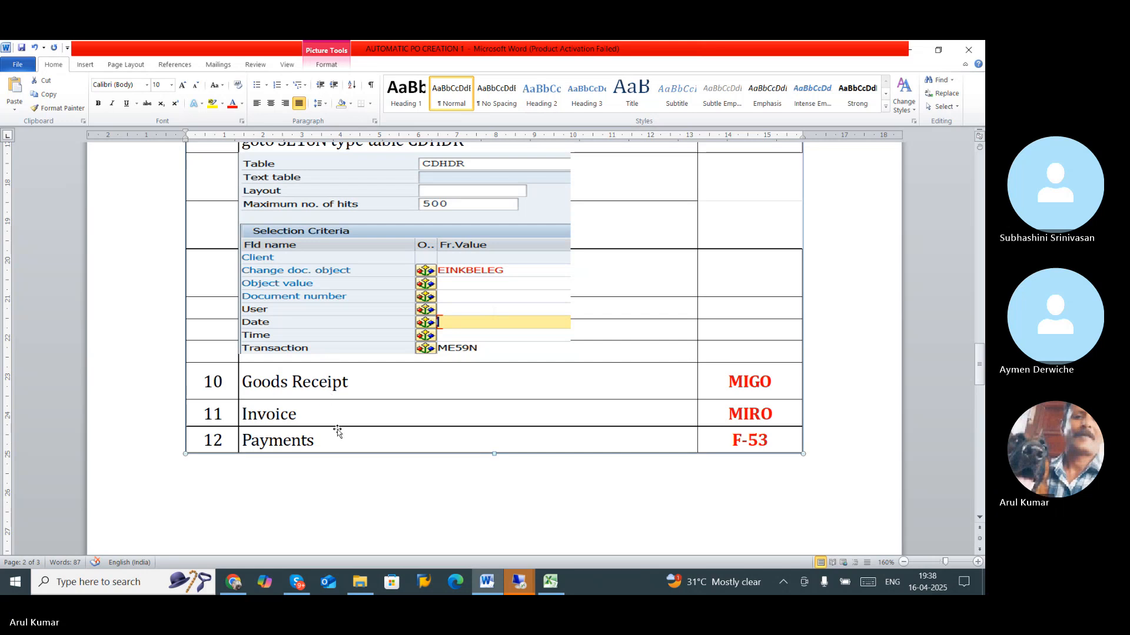
scroll(337, 431, "up", 3)
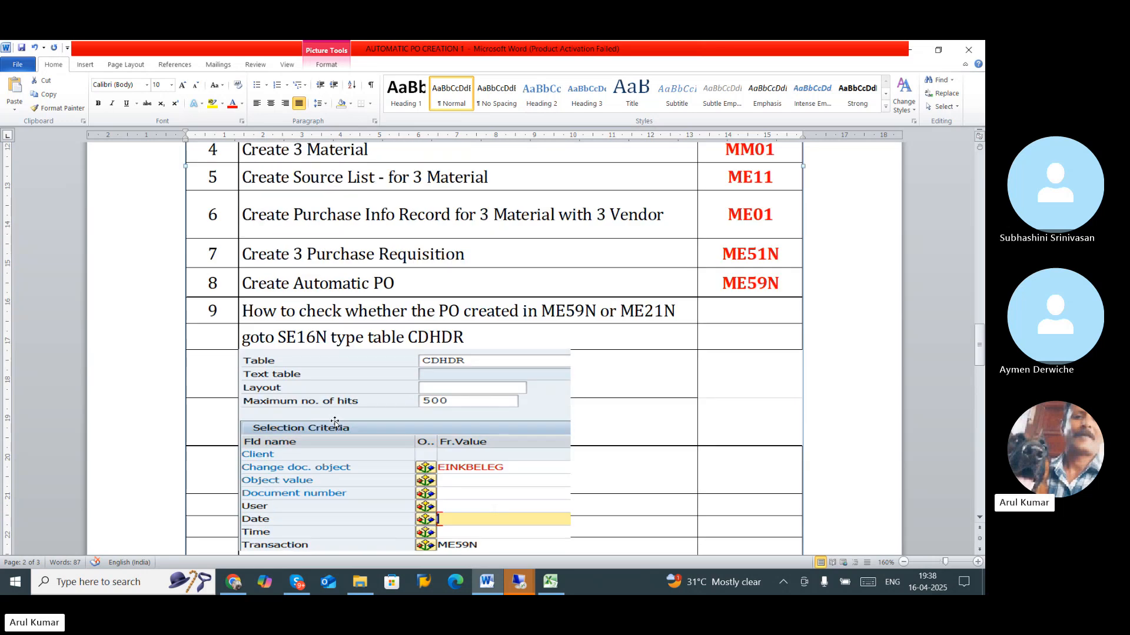
scroll(335, 422, "down", 2)
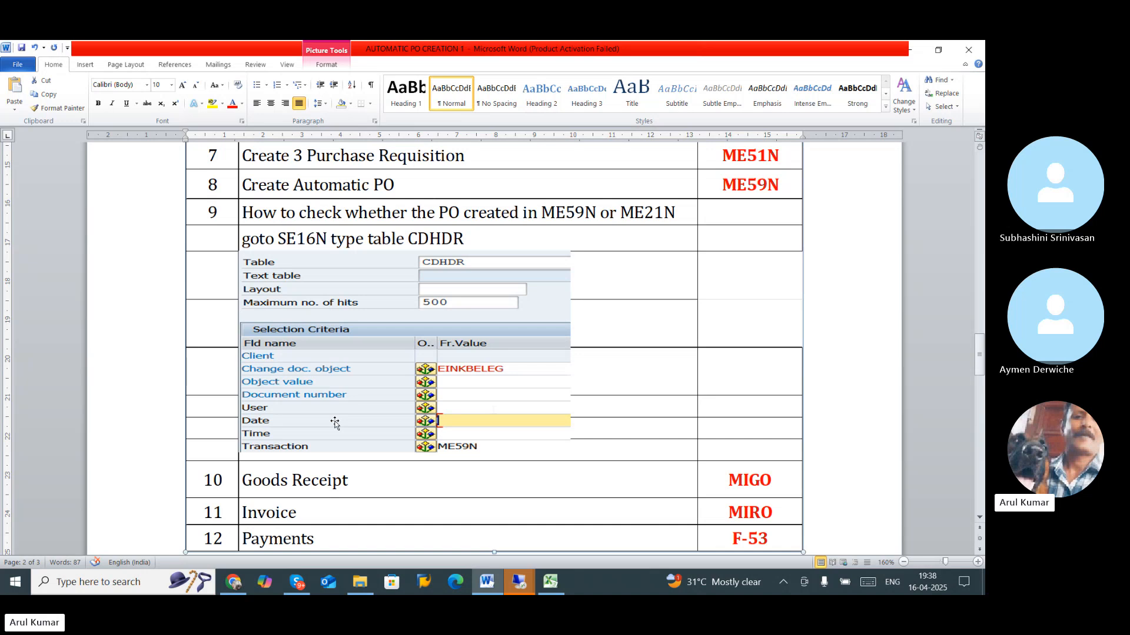
scroll(334, 422, "down", 6)
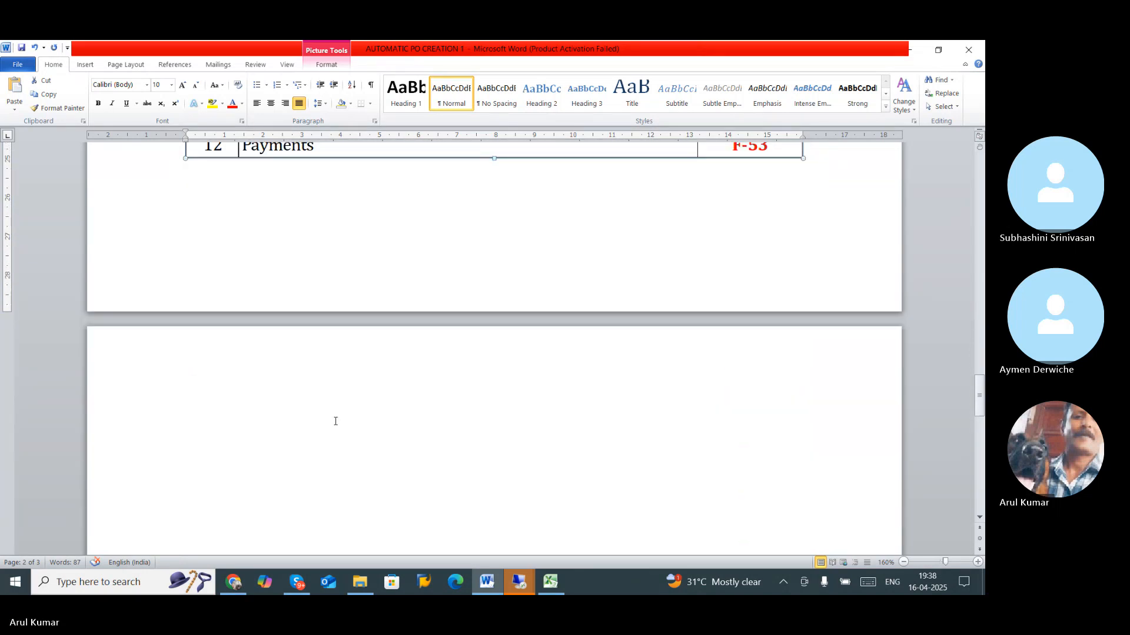
scroll(336, 422, "up", 7)
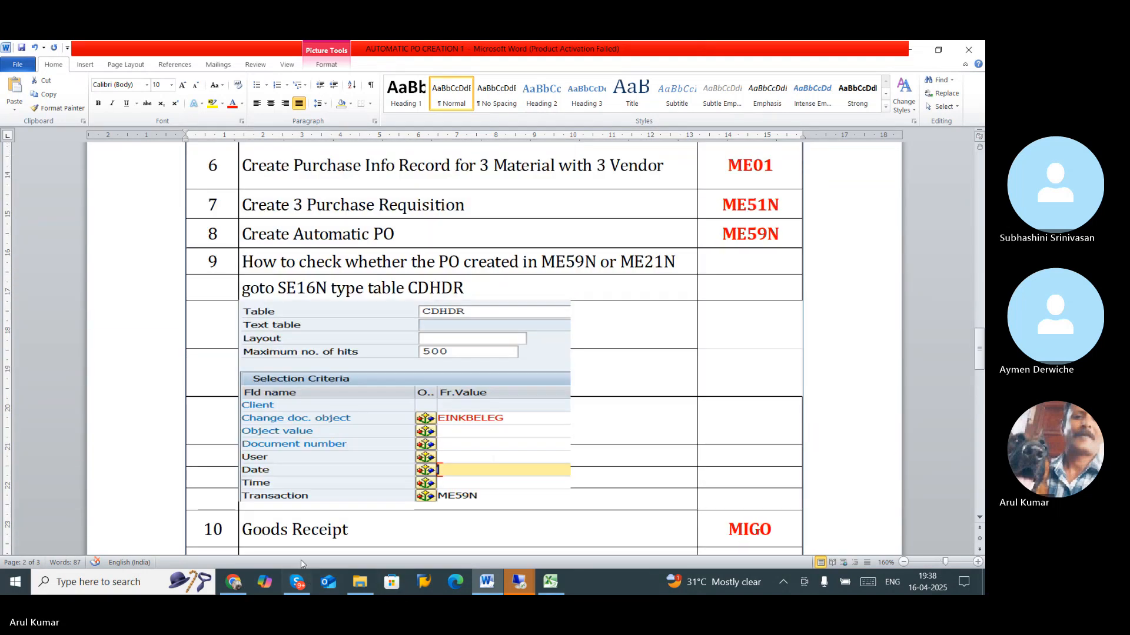
- Switch to the Excel workbook suba1 and correct the heading in B2 to AUTOMATIC PURCHASE ORDER
left_click(297, 582)
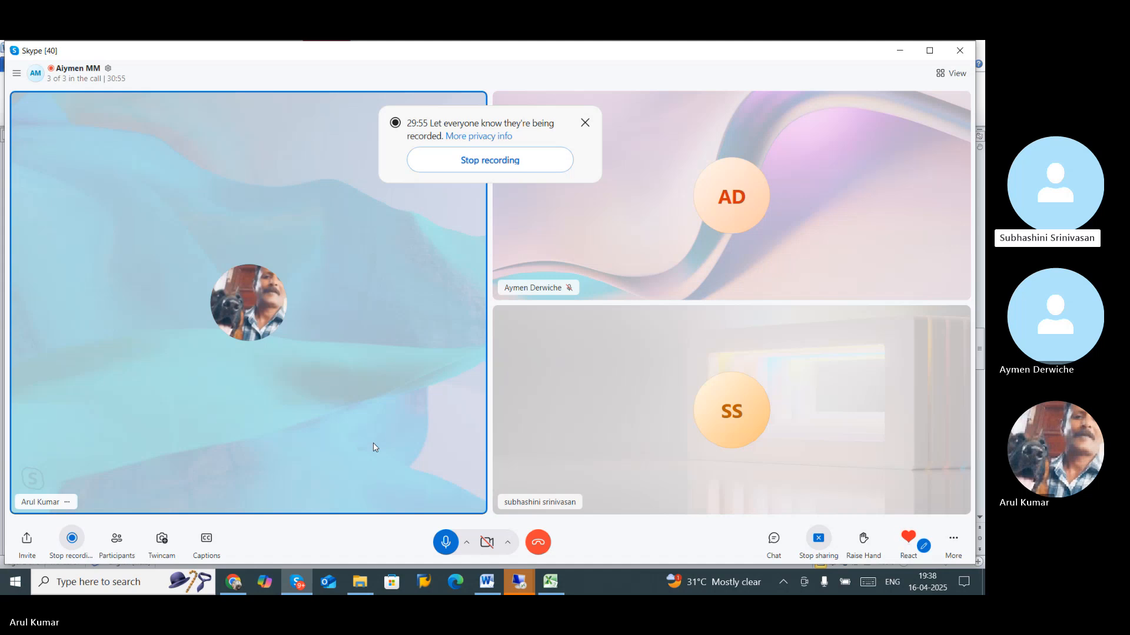
left_click(550, 582)
scroll(395, 402, "up", 5)
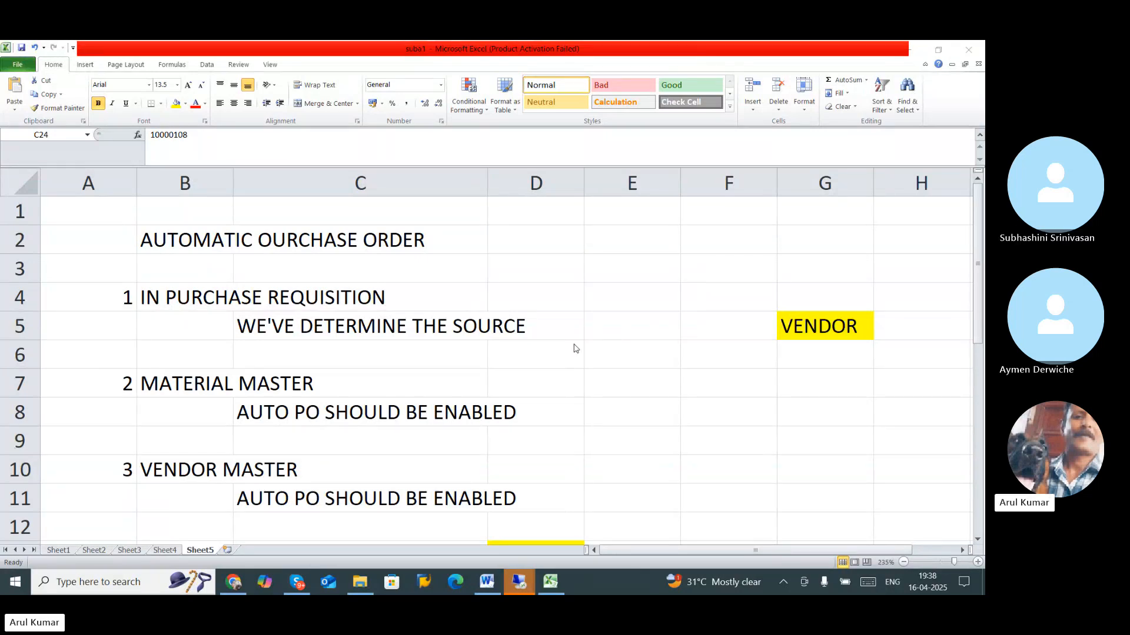
left_click(211, 237)
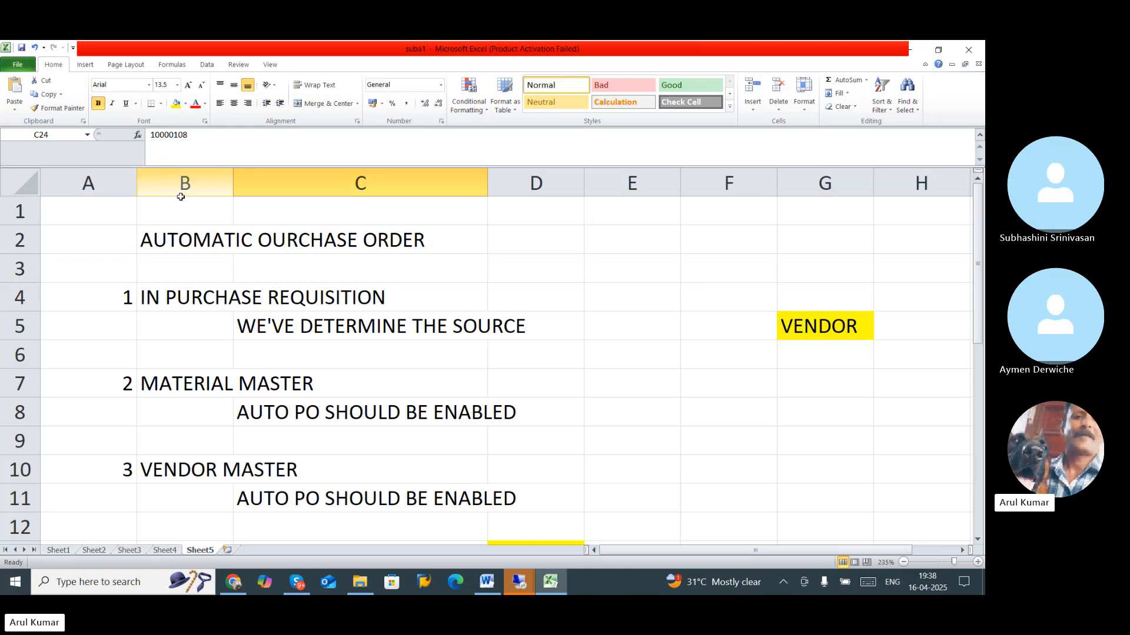
left_click(193, 235)
left_click(203, 135)
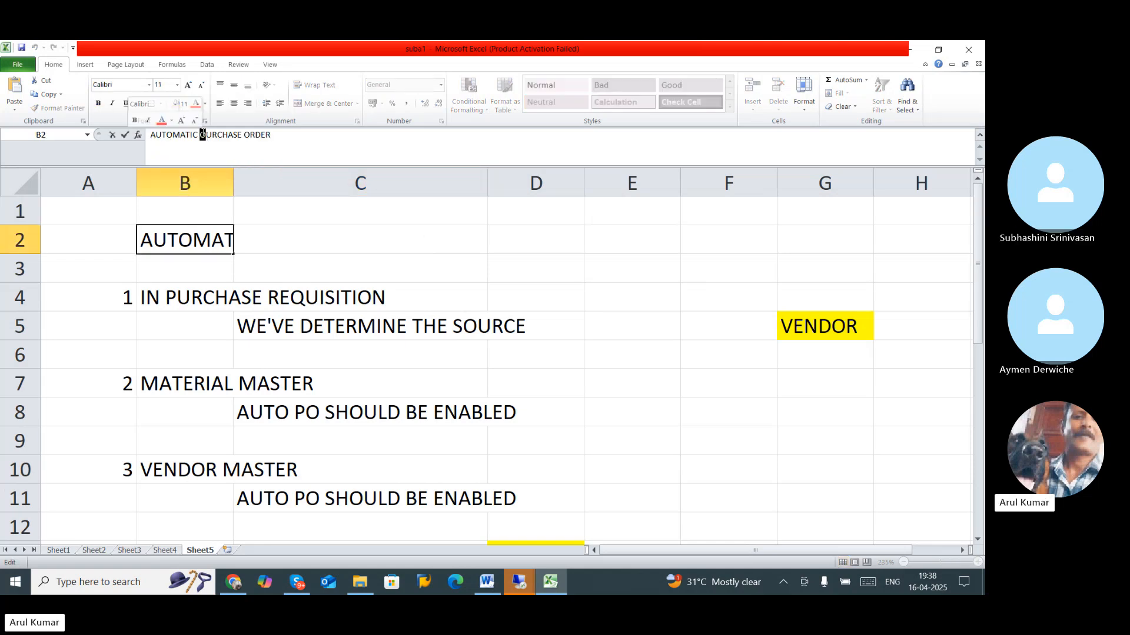
type("P")
left_click(579, 281)
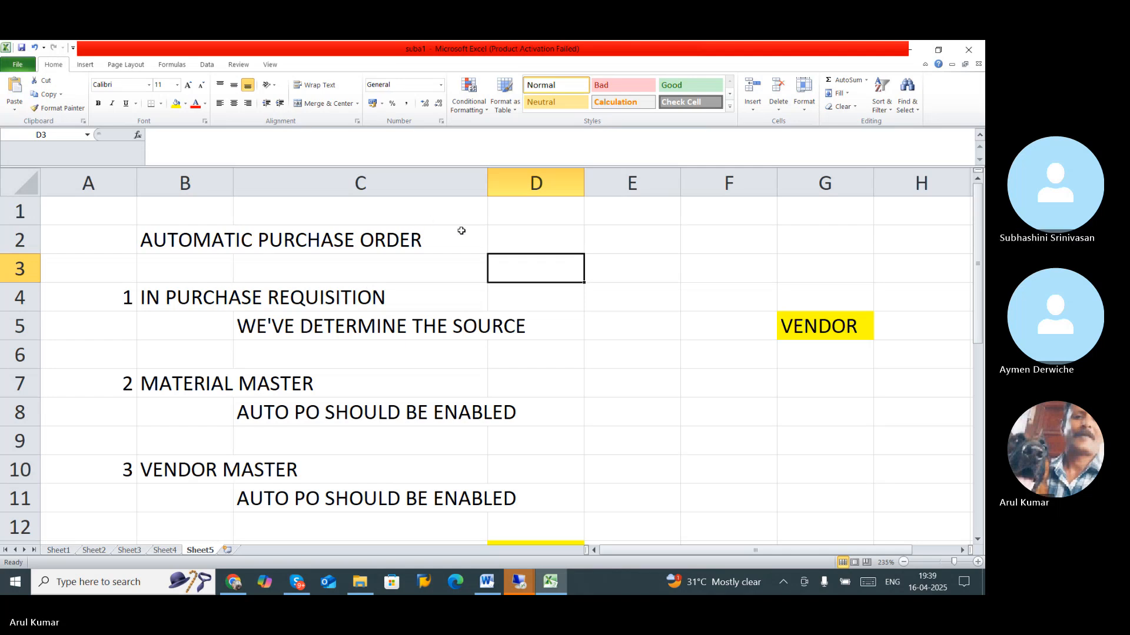
- Review the automatic purchase order heading and its first prerequisite, determining the source in the purchase requisition
left_click(507, 234)
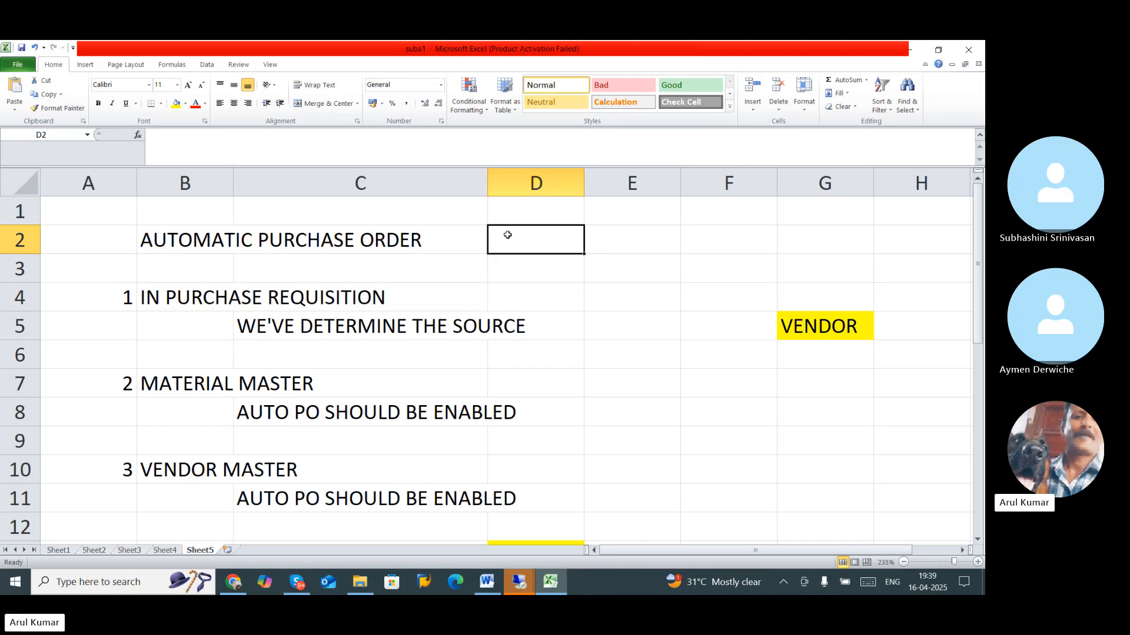
left_click(615, 231)
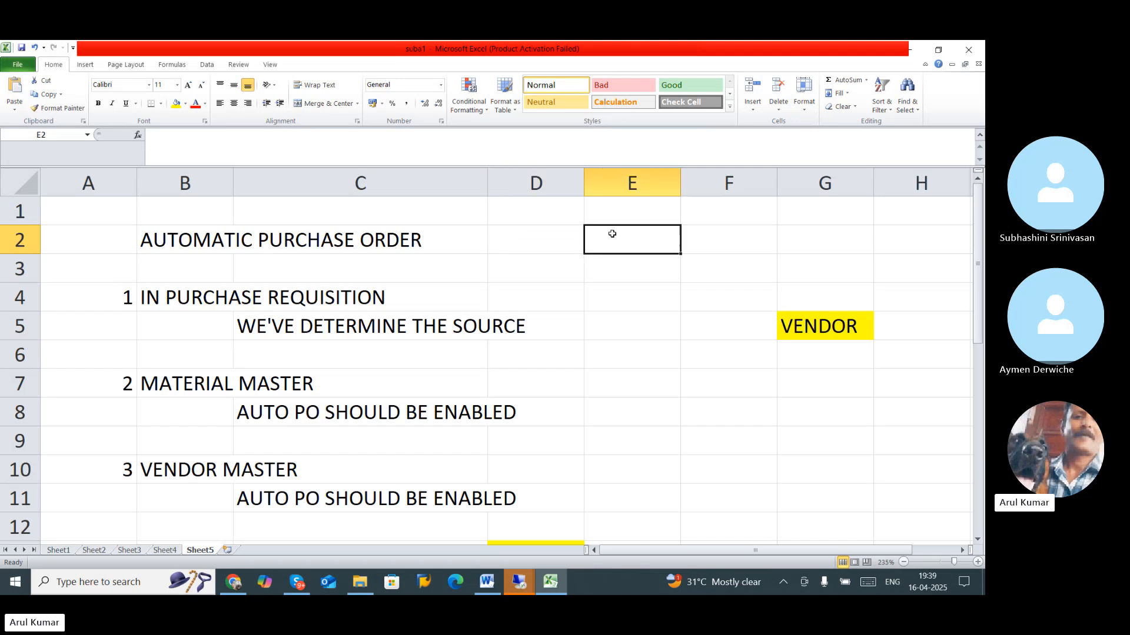
left_click(230, 236)
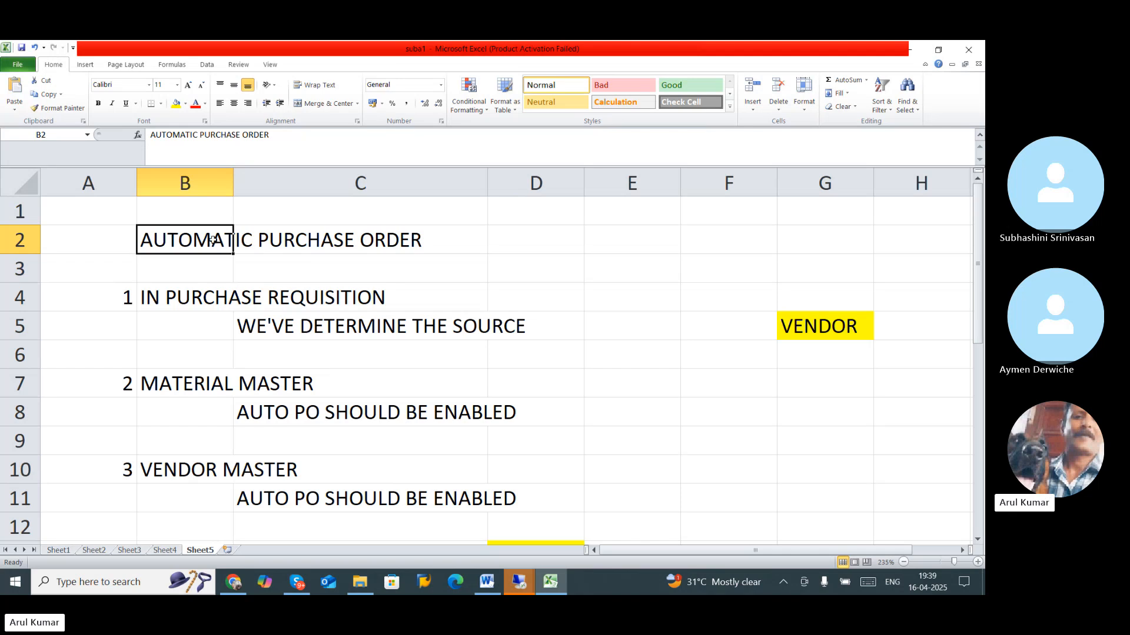
left_click(289, 246)
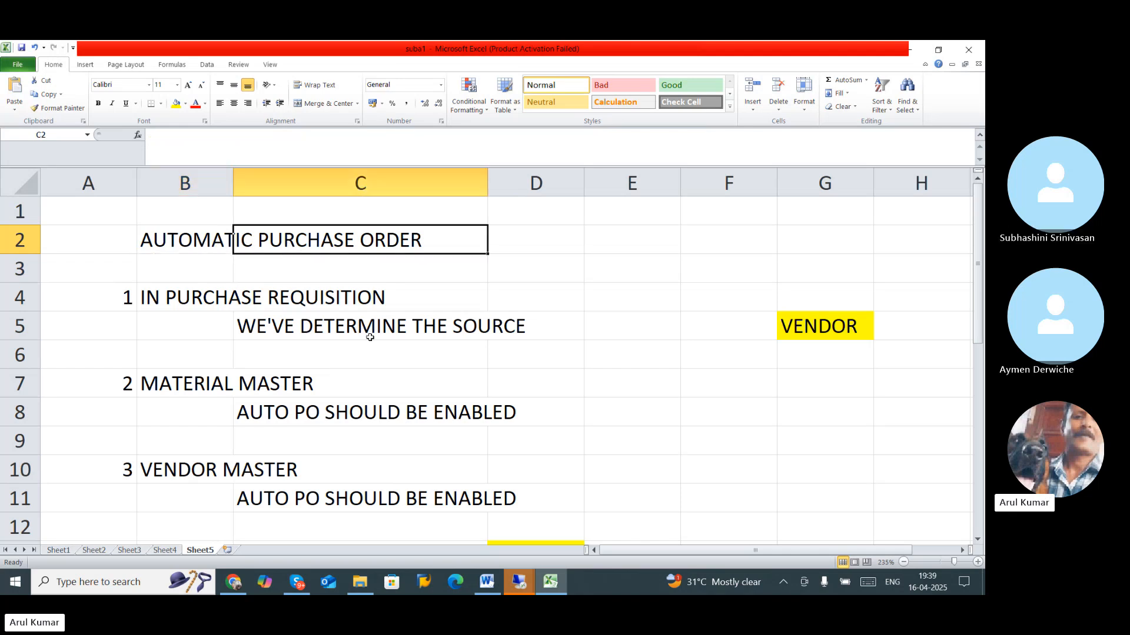
scroll(283, 362, "down", 1)
scroll(283, 363, "up", 1)
left_click(209, 243)
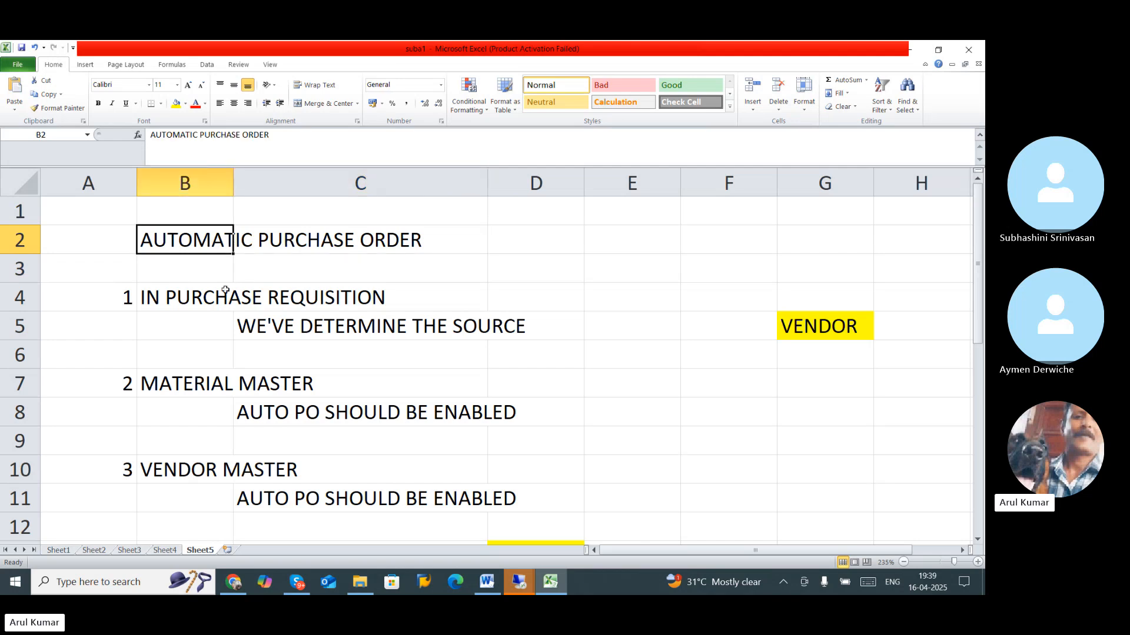
left_click(192, 298)
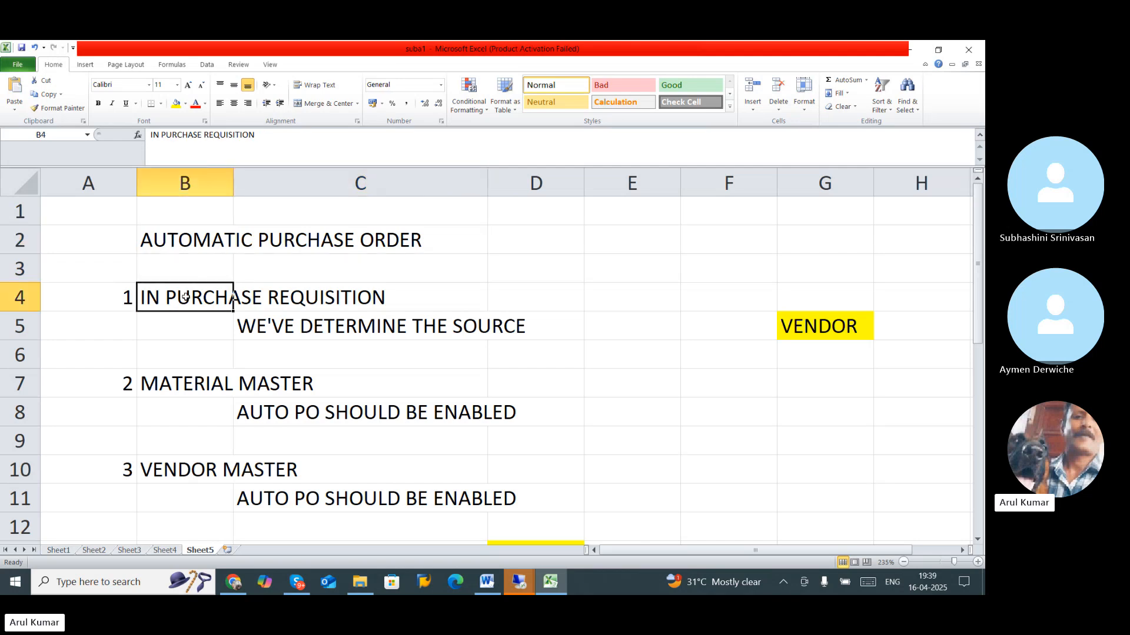
left_click(306, 302)
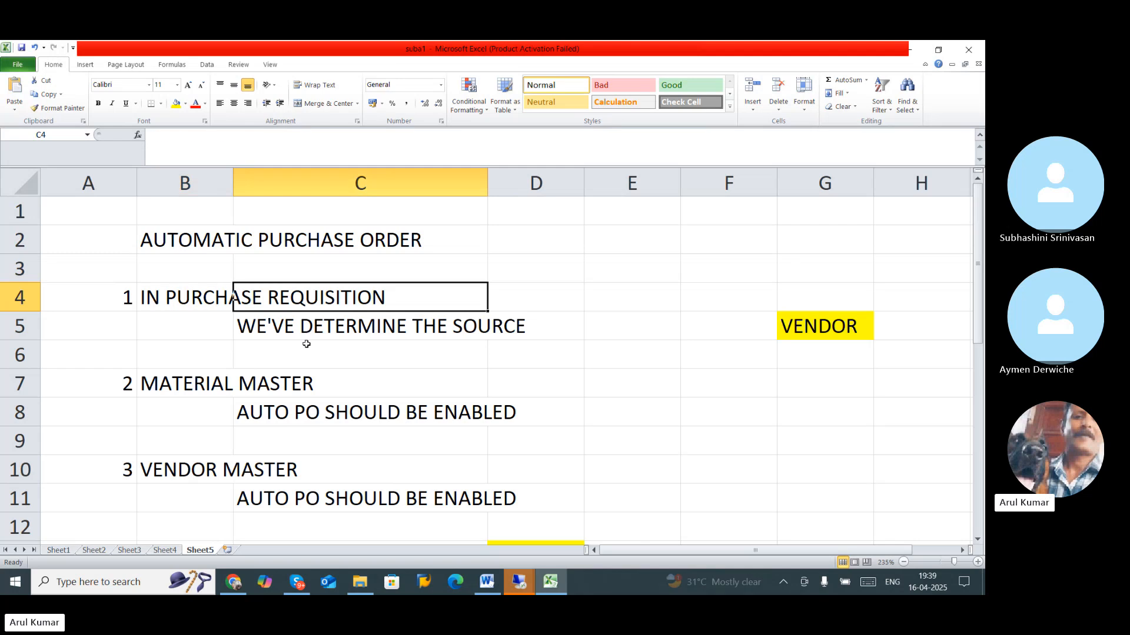
left_click(305, 329)
left_click(518, 327)
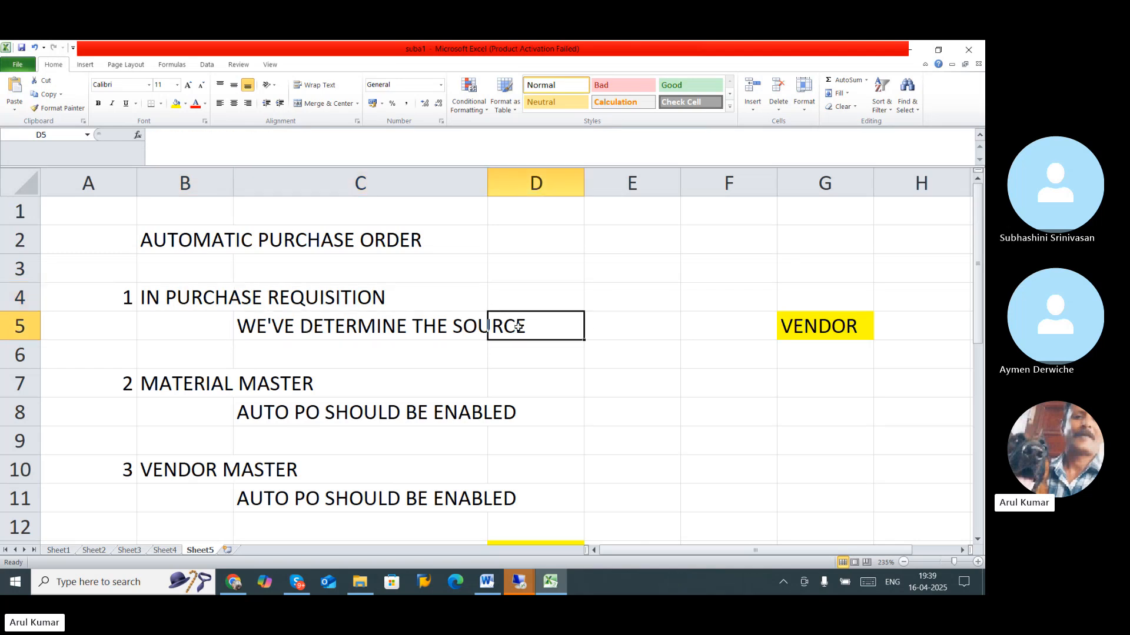
- Examine the PIR and source list prerequisites and relate them to the source determination in the purchase requisition
scroll(518, 327, "down", 2)
left_click(173, 387)
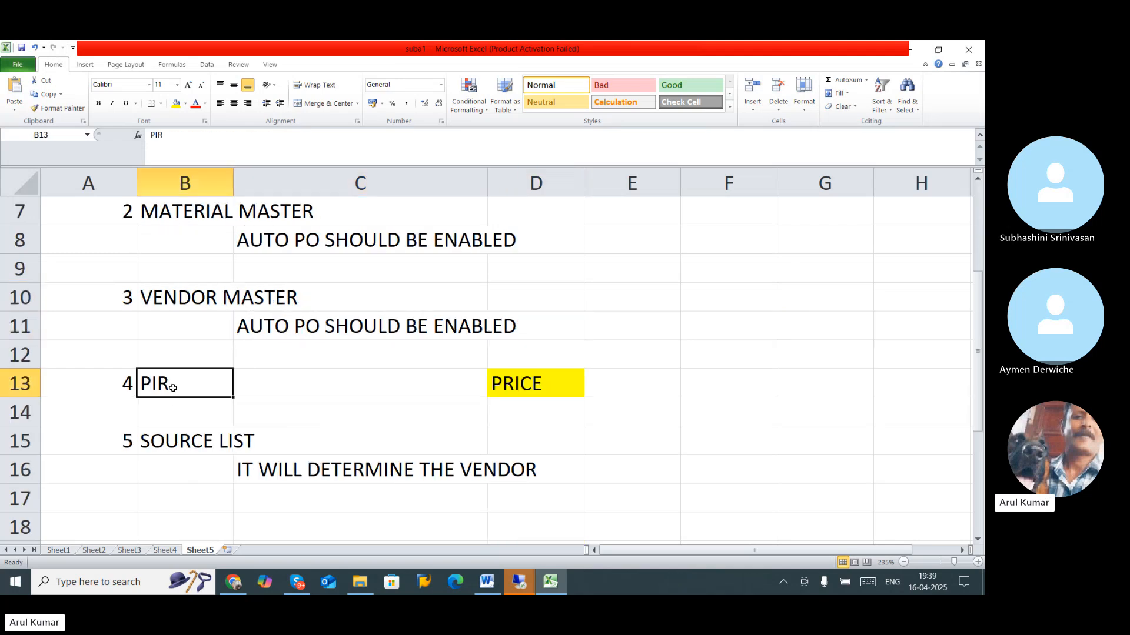
scroll(371, 386, "up", 2)
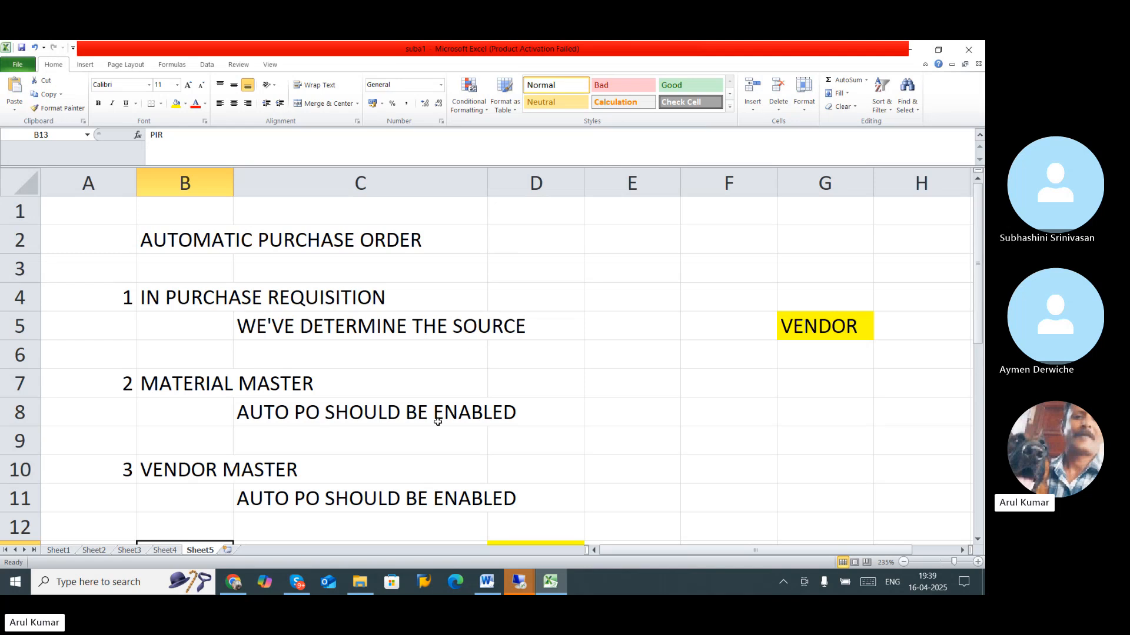
scroll(423, 424, "down", 3)
left_click(203, 357)
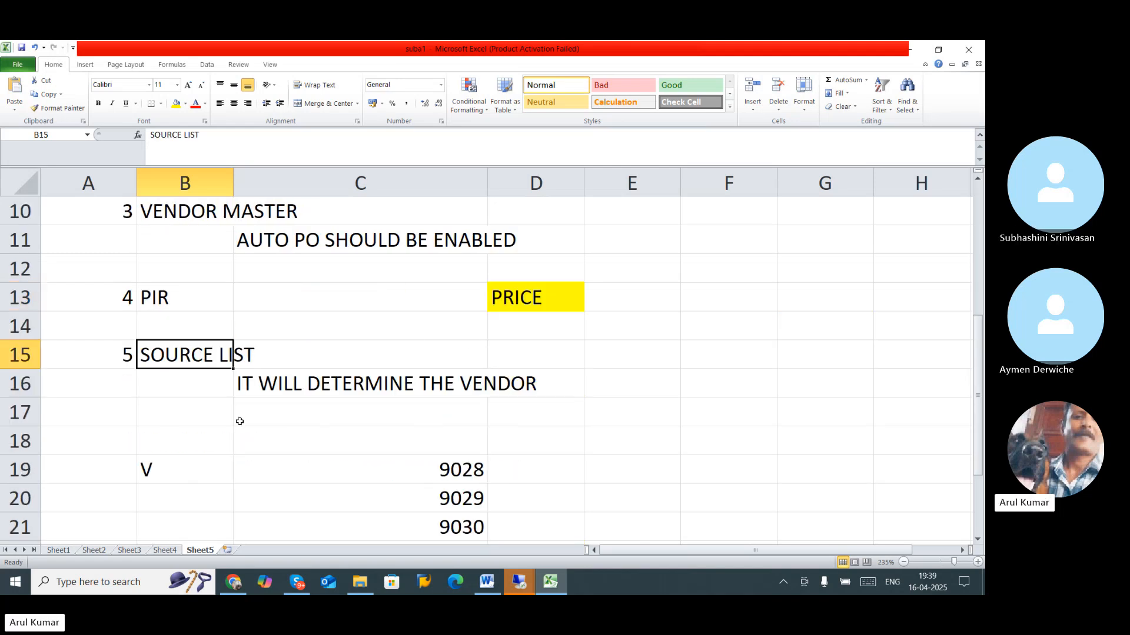
scroll(386, 474, "up", 3)
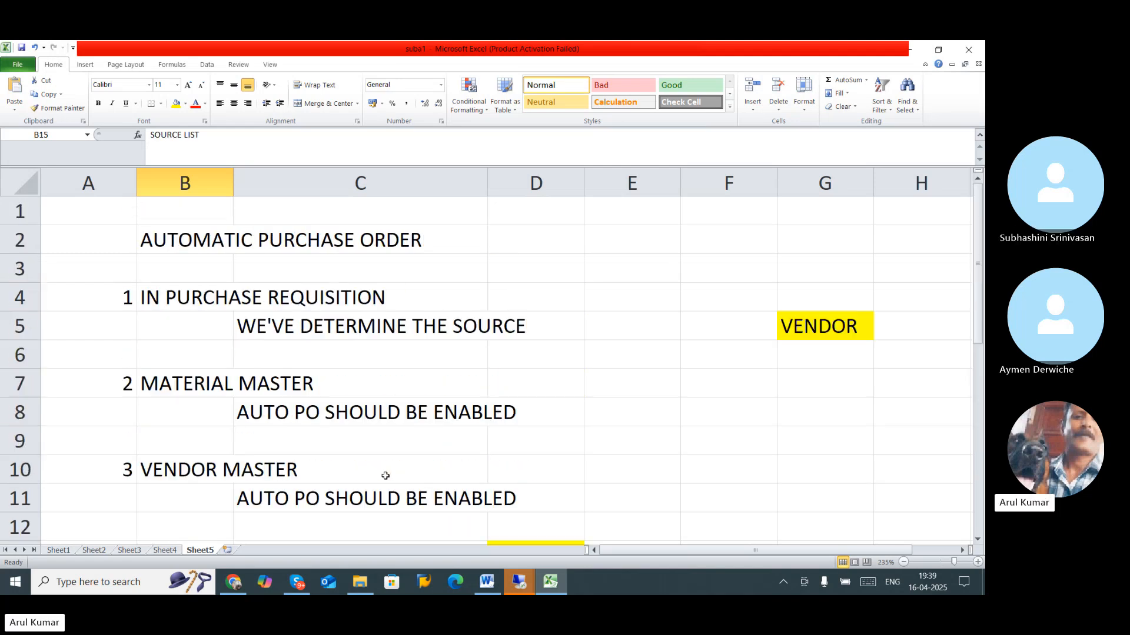
left_click(273, 335)
left_click(491, 334)
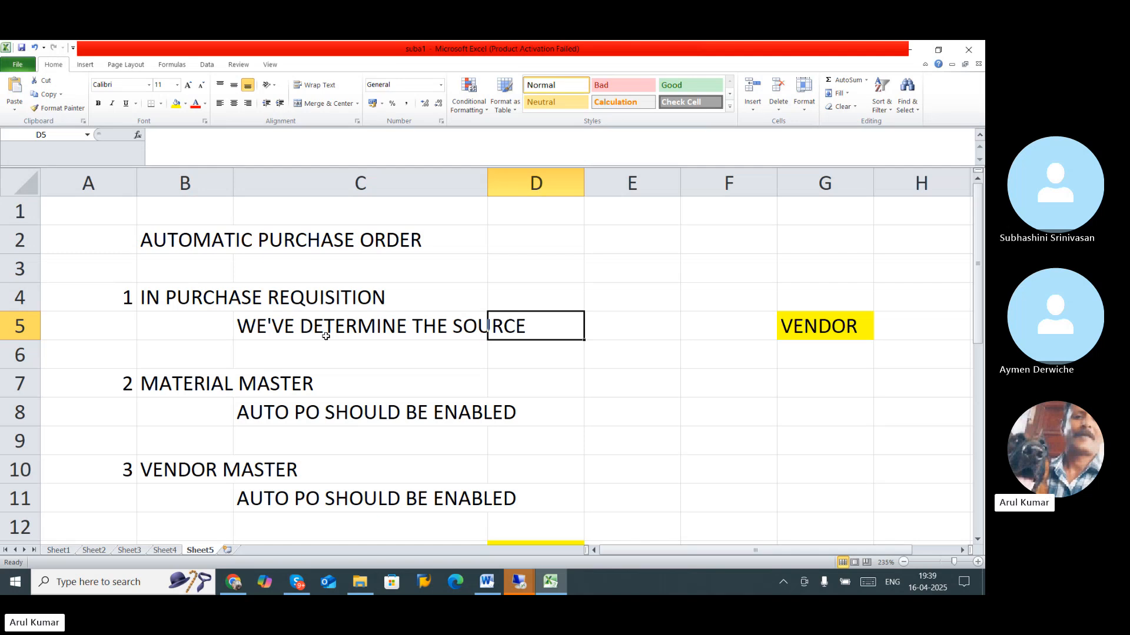
- Review the Auto PO requirement listed under the material master and the vendor master
scroll(335, 361, "down", 1)
left_click(181, 295)
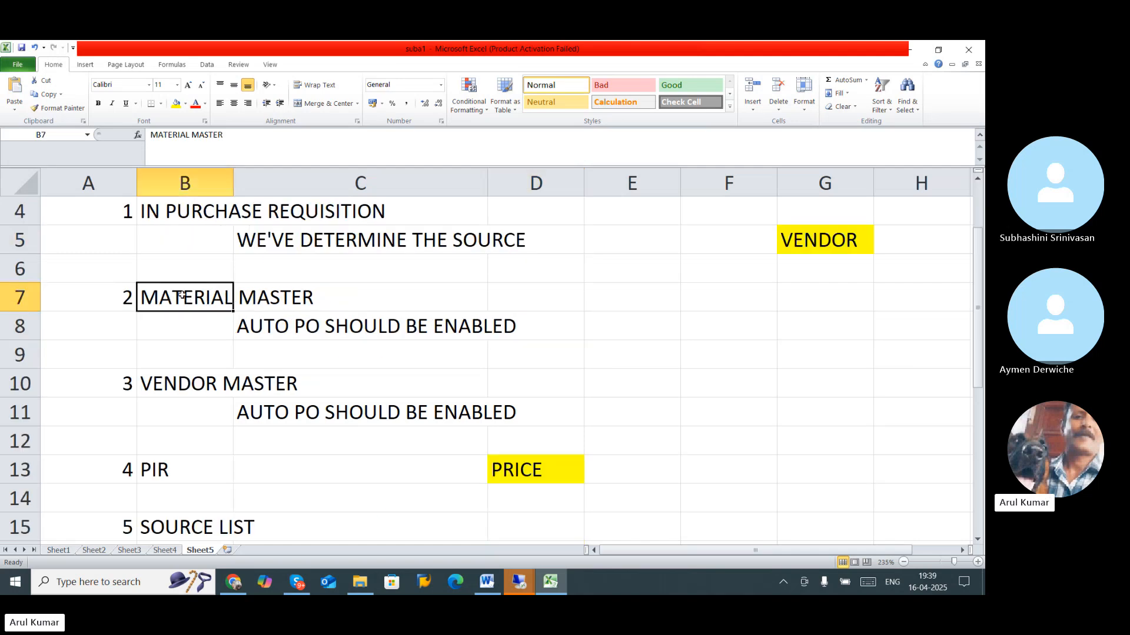
left_click(284, 329)
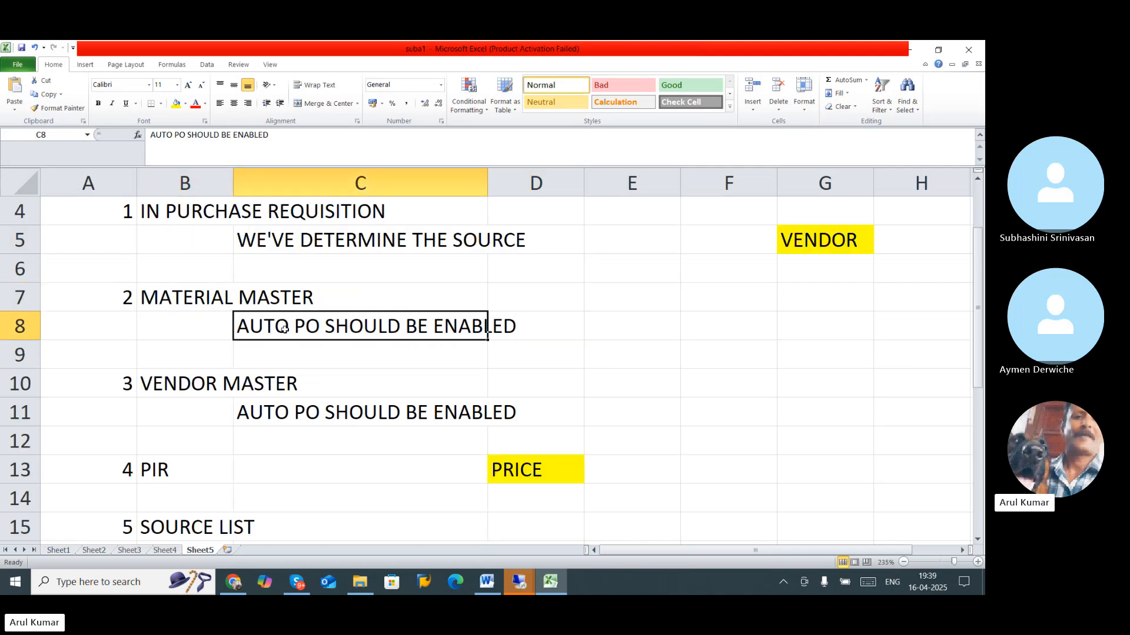
left_click(170, 385)
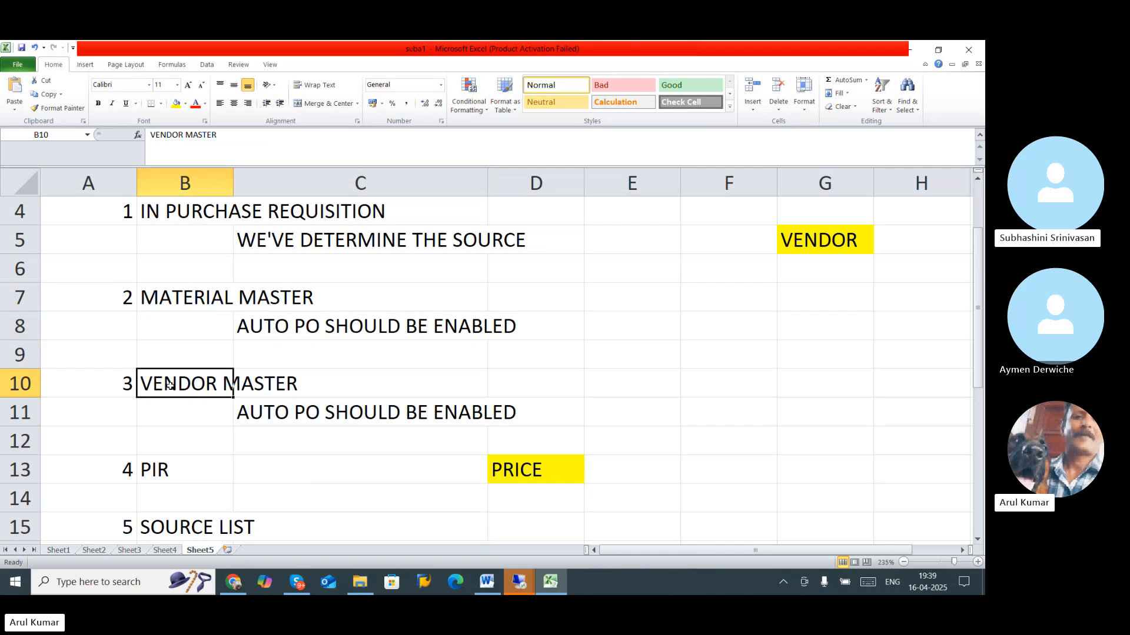
left_click(262, 411)
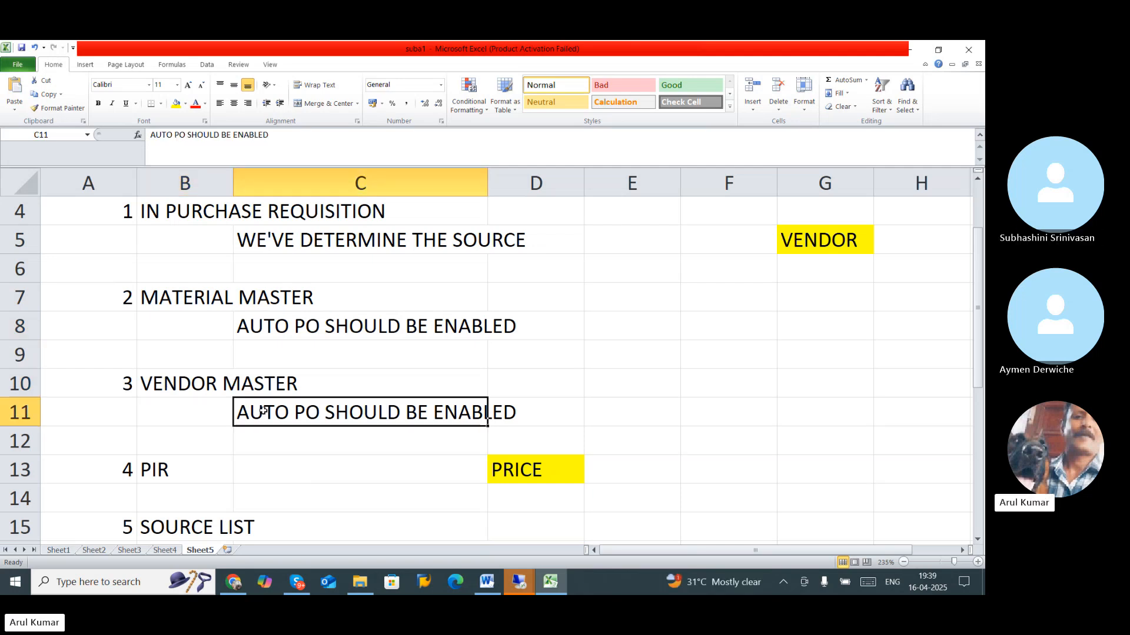
- Check the material and PR rows of the data list and enter the label SL in B25
scroll(289, 404, "down", 1)
scroll(289, 404, "down", 3)
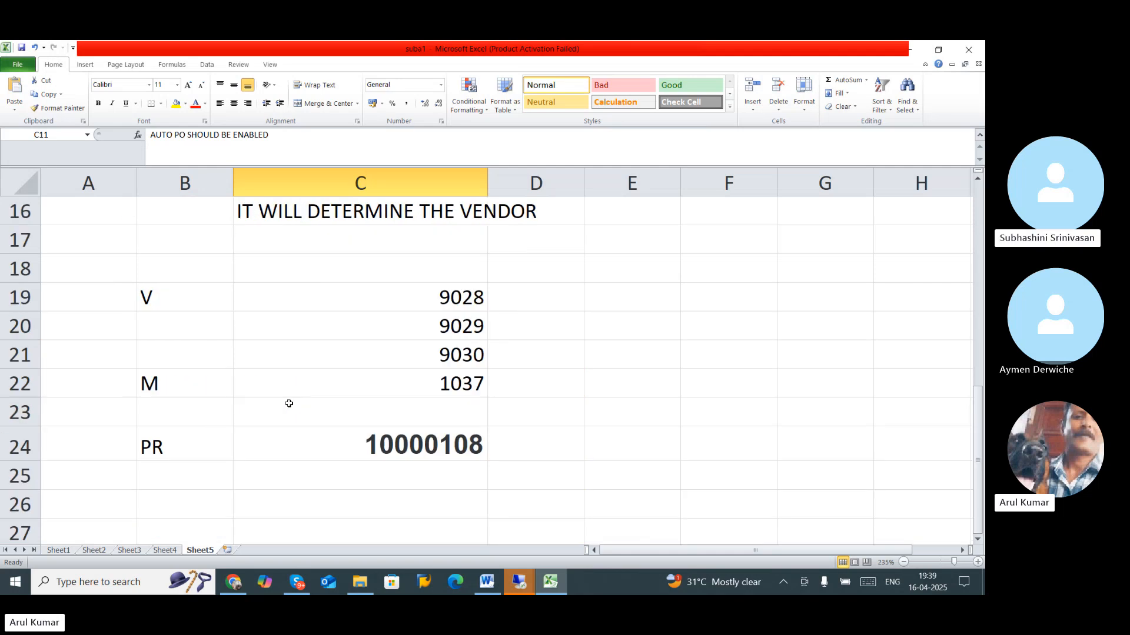
scroll(289, 404, "down", 1)
scroll(289, 404, "up", 1)
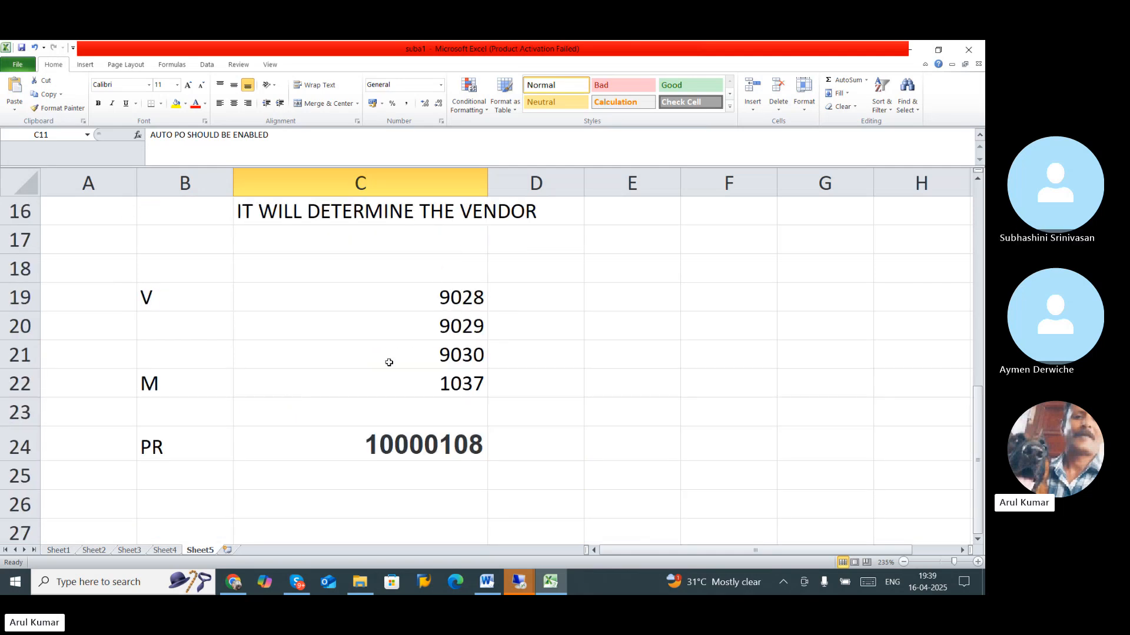
left_click(479, 383)
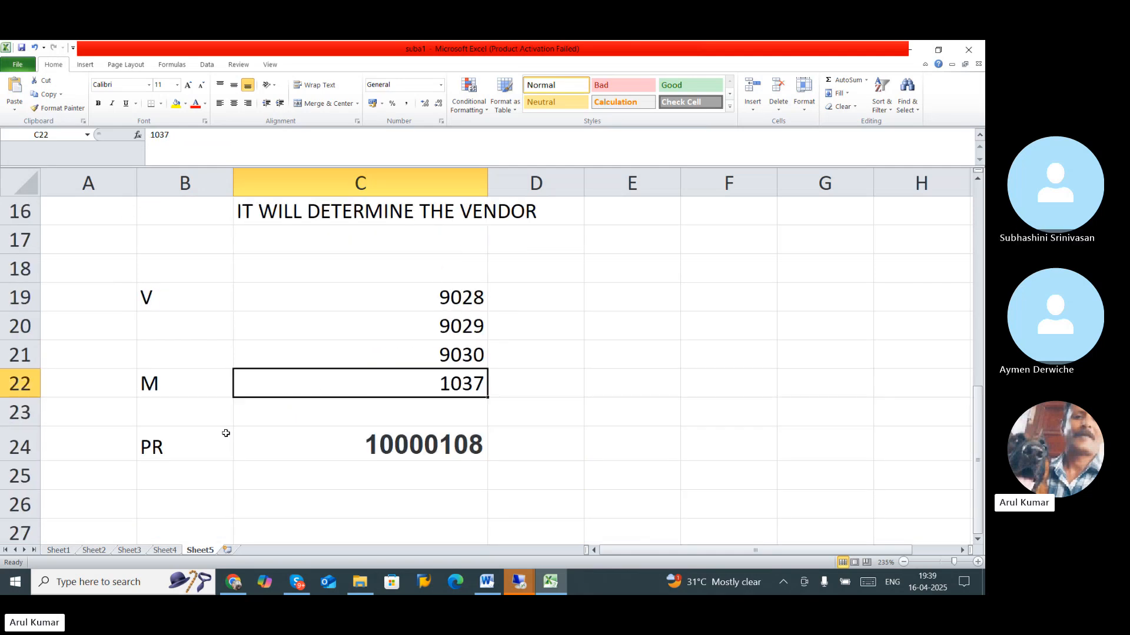
left_click(168, 450)
left_click(174, 476)
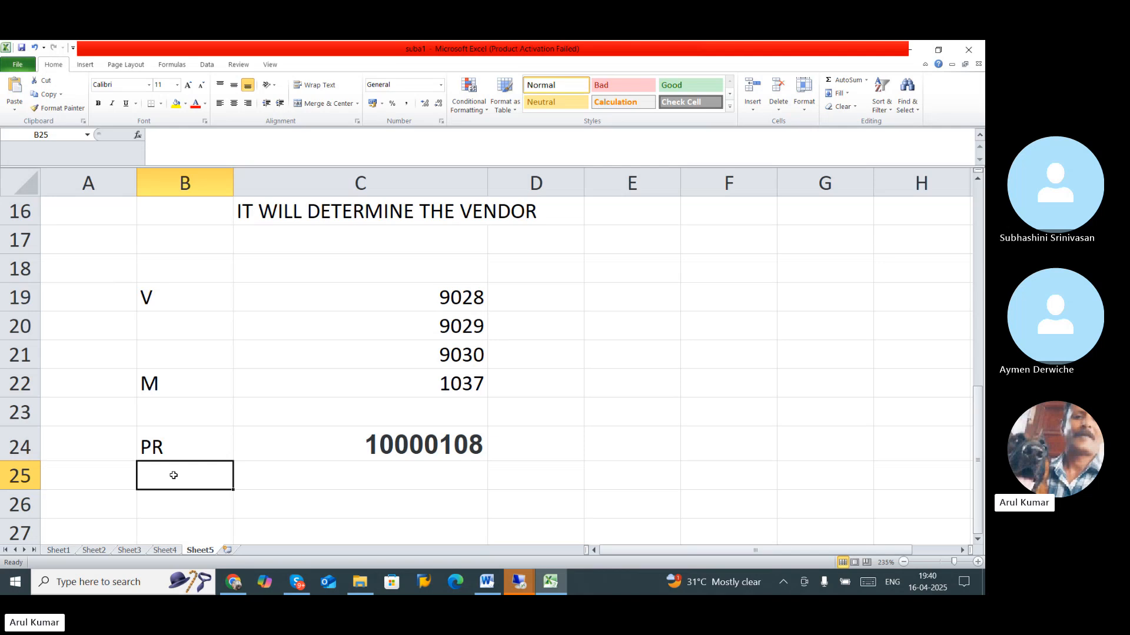
type("SL")
left_click(191, 511)
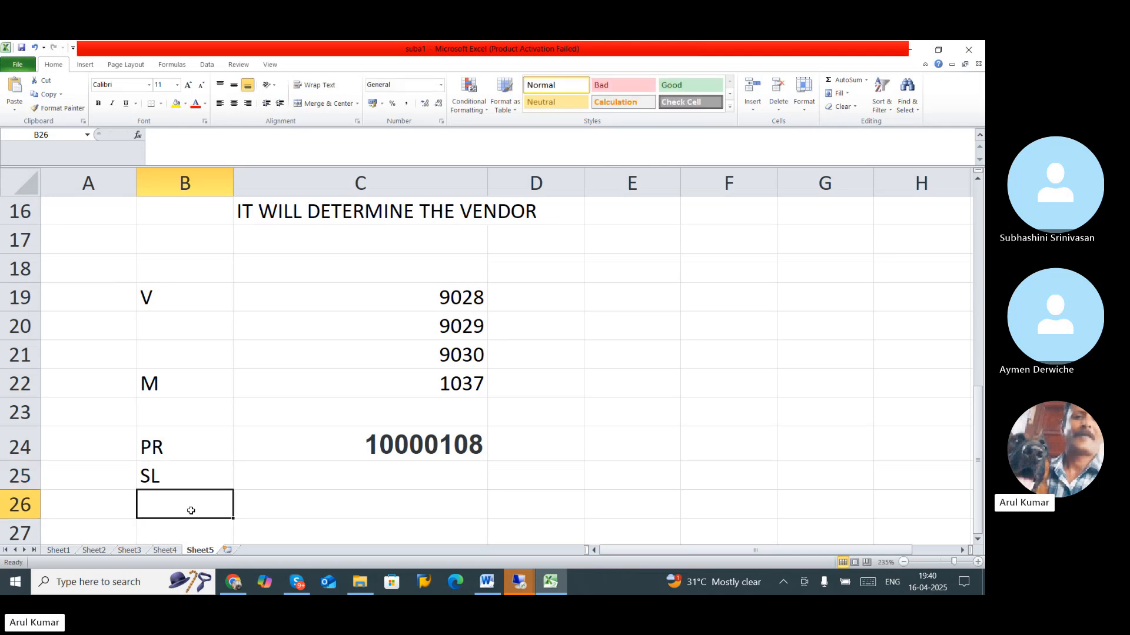
left_click(162, 480)
- Enter PIR - SL in B23, between the M and PR labels, and clear the SL label from B25
left_click(172, 418)
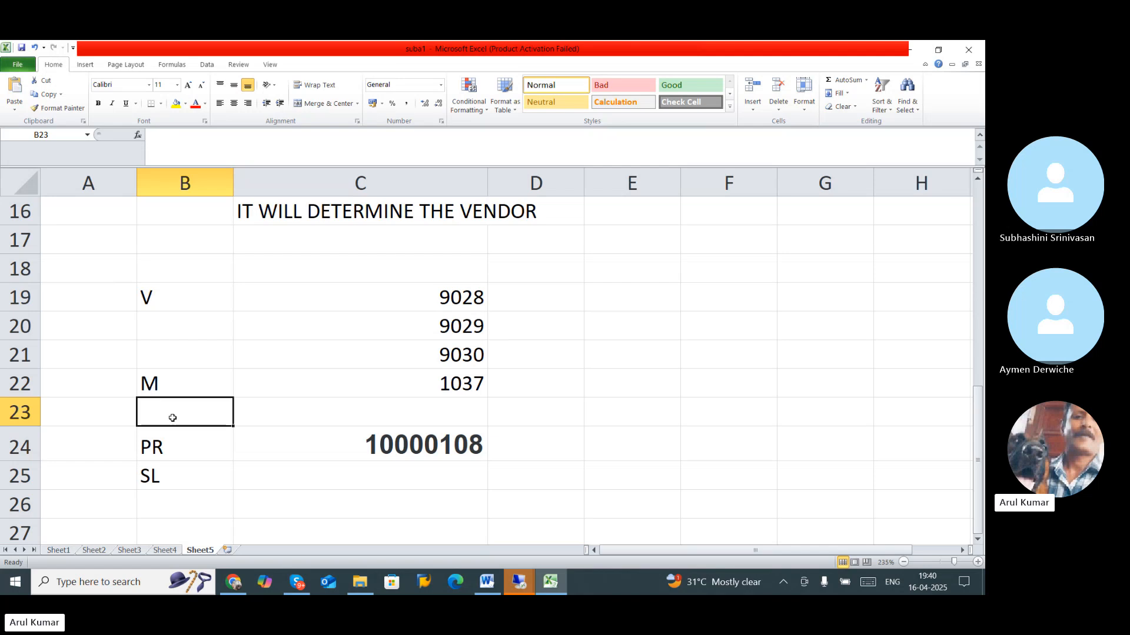
type("PIR")
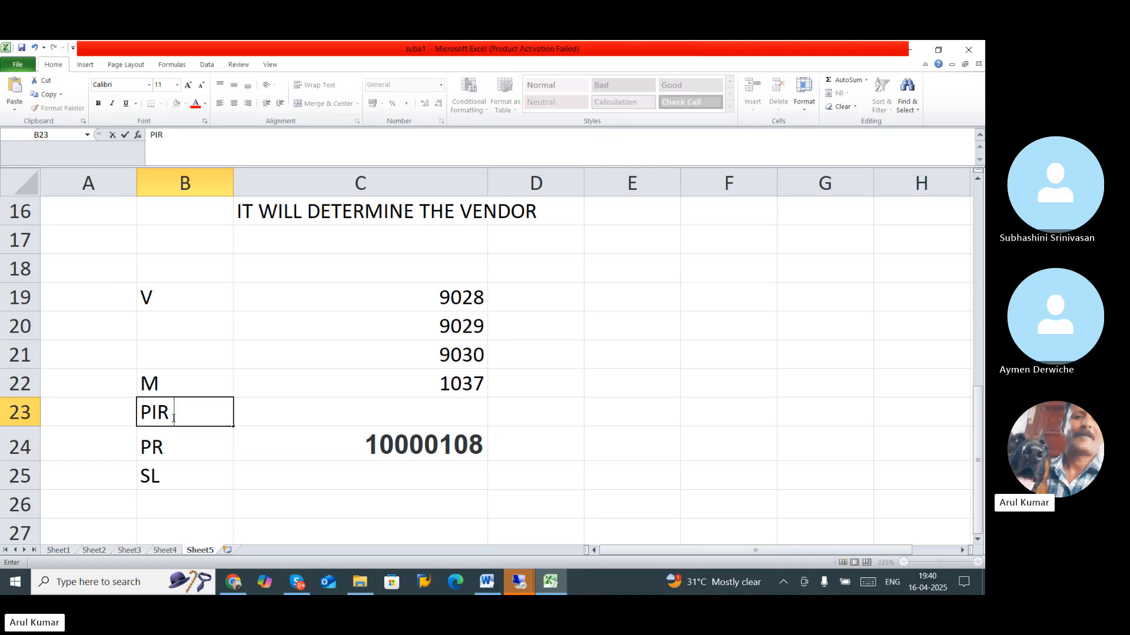
type(" - SL")
left_click(172, 469)
key("Delete")
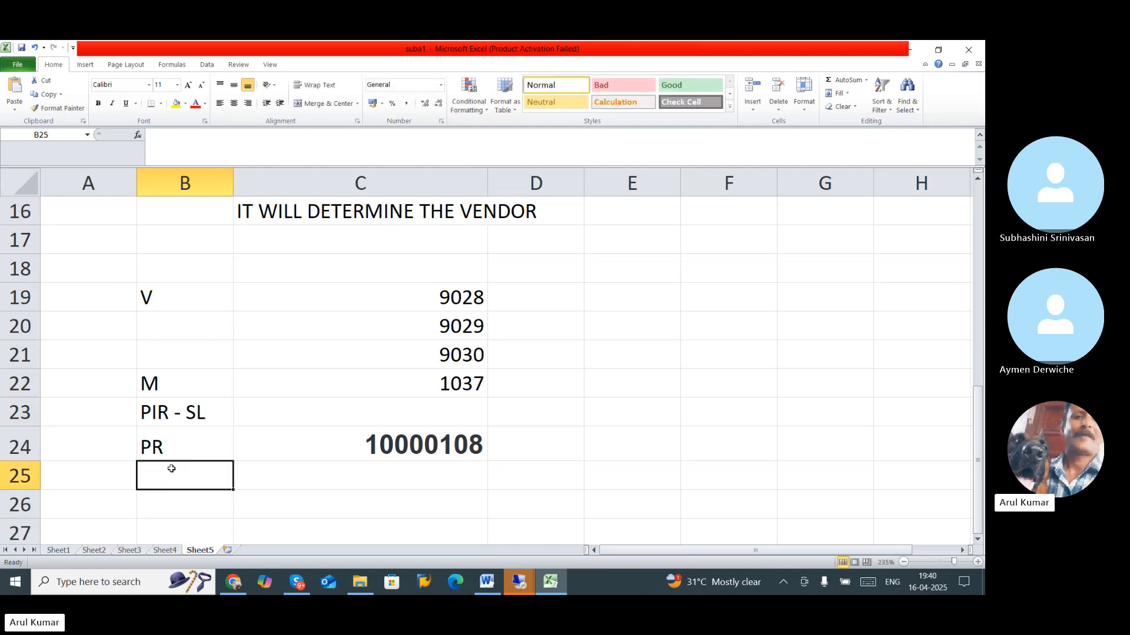
- Review the vendor, material, PIR - SL and PR entries in B19:C24 as the sequence leading to the purchase order
left_click(288, 493)
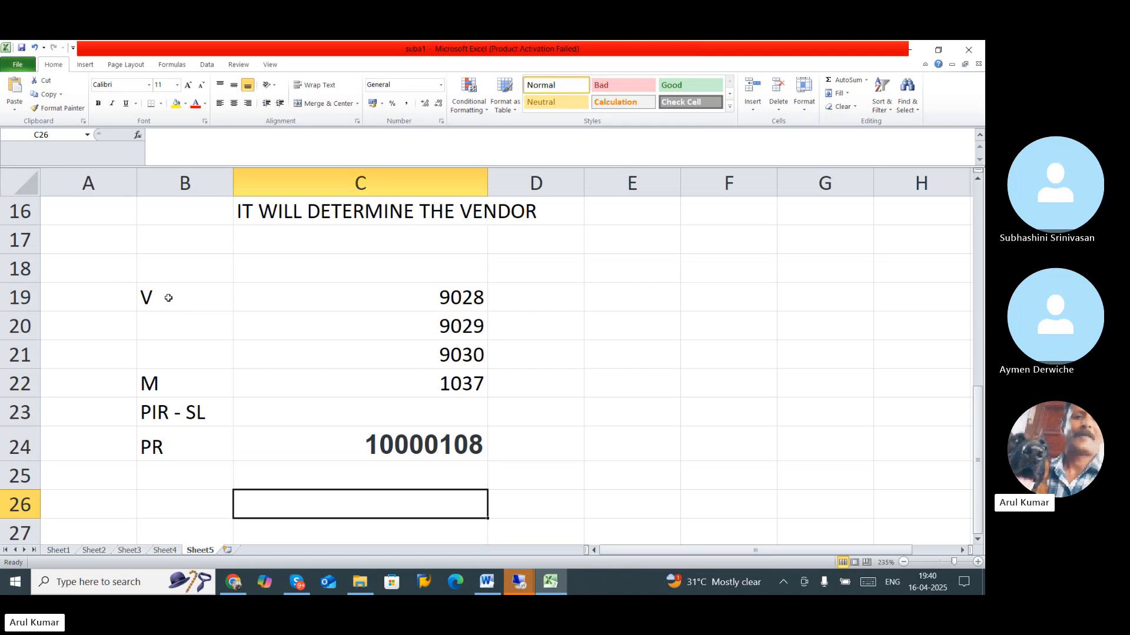
left_click_drag(167, 295, 483, 450)
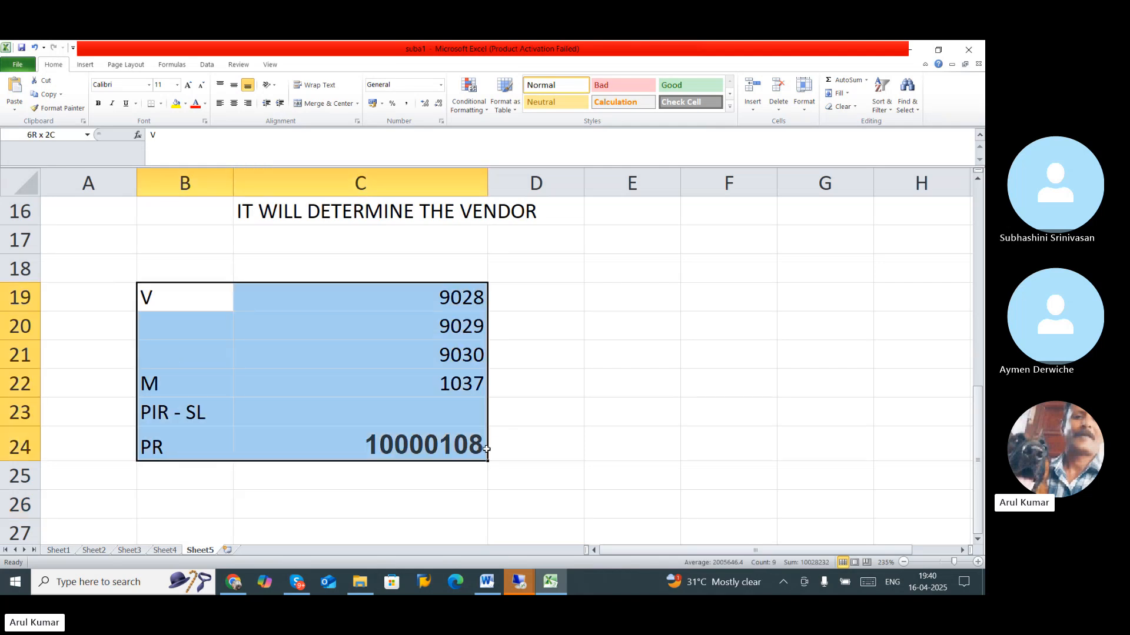
left_click(468, 489)
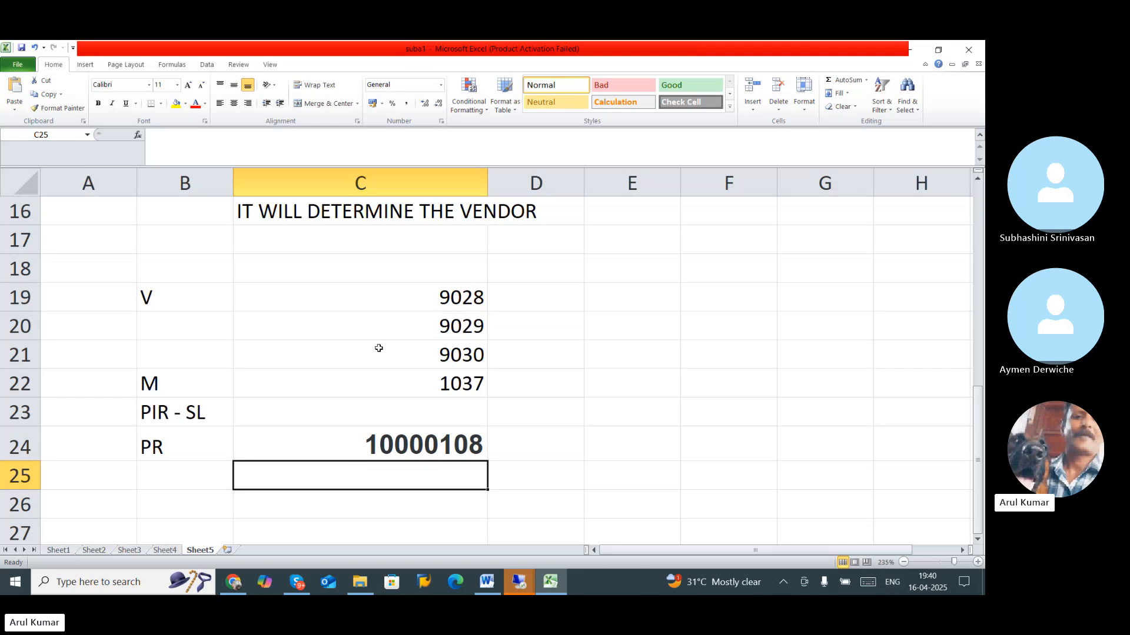
left_click(166, 445)
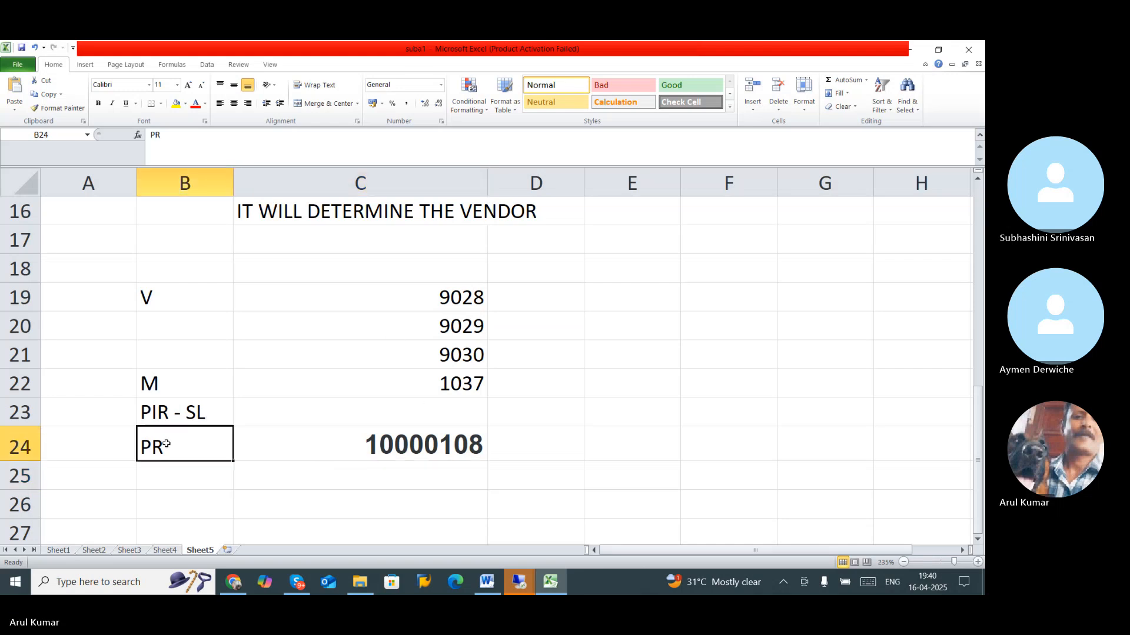
left_click(640, 342)
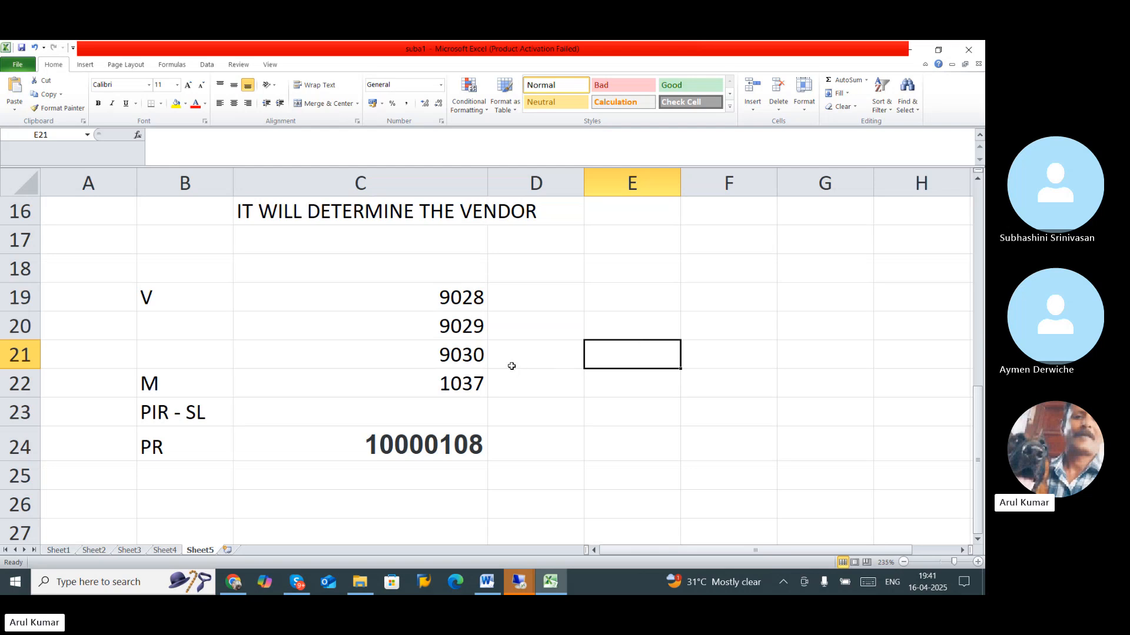
- Review the automatic purchase order prerequisites in rows 2 to 16 together with the vendor, material, PIR - SL and PR entries beneath them
scroll(511, 366, "down", 1)
scroll(512, 366, "up", 3)
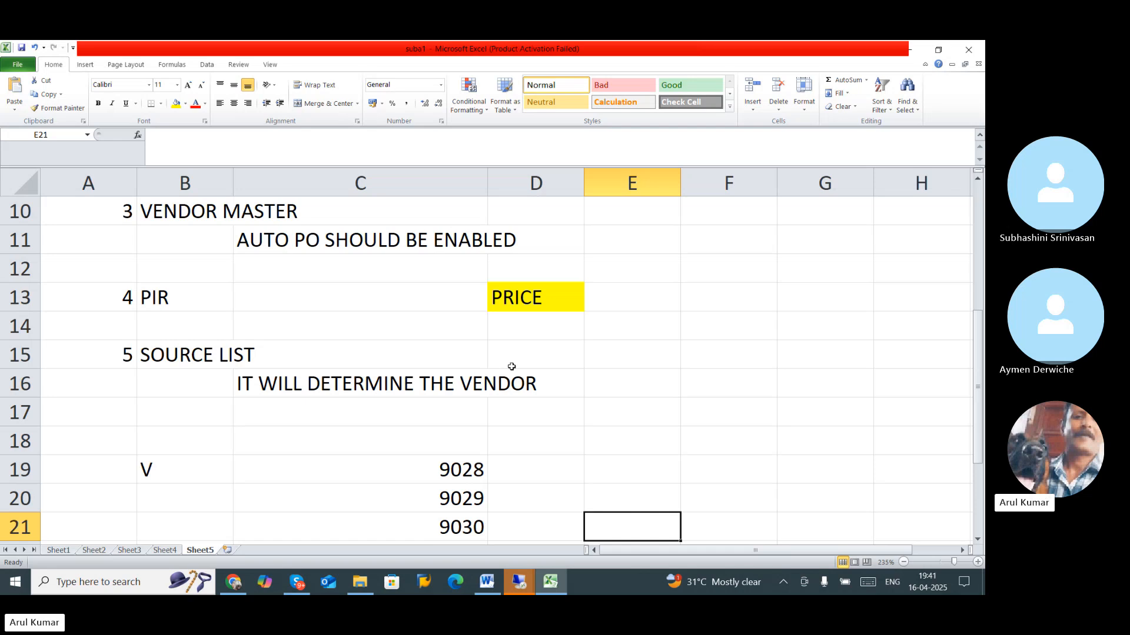
scroll(512, 366, "up", 3)
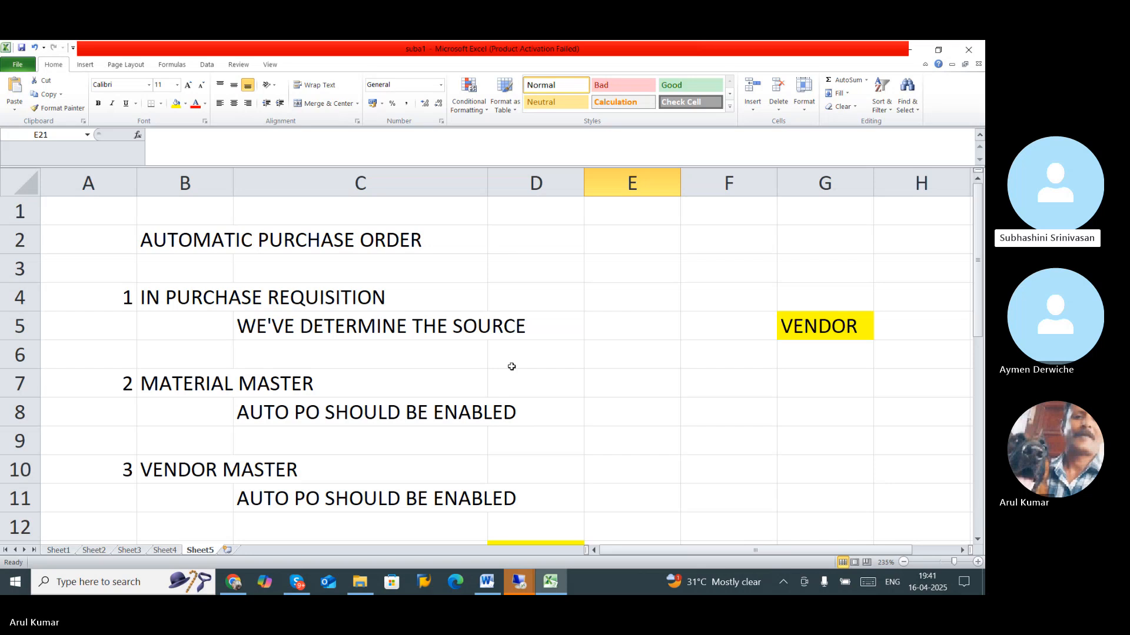
scroll(512, 366, "down", 1)
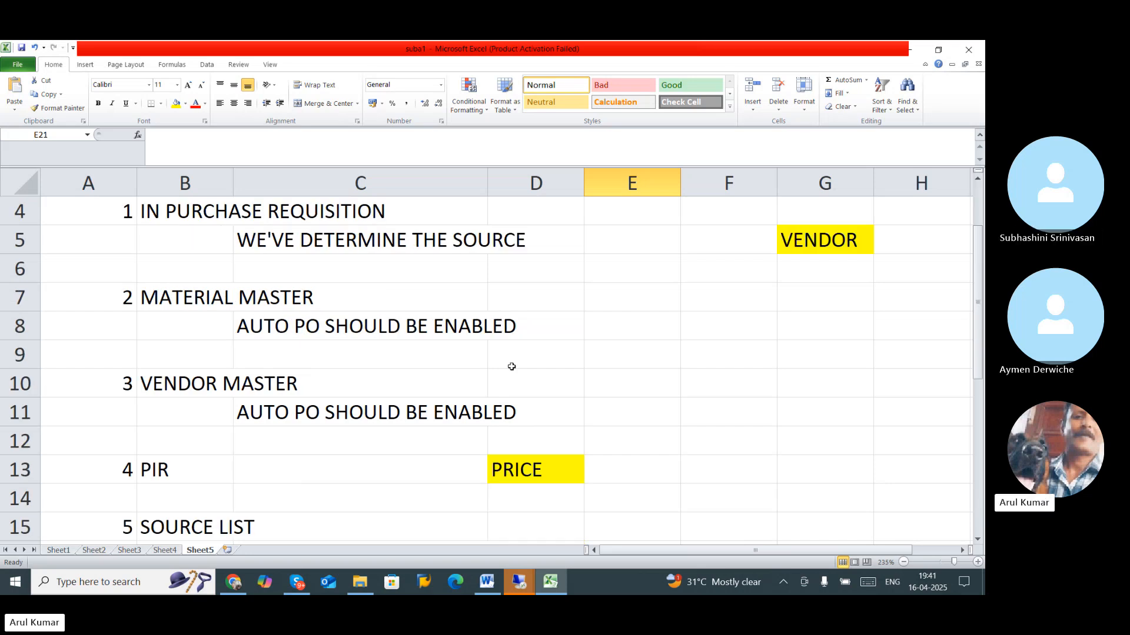
scroll(512, 366, "down", 3)
scroll(512, 366, "down", 2)
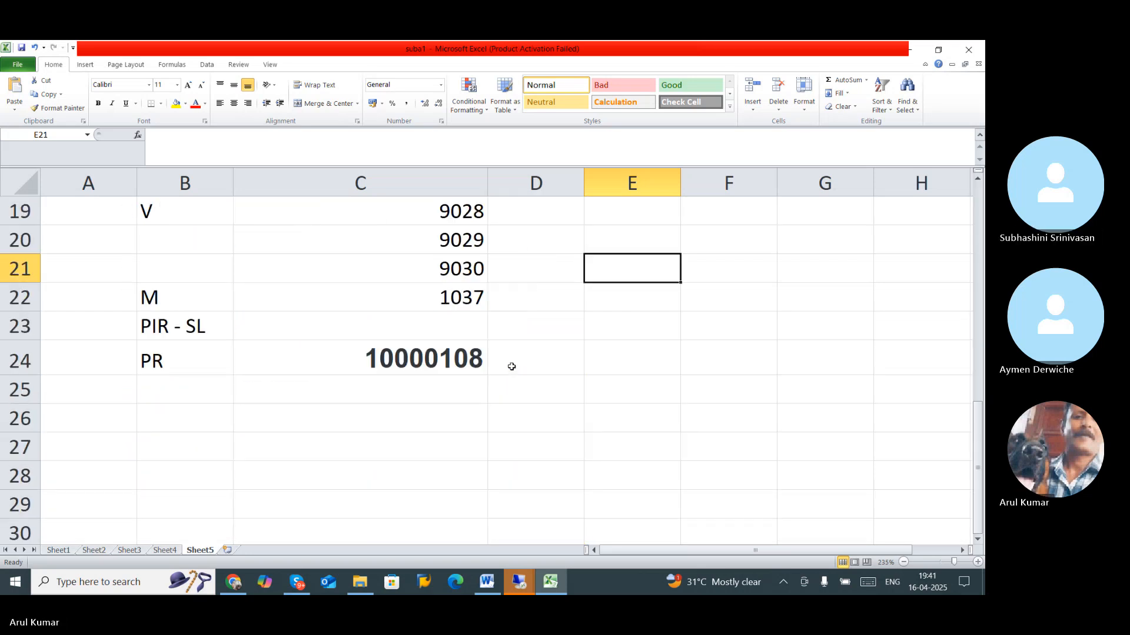
left_click(206, 425)
left_click(277, 426)
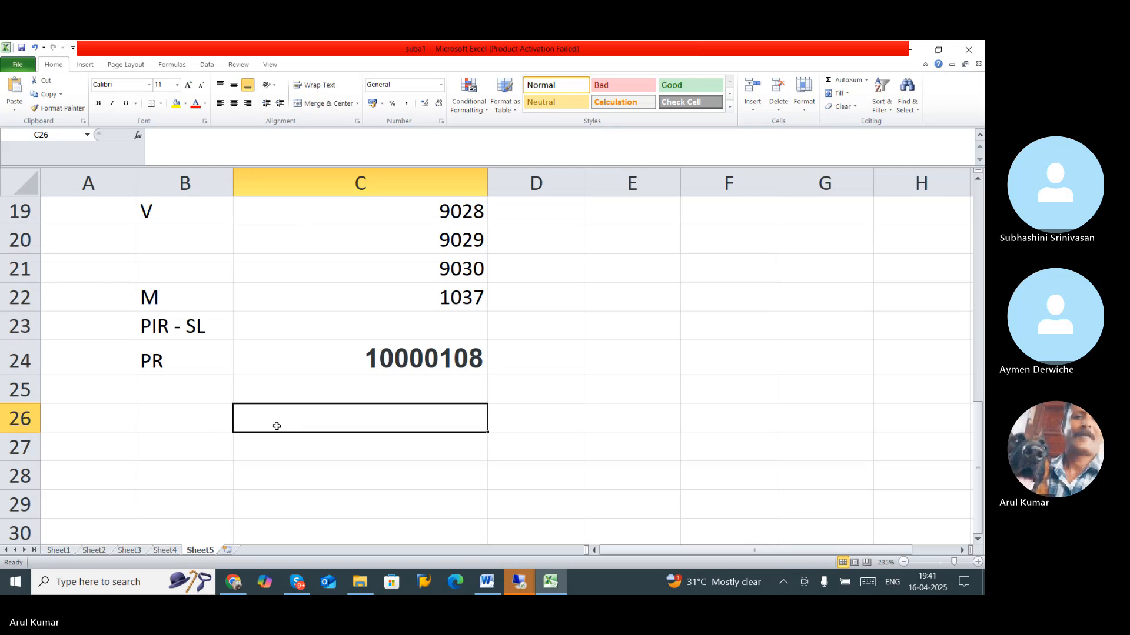
scroll(276, 426, "up", 6)
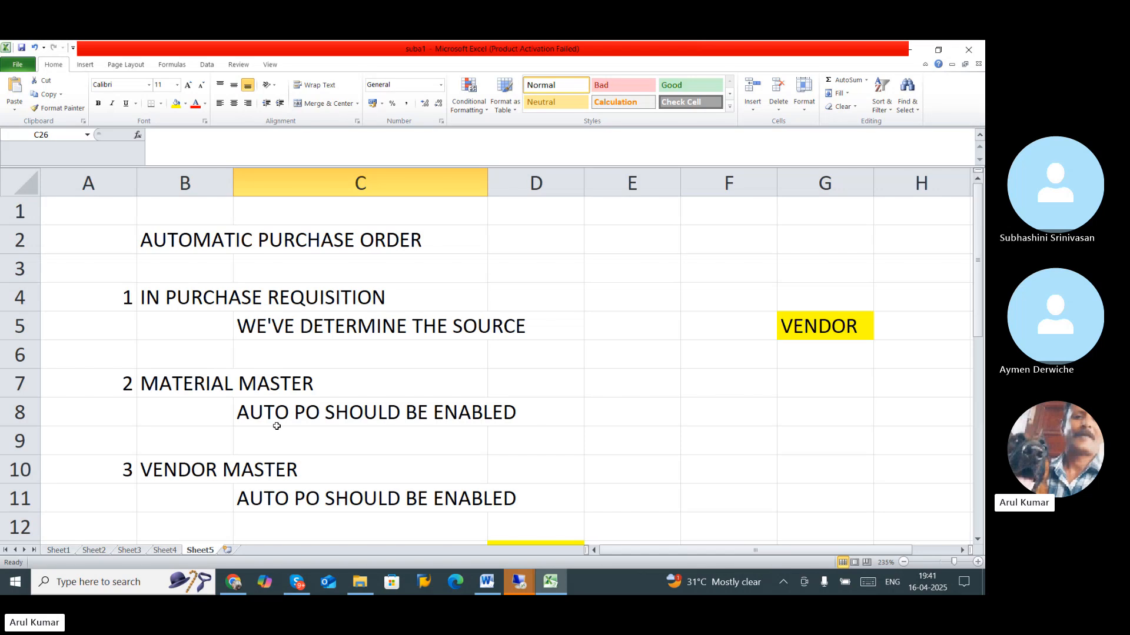
left_click(160, 247)
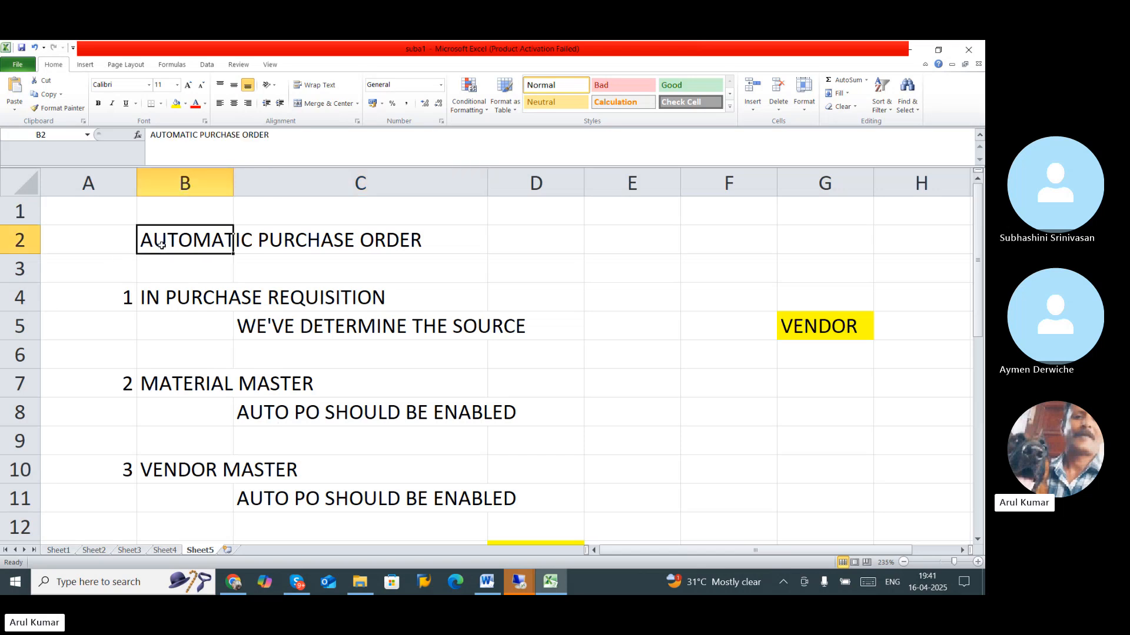
scroll(171, 294, "down", 4)
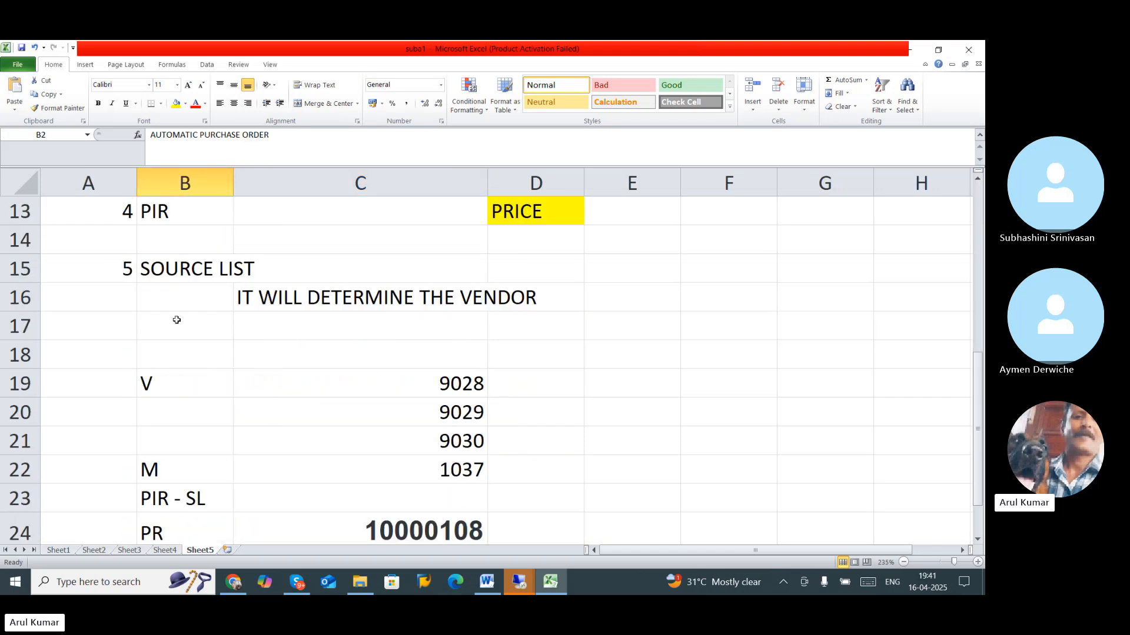
scroll(176, 319, "down", 3)
scroll(176, 320, "up", 7)
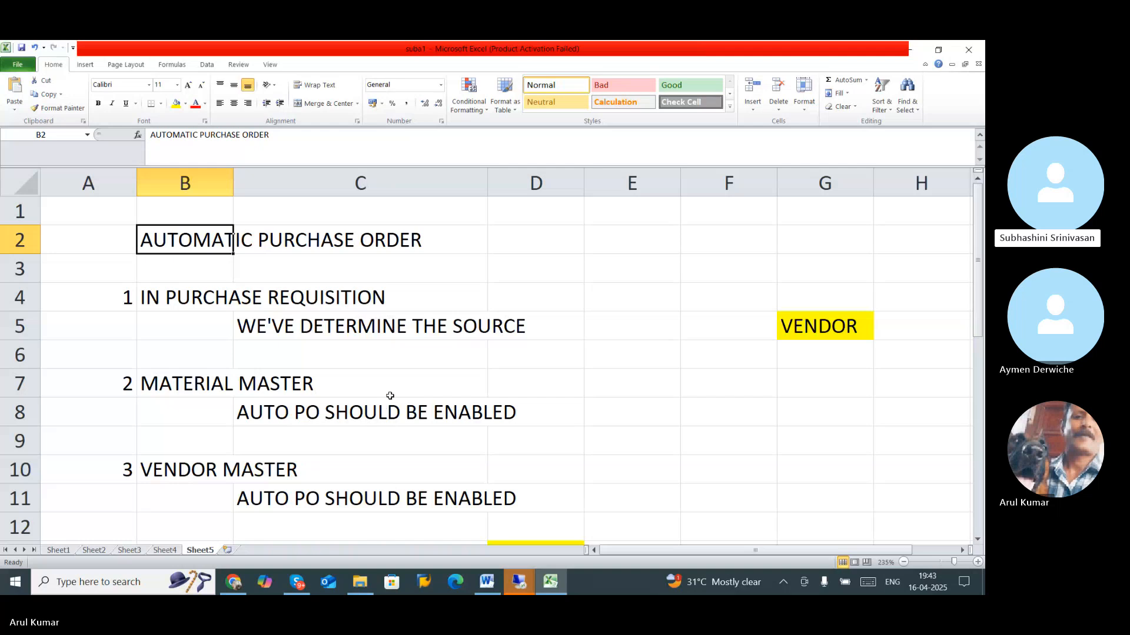
scroll(393, 396, "down", 1)
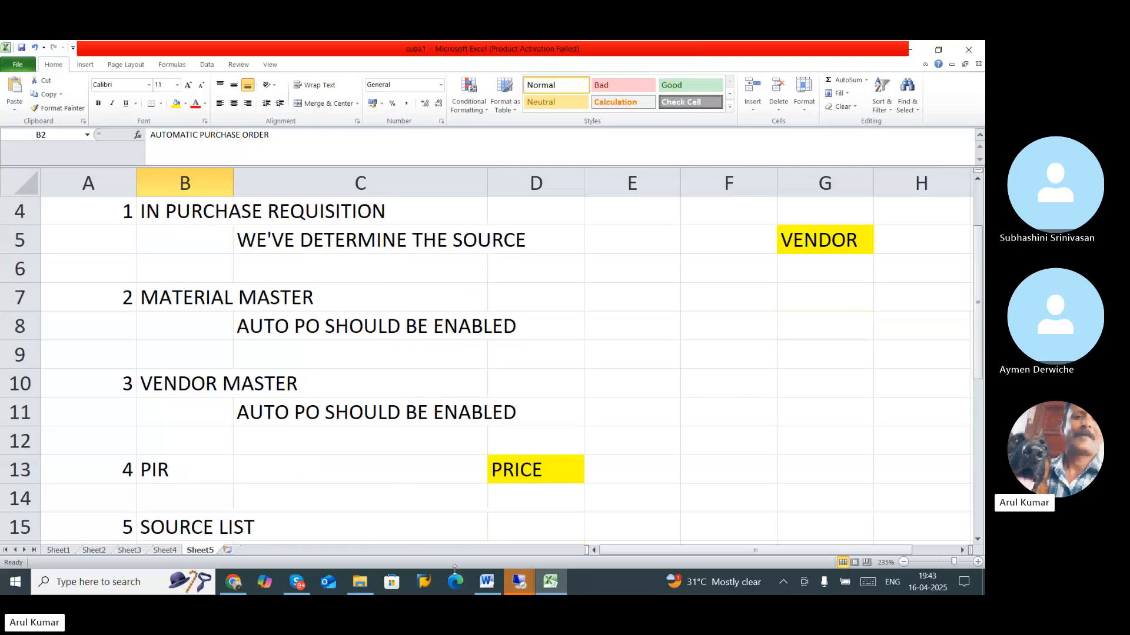
- Switch to Gmail in Chrome and read the "Material Creation - issue" thread, including its Create Material screenshots and replies
left_click(297, 582)
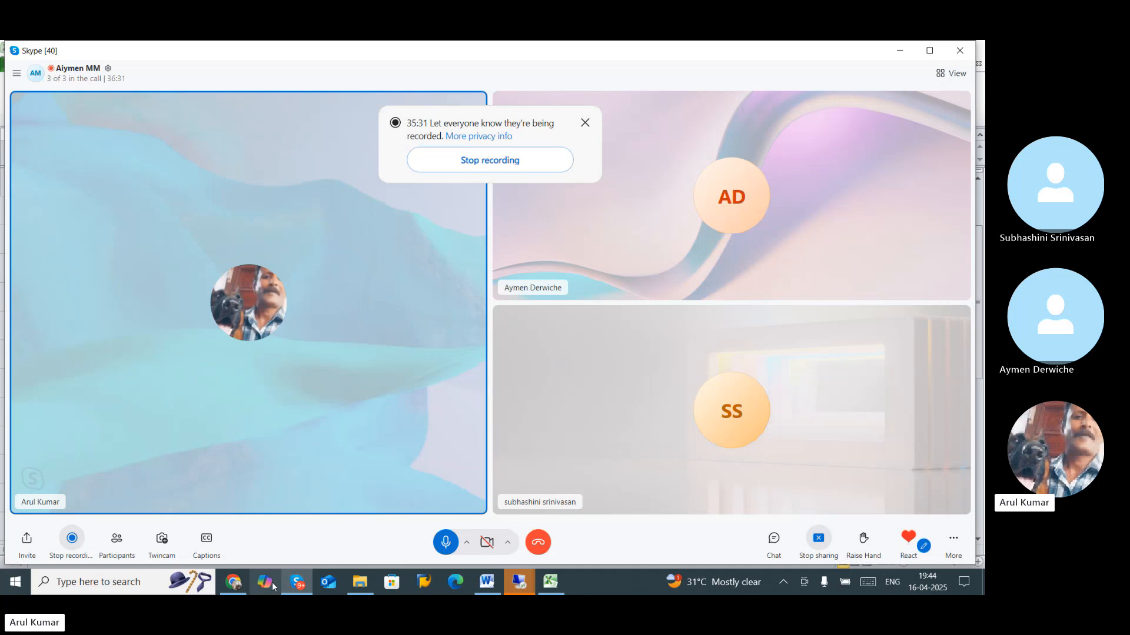
left_click(233, 584)
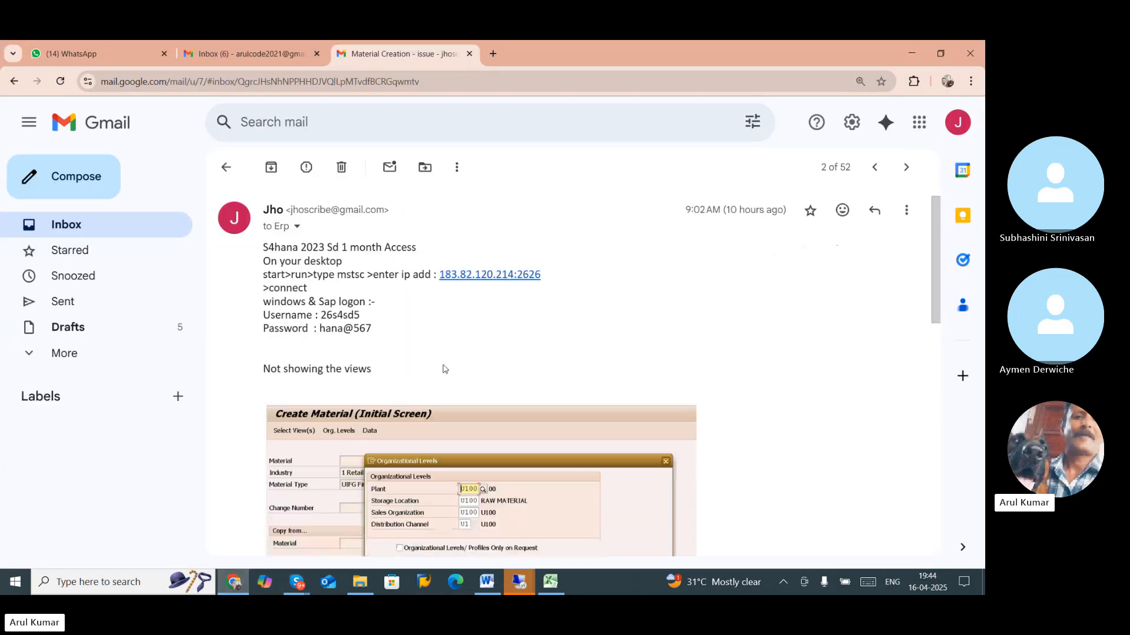
scroll(444, 369, "down", 1)
scroll(444, 369, "up", 1)
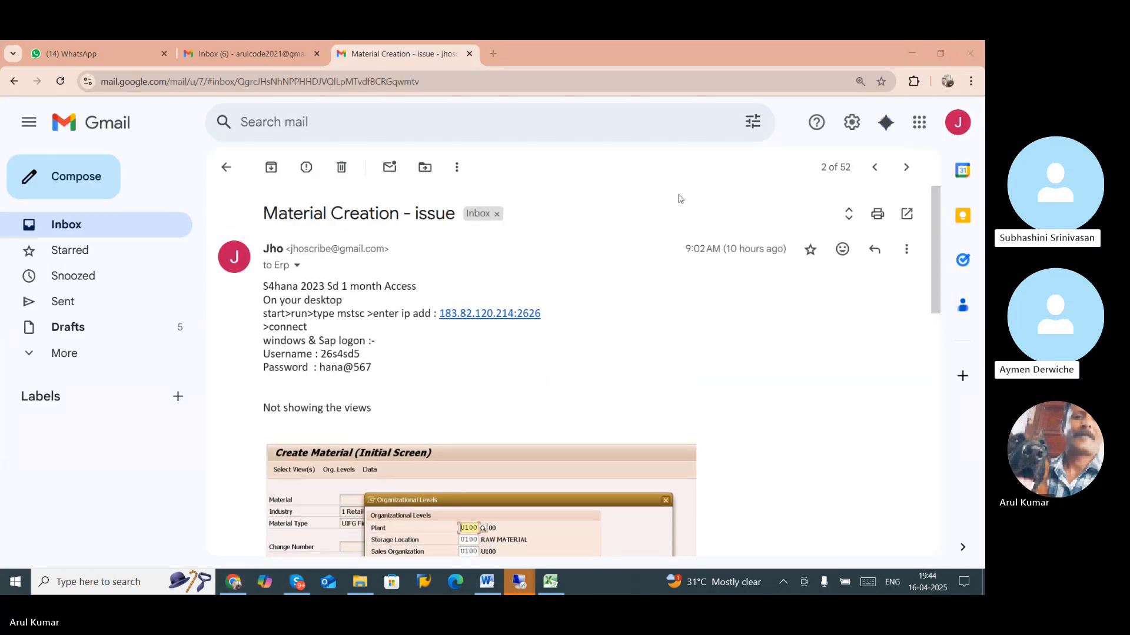
scroll(447, 309, "down", 3)
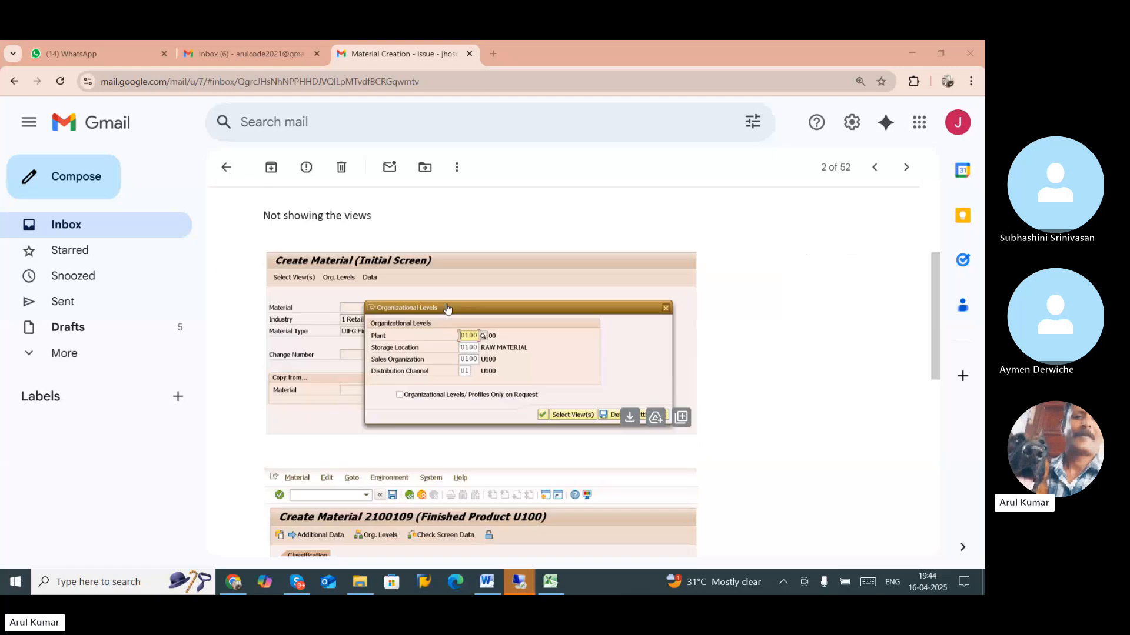
scroll(562, 366, "down", 3)
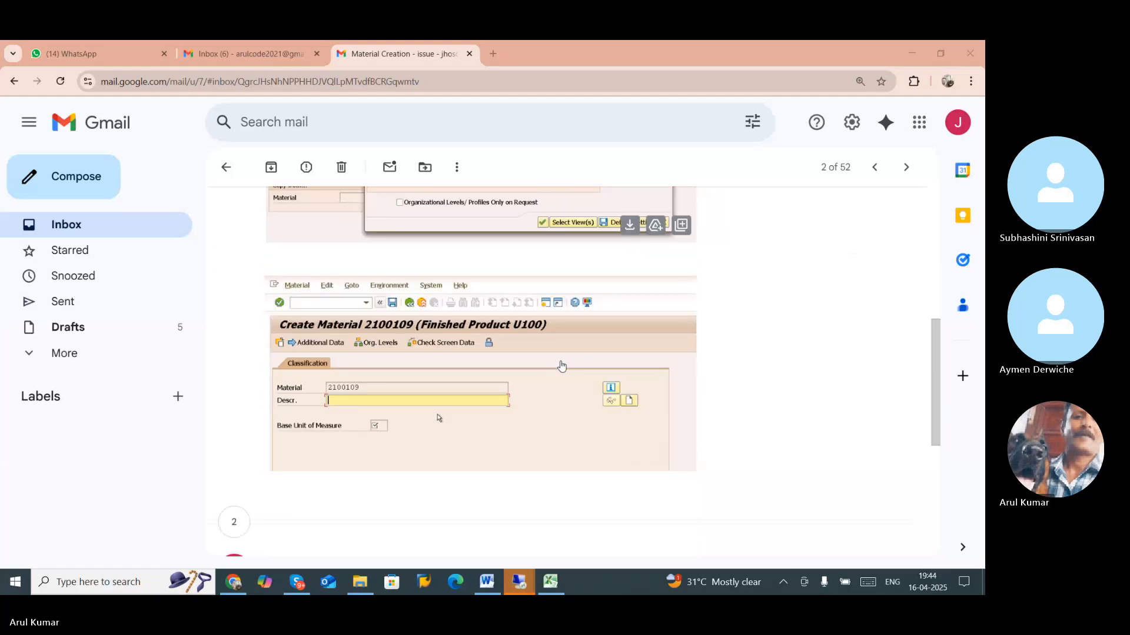
scroll(373, 361, "down", 1)
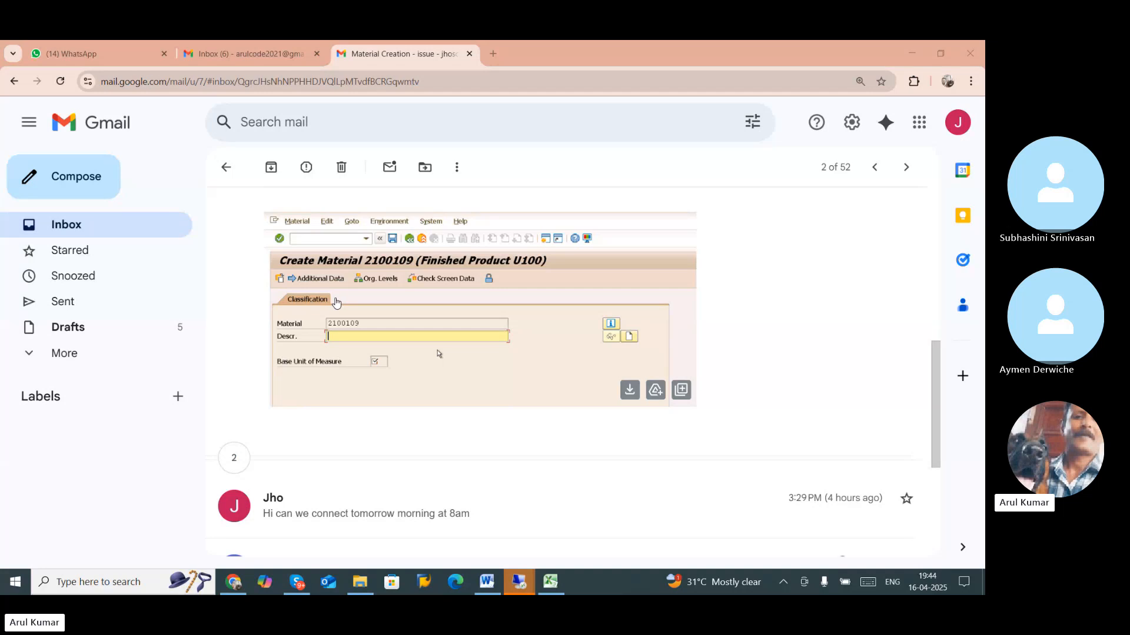
scroll(336, 302, "up", 1)
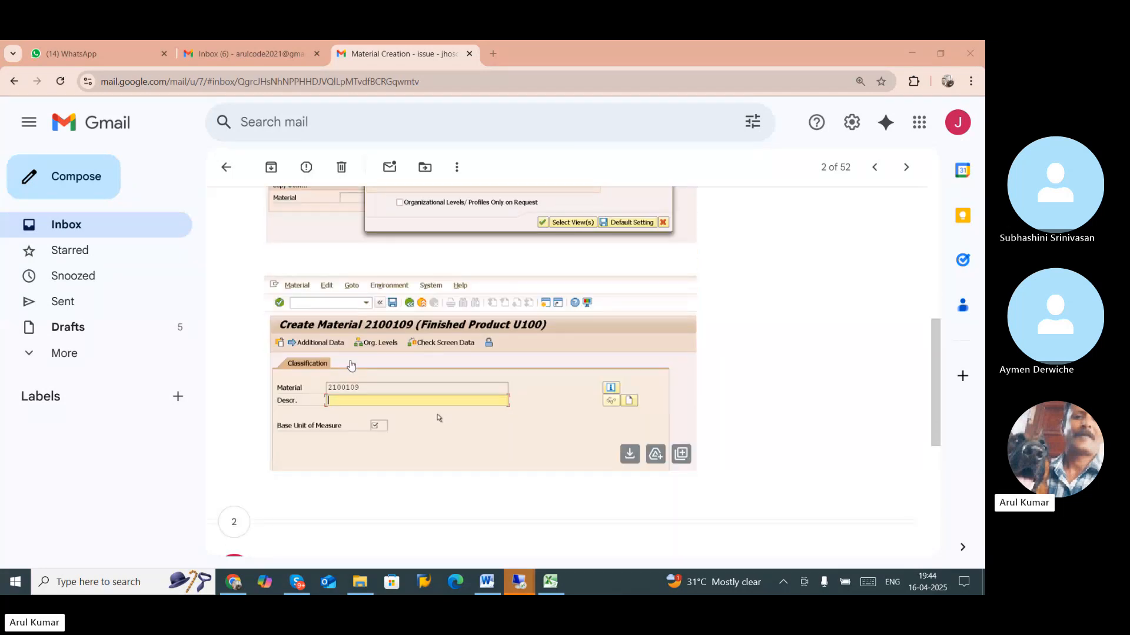
scroll(433, 396, "down", 3)
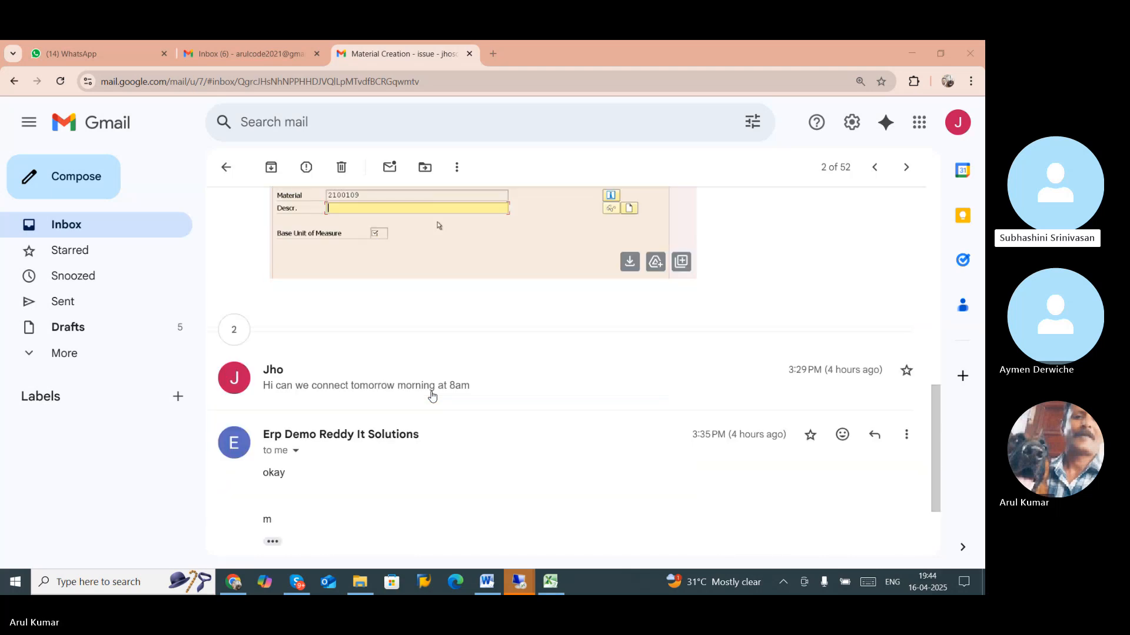
scroll(340, 412, "down", 2)
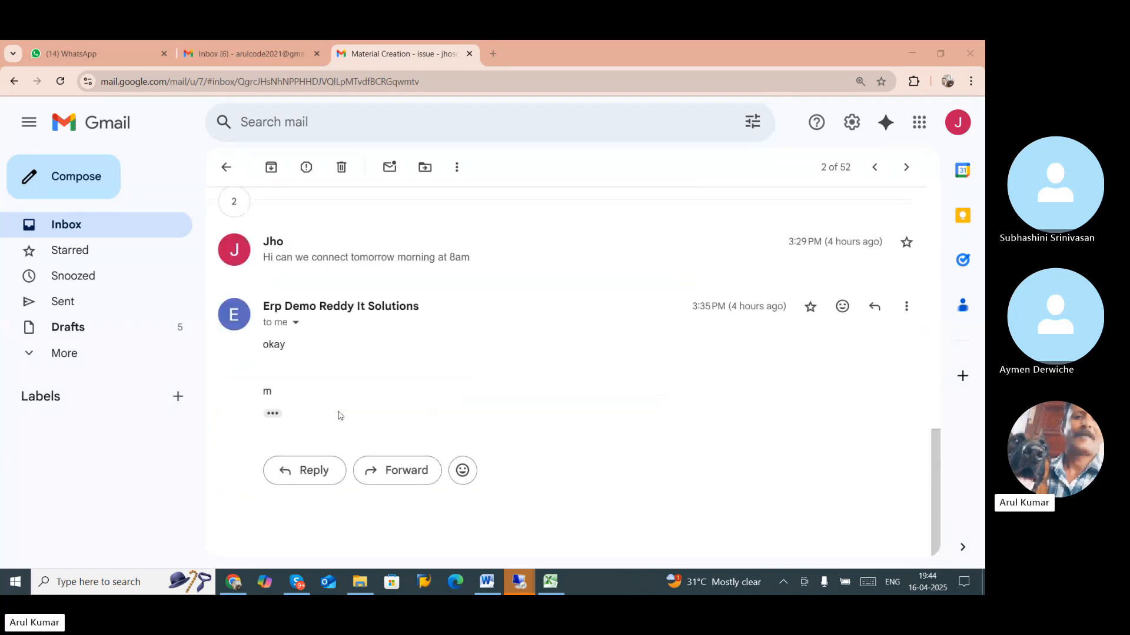
scroll(339, 416, "up", 2)
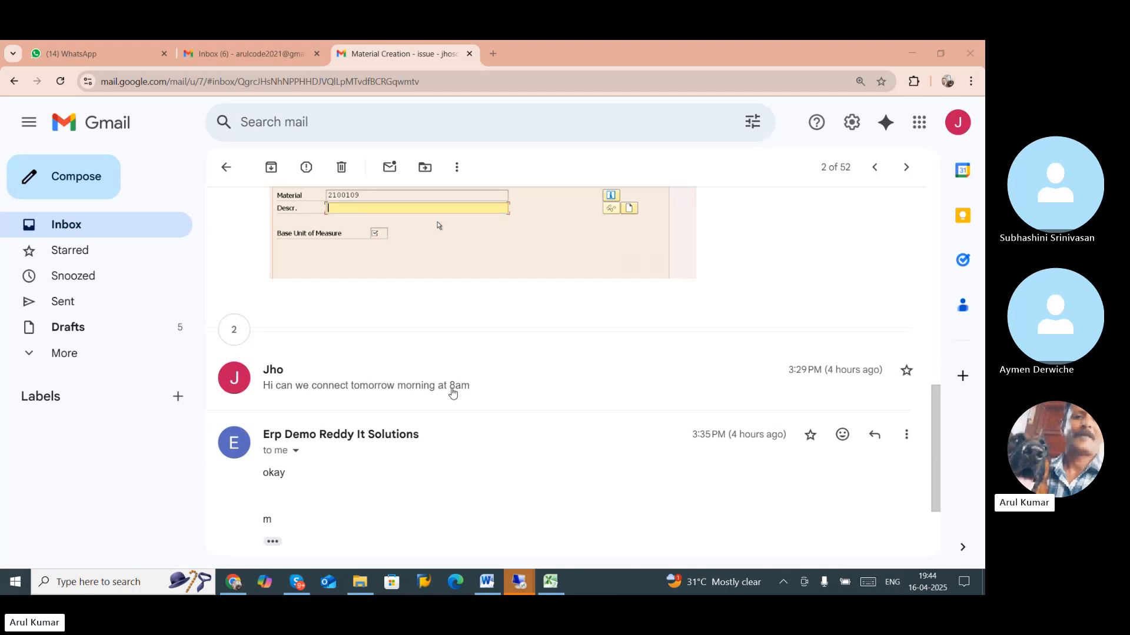
scroll(451, 391, "up", 4)
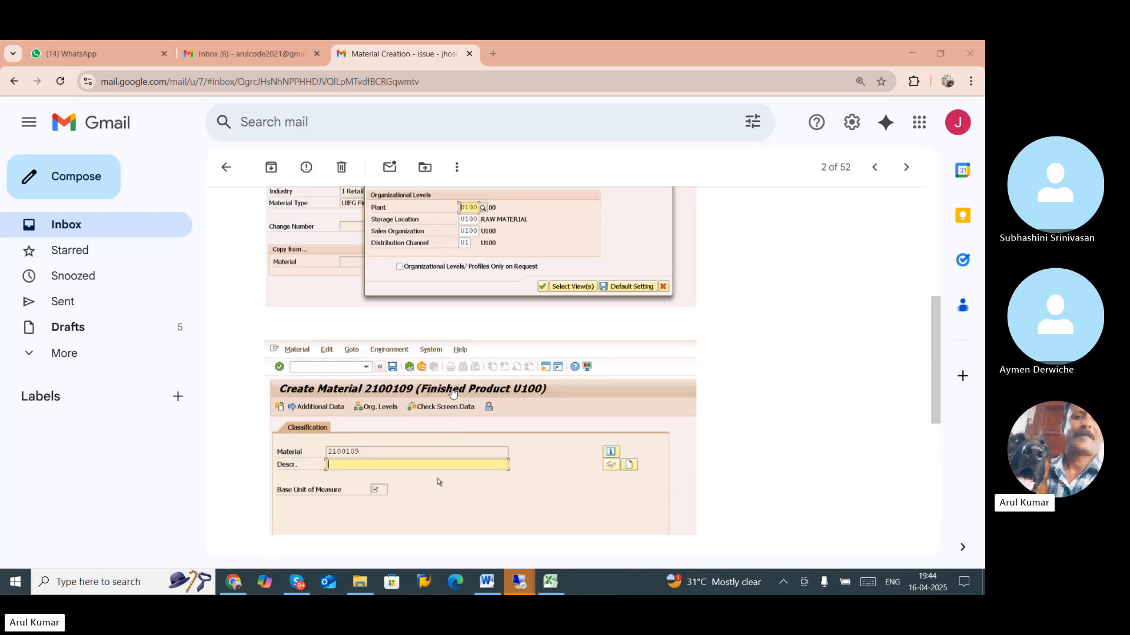
- Open the "Login Error" thread from the inbox and read the unlock request and the support reply with its SAP Easy Access screenshot
left_click(95, 228)
left_click(316, 372)
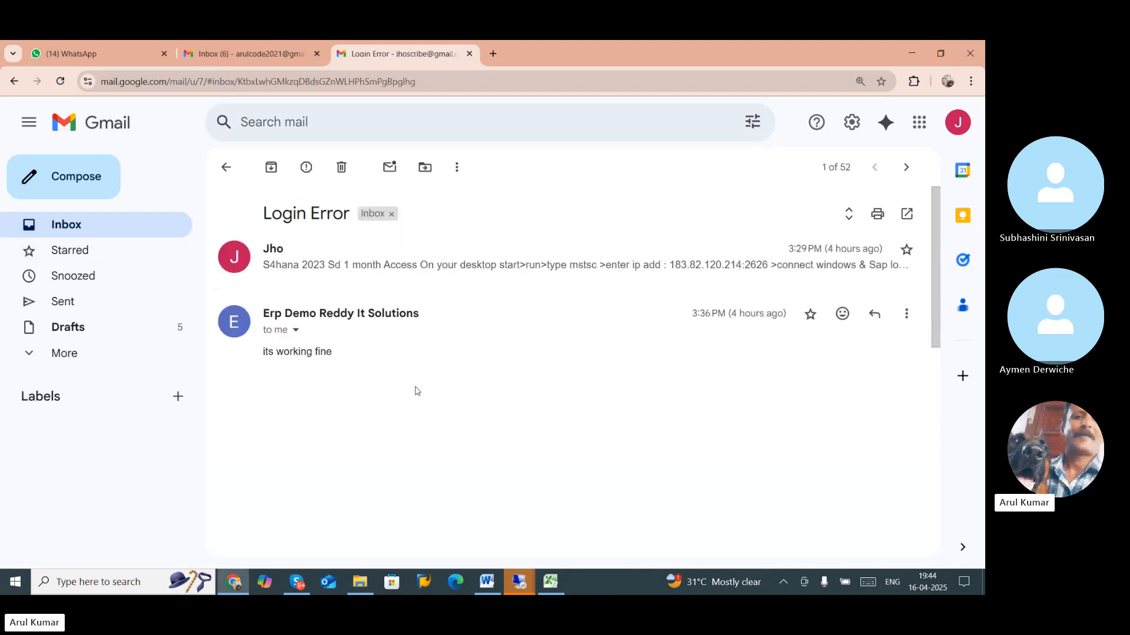
scroll(350, 270, "down", 10)
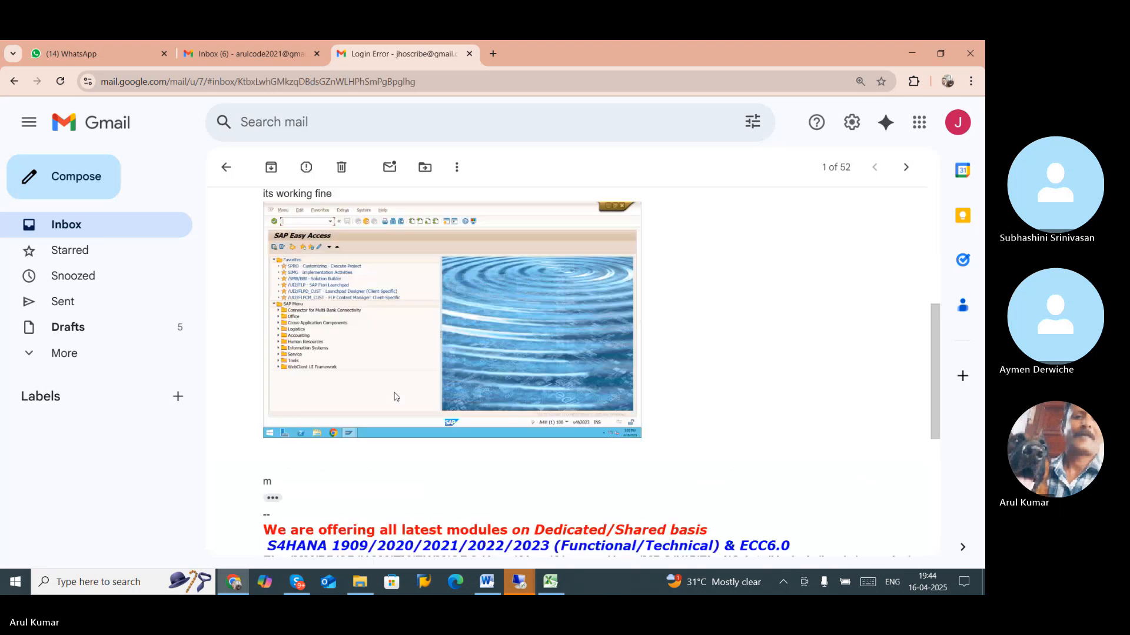
scroll(395, 397, "up", 7)
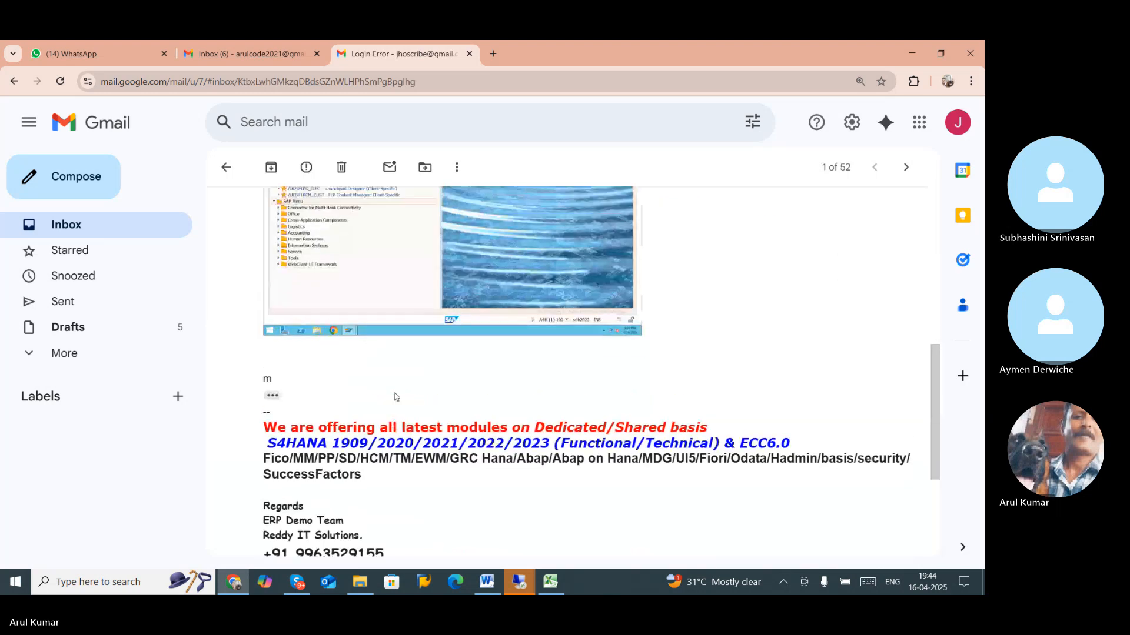
scroll(395, 398, "up", 2)
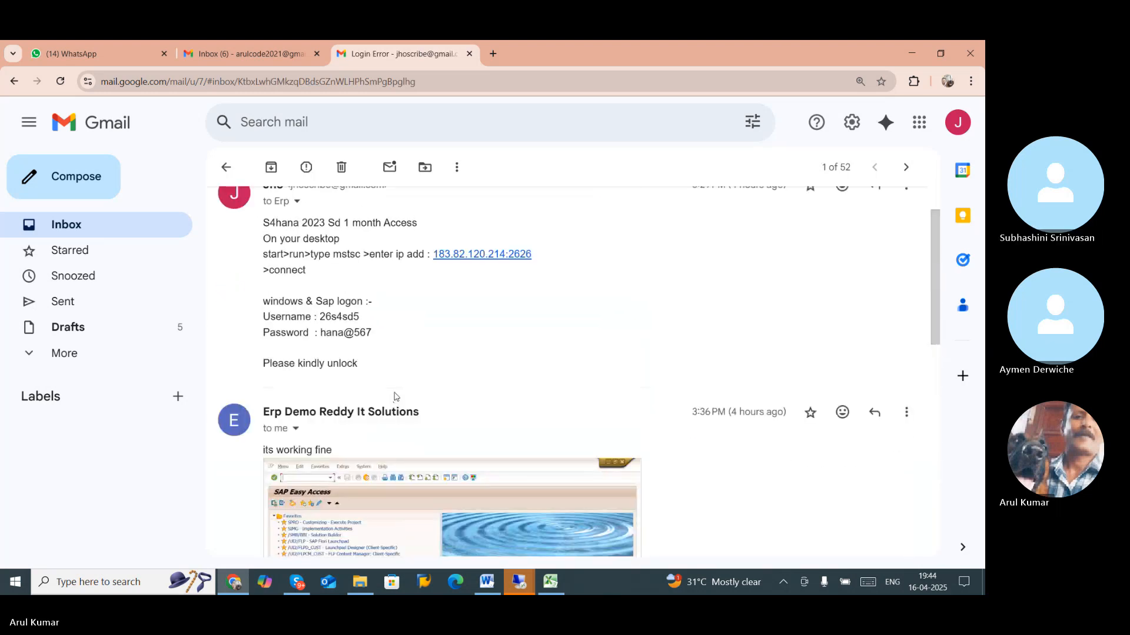
scroll(395, 398, "down", 4)
scroll(395, 397, "down", 6)
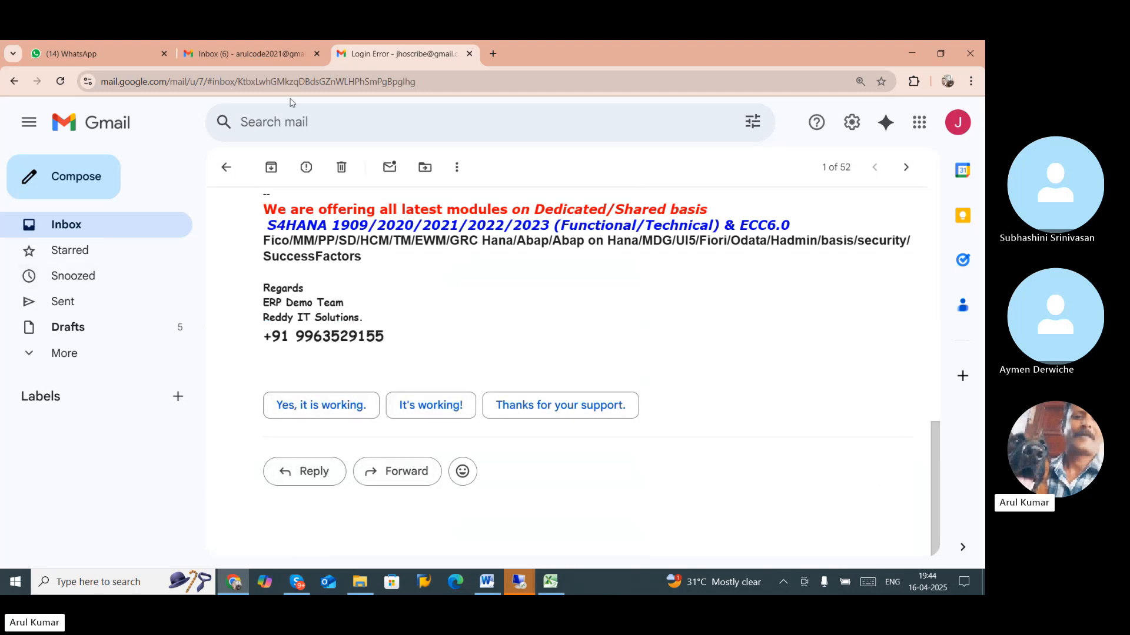
- Check the second Gmail inbox and the open WhatsApp chat, and return to the Skype call window
left_click(268, 55)
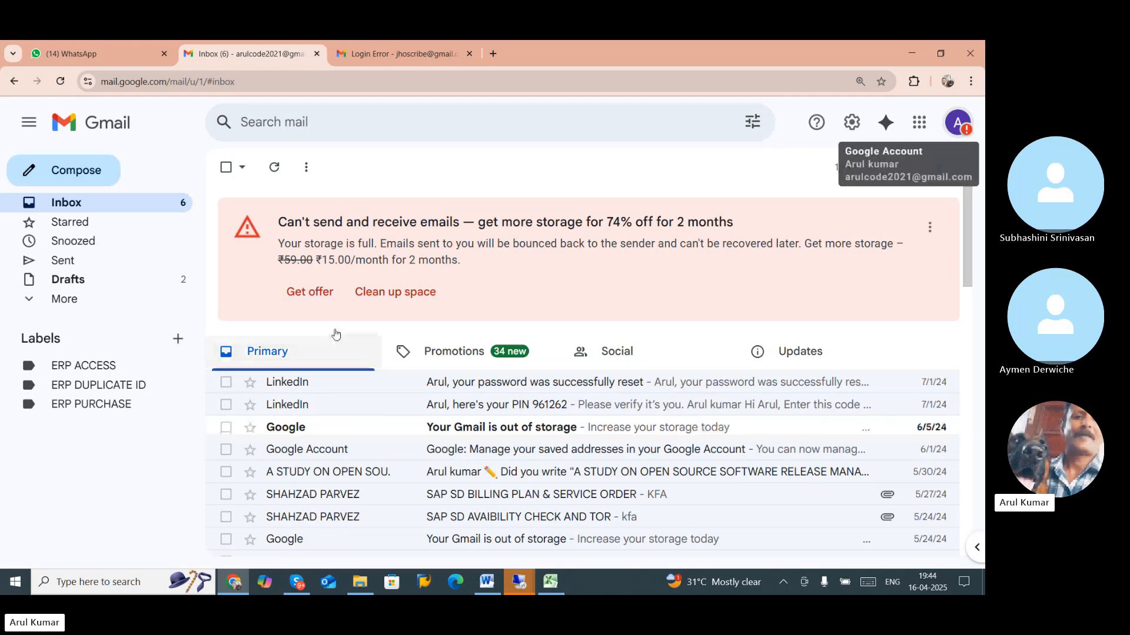
left_click(146, 57)
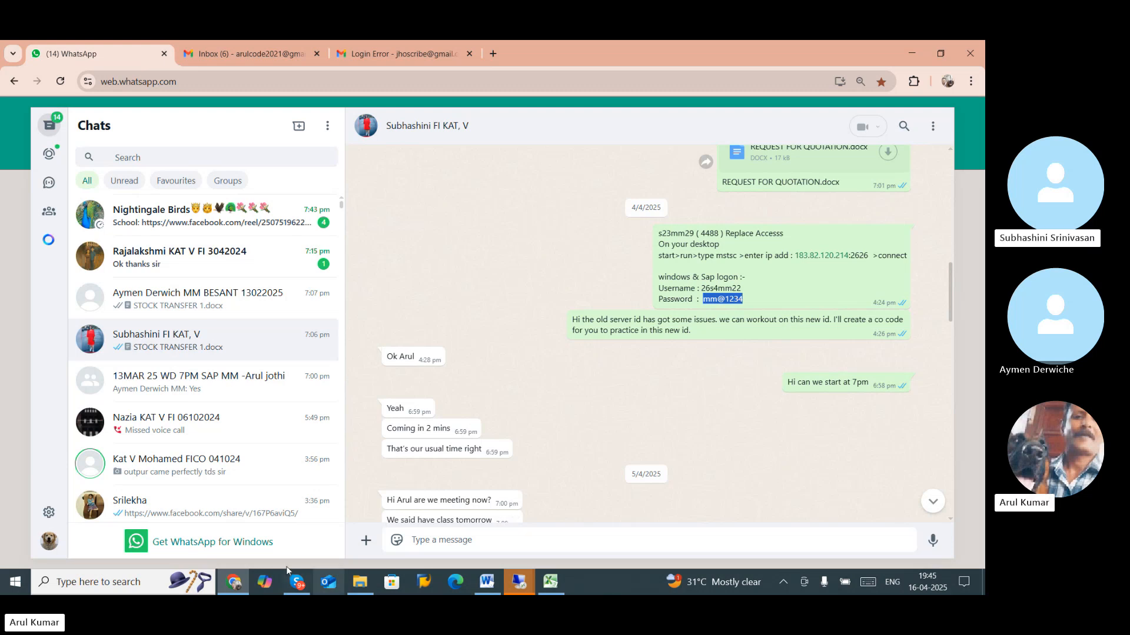
left_click(297, 581)
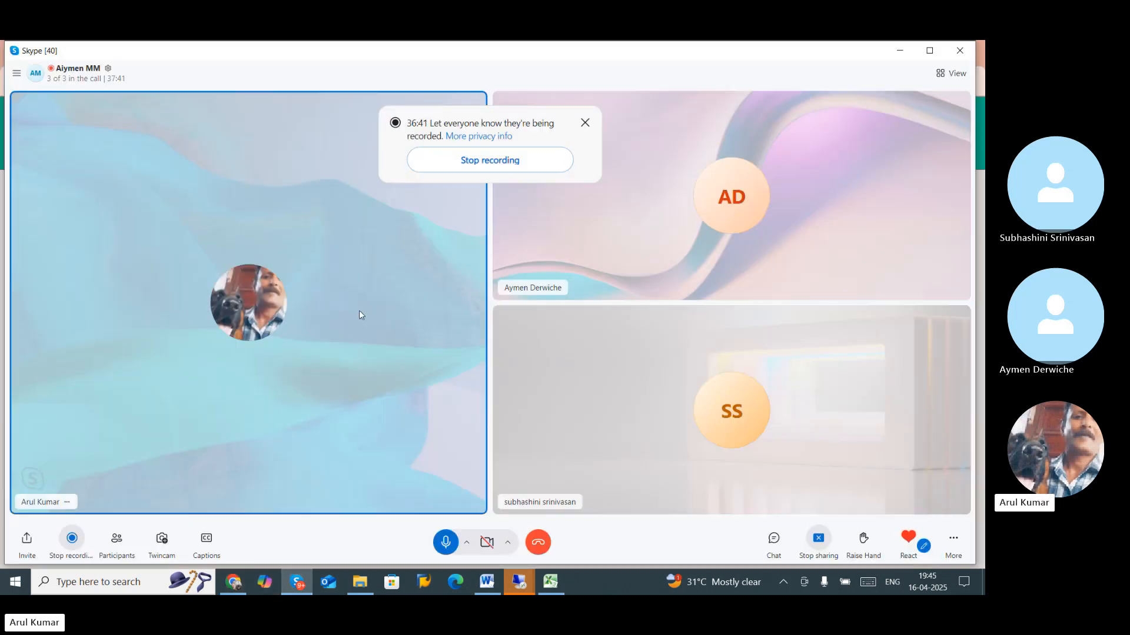